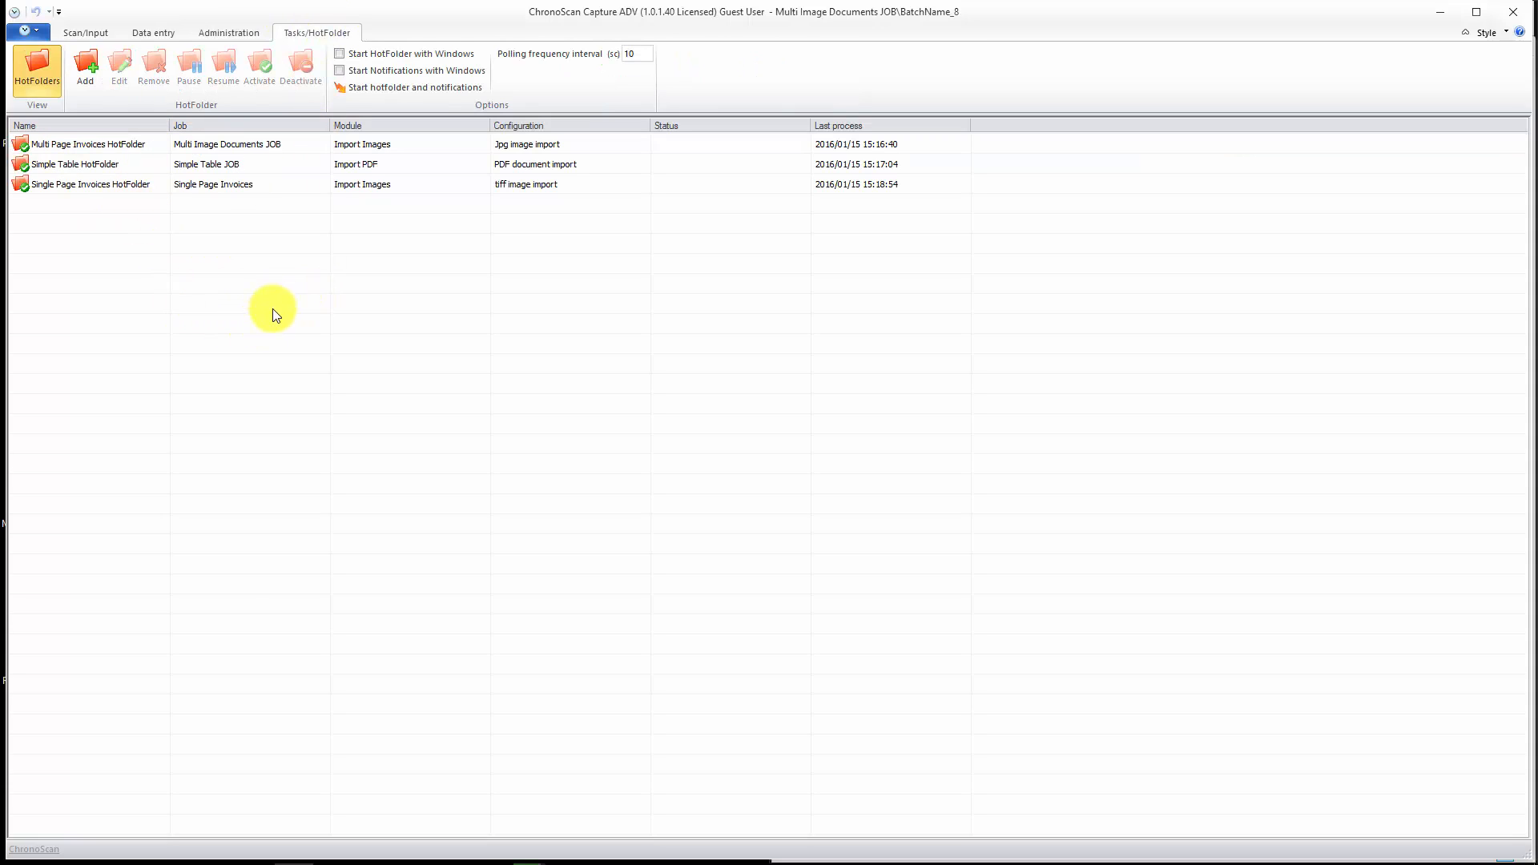
- Open the Multi Page Invoices HotFolder for editing and review its active setting and configuration name
left_click(91, 148)
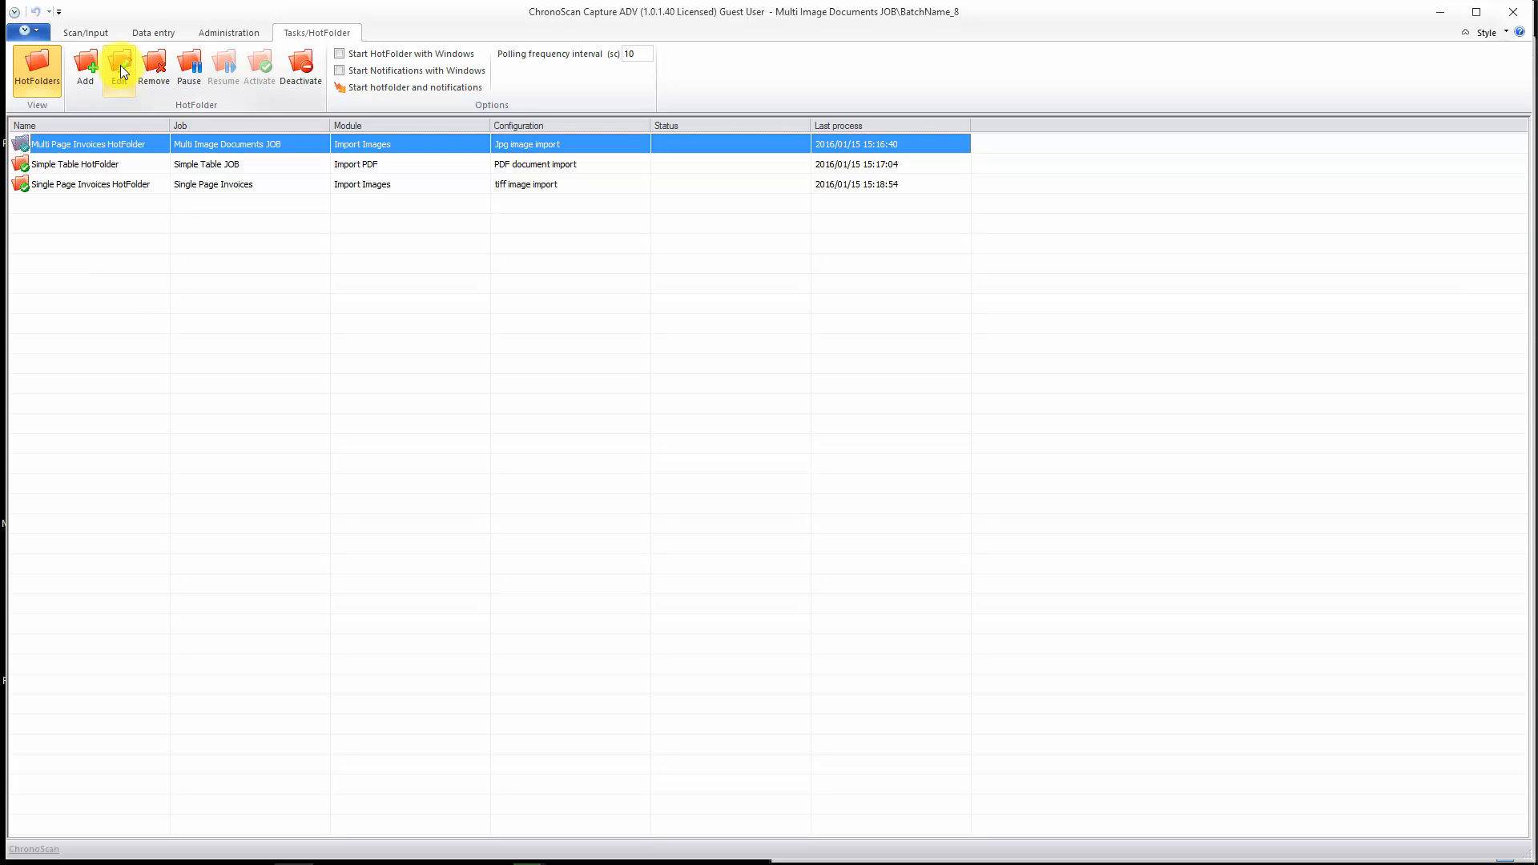
left_click(77, 151)
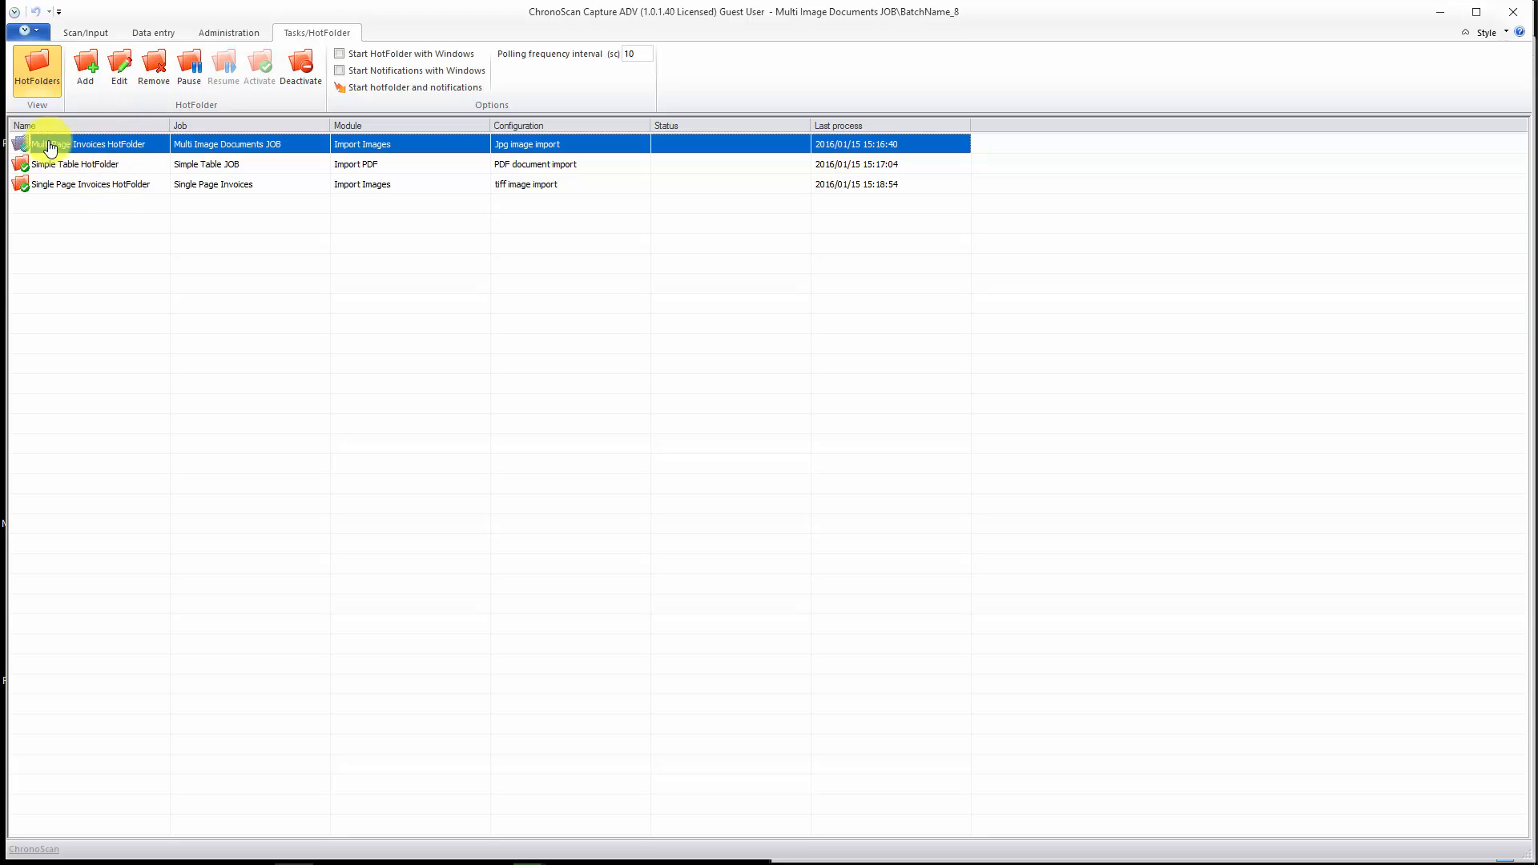
left_click(122, 66)
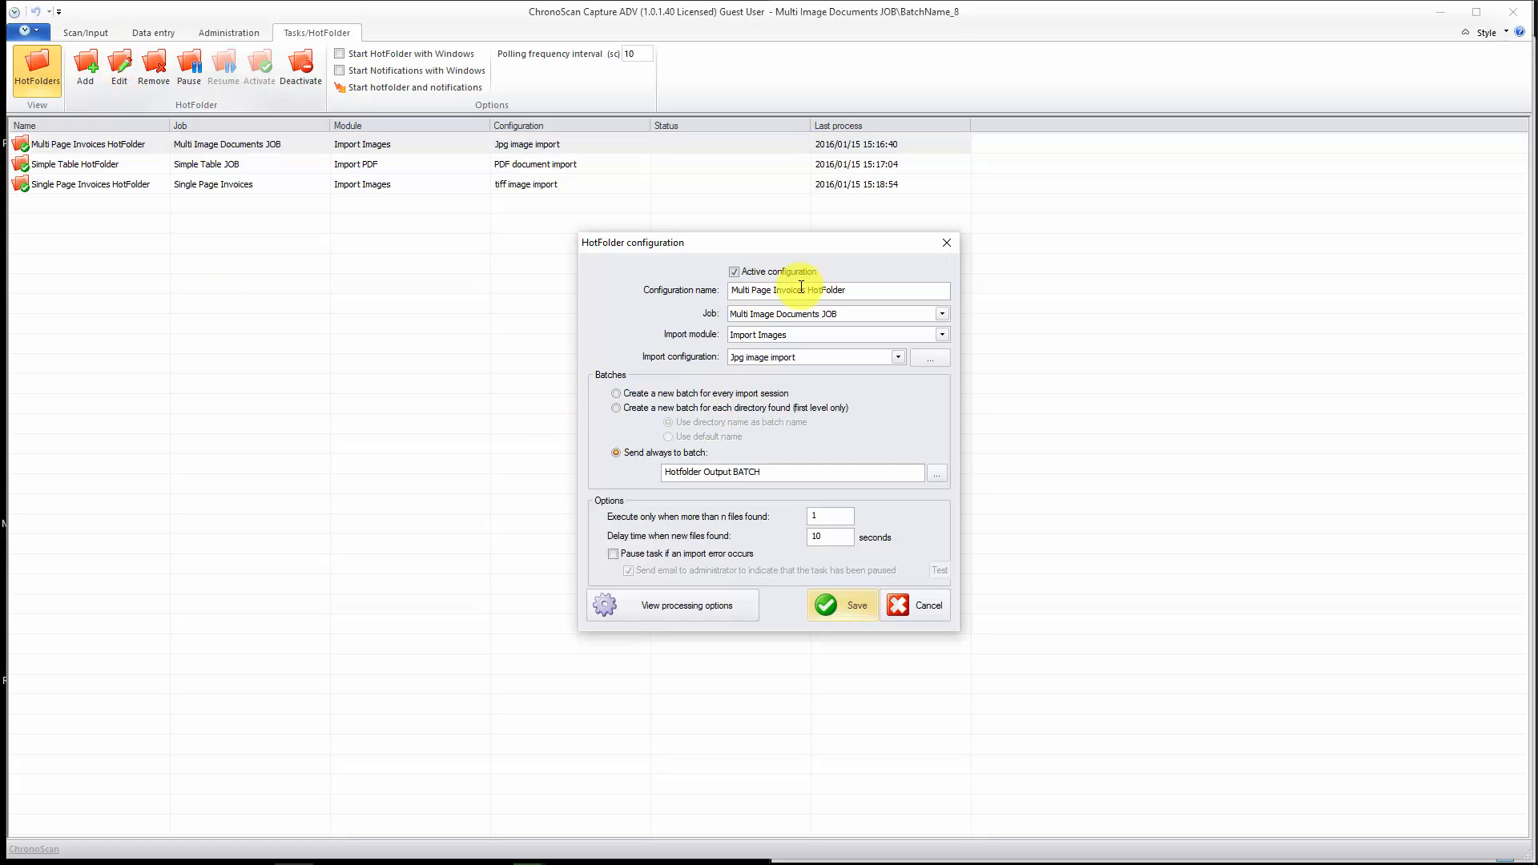
left_click(744, 276)
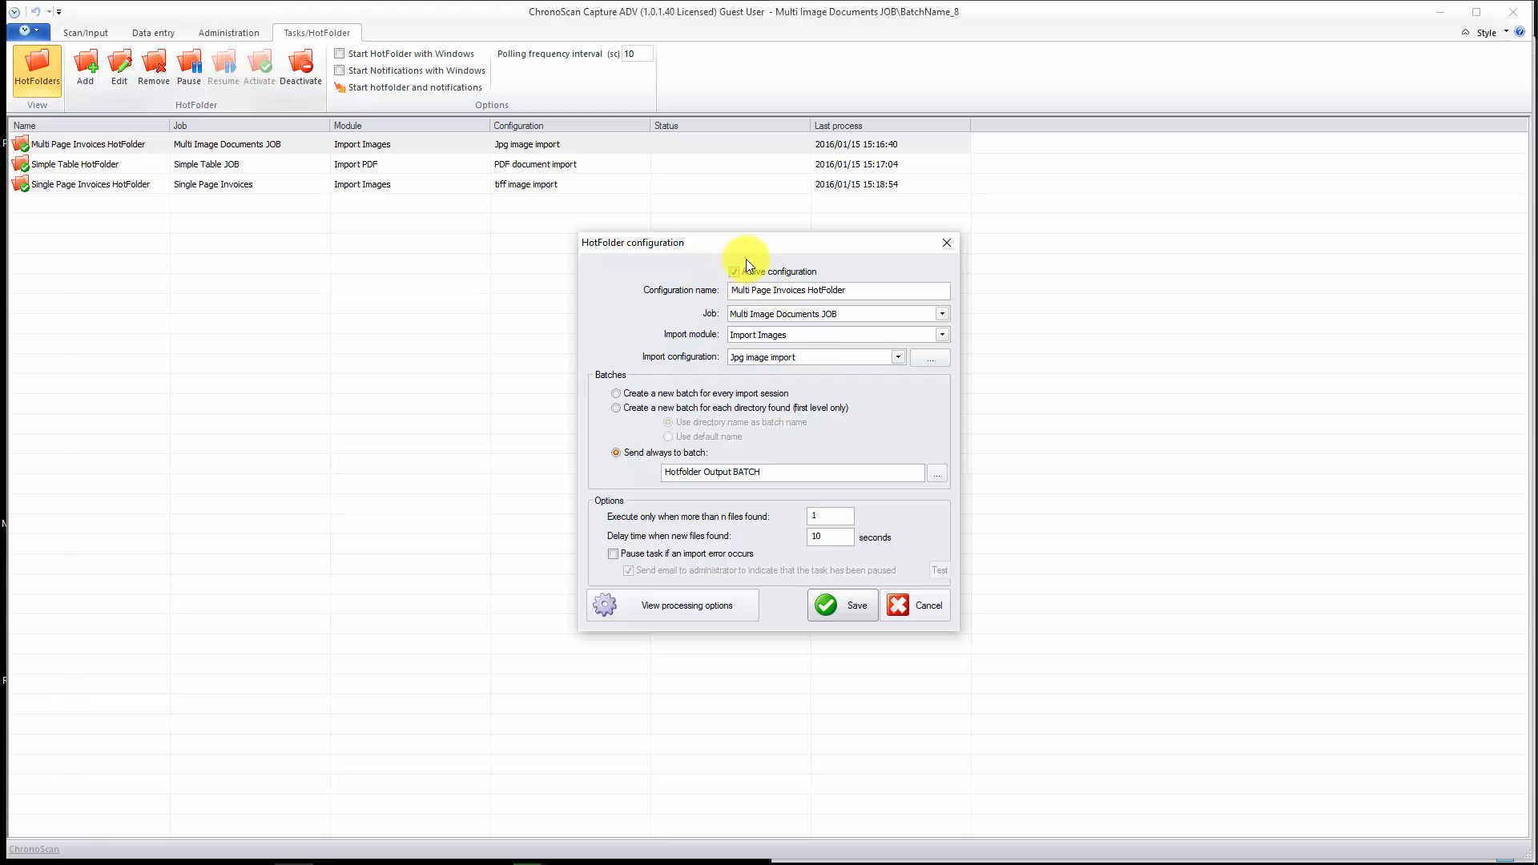
left_click(856, 292)
left_click_drag(855, 292, 653, 286)
- Choose Multi Image Documents JOB as the hotfolder's job and Import Images as its import module
left_click(942, 314)
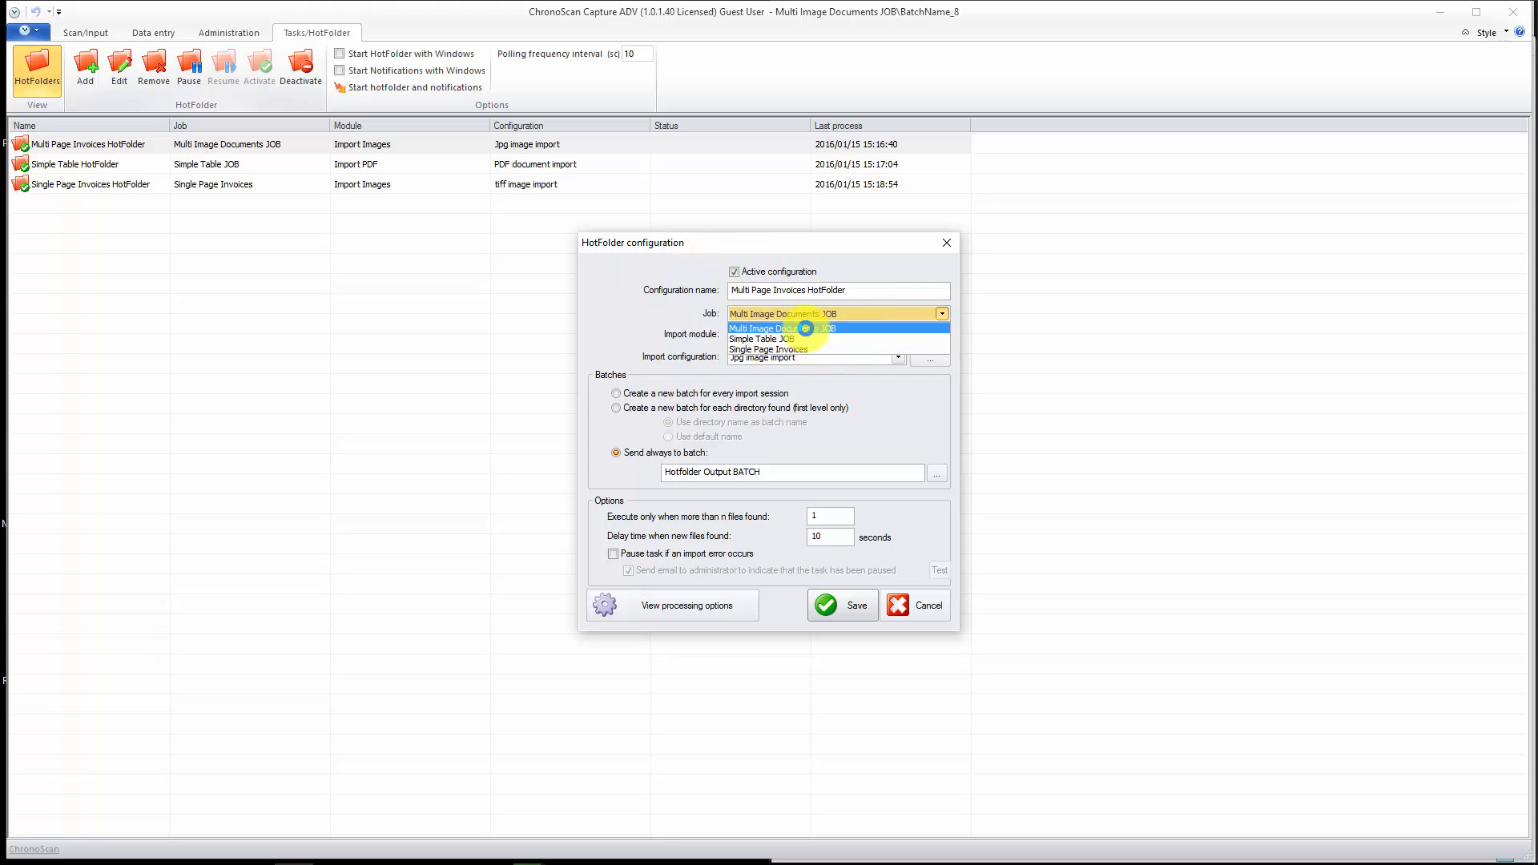
left_click(806, 329)
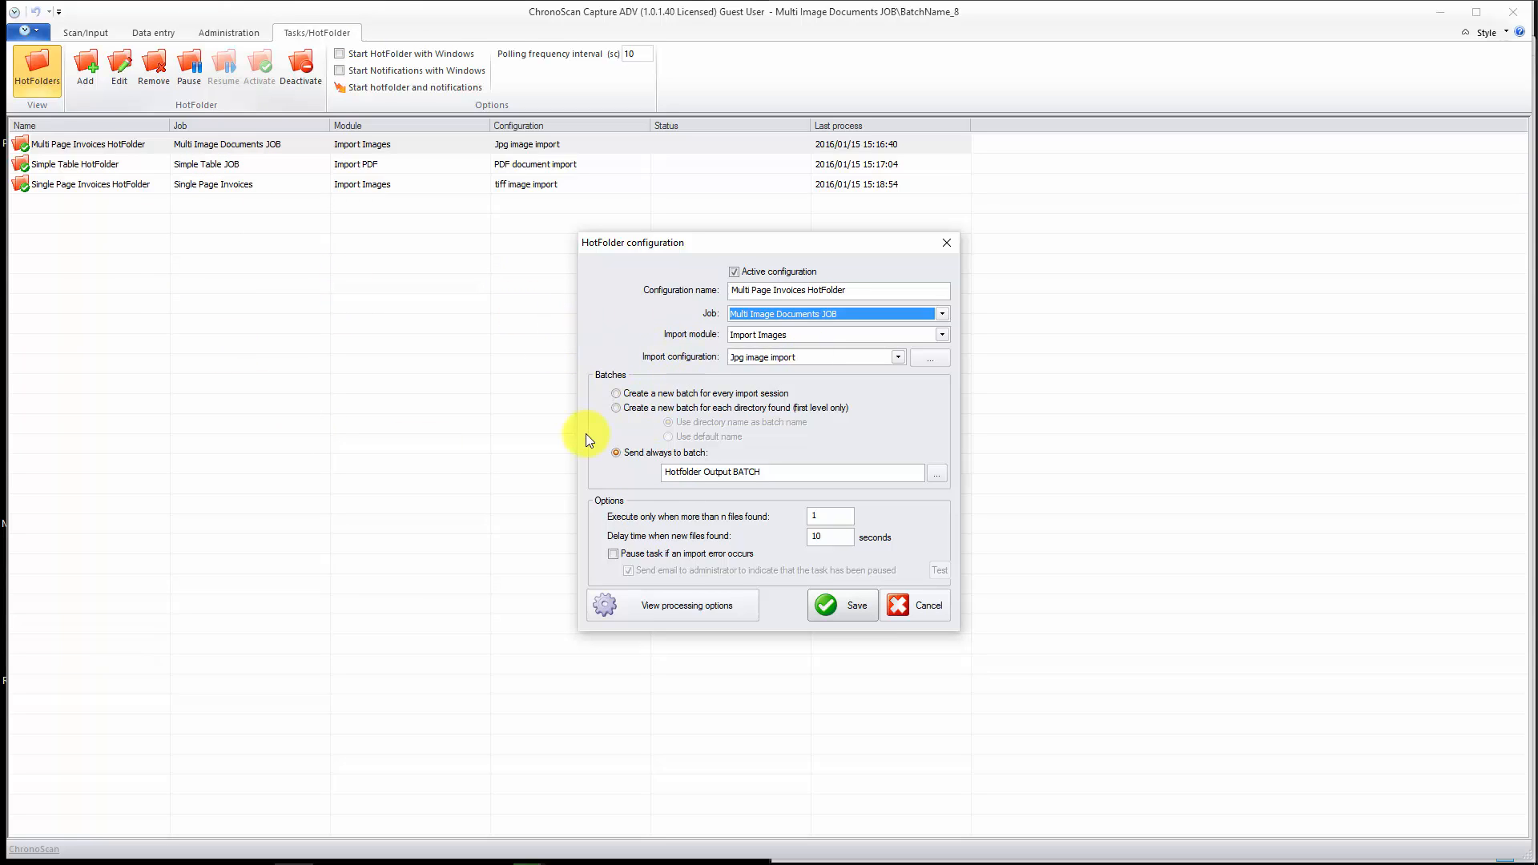
left_click(942, 332)
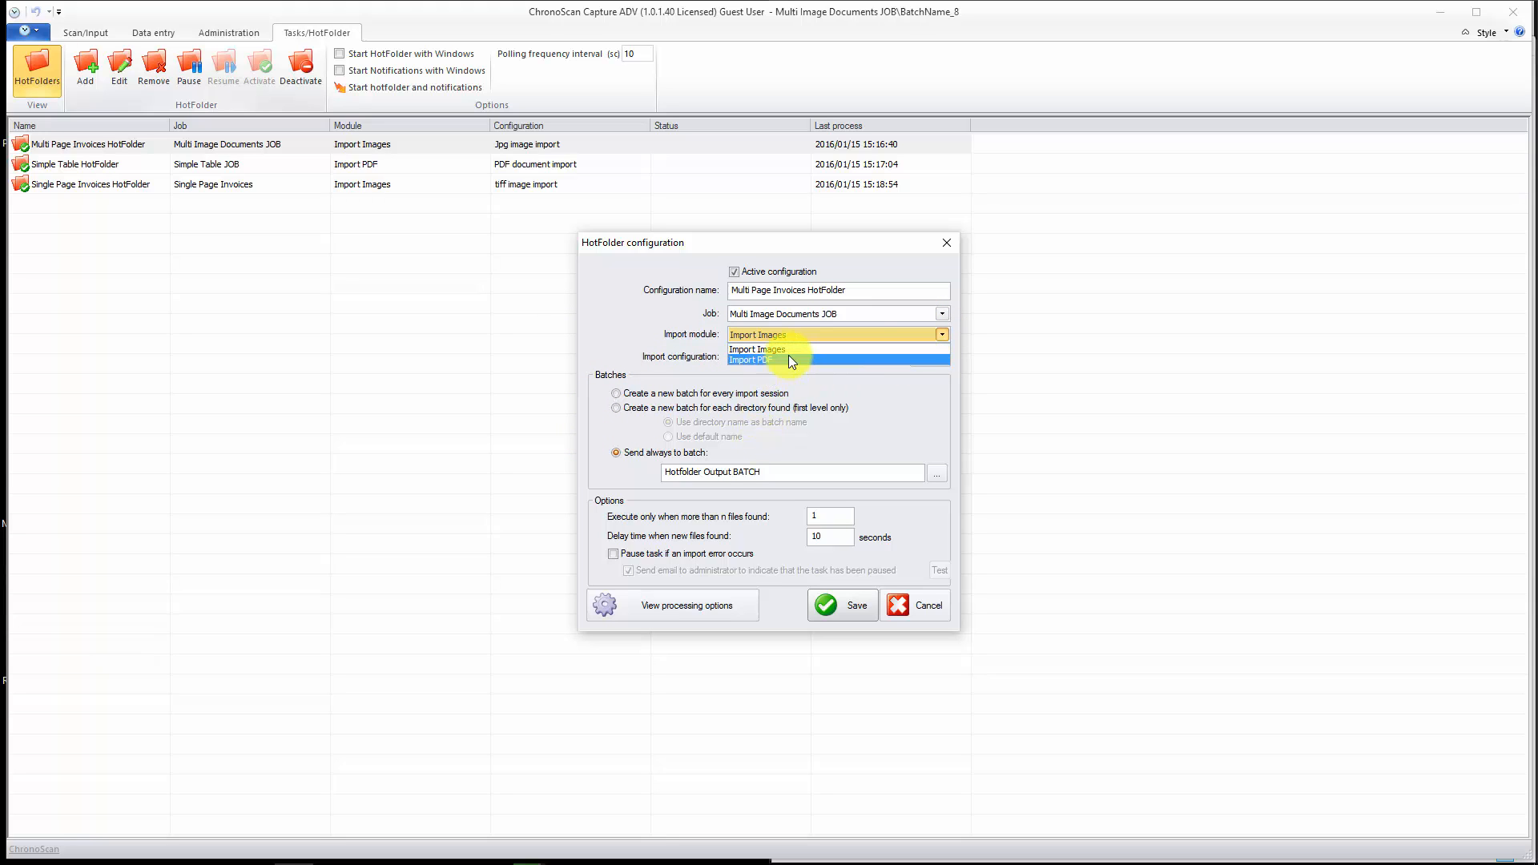
left_click(947, 334)
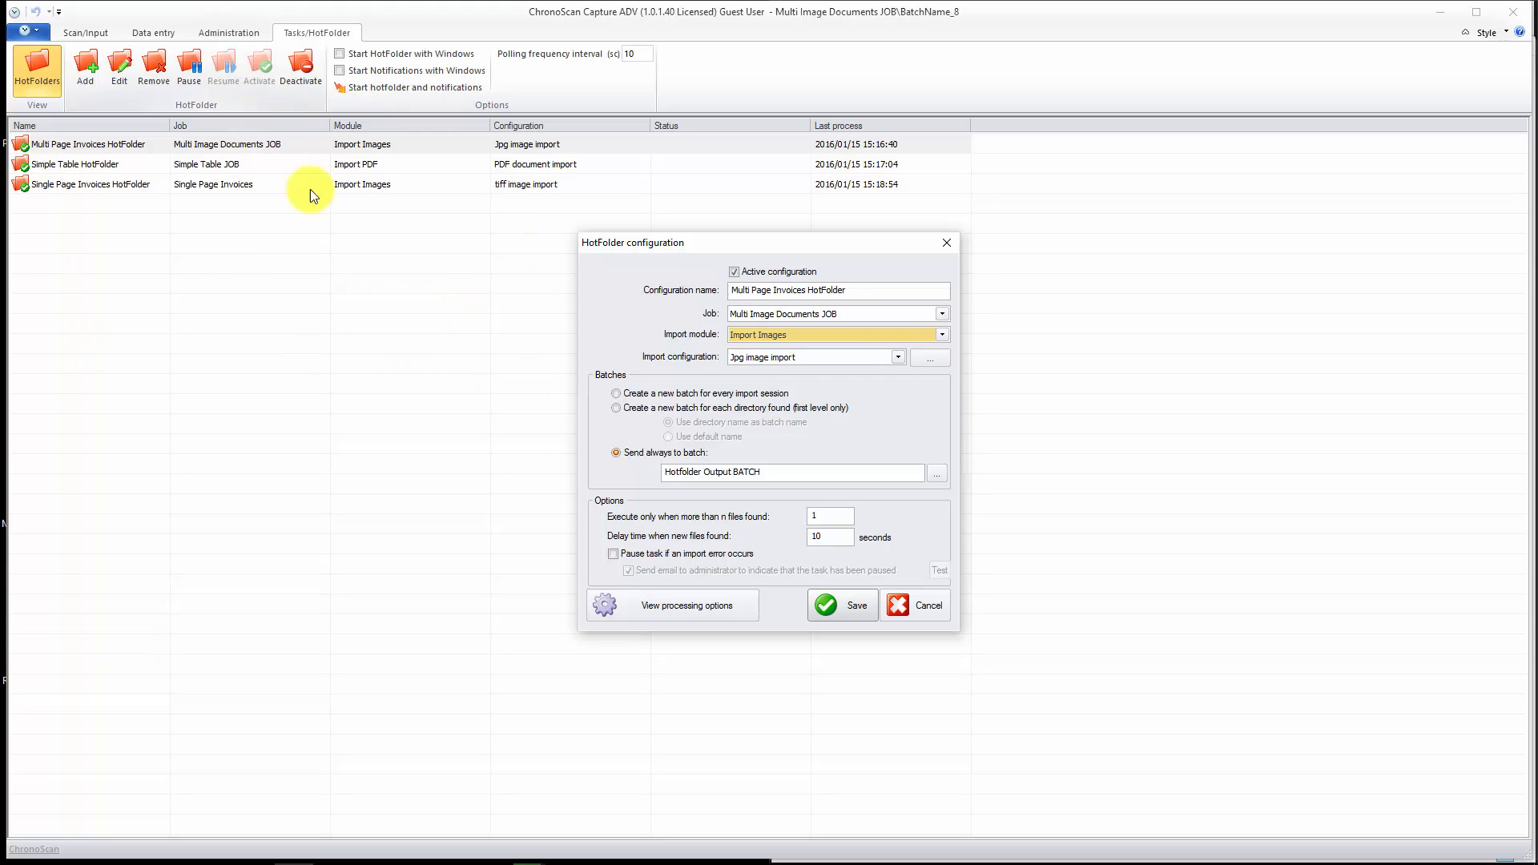
left_click(893, 337)
left_click(783, 346)
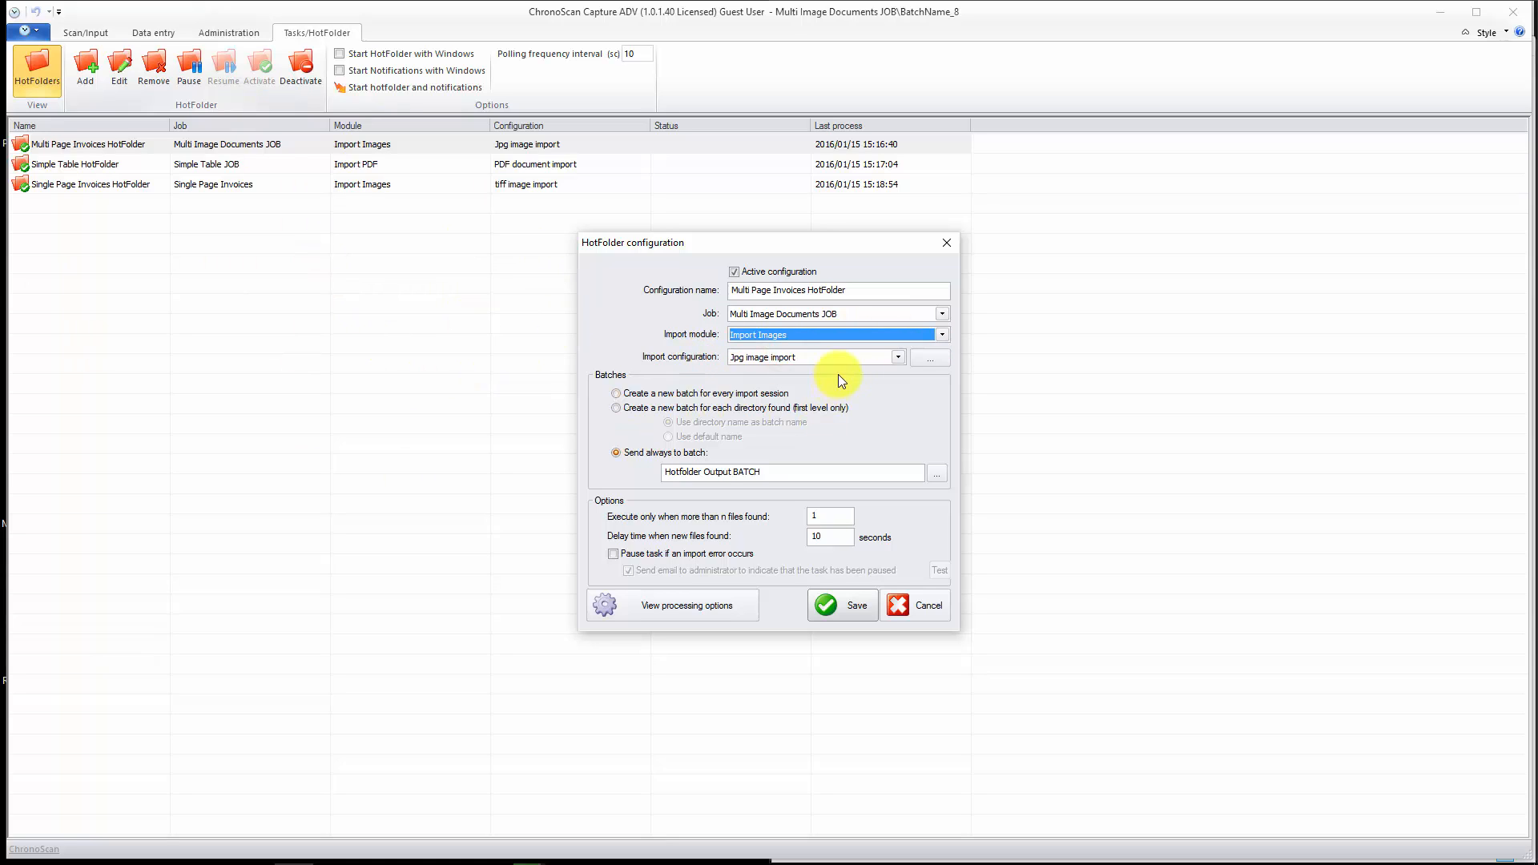
- Set the hotfolder's import configuration to tiff image import
left_click(799, 357)
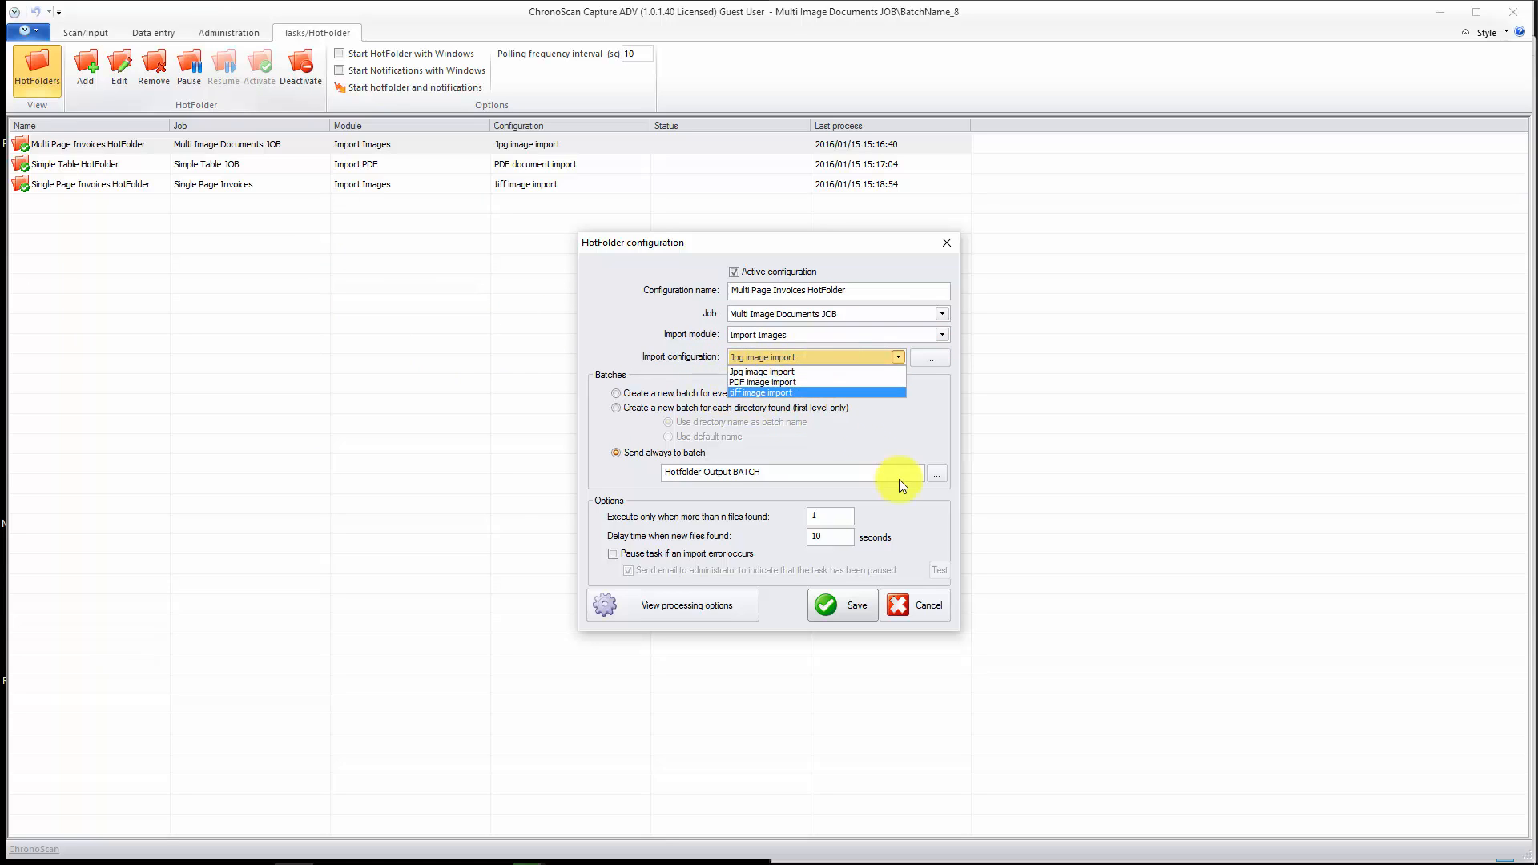
left_click(830, 358)
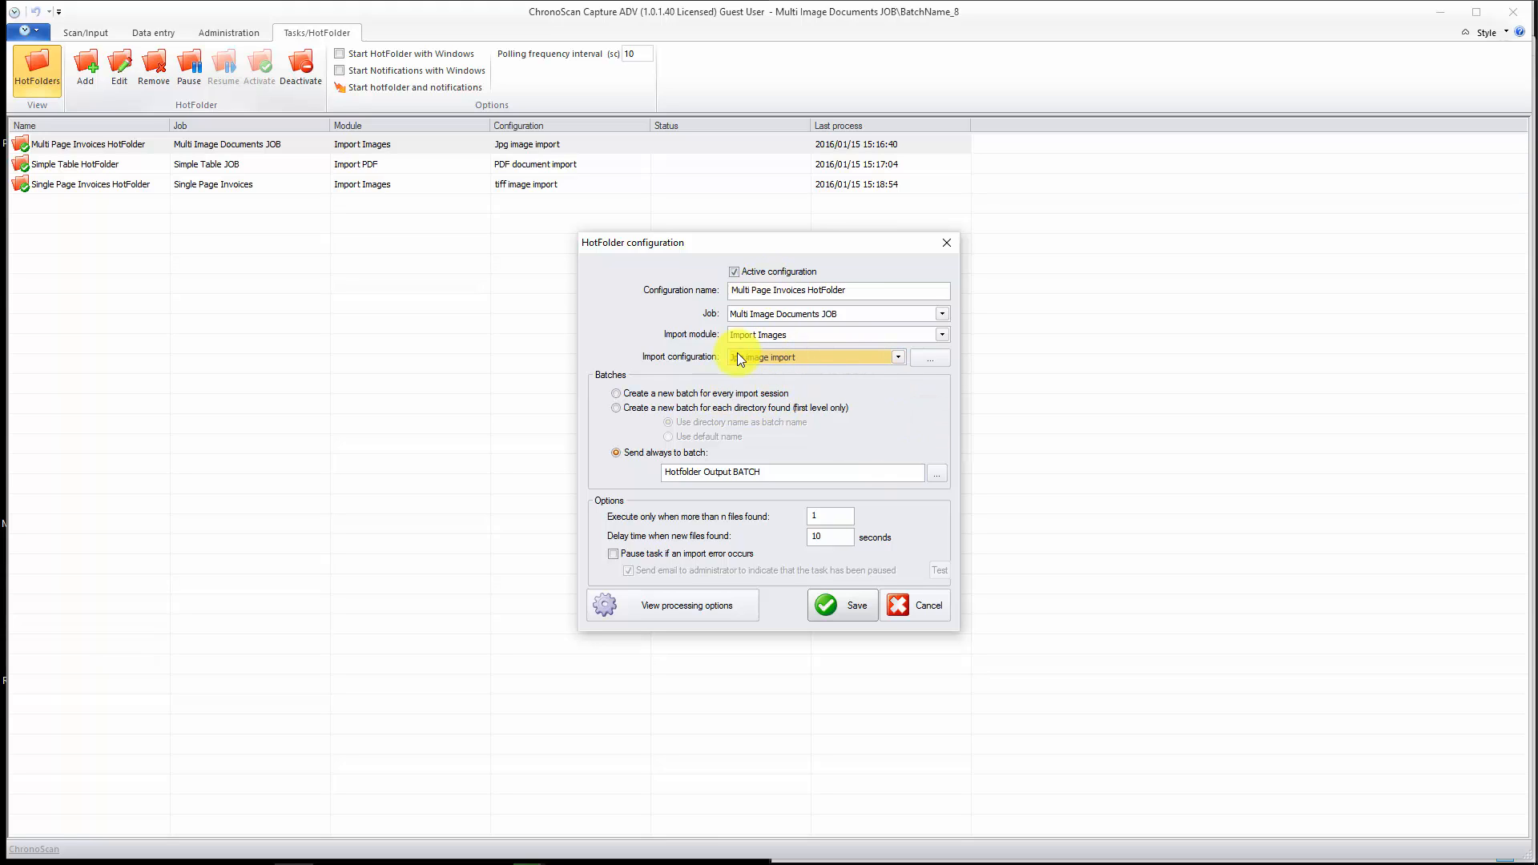
left_click(898, 357)
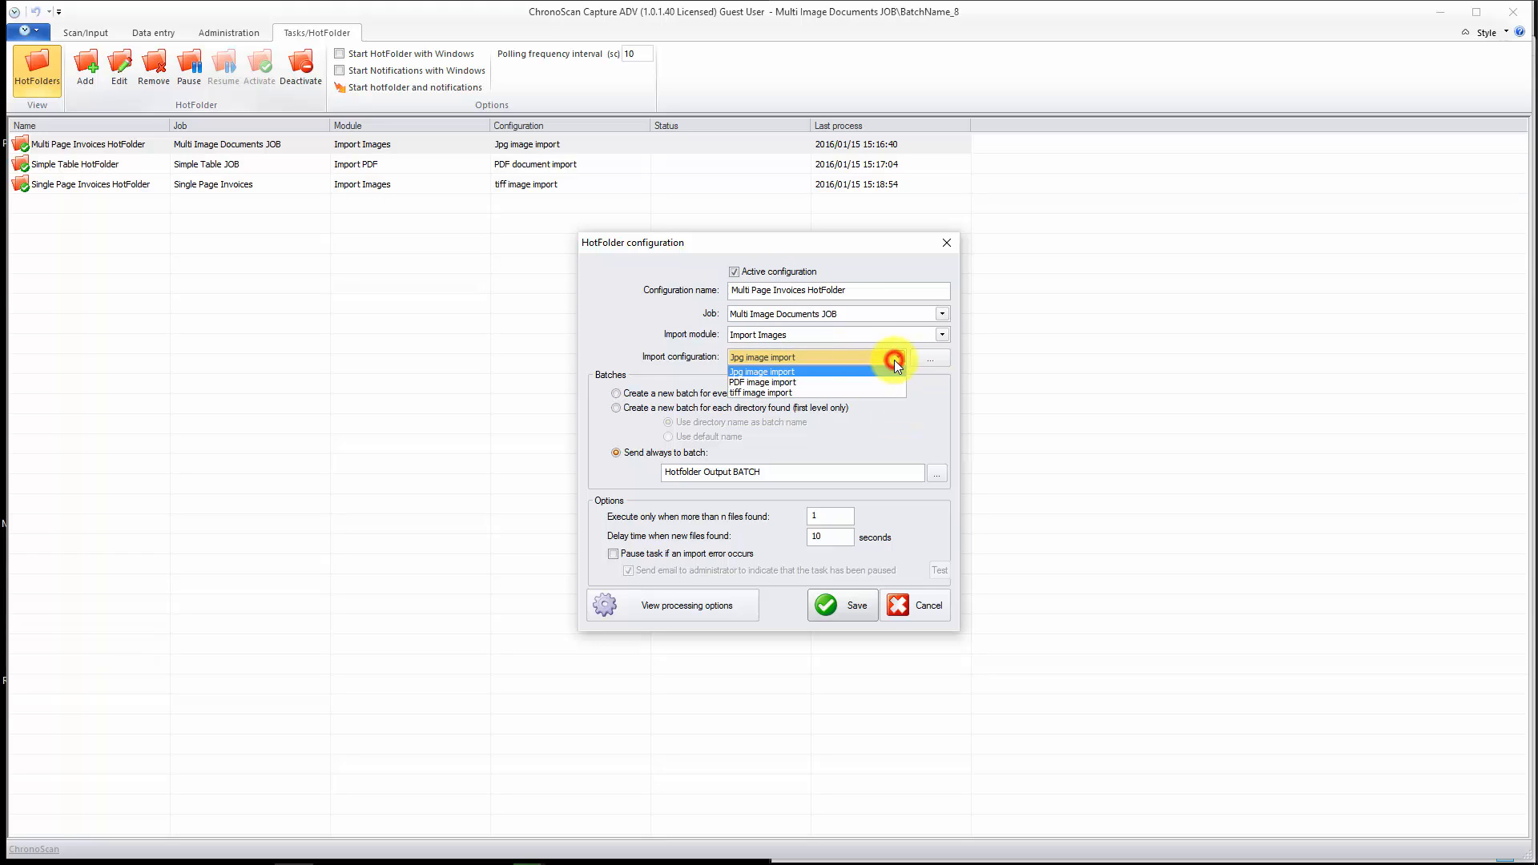
left_click(762, 394)
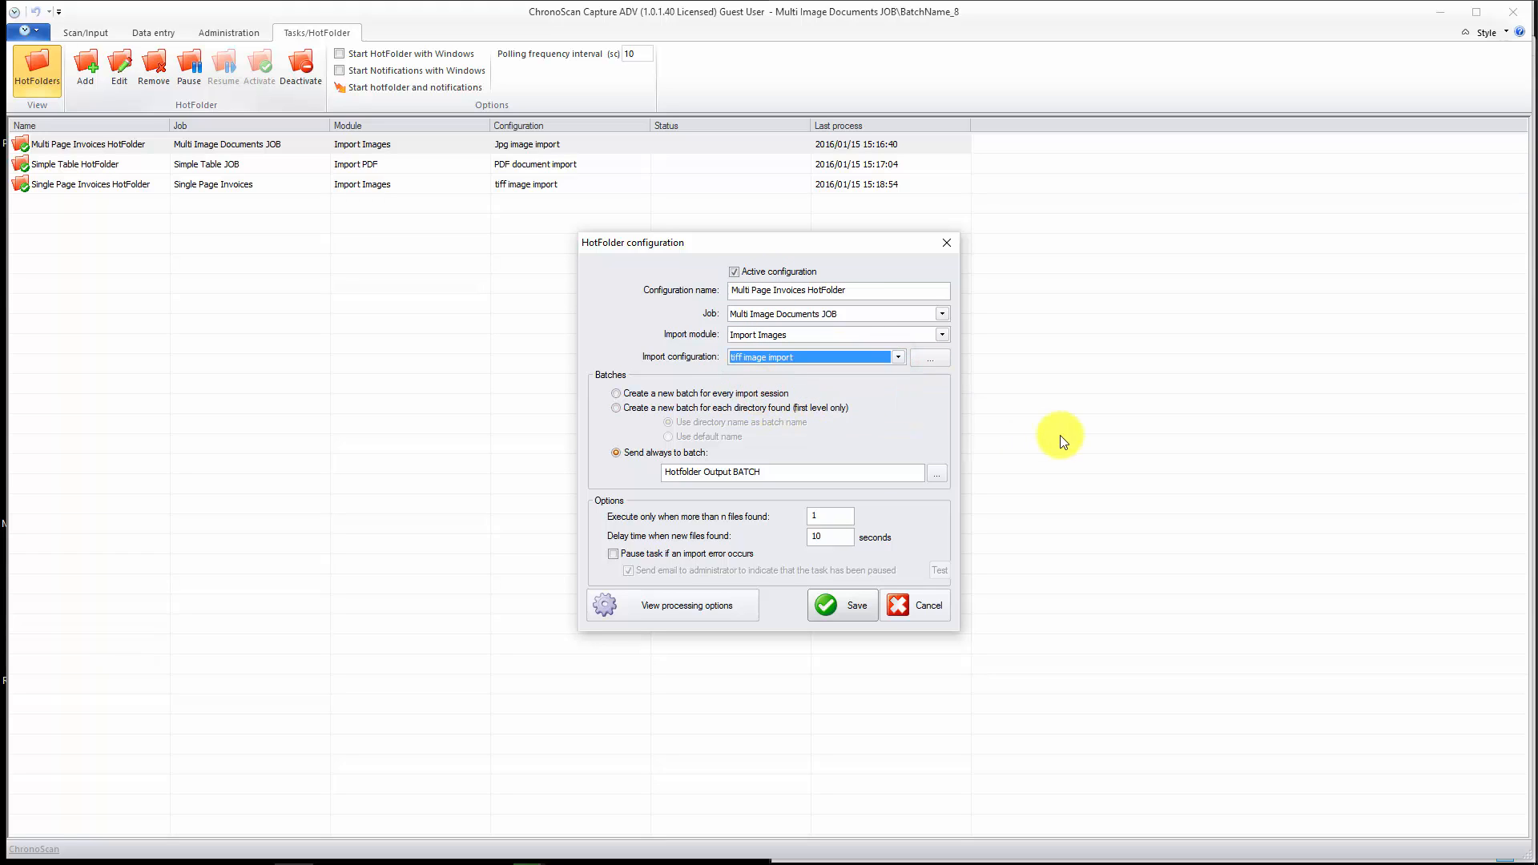
- Open the settings of the tiff image import configuration and examine its directory and extension mask
left_click(932, 363)
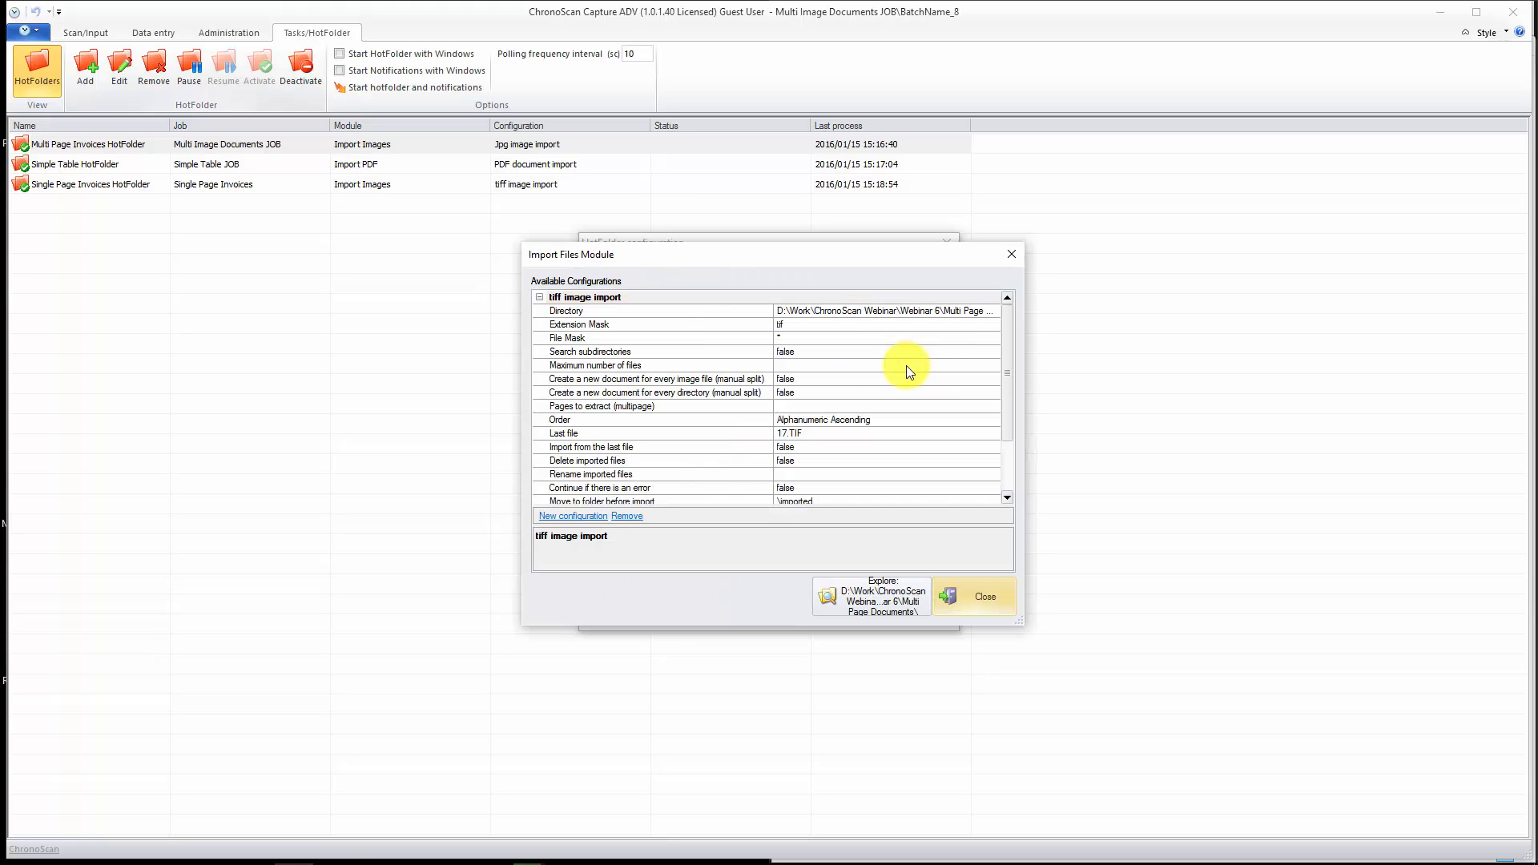
left_click_drag(720, 267, 884, 196)
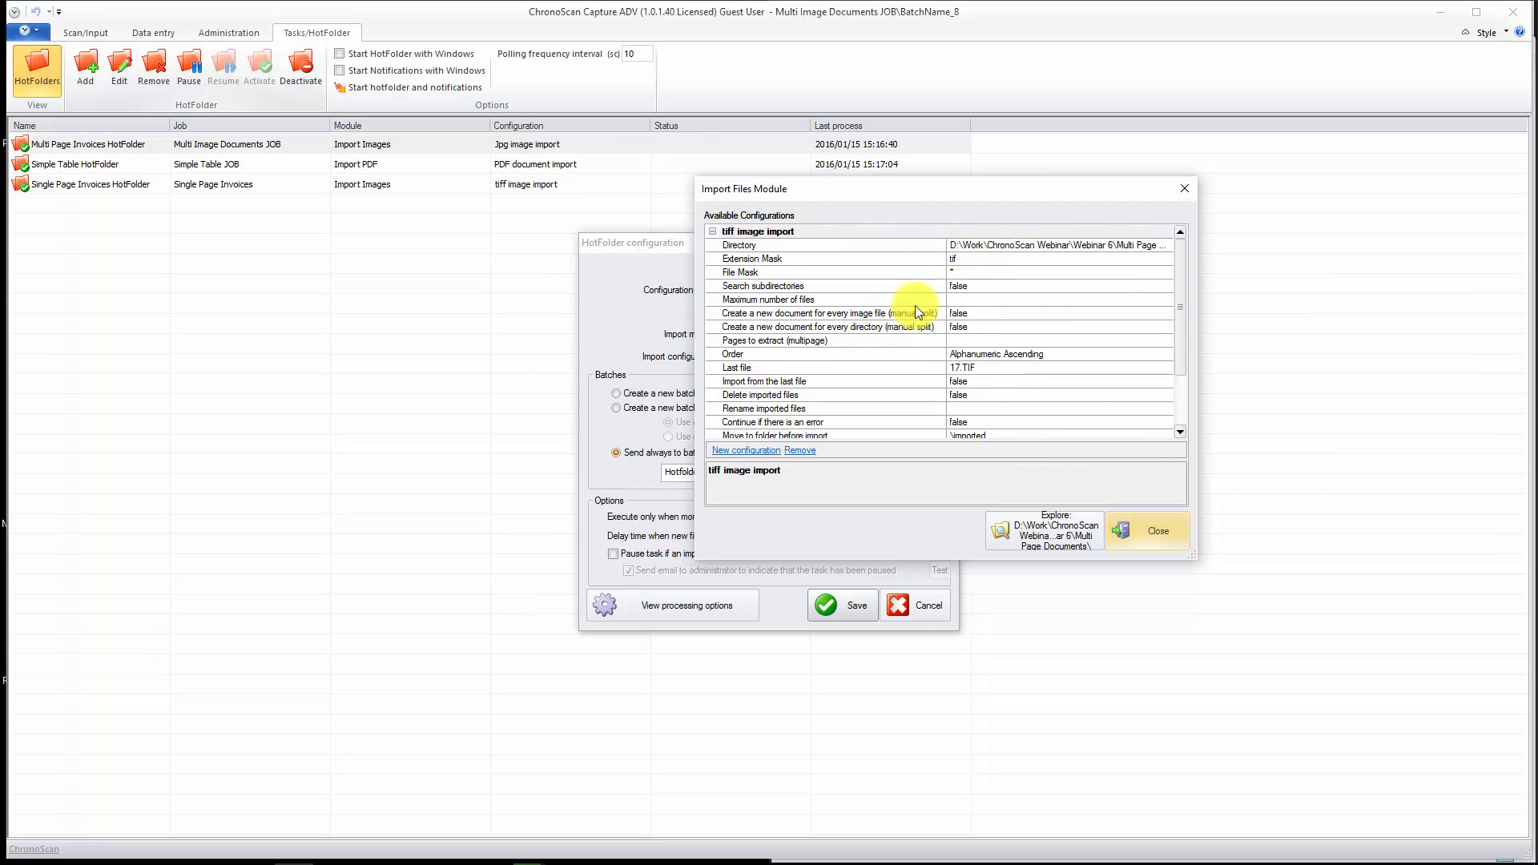
left_click(1119, 245)
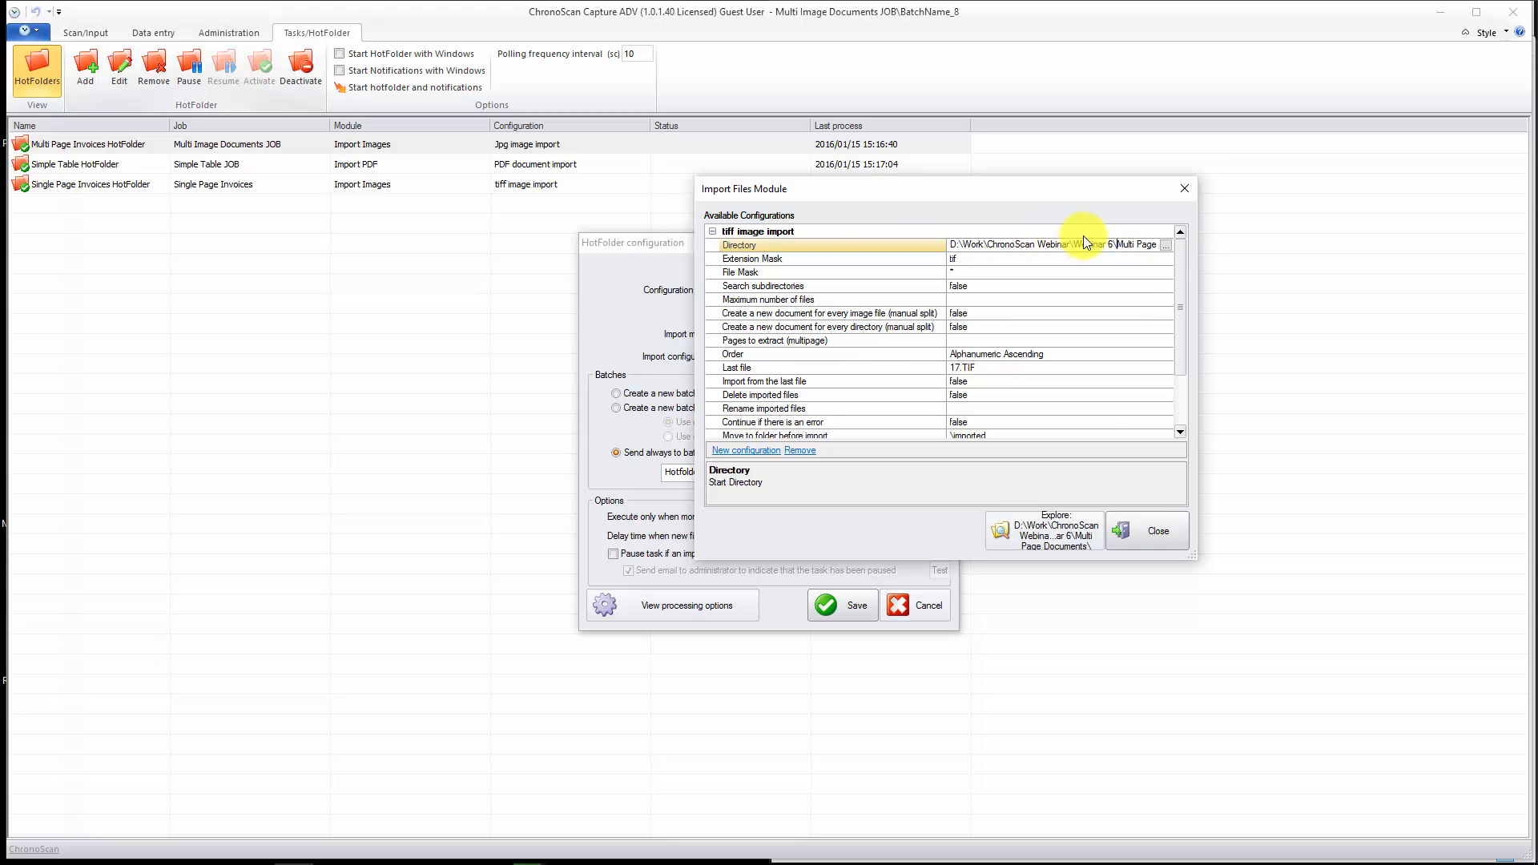
left_click_drag(1118, 244, 1189, 248)
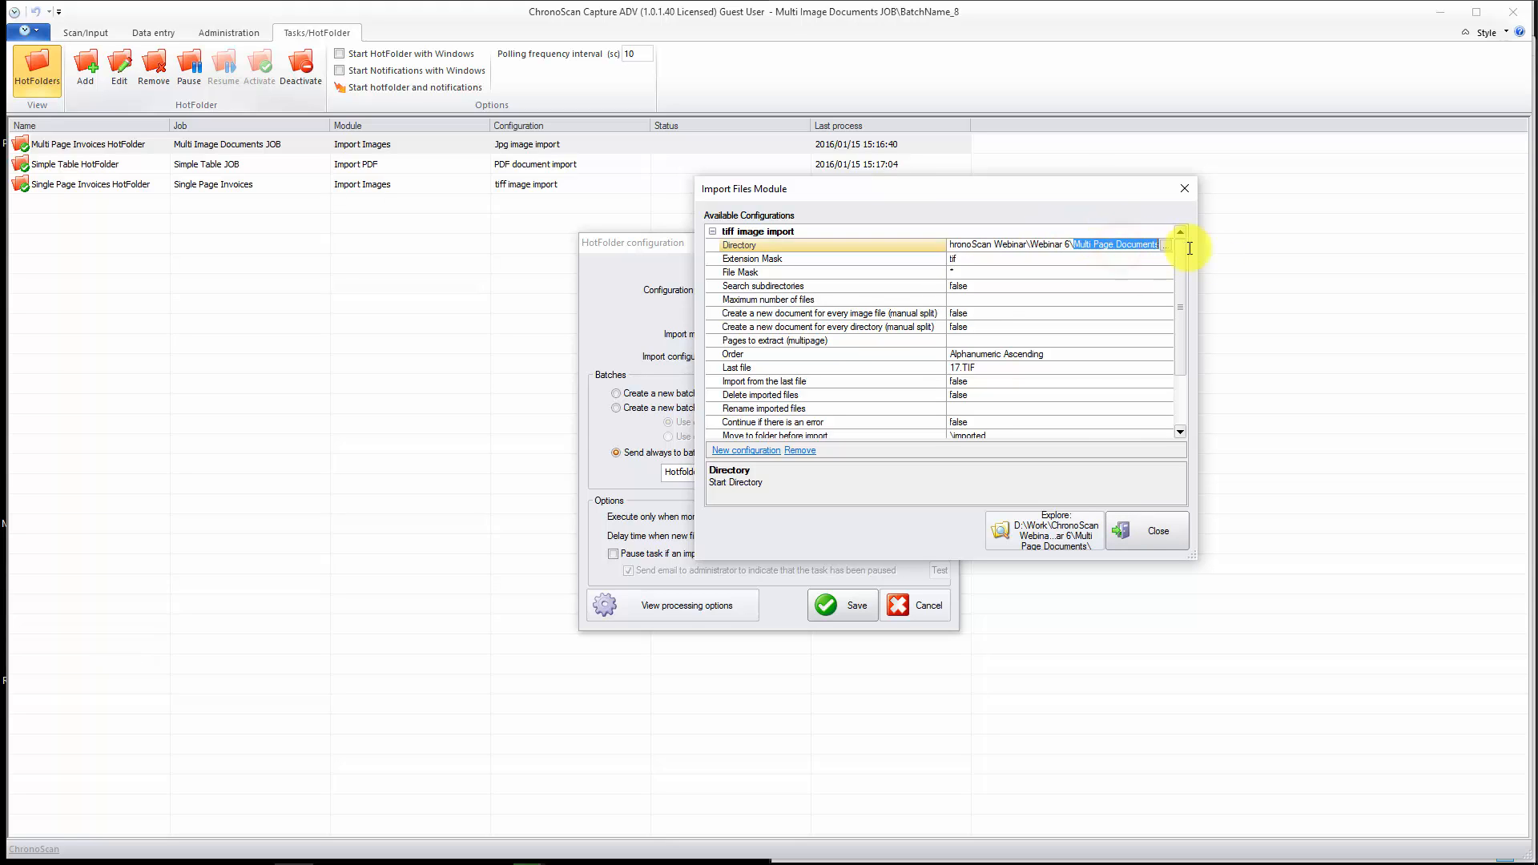
left_click(995, 257)
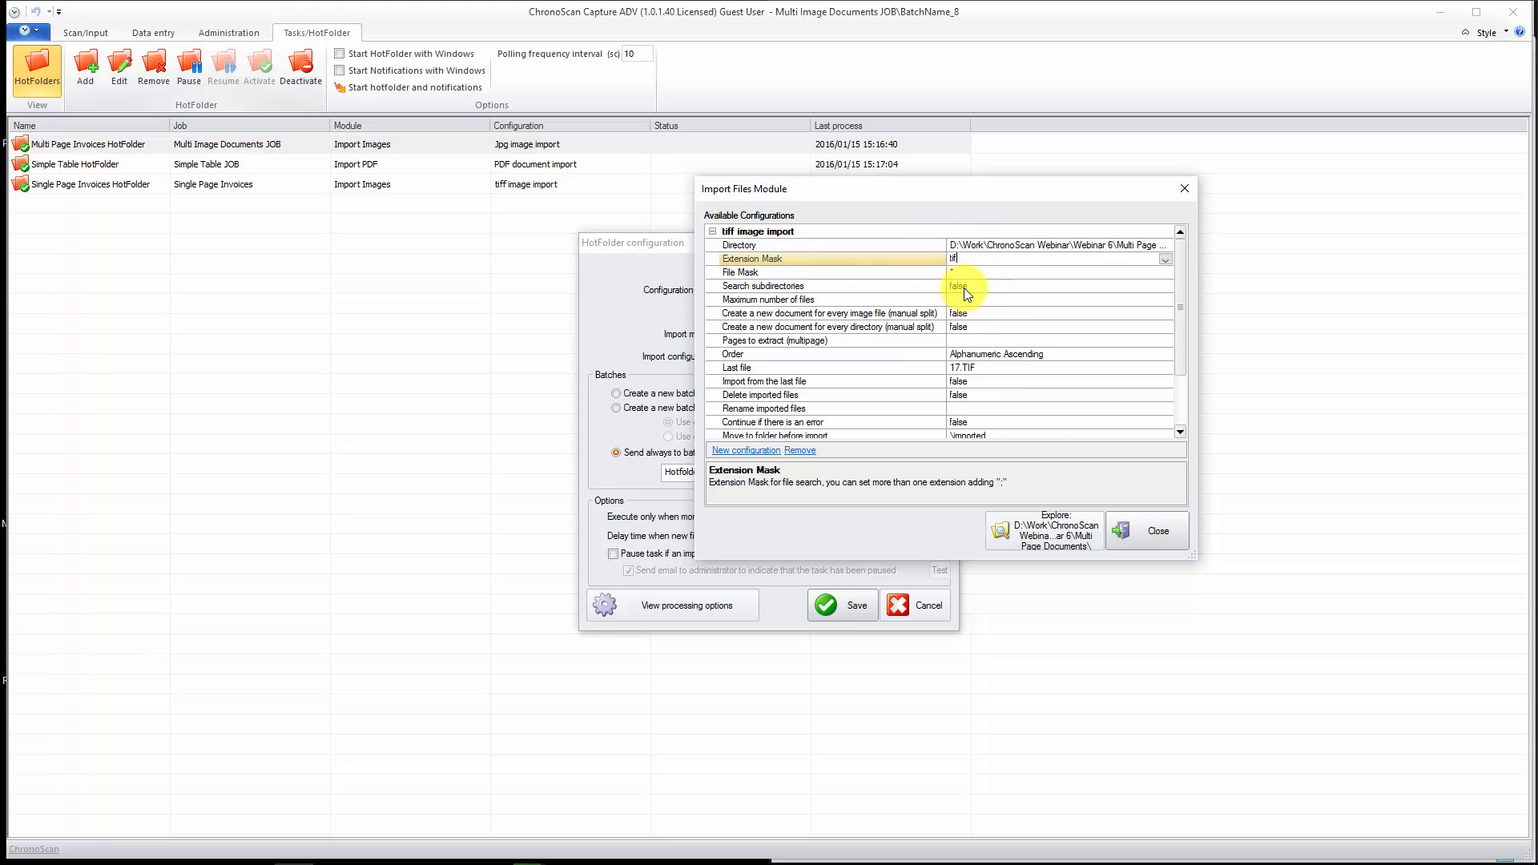
- Examine the available import order options of the tiff image import configuration
left_click(1079, 359)
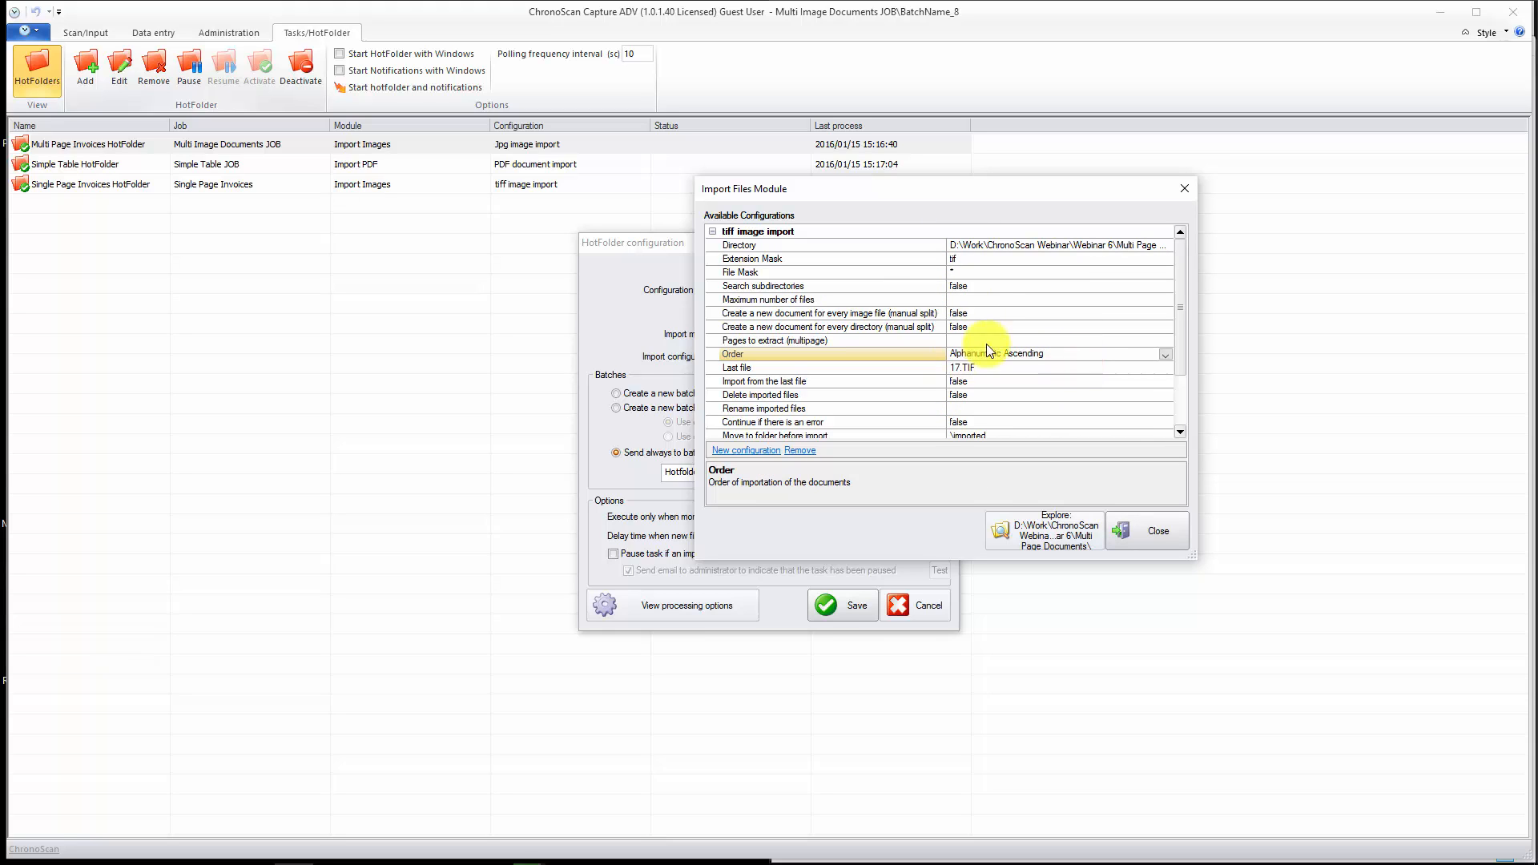
left_click(1165, 355)
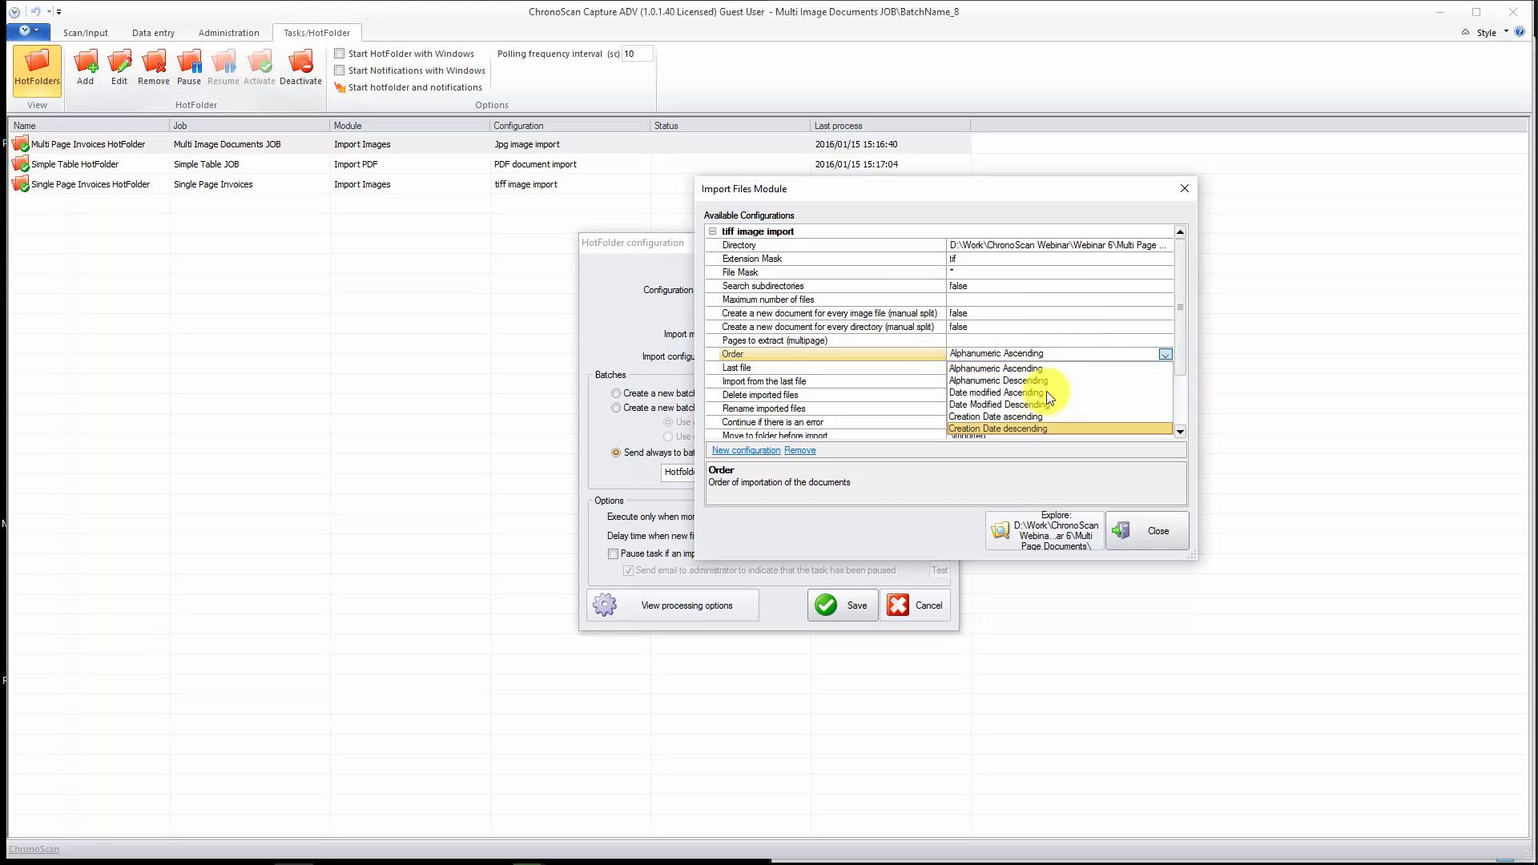
left_click(918, 354)
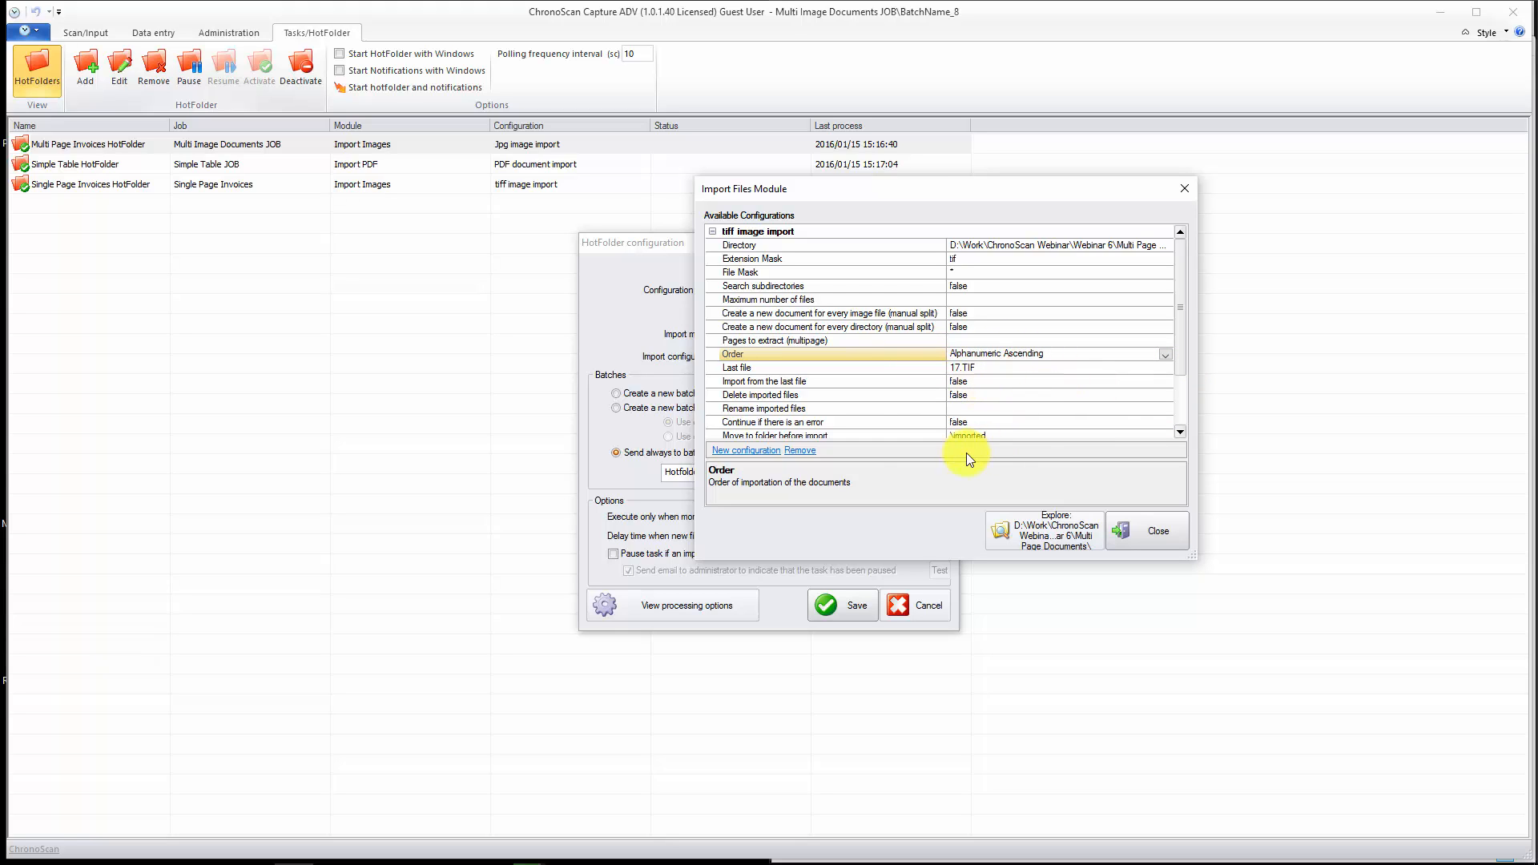
left_click_drag(1178, 320, 1183, 362)
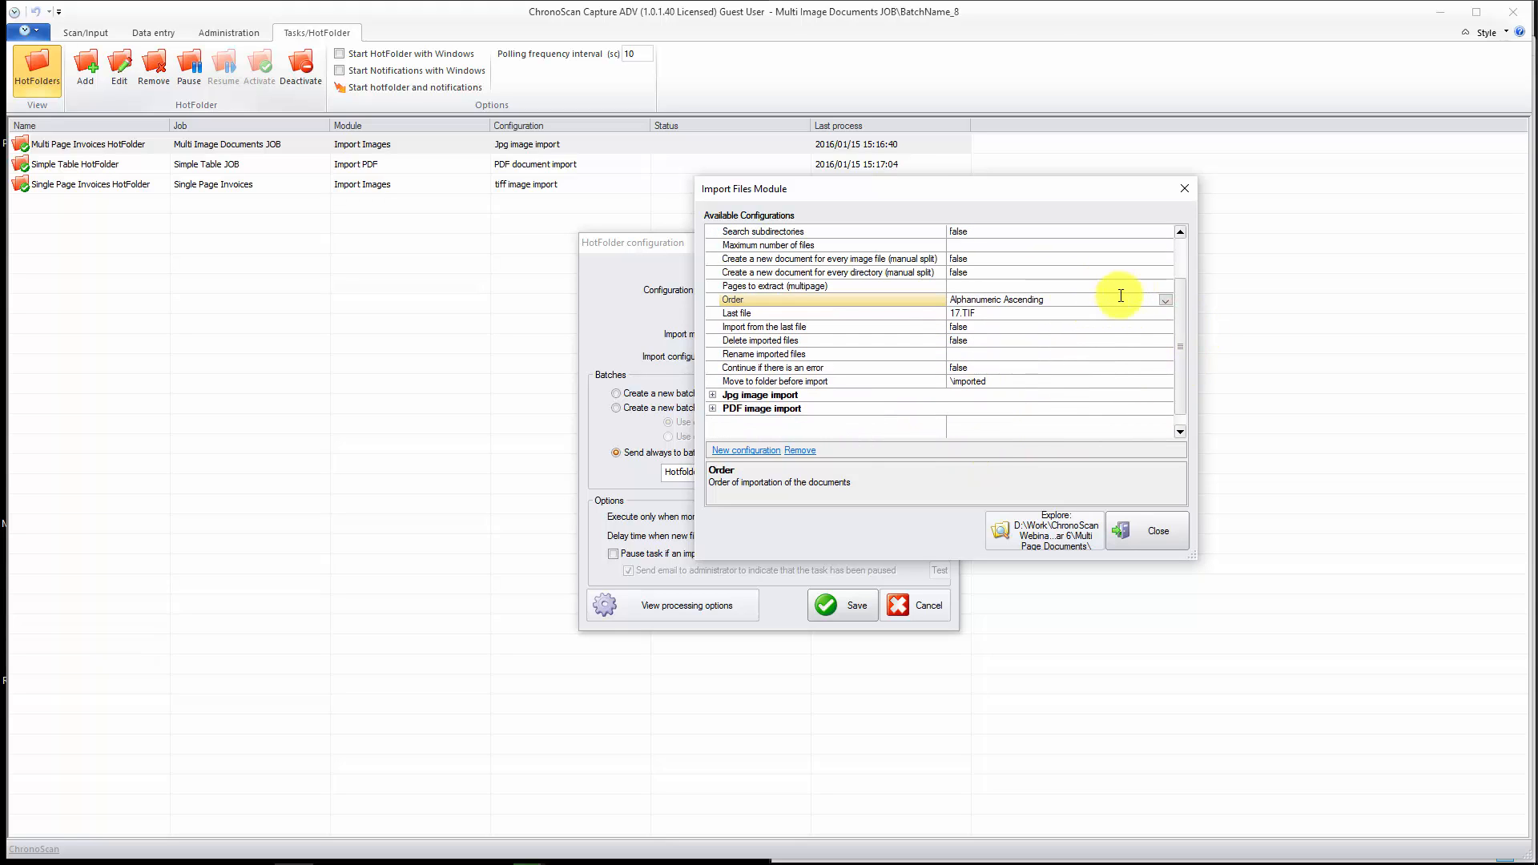
left_click(1166, 301)
left_click(984, 313)
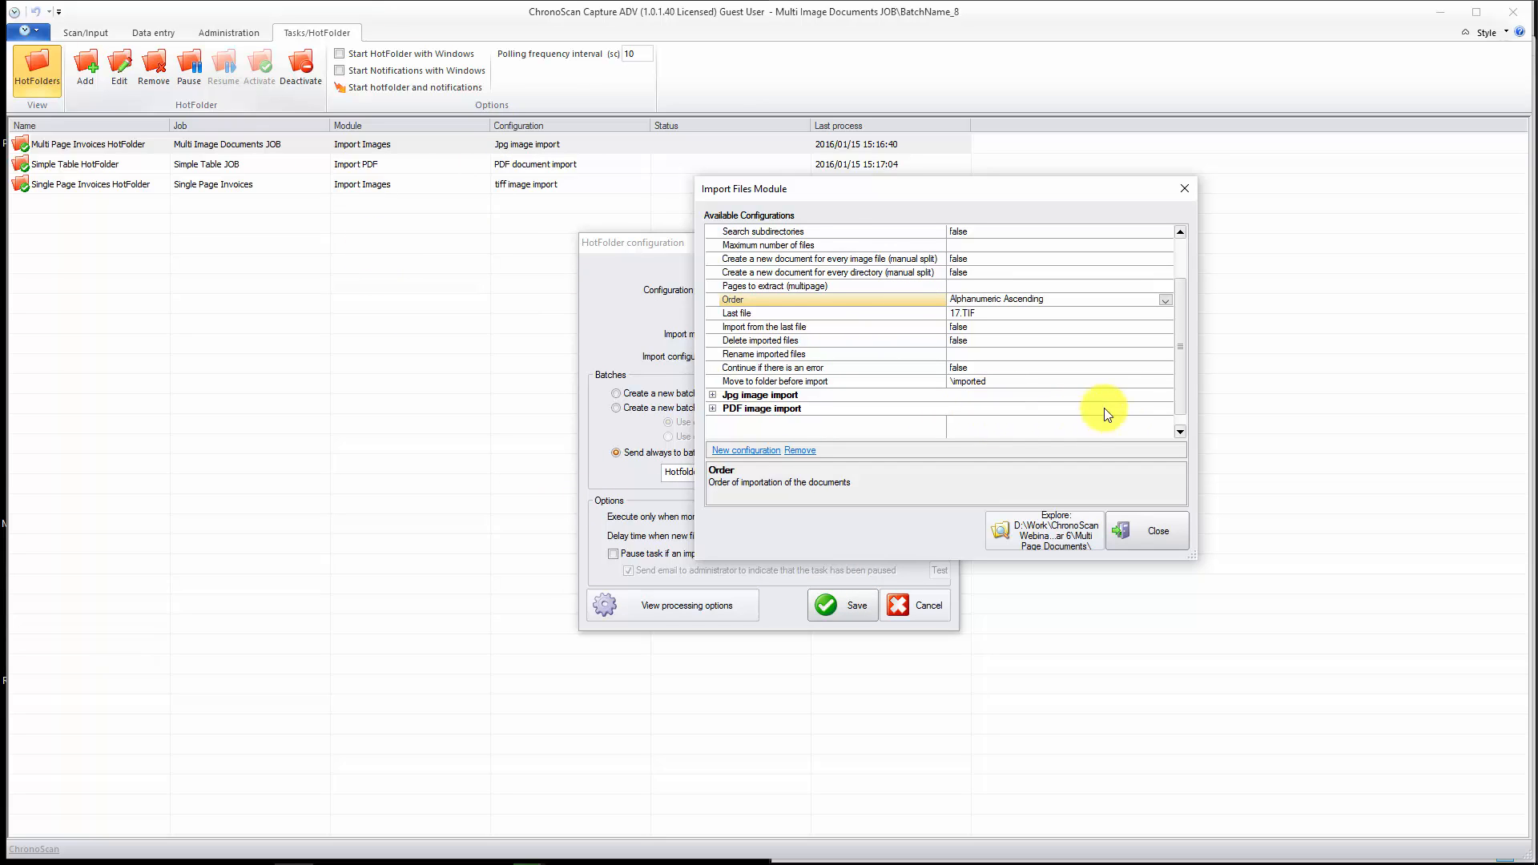
- Examine the folder that files are moved to before import, and close the import configuration settings
left_click(789, 382)
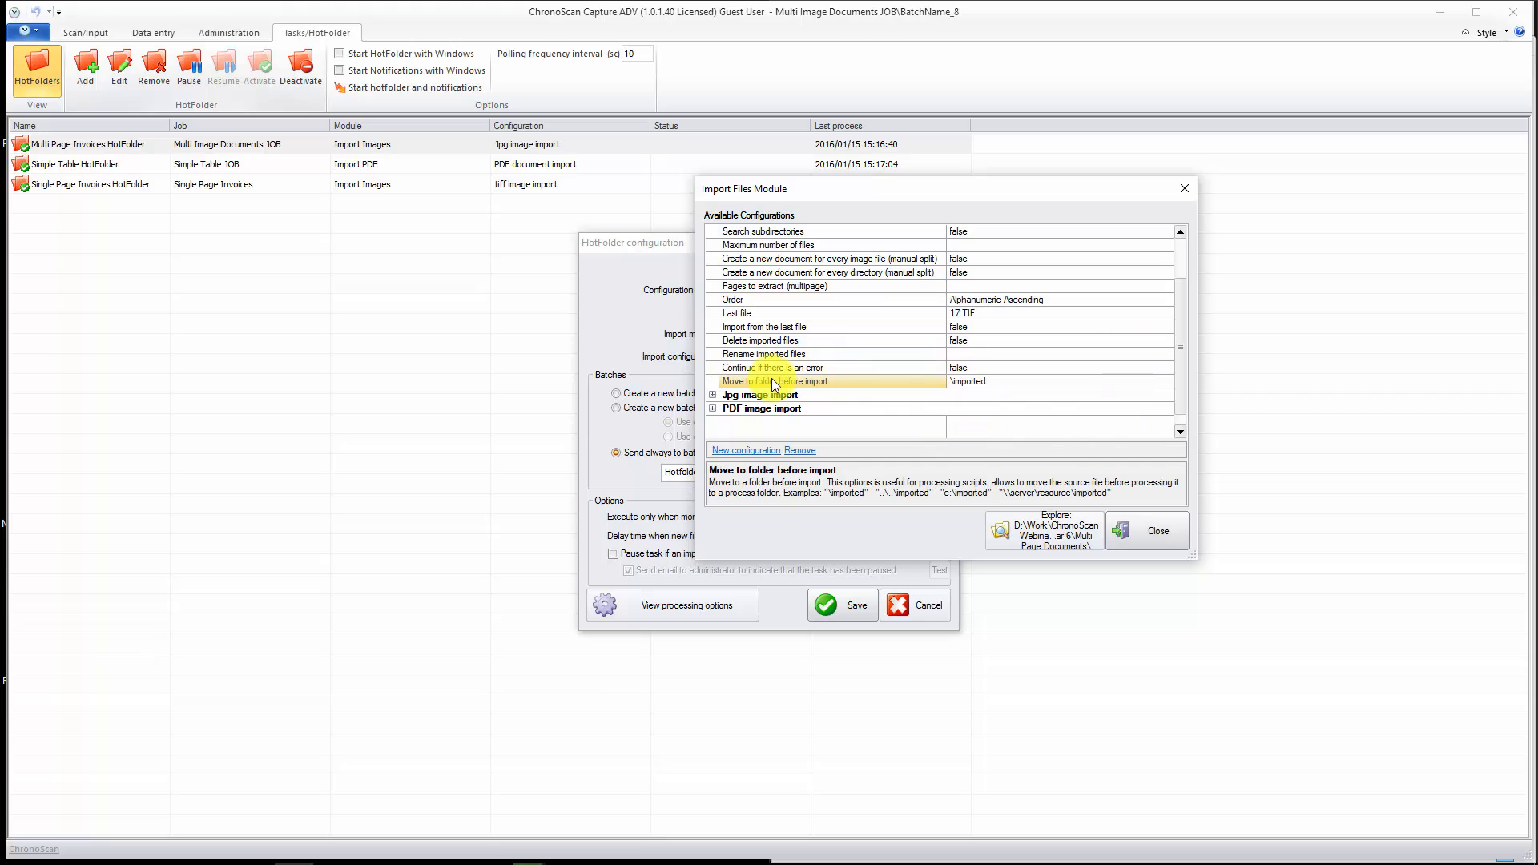
left_click(990, 383)
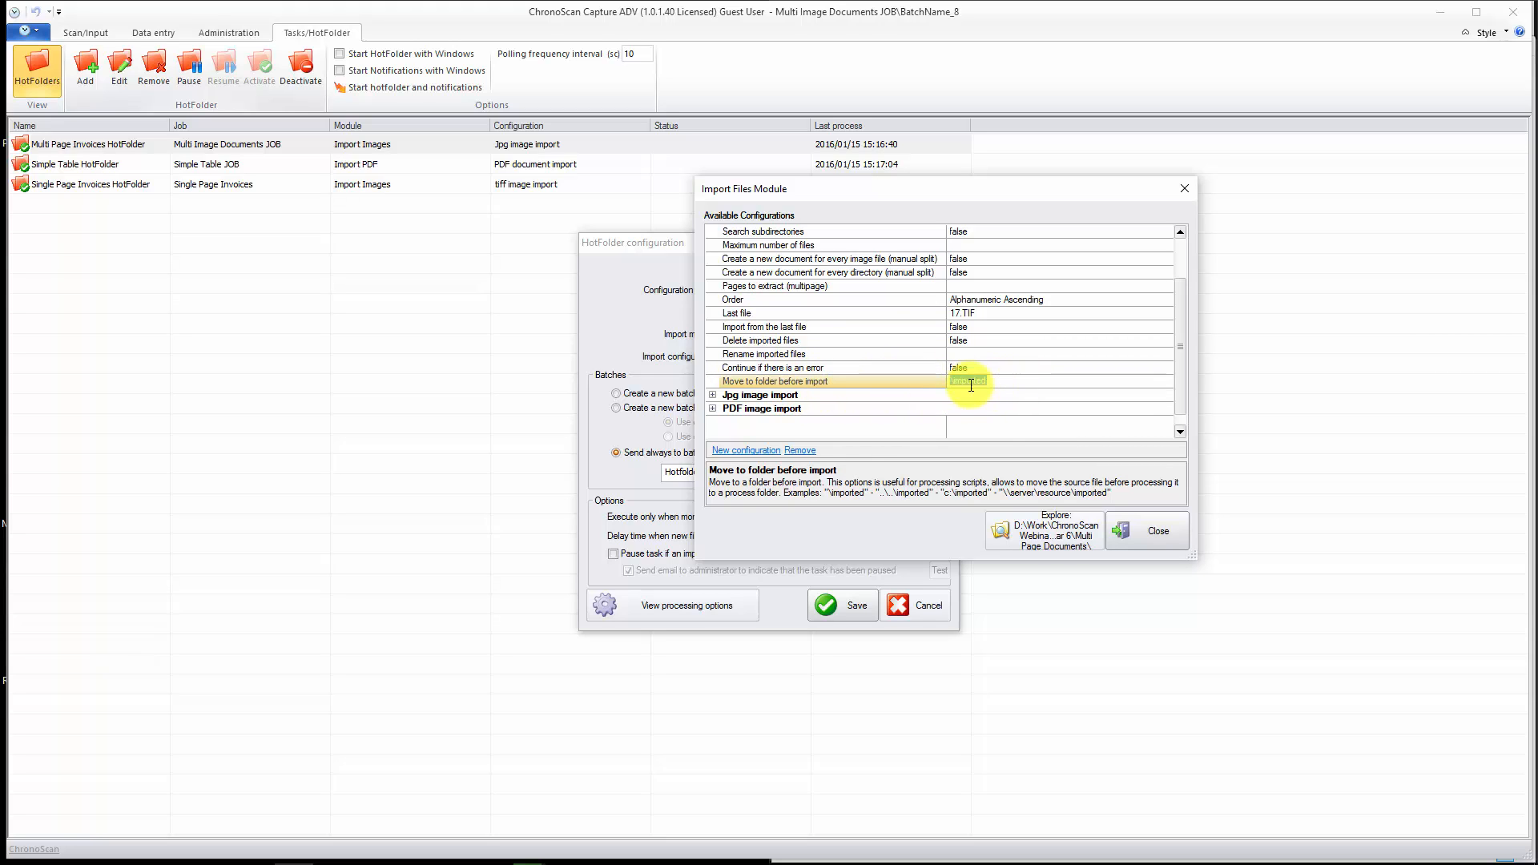
left_click(1000, 383)
left_click_drag(1033, 382, 890, 382)
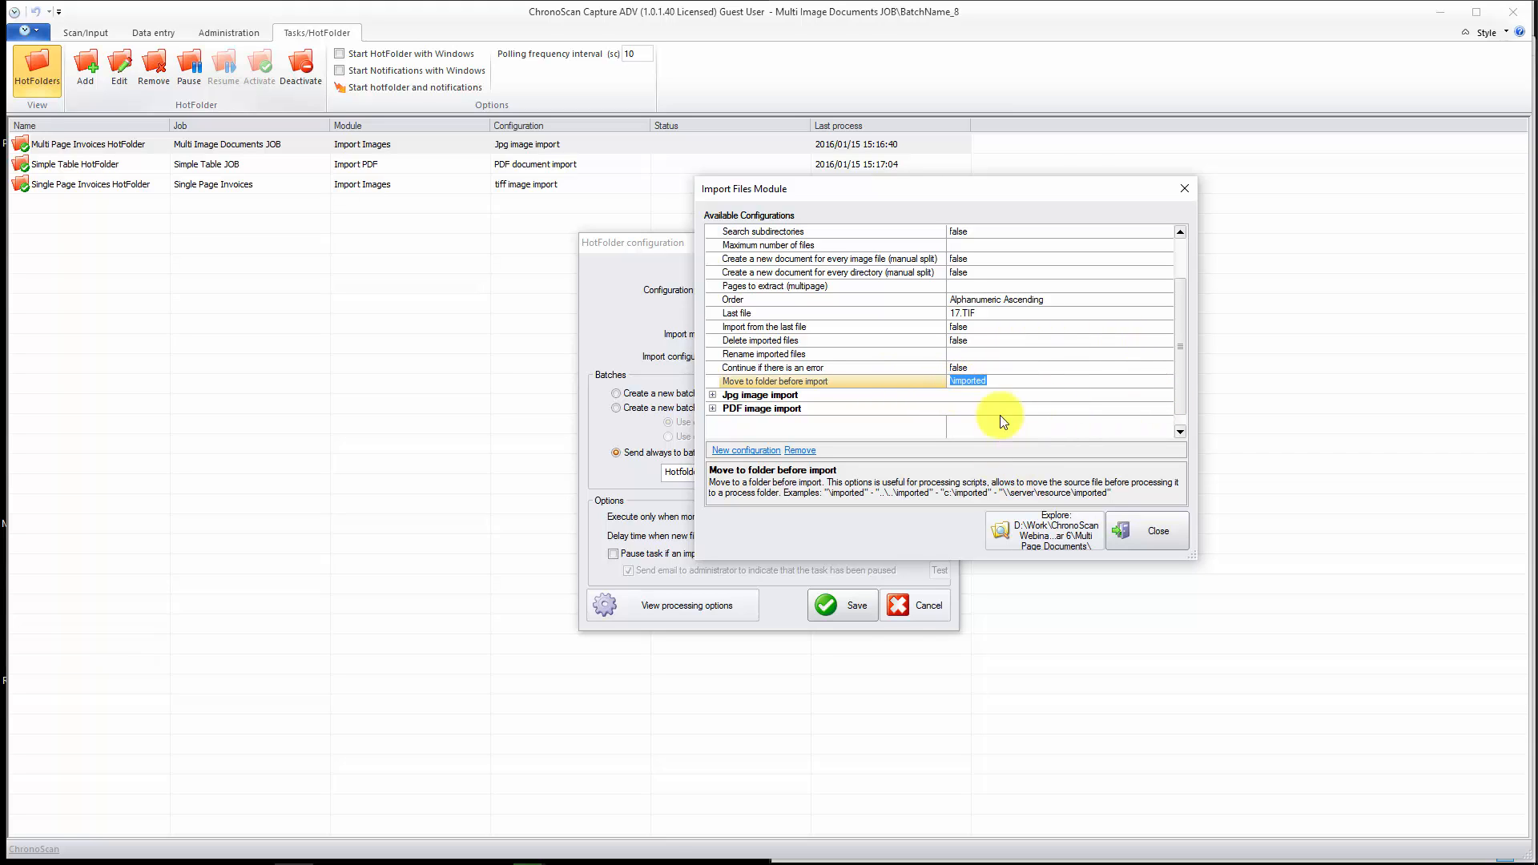
left_click(1010, 381)
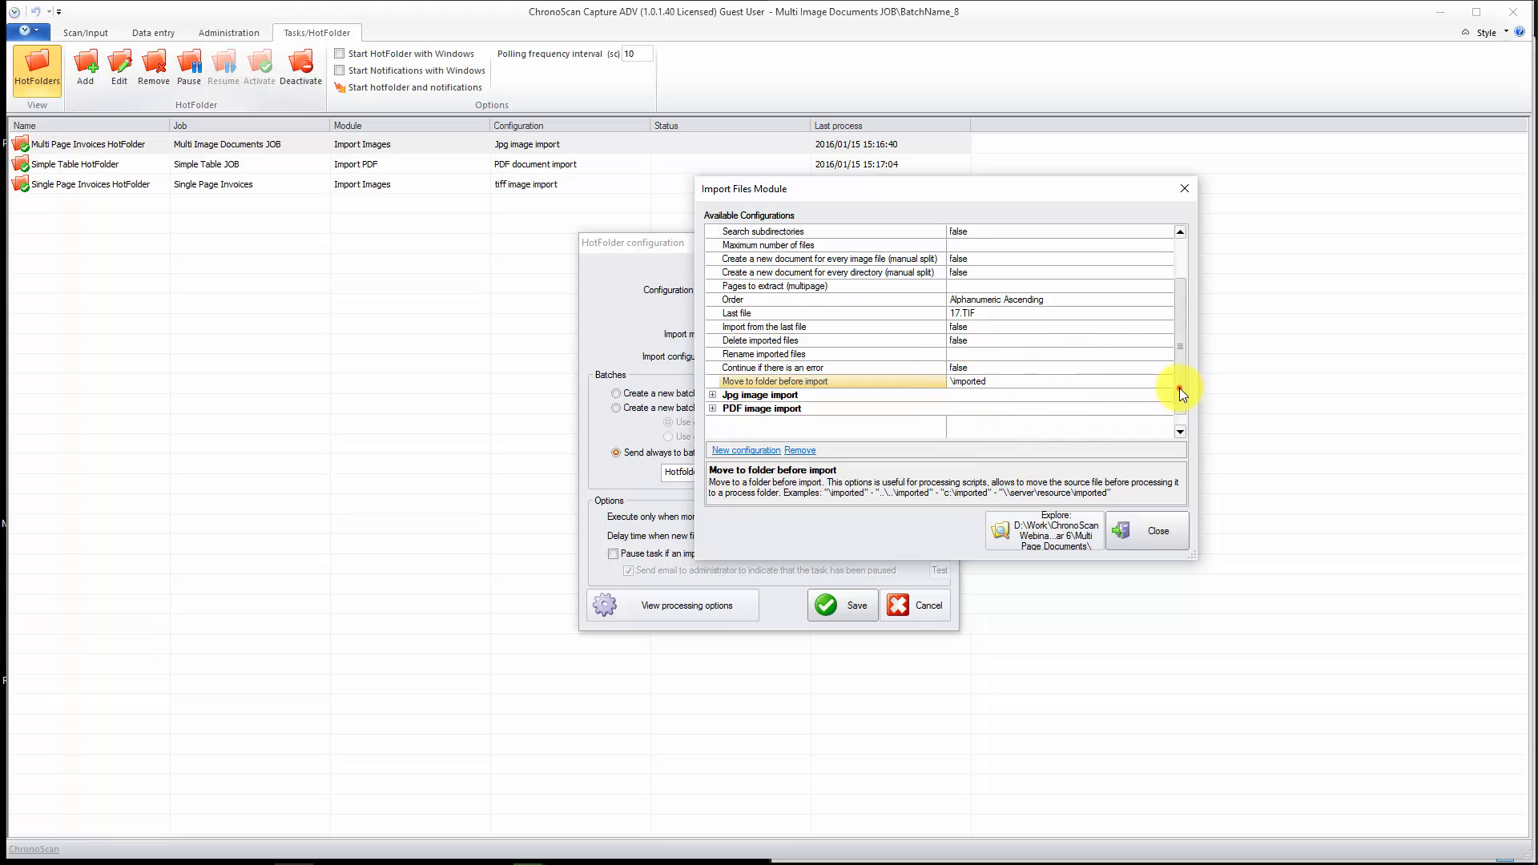
left_click_drag(1181, 388, 1180, 405)
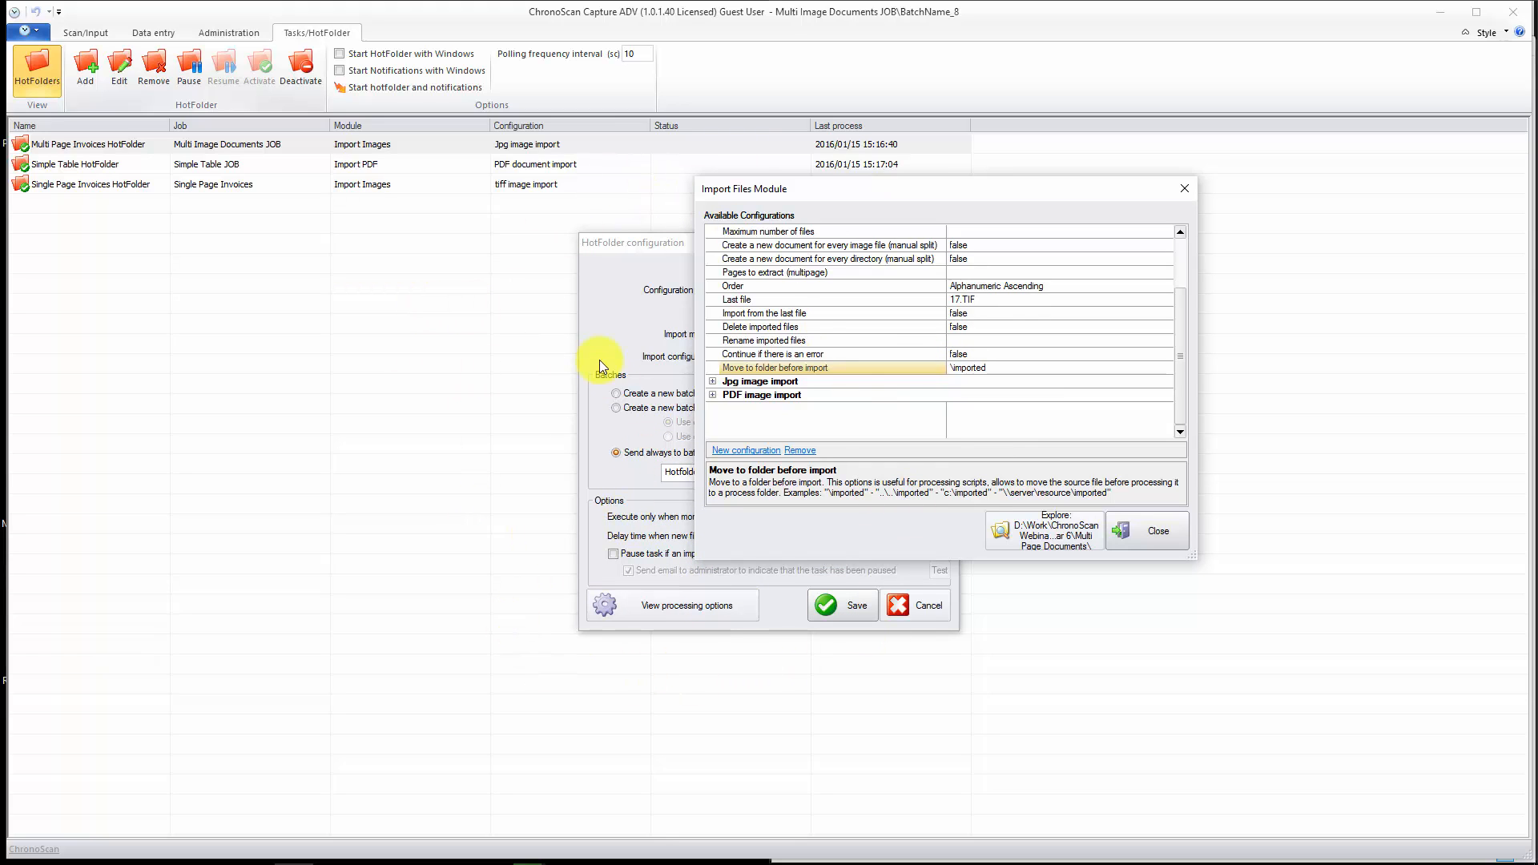
left_click(974, 368)
left_click_drag(1180, 391, 879, 412)
left_click(1168, 534)
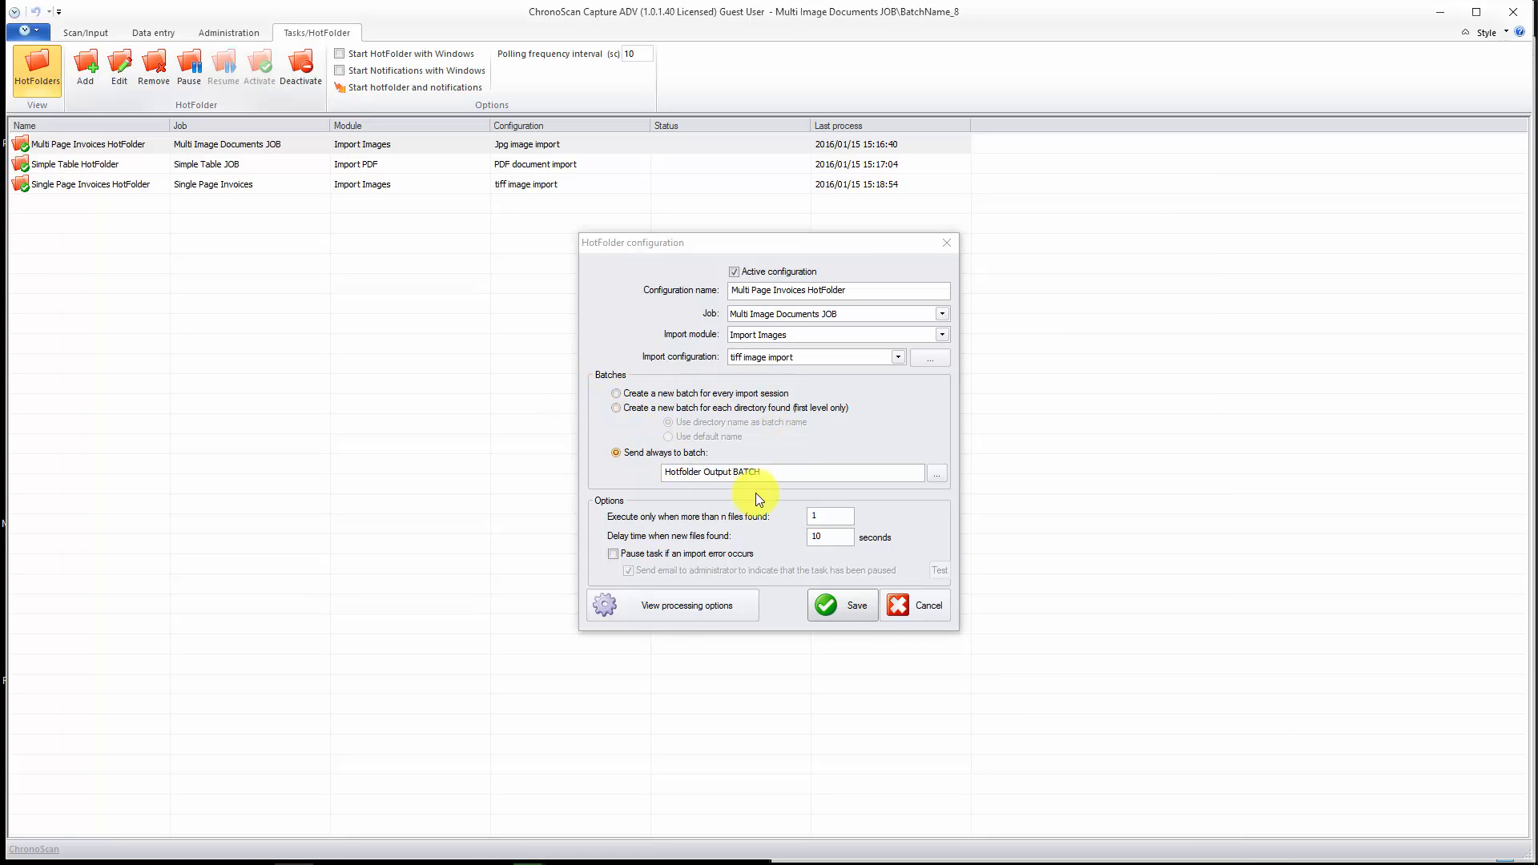
- Try both new-batch options and set the hotfolder to always send to the batch Hotfolder Output BATCH
left_click(647, 395)
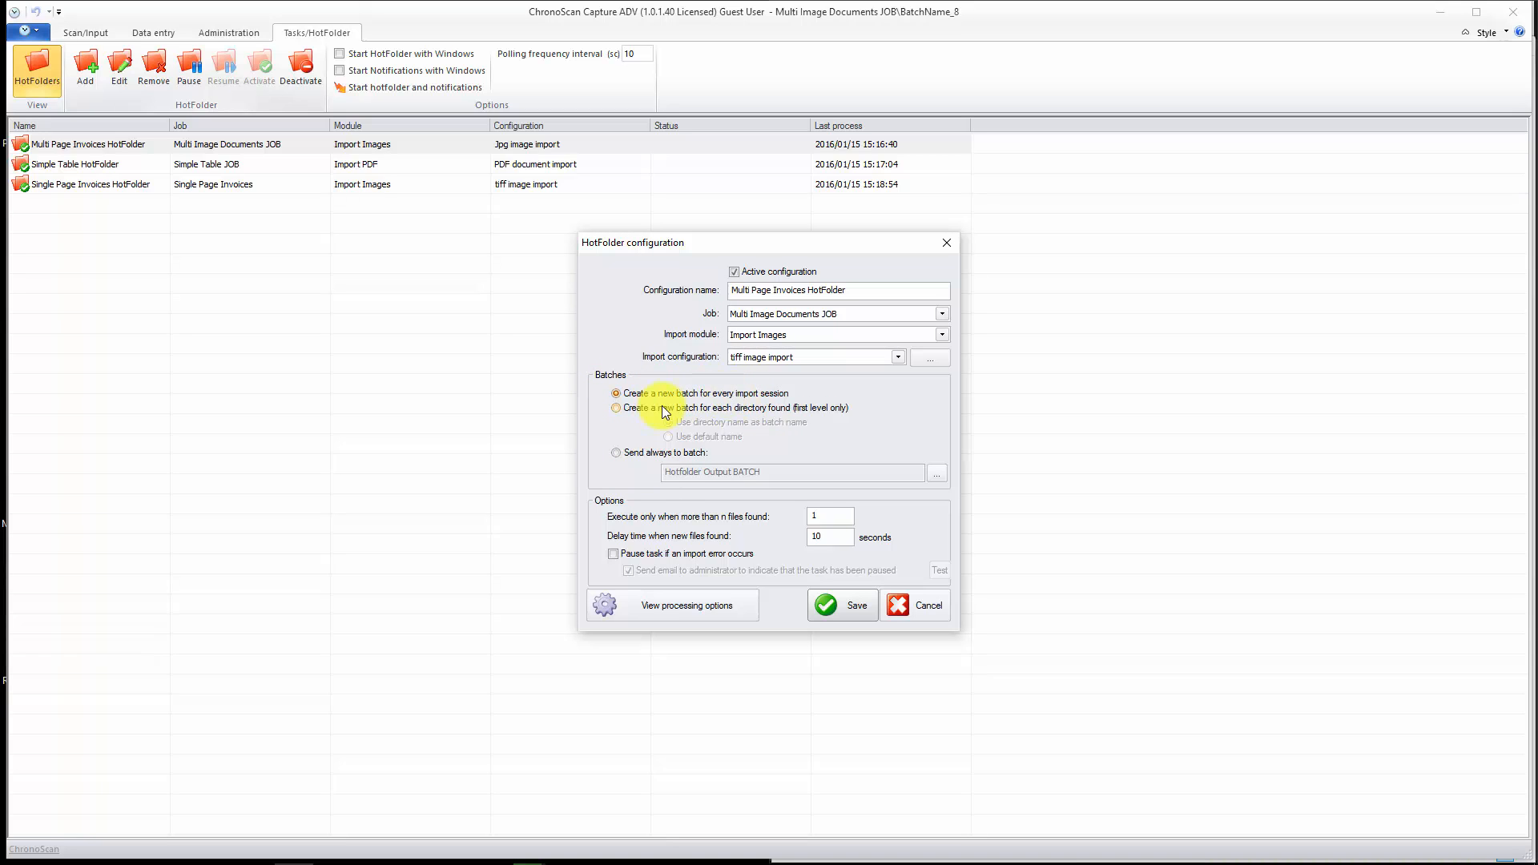
left_click(621, 407)
left_click(630, 454)
left_click(767, 472)
left_click_drag(767, 472, 612, 481)
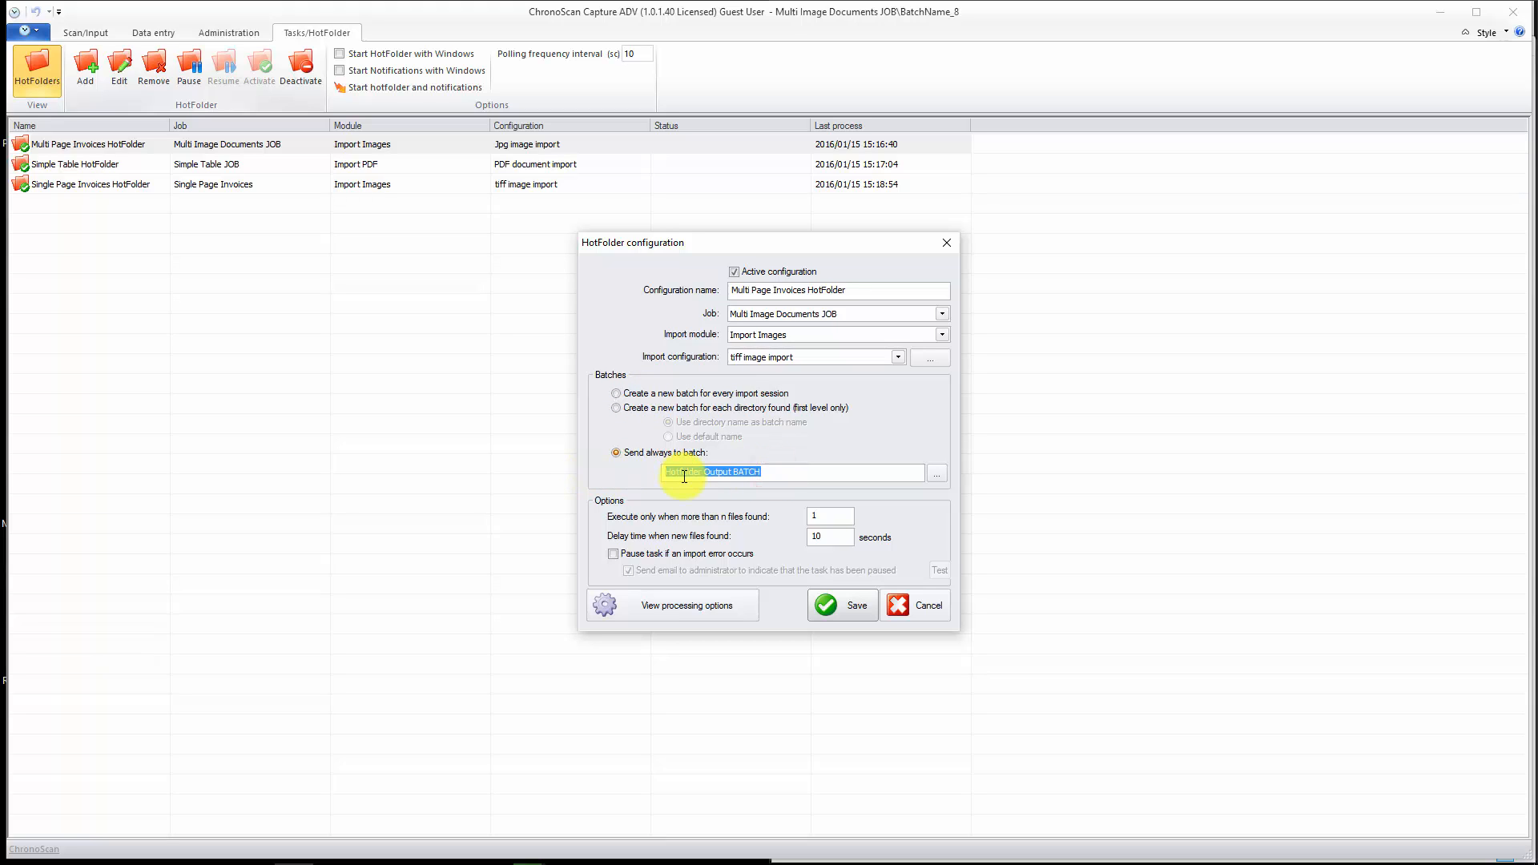
left_click(785, 471)
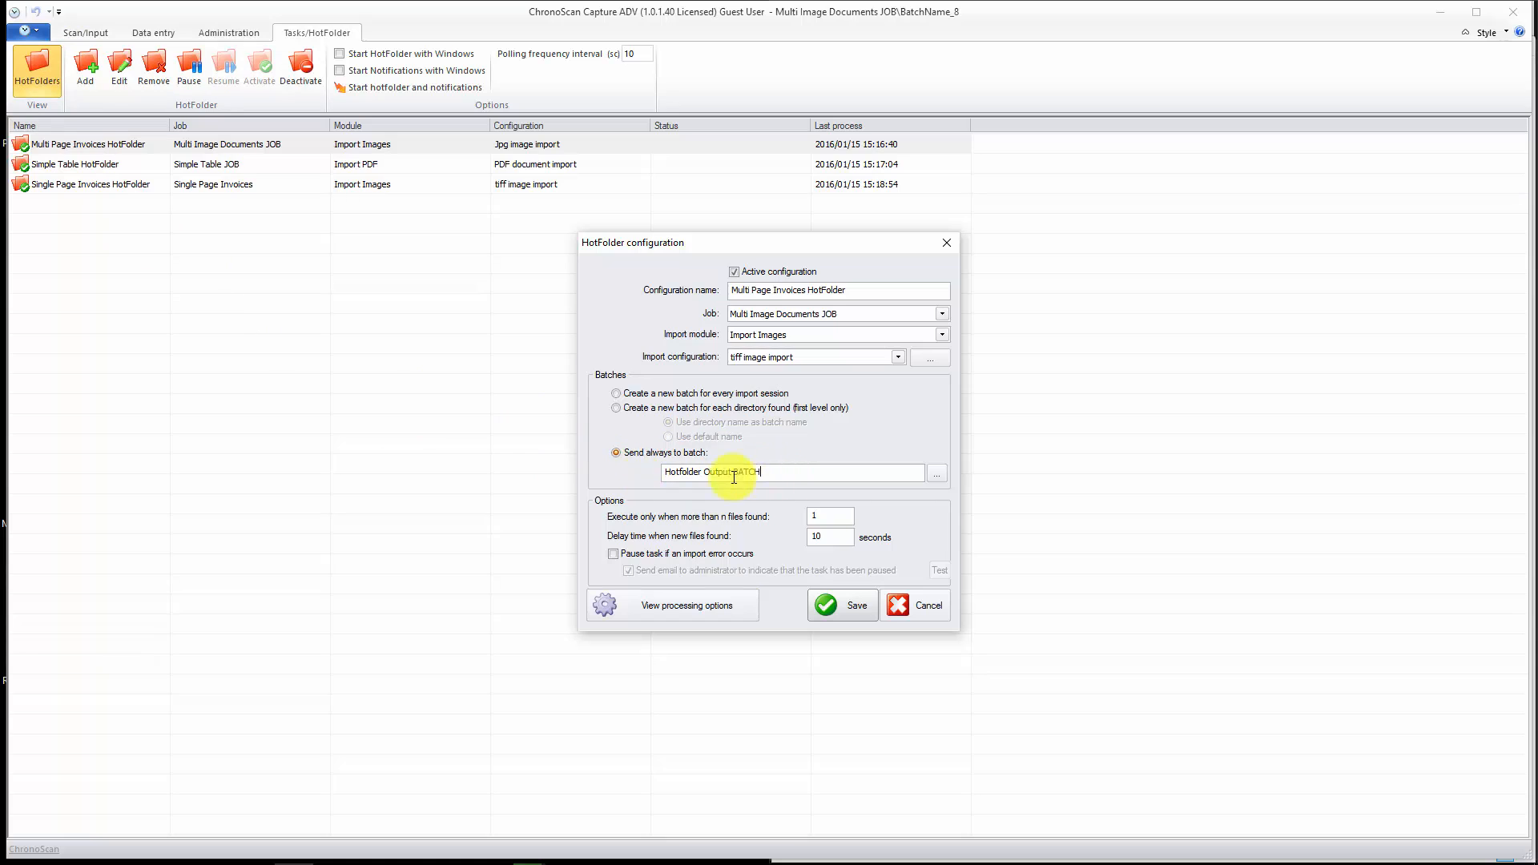
left_click(783, 472)
left_click_drag(782, 472, 673, 490)
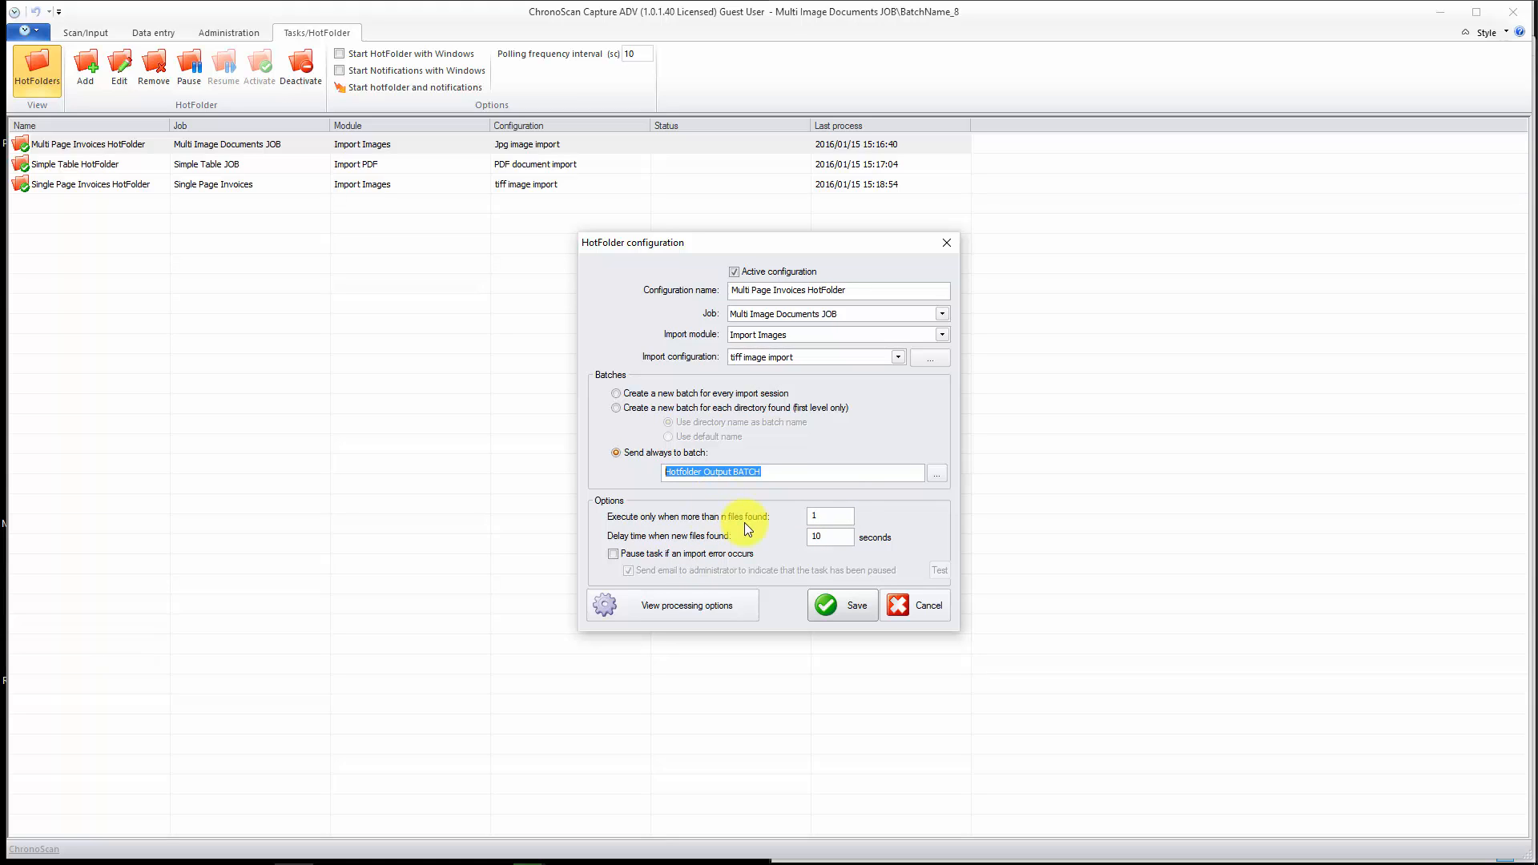
- Review the hotfolder's minimum file count for execution and its delay time for new files
left_click(831, 517)
left_click(826, 536)
left_click(826, 517)
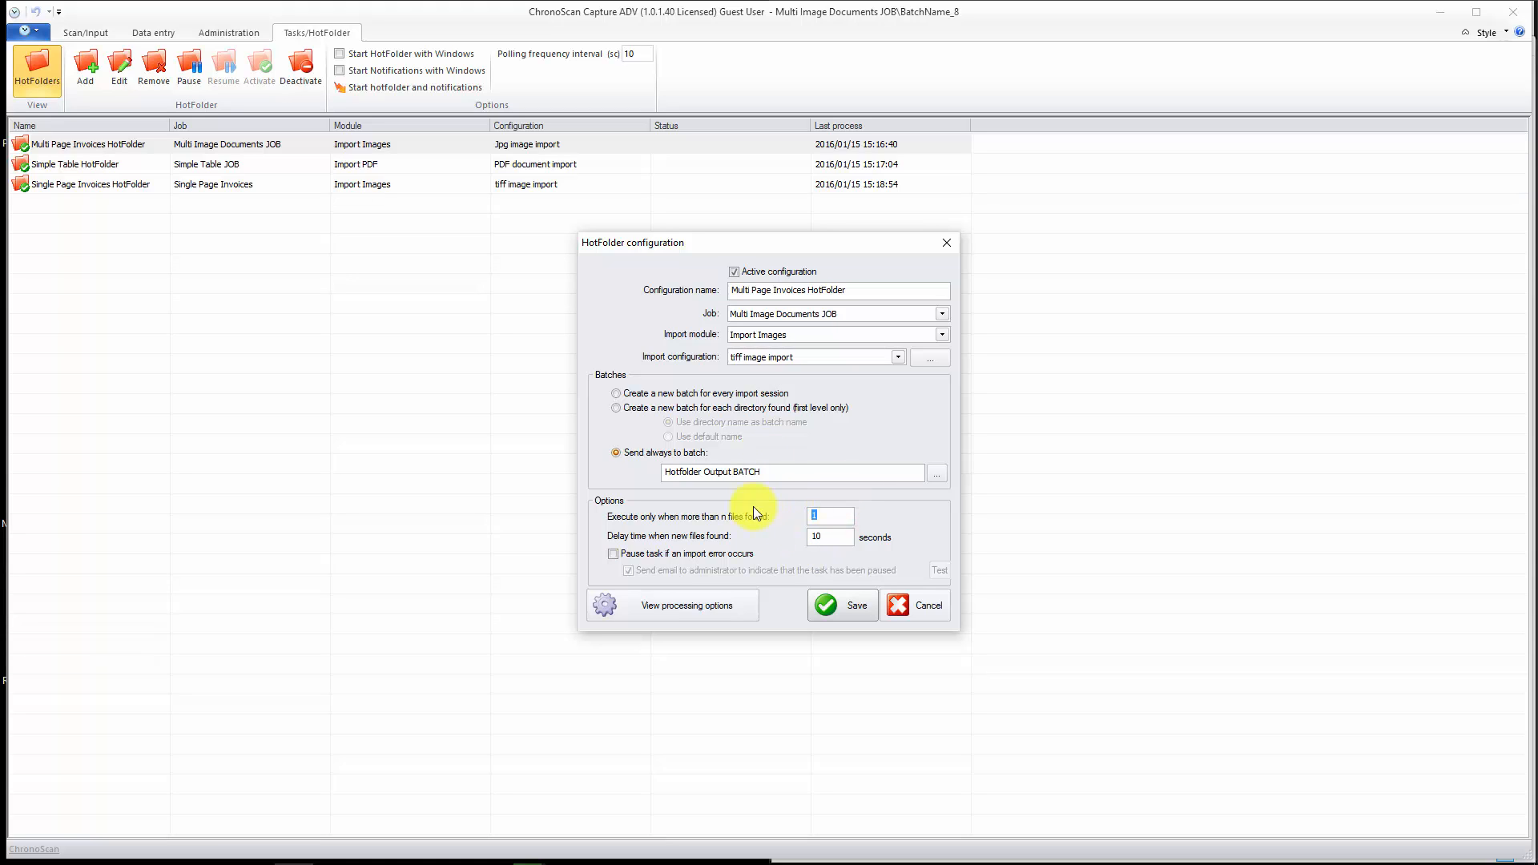
left_click(825, 535)
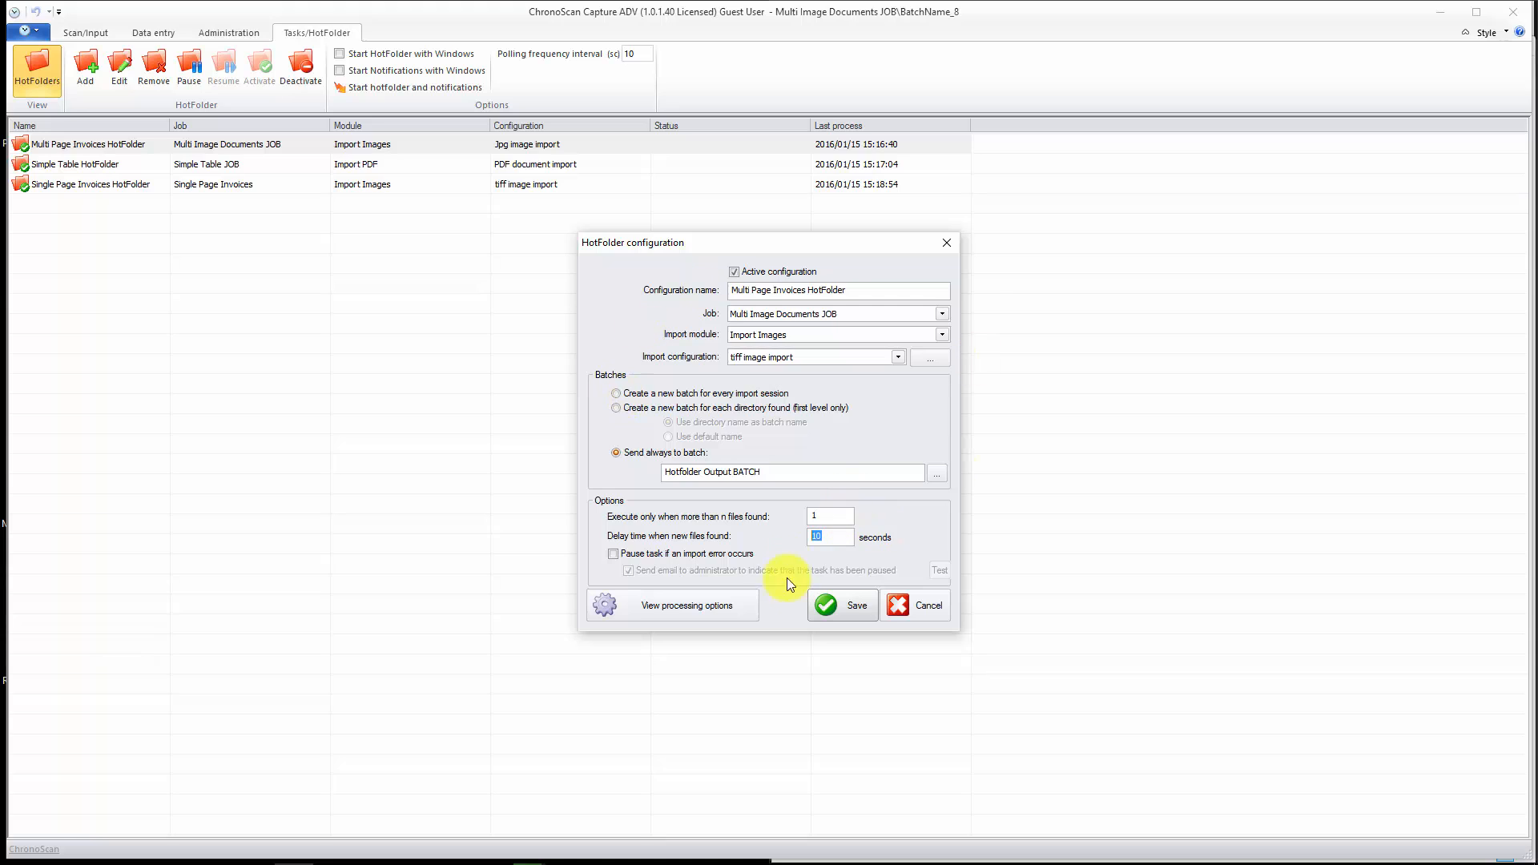
- Review the delay time for new files and try the option to pause the task if an import error occurs
left_click(812, 535)
double_click(836, 535)
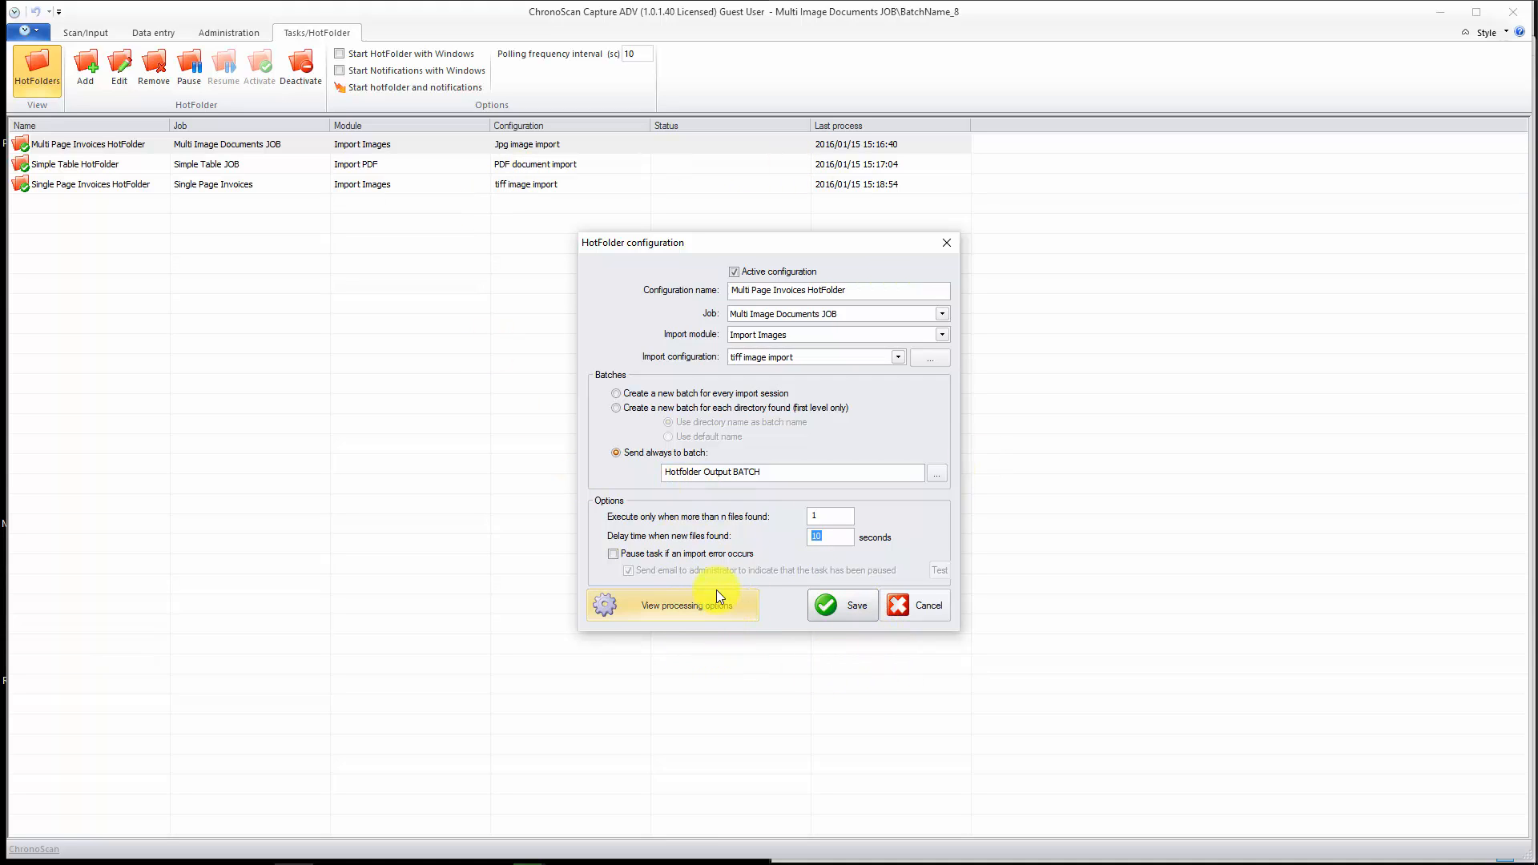
left_click(614, 555)
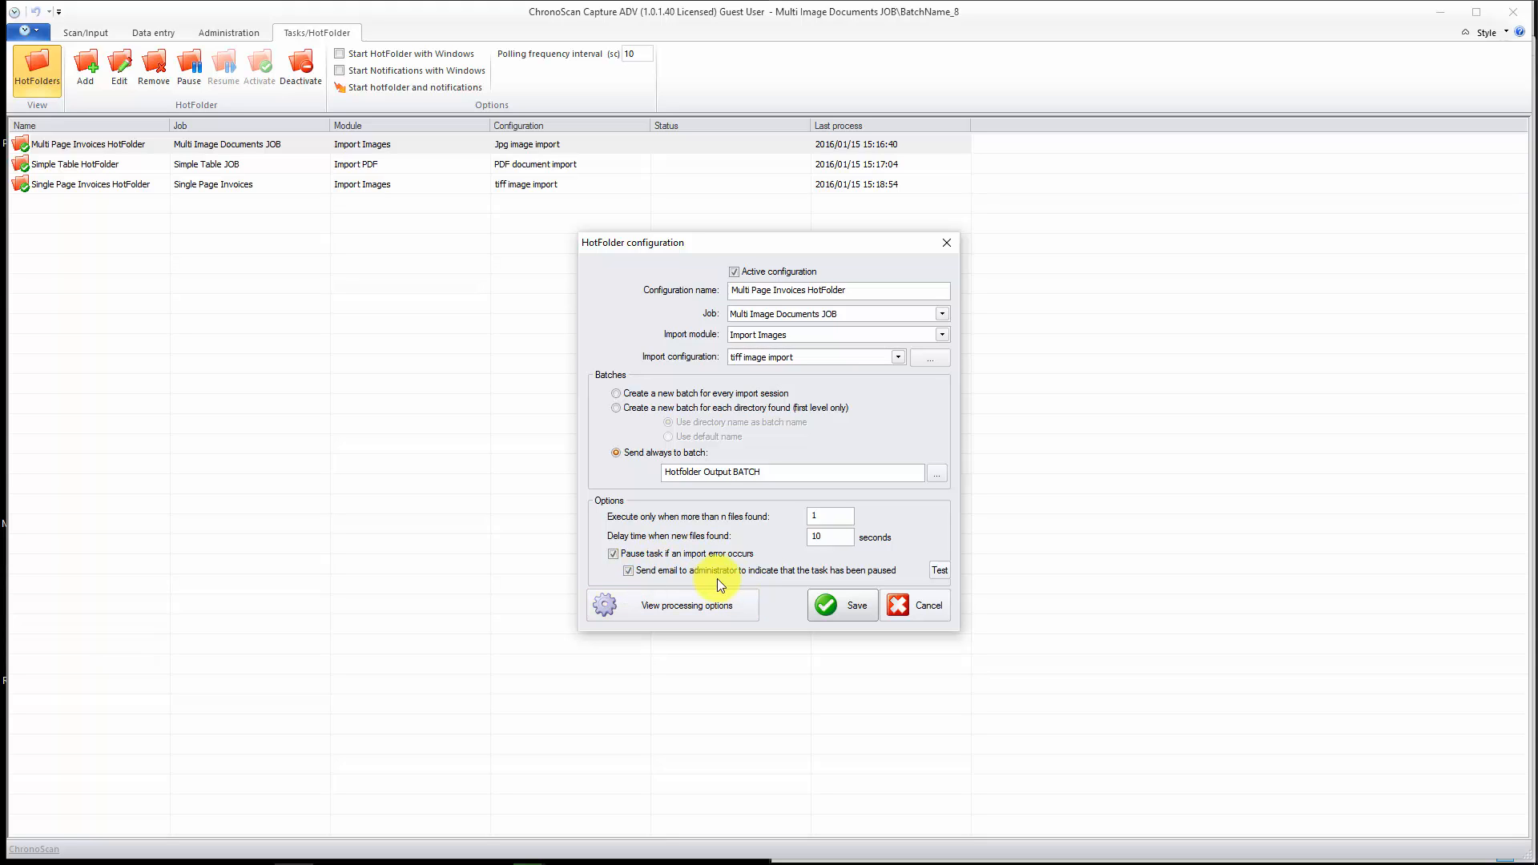
left_click(614, 554)
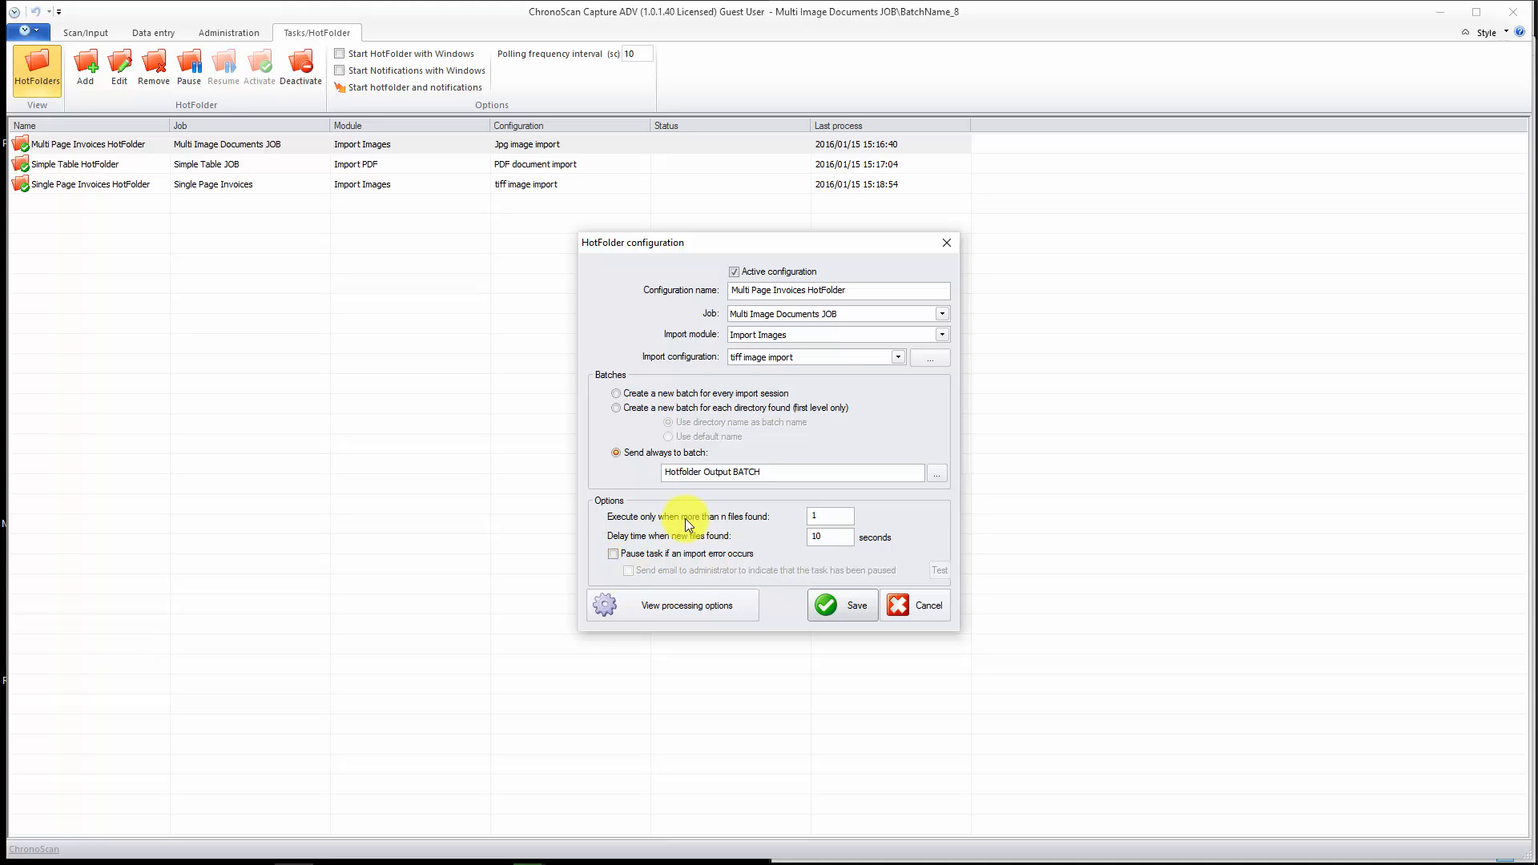
- Examine the Administrator e-mail parameters in the program settings, and close the settings without changing them
left_click(243, 32)
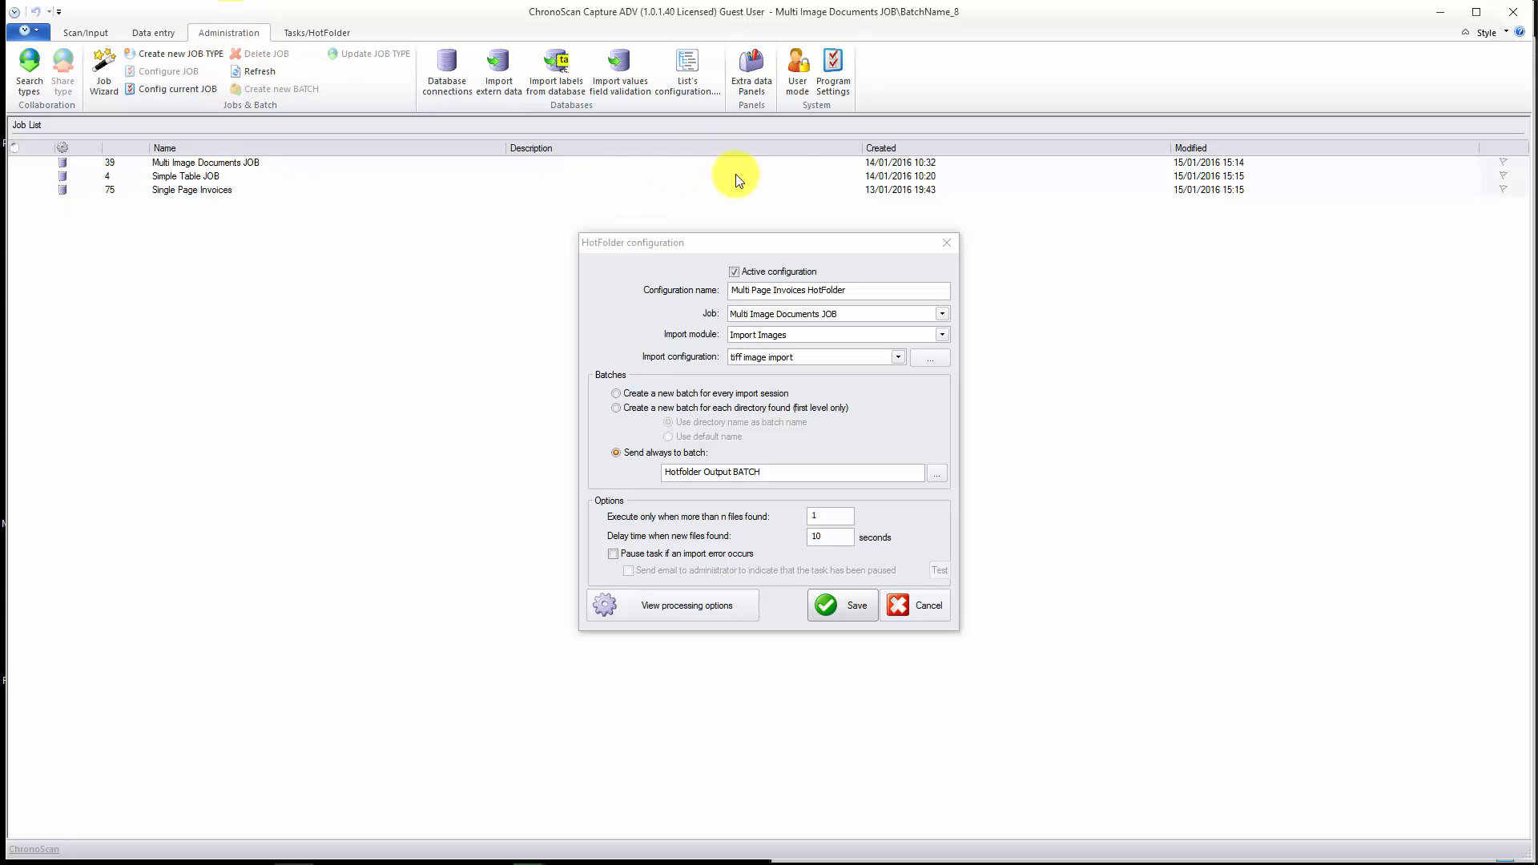
left_click(830, 72)
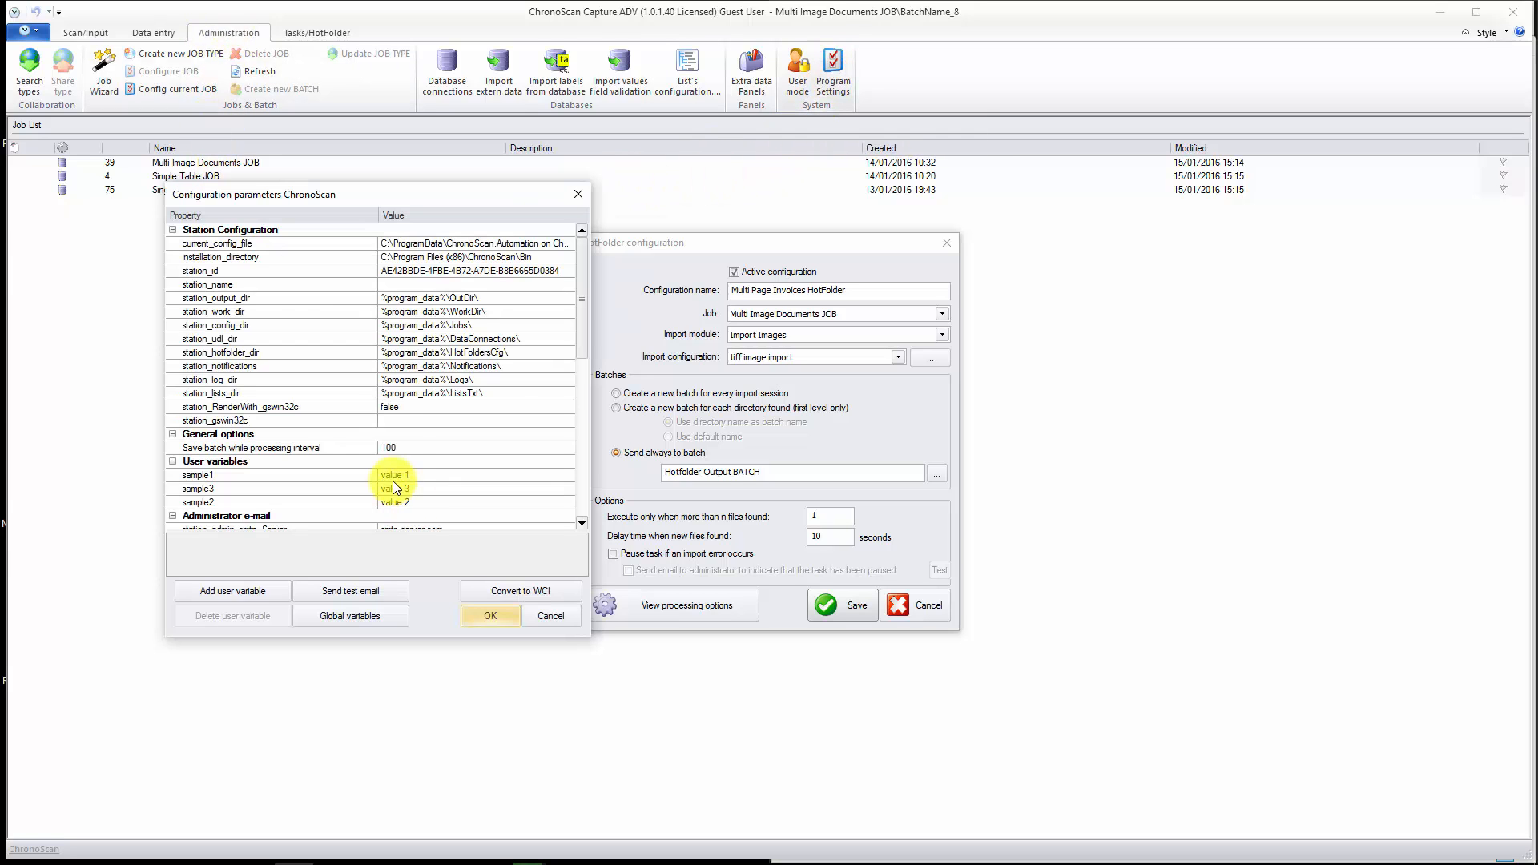
left_click_drag(588, 307, 599, 393)
left_click(252, 300)
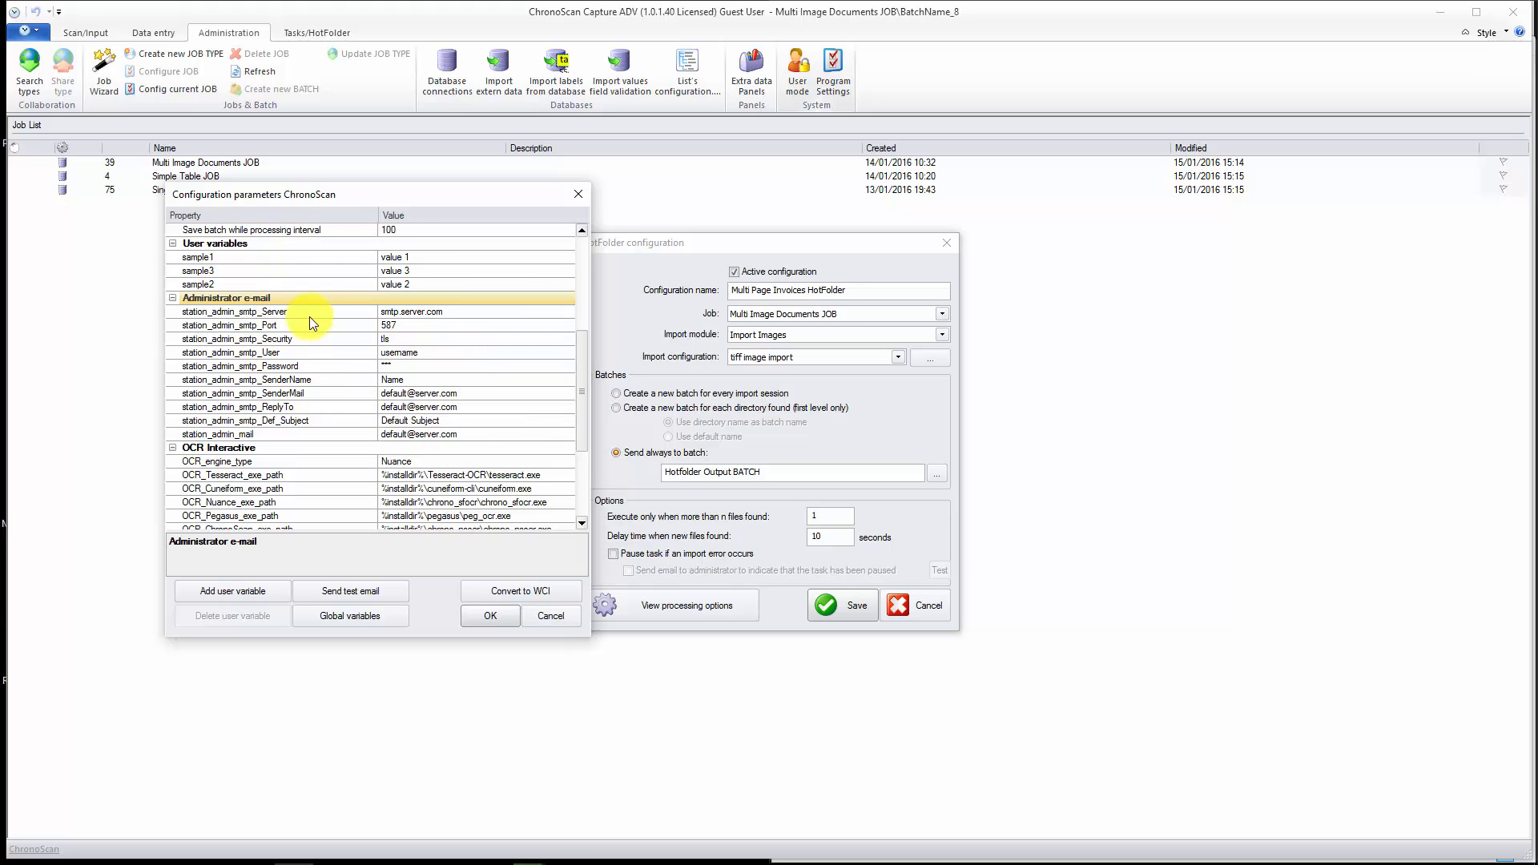
left_click(484, 616)
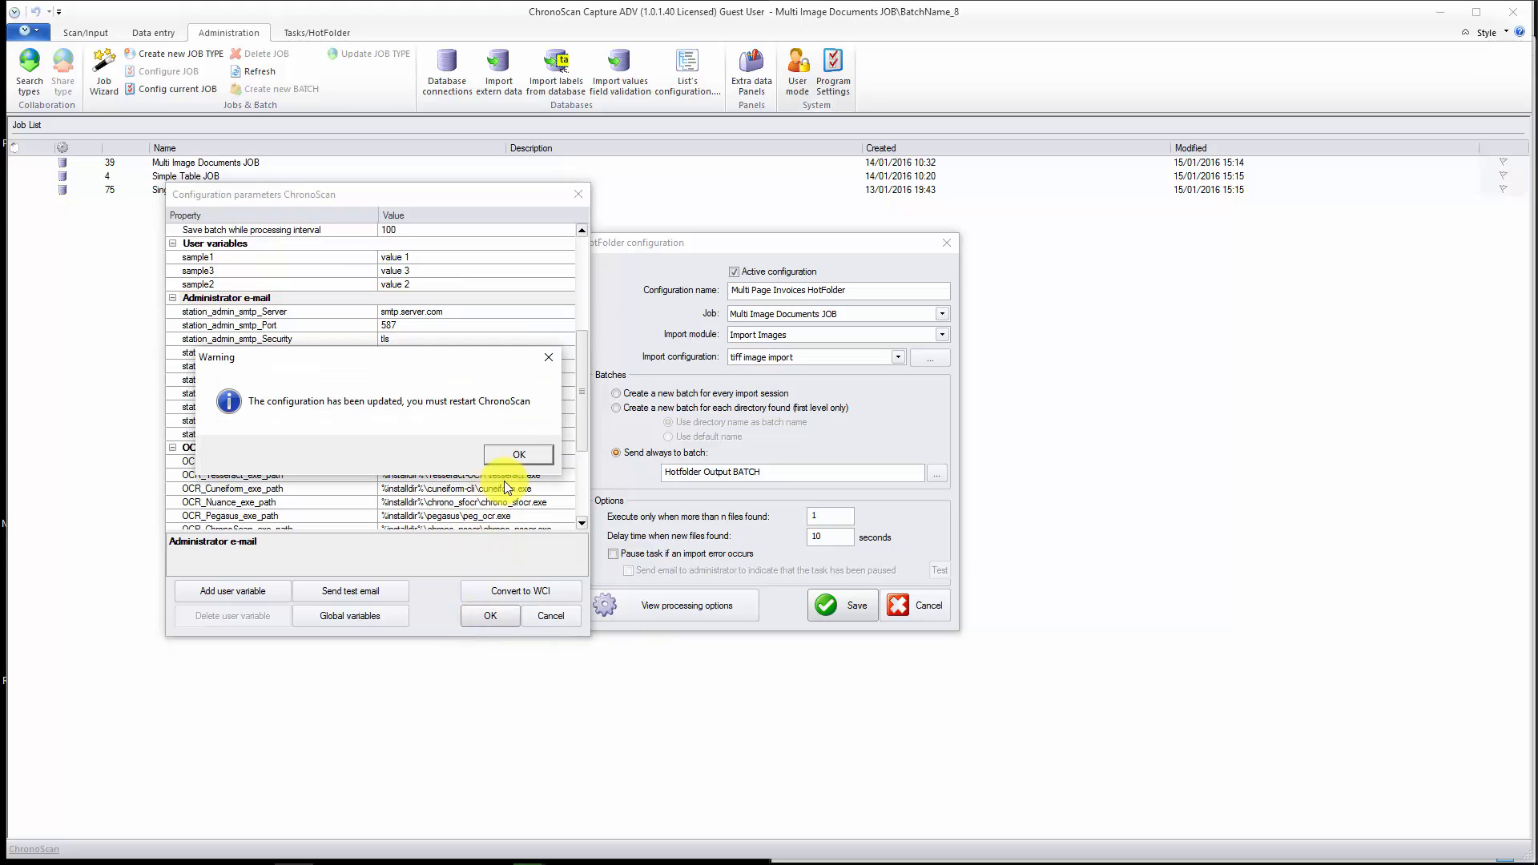
left_click(519, 453)
- Try pausing the task on an import error together with sending an e-mail to the administrator
left_click(613, 553)
left_click(629, 571)
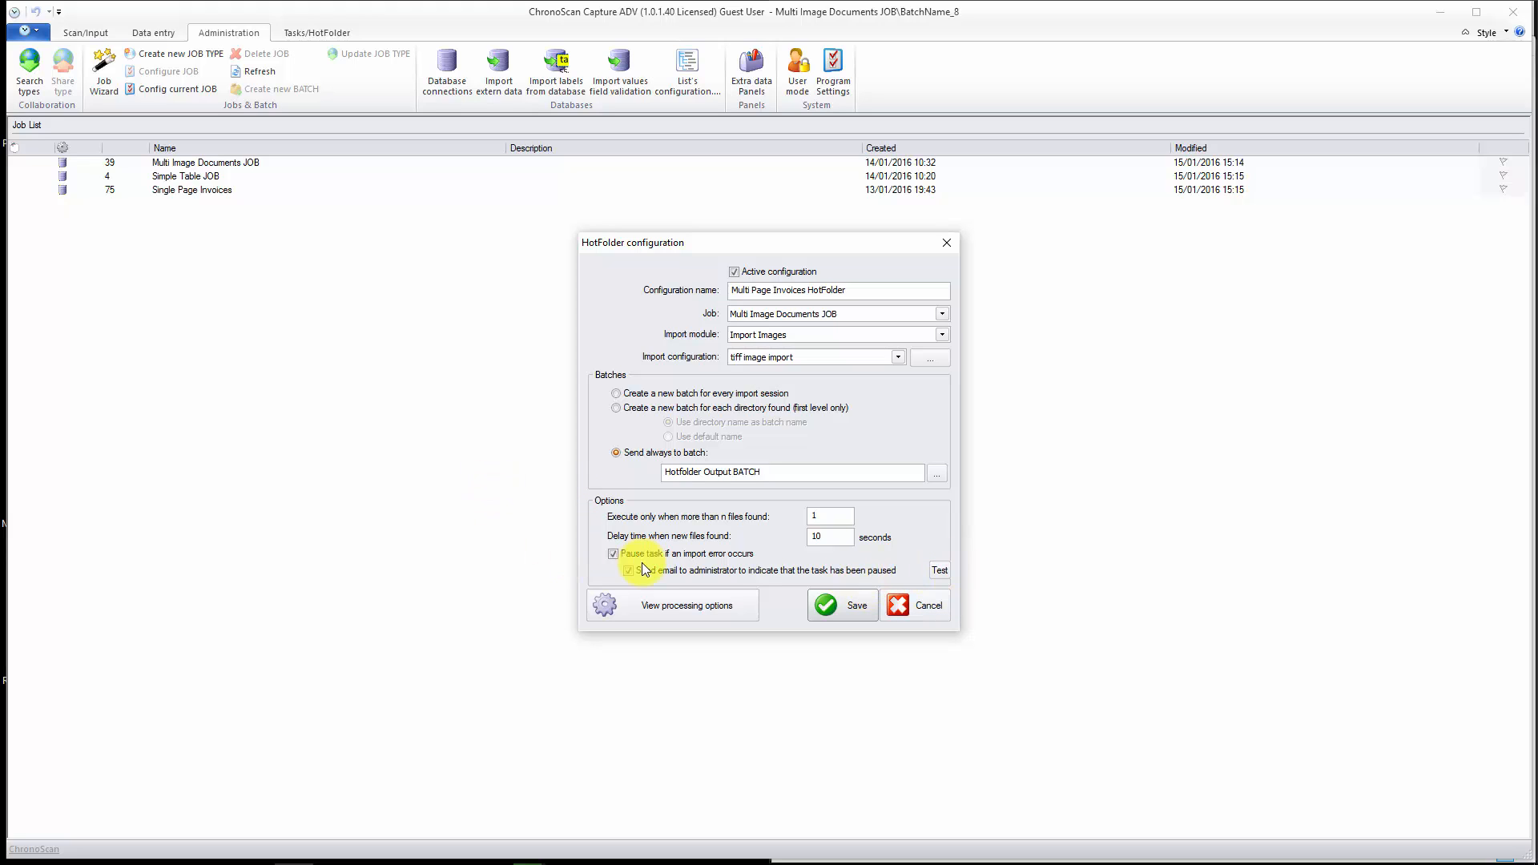
left_click(613, 555)
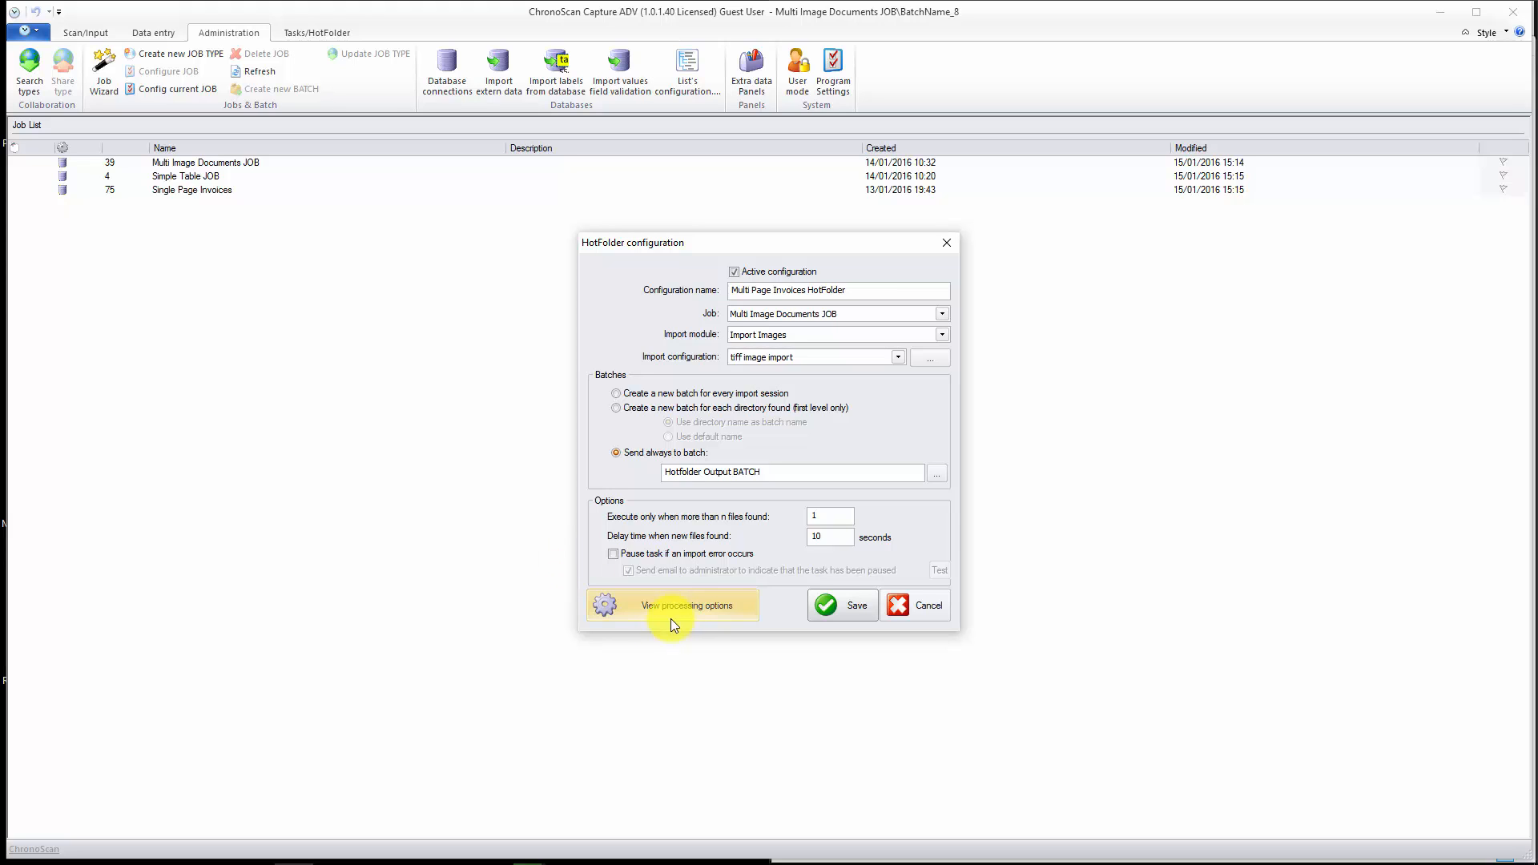
- Open the hotfolder's processing options and look through the actions of each event from OnInput to OnExportFinish
left_click(728, 603)
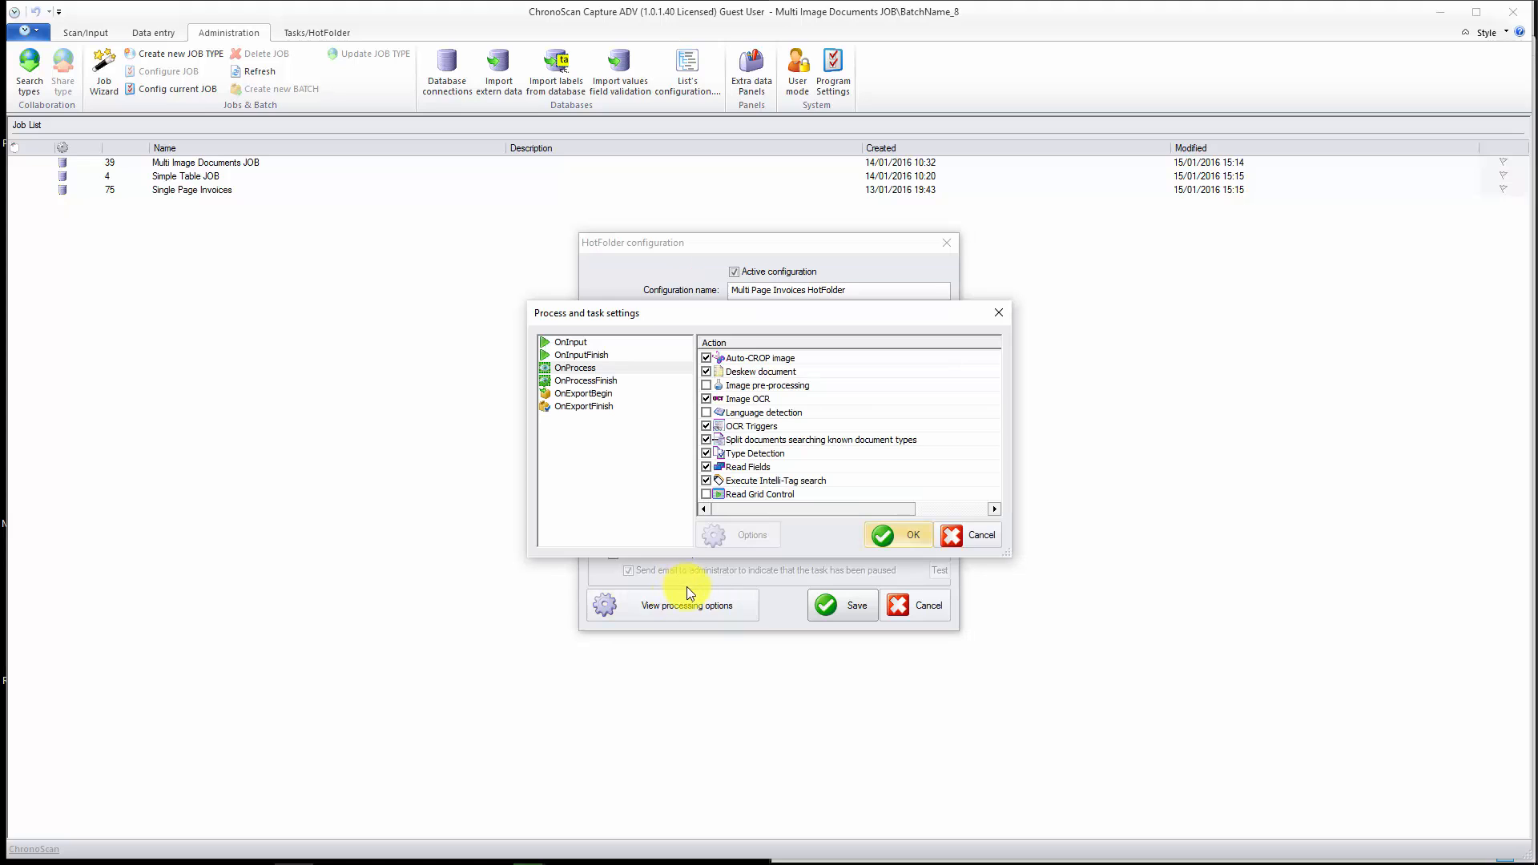
left_click(570, 343)
left_click(590, 355)
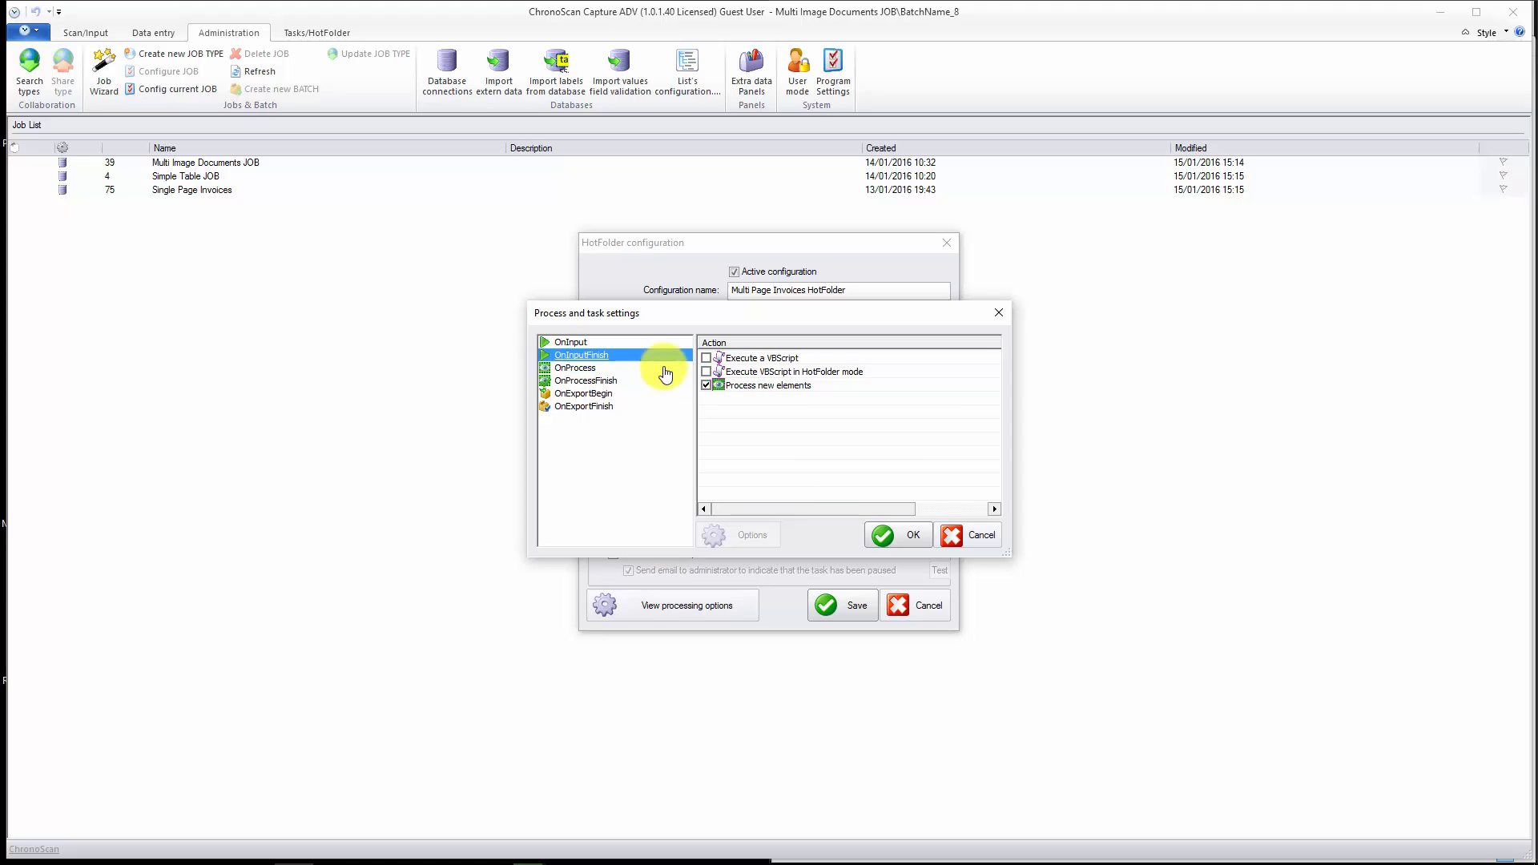
left_click(587, 368)
left_click(632, 381)
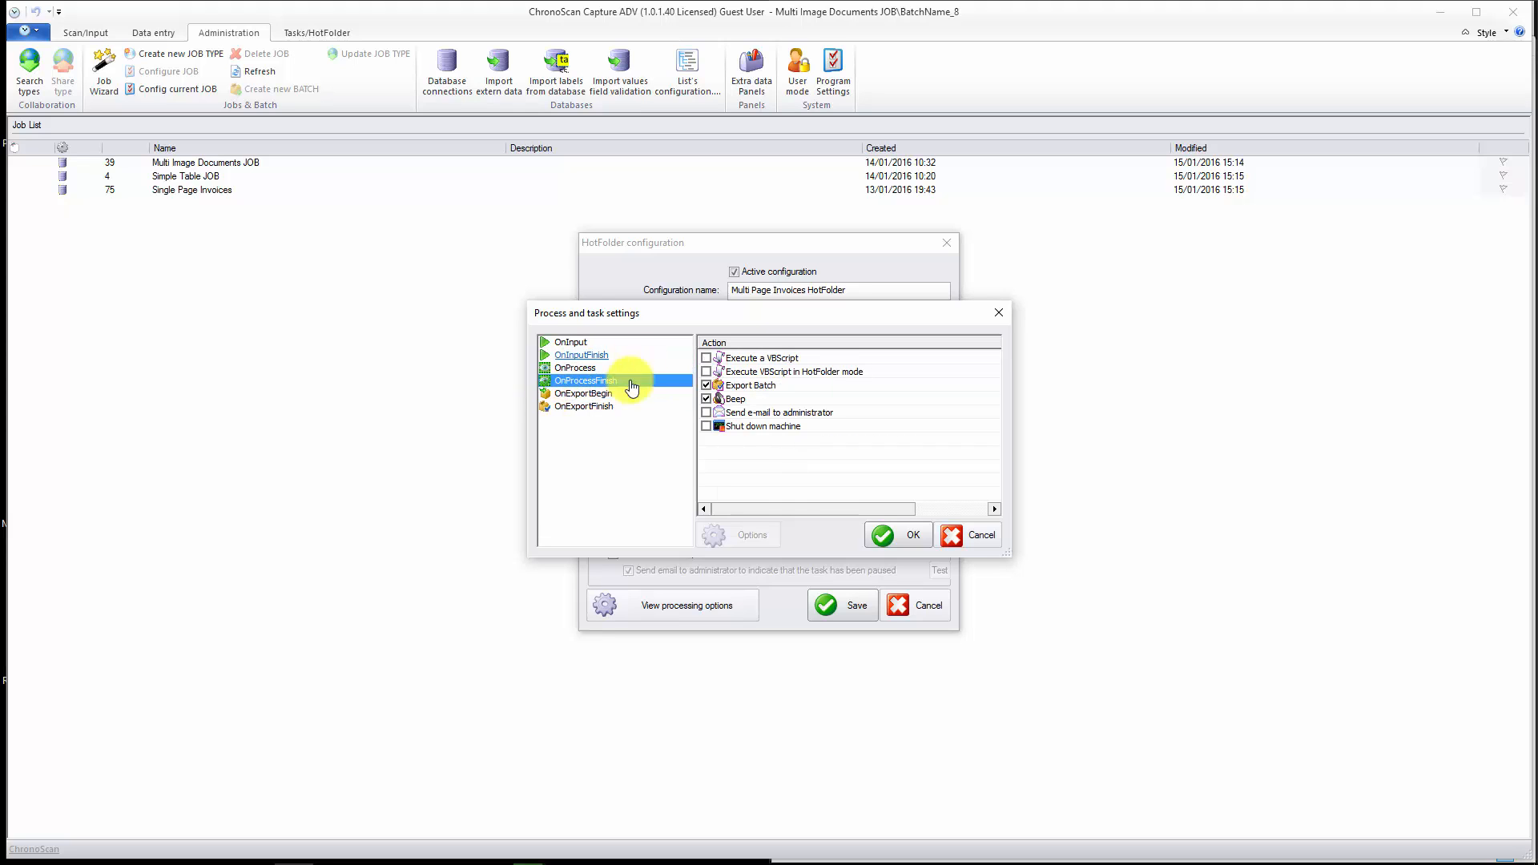
left_click(582, 393)
left_click(586, 408)
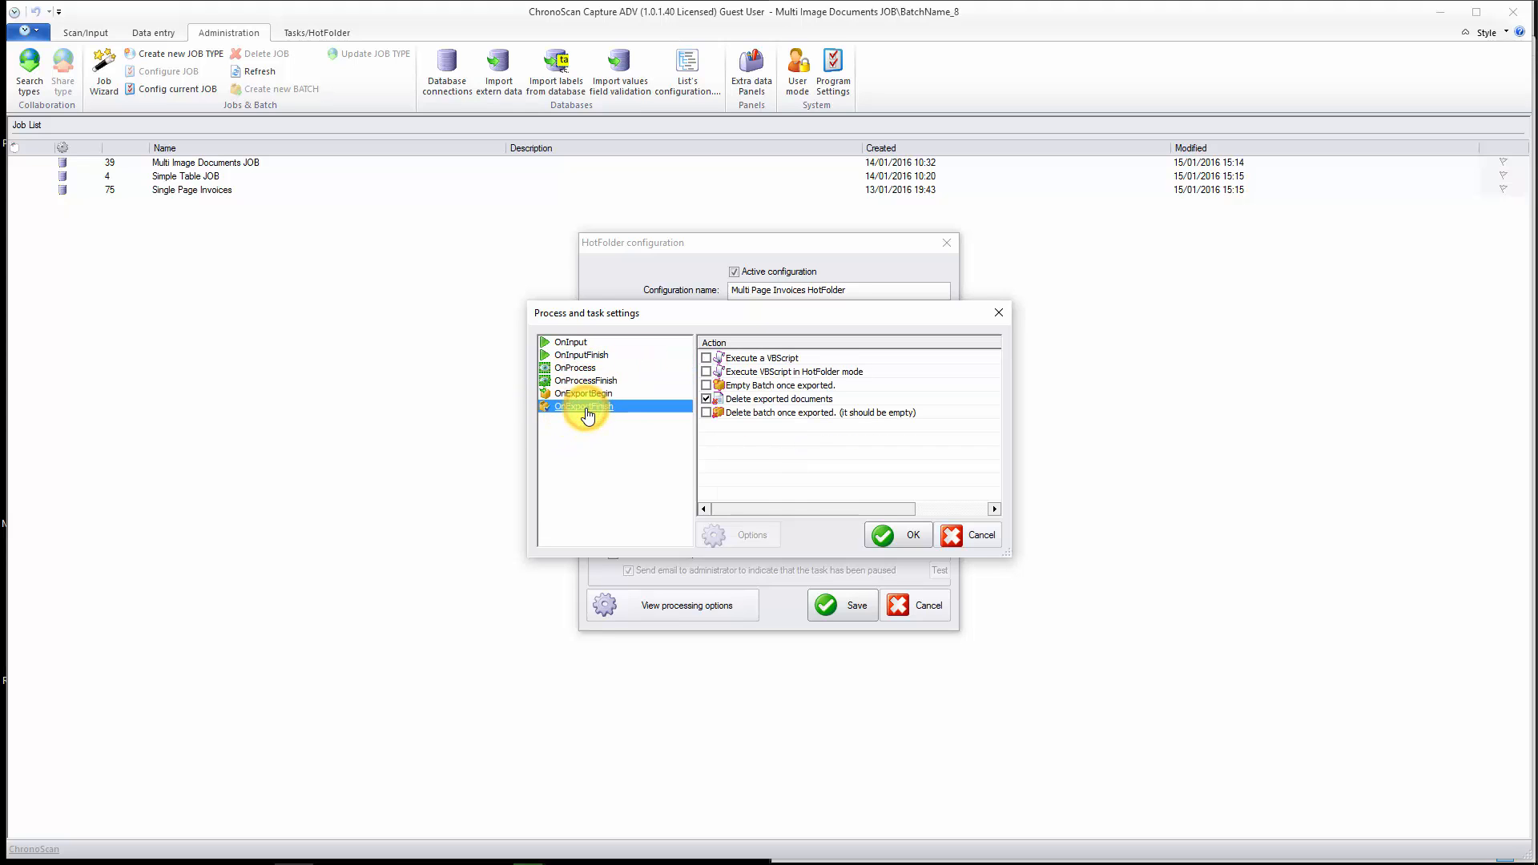
- Enable the Execute VBScript in HotFolder mode action for the OnInput event
left_click(571, 343)
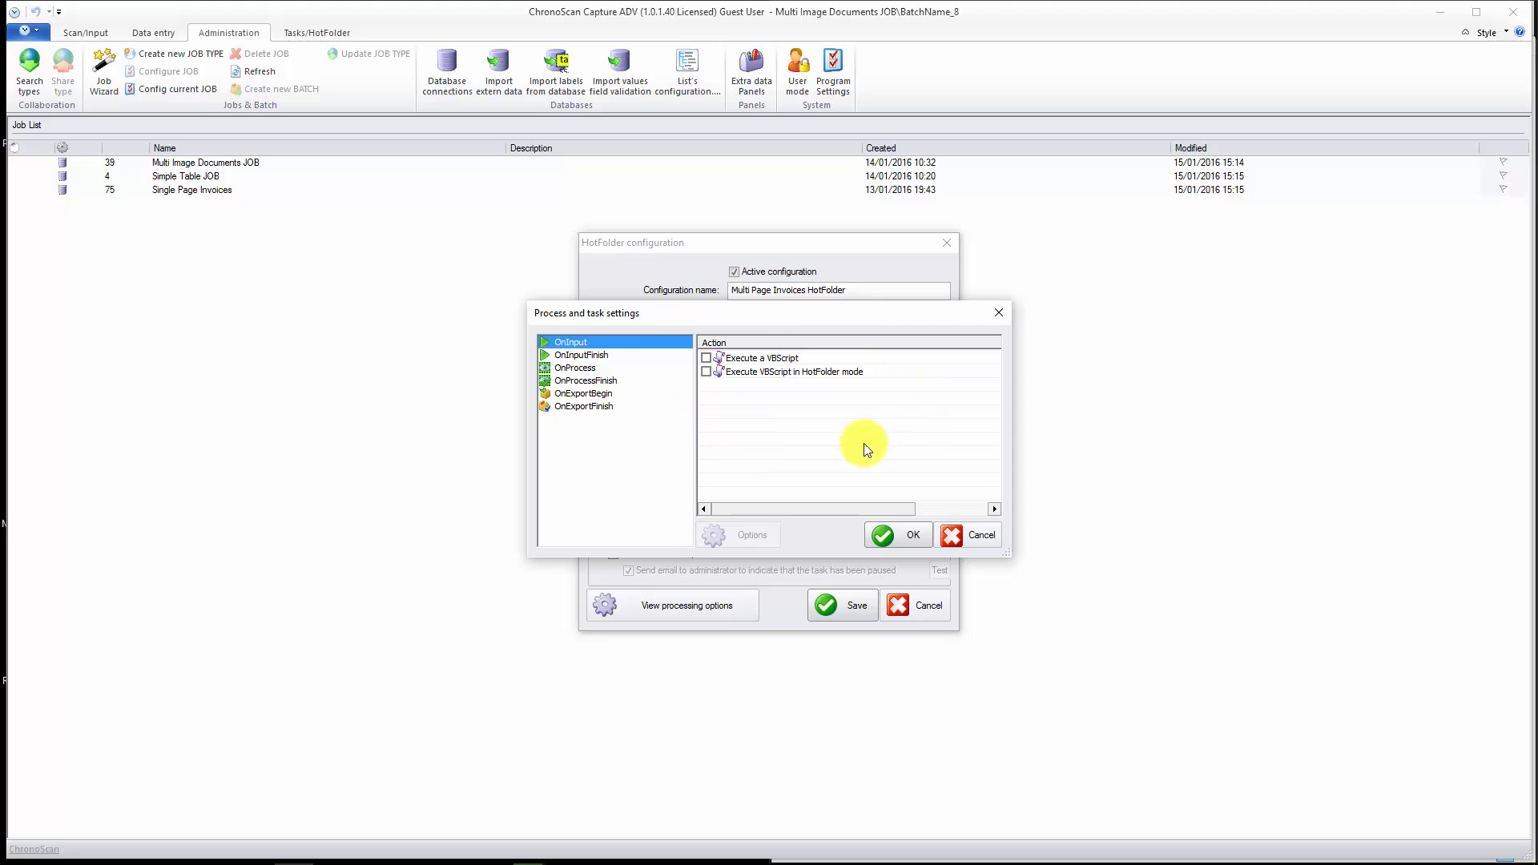
left_click(709, 373)
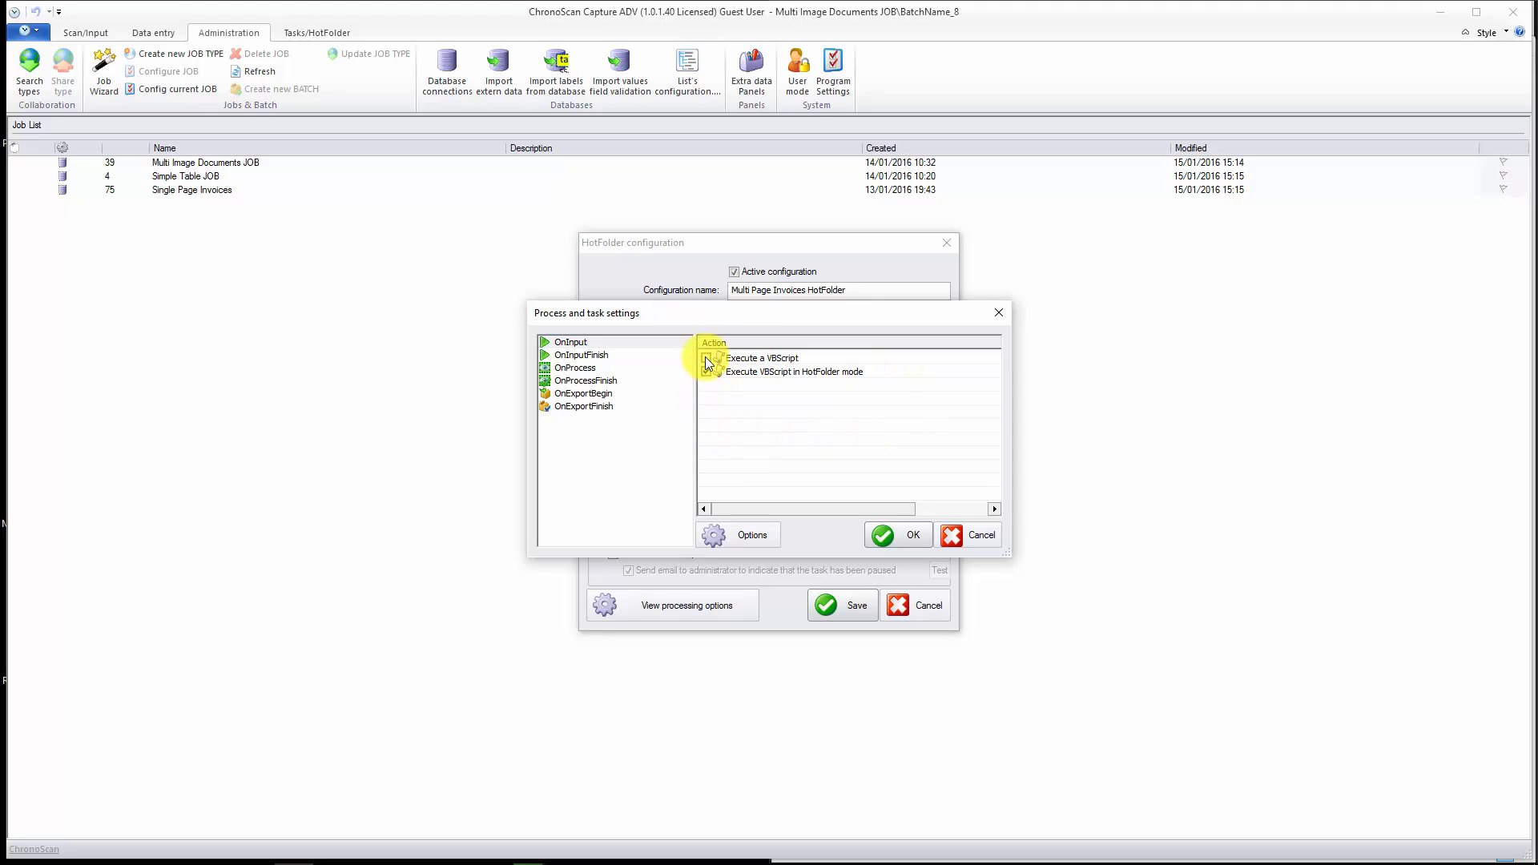
- Try switching off the Process new elements action for the OnInputFinish event
left_click(589, 355)
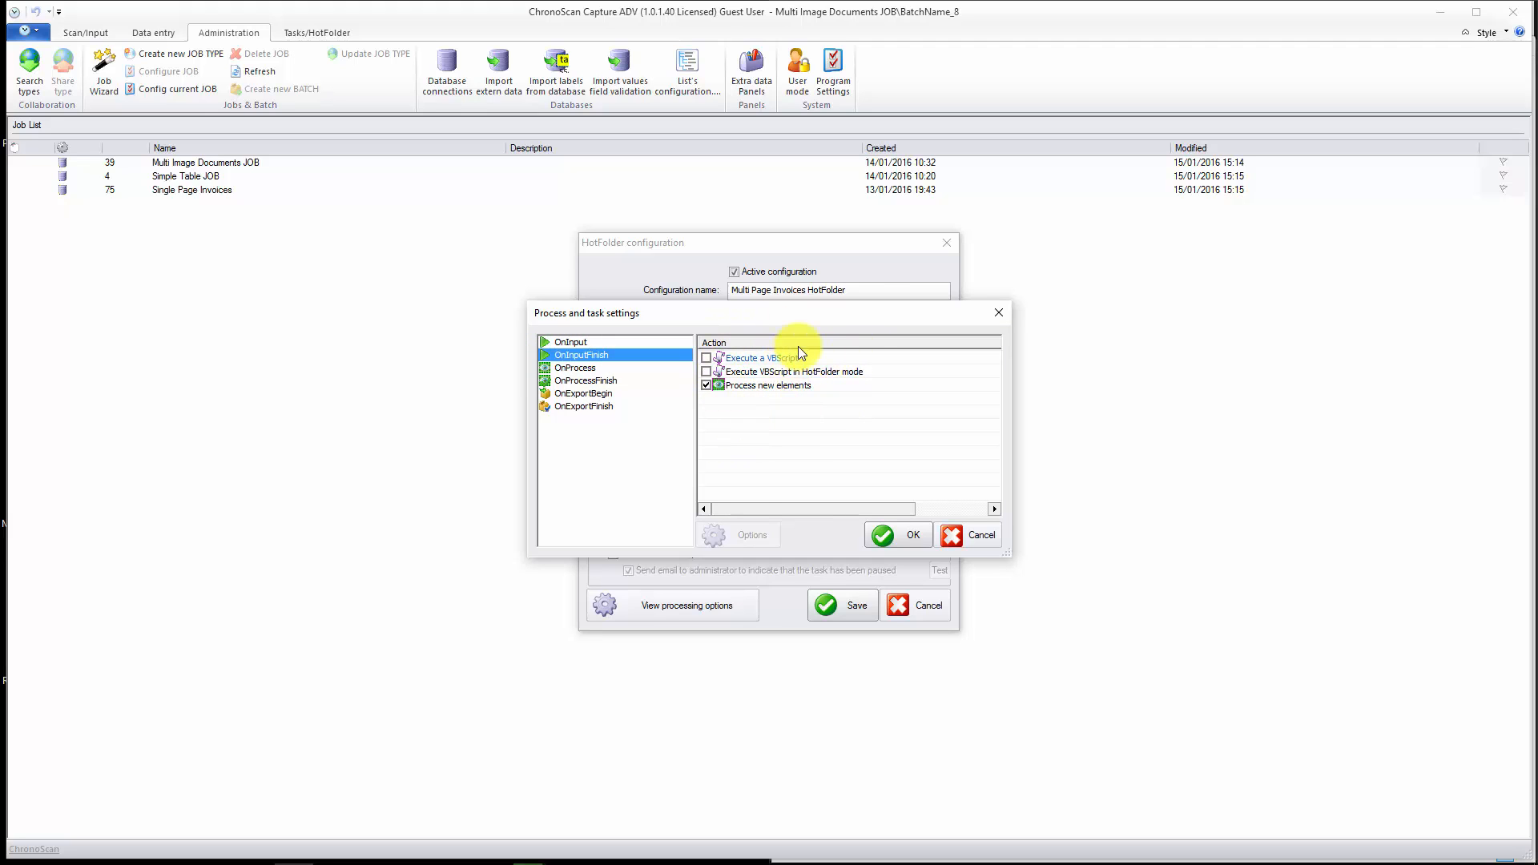
left_click(707, 386)
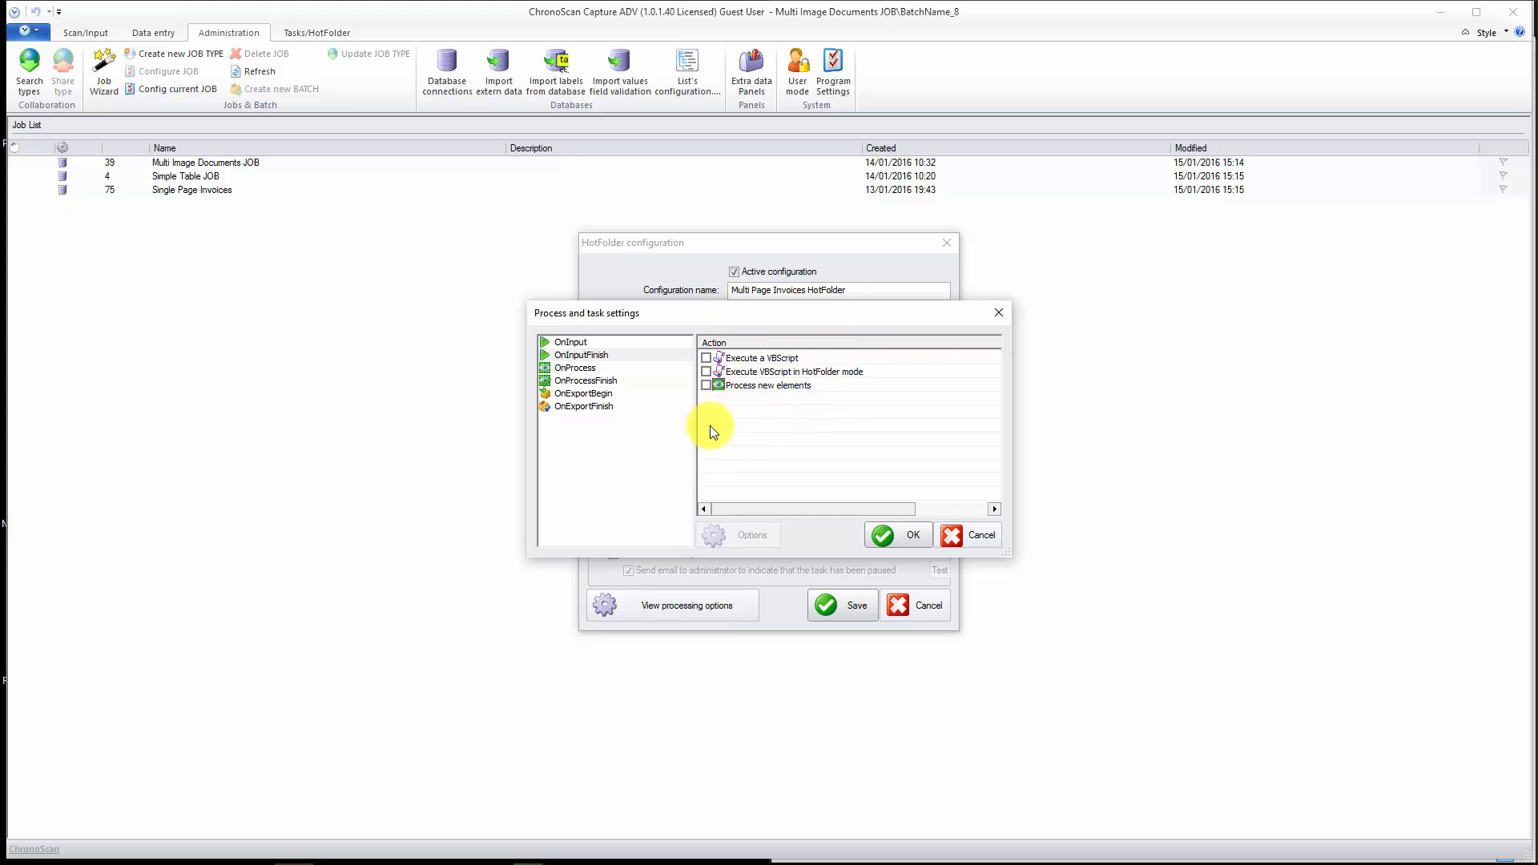
left_click(749, 386)
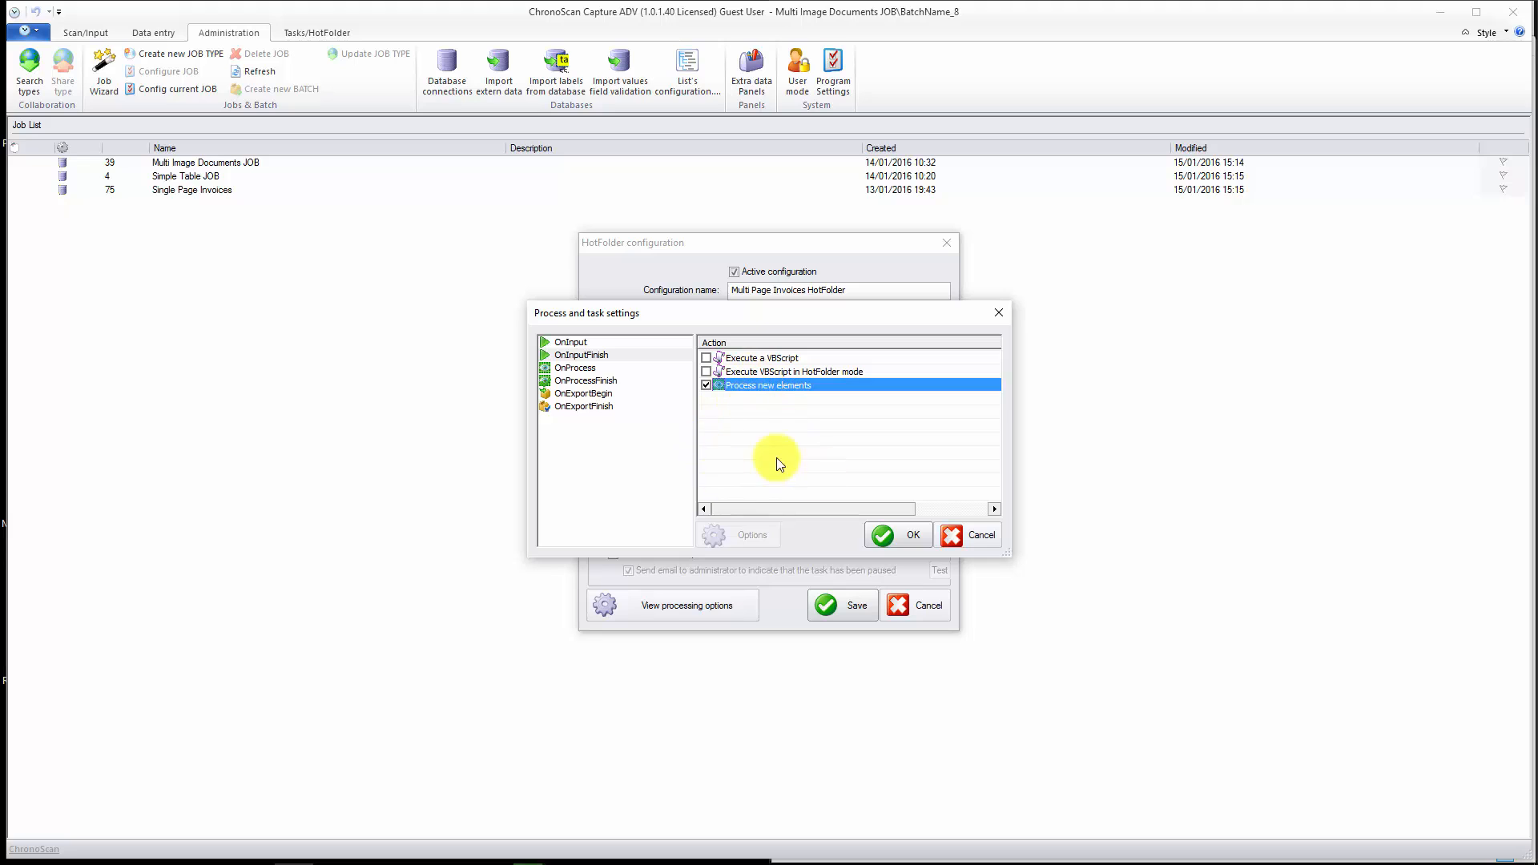
- Compare the OnInputFinish actions with the OnProcess actions that run on the imported documents
left_click(567, 368)
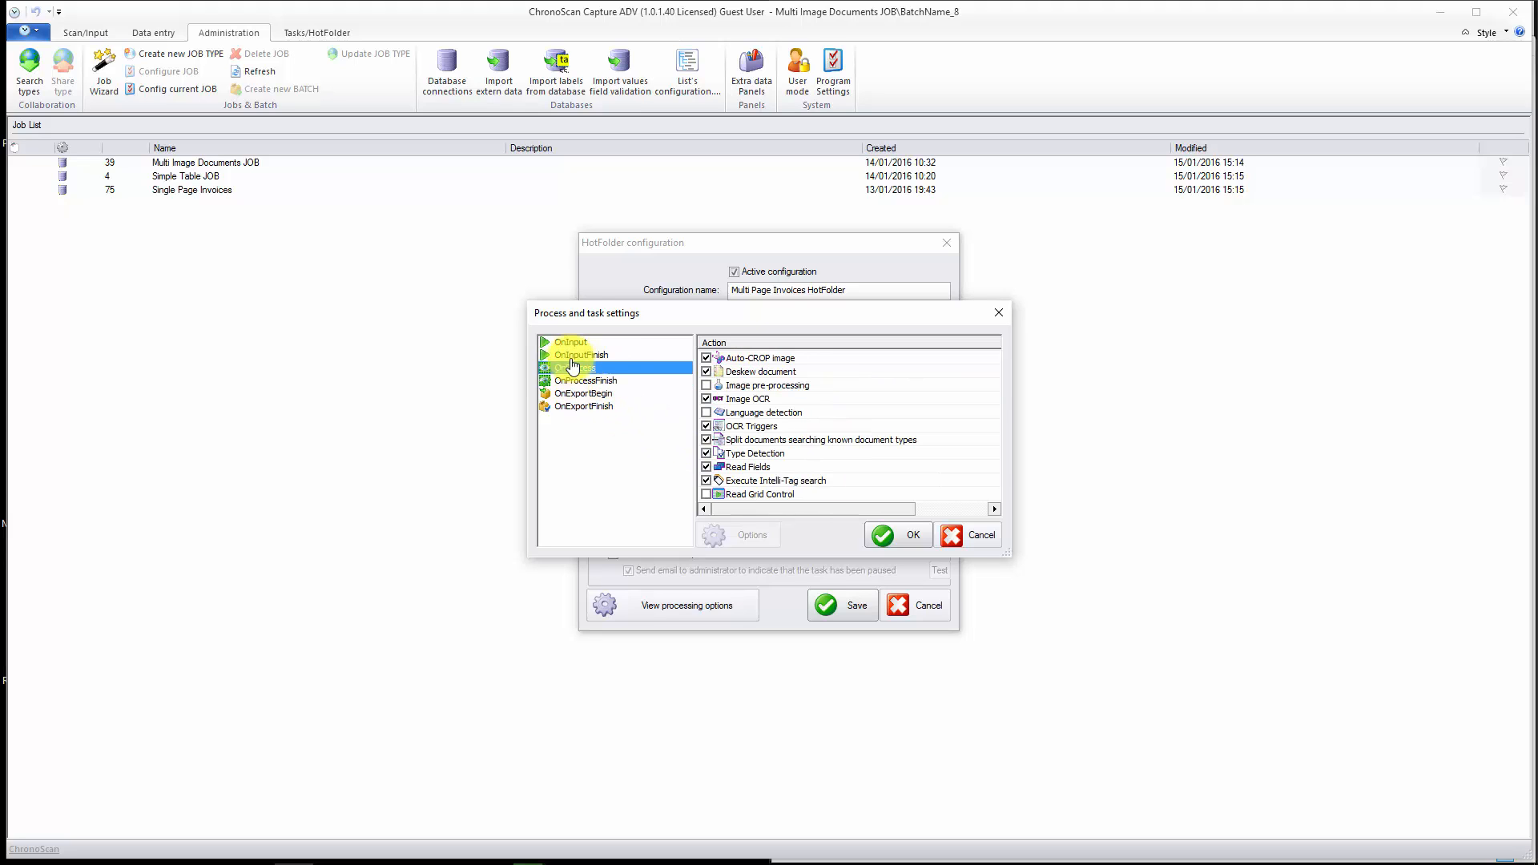
left_click(571, 354)
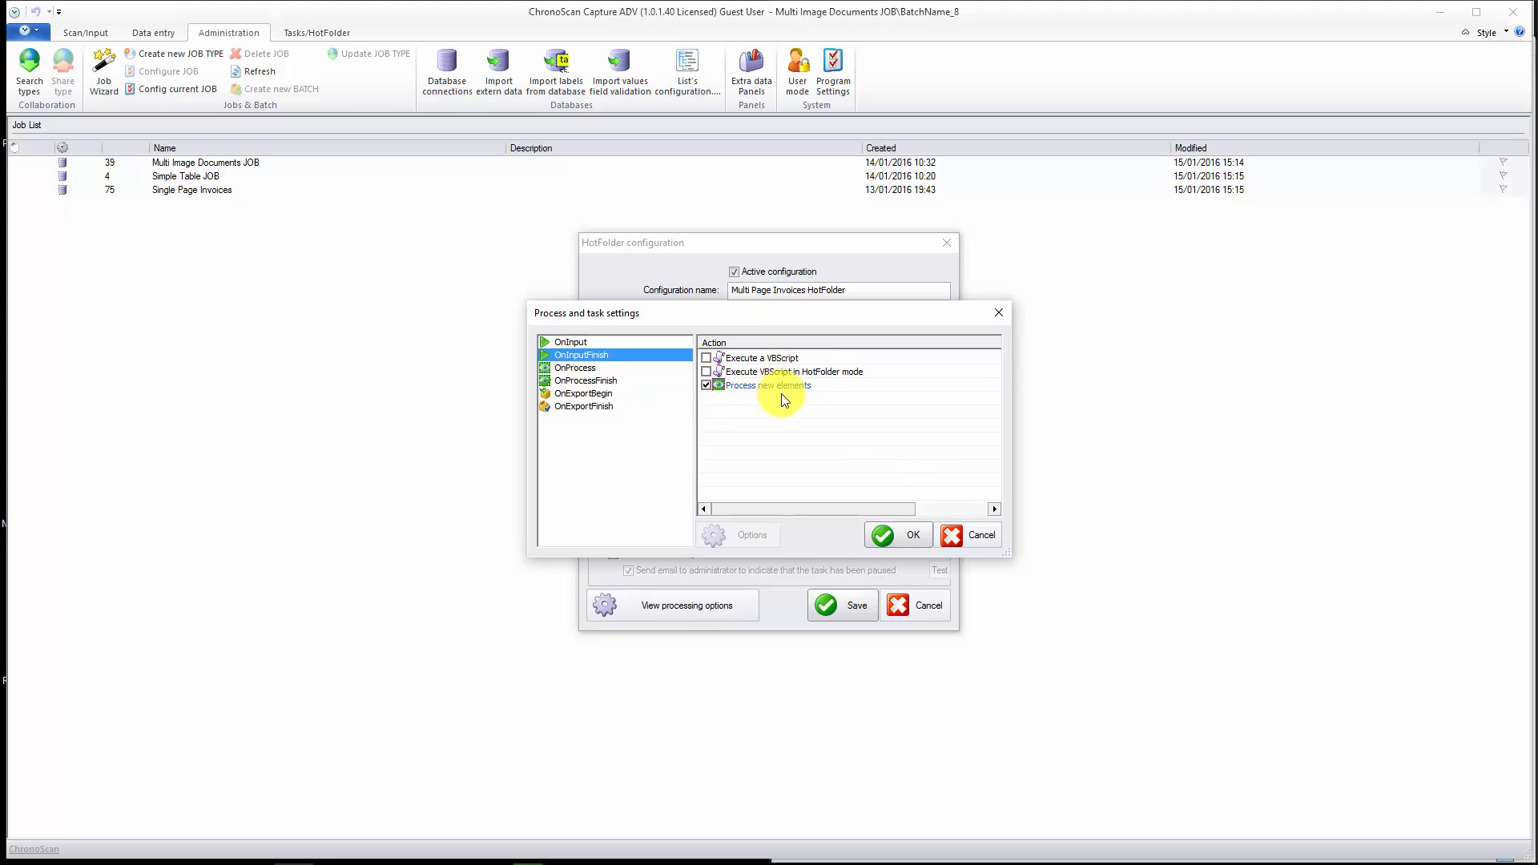
left_click(589, 370)
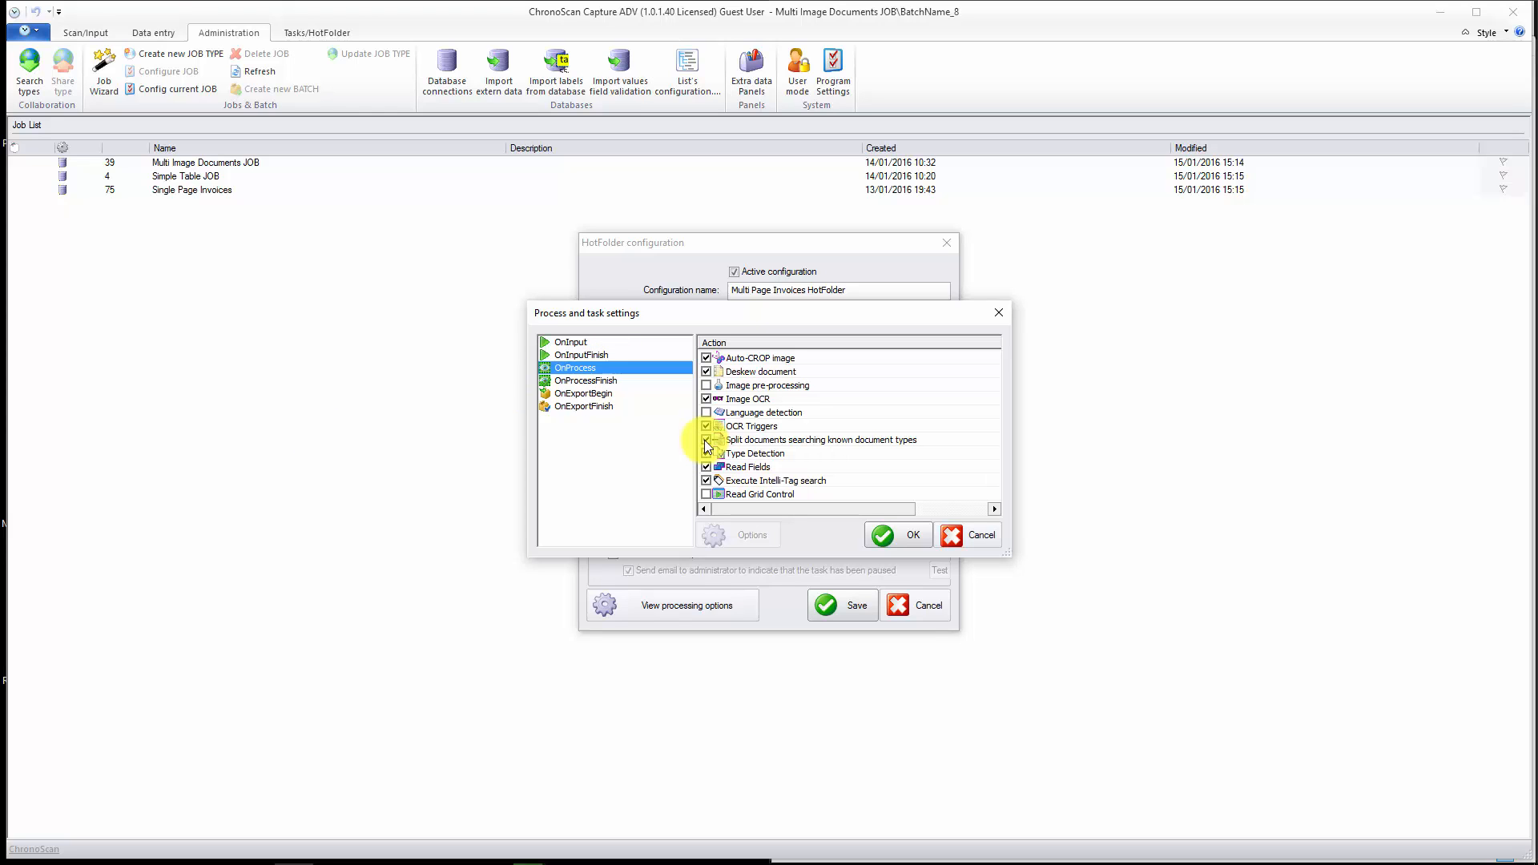
left_click(581, 355)
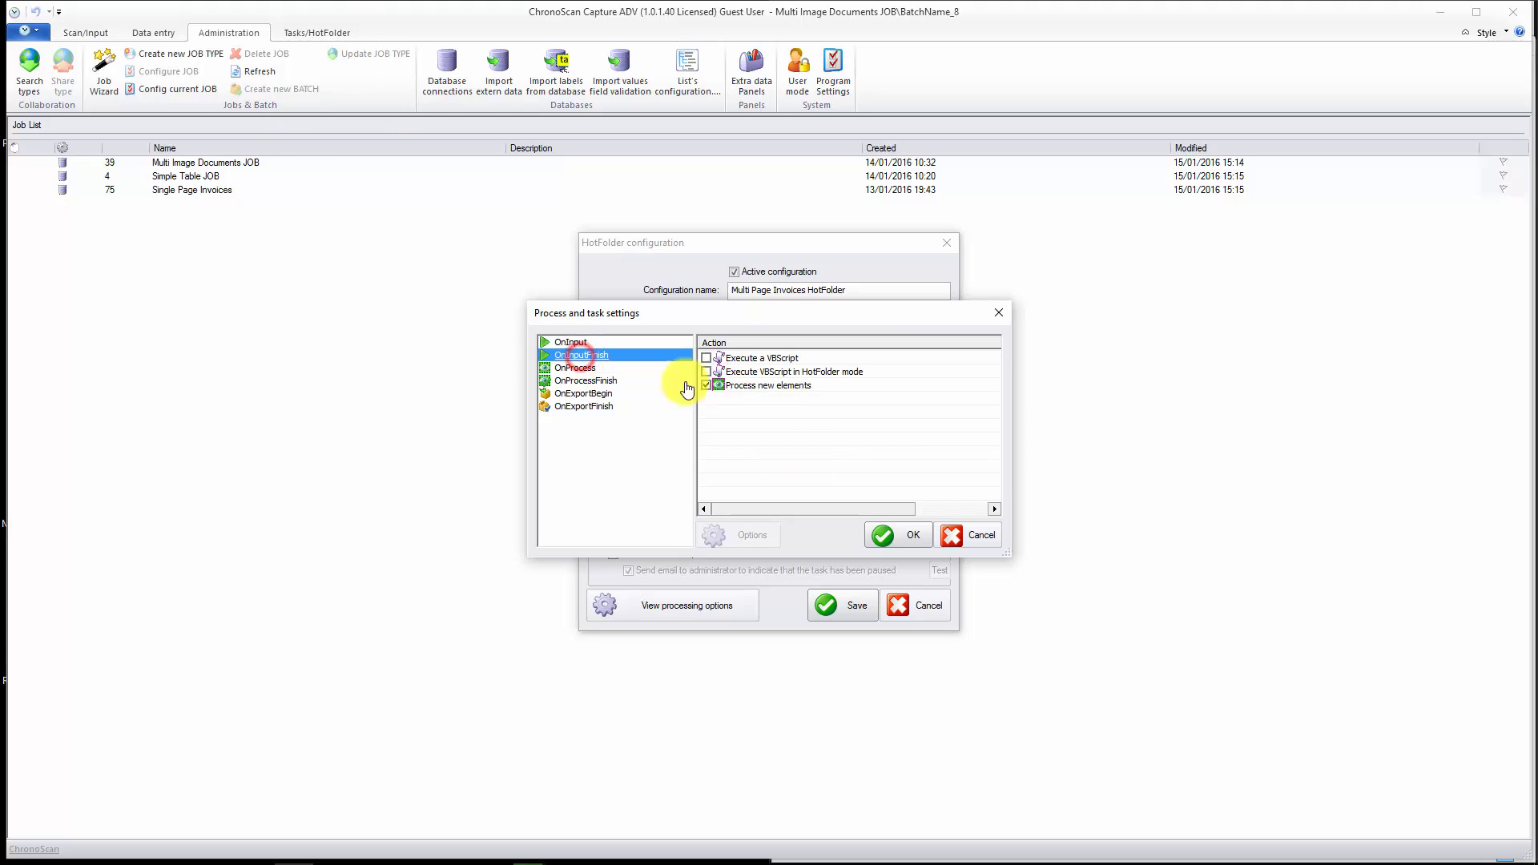
left_click(571, 370)
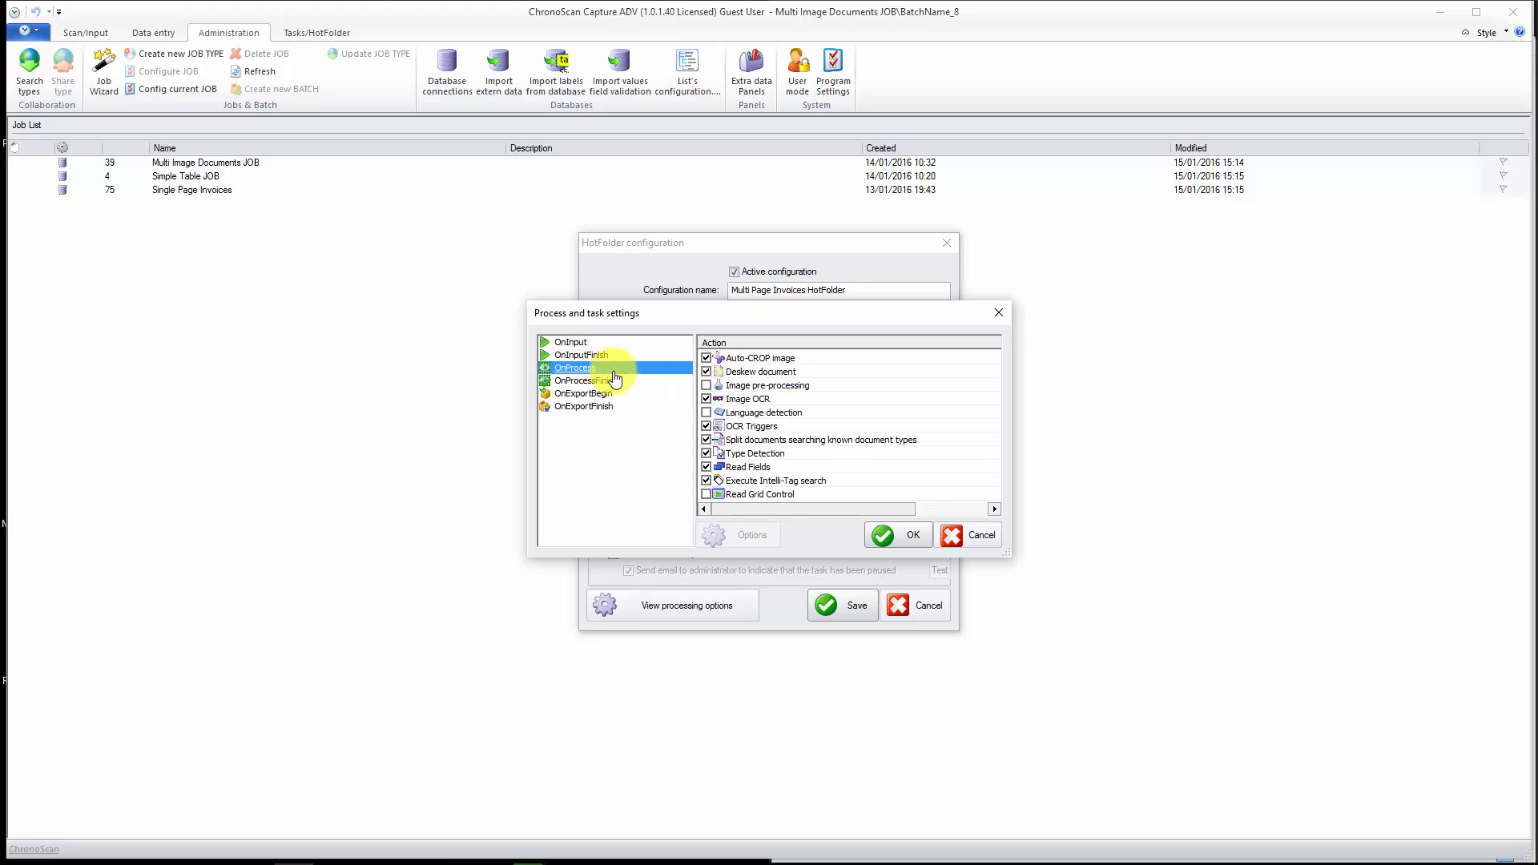
scroll(773, 467, "right", 3)
scroll(772, 468, "left", 3)
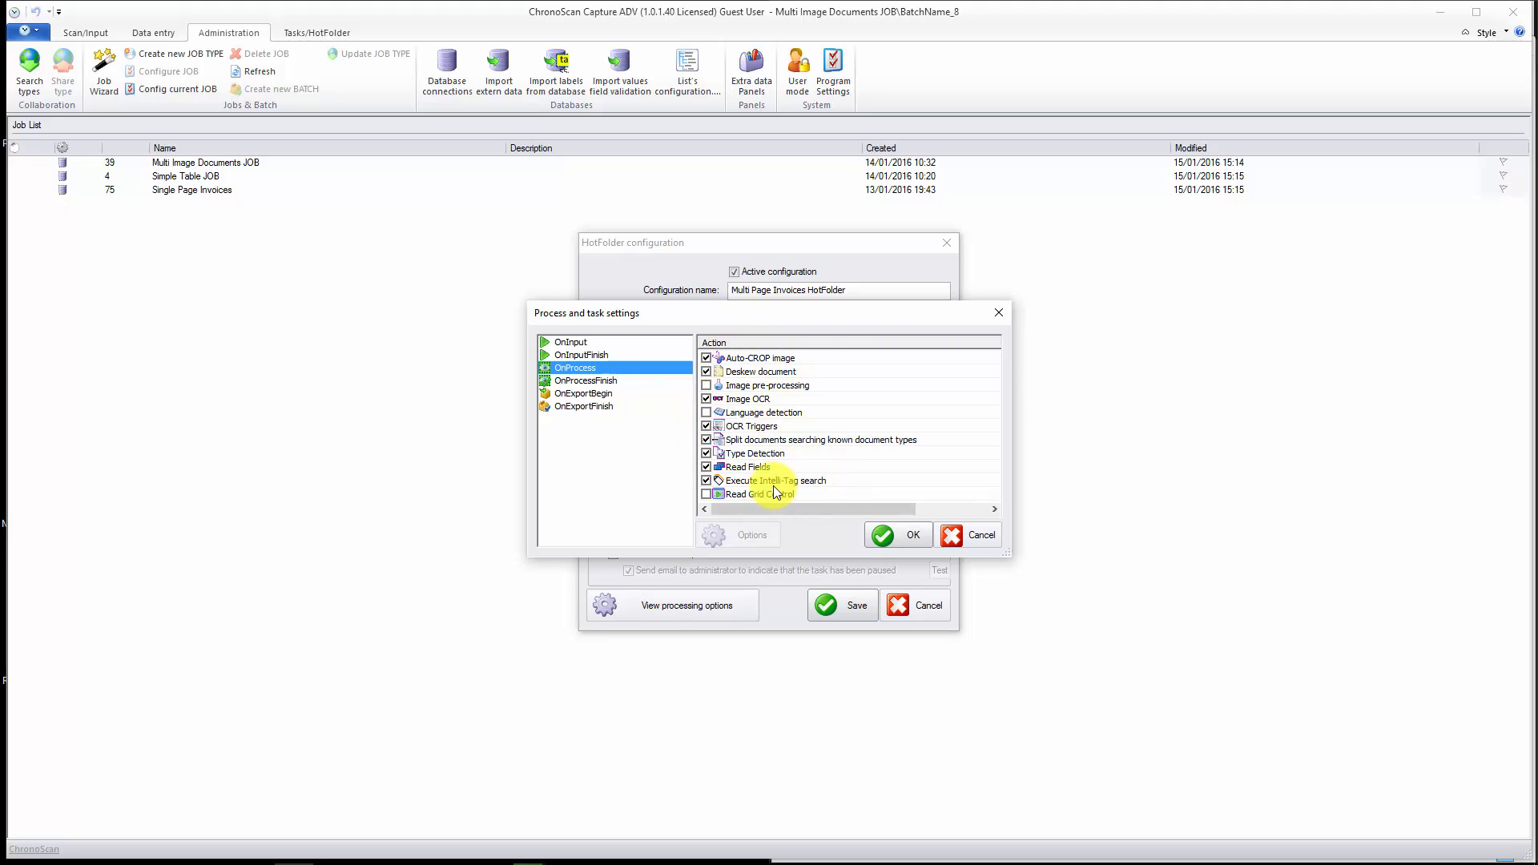
- Disable the Beep action for the OnProcessFinish event, and try the Send e-mail to administrator action
left_click(611, 382)
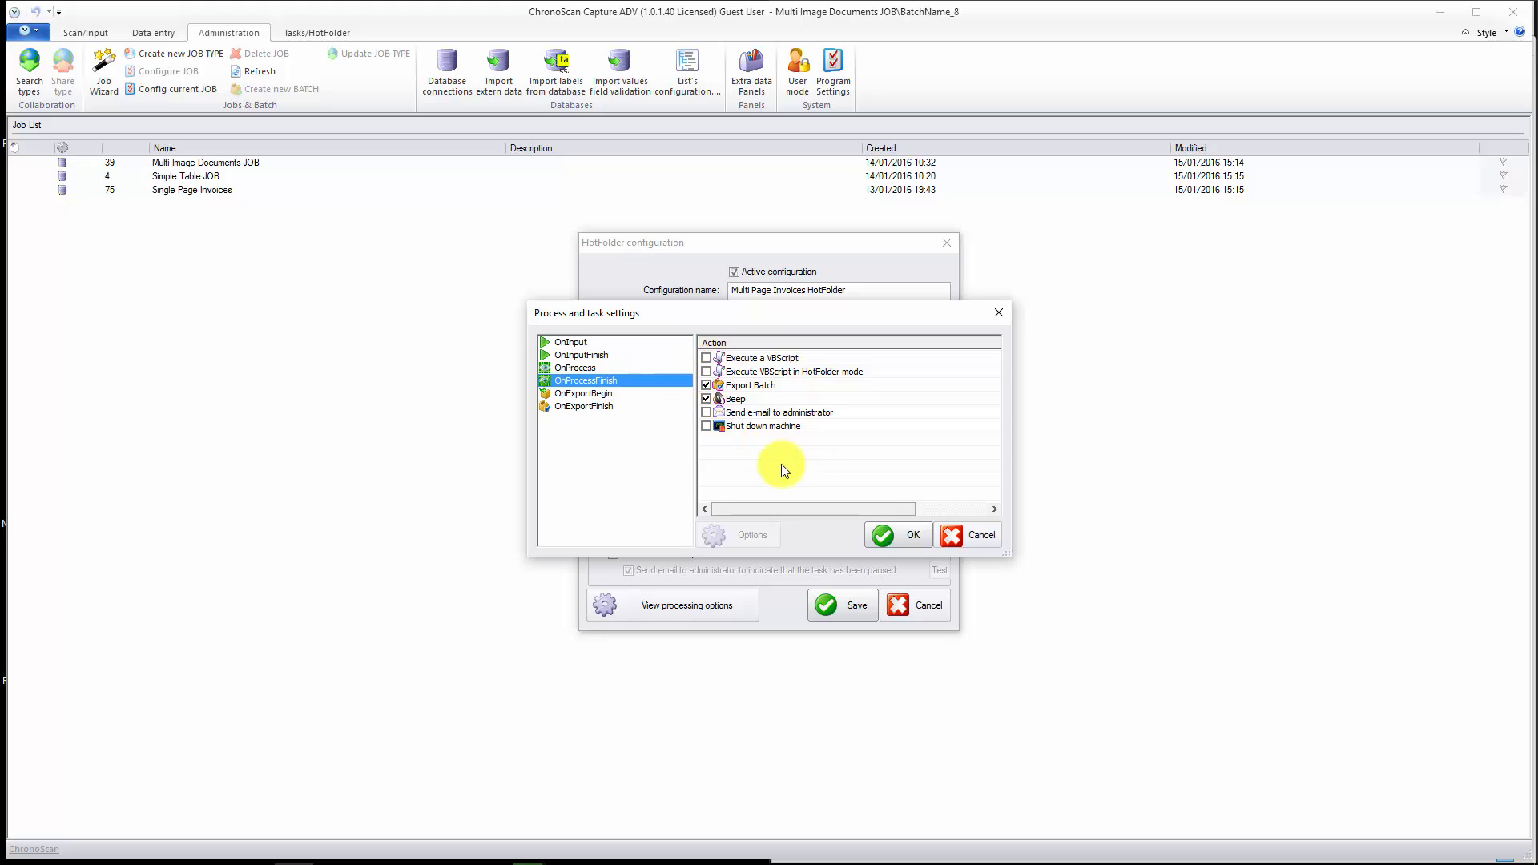
left_click(706, 399)
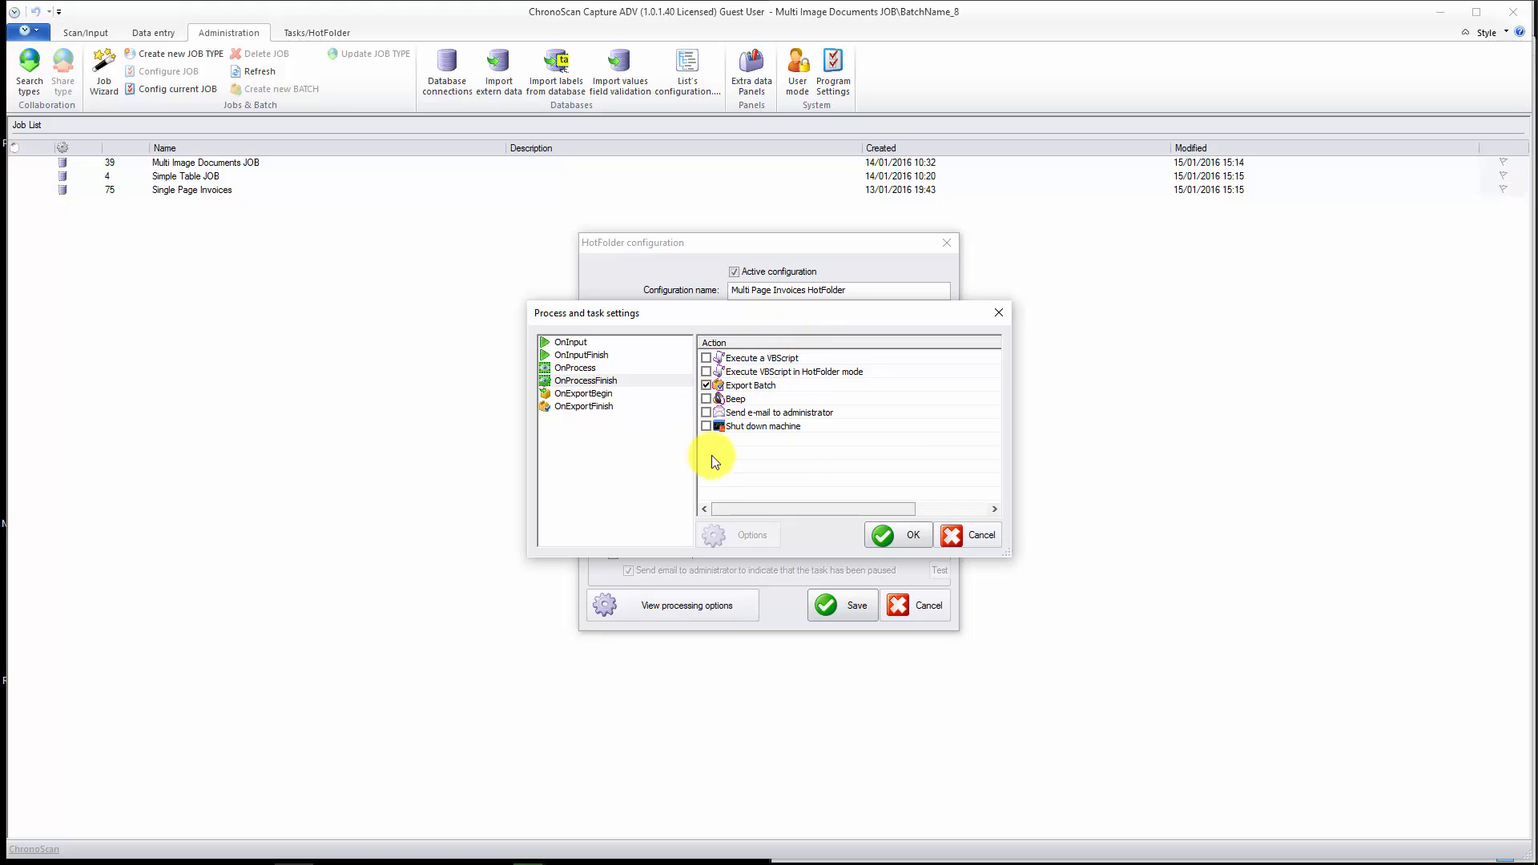
left_click(716, 411)
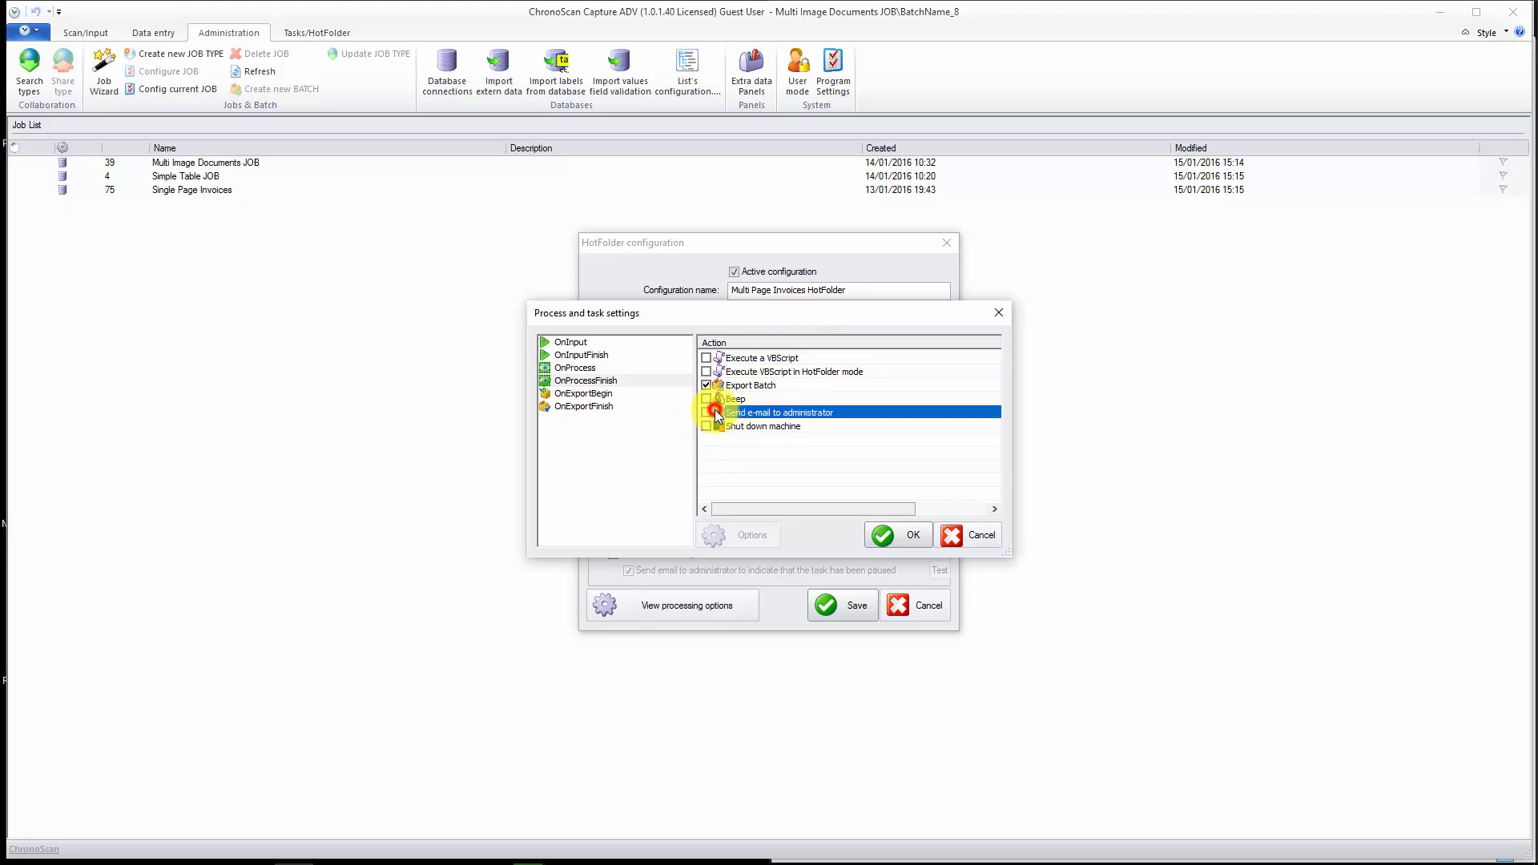
left_click(707, 412)
left_click(706, 413)
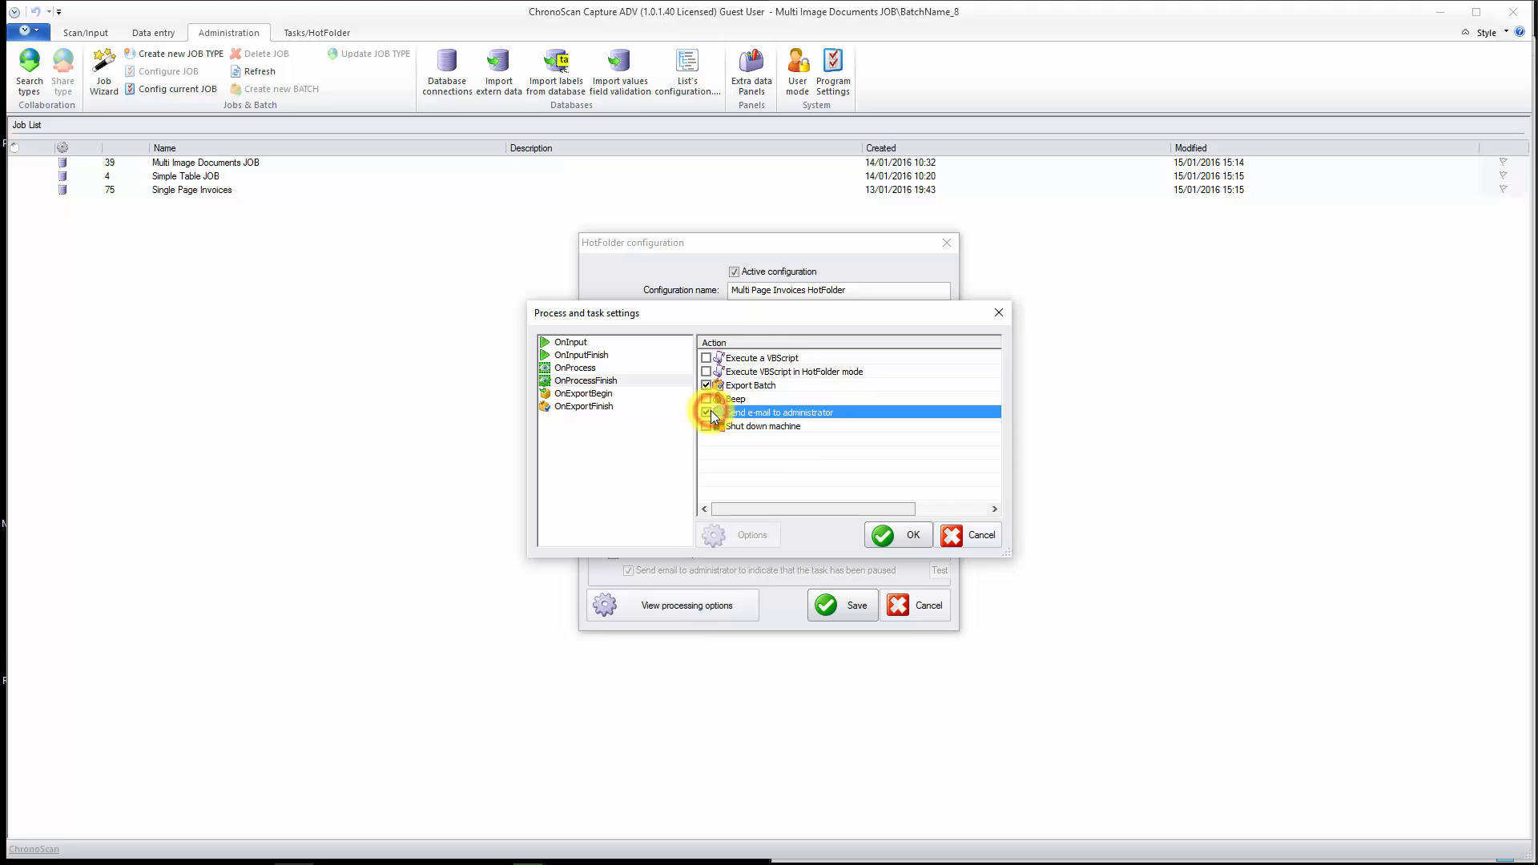
left_click(707, 426)
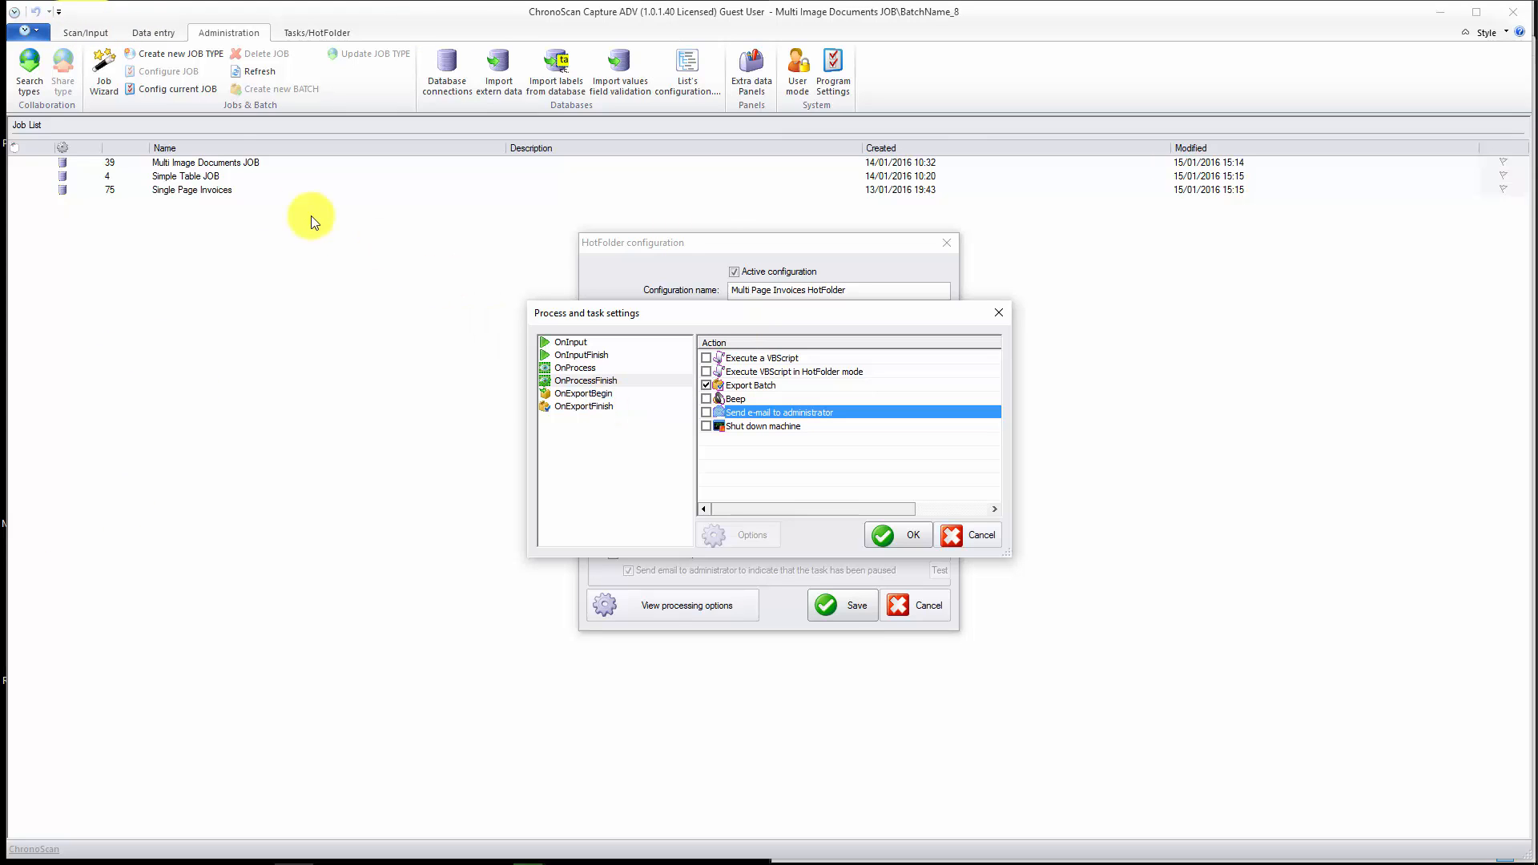
- Examine the OnExportBegin actions and the OnExportFinish actions, including Delete exported documents
left_click(582, 395)
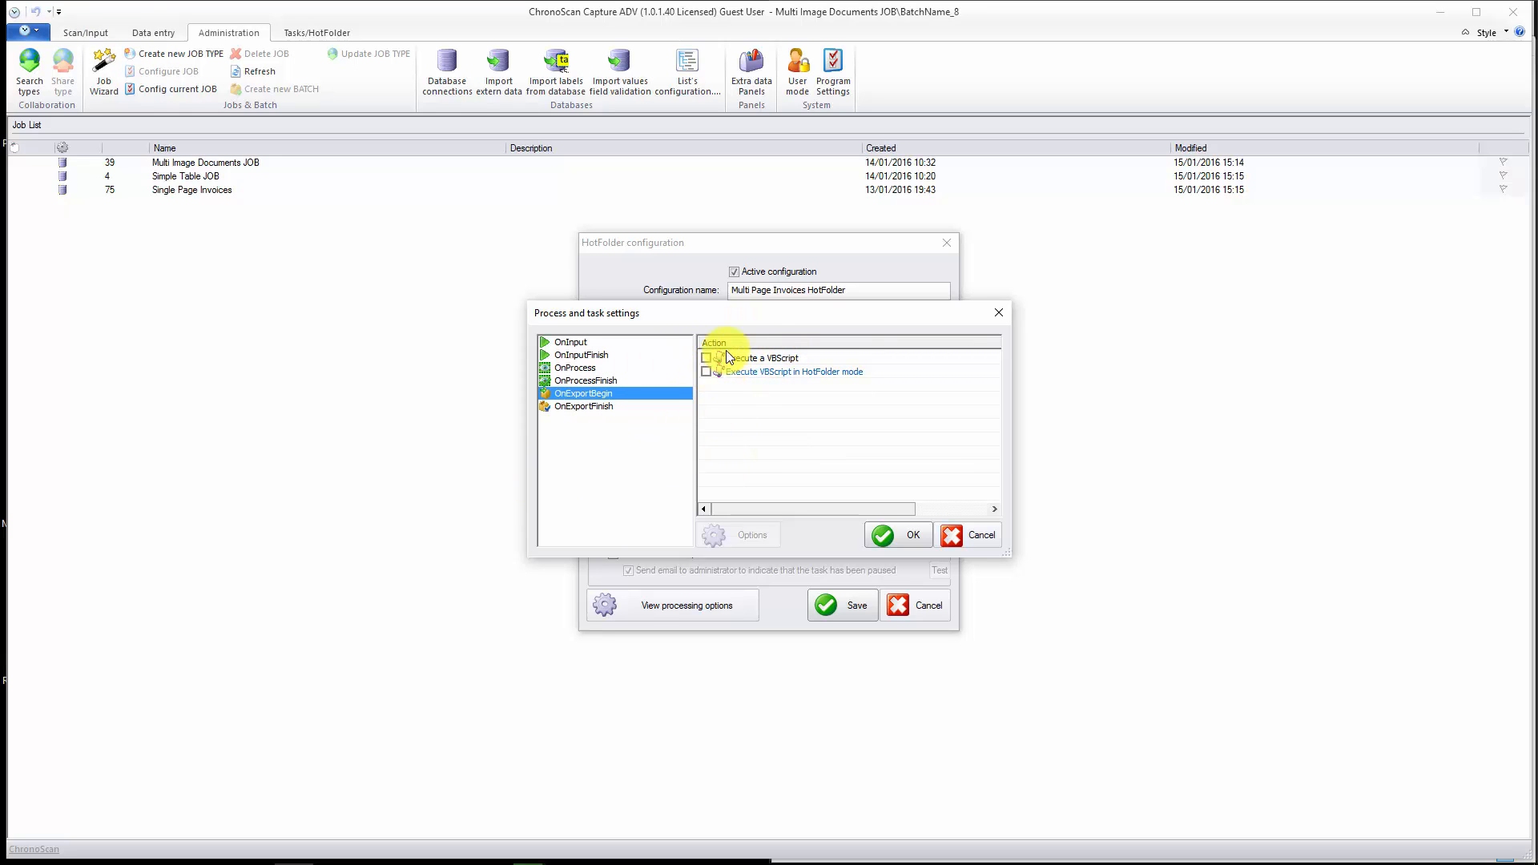
left_click(589, 406)
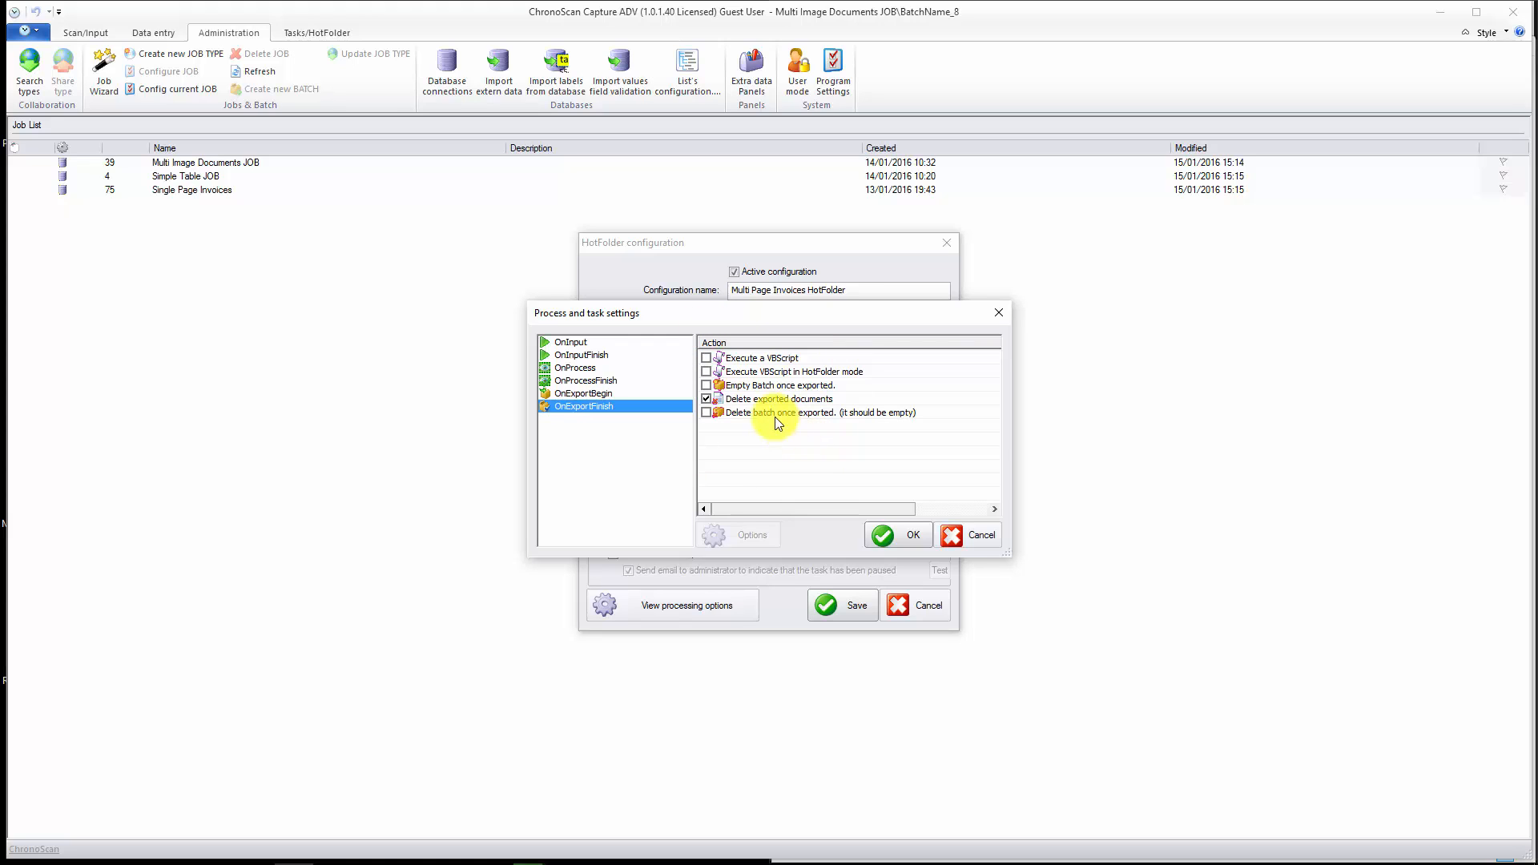
left_click(760, 400)
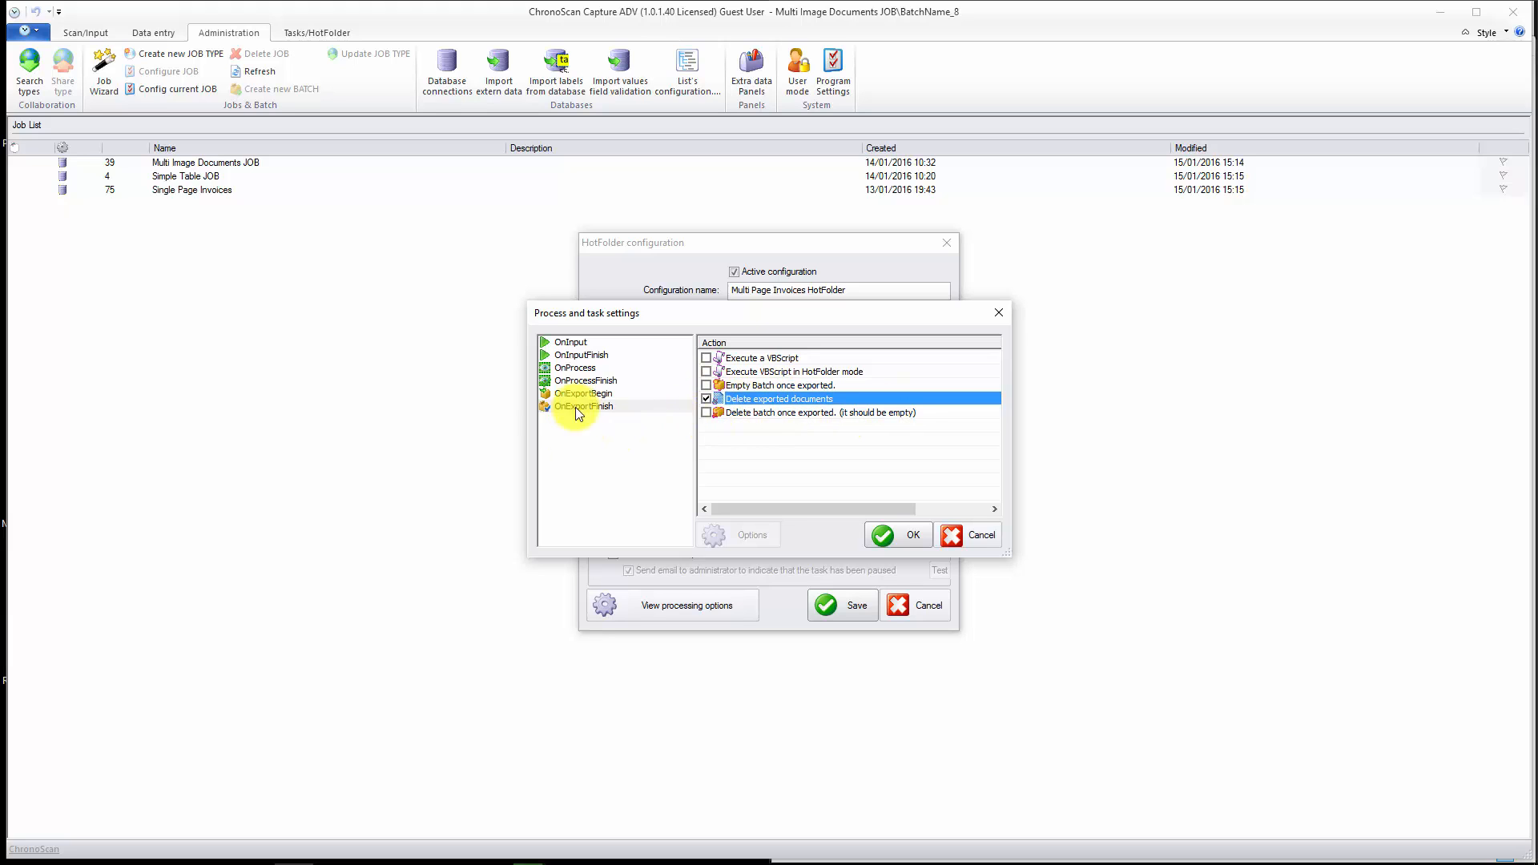
- Accept the processing options, save the hotfolder configuration, and return to the hotfolder list
left_click(881, 539)
left_click(838, 613)
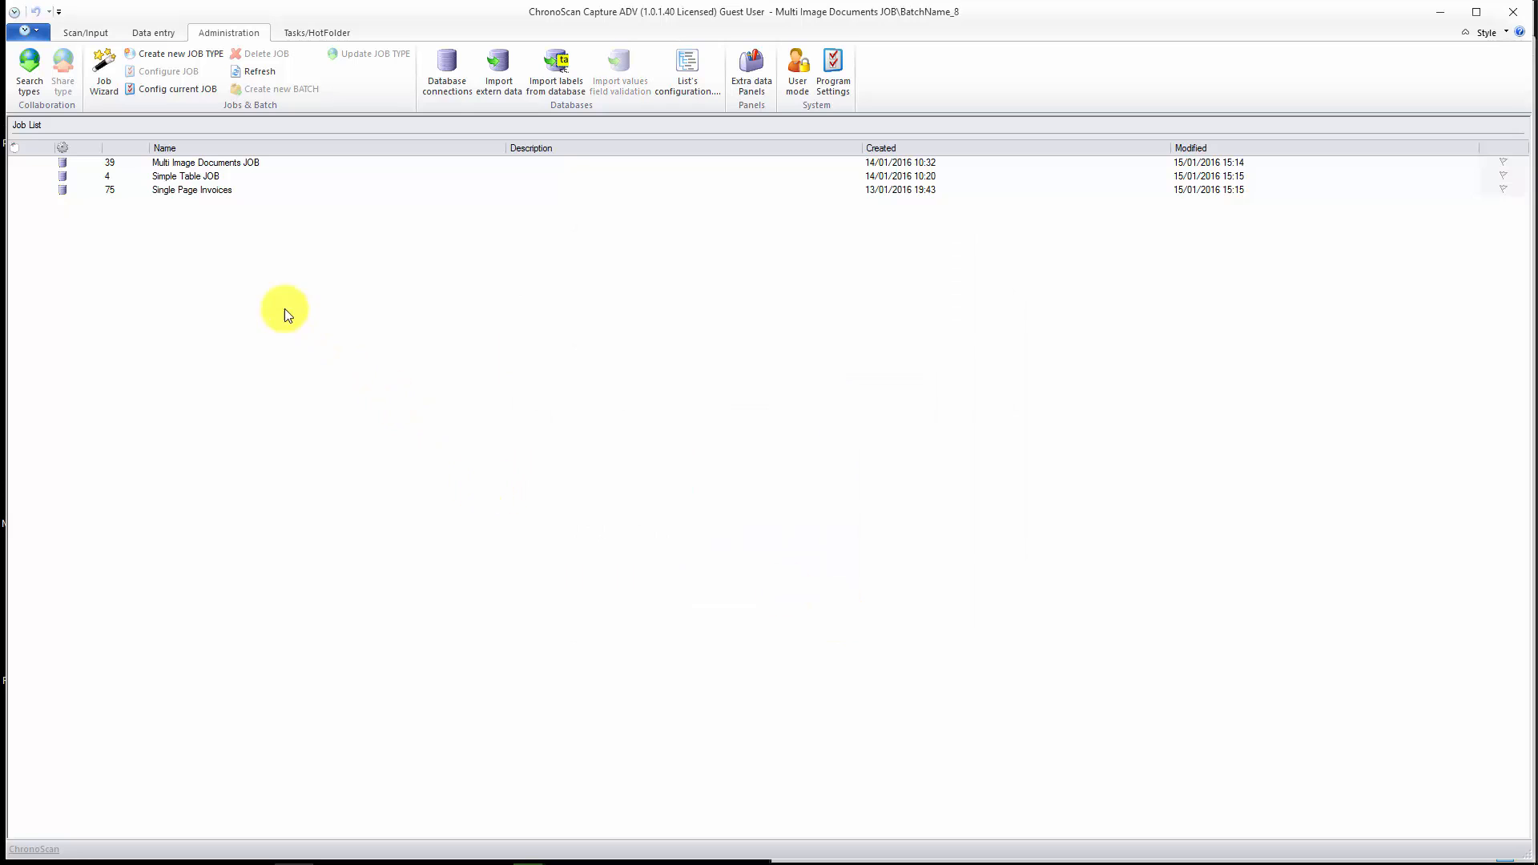
left_click(196, 178)
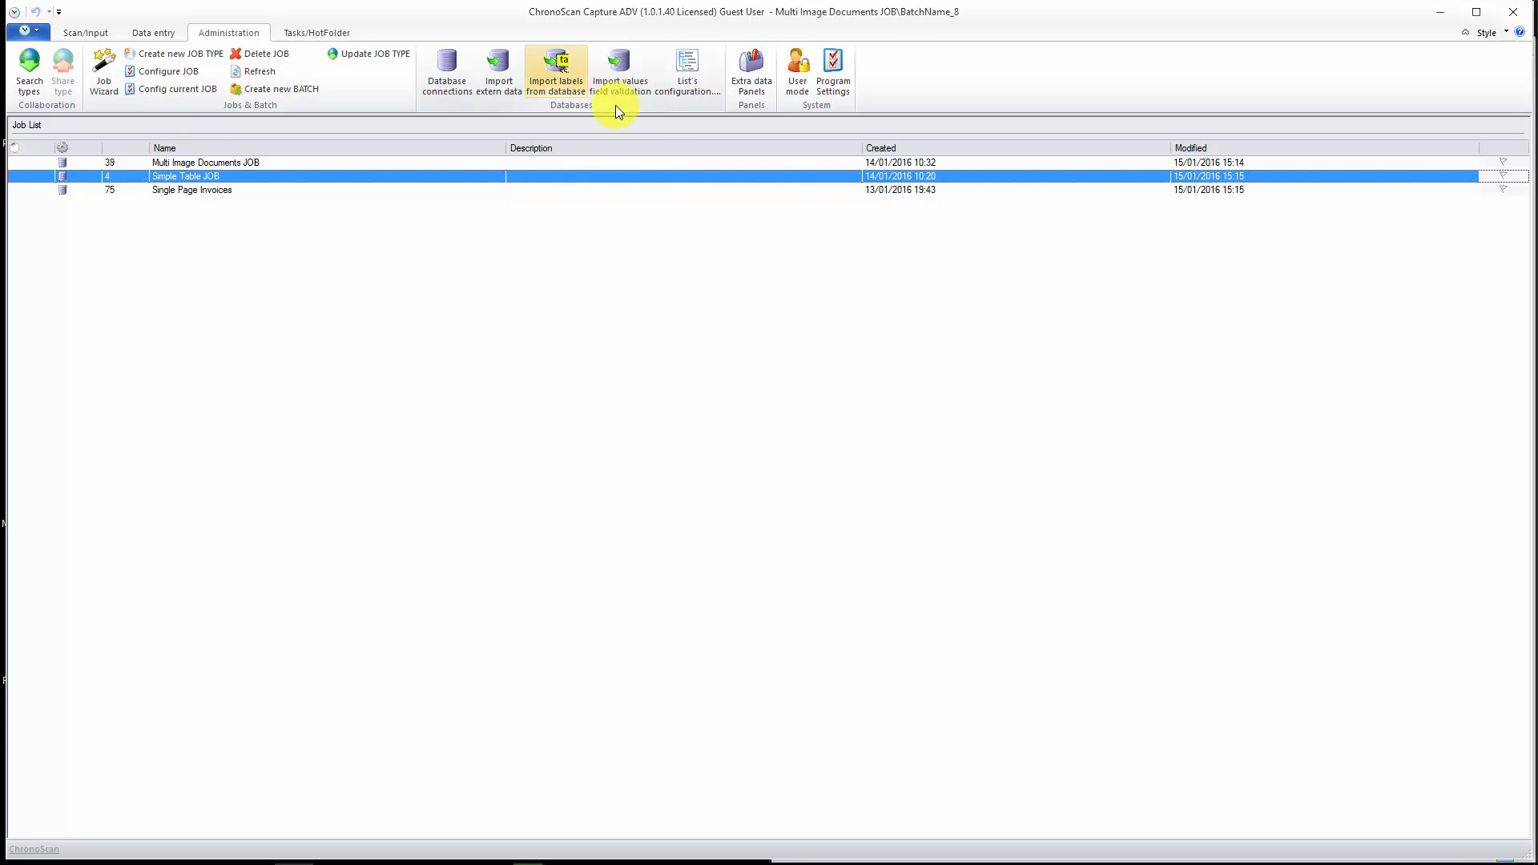
left_click(315, 32)
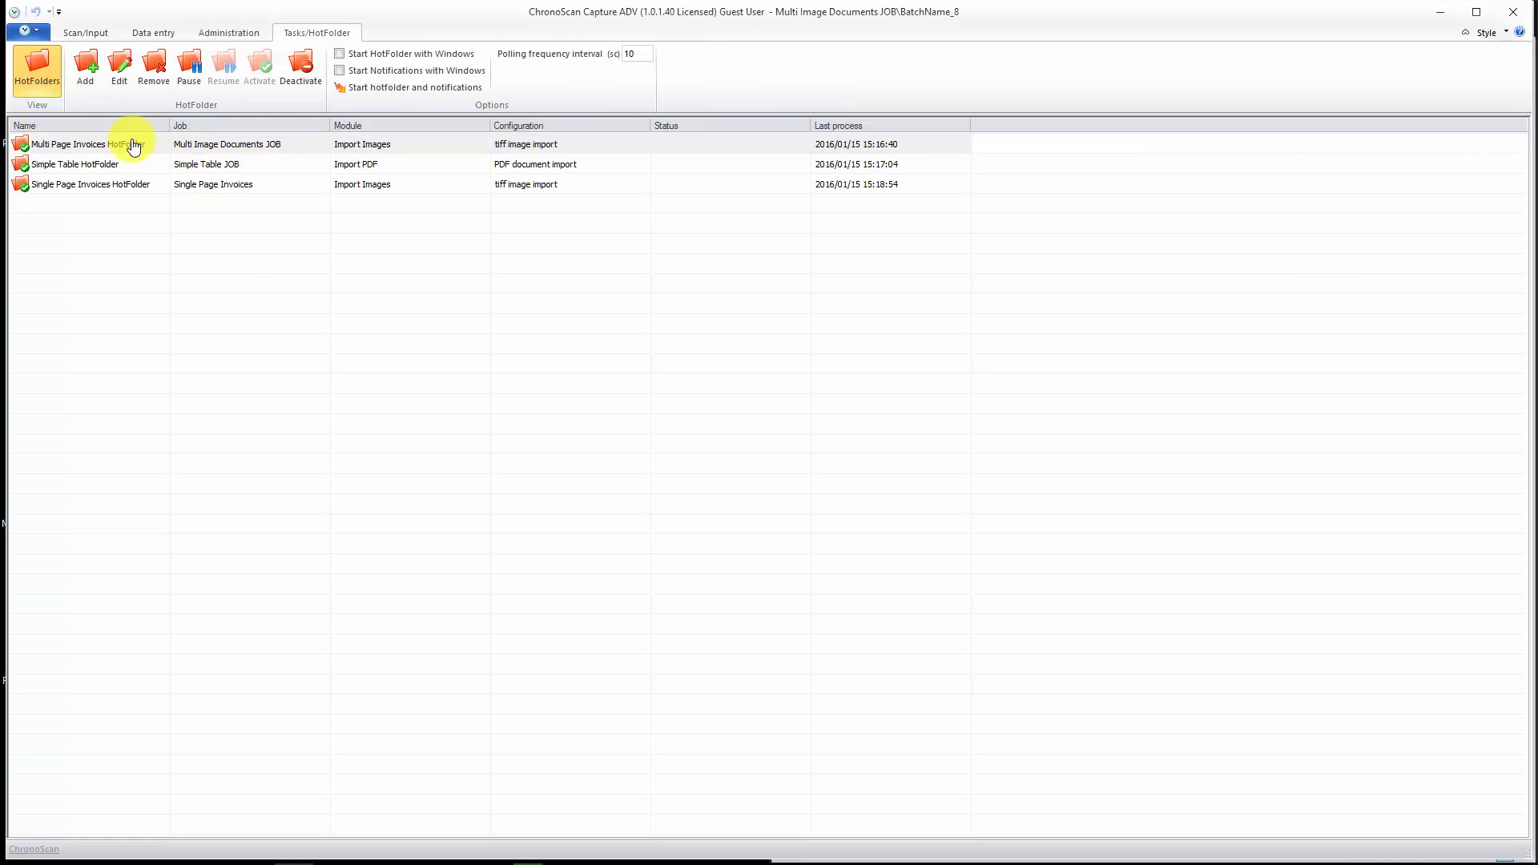
- Examine the OnProcess, OnProcessFinish, OnExportBegin and OnExportFinish actions of the Simple Table HotFolder, and save its configuration
left_click(68, 165)
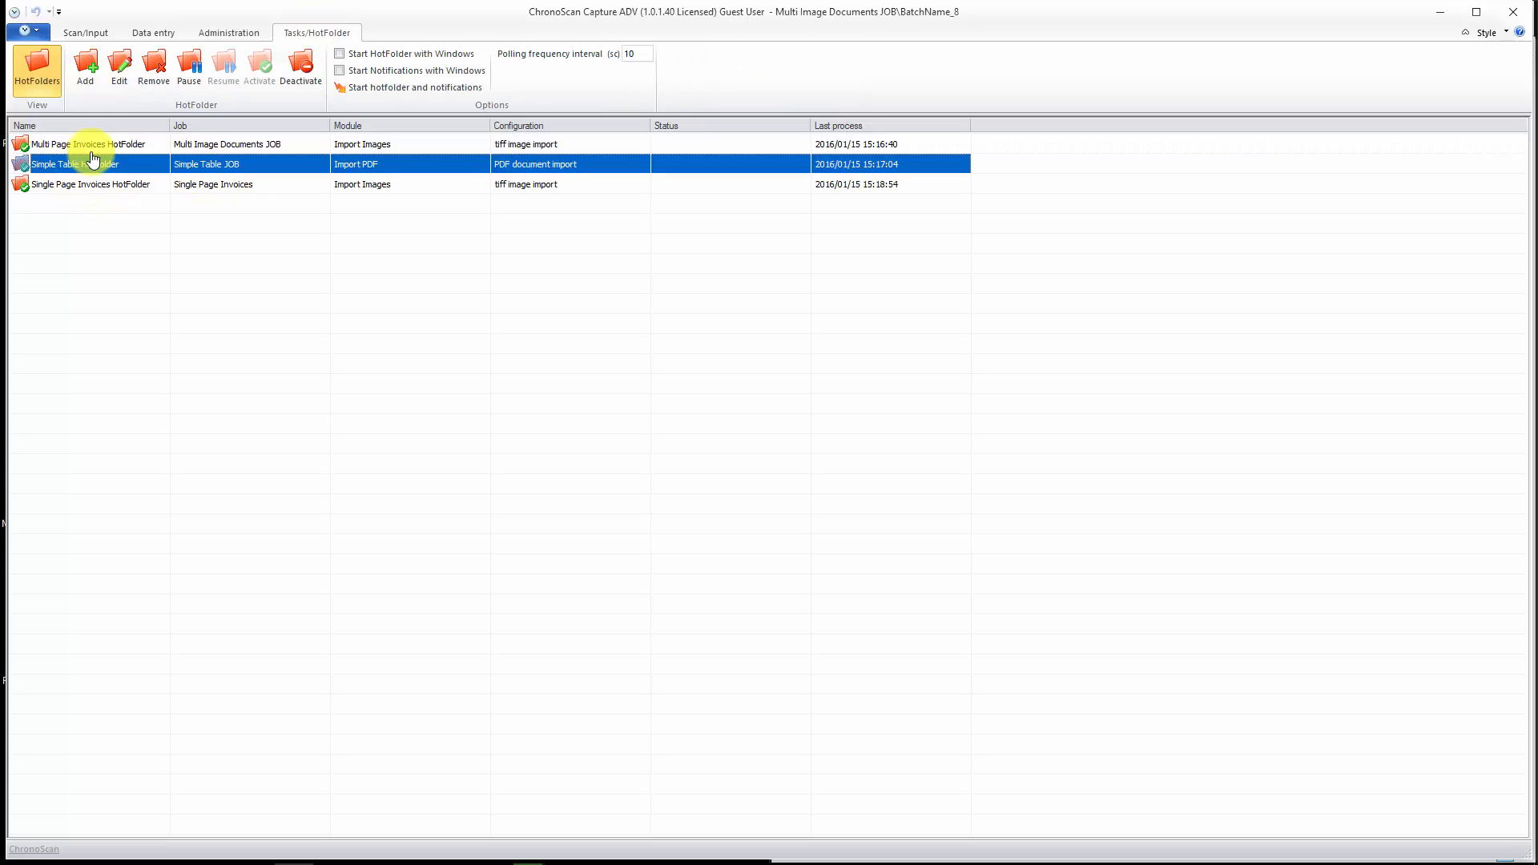
left_click(120, 66)
left_click(670, 607)
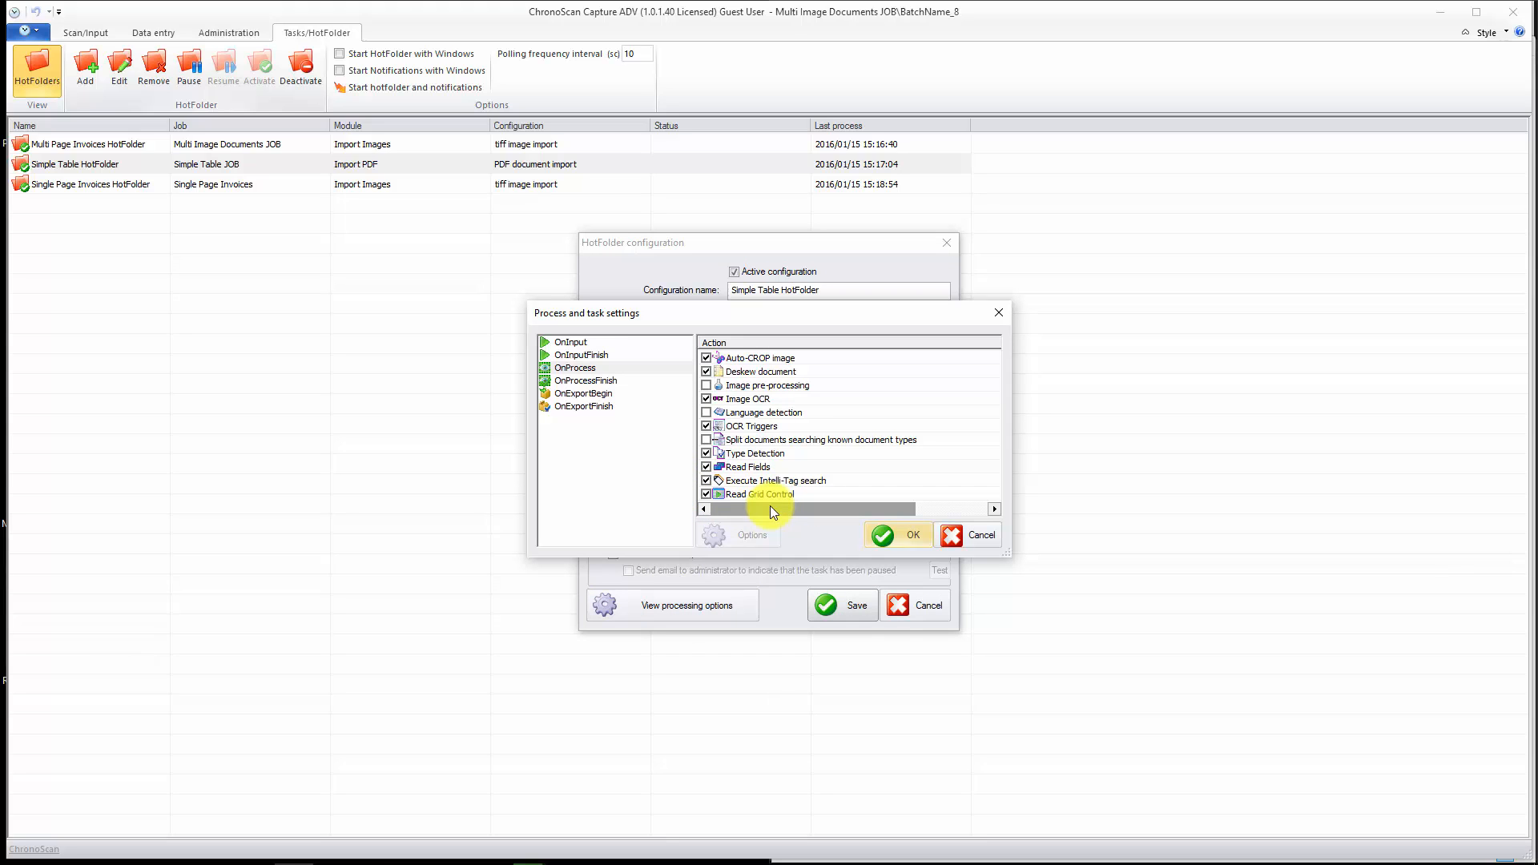
left_click(569, 369)
left_click(571, 380)
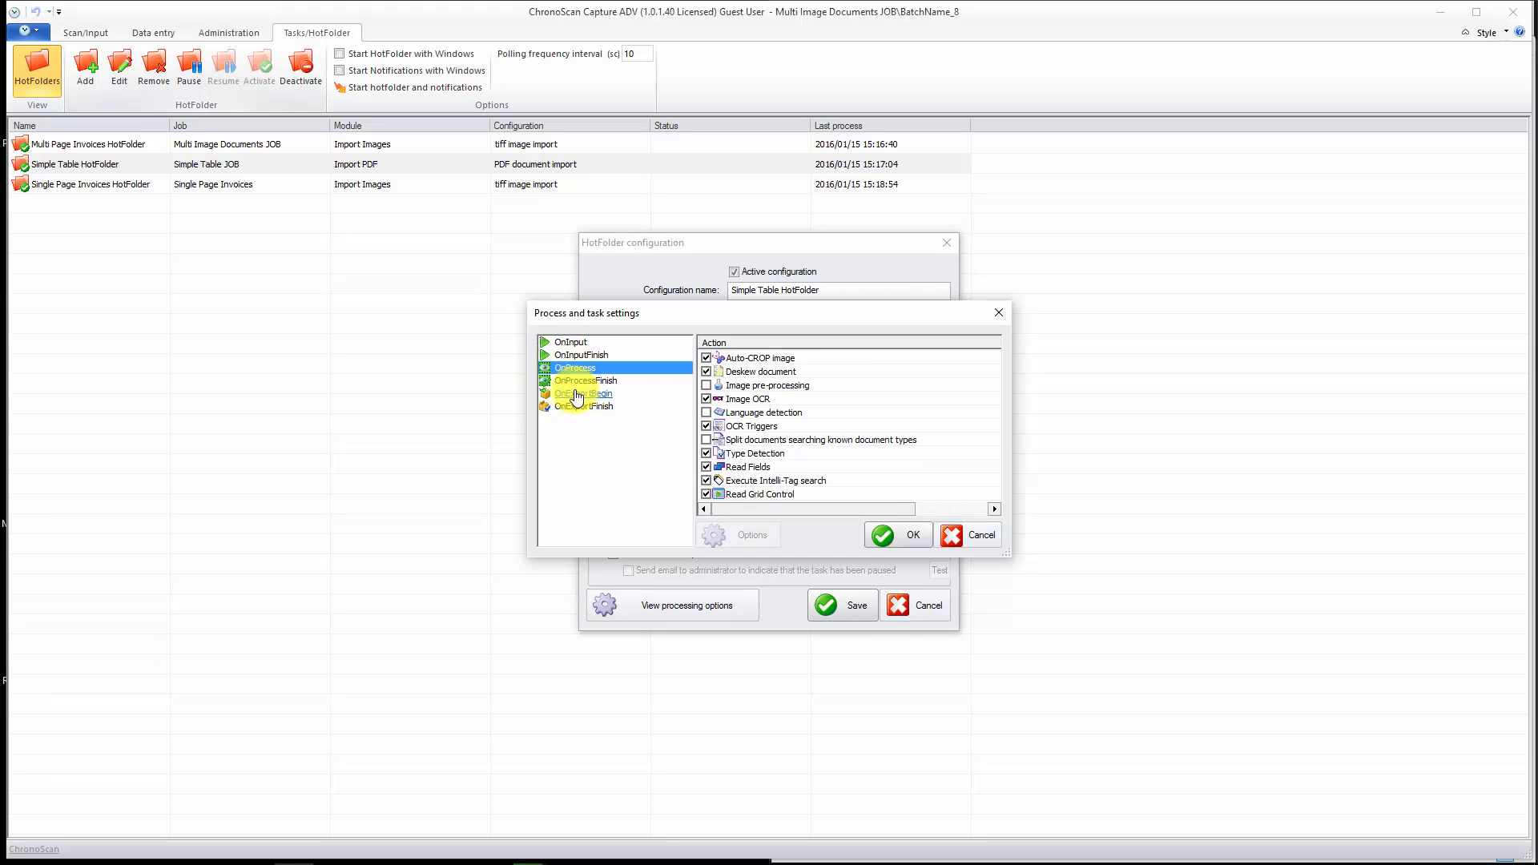
left_click(570, 393)
left_click(571, 407)
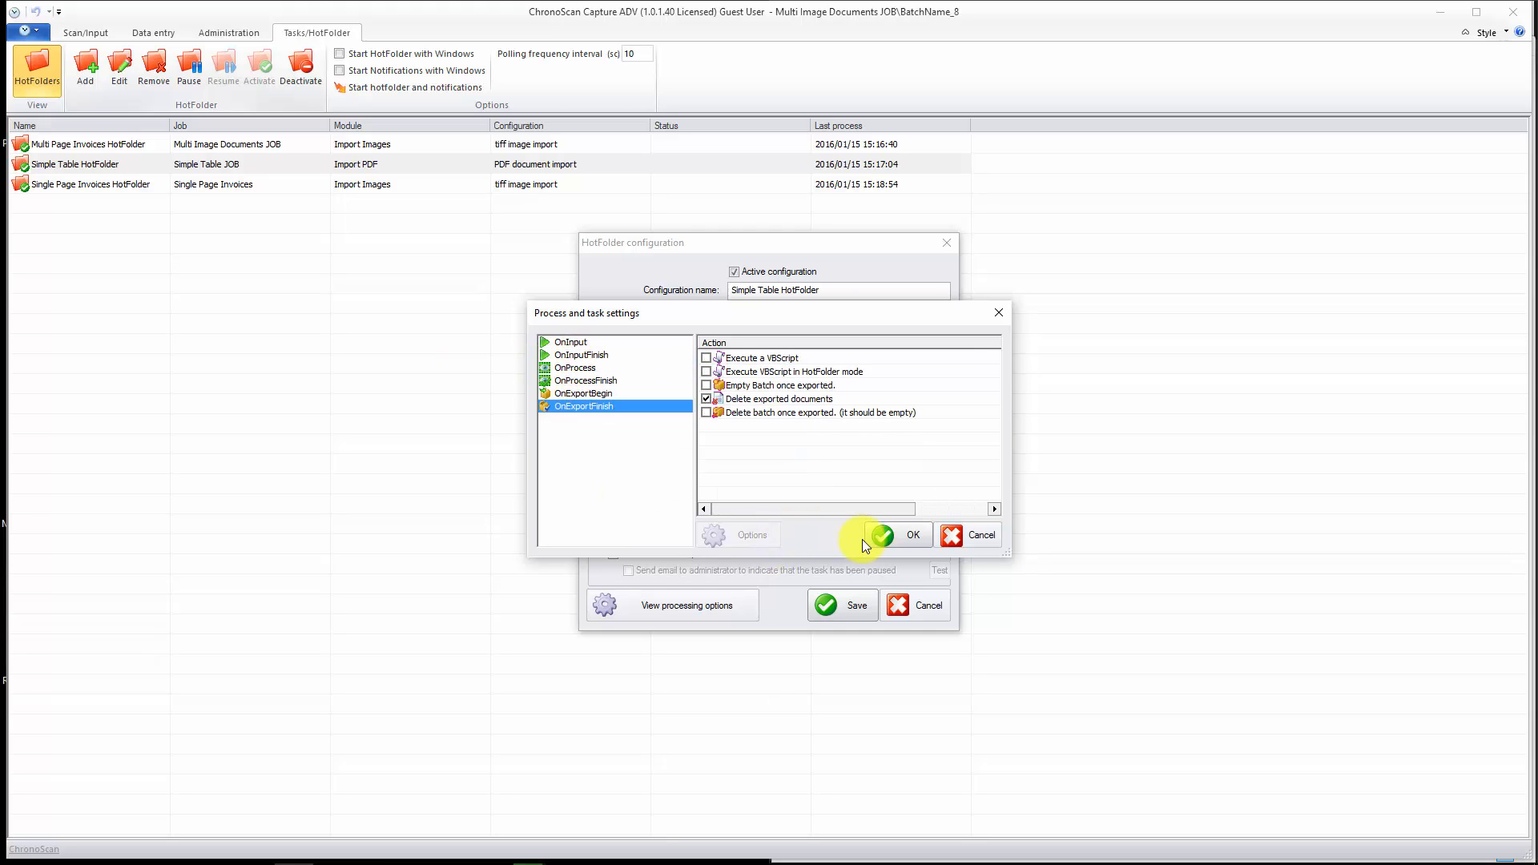
left_click(887, 536)
left_click(835, 617)
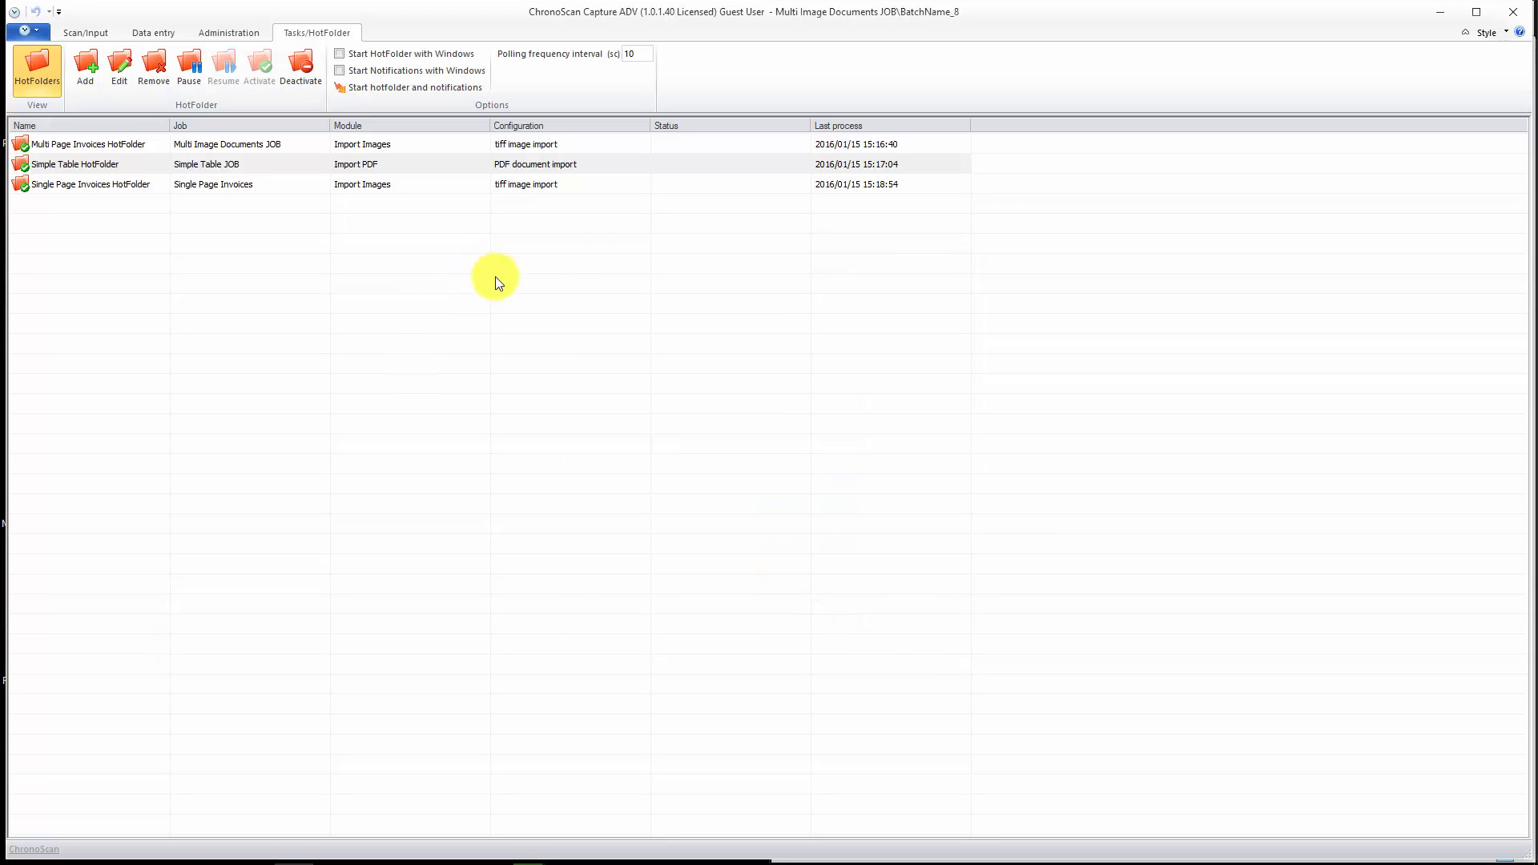
- Return to the scan and input view, and open euskaltel_prueba1.pdf from the Euskatel Invoices folder in File Explorer
left_click(99, 31)
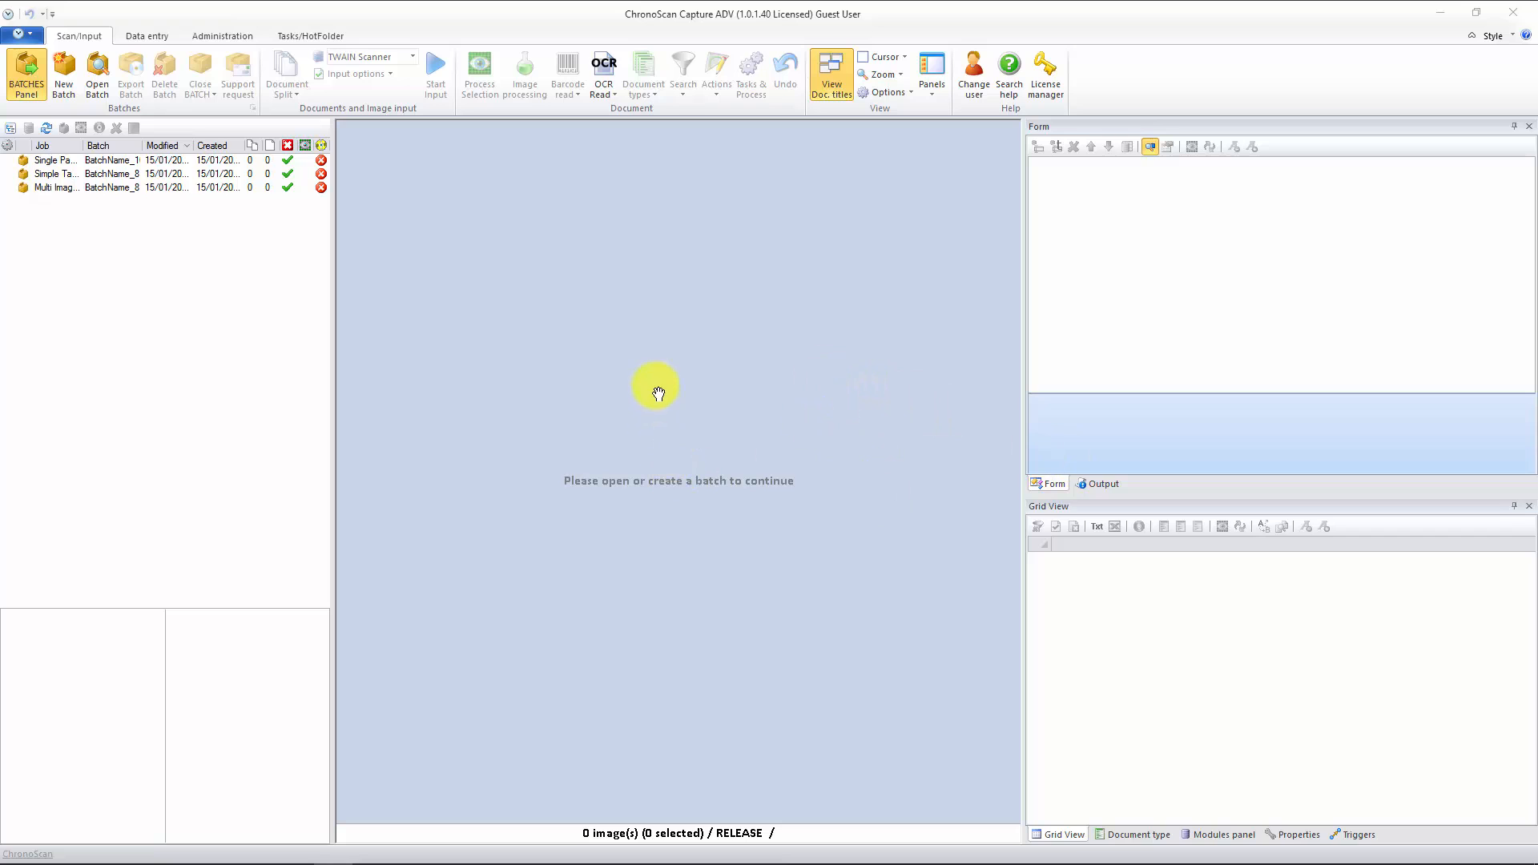
left_click(97, 849)
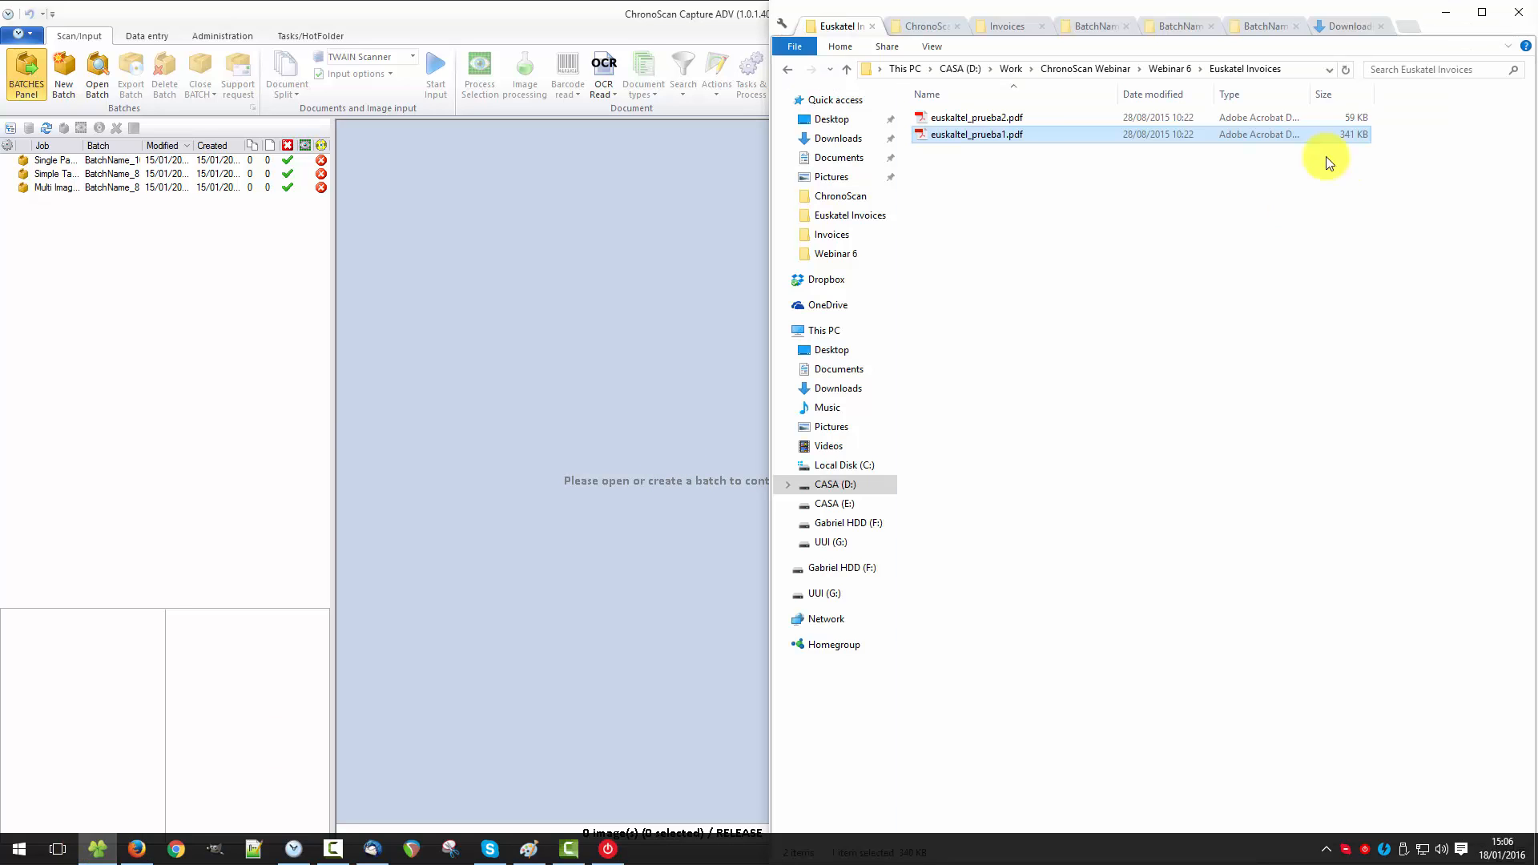
double_click(968, 133)
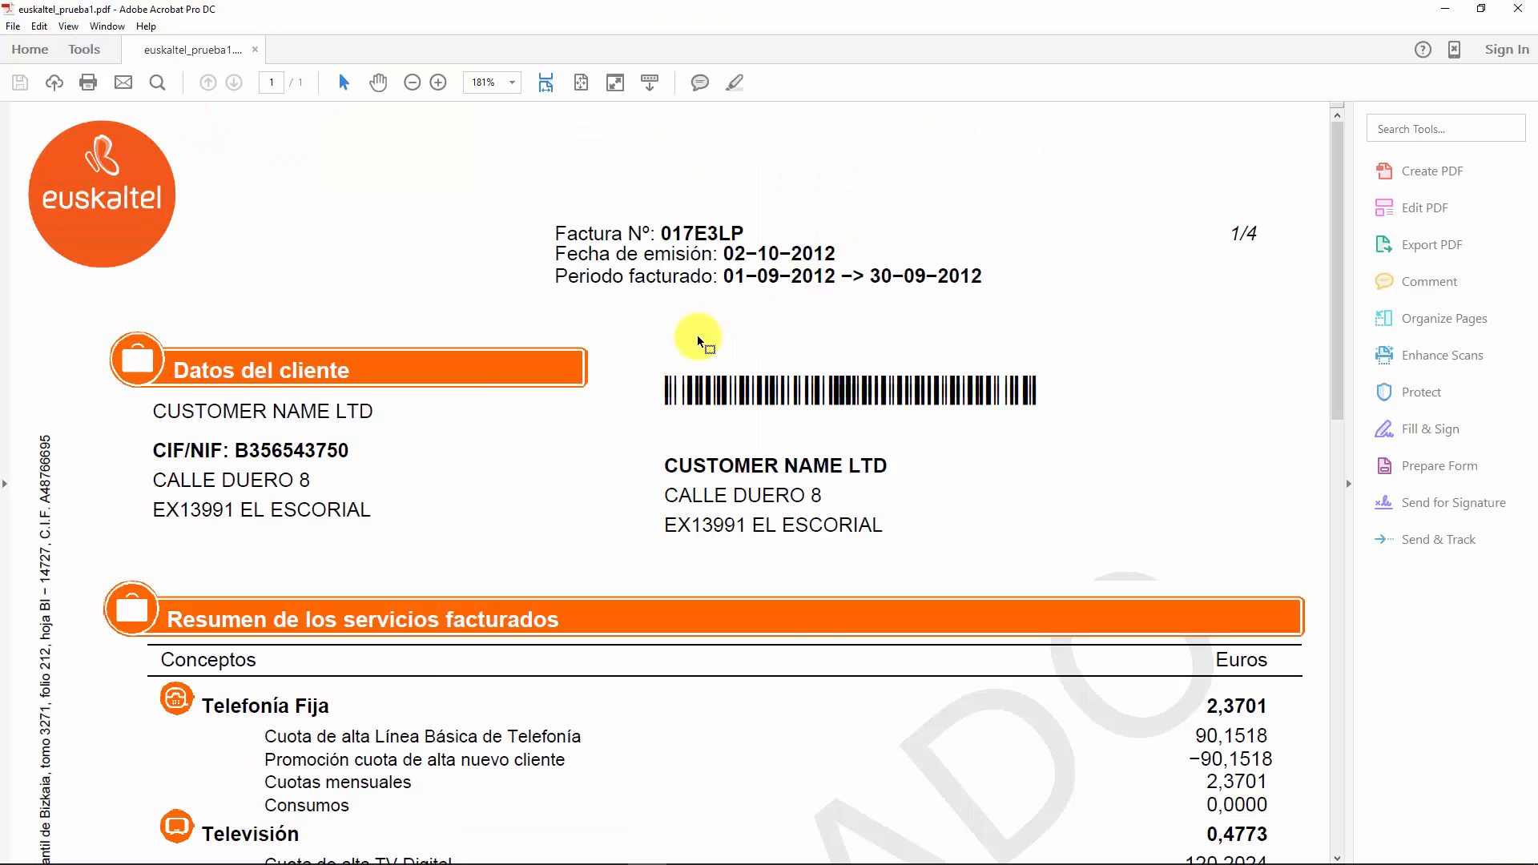
- Examine the invoice number, dates, customer CIF/NIF and totals in the PDF invoice, and switch back to ChronoScan
scroll(650, 421, "down", 10)
scroll(641, 381, "up", 10)
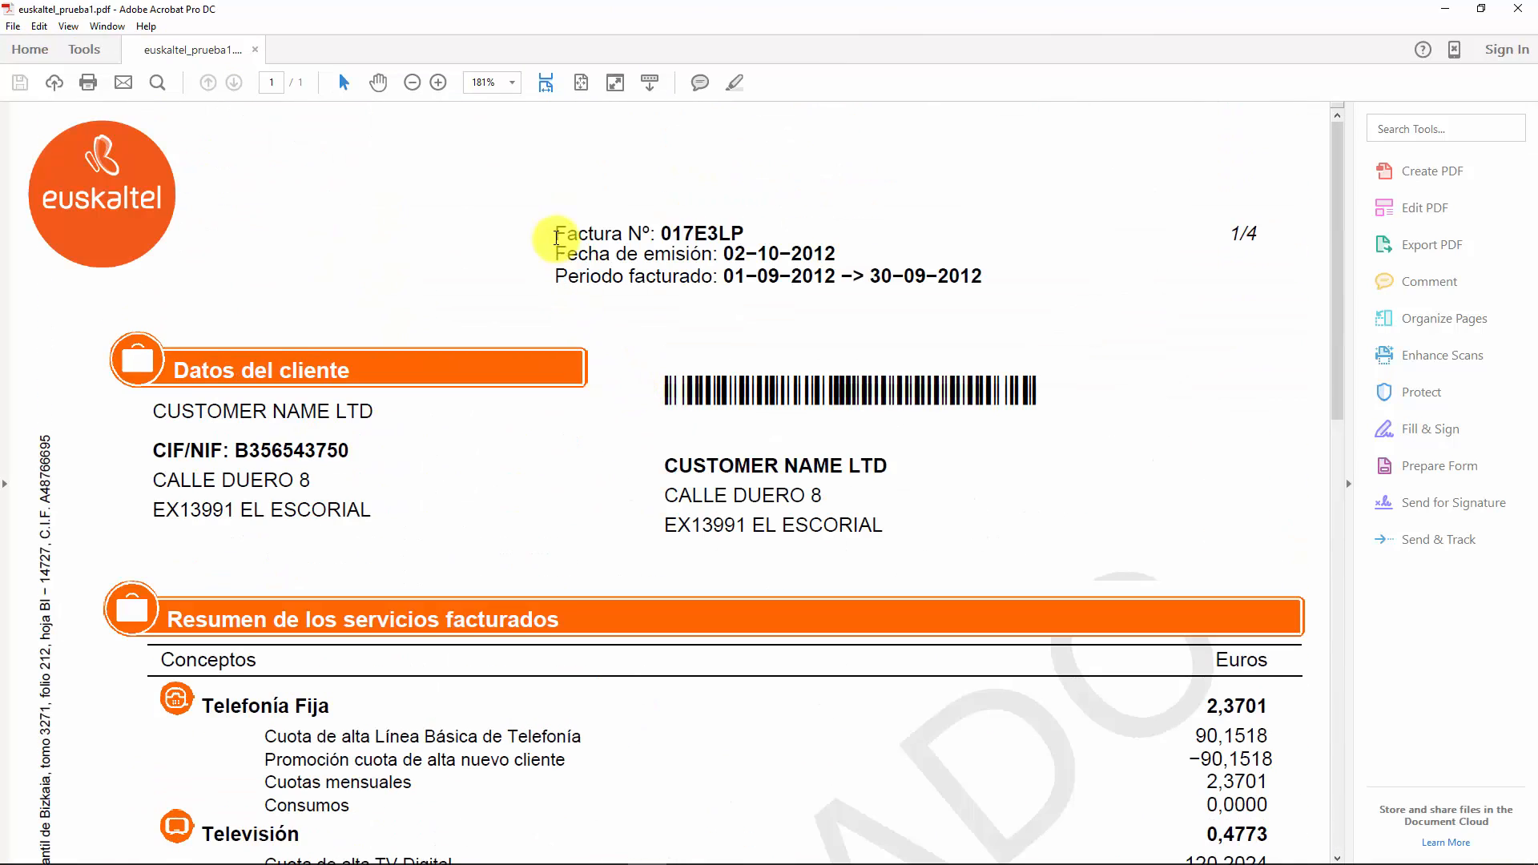
left_click_drag(545, 224, 745, 236)
left_click_drag(569, 258, 352, 451)
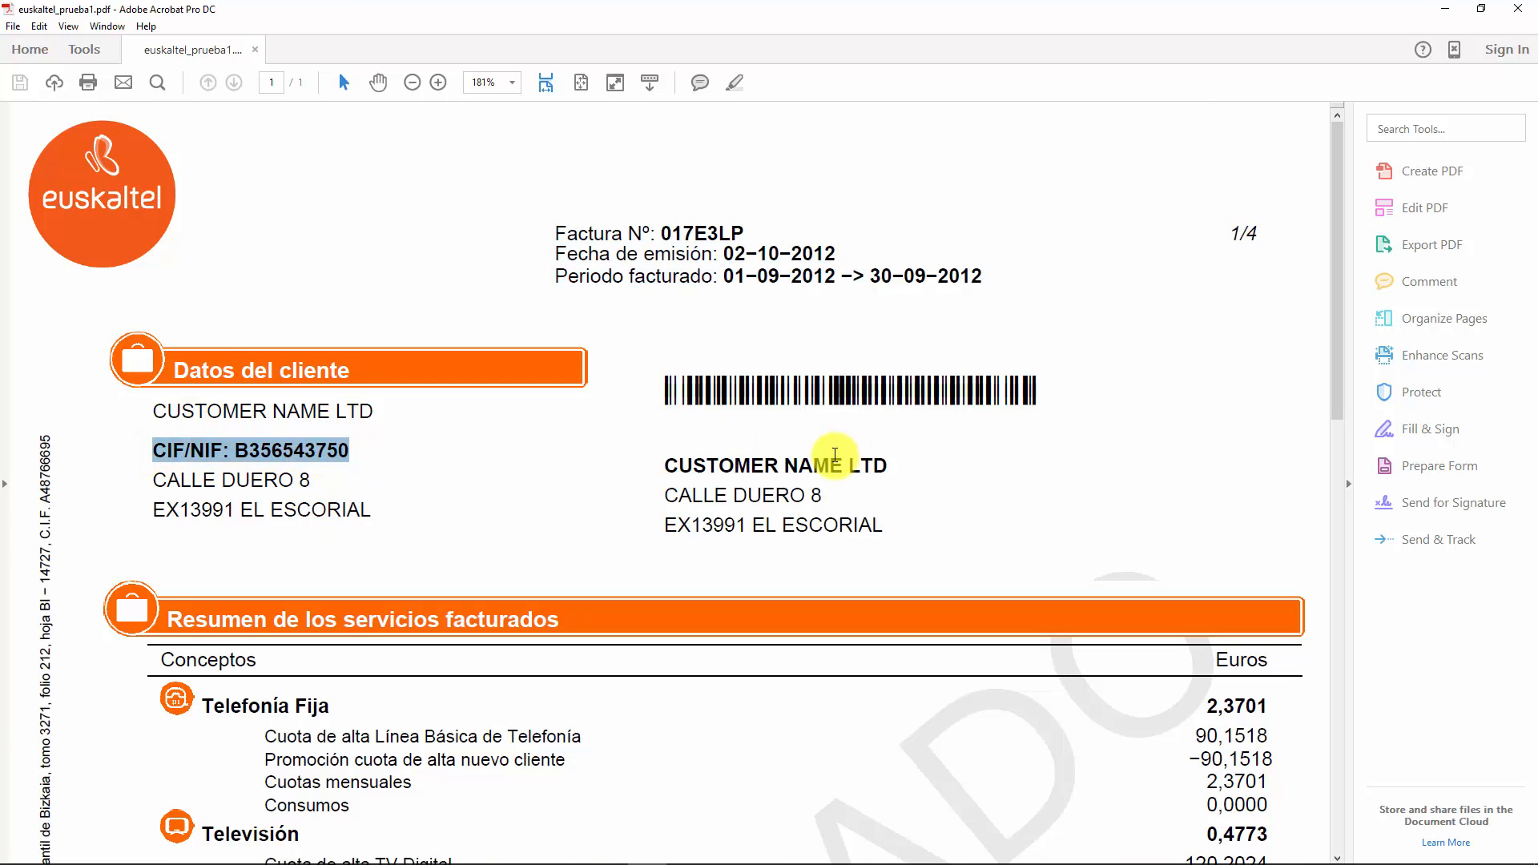
scroll(833, 465, "down", 10)
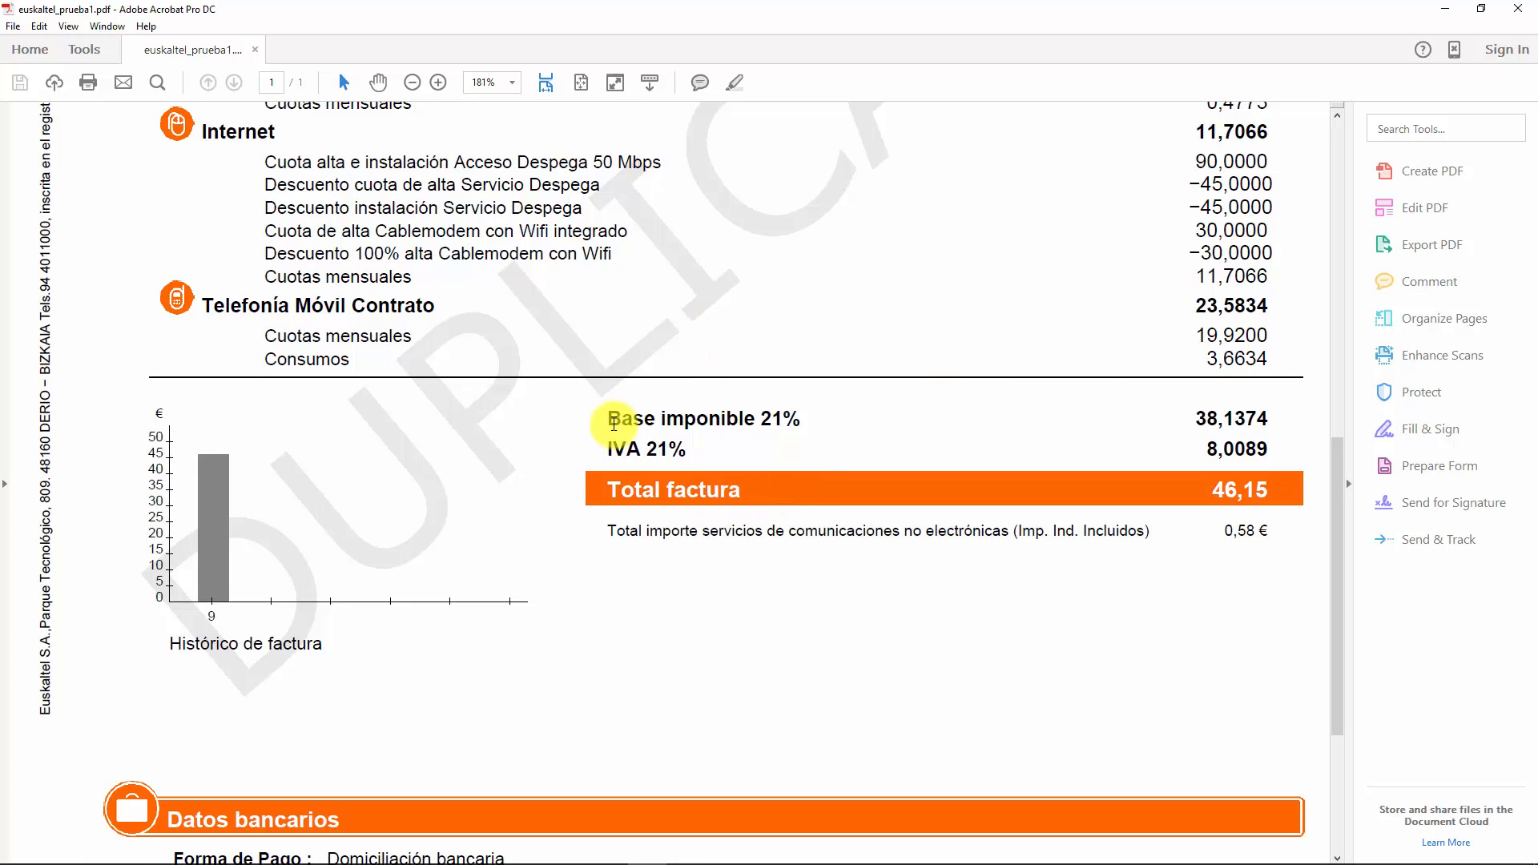
scroll(996, 470, "up", 10)
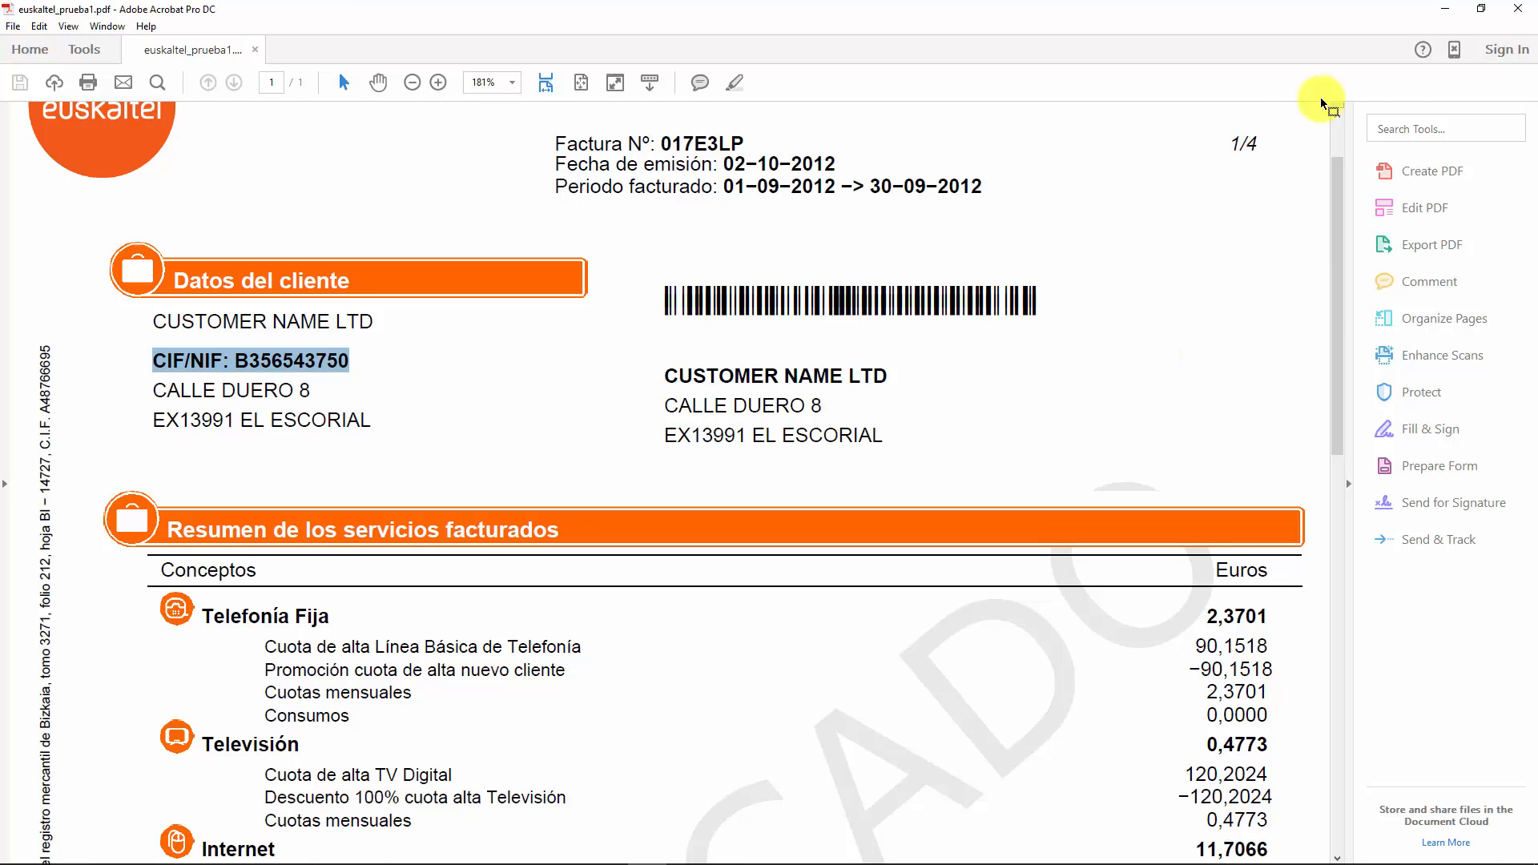
left_click(1445, 9)
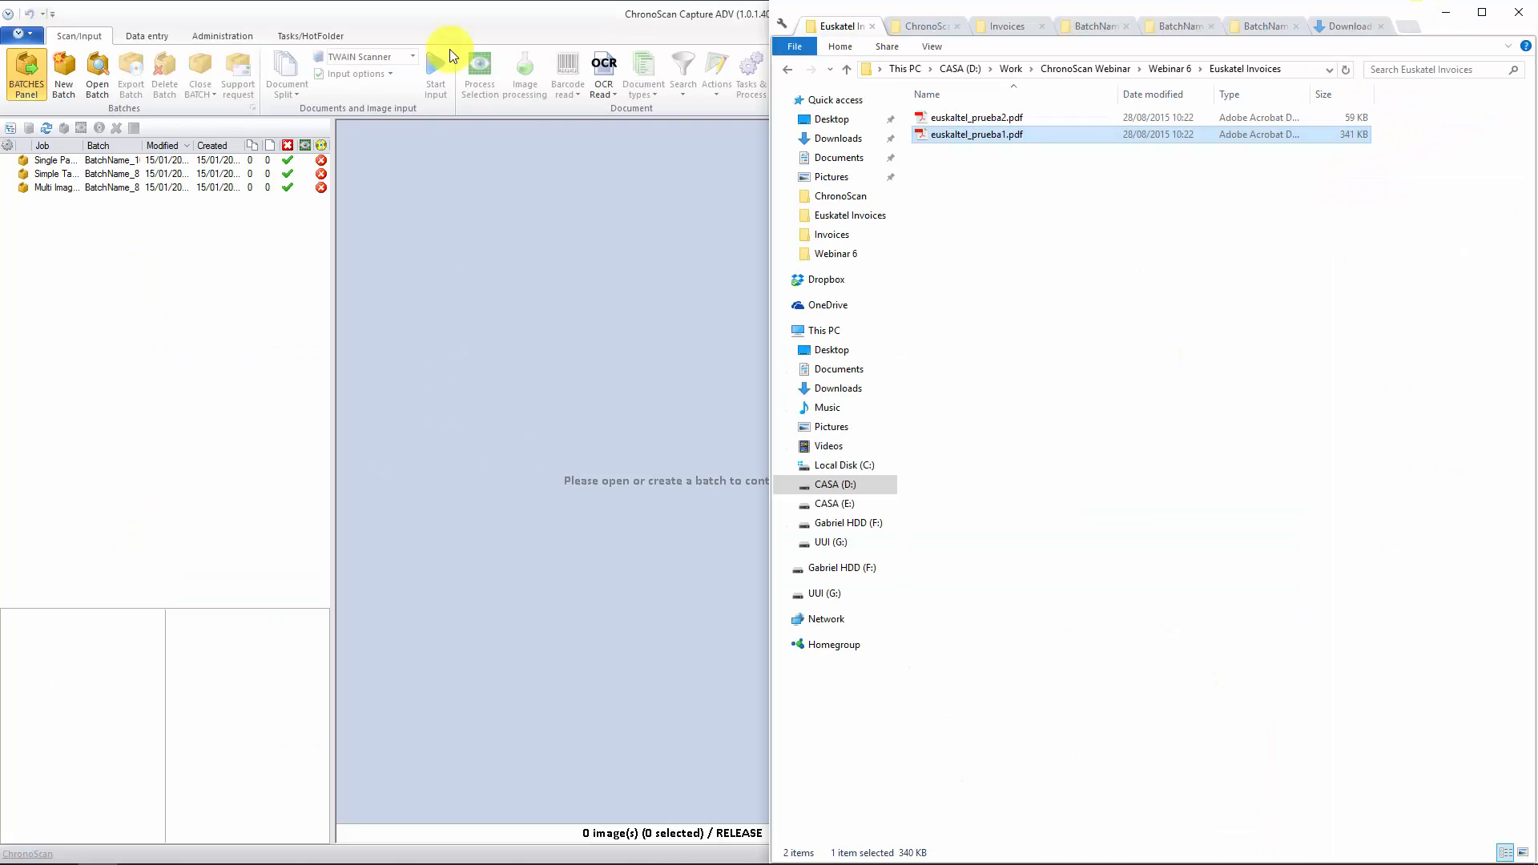
left_click(457, 17)
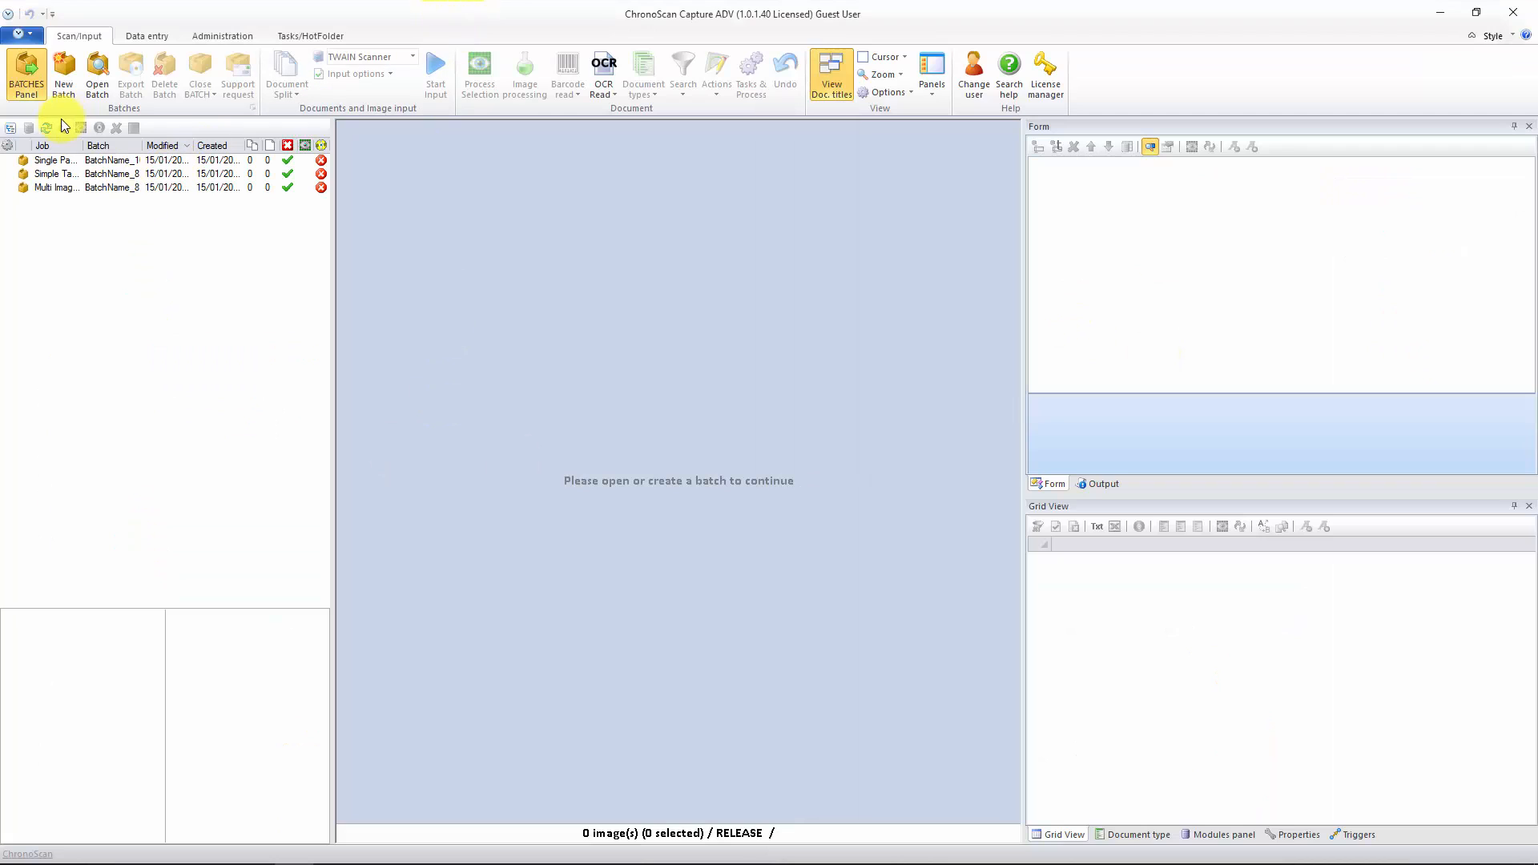
- Start a new job configuration with the Job Wizard, and name it Euskatel JOB
left_click(75, 71)
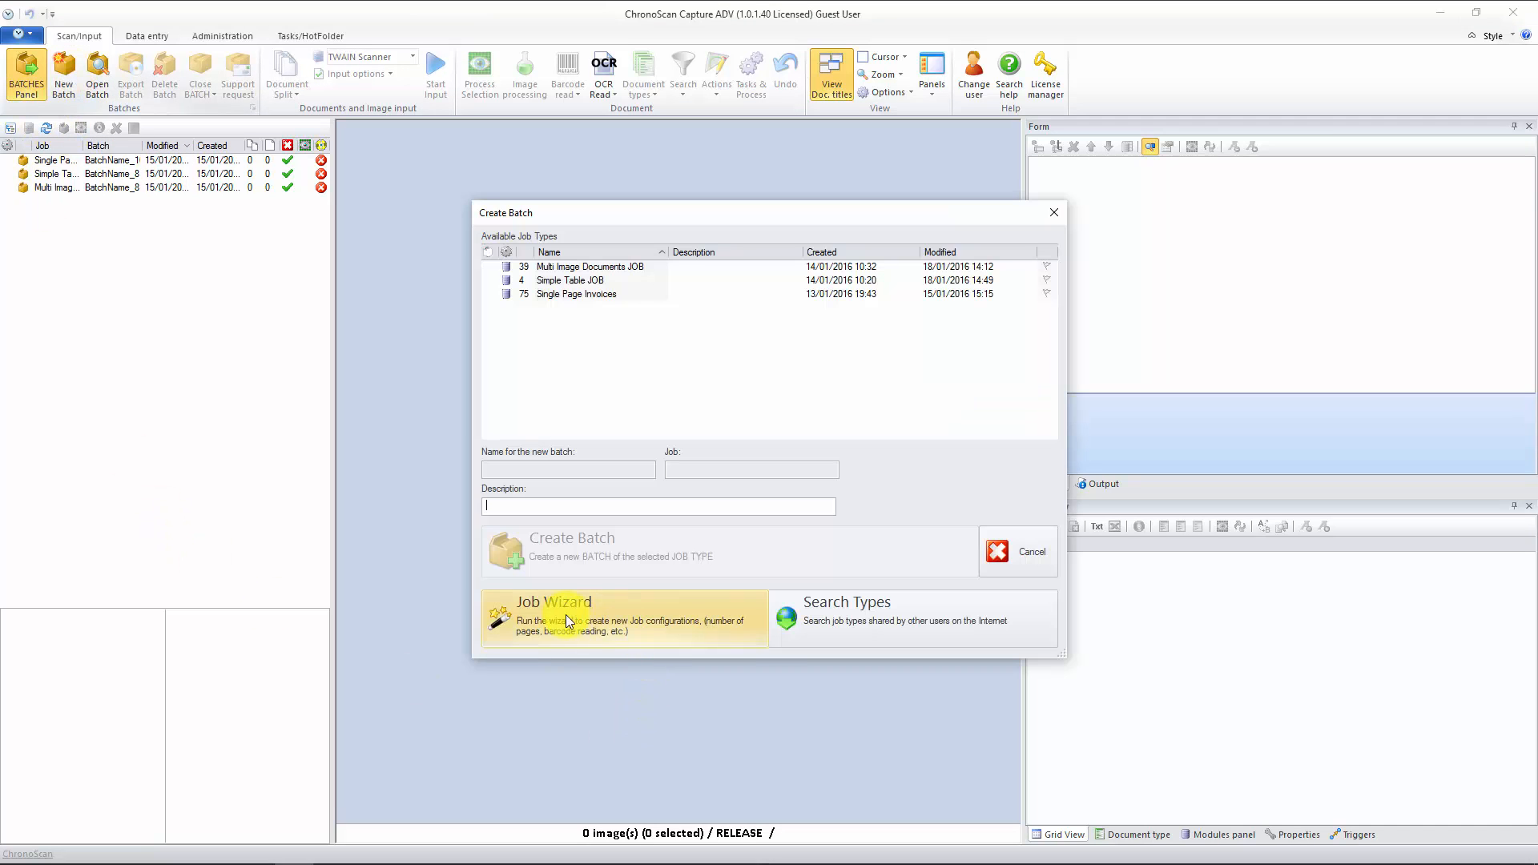
left_click(545, 608)
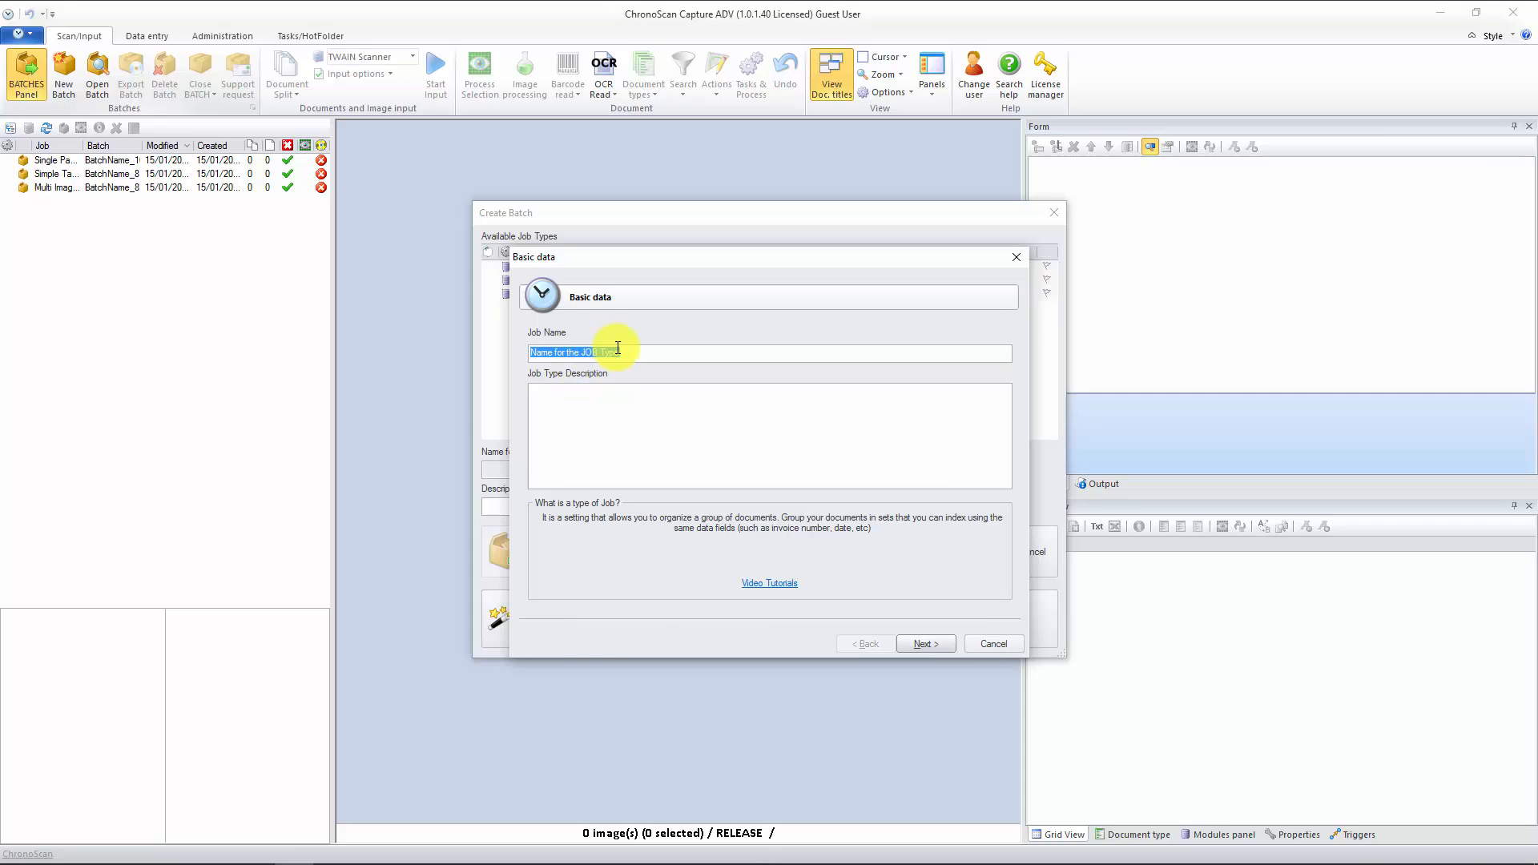
type("Euskatel JOB")
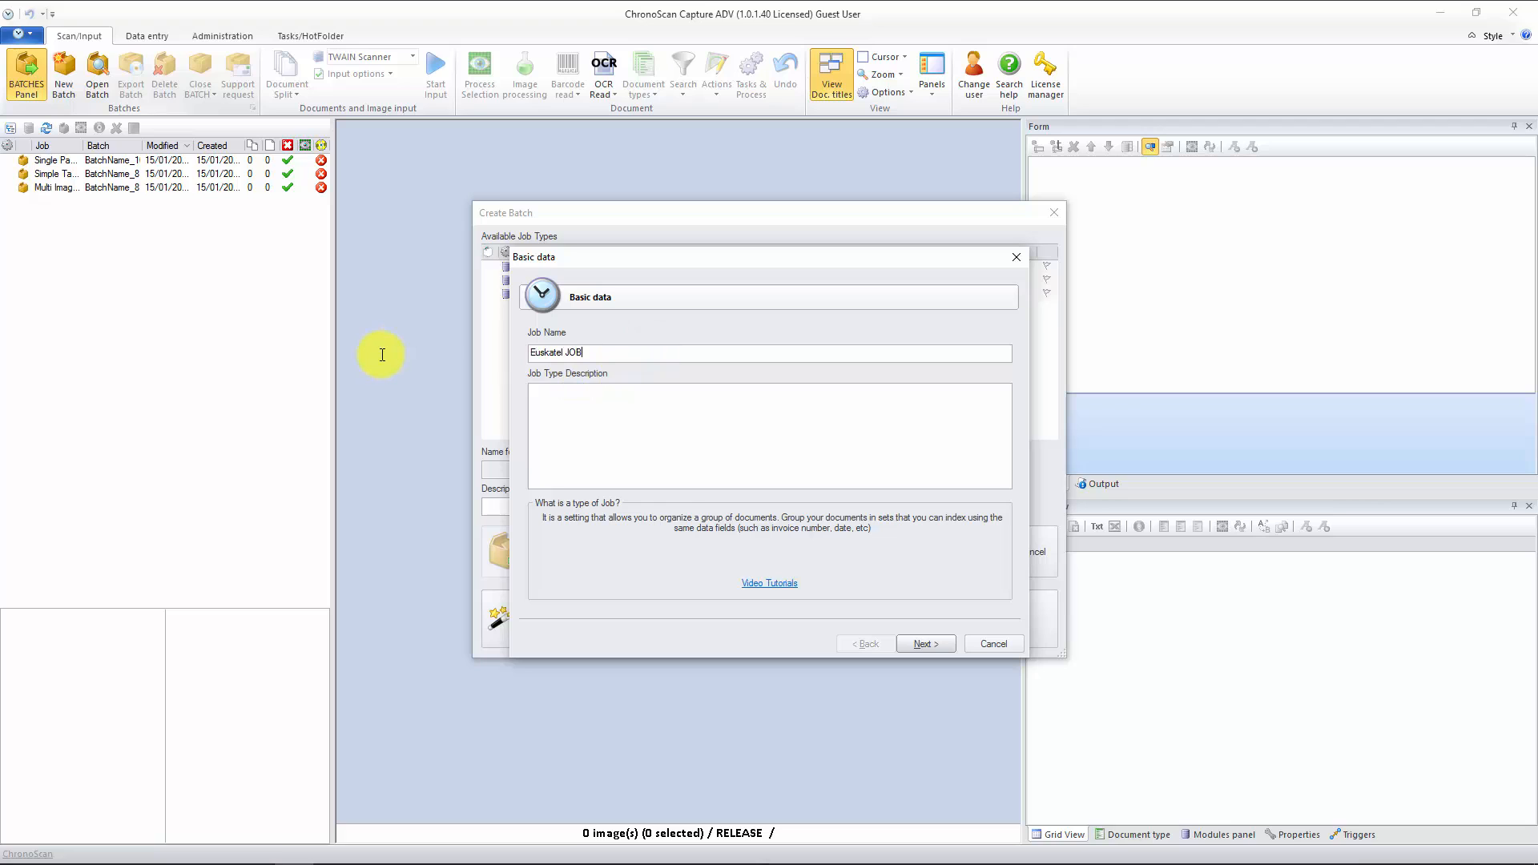
left_click(923, 644)
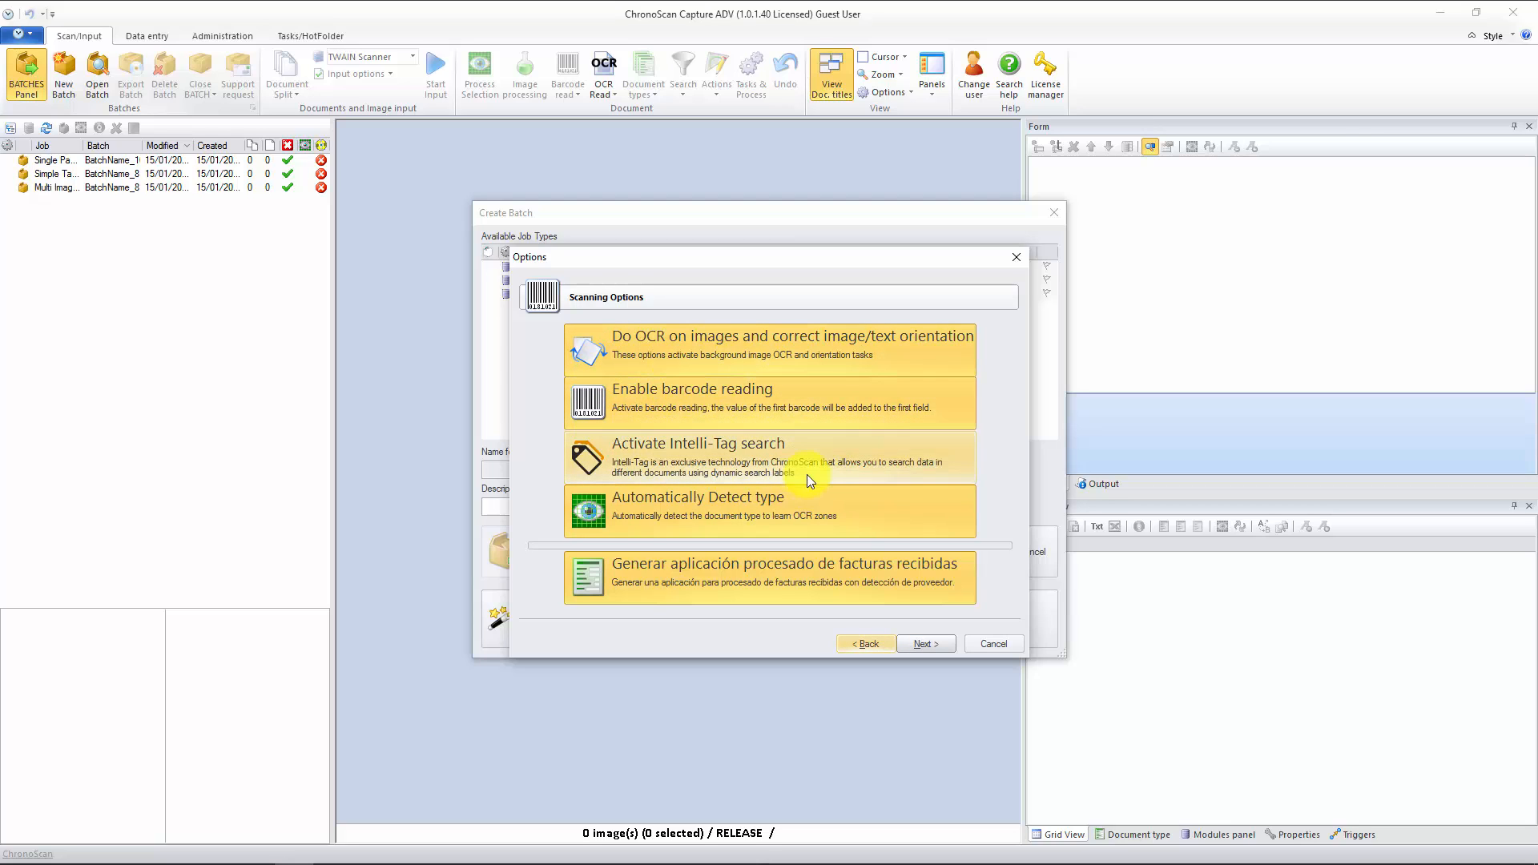
- Accept the wizard's scanning options, and choose Single Image Documents for the document split
left_click(928, 646)
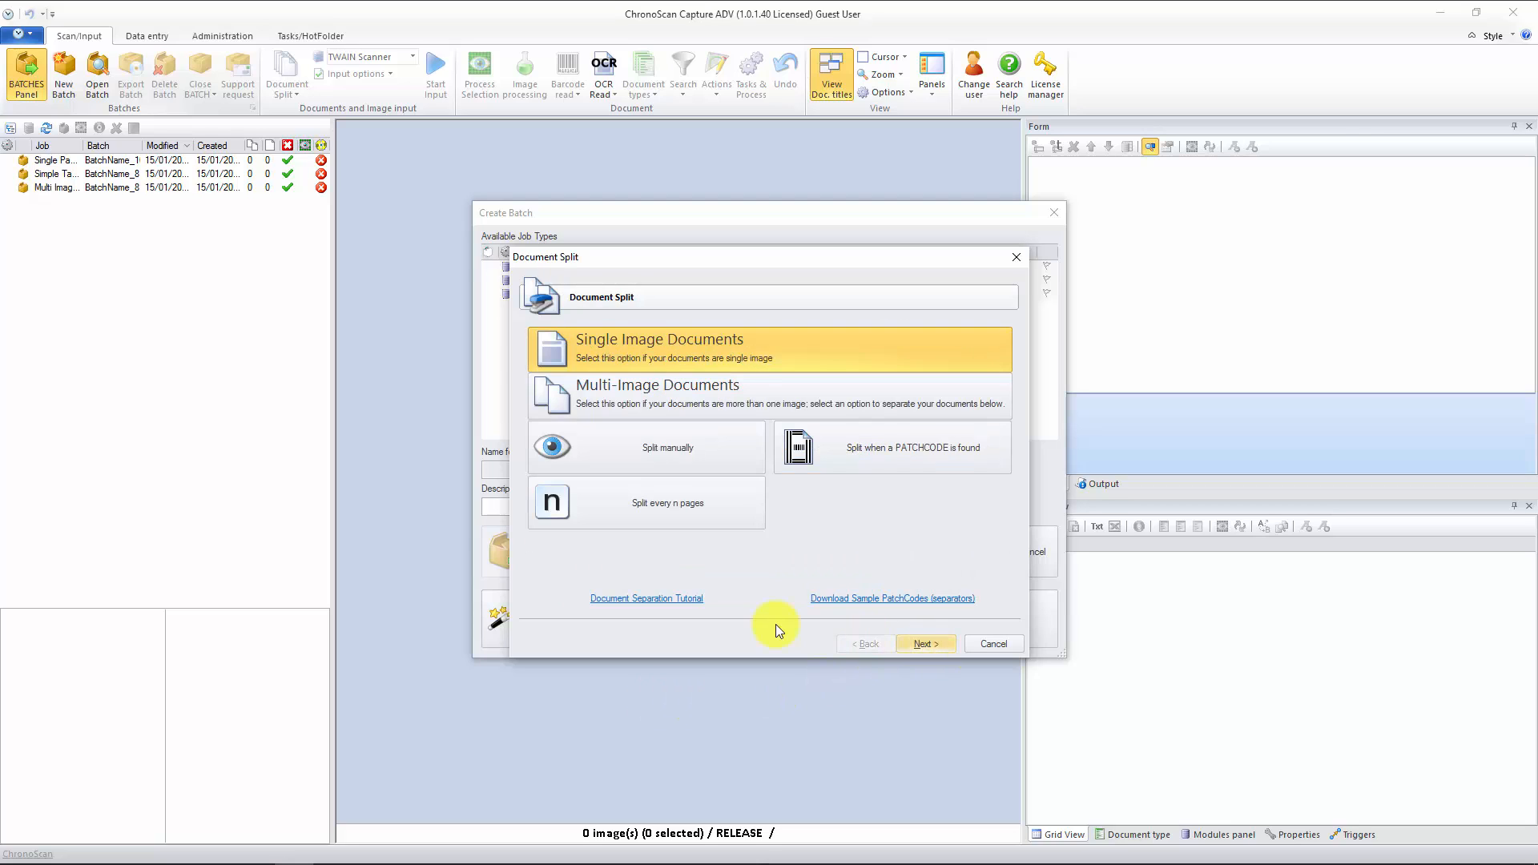
left_click(624, 357)
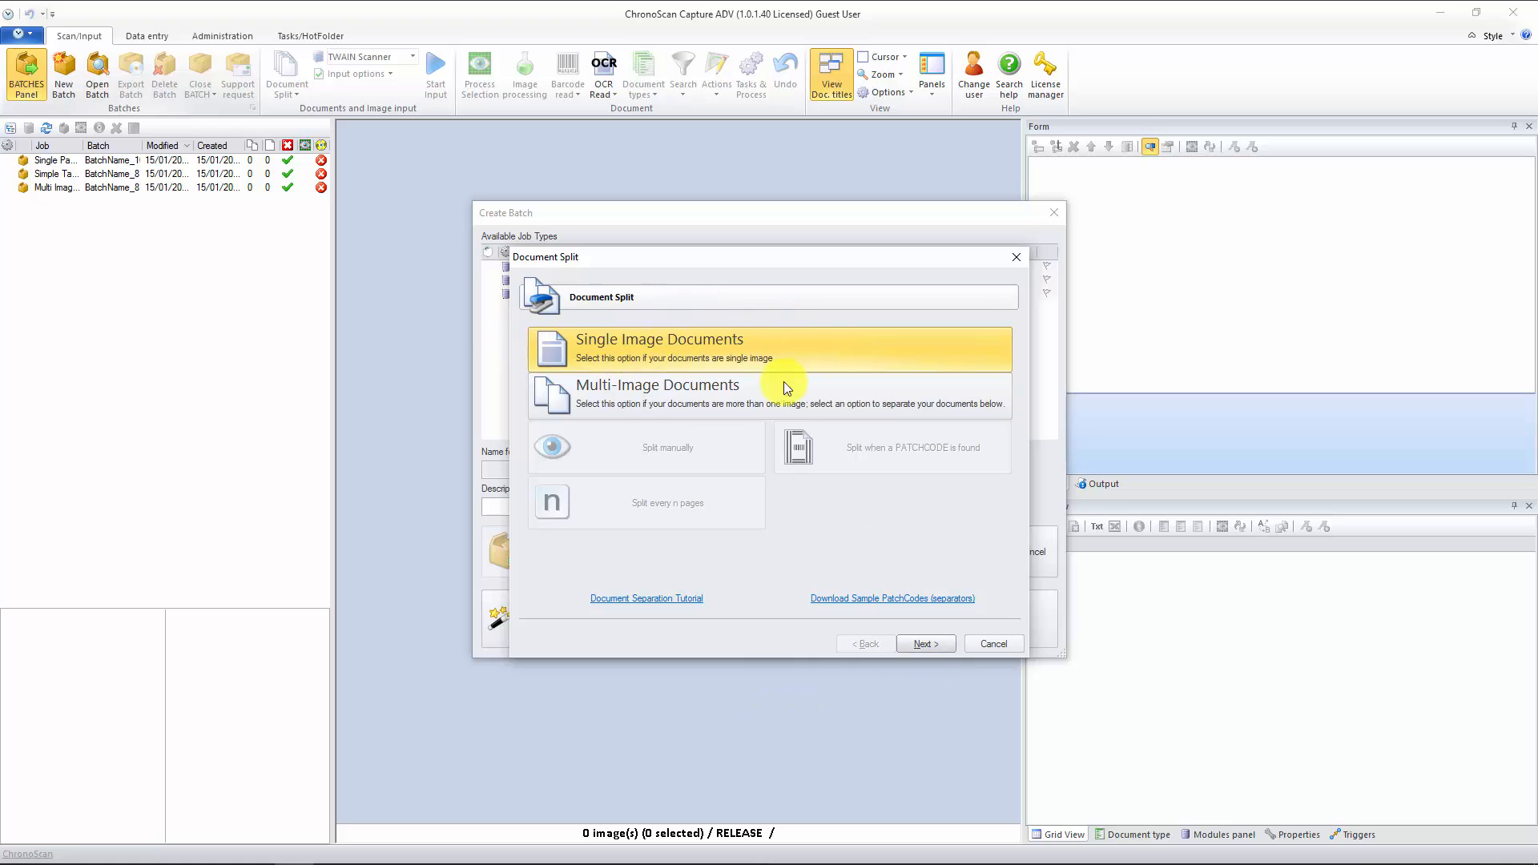
left_click(931, 641)
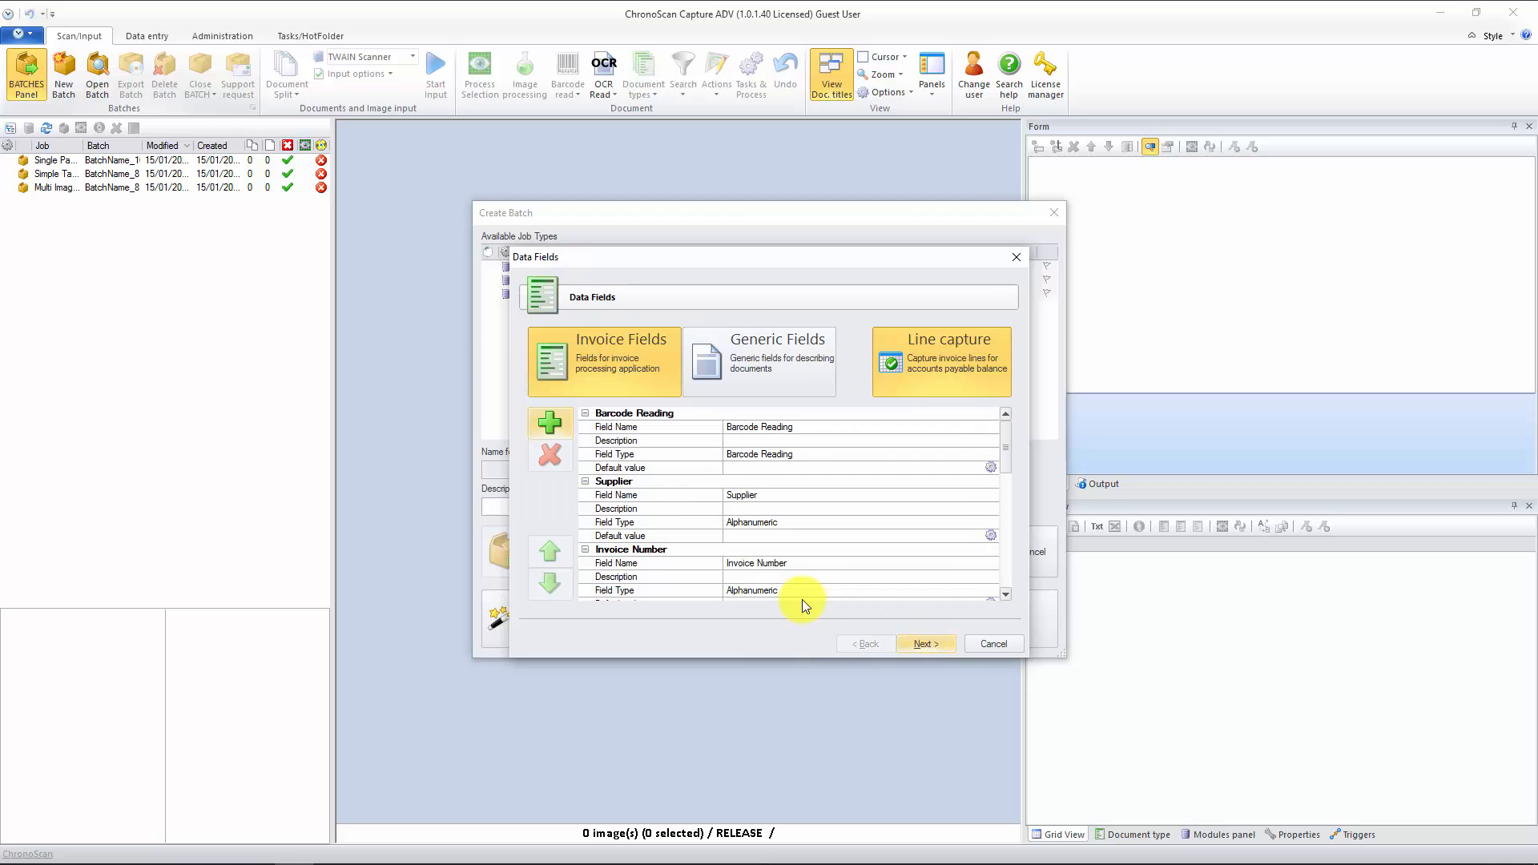
- Remove the Supplier and Order number fields from the job's invoice data fields
left_click(622, 413)
left_click(625, 483)
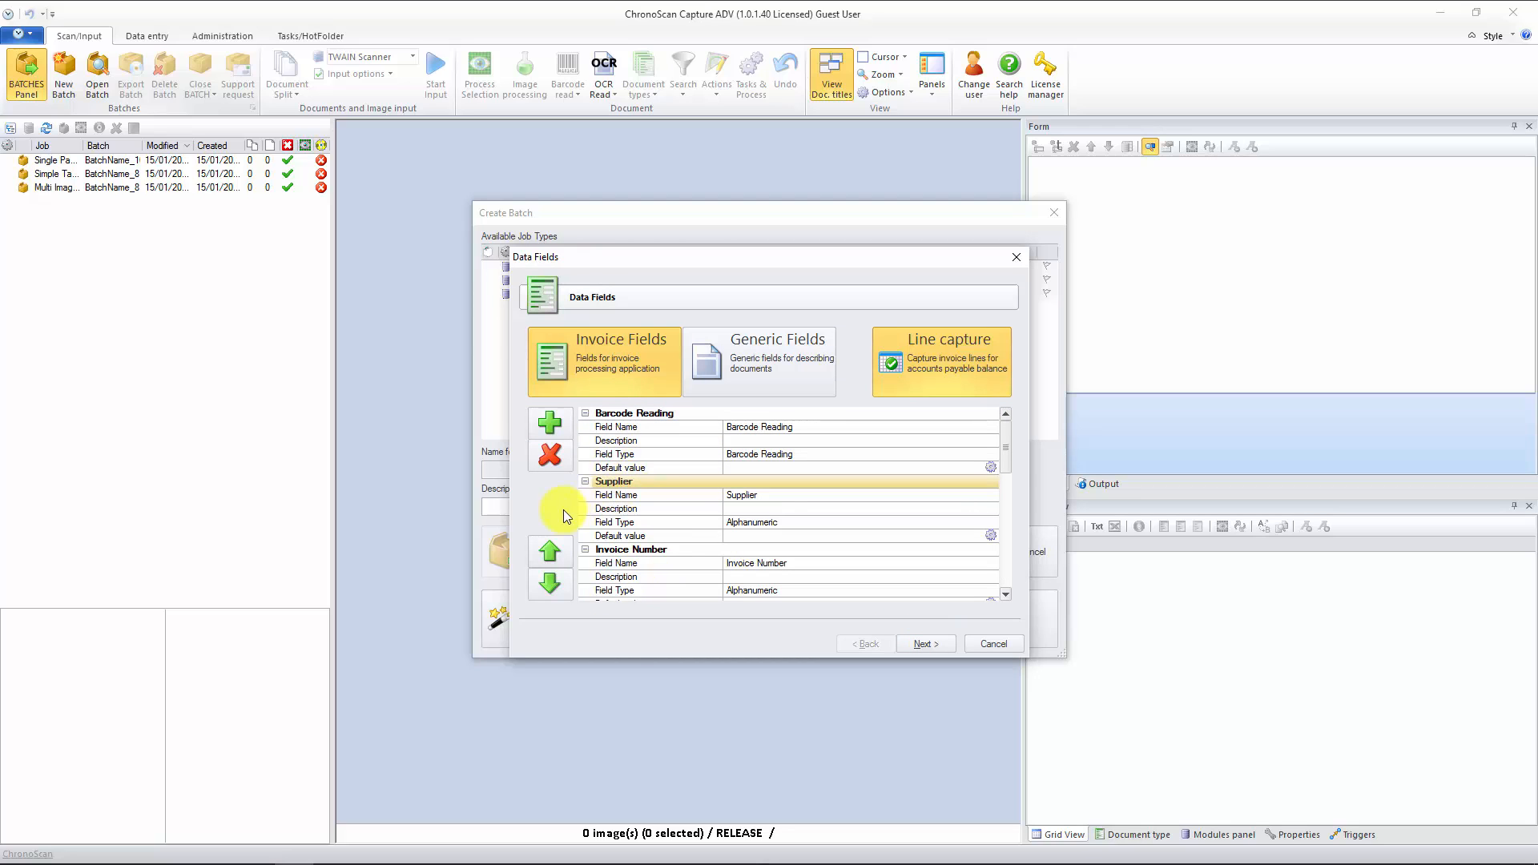
left_click(555, 462)
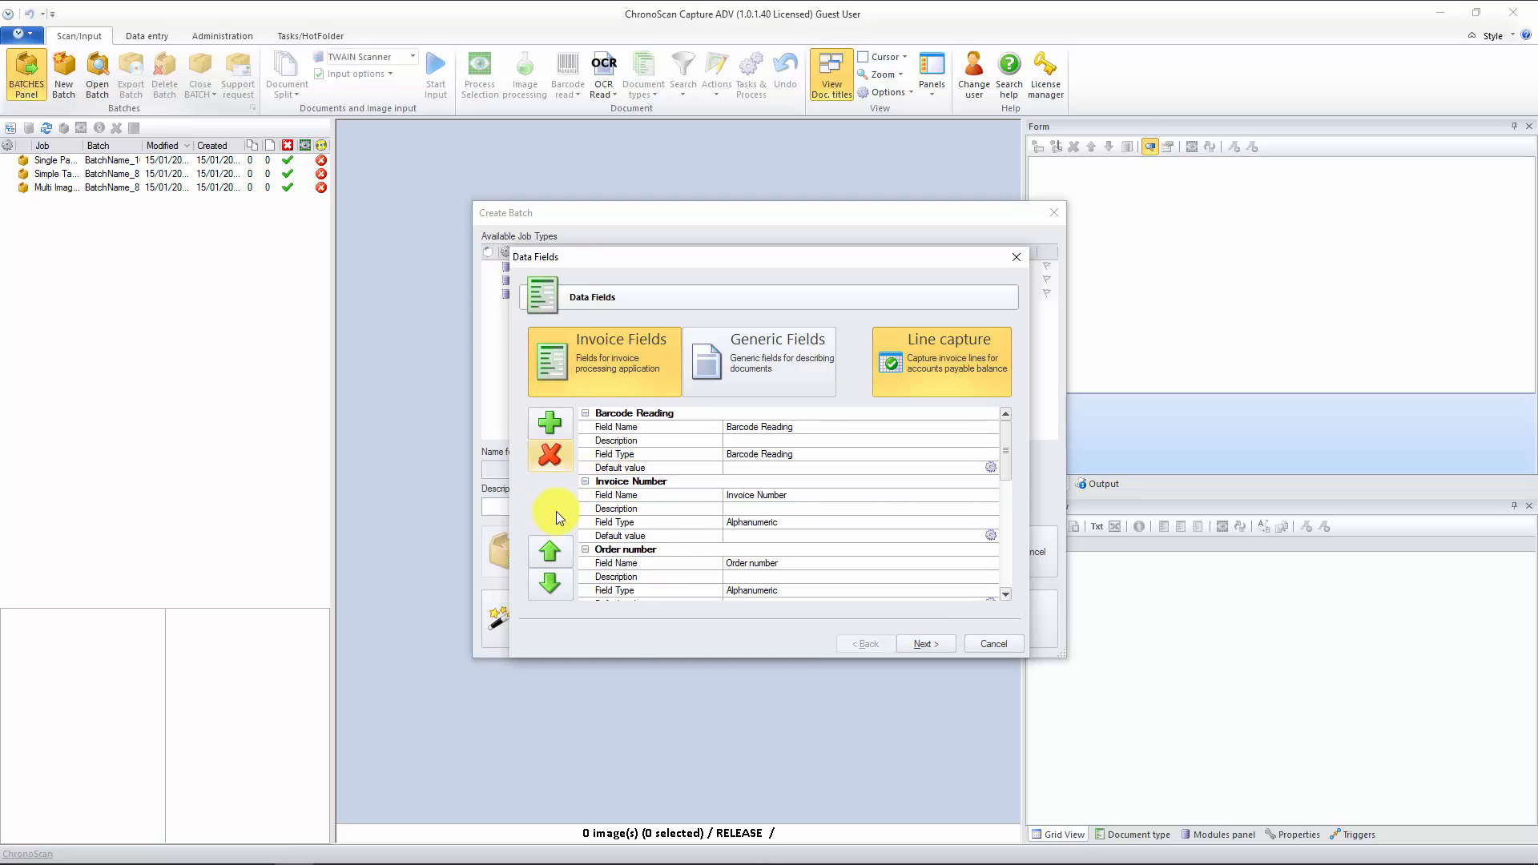
left_click(608, 550)
left_click(549, 457)
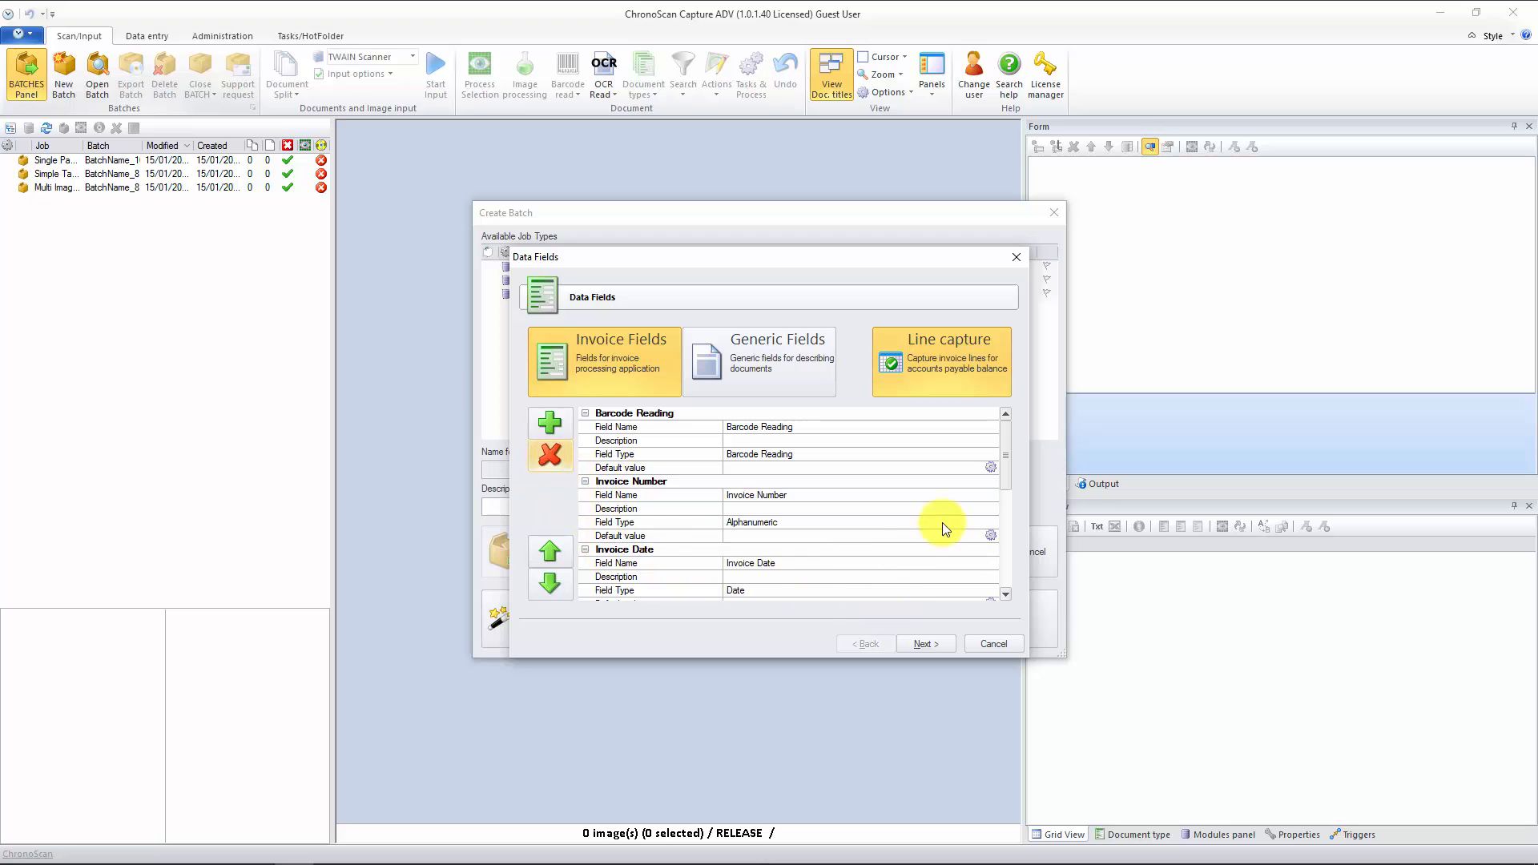
- Add a data field named Customer NIF at the end of the invoice fields
left_click_drag(1008, 460, 803, 497)
left_click(550, 426)
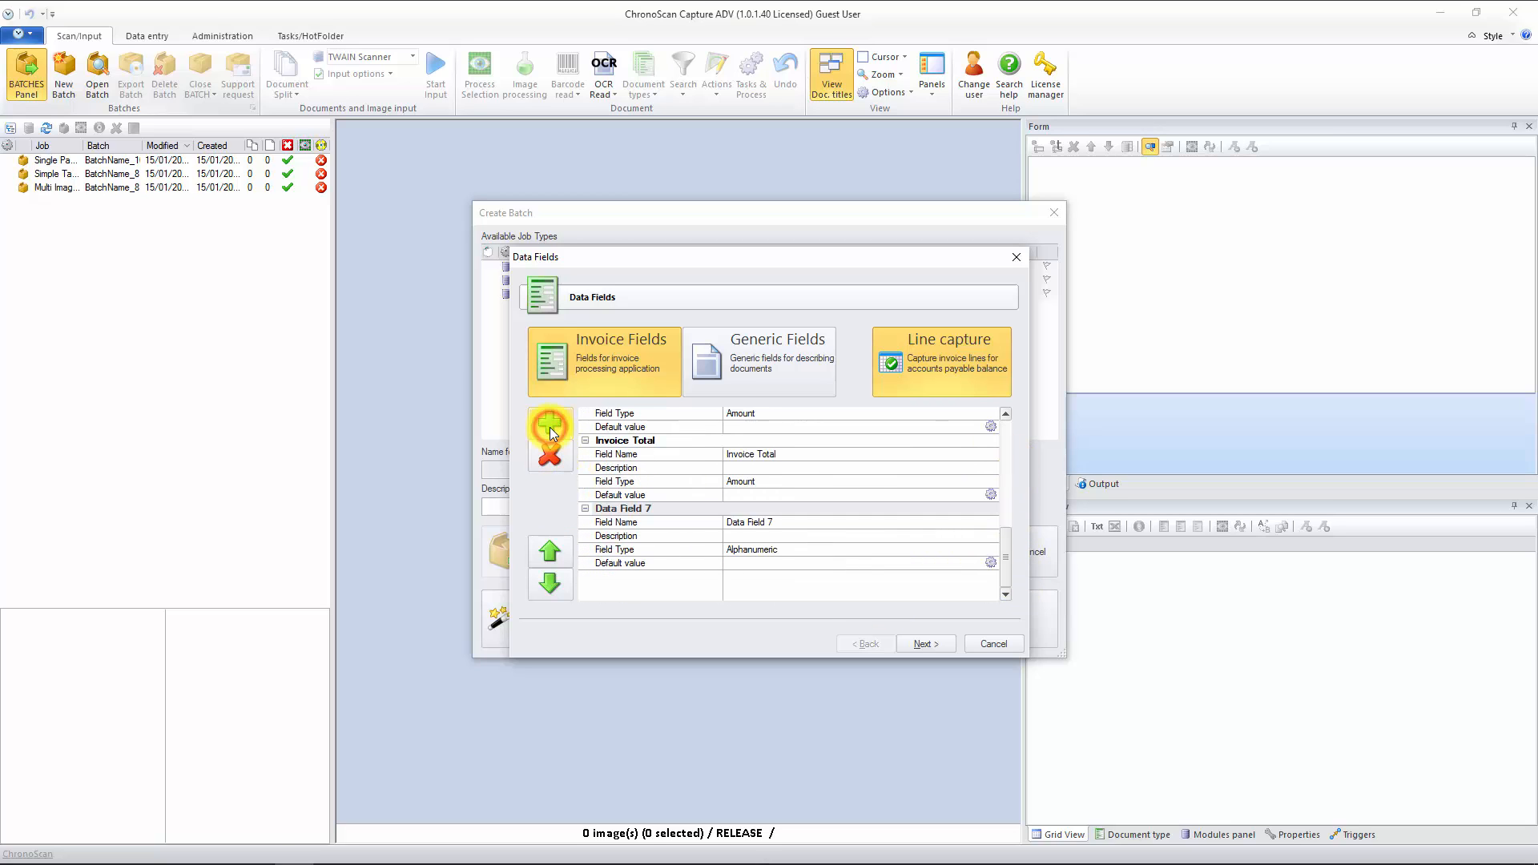
left_click(782, 522)
left_click_drag(782, 522, 658, 522)
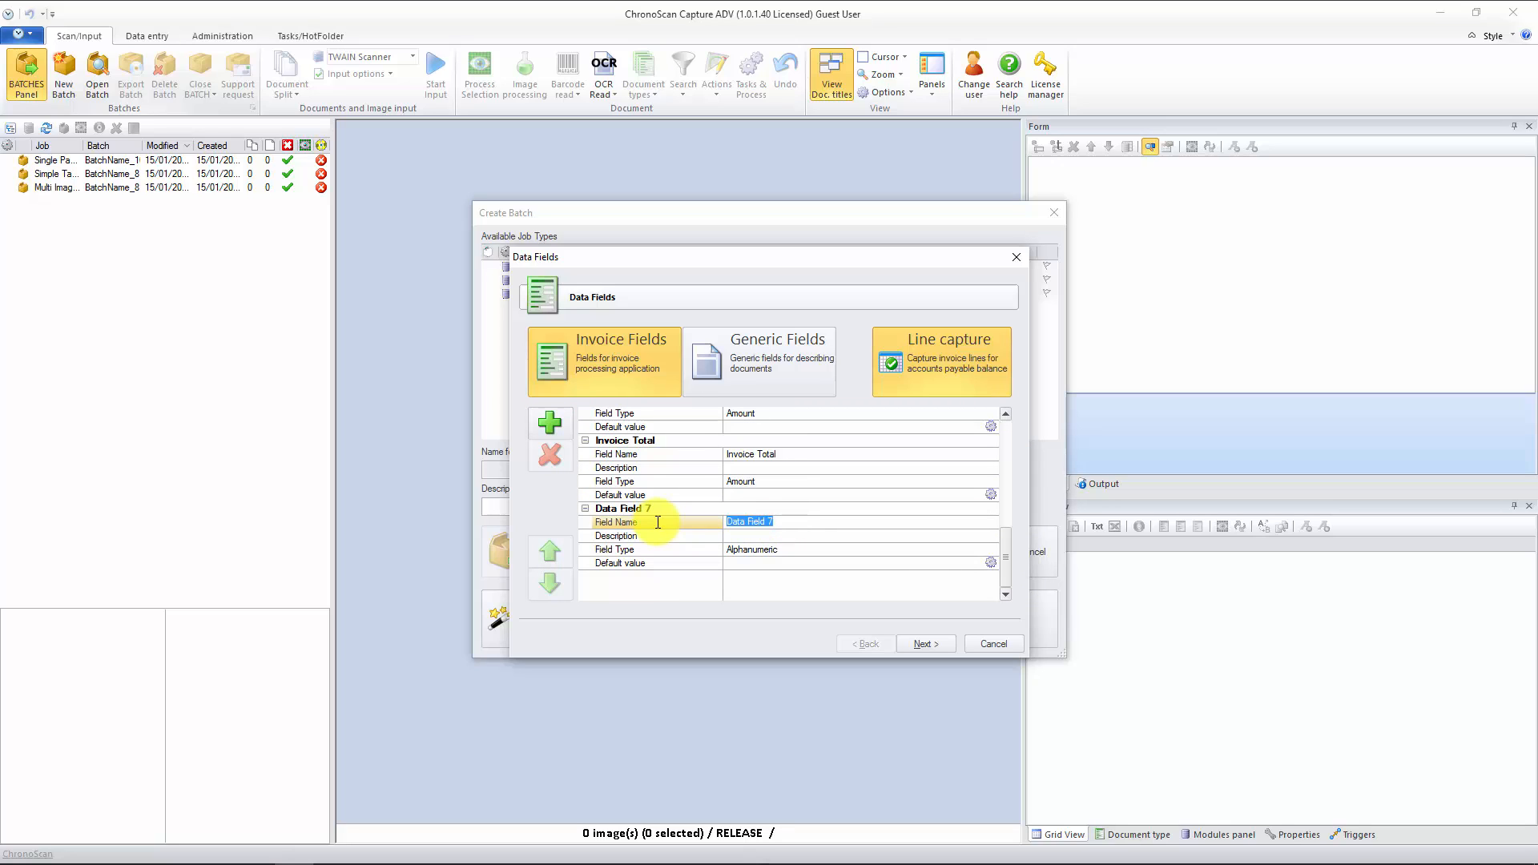
type("NI")
type("Customer")
- Keep Disk as the documents output and PDF File as the output format, and finish the job wizard
left_click(925, 643)
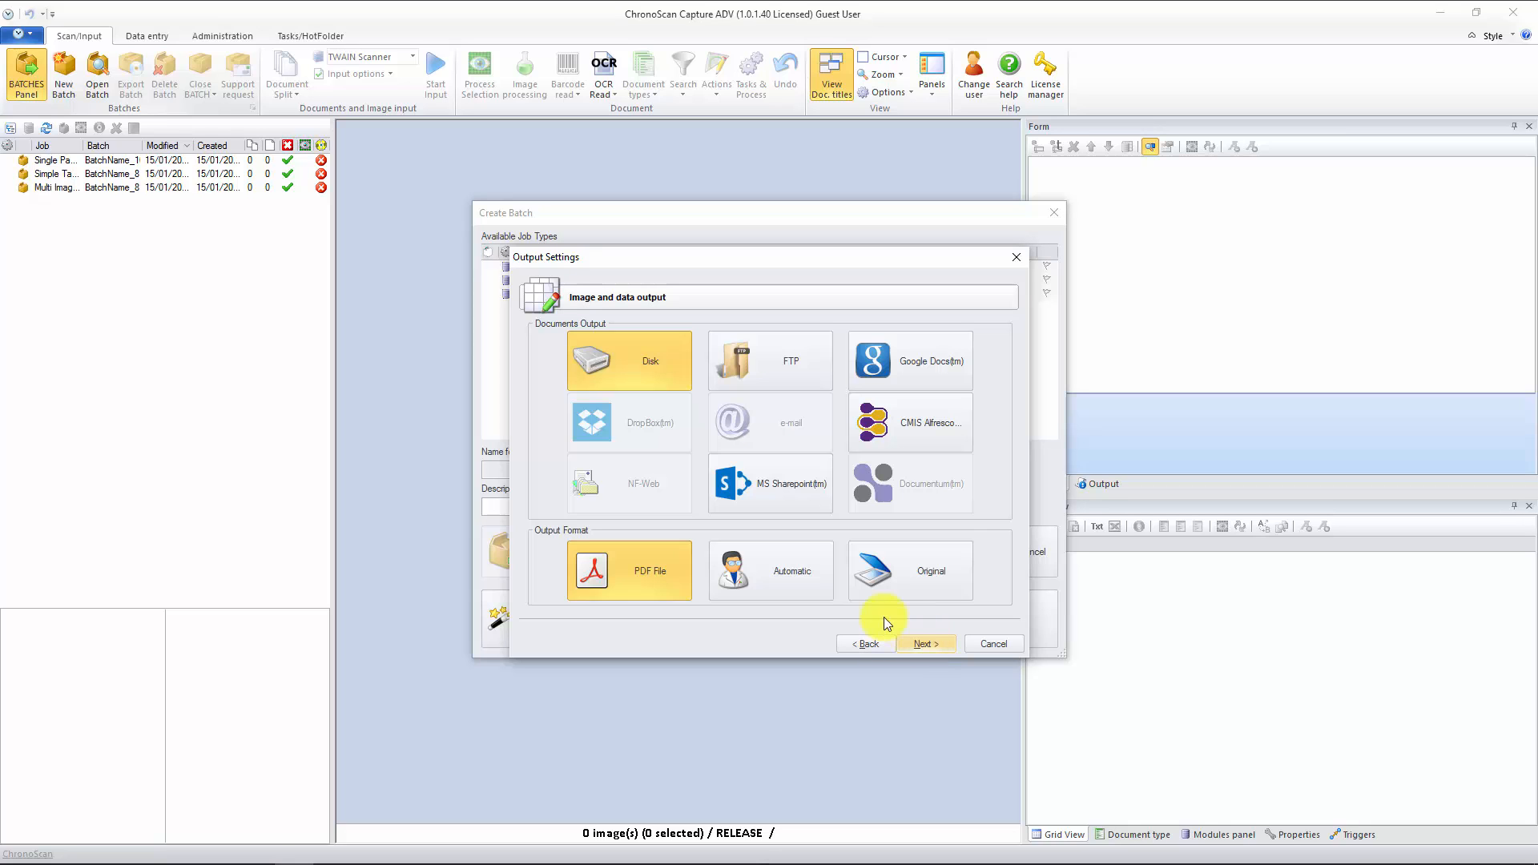
left_click(930, 645)
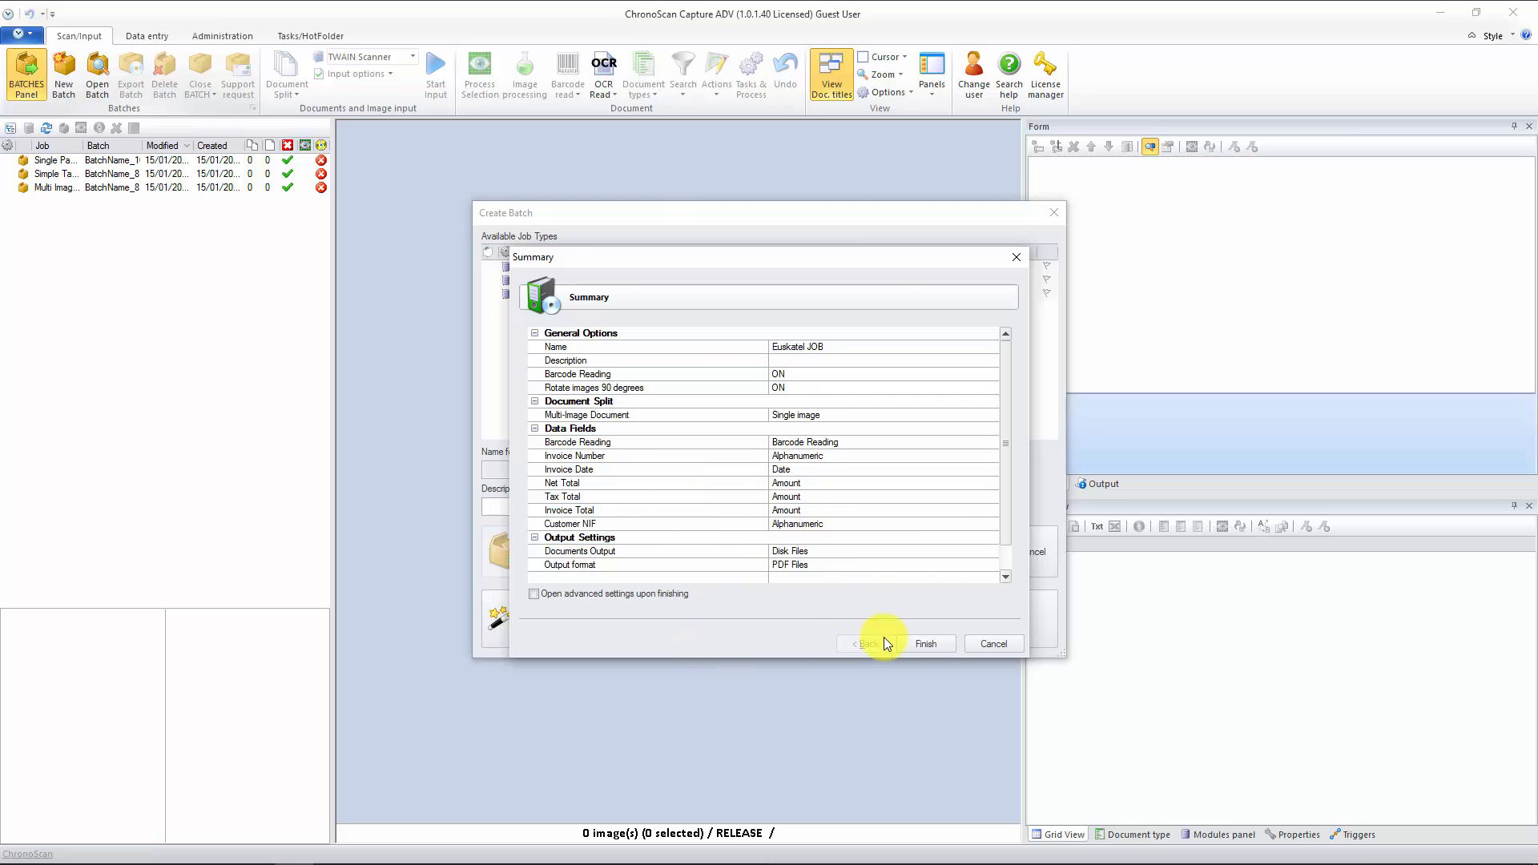
left_click(927, 644)
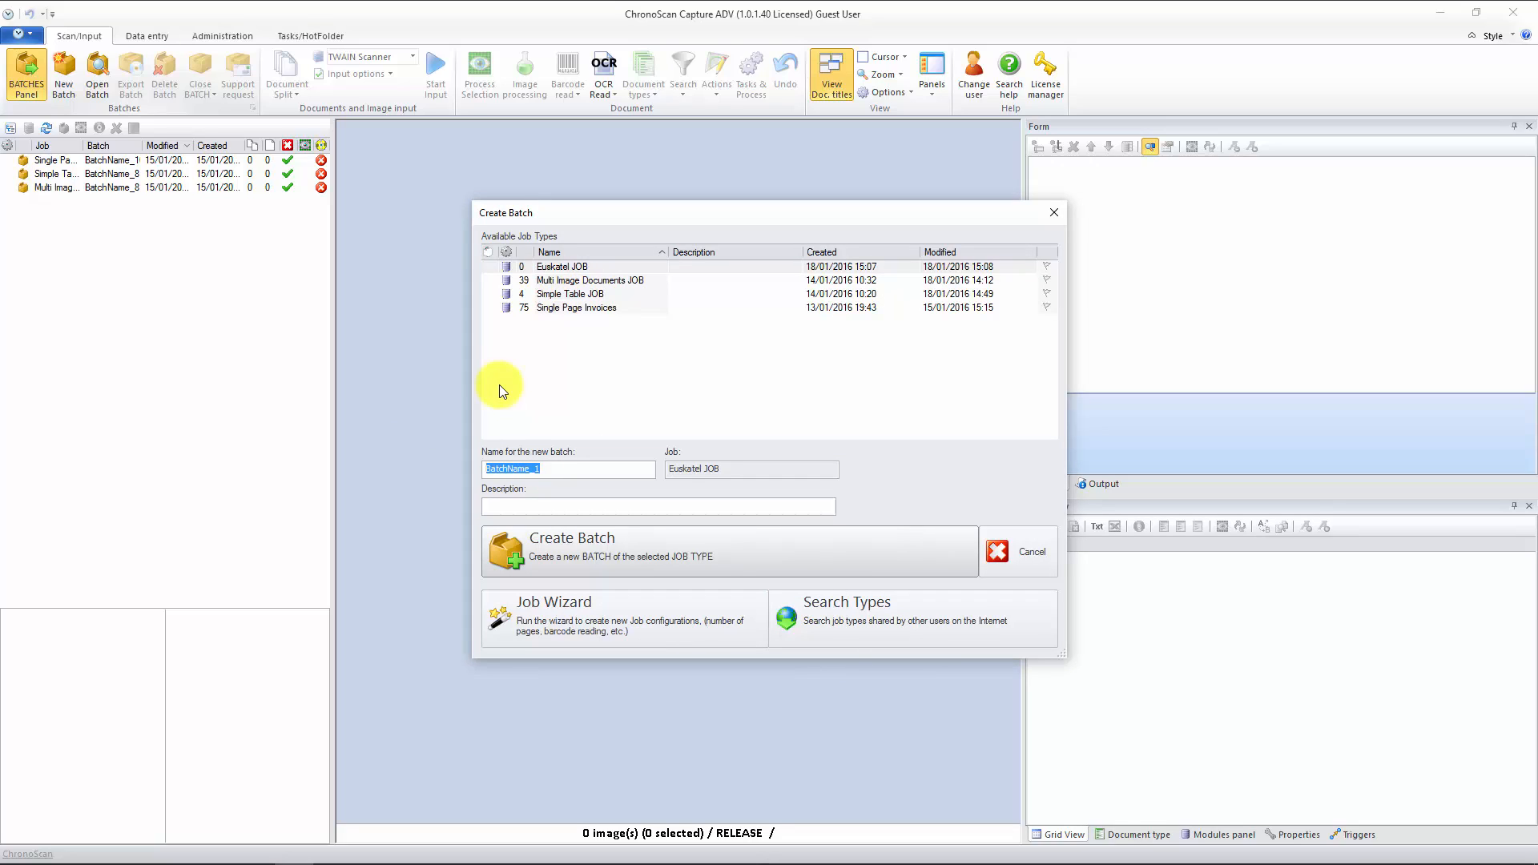
- Create a new batch of Euskatel JOB named HF Setup BATCH
type("Setup BATCH")
key("Home")
type("HF")
left_click(559, 553)
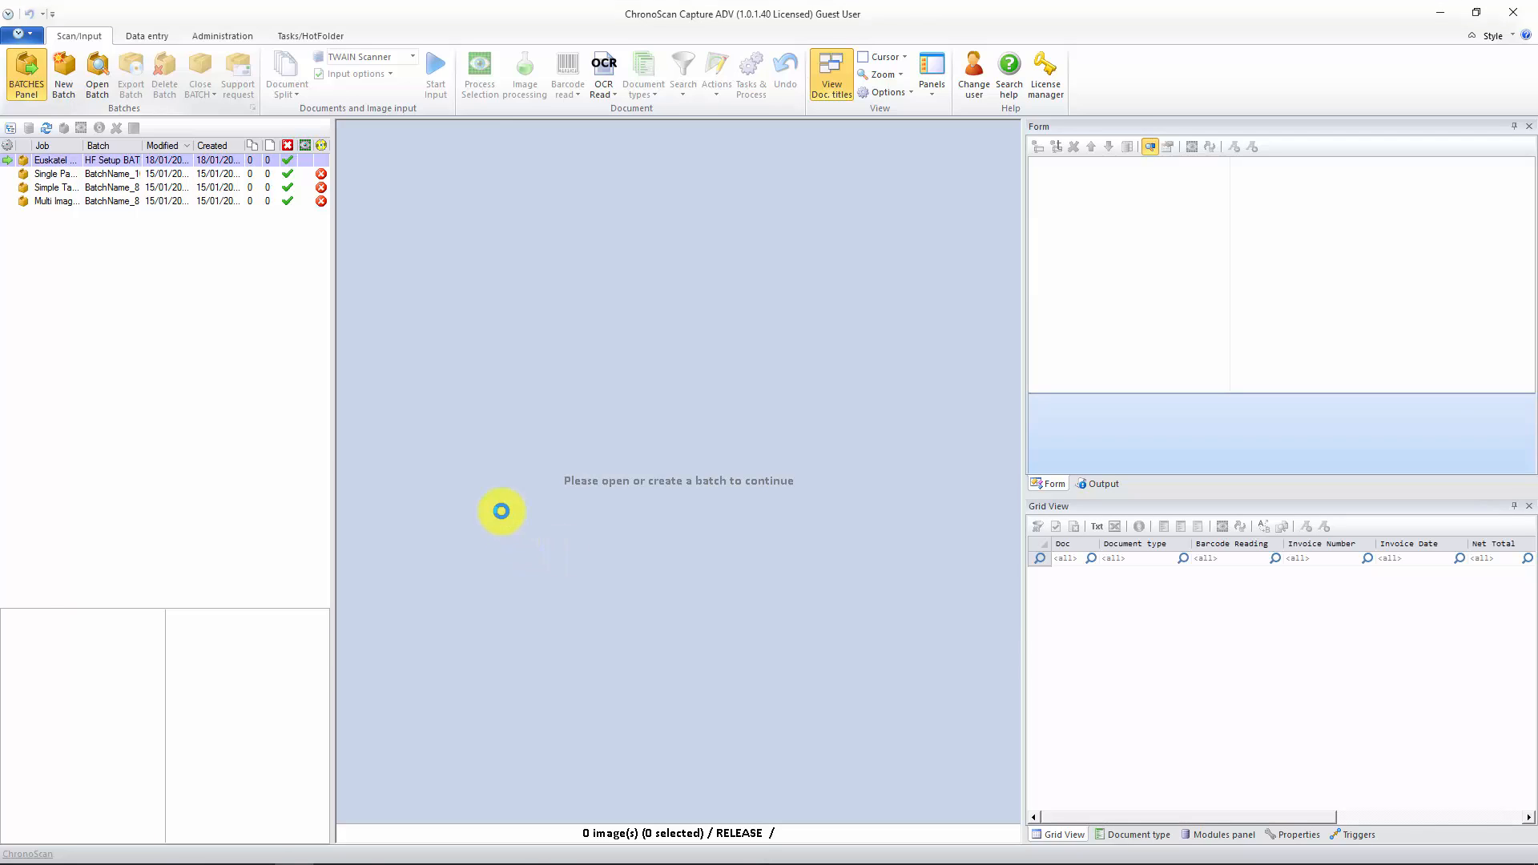
- Bring euskaltel_prueba1.pdf from the Euskatel Invoices folder in File Explorer into the open batch
left_click(97, 849)
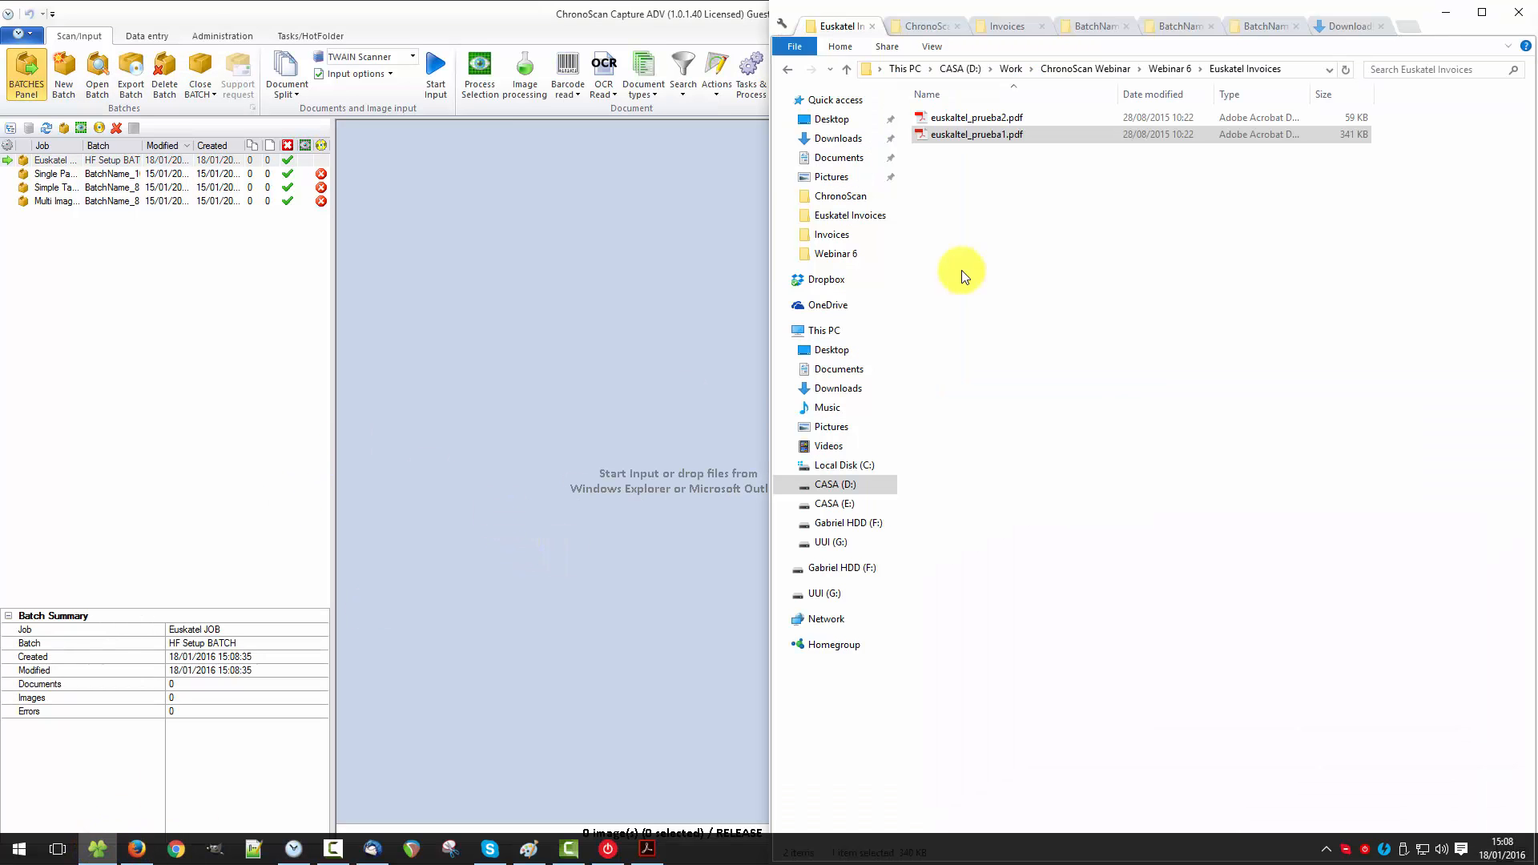
left_click_drag(1040, 191, 609, 357)
left_click(805, 476)
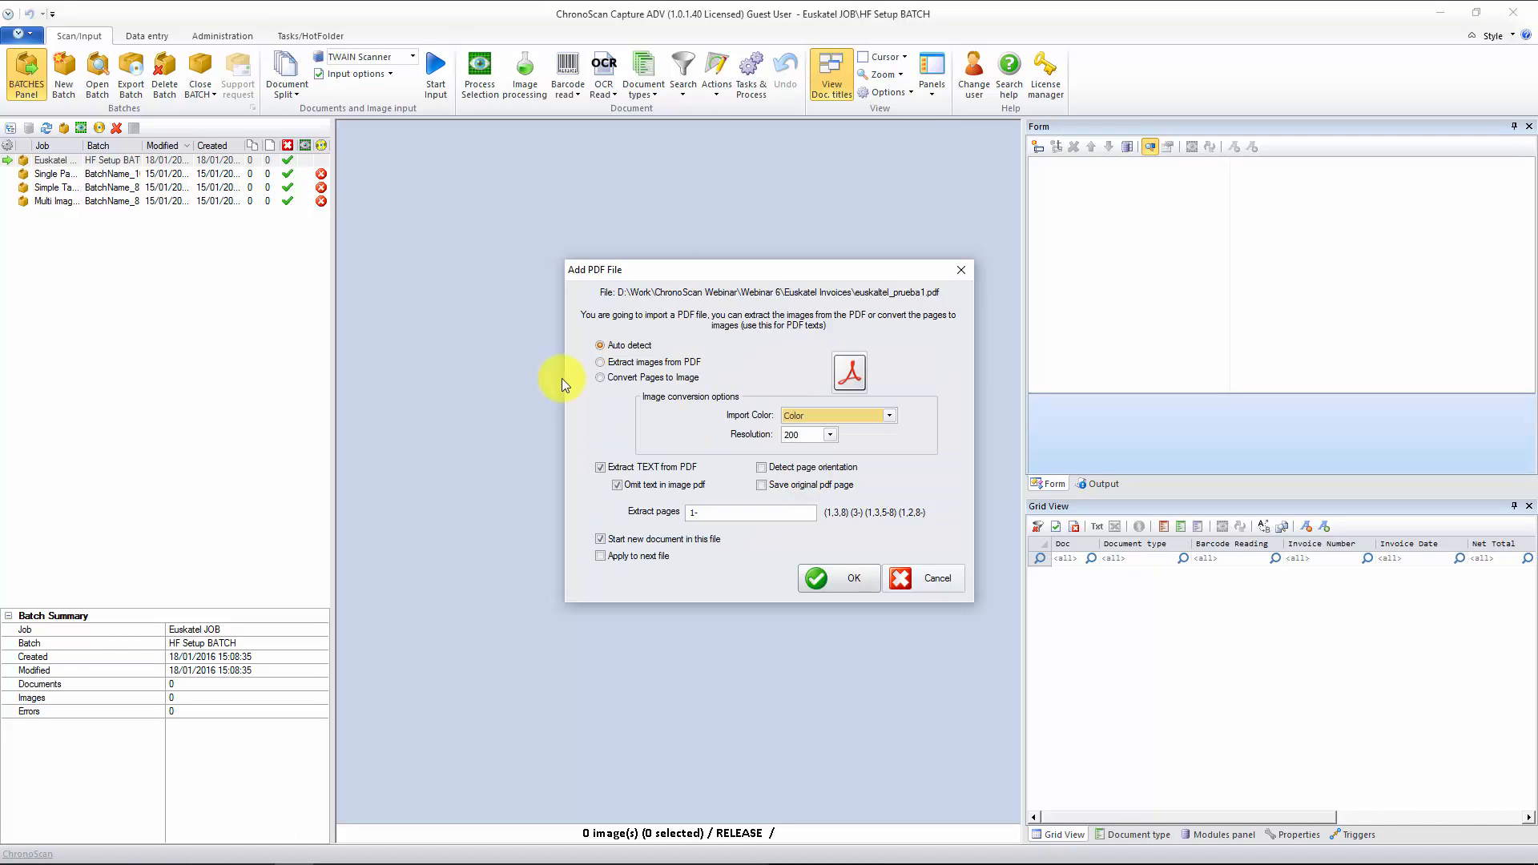
- Import the invoice PDFs at a resolution of 300, applying the same import settings to the next file
left_click(830, 434)
left_click(801, 487)
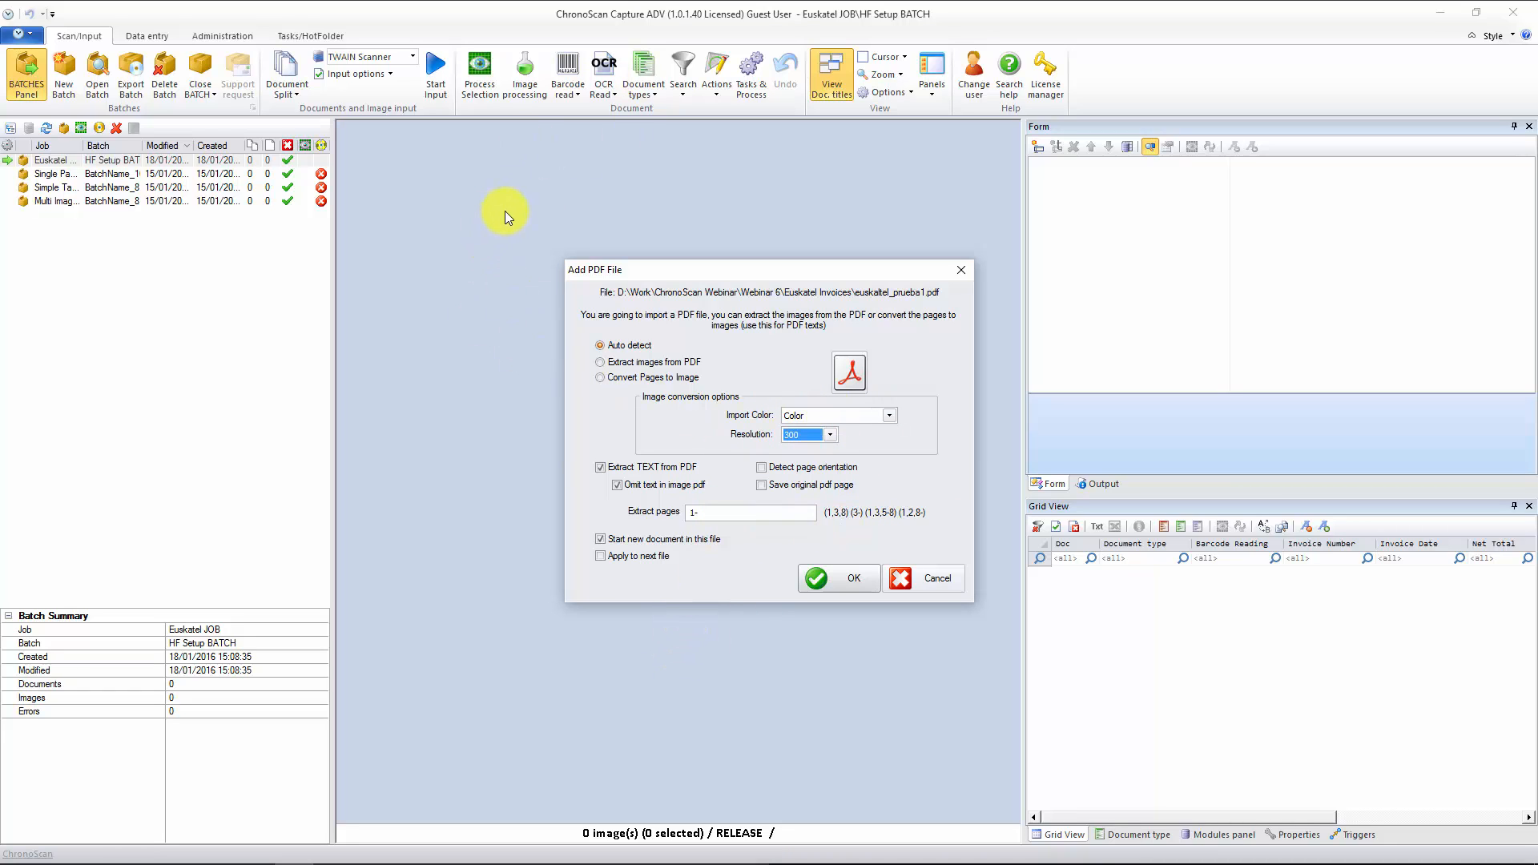
left_click(833, 435)
left_click(792, 492)
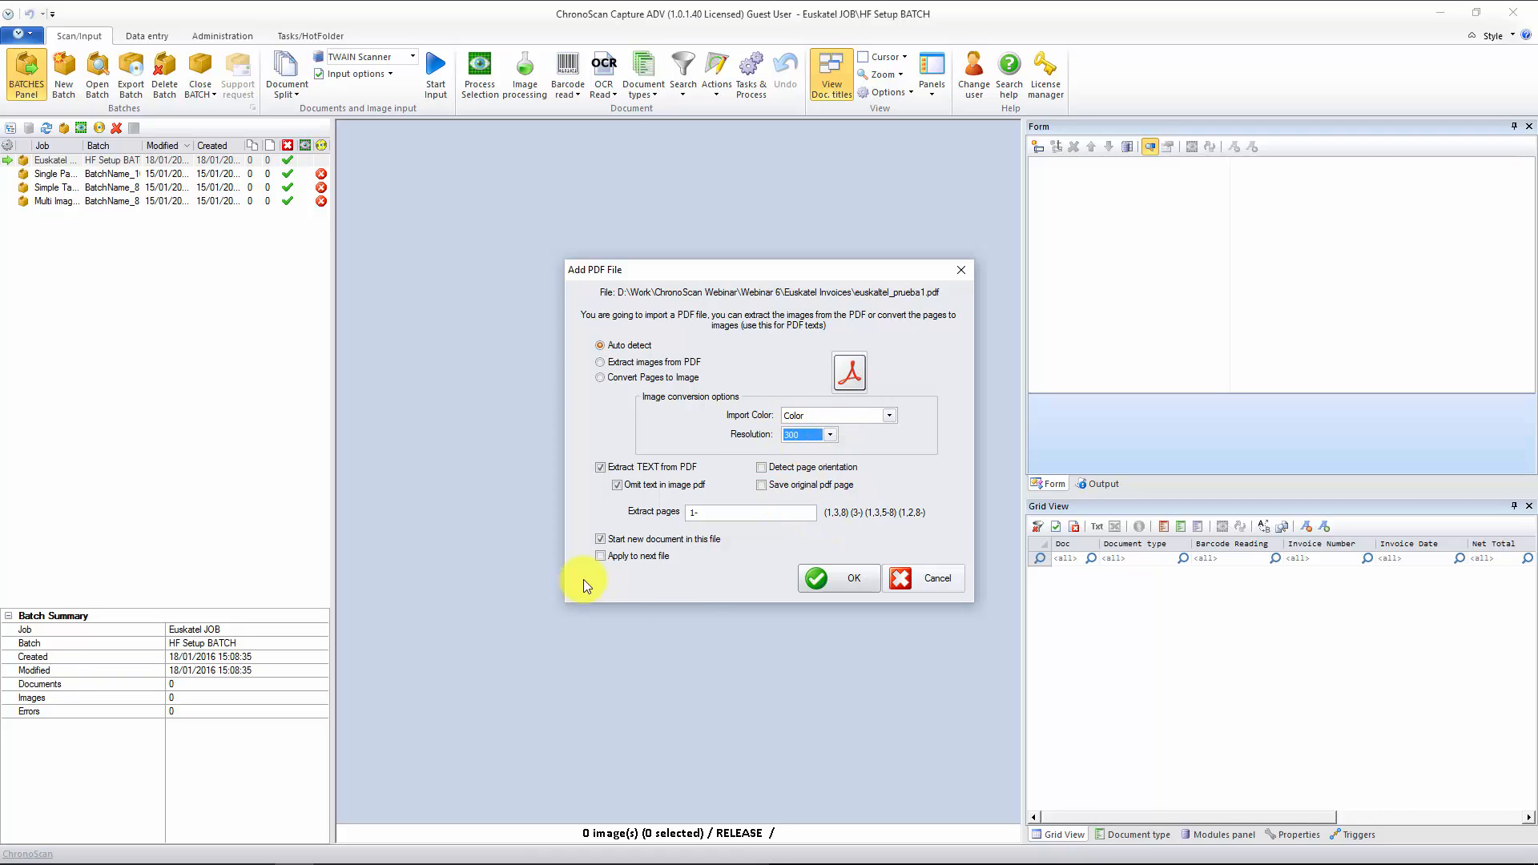
left_click(606, 556)
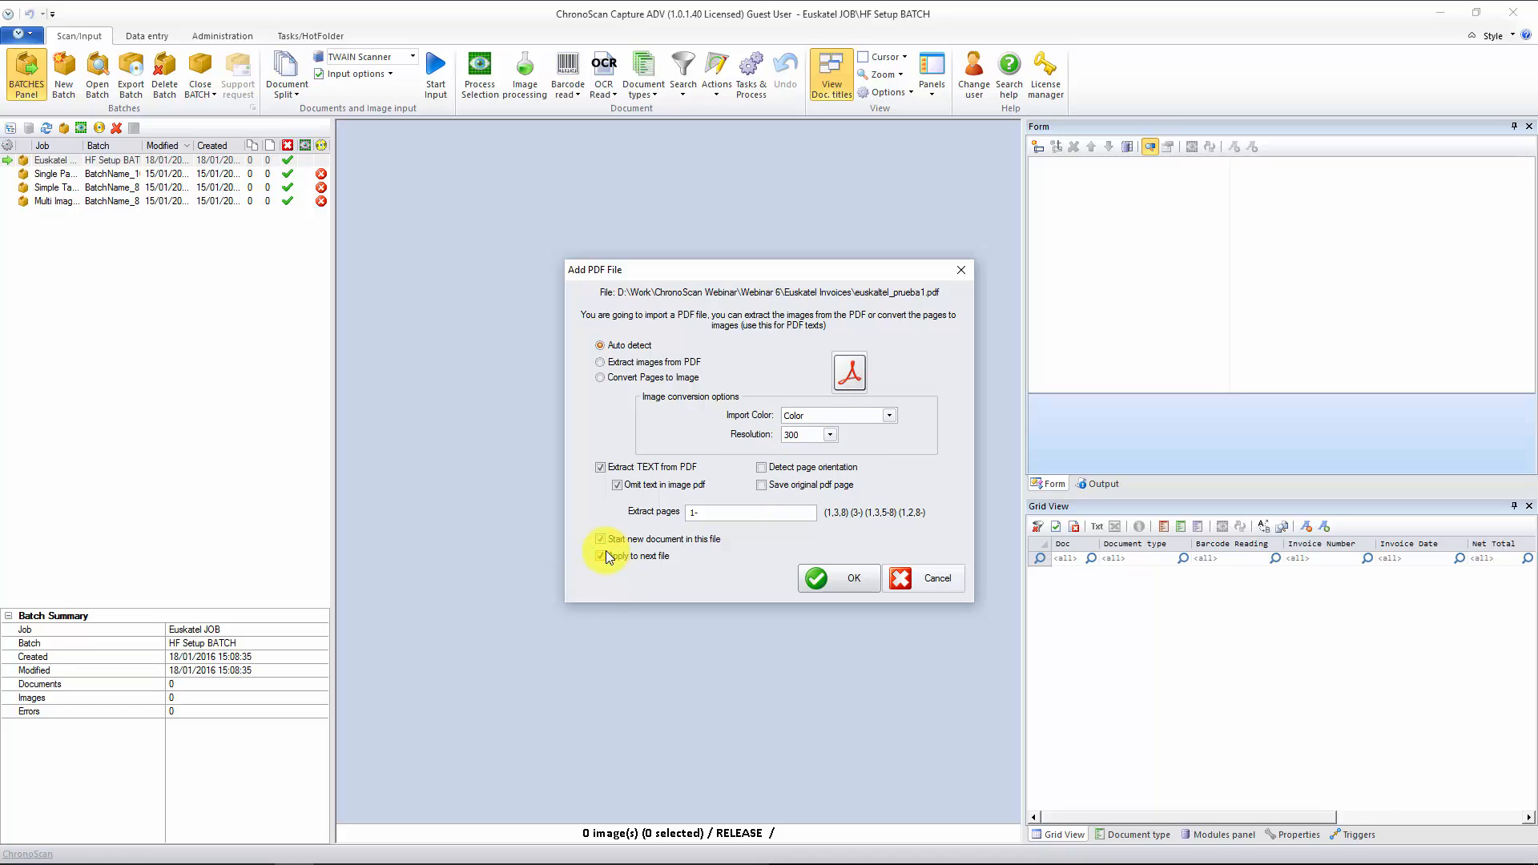
left_click(843, 576)
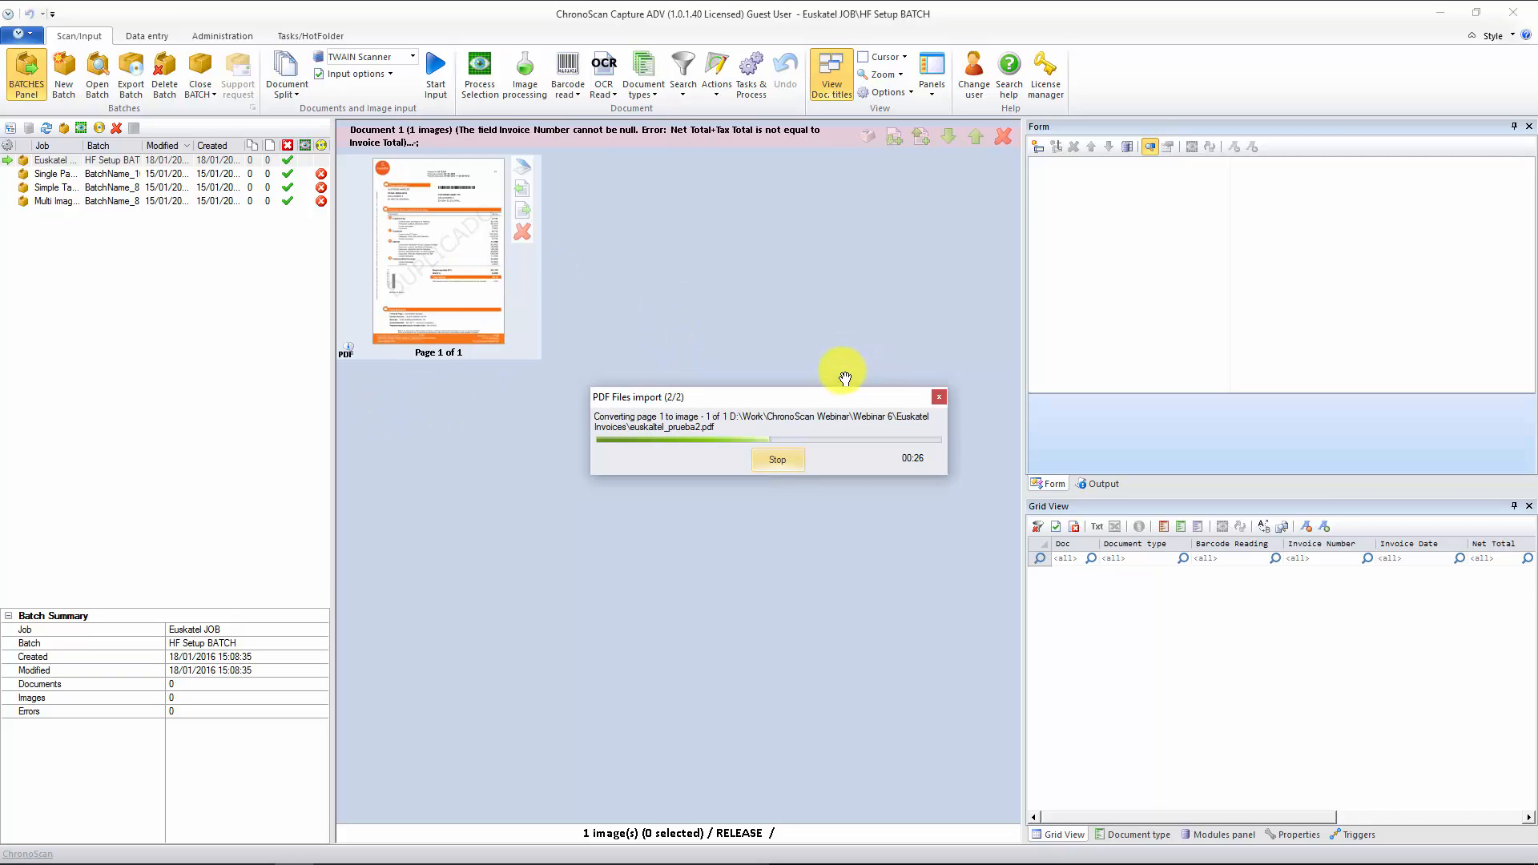
- Open the invoice of Document 1 for data entry and bring its full page into view
left_click(447, 257)
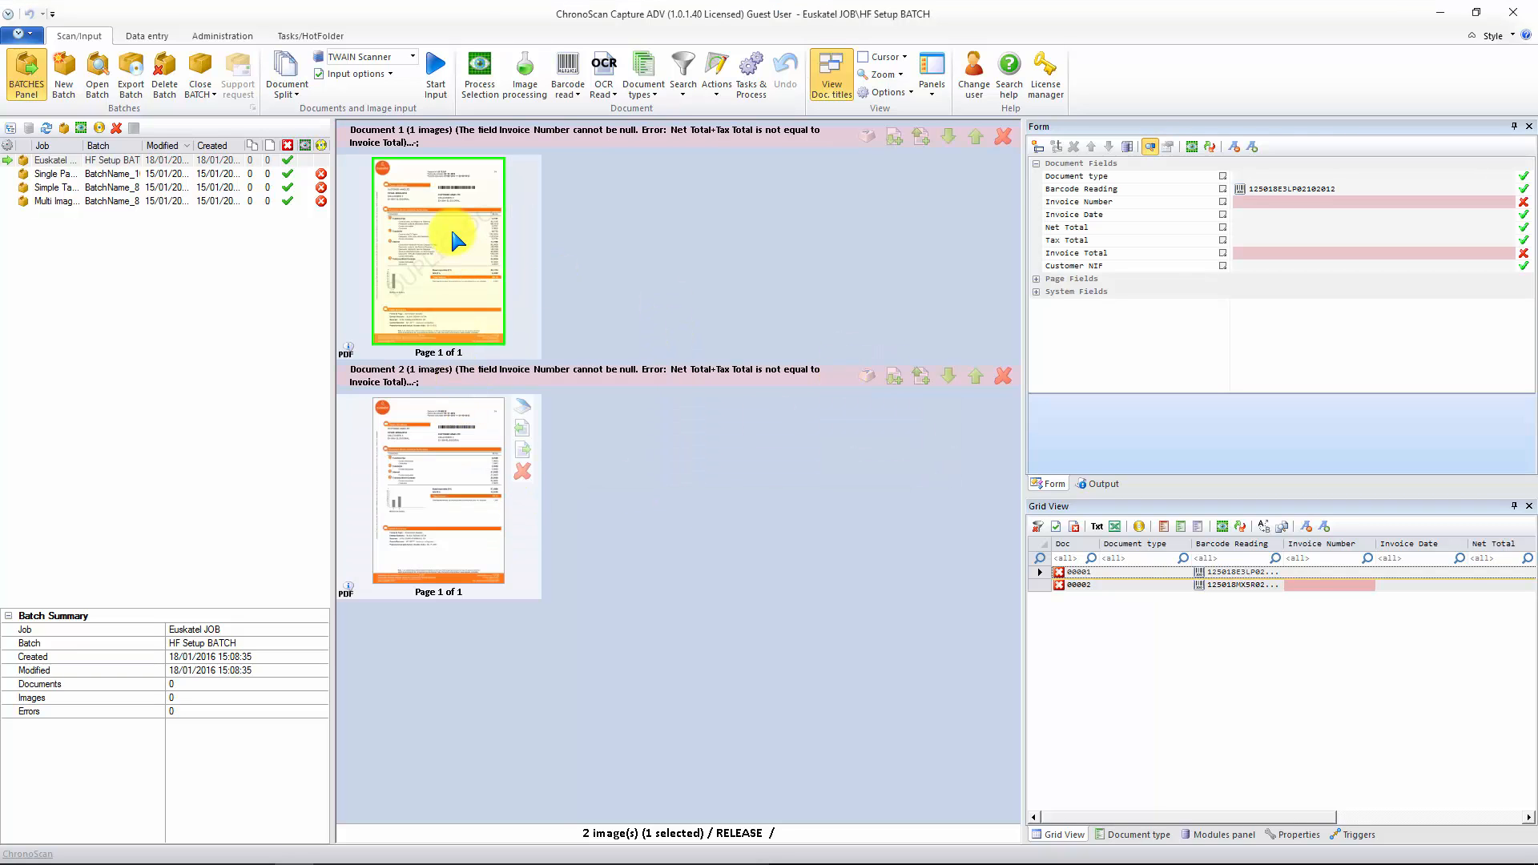
double_click(457, 241)
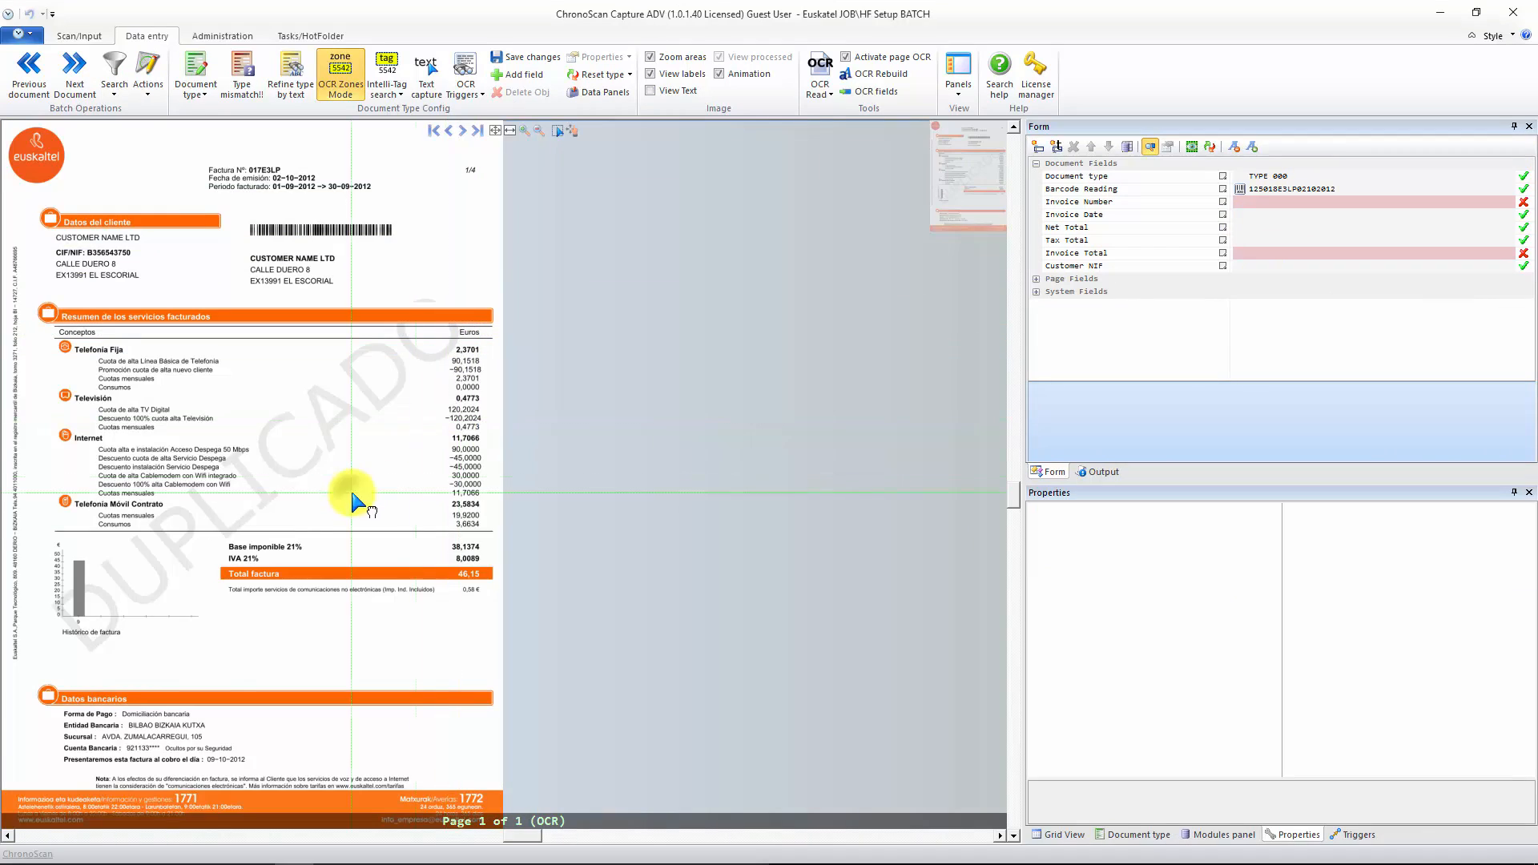
left_click_drag(353, 501, 513, 431)
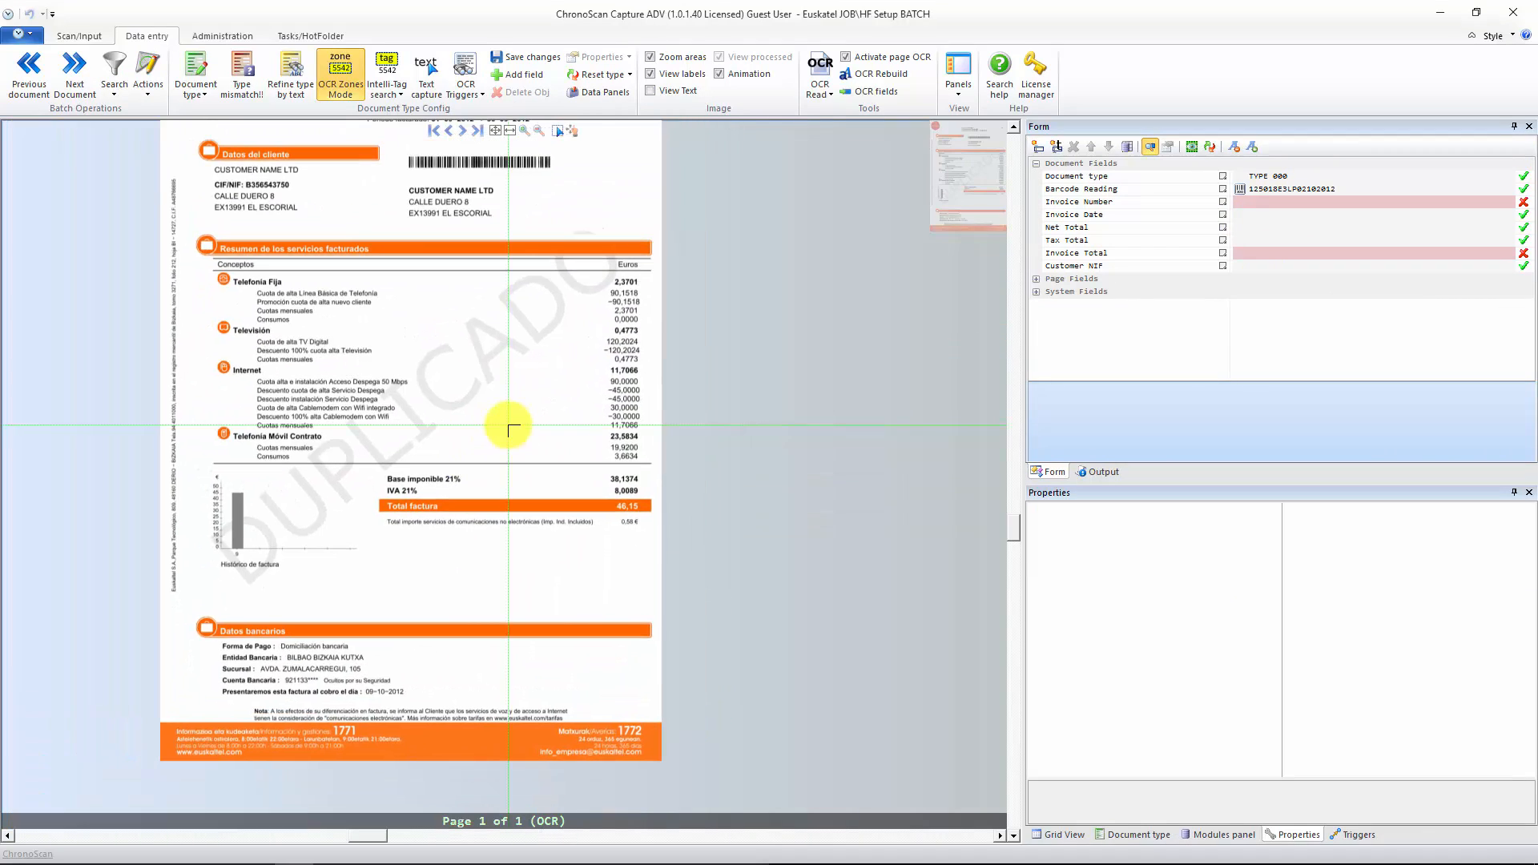
left_click_drag(508, 309, 550, 354)
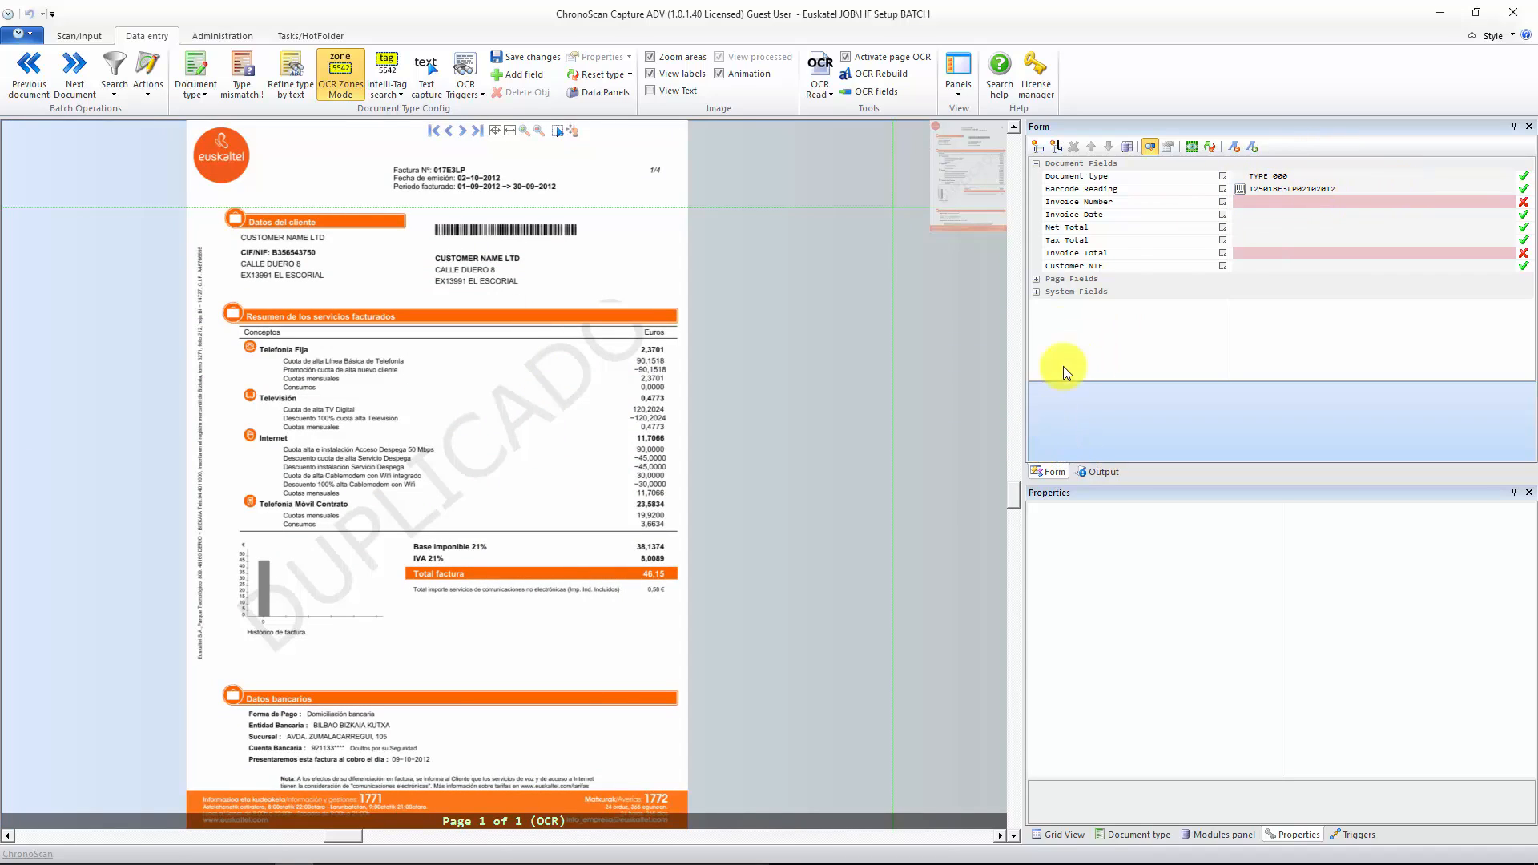
- Move the Customer NIF field up so it sits directly above Invoice Number in the document fields
left_click(1075, 267)
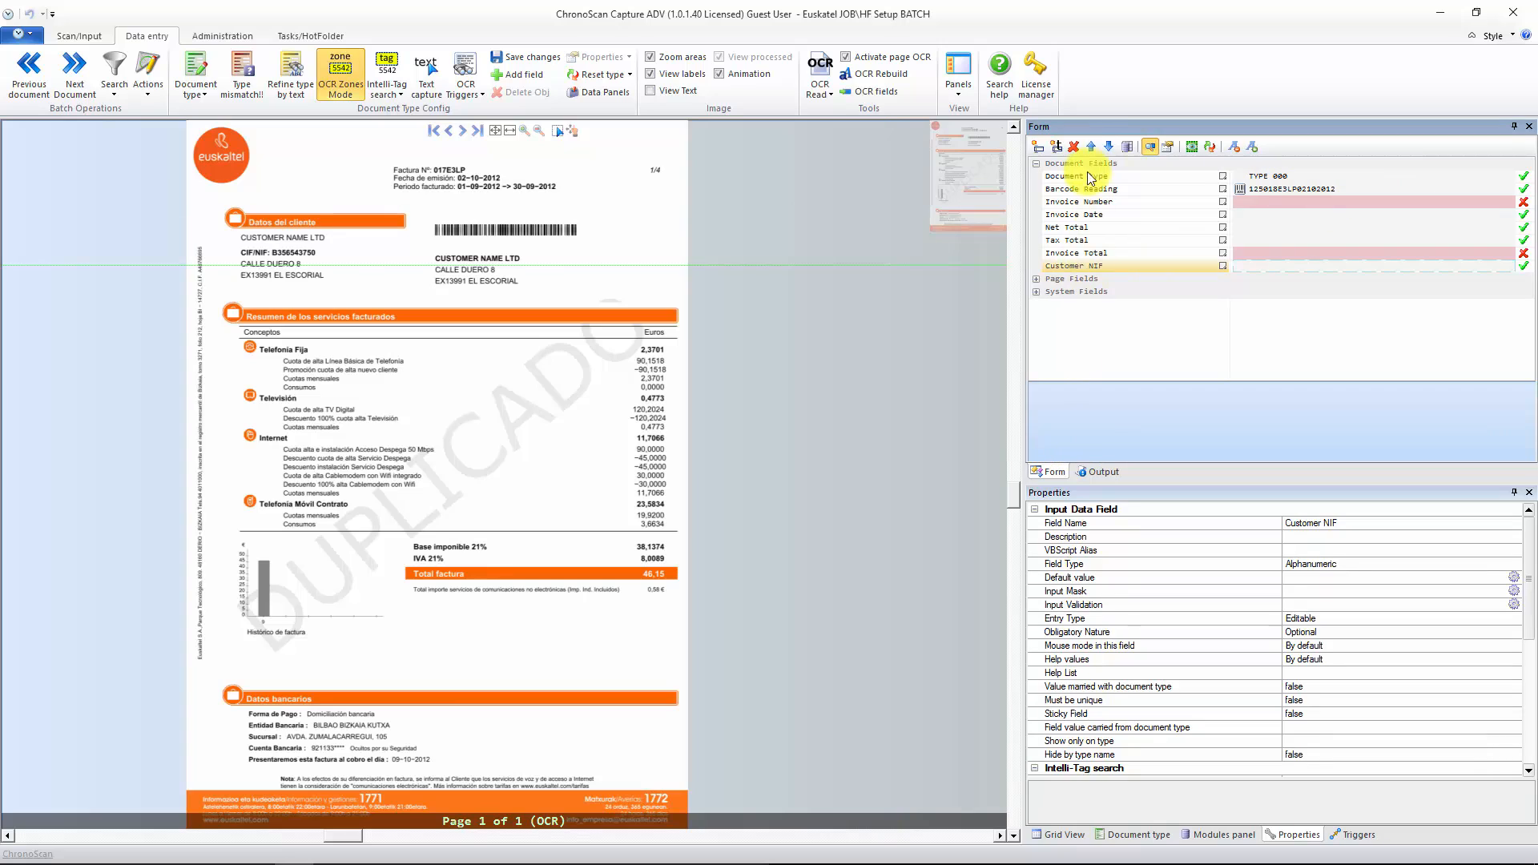
left_click(1091, 146)
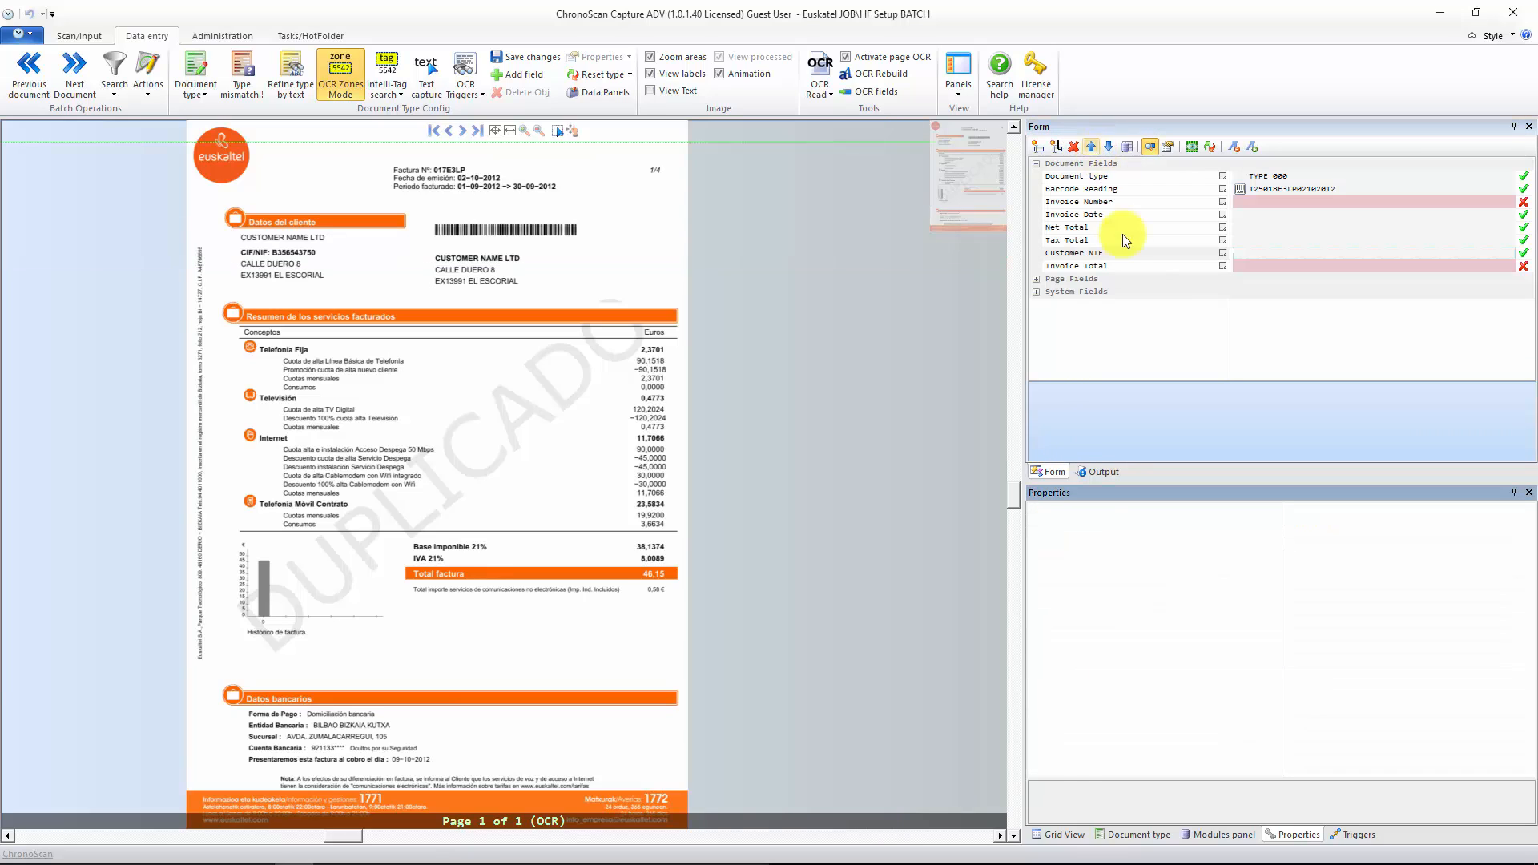
left_click(1105, 252)
left_click(1091, 147)
left_click(1093, 148)
left_click(1093, 147)
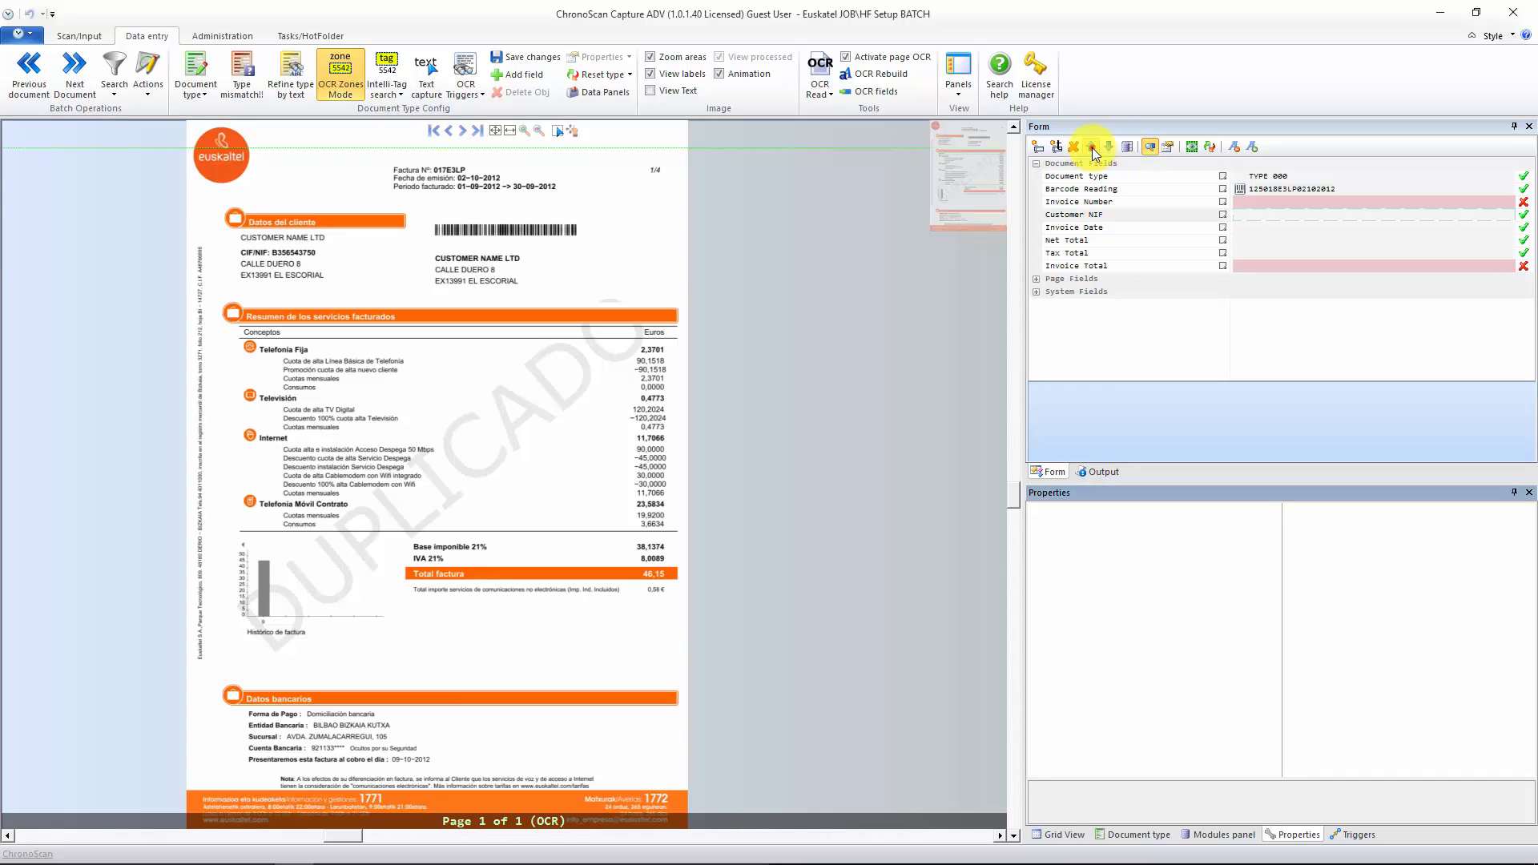
left_click(1093, 148)
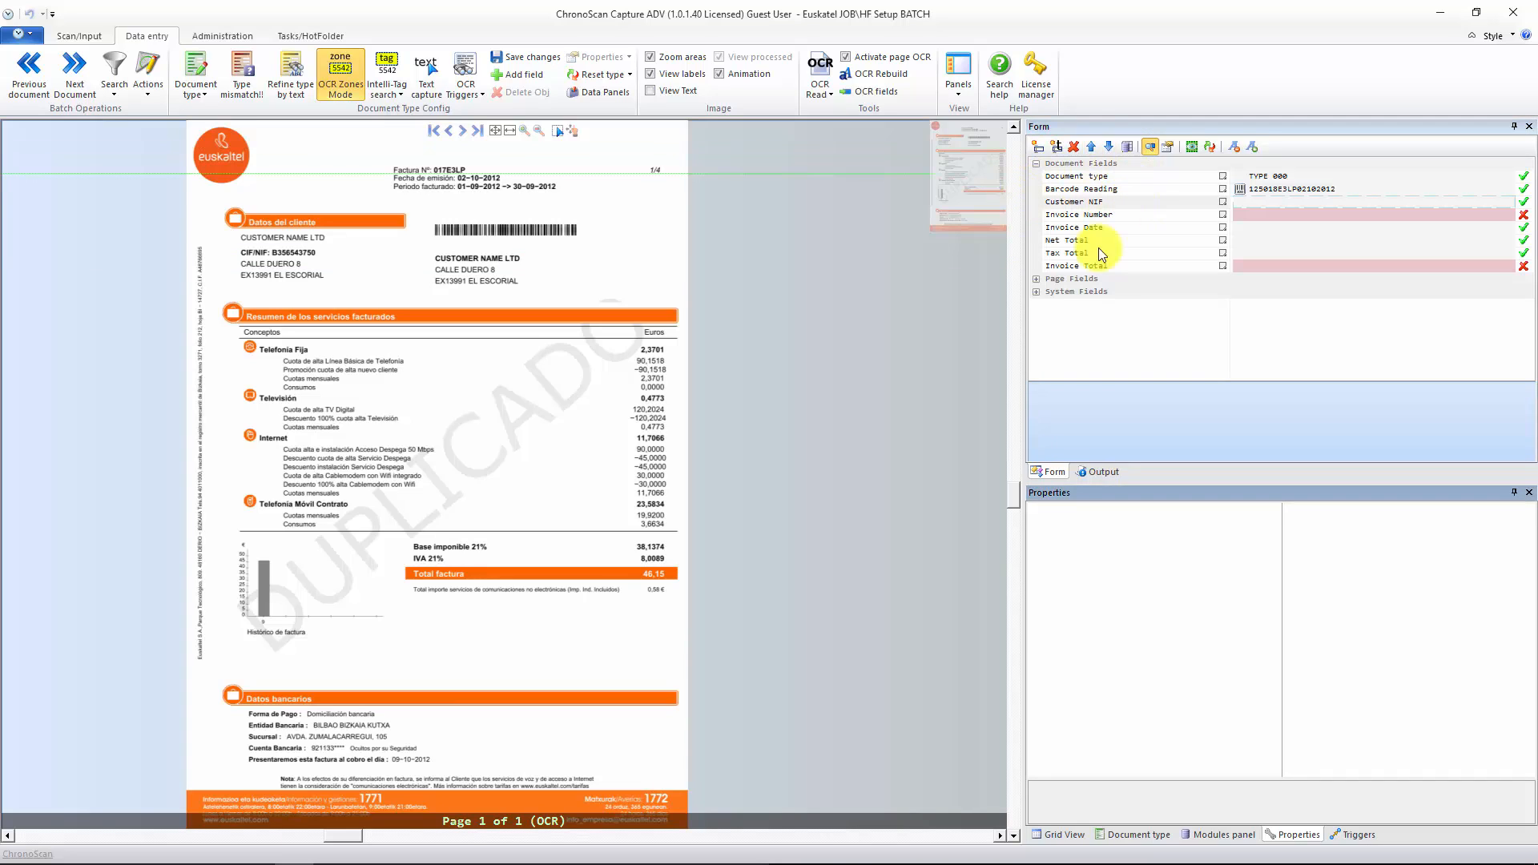
- Link the CIF/NIF: label on the invoice to the Customer NIF field, creating a new Intelli-Tag list named Customer NIF
left_click_drag(481, 326, 597, 401)
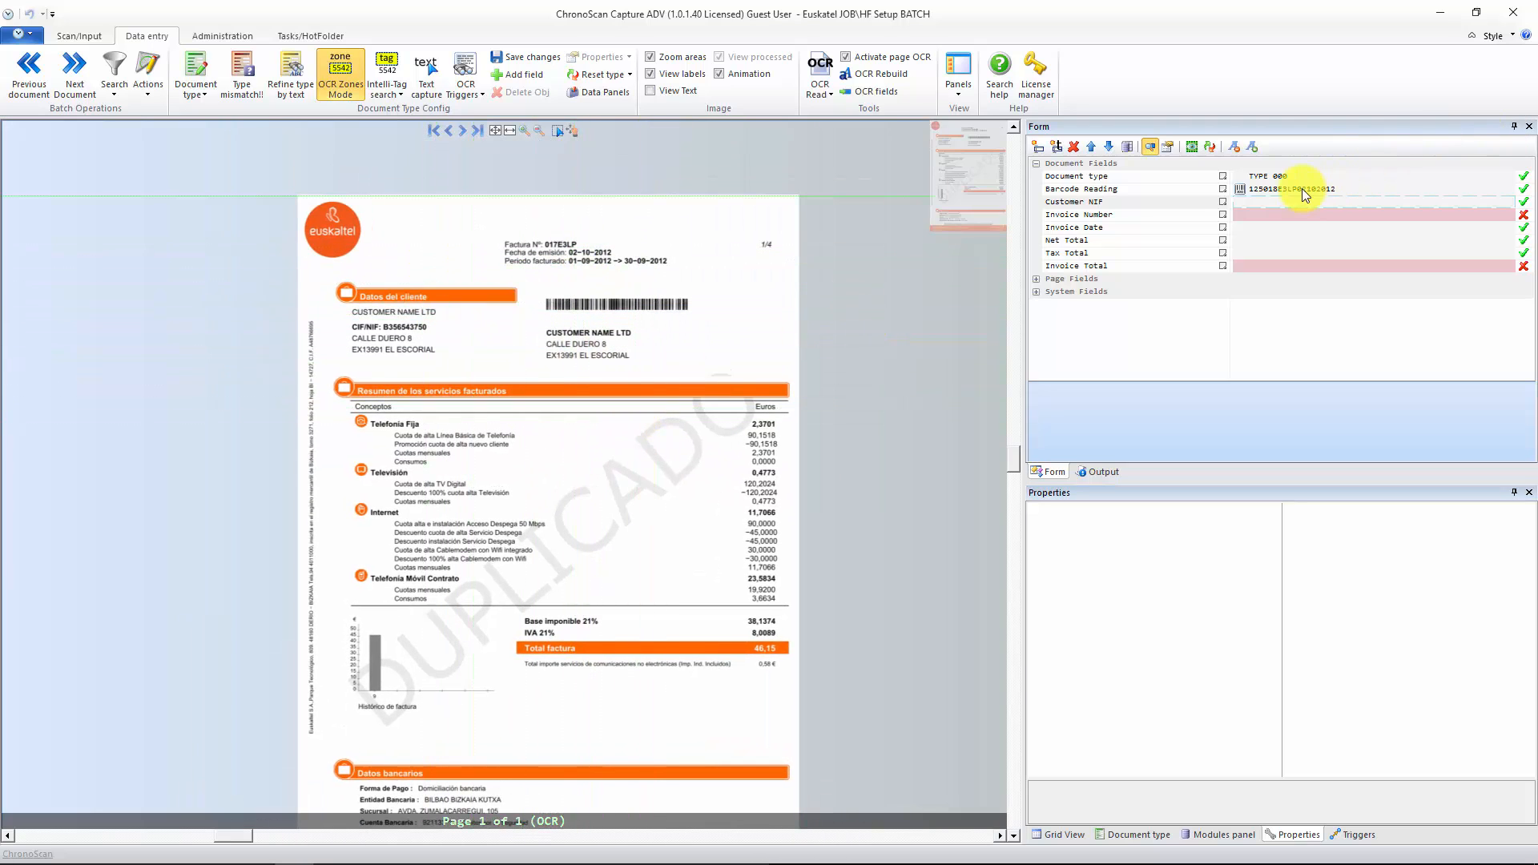
left_click(1253, 201)
scroll(364, 351, "up", 5)
scroll(365, 351, "down", 2)
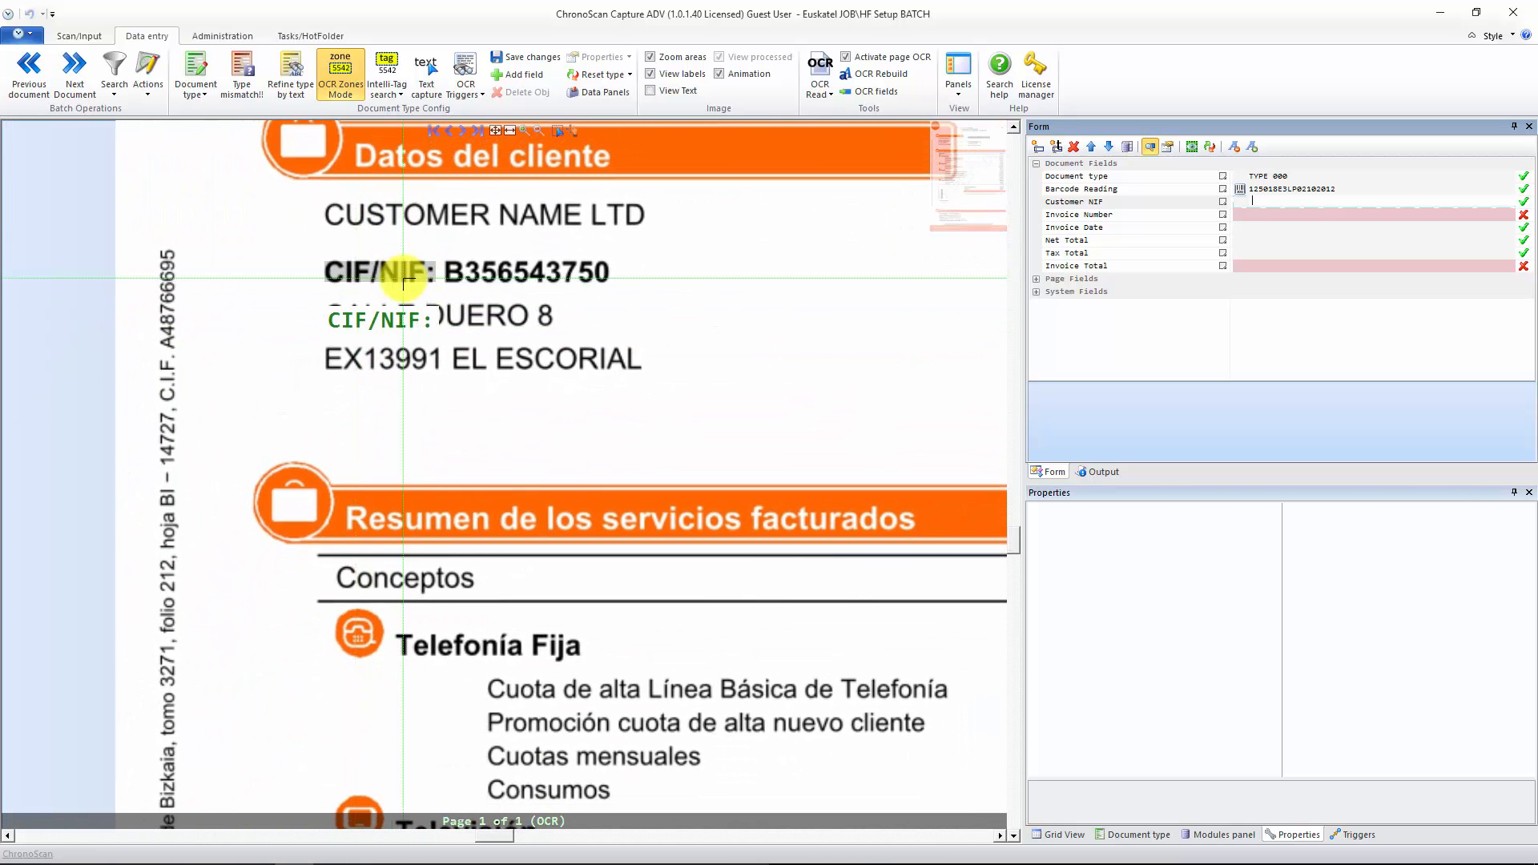
left_click(387, 66)
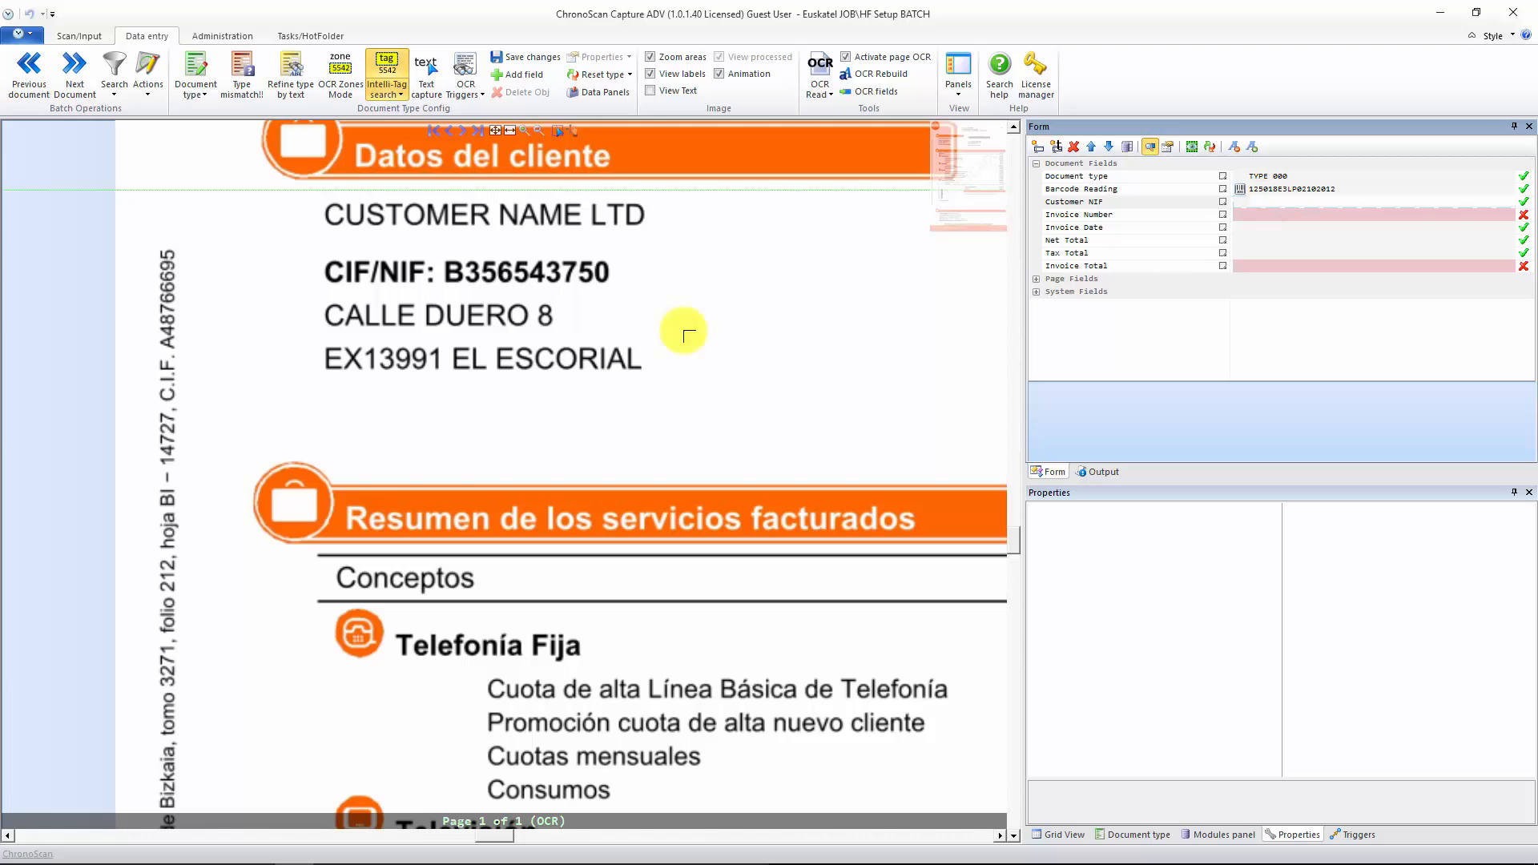
left_click_drag(313, 239, 431, 291)
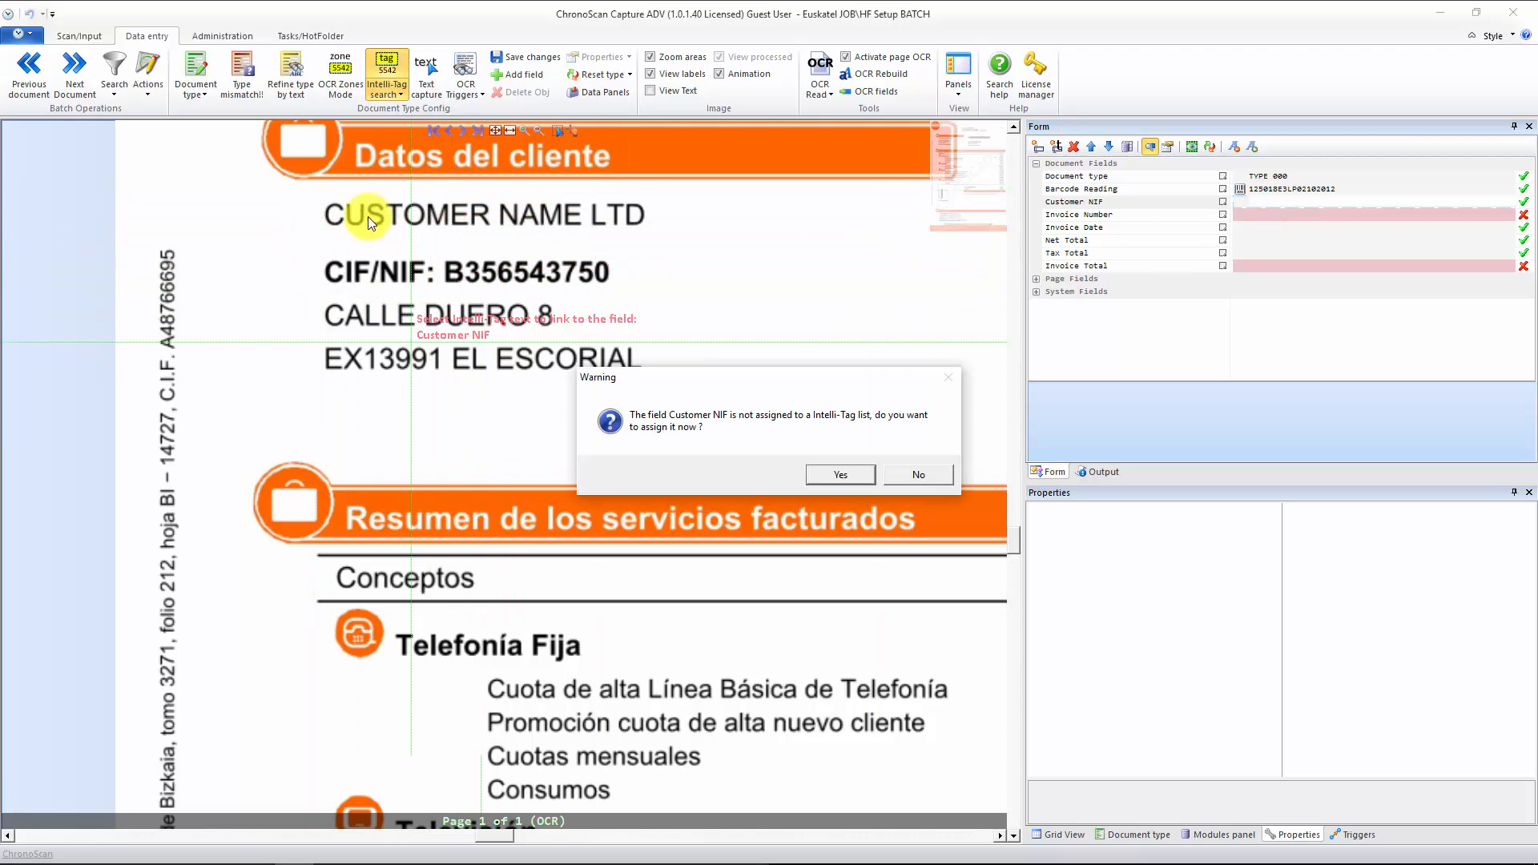
left_click(835, 476)
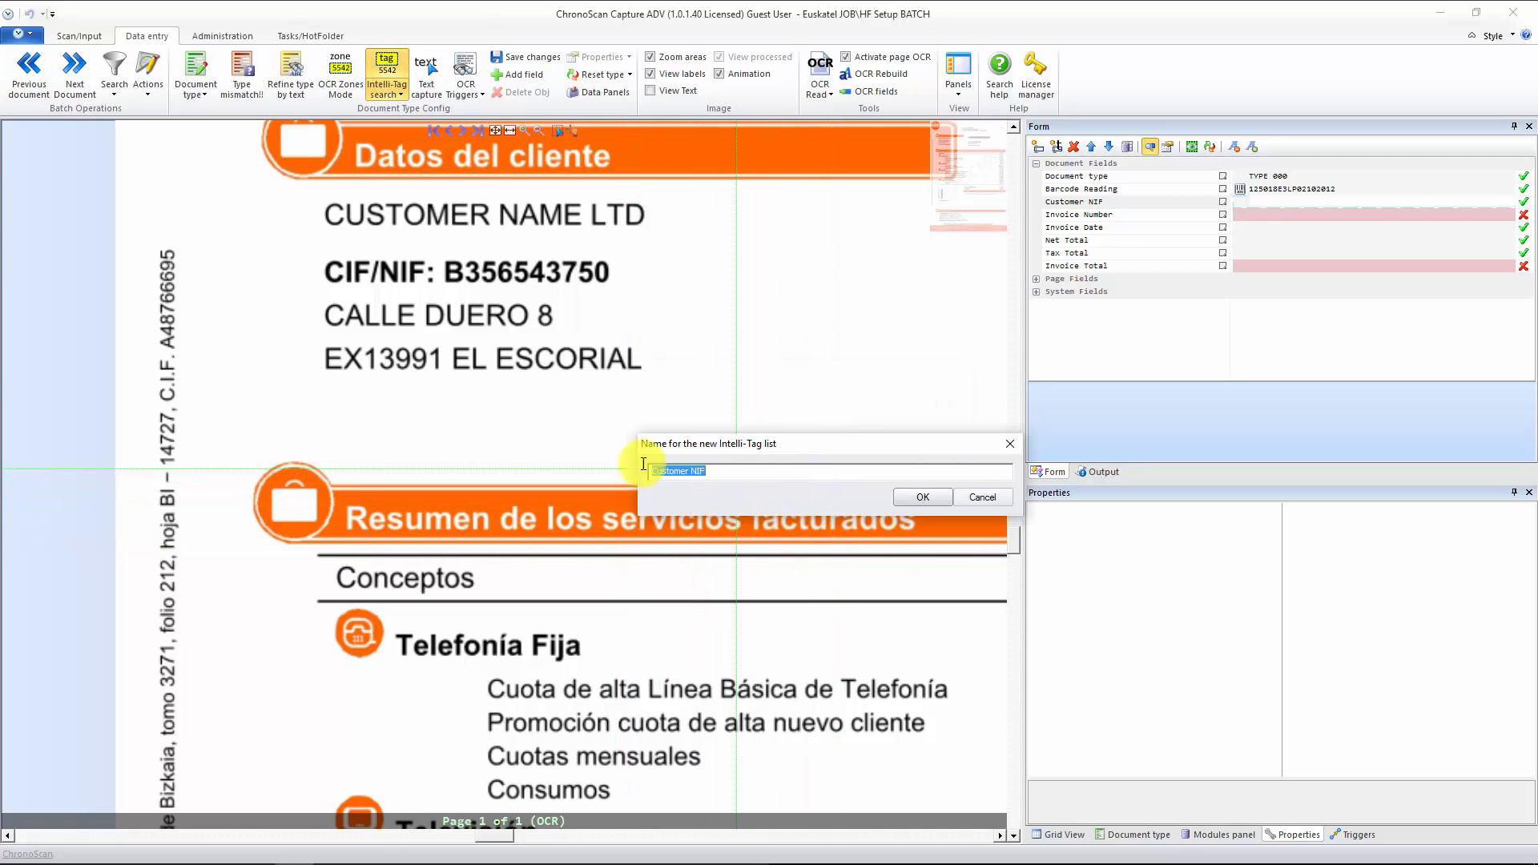
left_click_drag(666, 467, 617, 471)
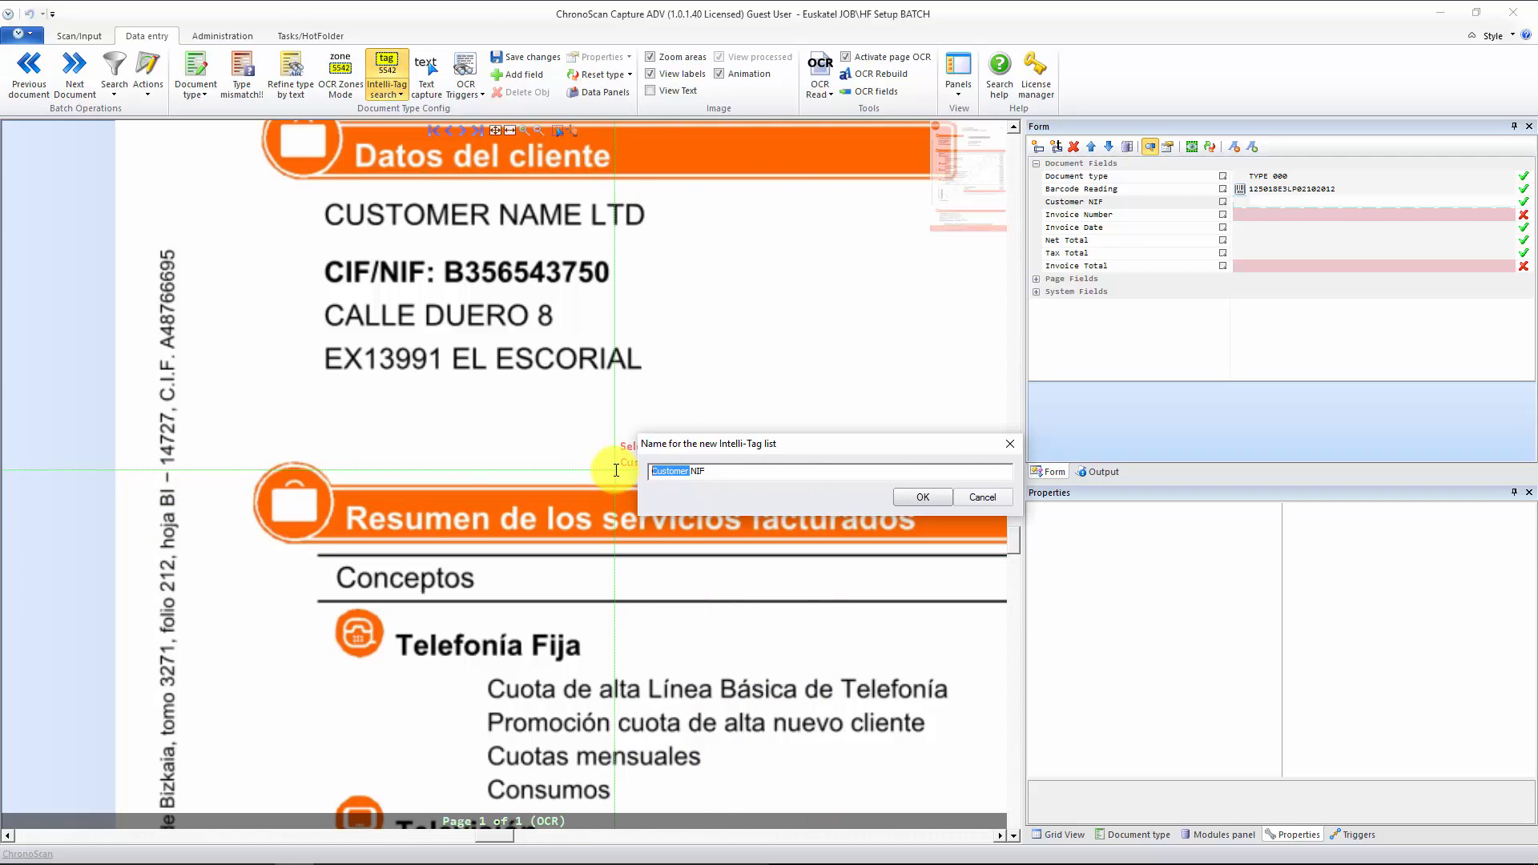
left_click(923, 497)
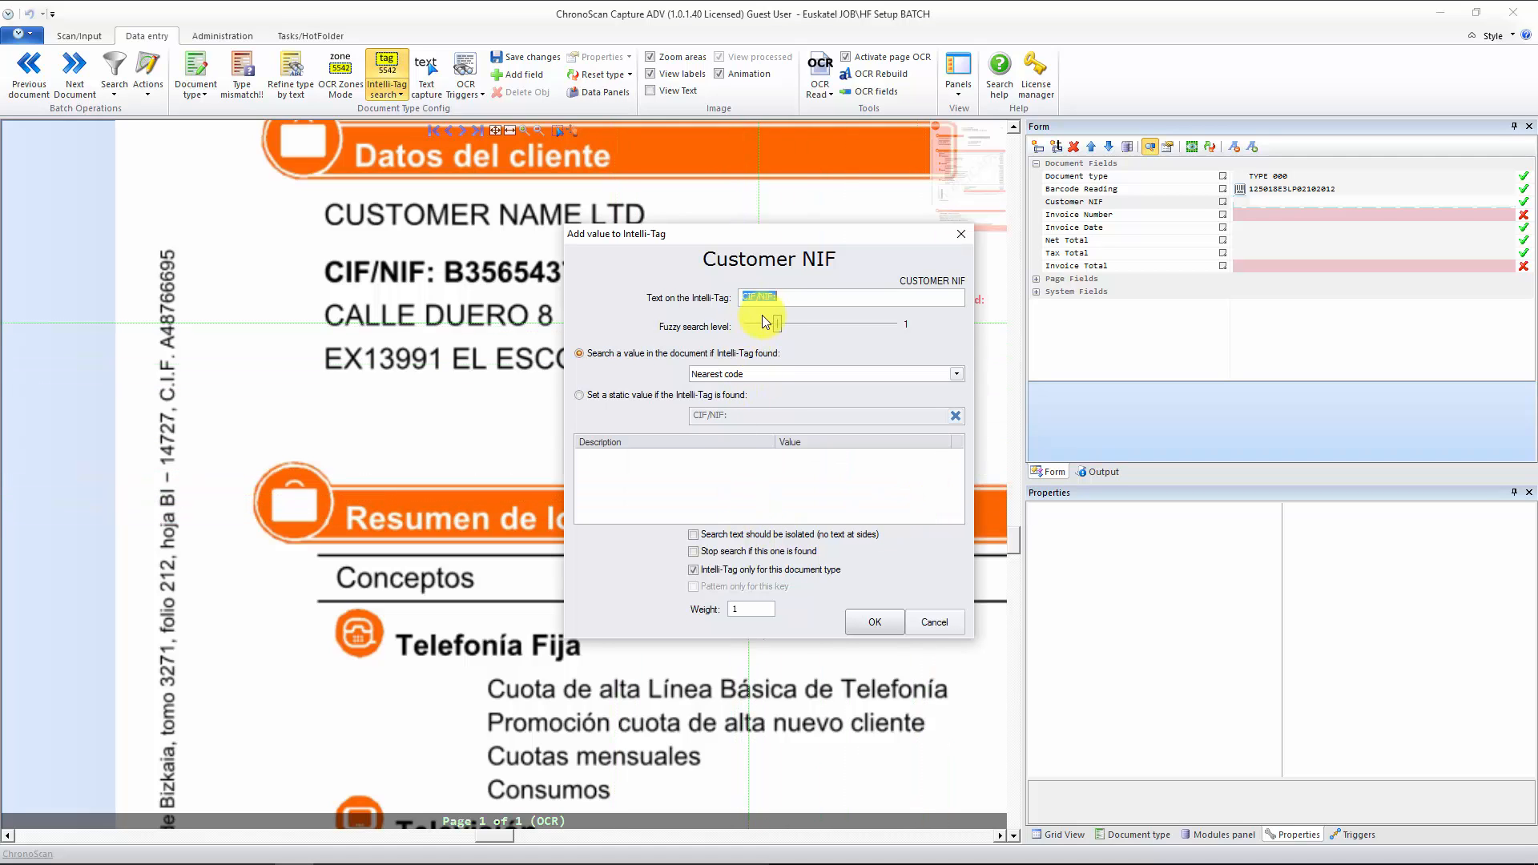
- Add the CIF/NIF: tag with a Nearest code search, not limited to this document type, and activate Execute Intelli-Tag search
left_click_drag(742, 296, 673, 297)
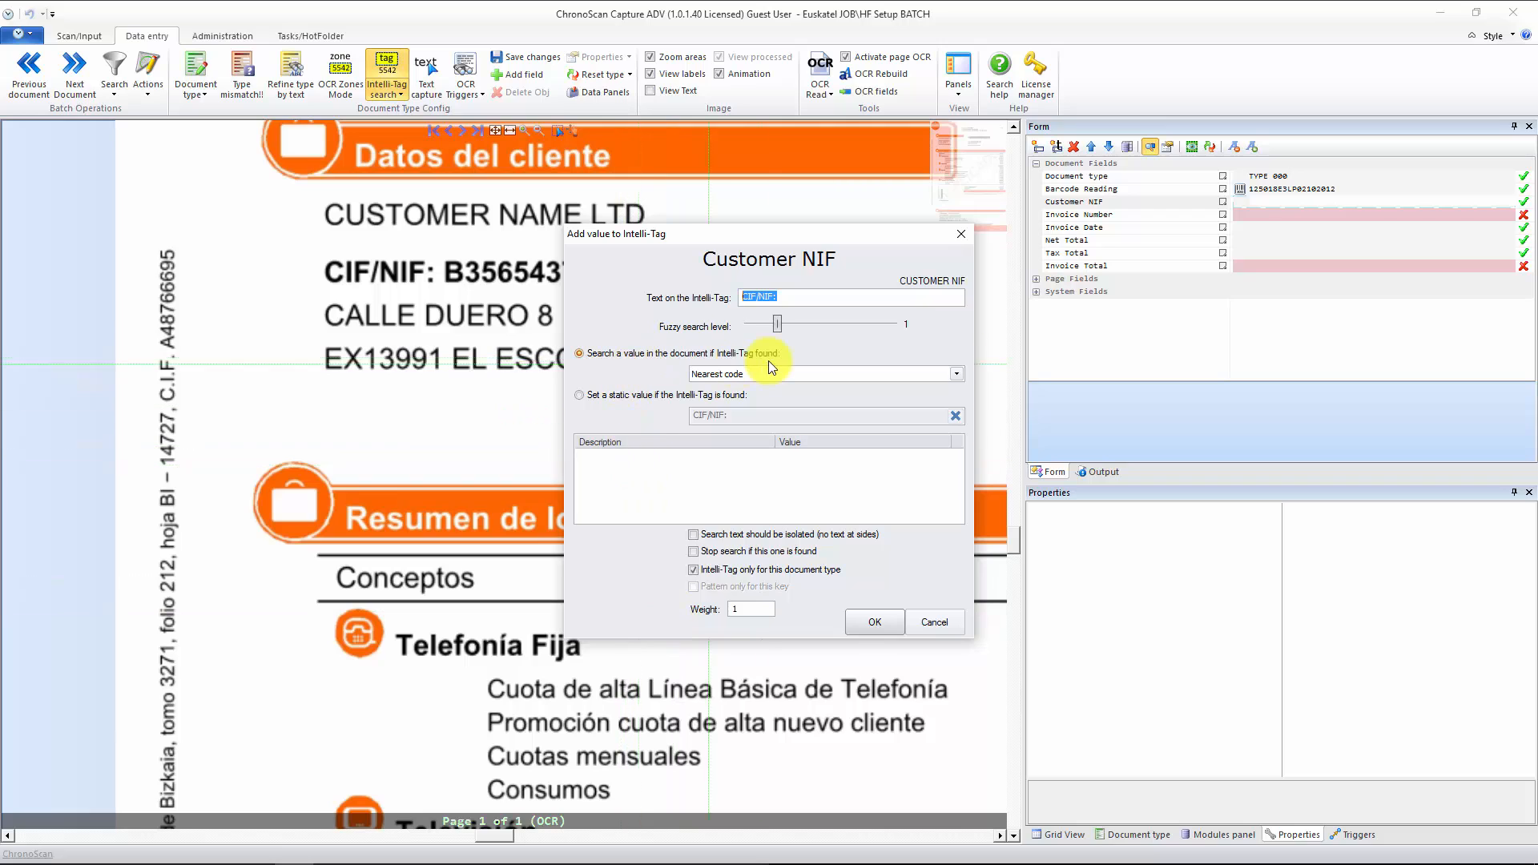
left_click(696, 571)
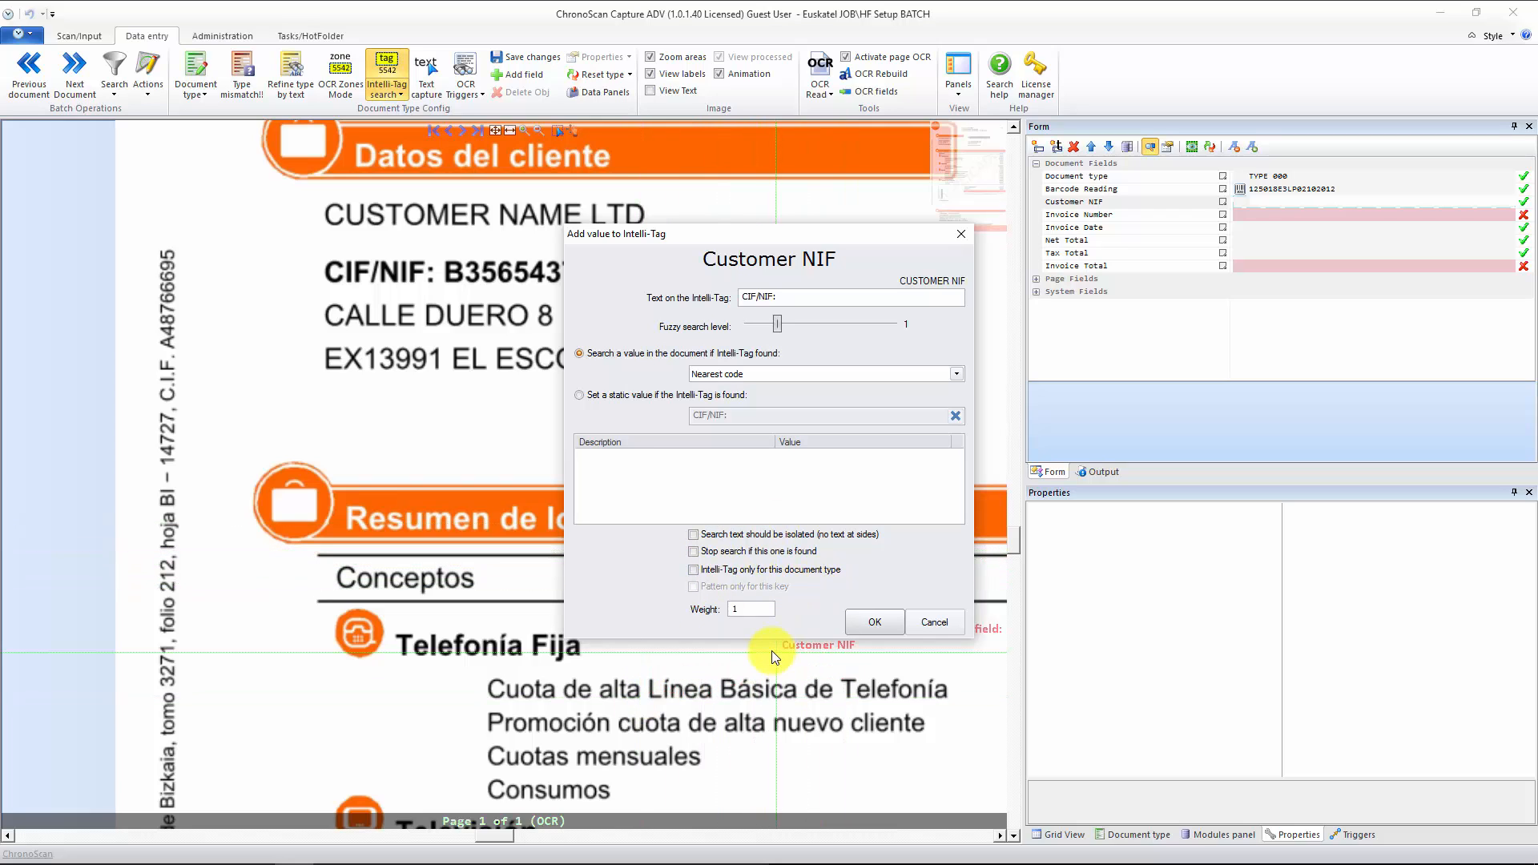
left_click(872, 622)
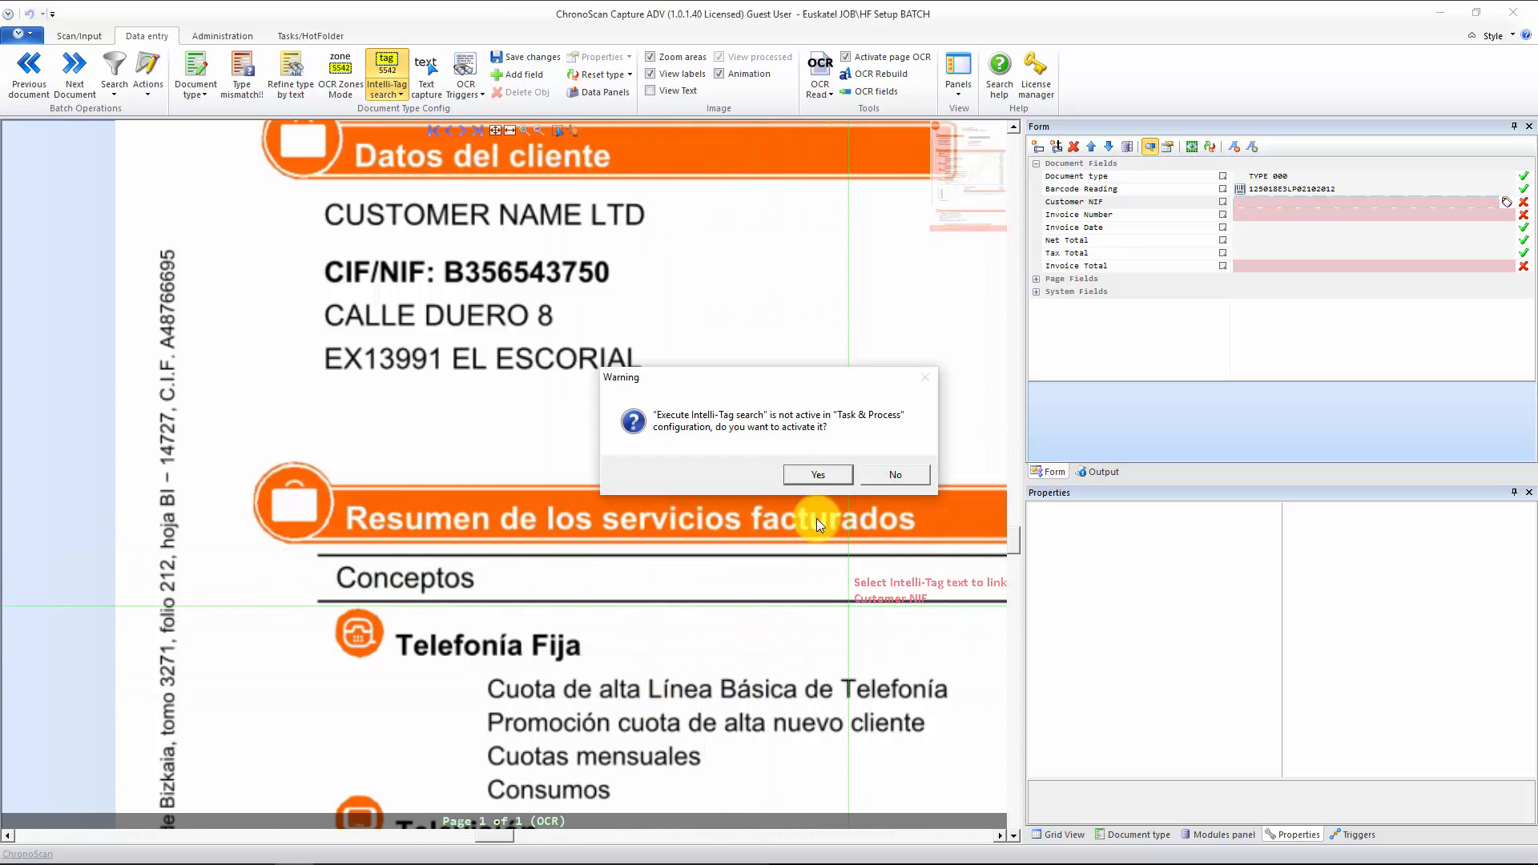
left_click(816, 475)
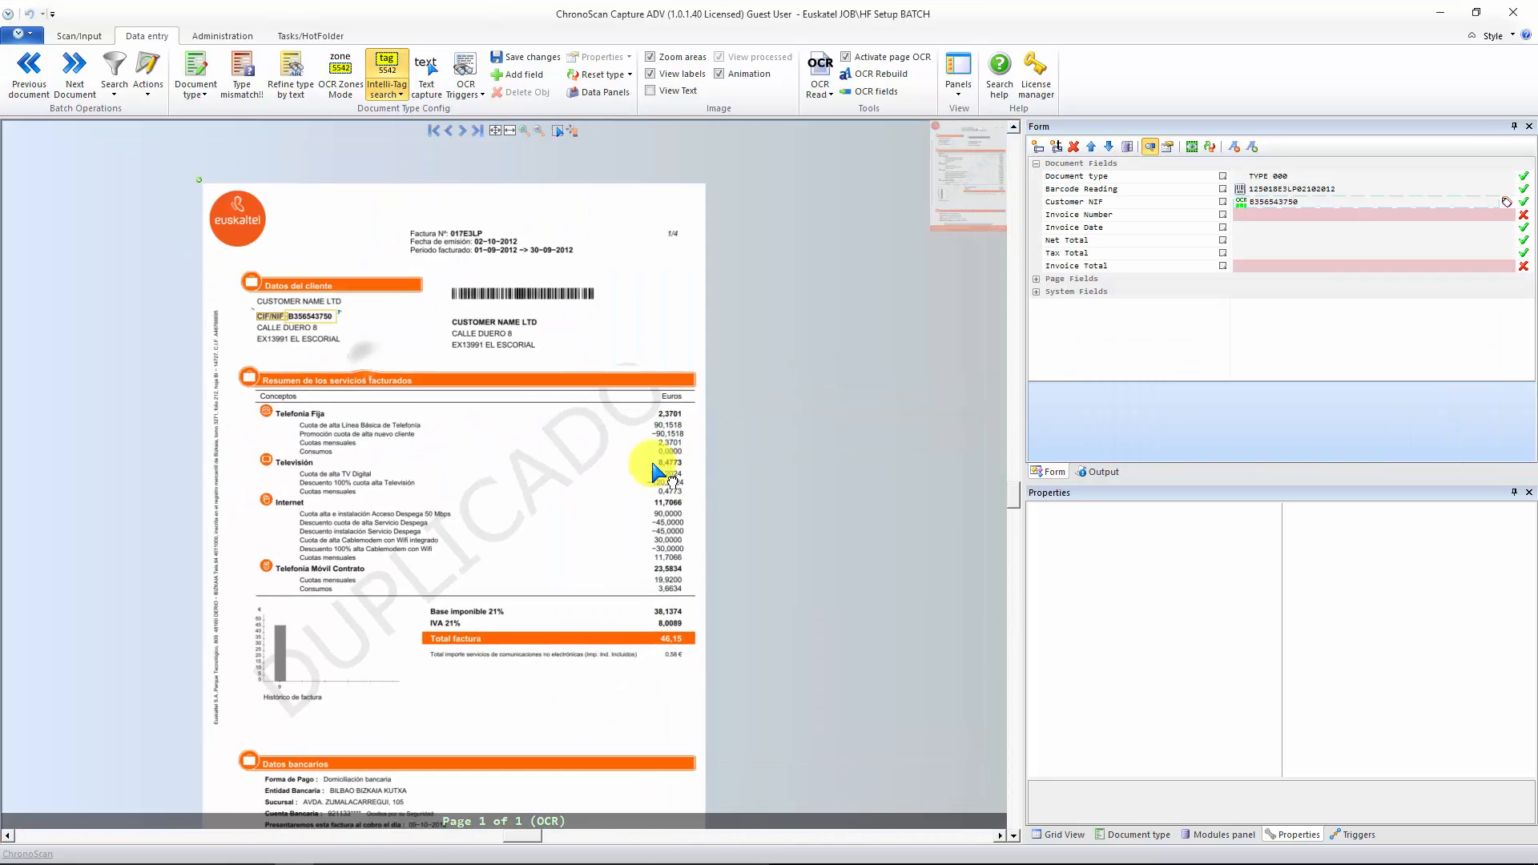
- Select the Invoice Number field and open its field properties
left_click_drag(653, 465, 817, 533)
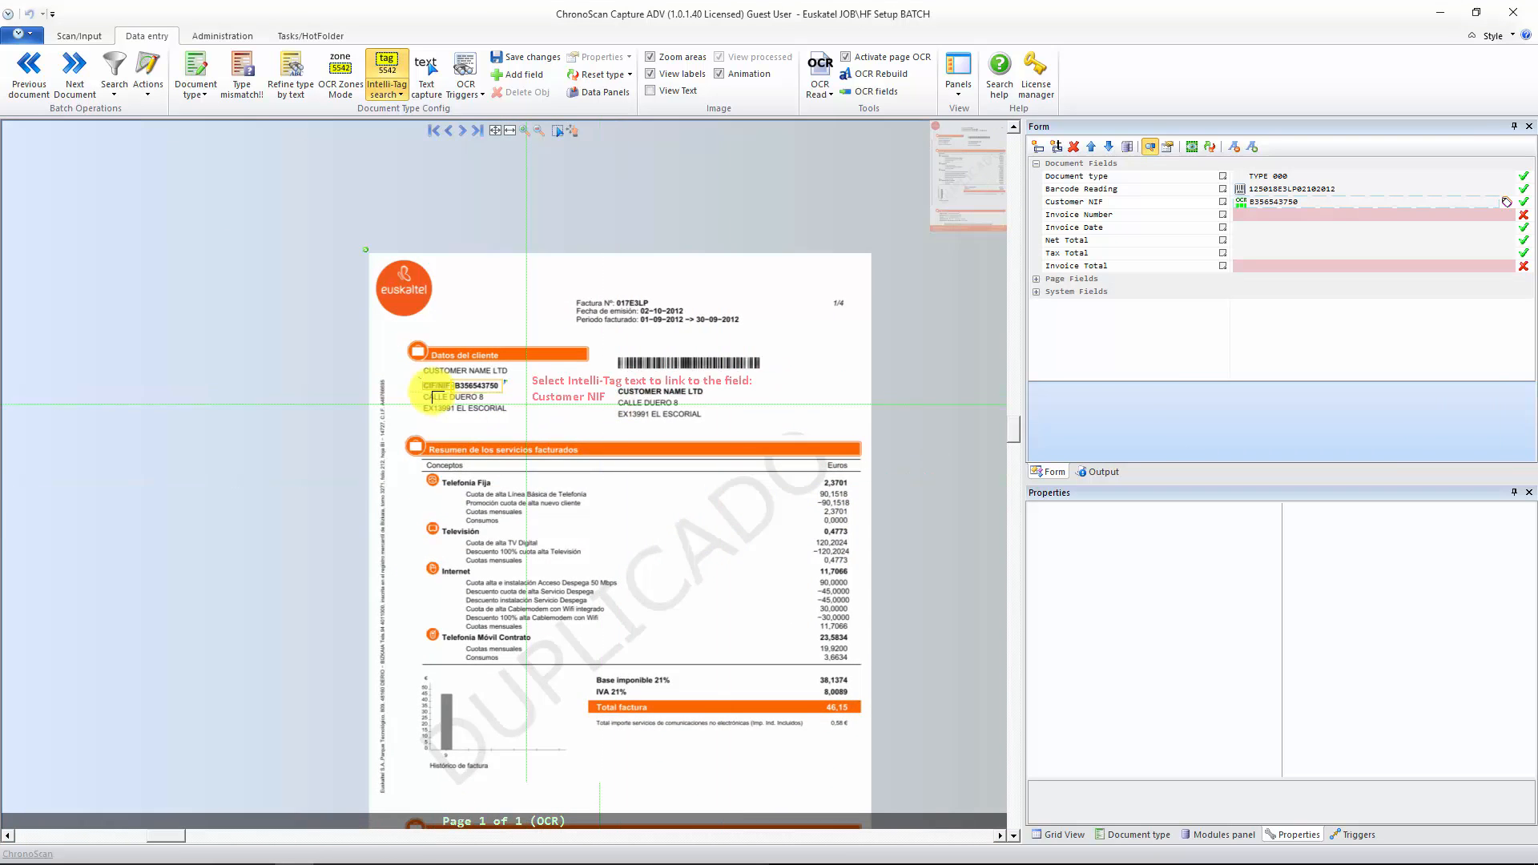
scroll(436, 396, "up", 5)
left_click(482, 391)
scroll(749, 478, "down", 4)
left_click_drag(912, 478, 676, 515)
left_click(1280, 211)
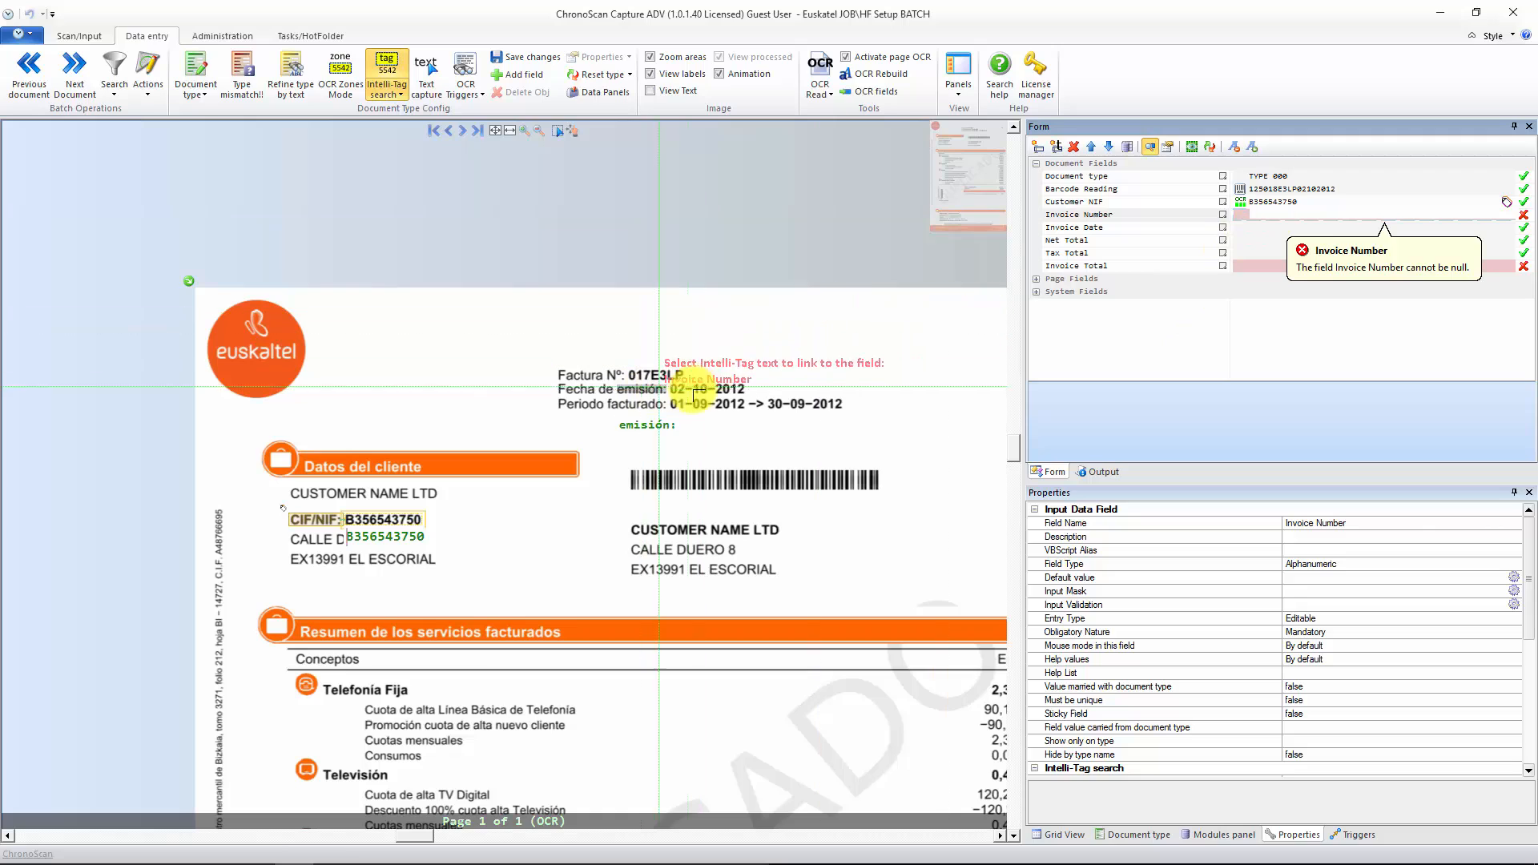
left_click(1223, 216)
left_click(1229, 291)
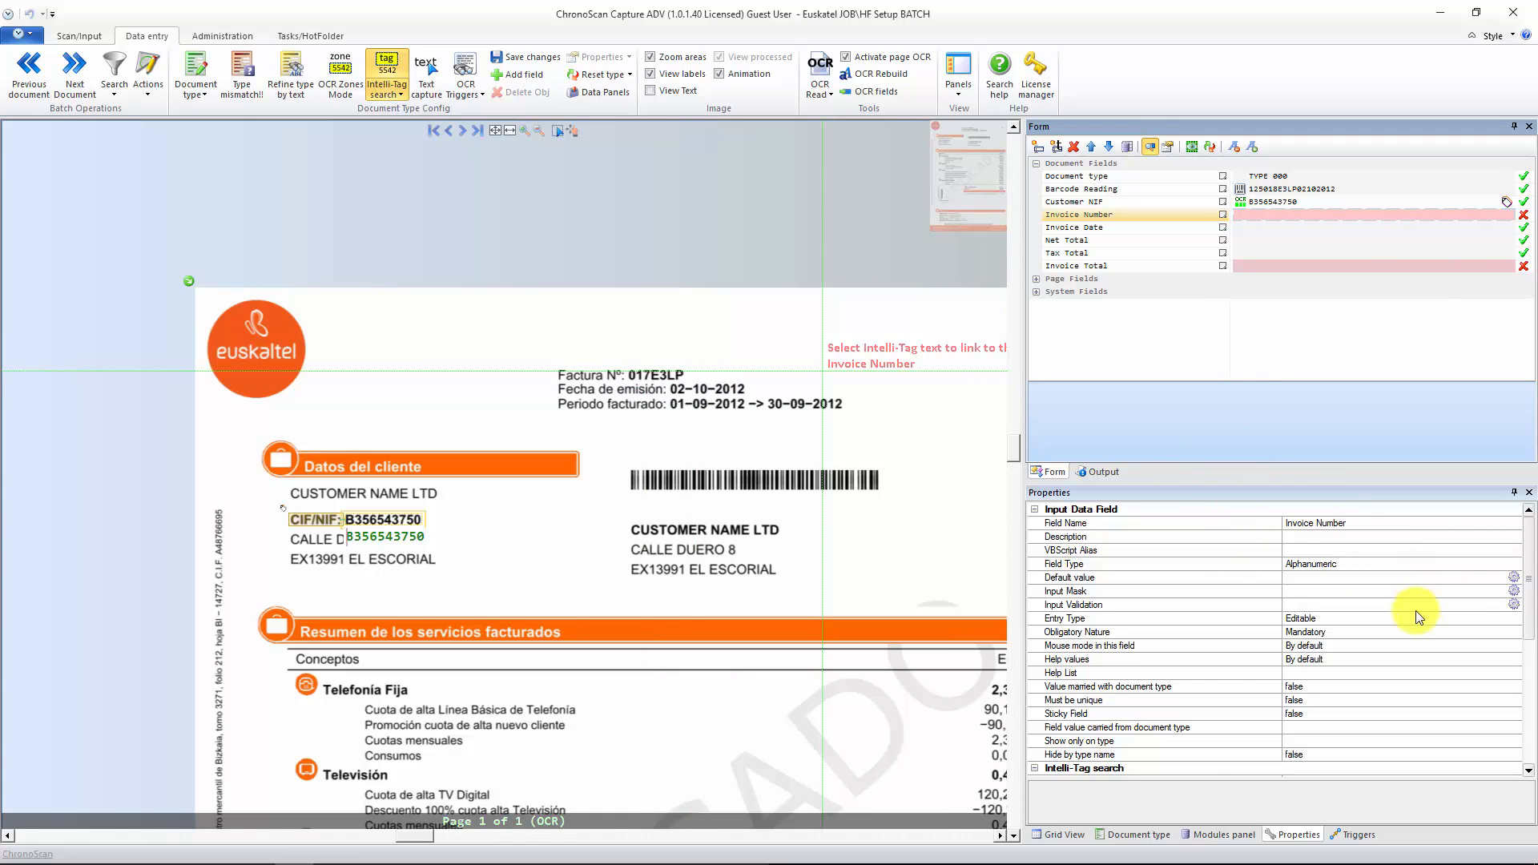
- Examine the Intelli-Tag list setting of Invoice Number, and bring up the start of its field properties again
mouse_move(1533, 582)
left_mouse_down()
mouse_move(1523, 722)
mouse_move(1523, 577)
left_mouse_up()
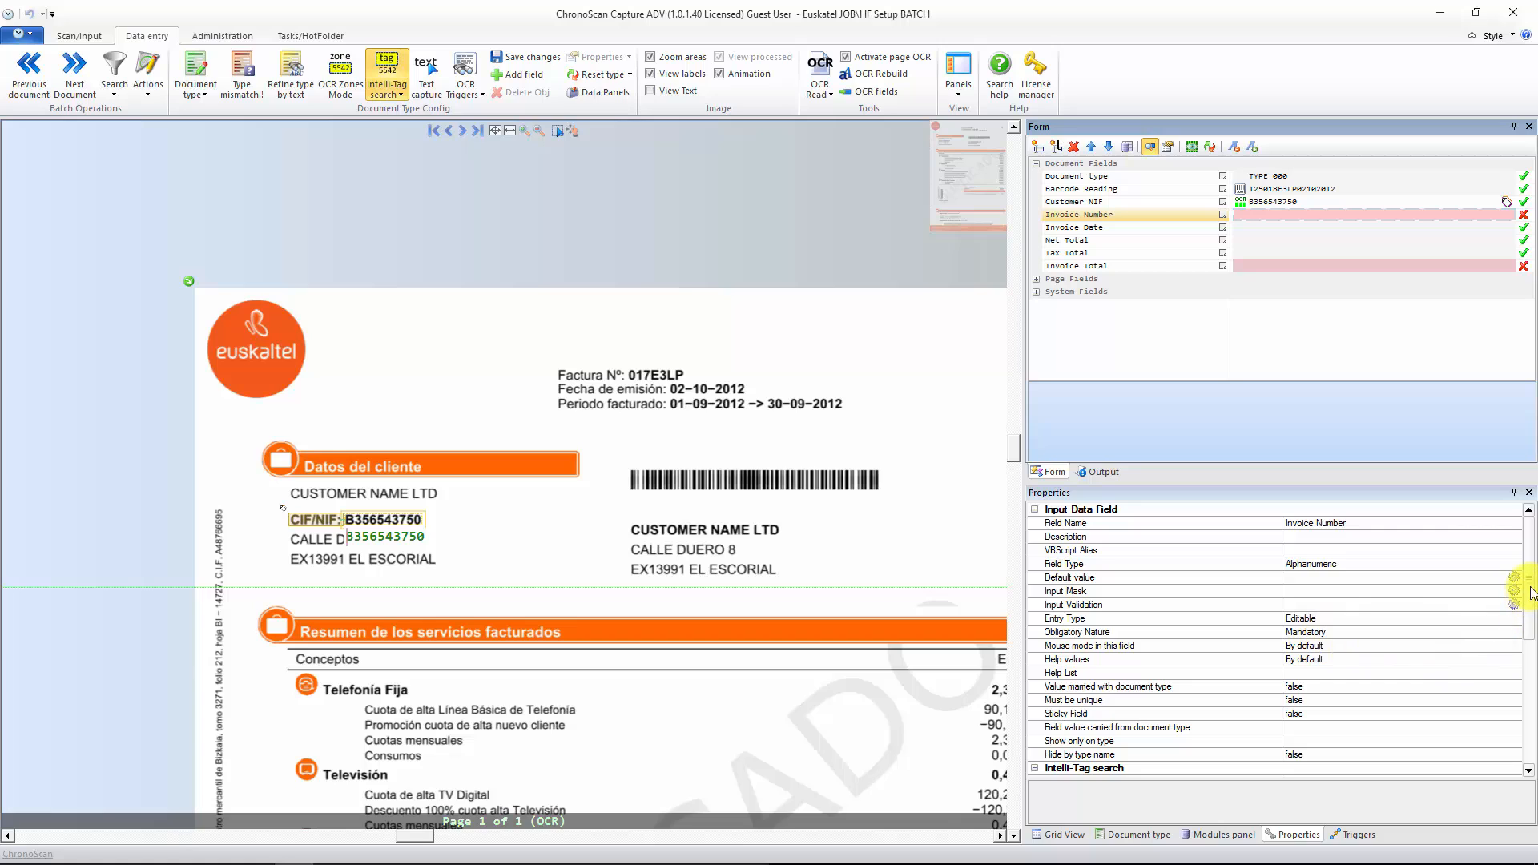
left_click_drag(1532, 602, 1532, 669)
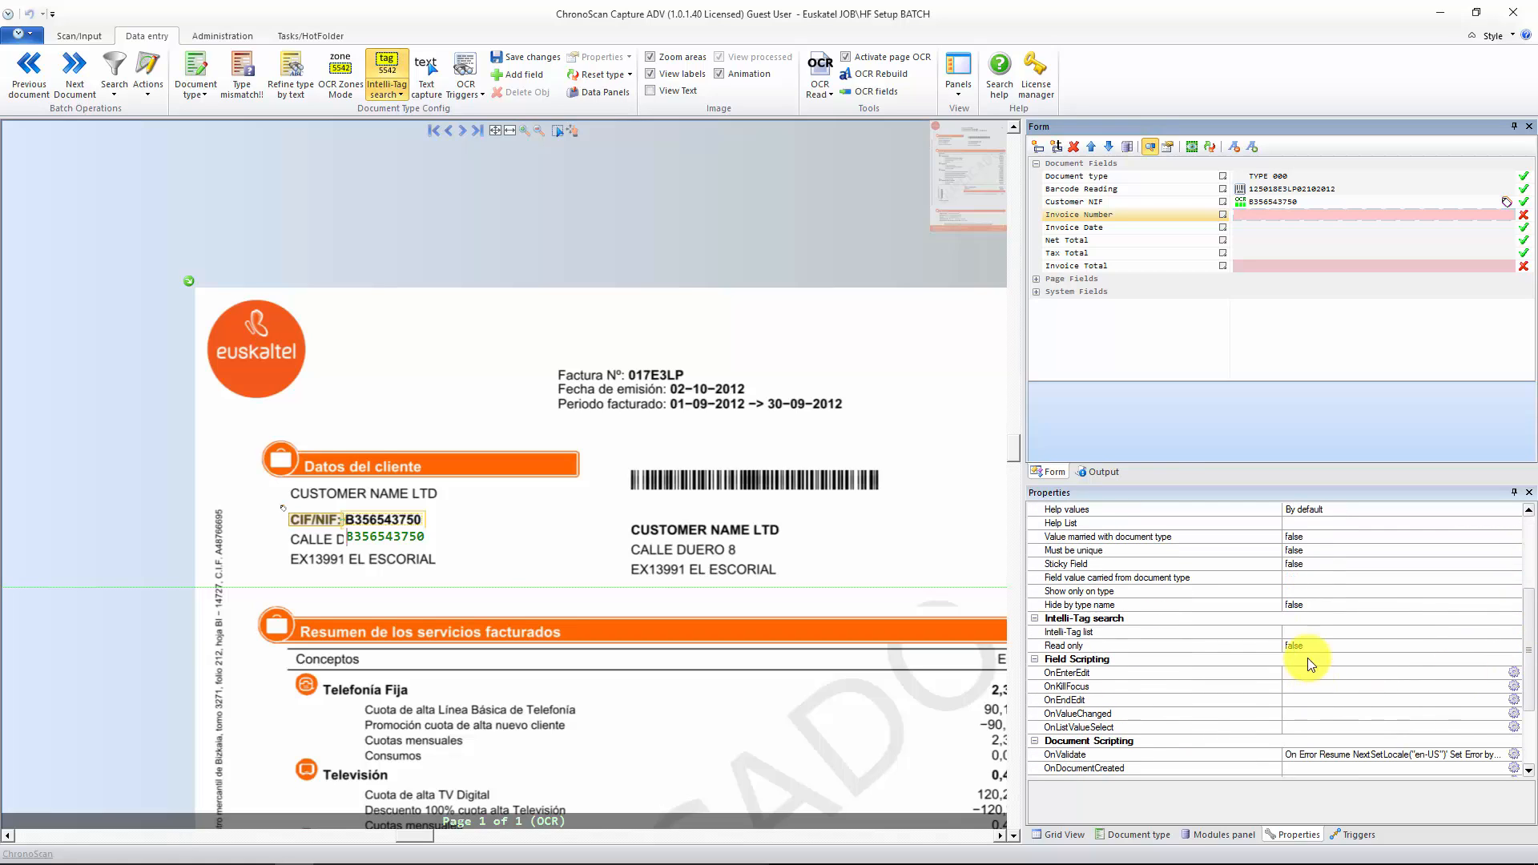
left_click(1304, 633)
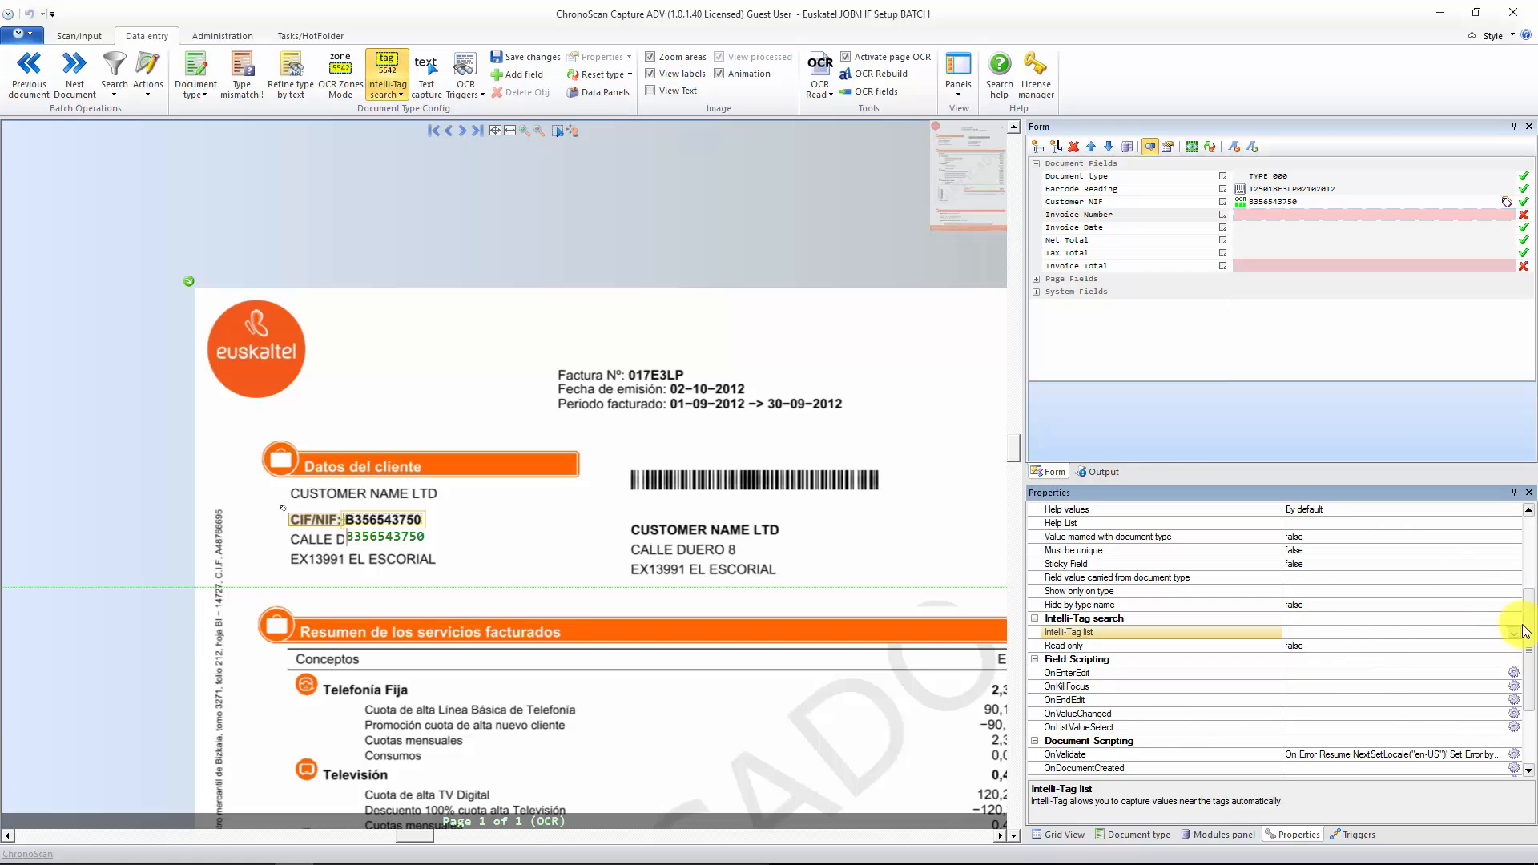
left_click(1274, 215)
right_click(1225, 222)
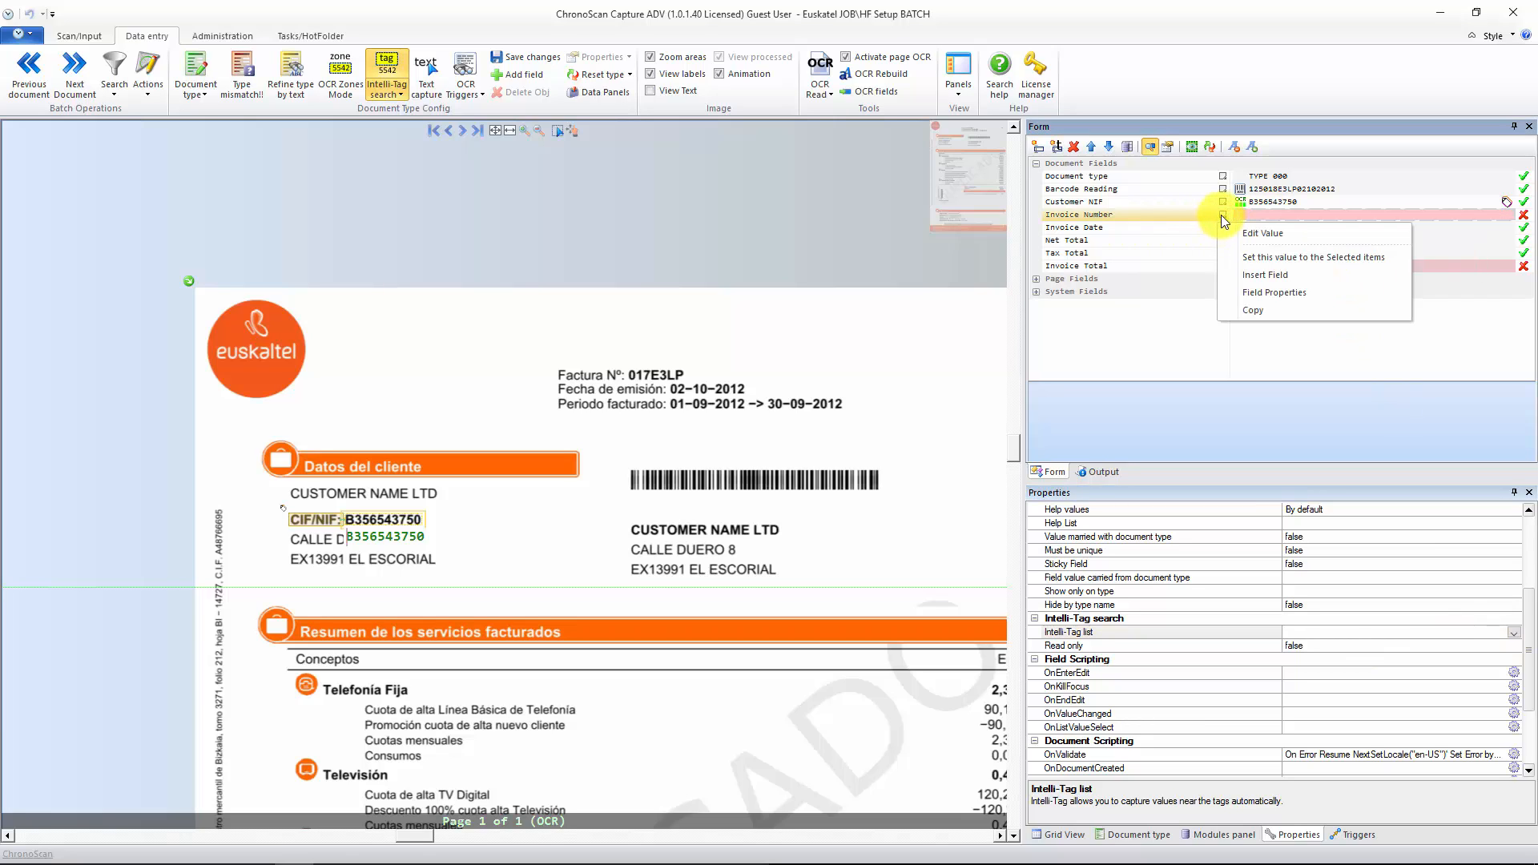
left_click(1256, 293)
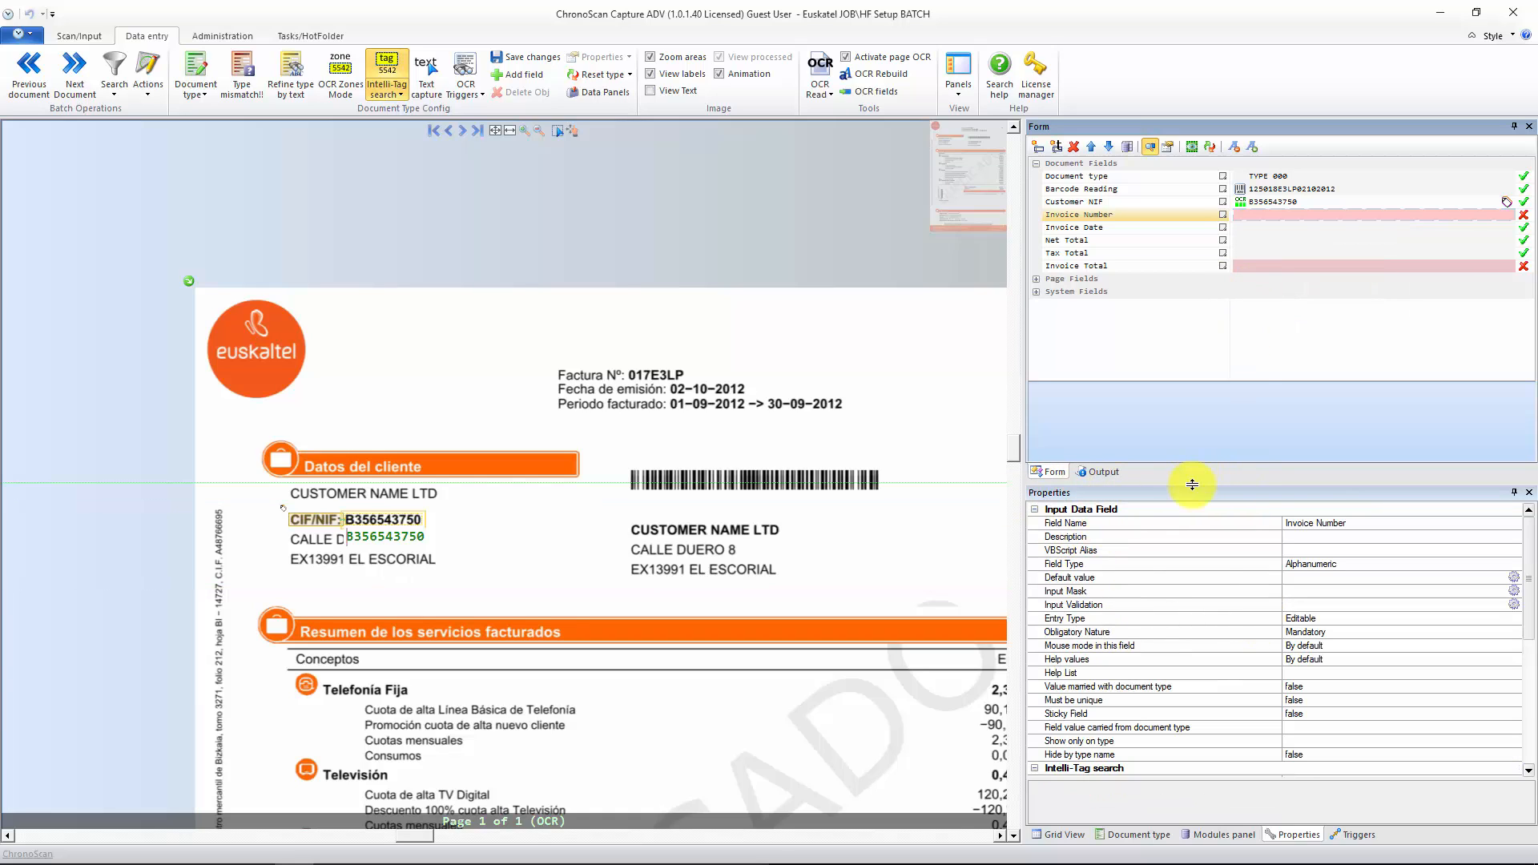
- Float the Properties panel group over the invoice, dock Grid View back below the form, and select the Invoice Number value
left_click_drag(1253, 498, 676, 152)
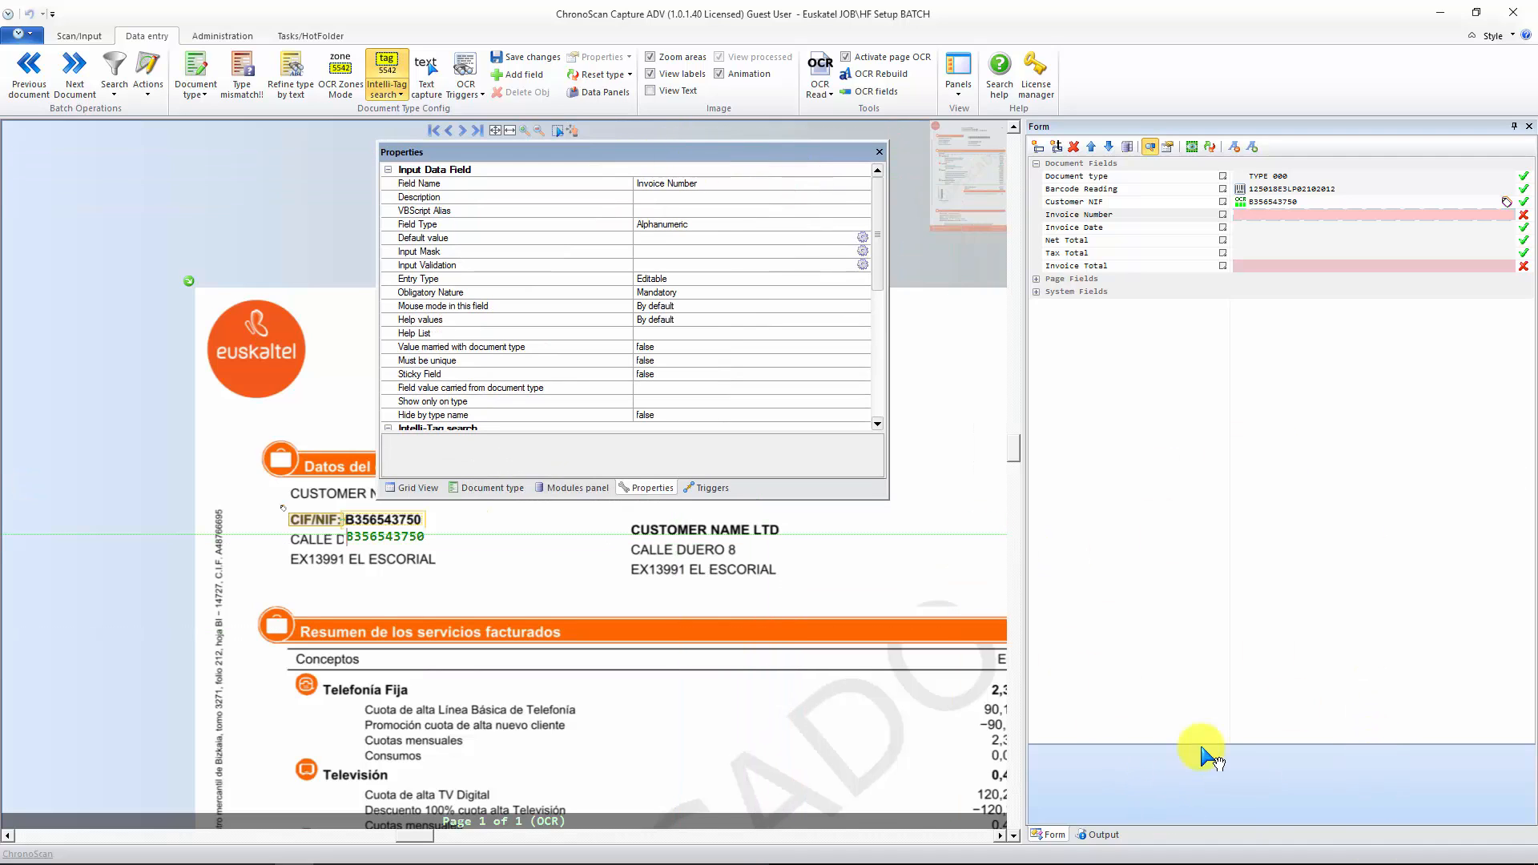
left_click_drag(425, 487, 1287, 522)
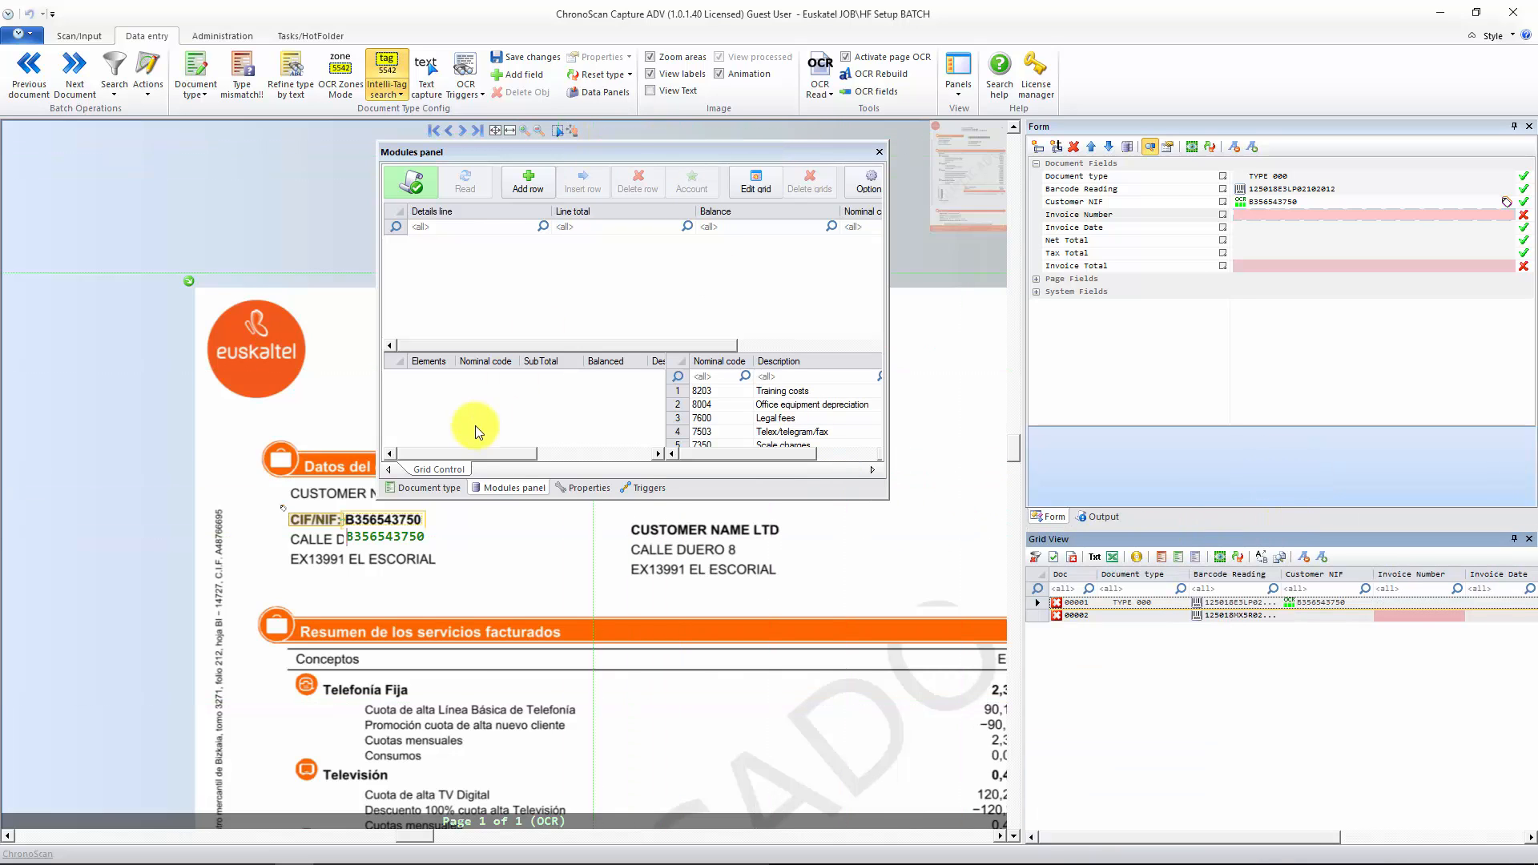
left_click(584, 487)
left_click_drag(589, 149, 852, 480)
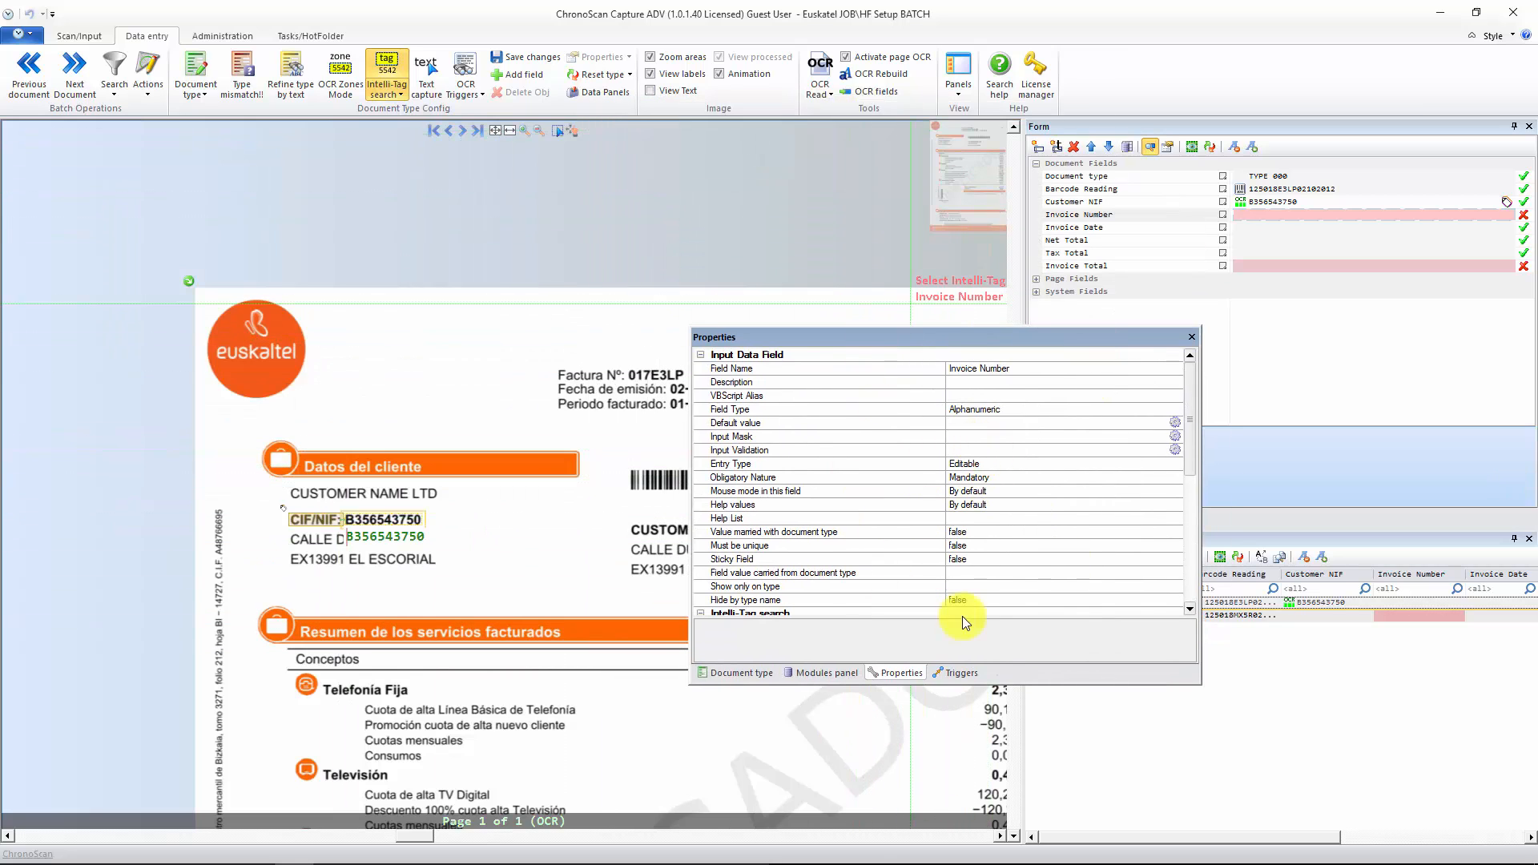
left_click_drag(1007, 343, 1161, 437)
left_click(1273, 215)
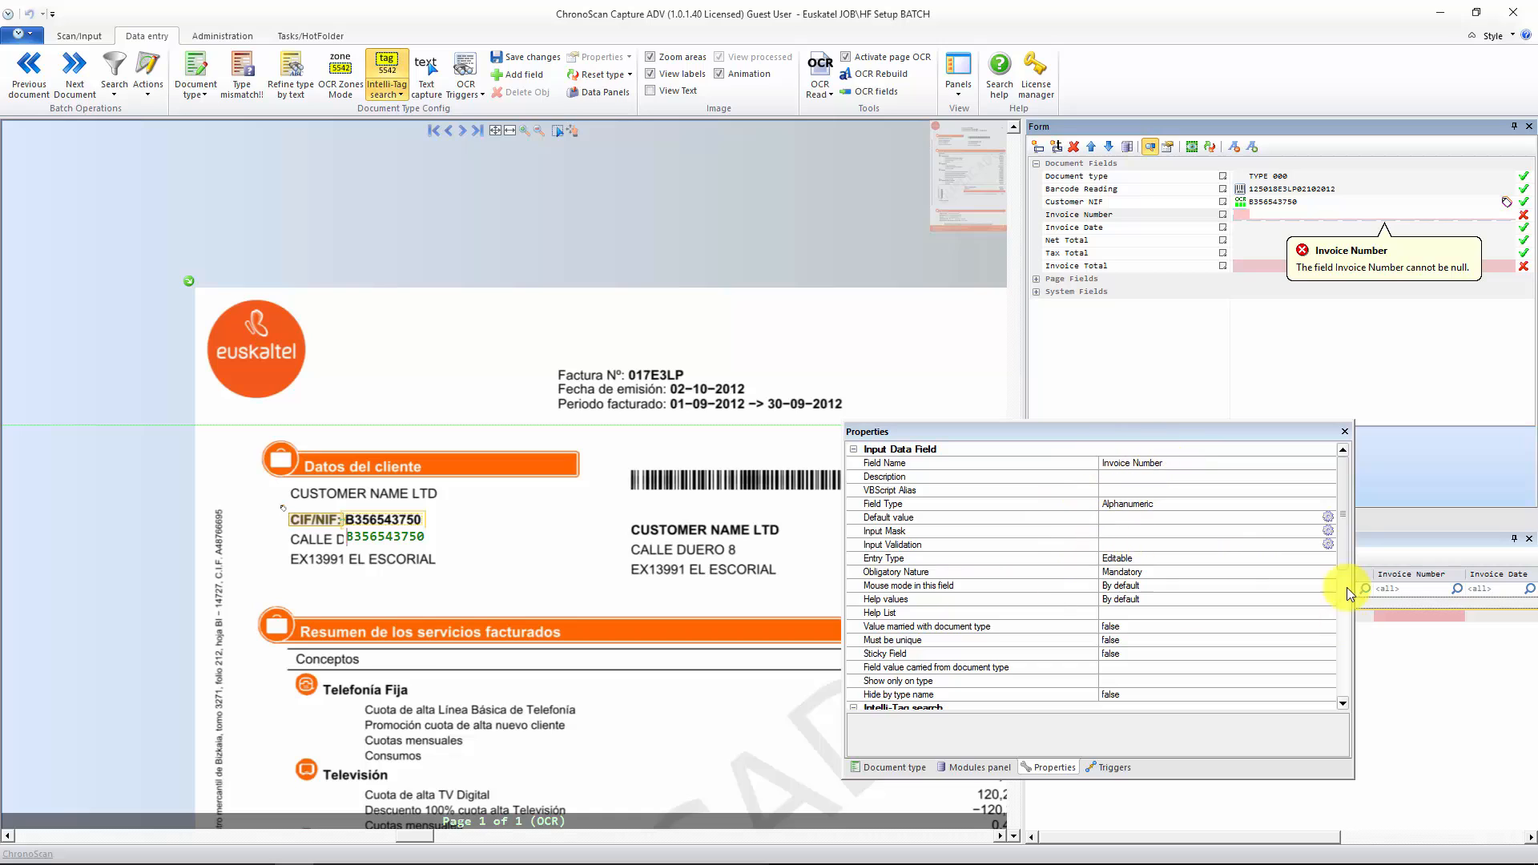
- Set the Intelli-Tag list of the Invoice Number field to Invoice Number
left_click_drag(1348, 555, 1348, 601)
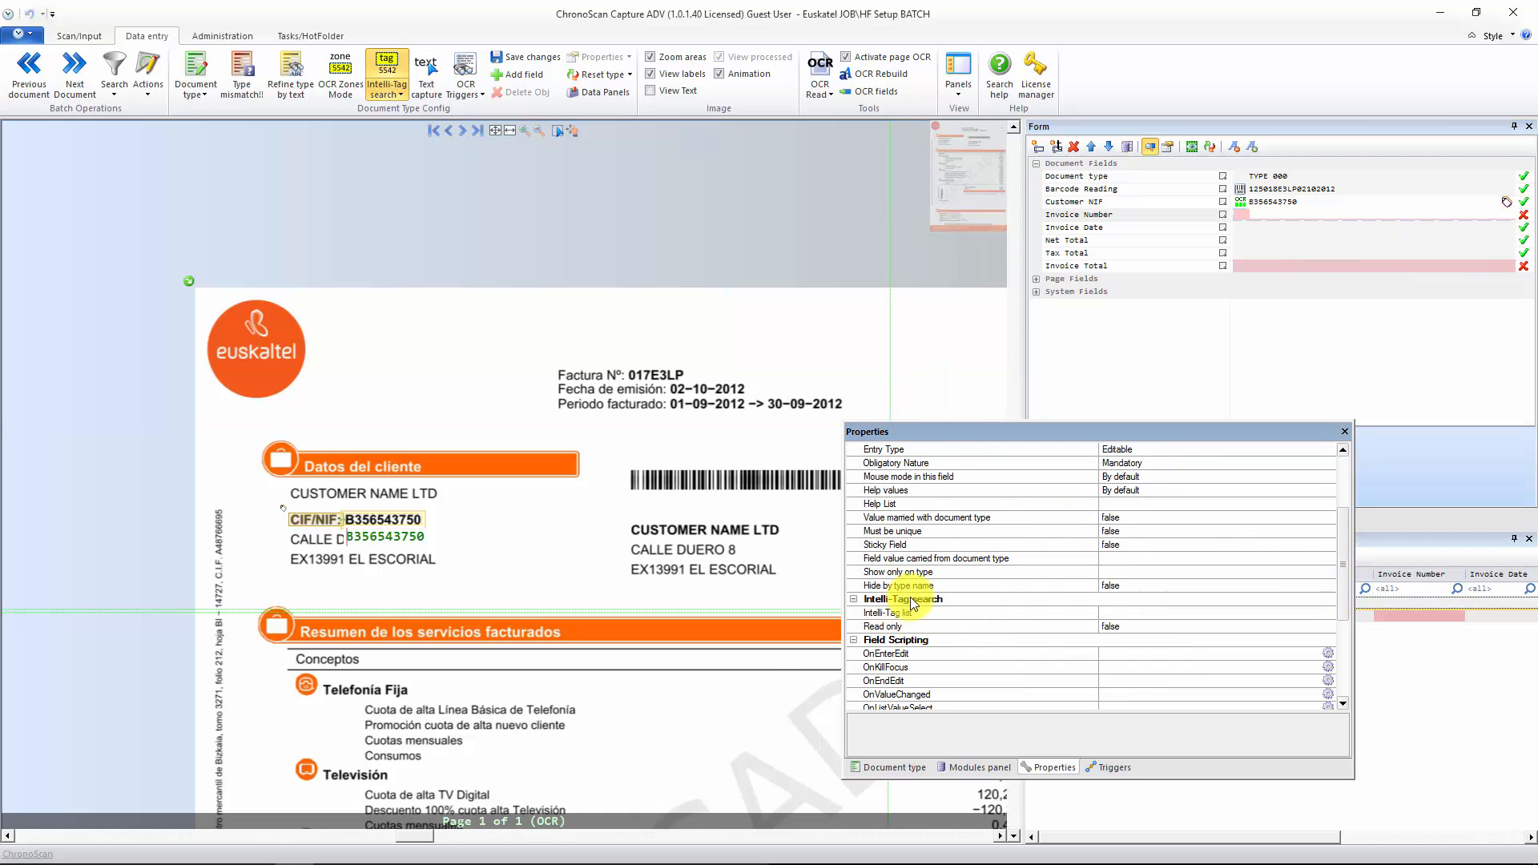
left_click(1327, 613)
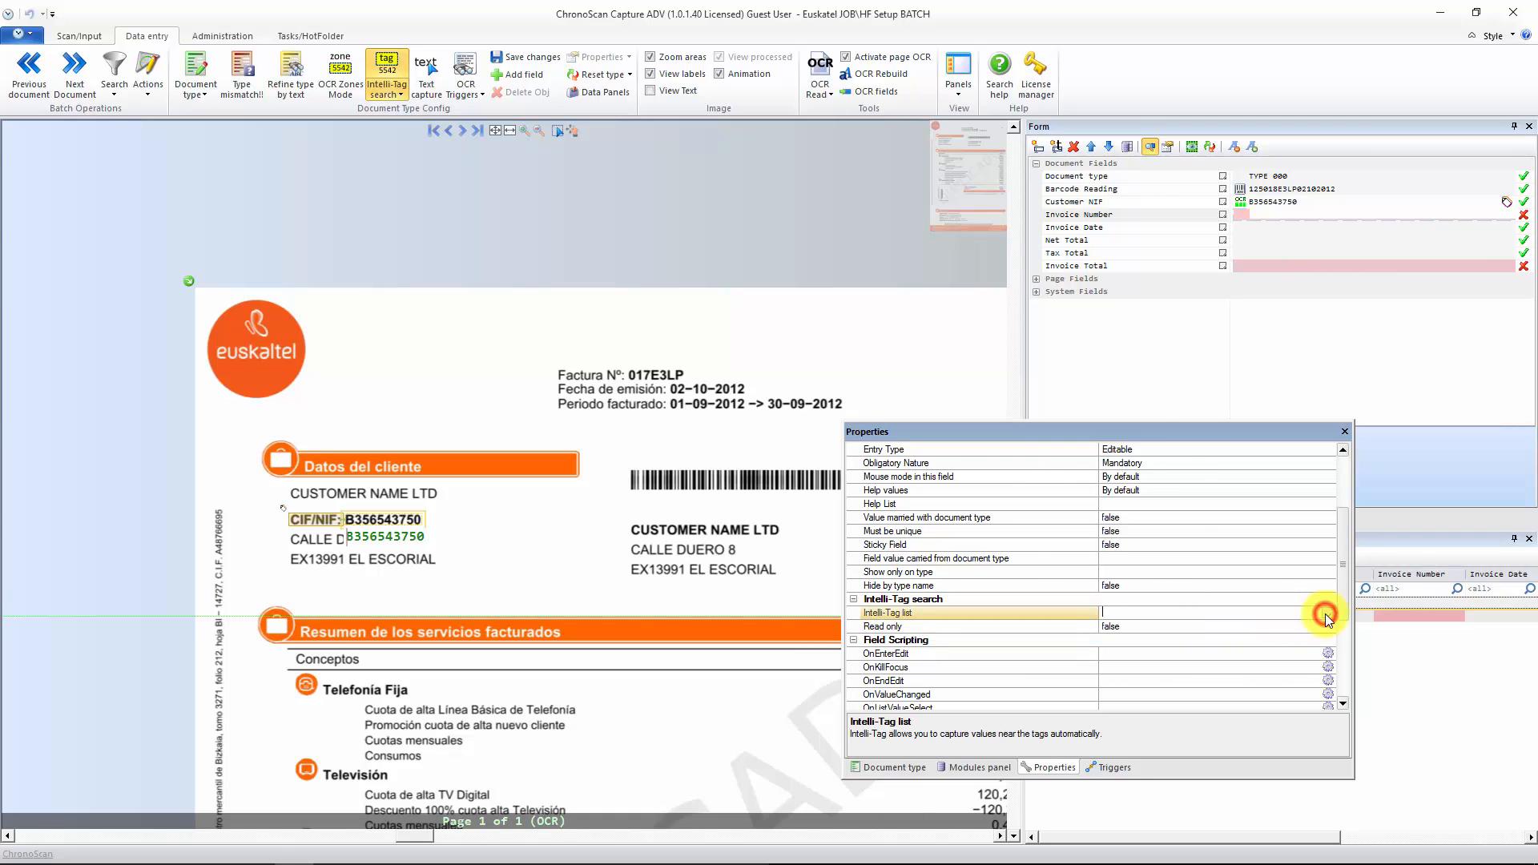
left_click(1327, 616)
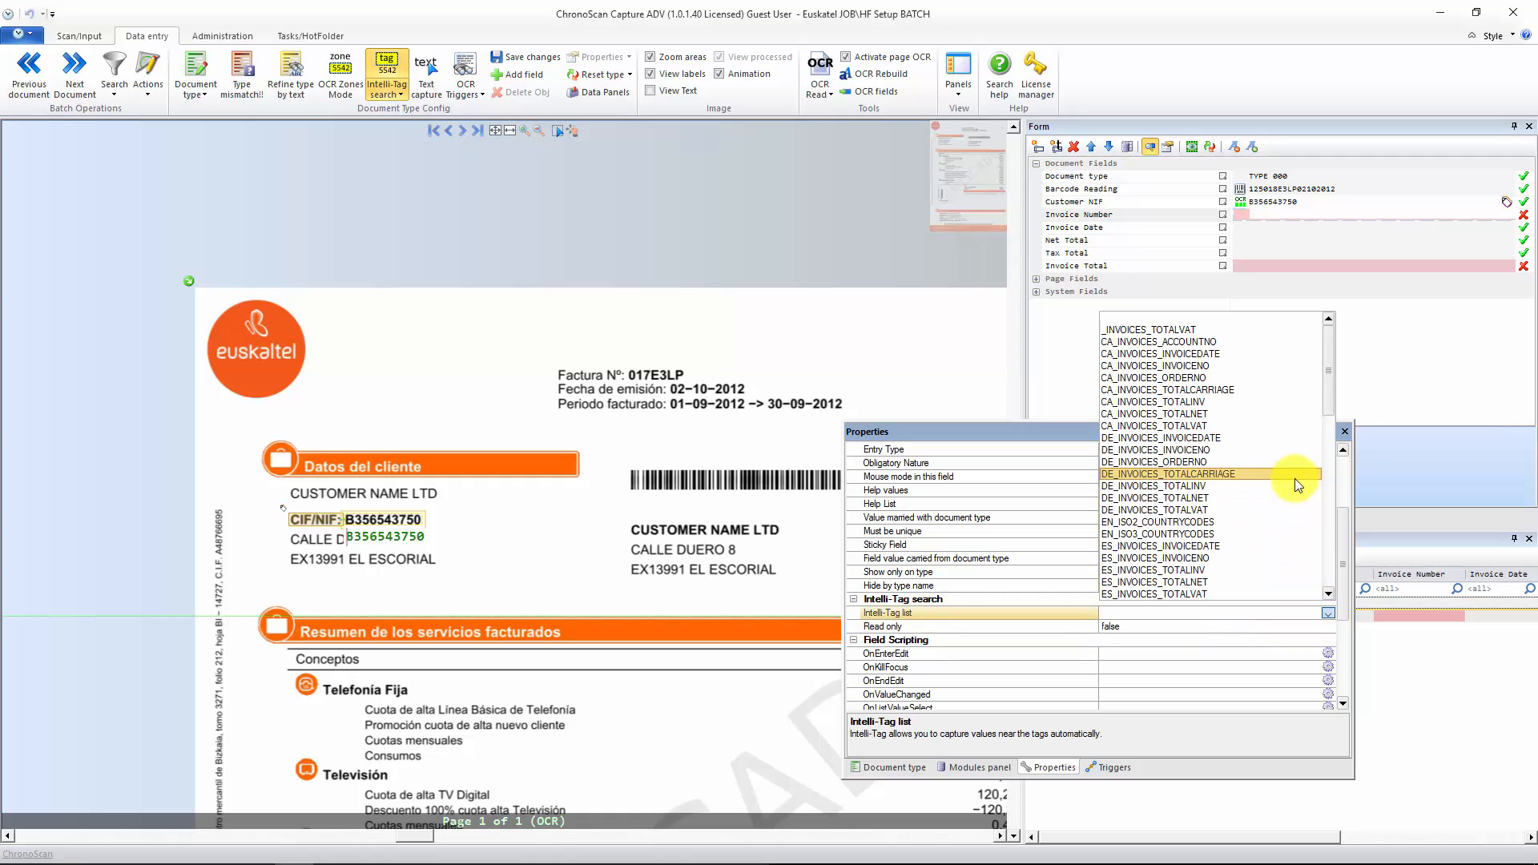
scroll(1285, 488, "down", 6)
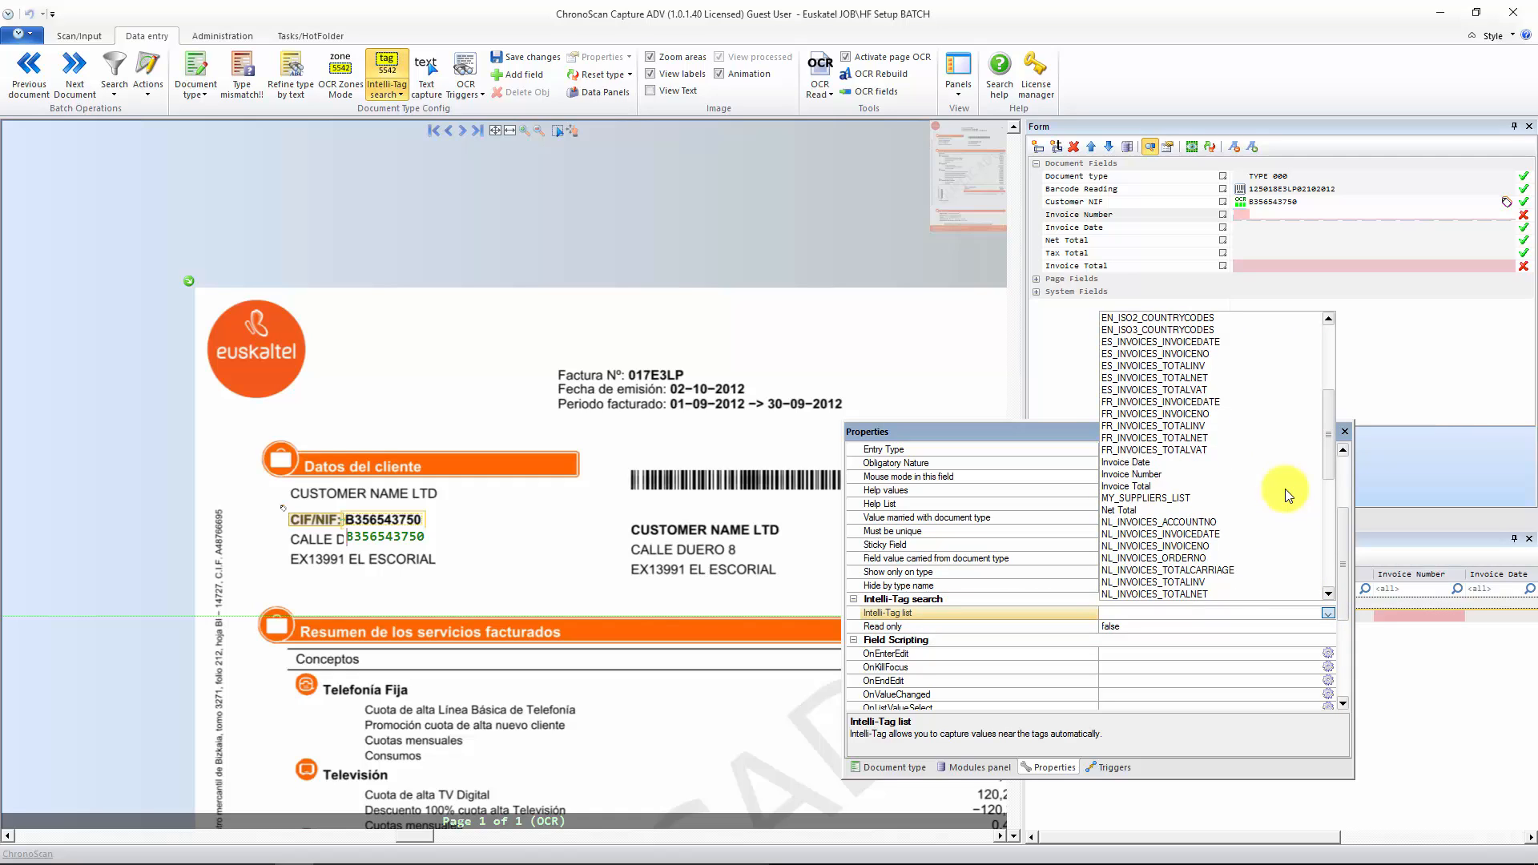
left_click(1152, 476)
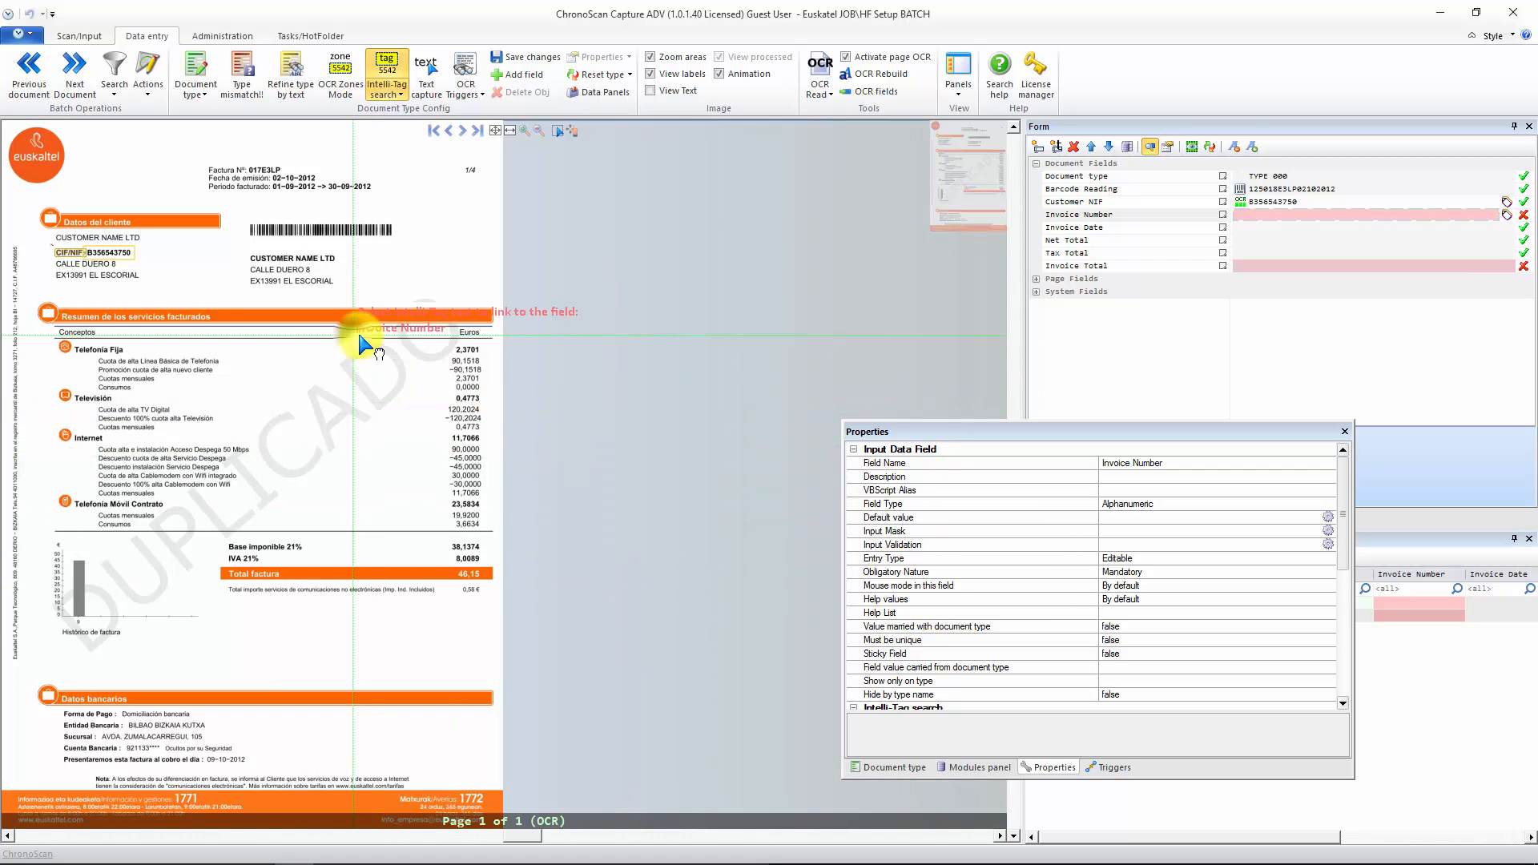
- Check the Intelli-Tag list assigned to Invoice Number and examine the tags in its Intelli-Tag settings
left_click_drag(347, 333, 498, 371)
left_click_drag(447, 206, 591, 314)
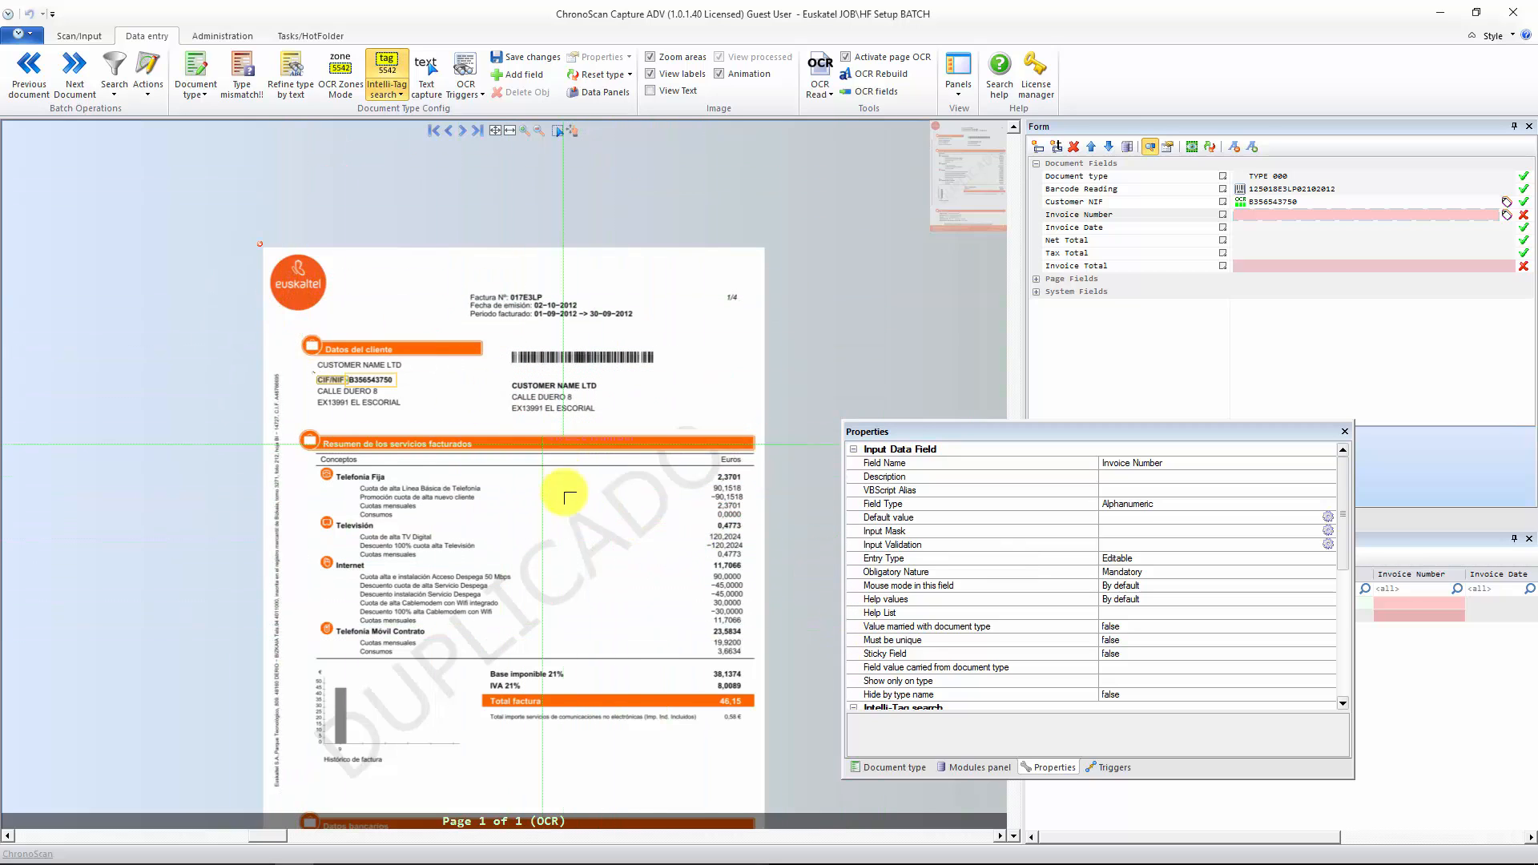
left_click_drag(729, 463, 787, 497)
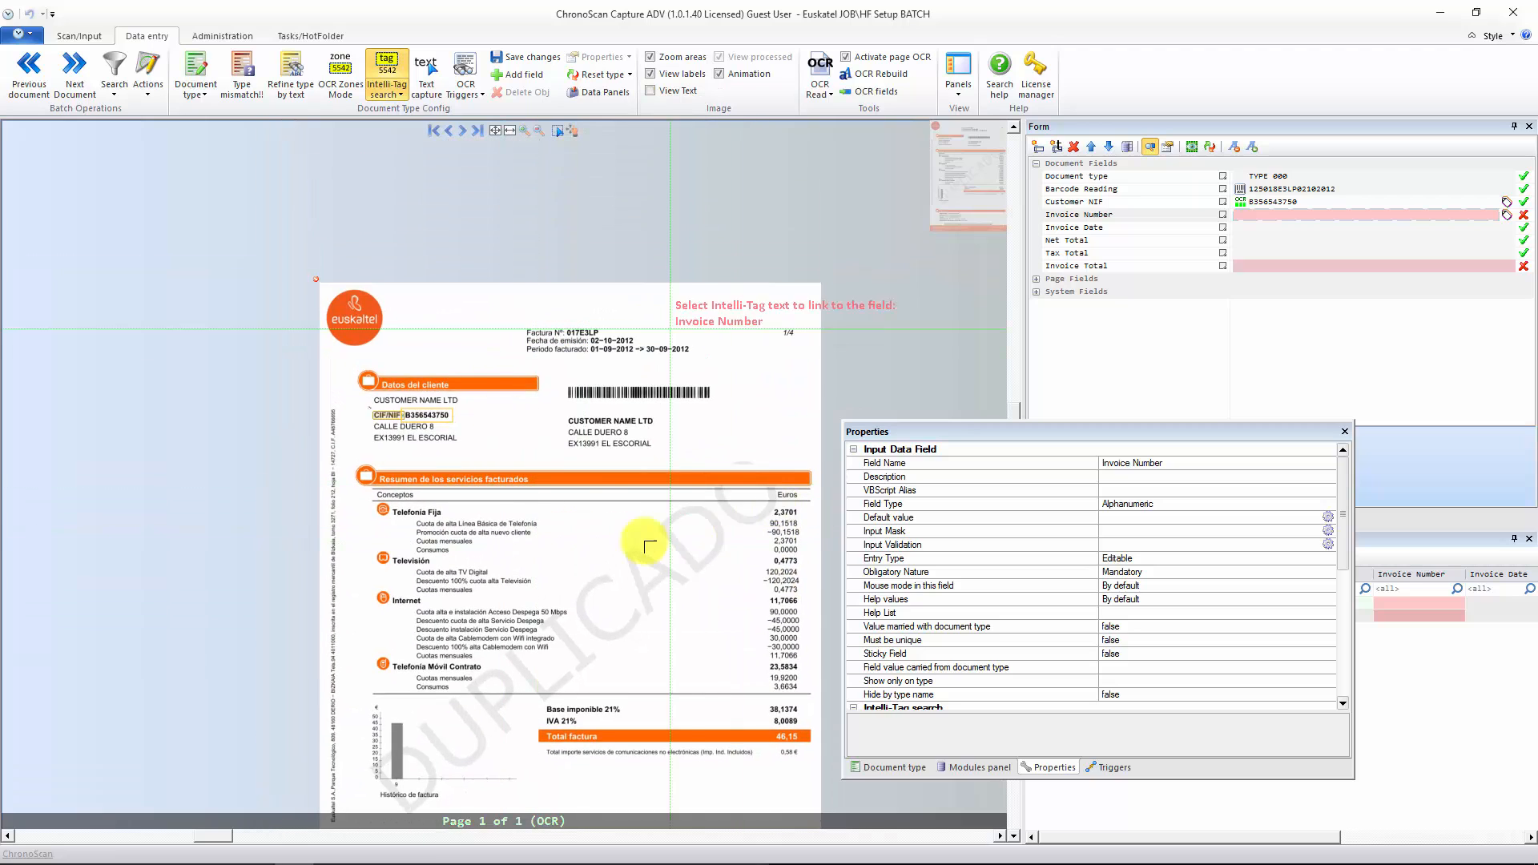
scroll(597, 449, "up", 3)
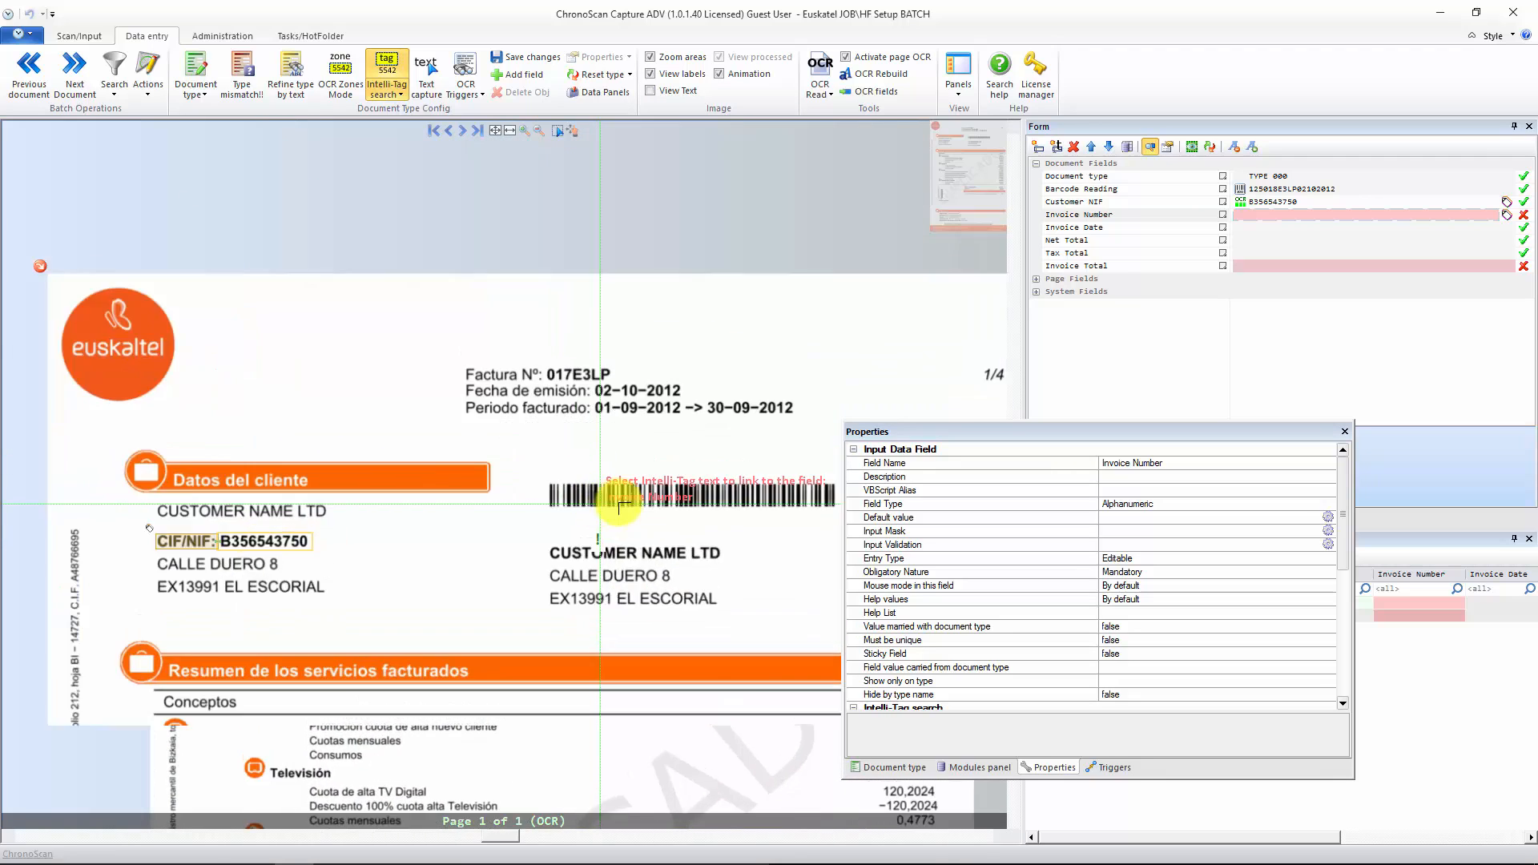
scroll(610, 504, "up", 2)
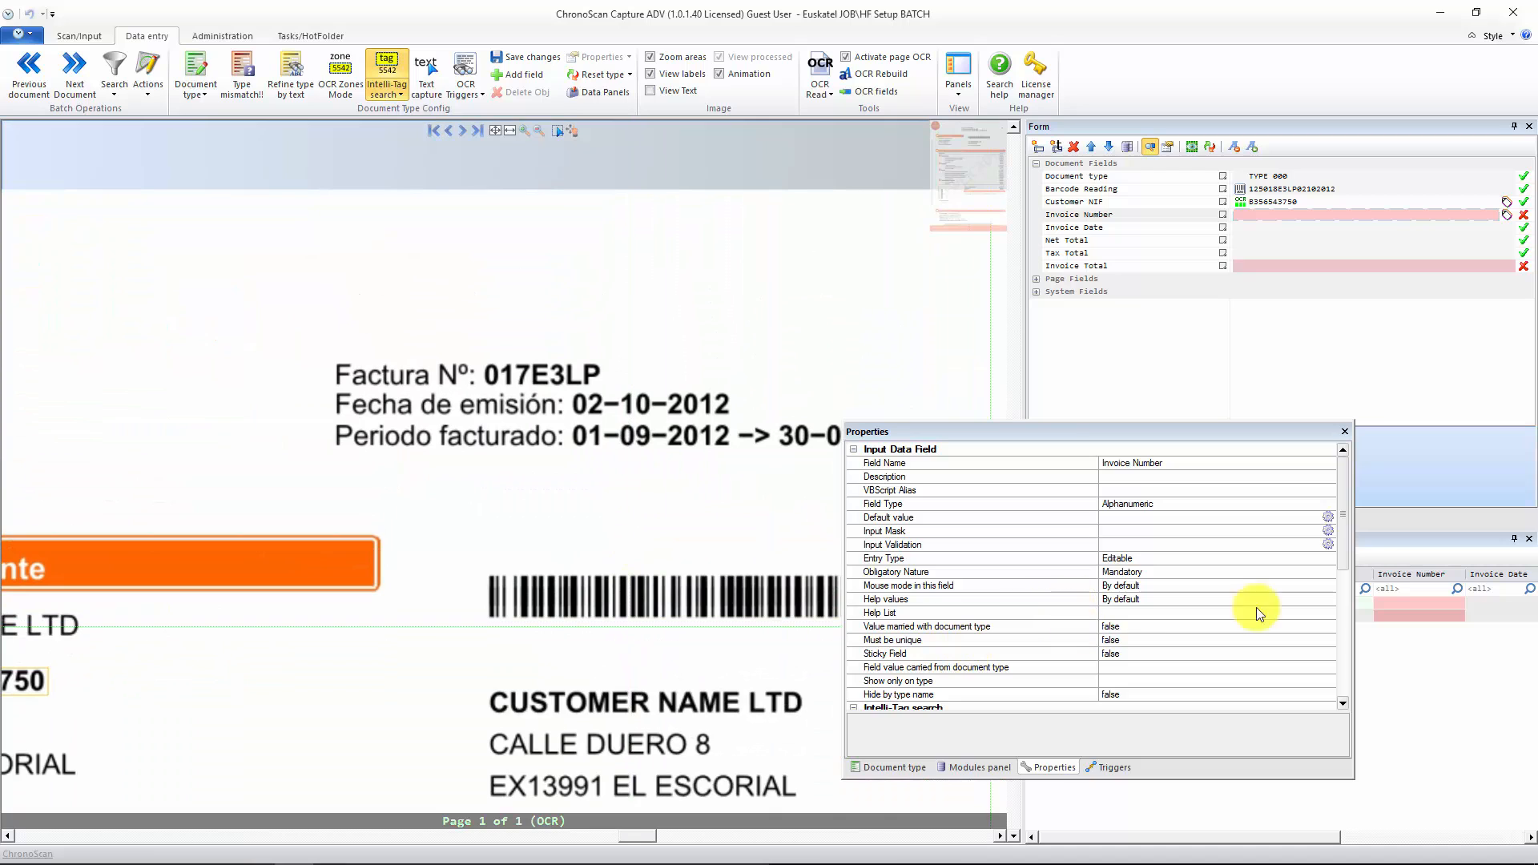
left_click_drag(1345, 537, 1340, 633)
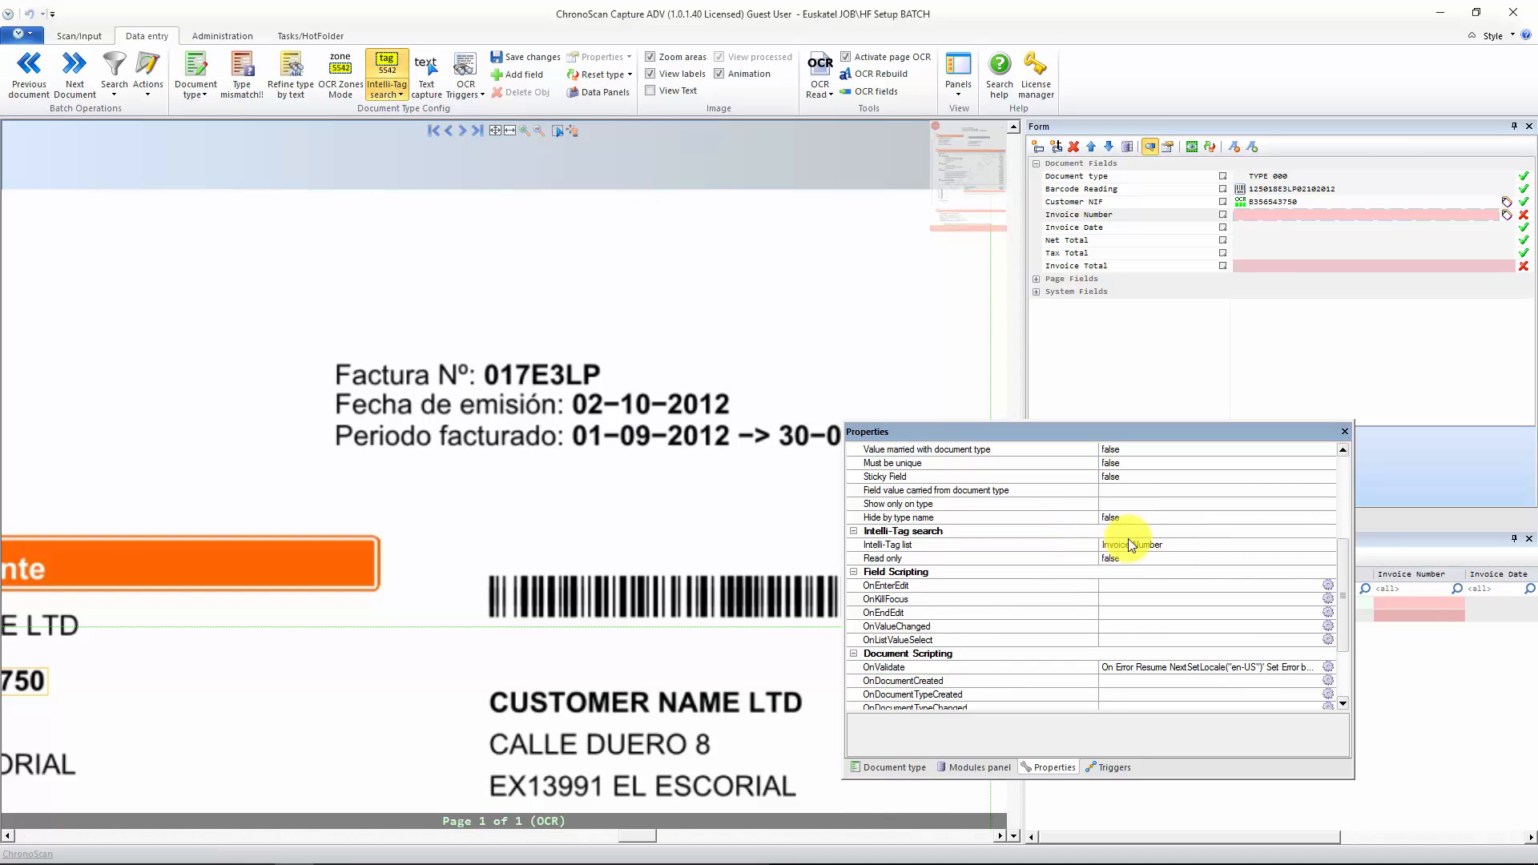
left_click(1264, 215)
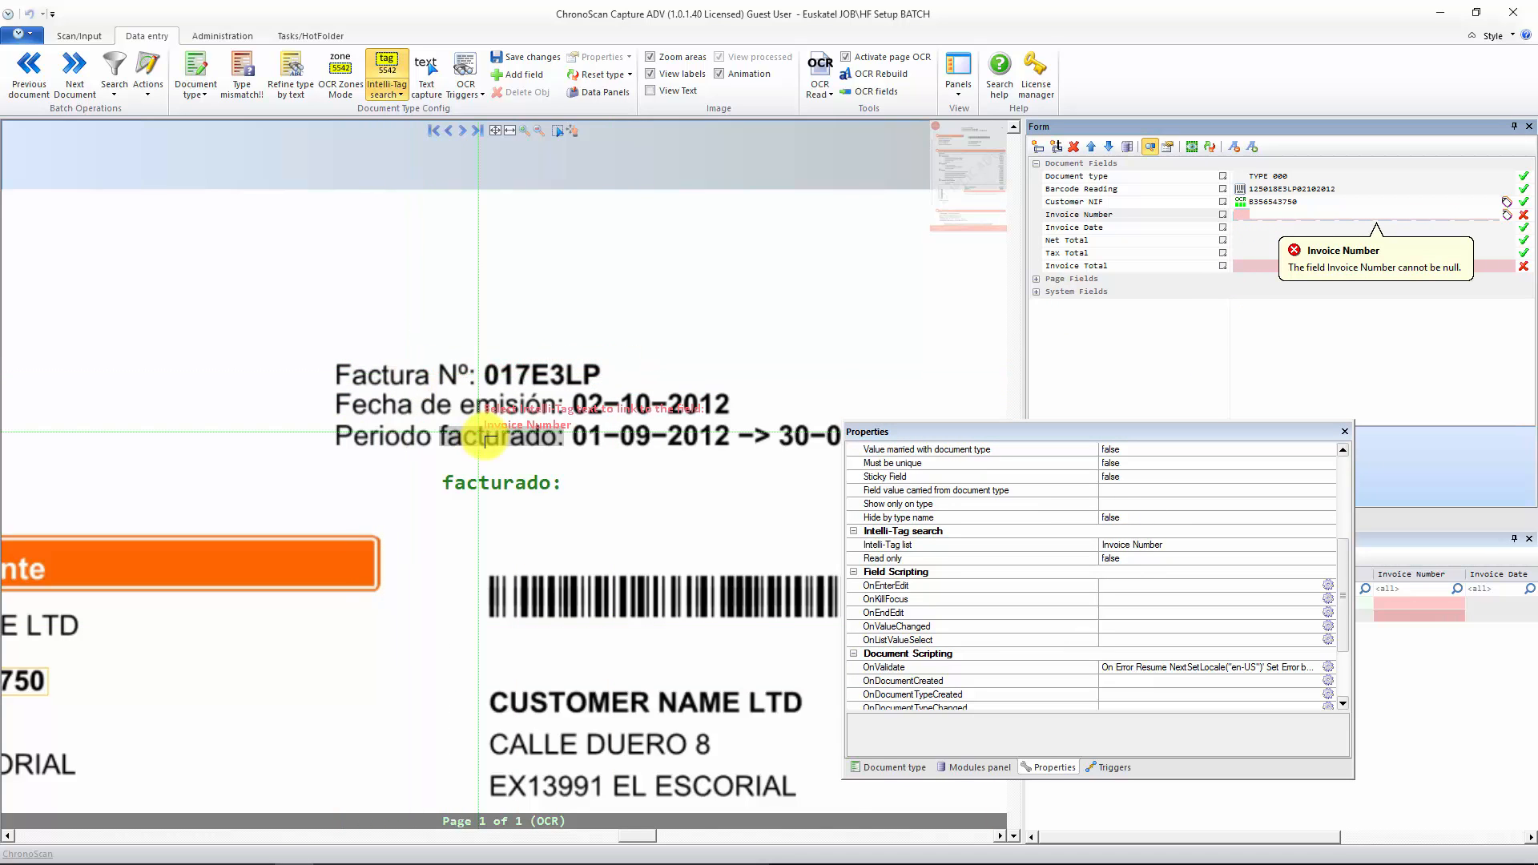
left_click(1508, 215)
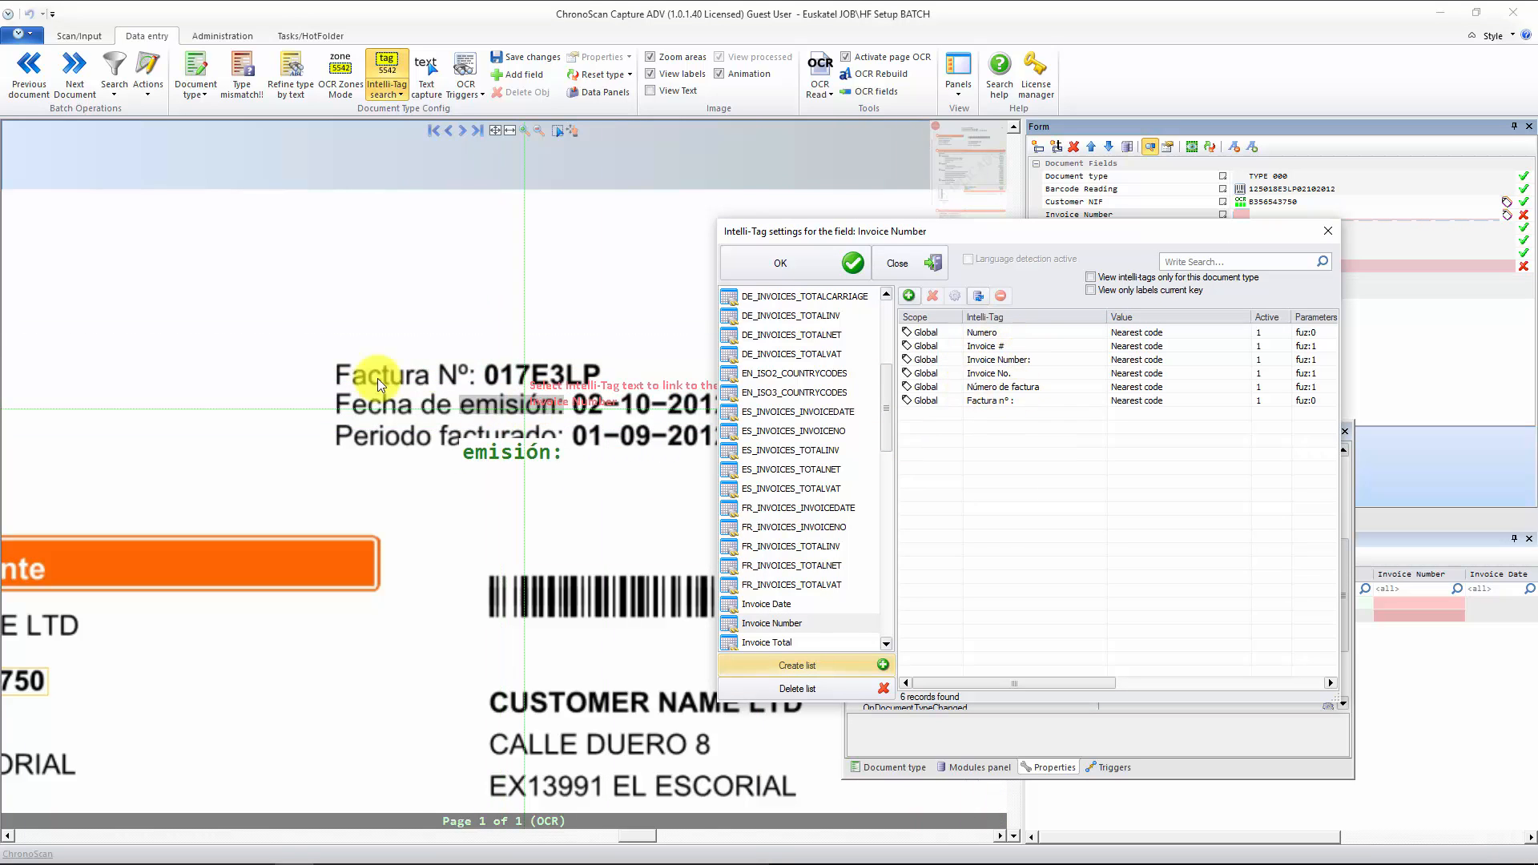
left_click(775, 261)
- Add the Factura Nº: label as a tag for Invoice Number with a Nearest code search, not limited to this document type
left_click(1271, 214)
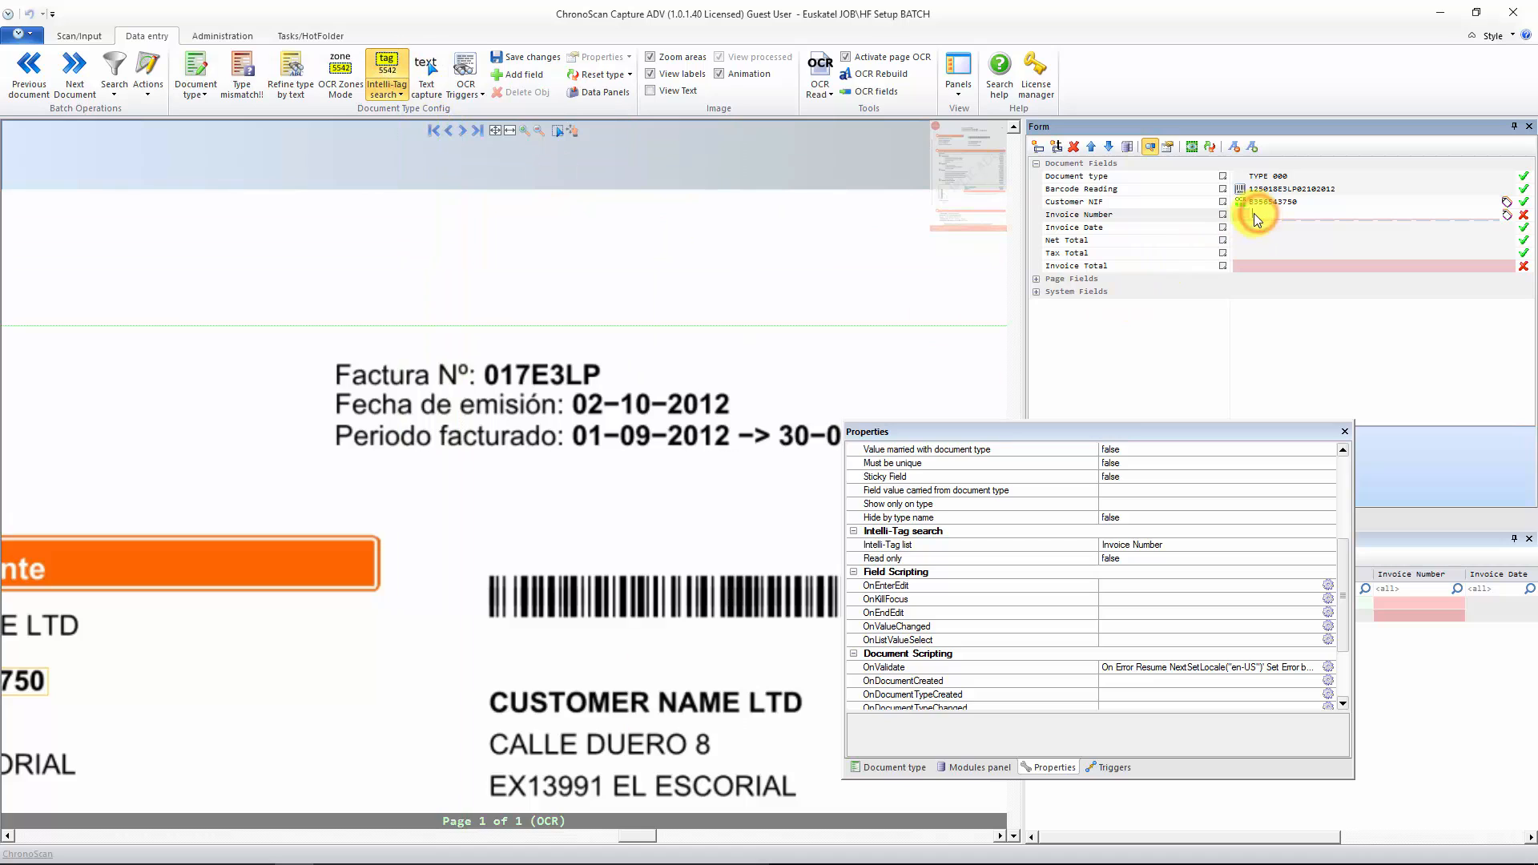
left_click_drag(320, 347, 471, 394)
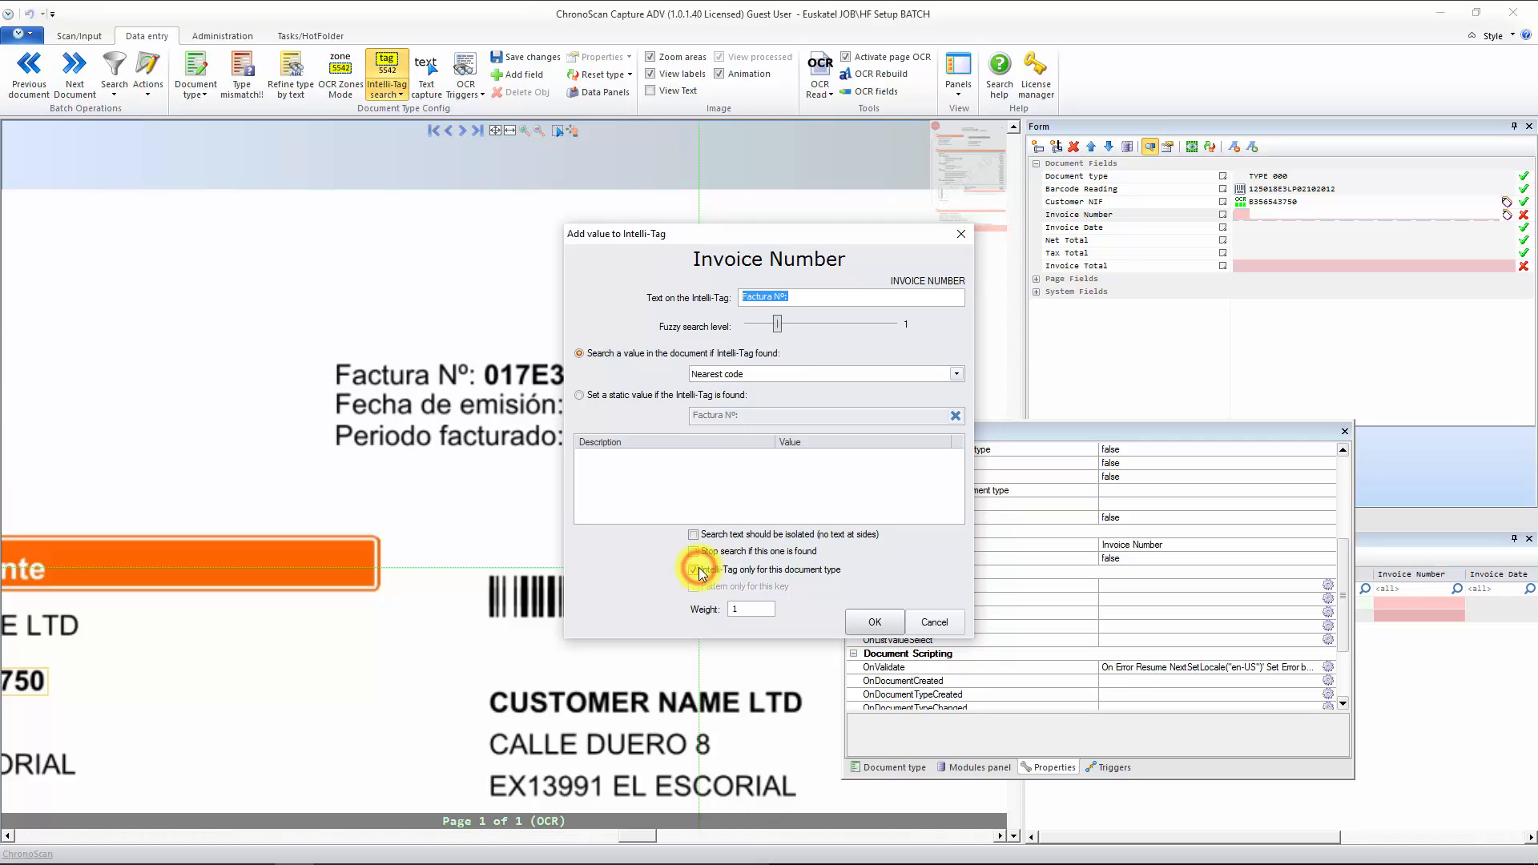
left_click(853, 622)
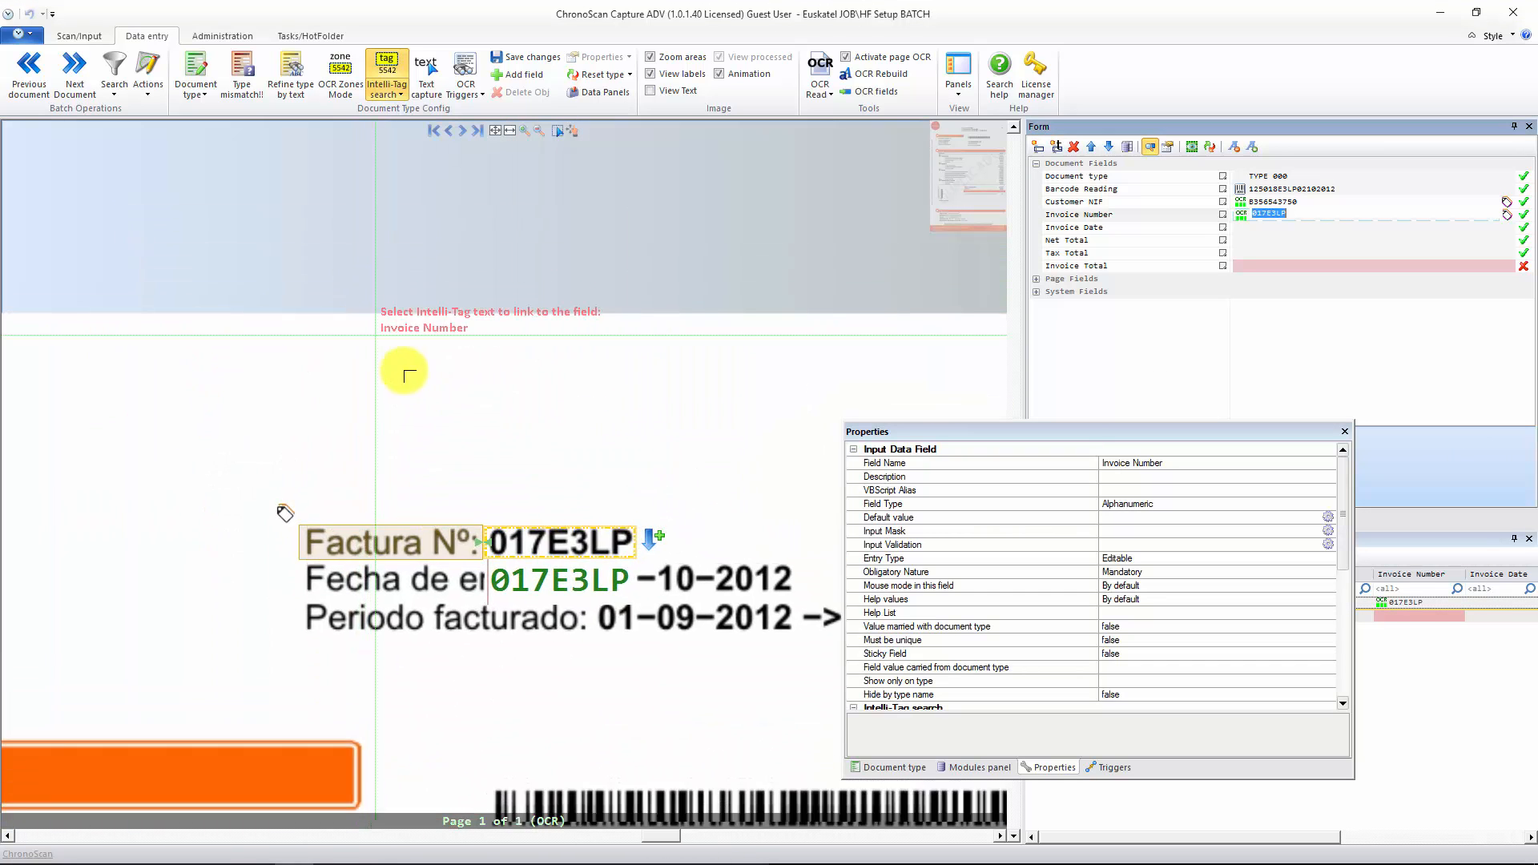
- Set the Intelli-Tag list of the Invoice Date field to Invoice Date
left_click(1279, 230)
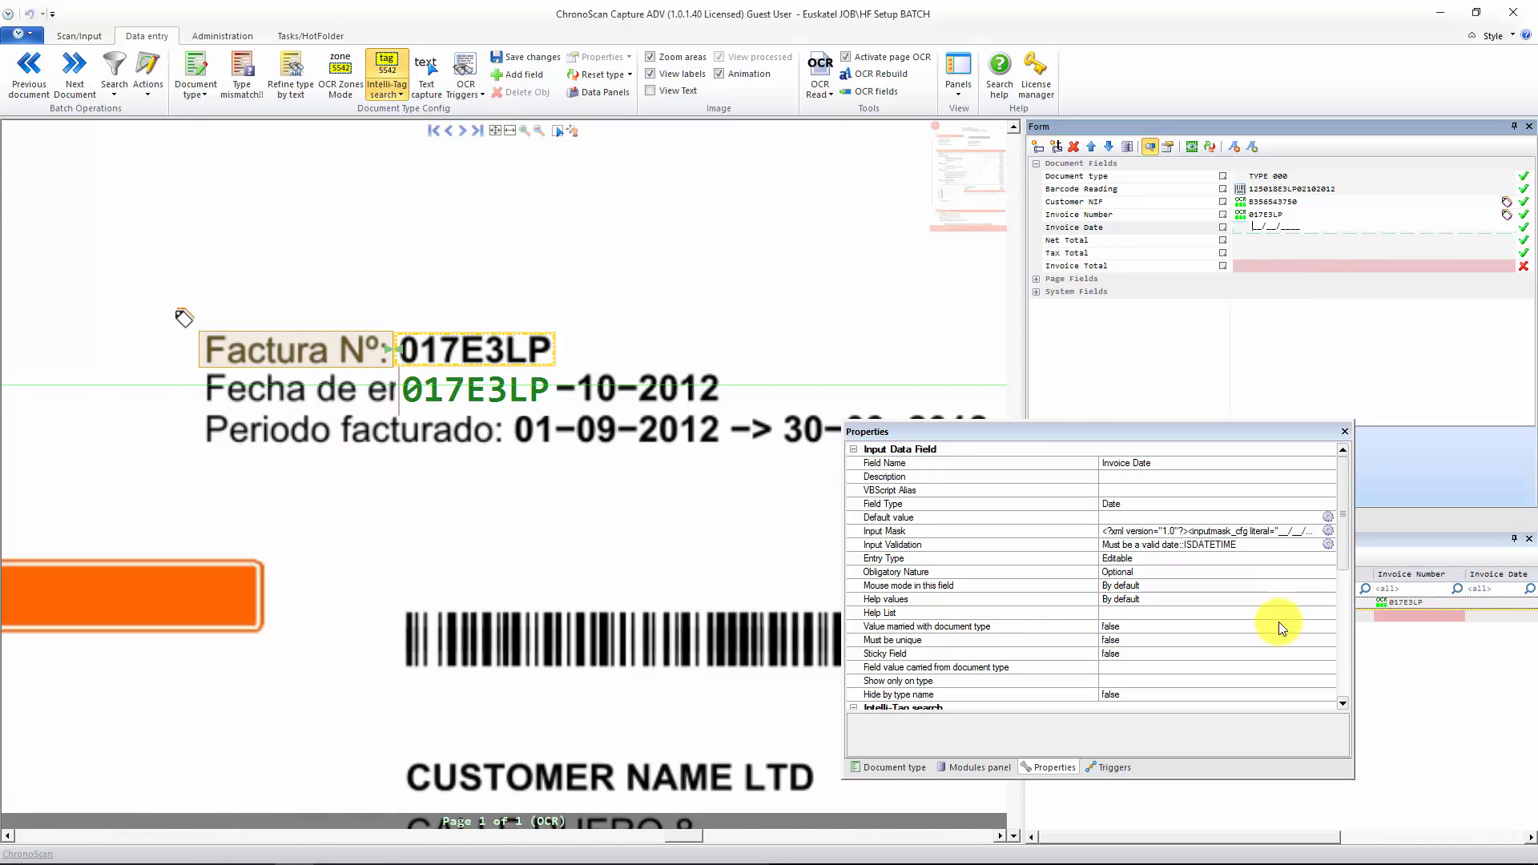
left_click_drag(1339, 501, 1075, 590)
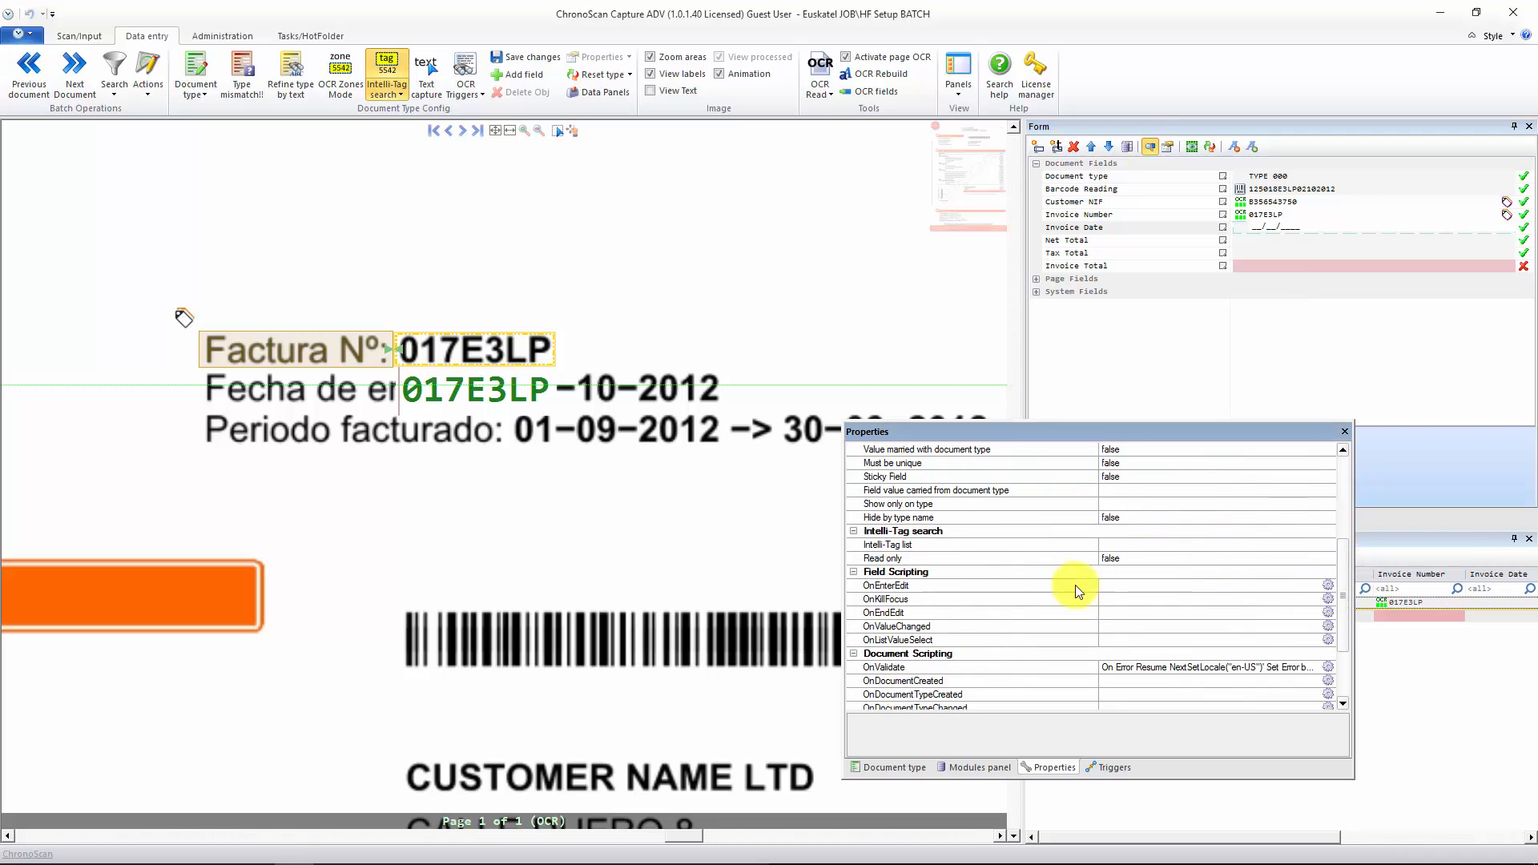
left_click(1200, 545)
left_click(1328, 544)
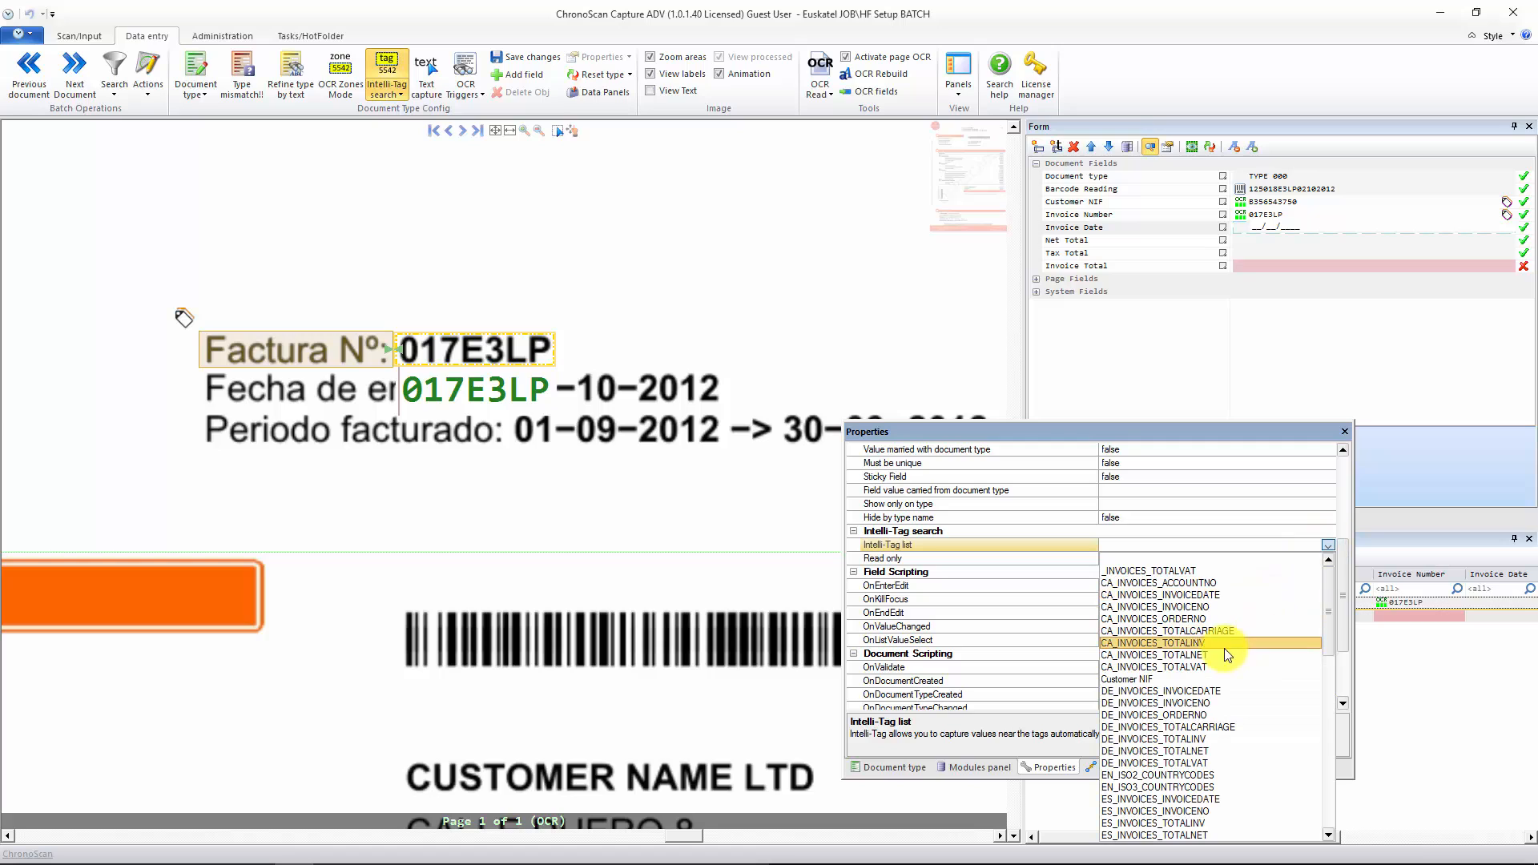
scroll(1218, 685, "down", 2)
scroll(1216, 688, "down", 5)
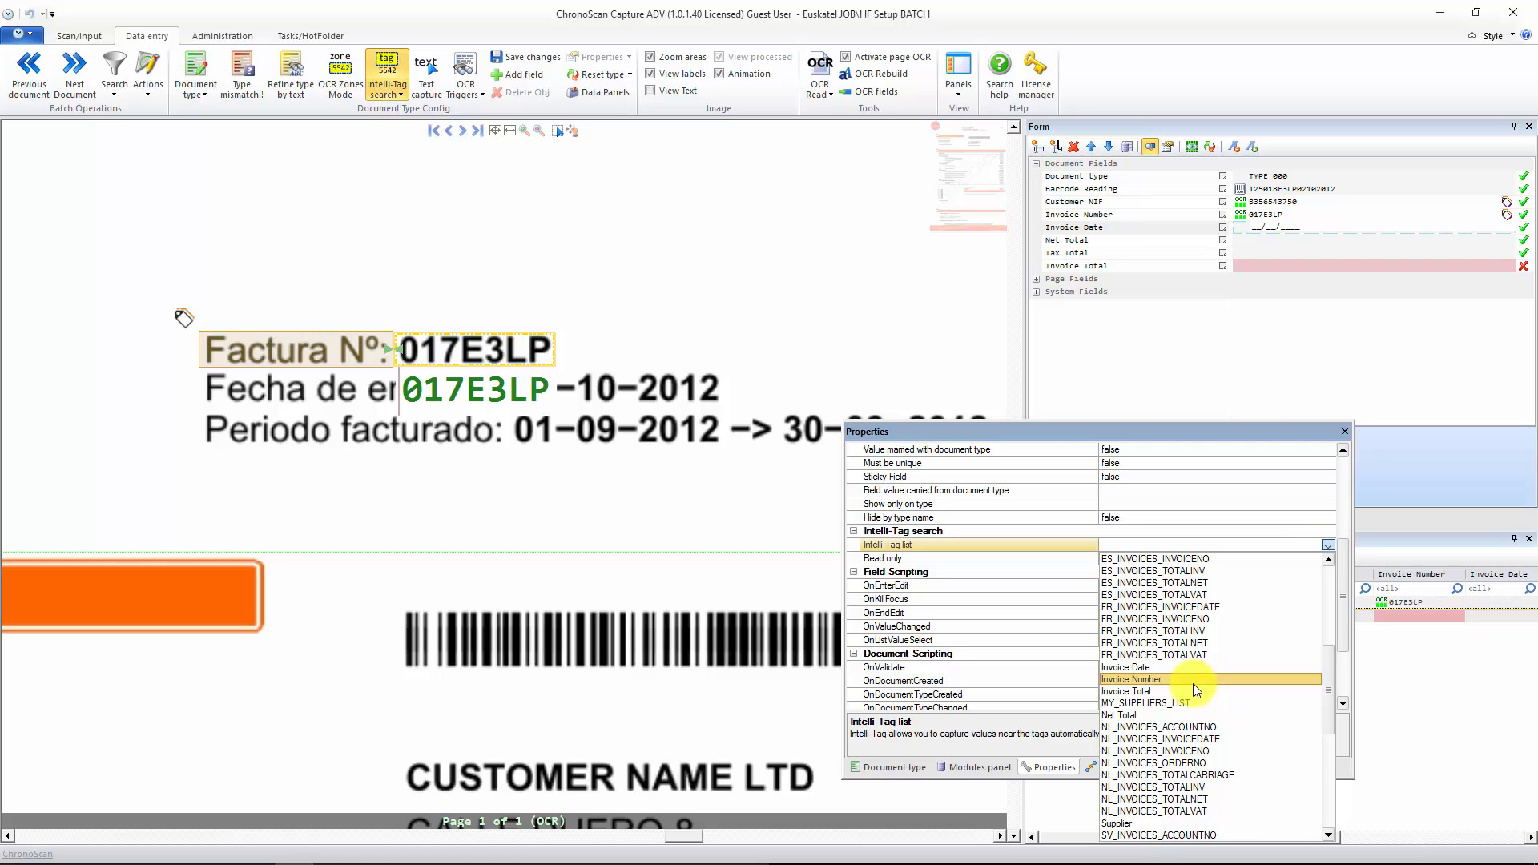
left_click(1146, 669)
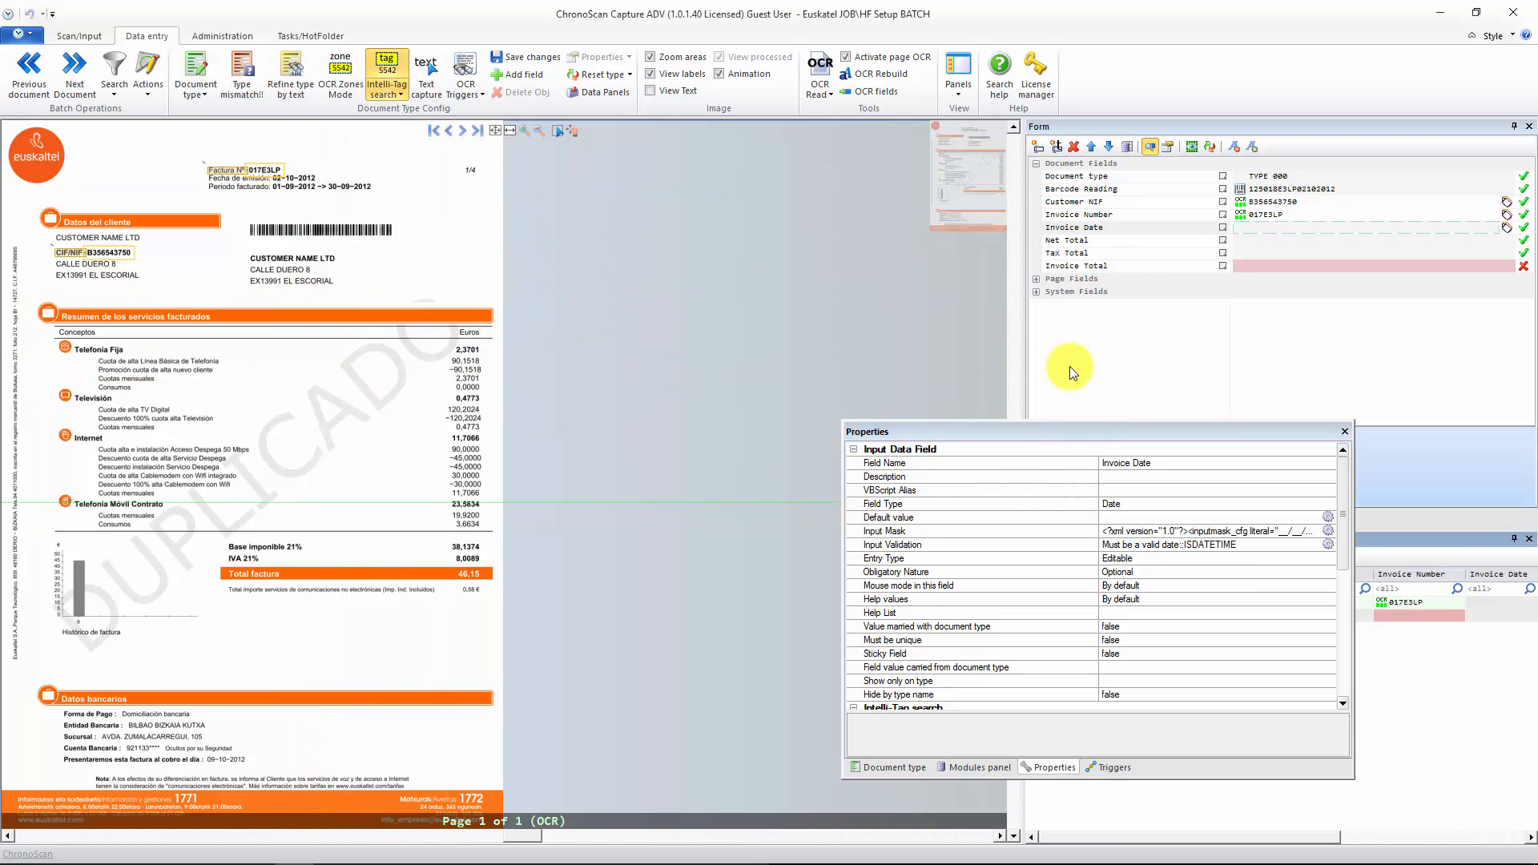
- Add the Fecha de emisión: label as a tag for Invoice Date with a Nearest valid date search, not limited to this document type
left_click_drag(1348, 522, 1356, 593)
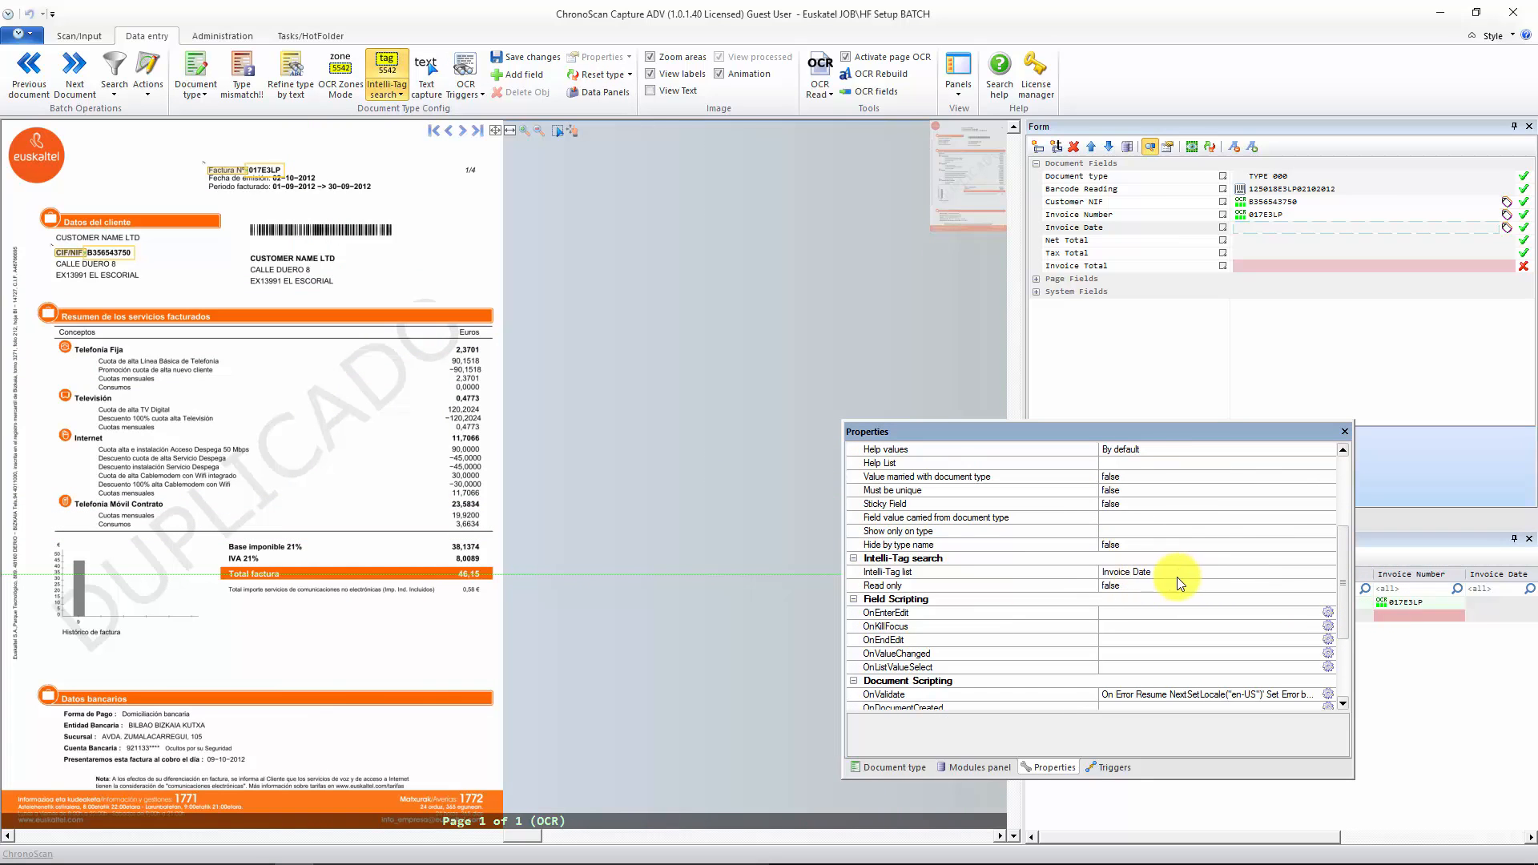
left_click(1278, 225)
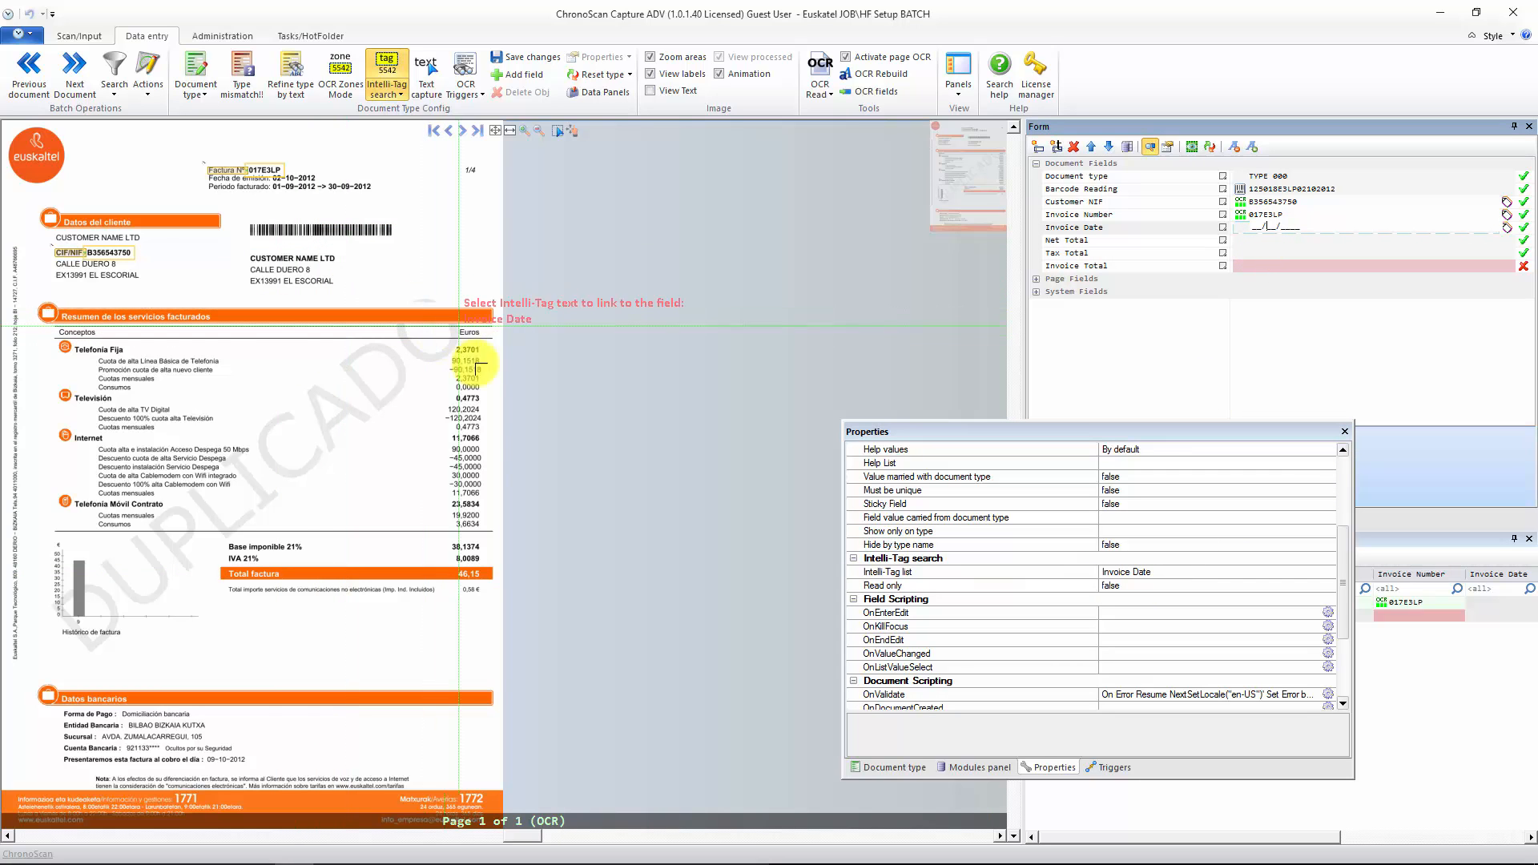
left_click_drag(529, 469, 835, 579)
left_click_drag(665, 349, 674, 402)
scroll(598, 360, "up", 4)
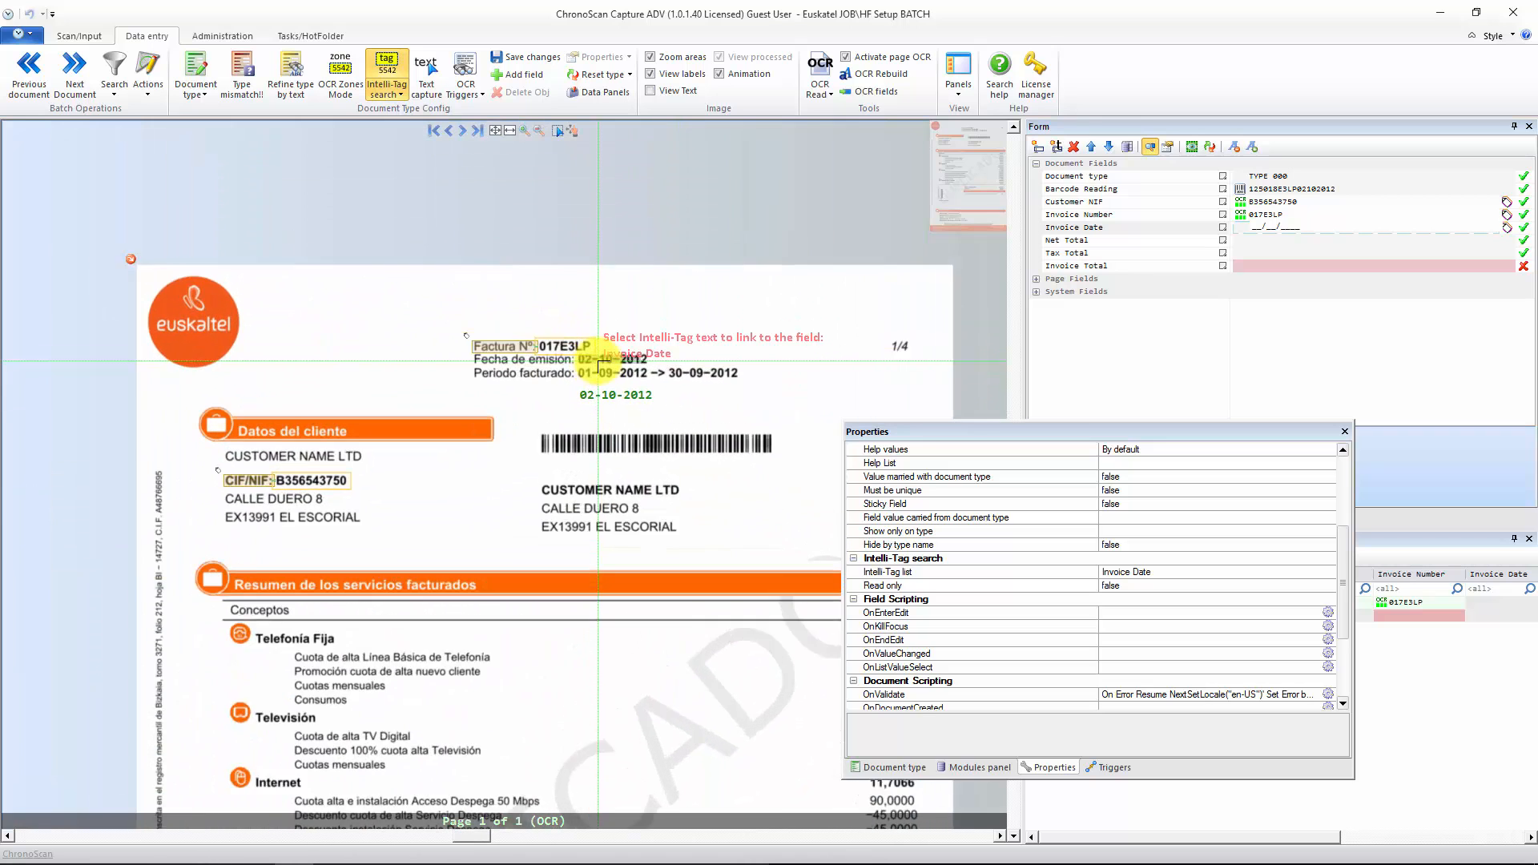
scroll(597, 361, "up", 3)
left_click(1255, 232)
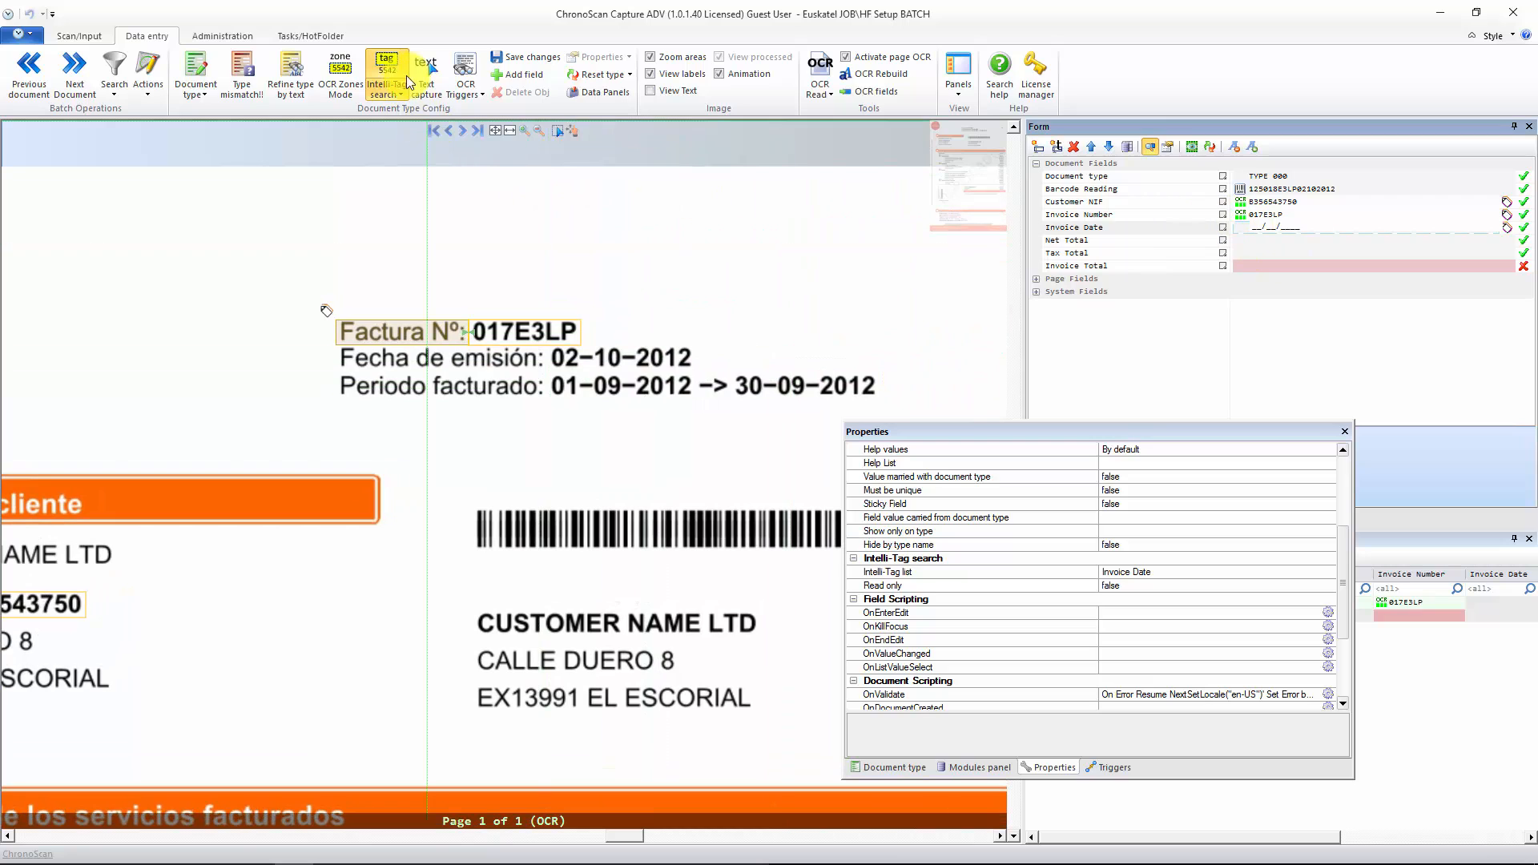
left_click_drag(334, 348, 540, 371)
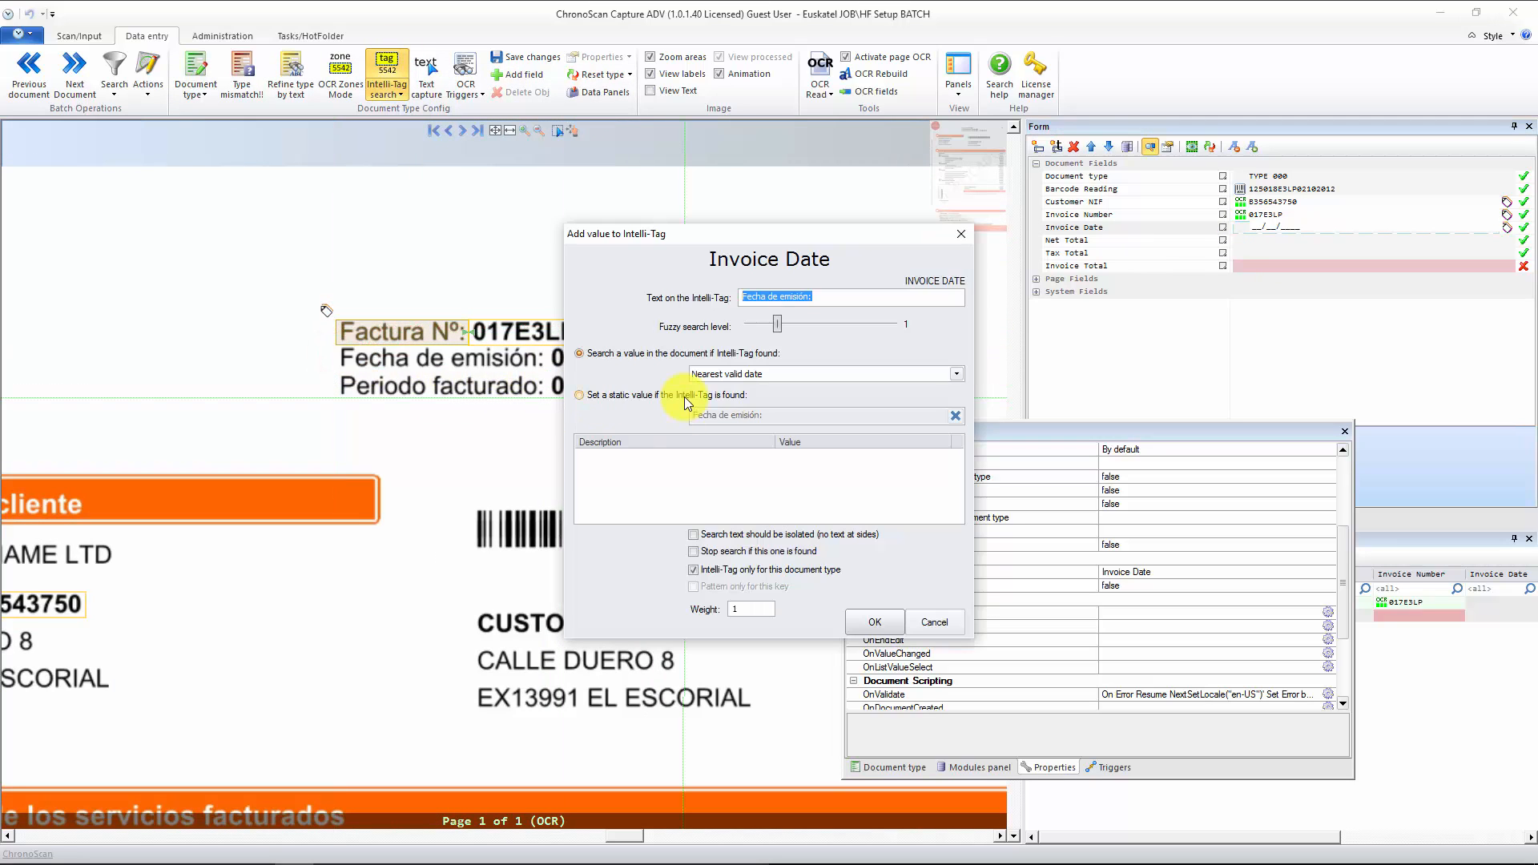
left_click(695, 570)
left_click_drag(802, 234, 942, 203)
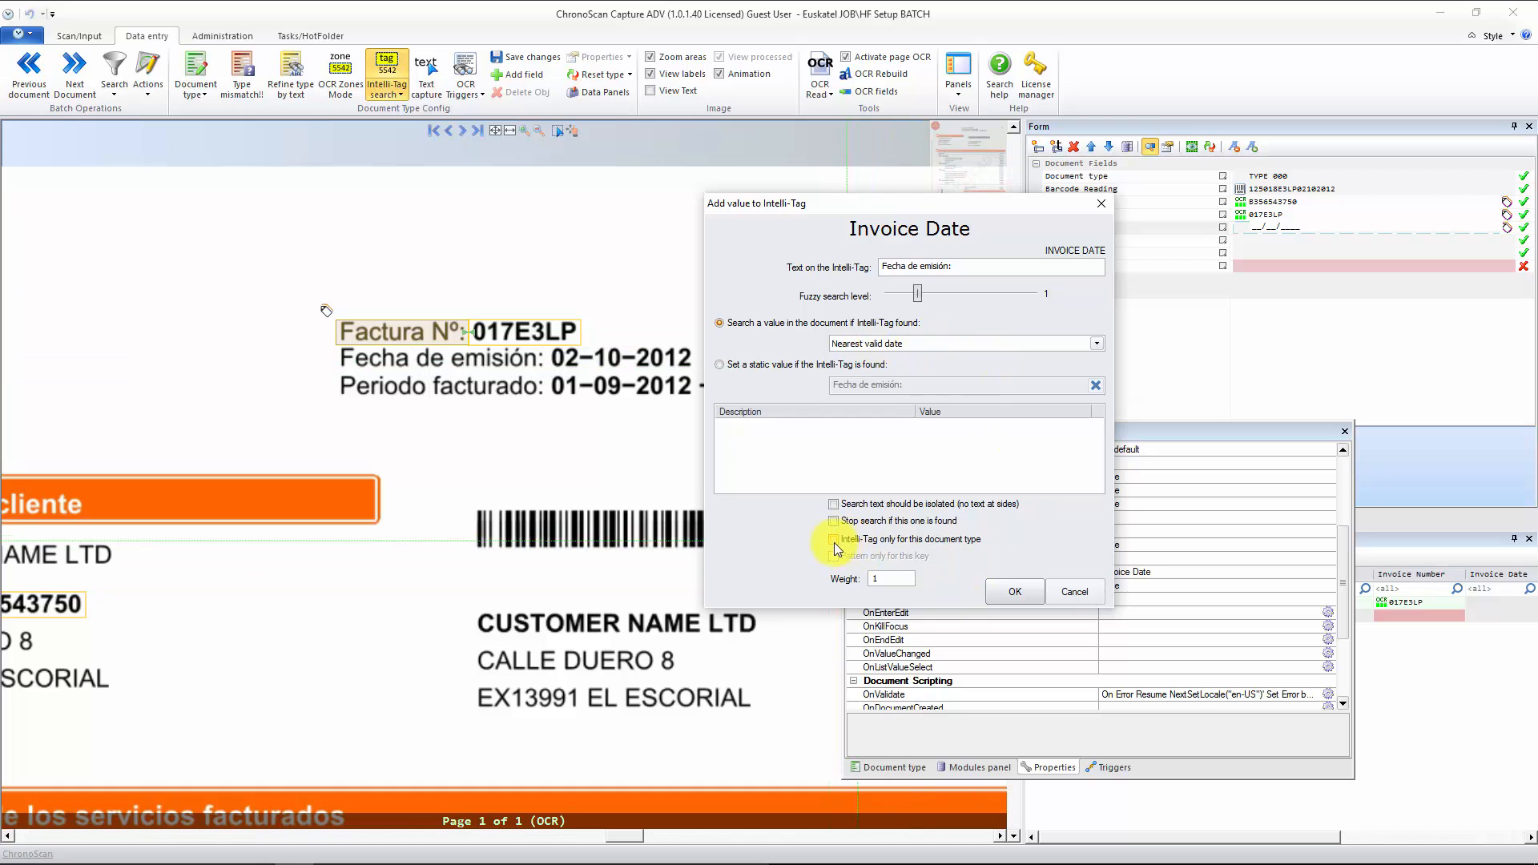
left_click(1010, 591)
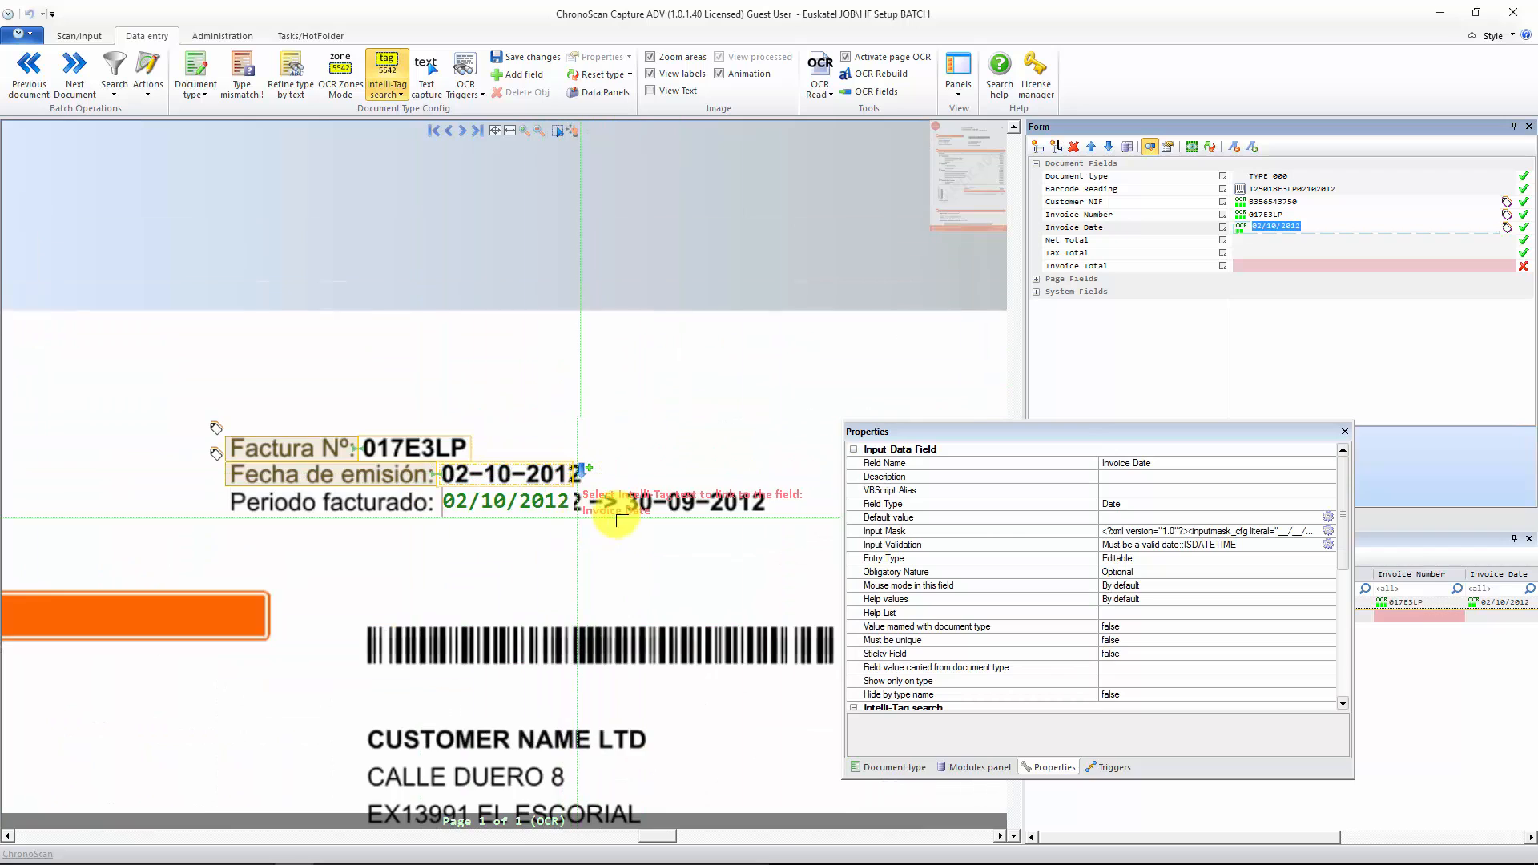
- Return to the Invoice Date value and examine the available active OCR engines
left_click(1255, 245)
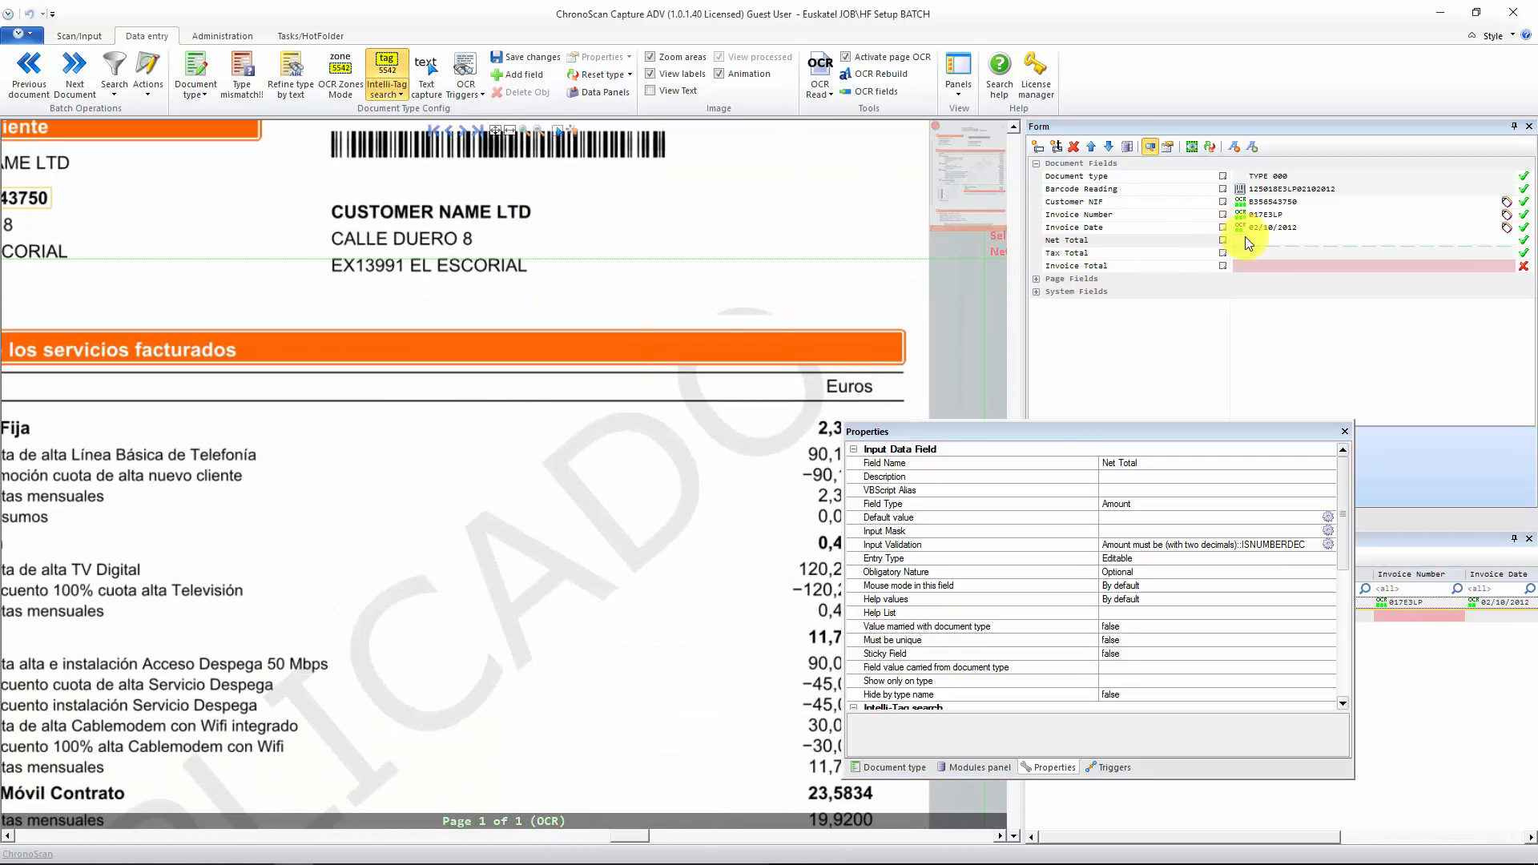
left_click(1240, 229)
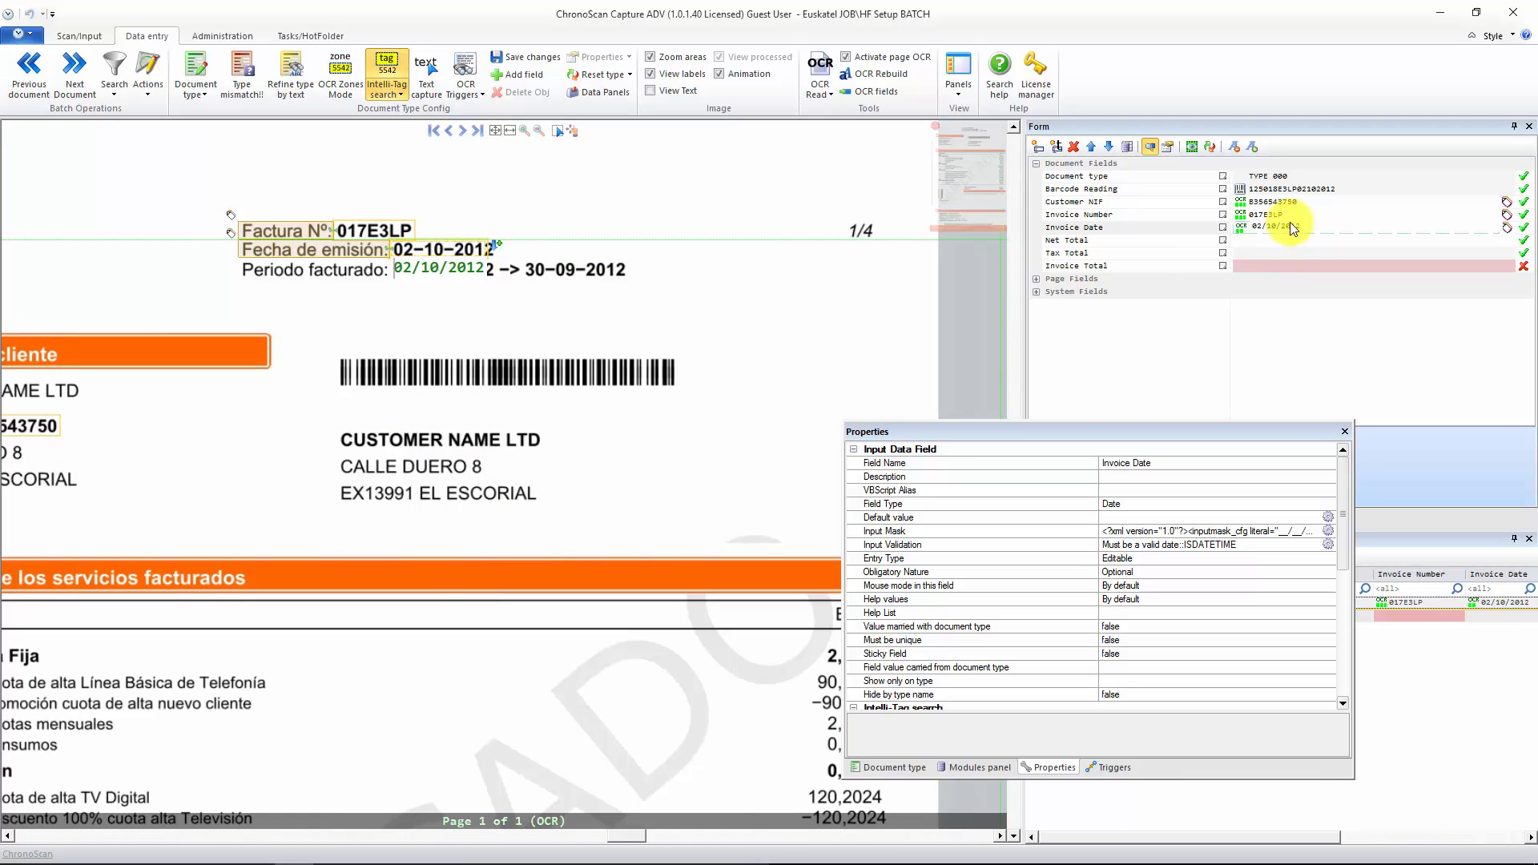
left_click(818, 94)
mouse_move(843, 112)
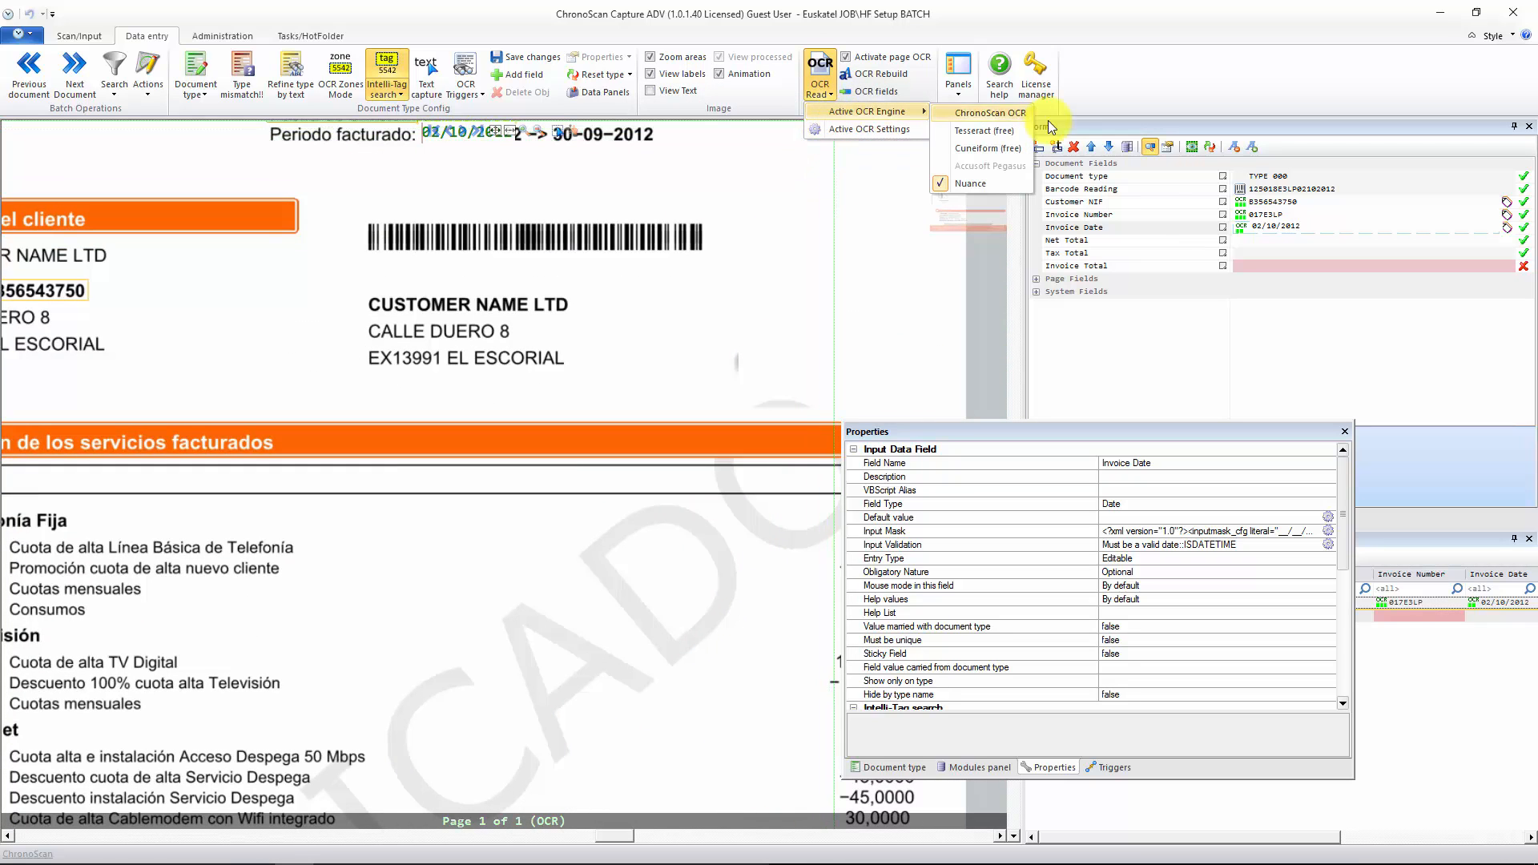
left_click(978, 148)
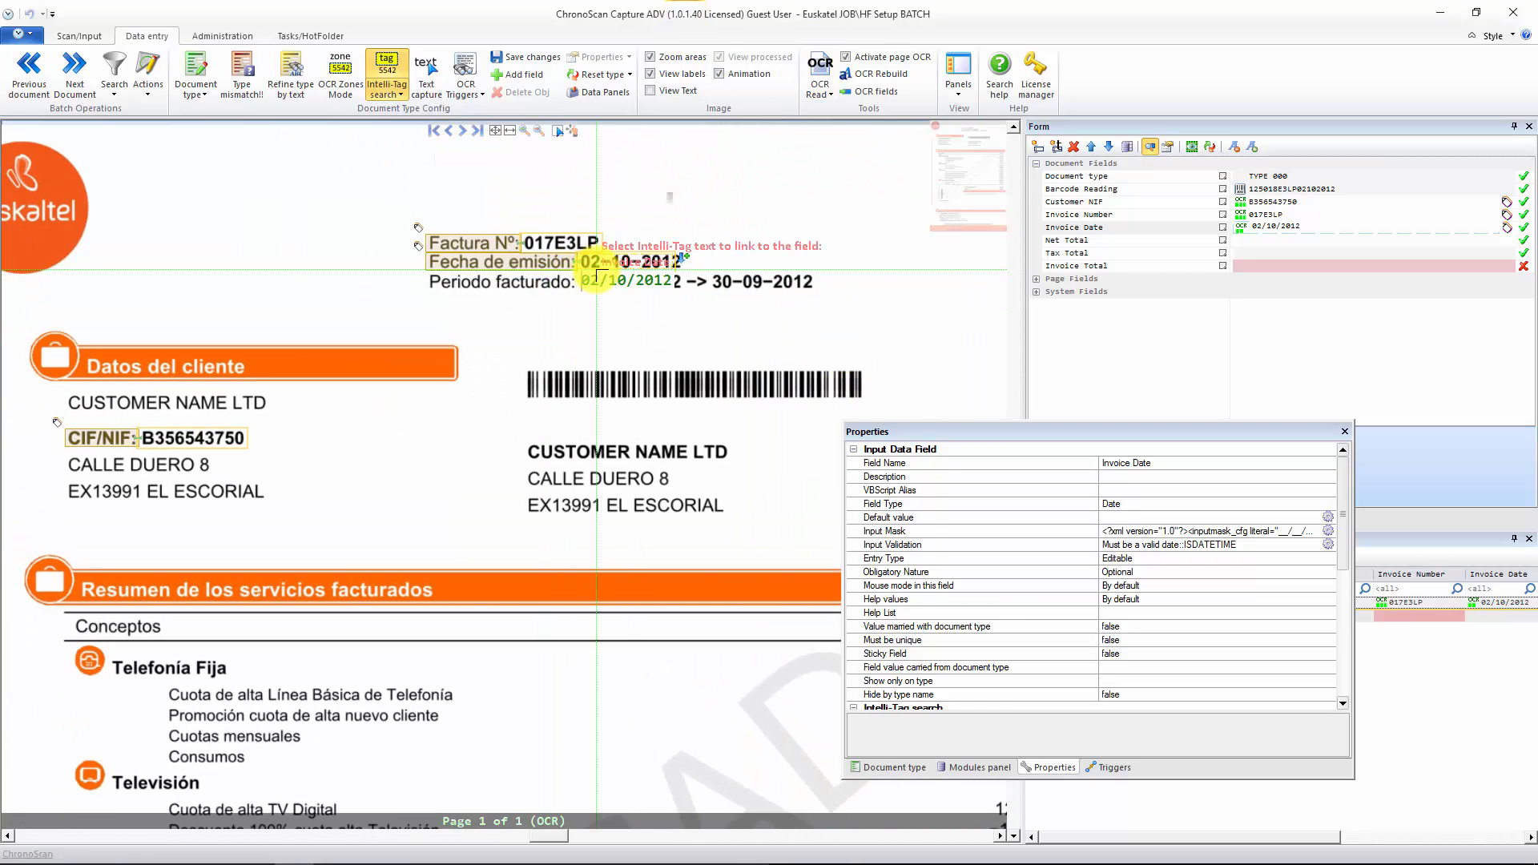
- Examine the recognised OCR text over the invoice's totals section and hide it again
left_click_drag(738, 550, 608, 230)
left_click_drag(669, 497, 641, 230)
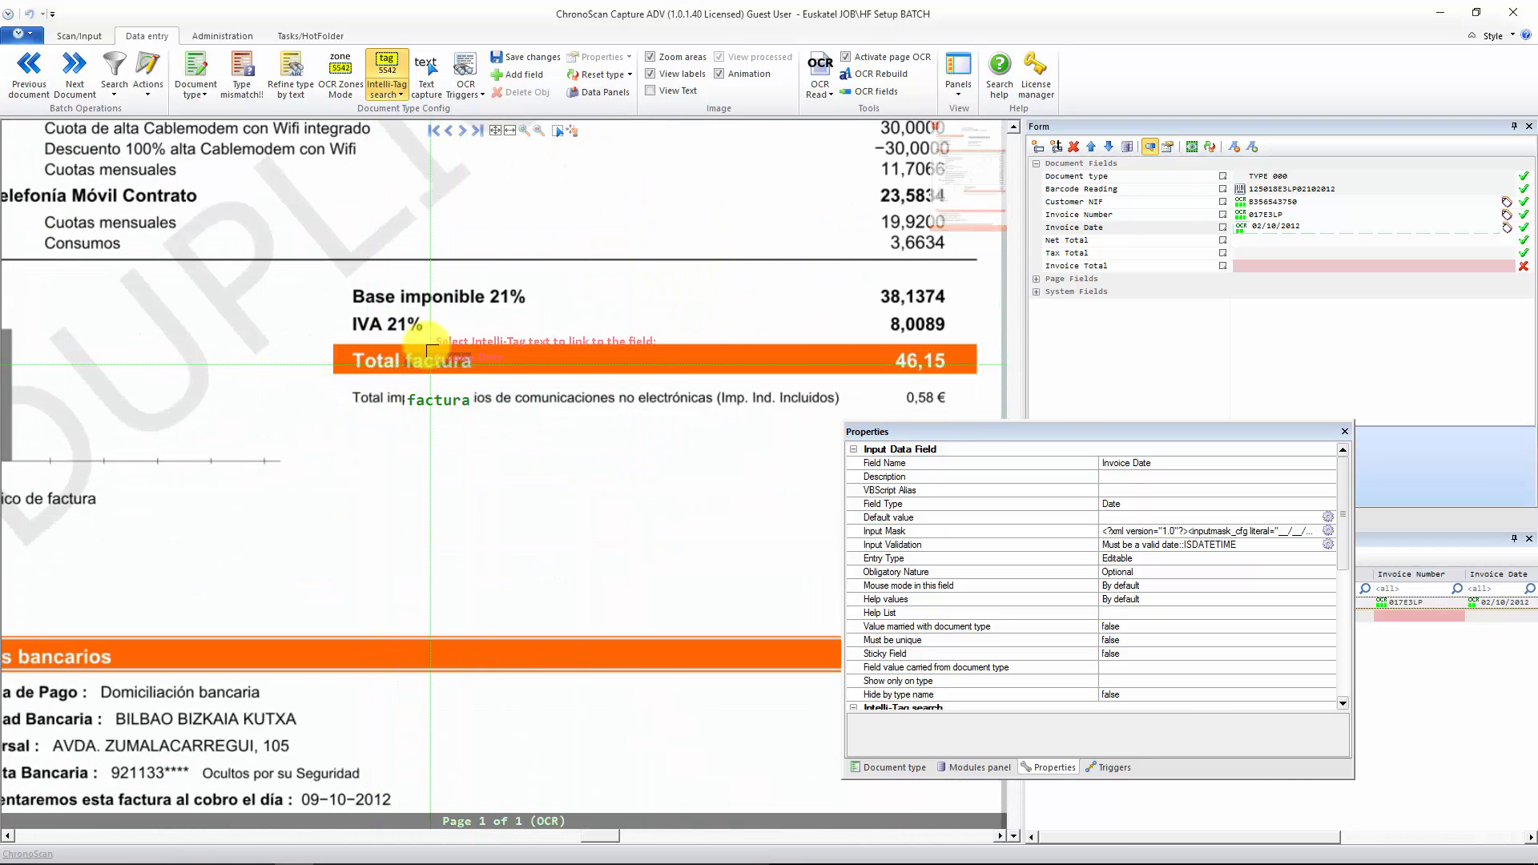
left_click(650, 90)
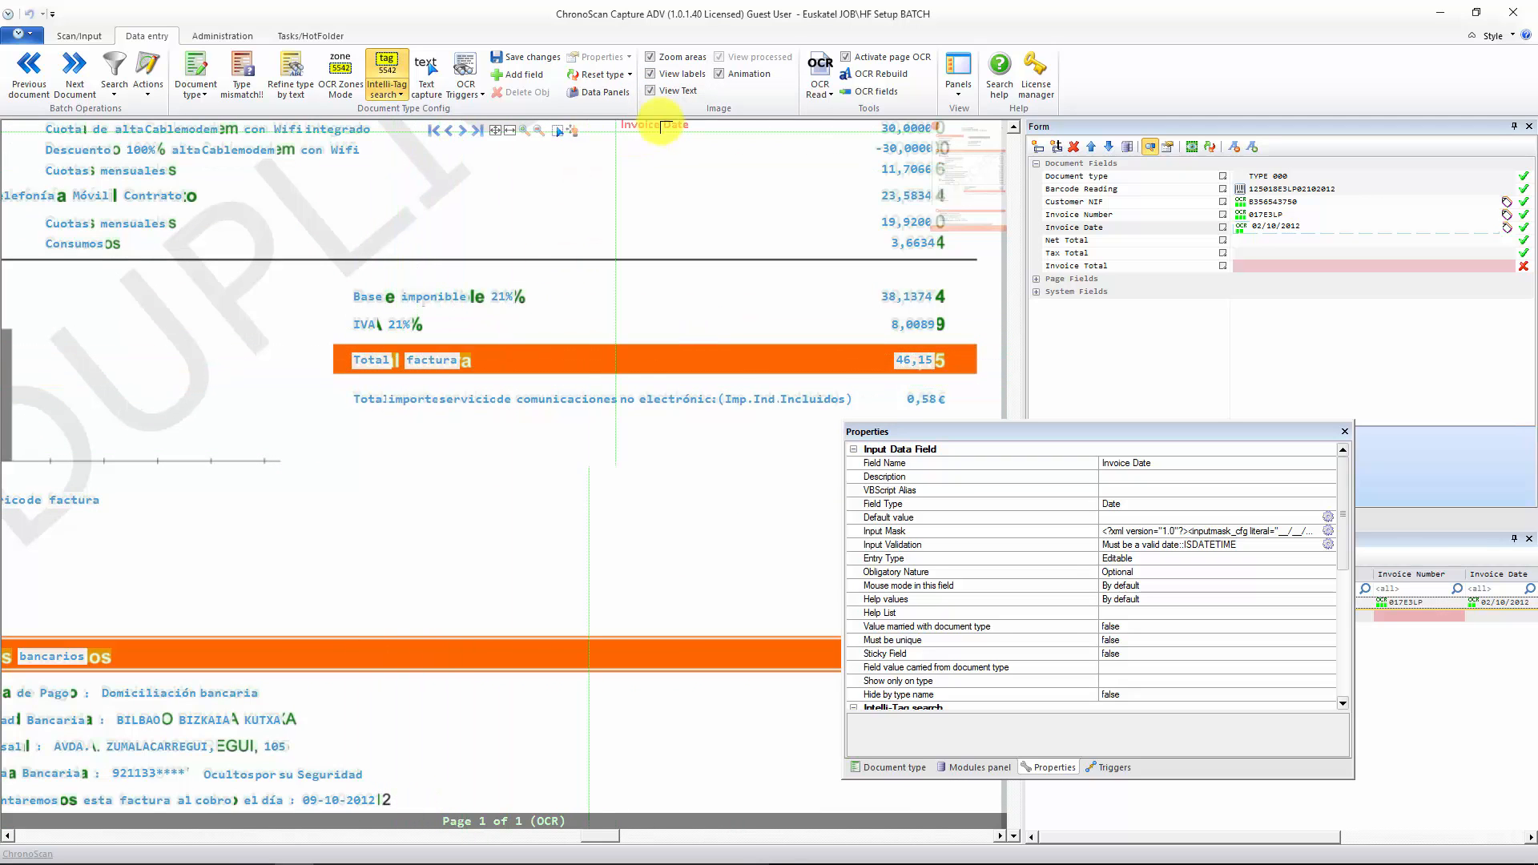
left_click(650, 90)
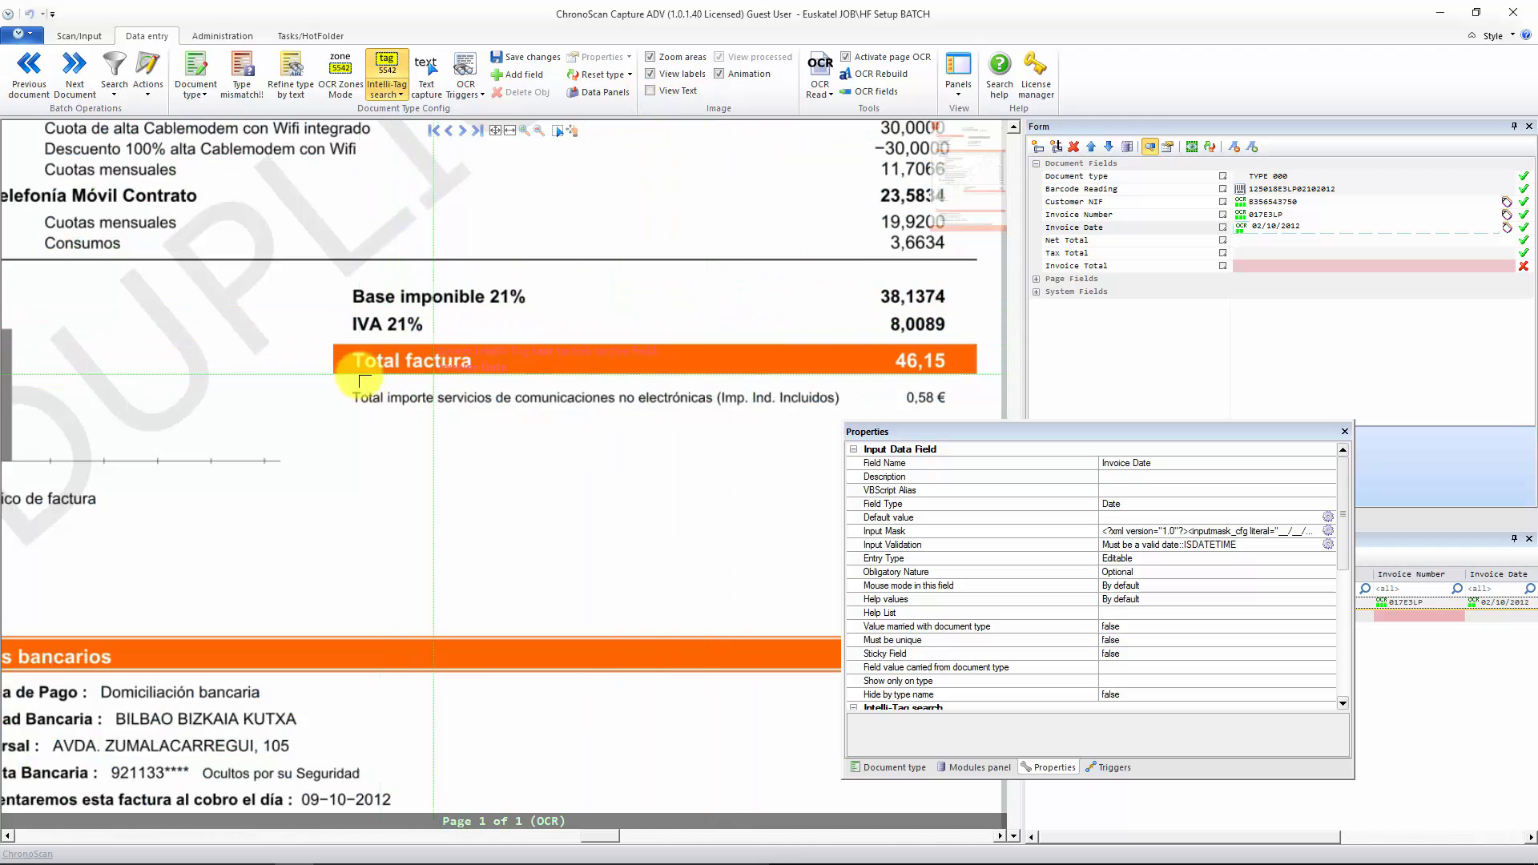
scroll(414, 416, "up", 3)
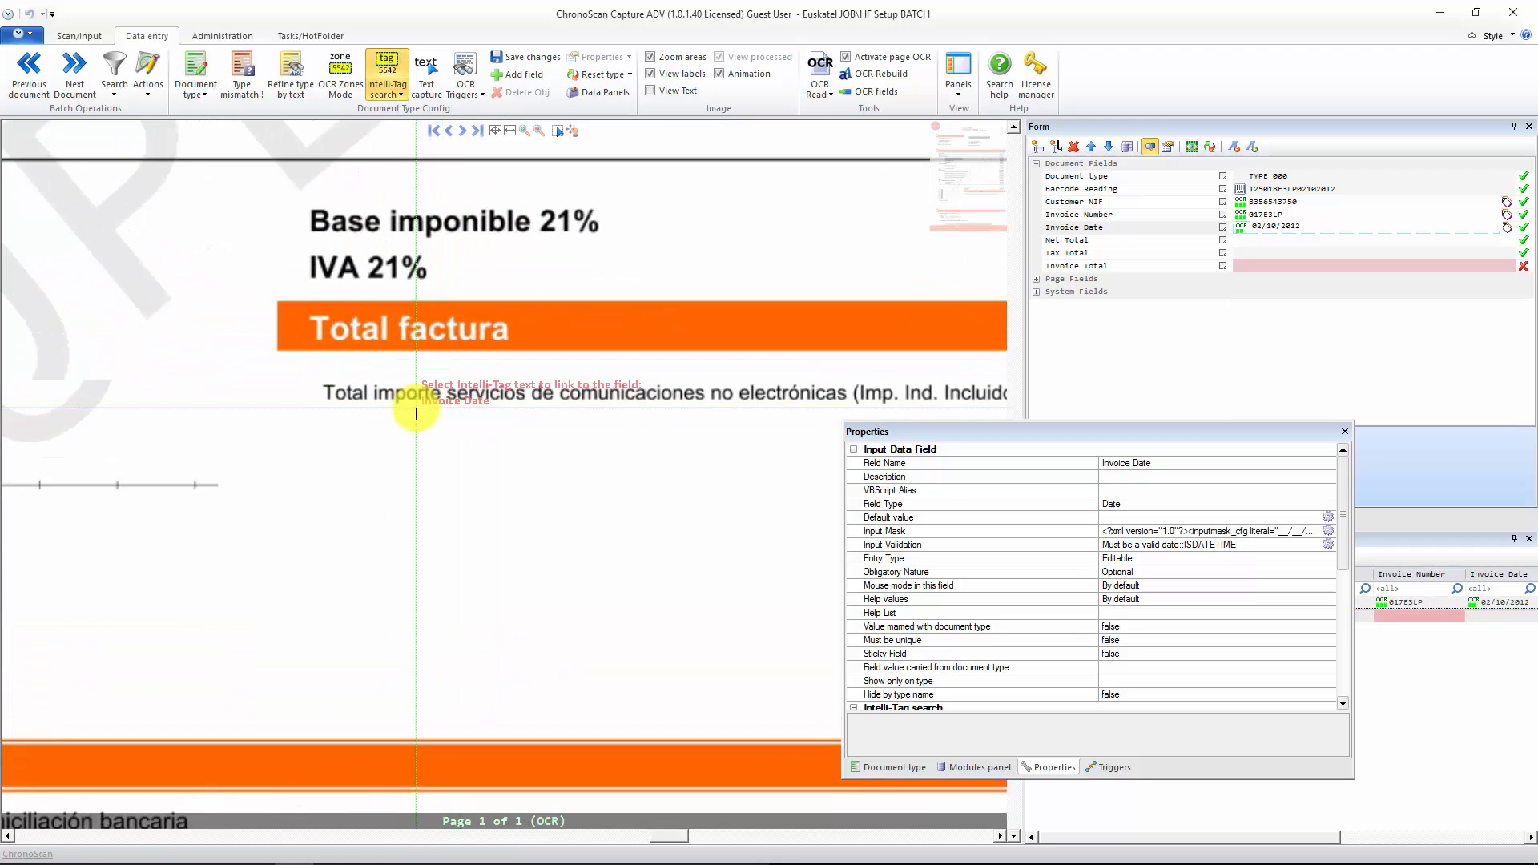
- Set the Intelli-Tag list of the Net Total field to Net Total
scroll(341, 347, "down", 3)
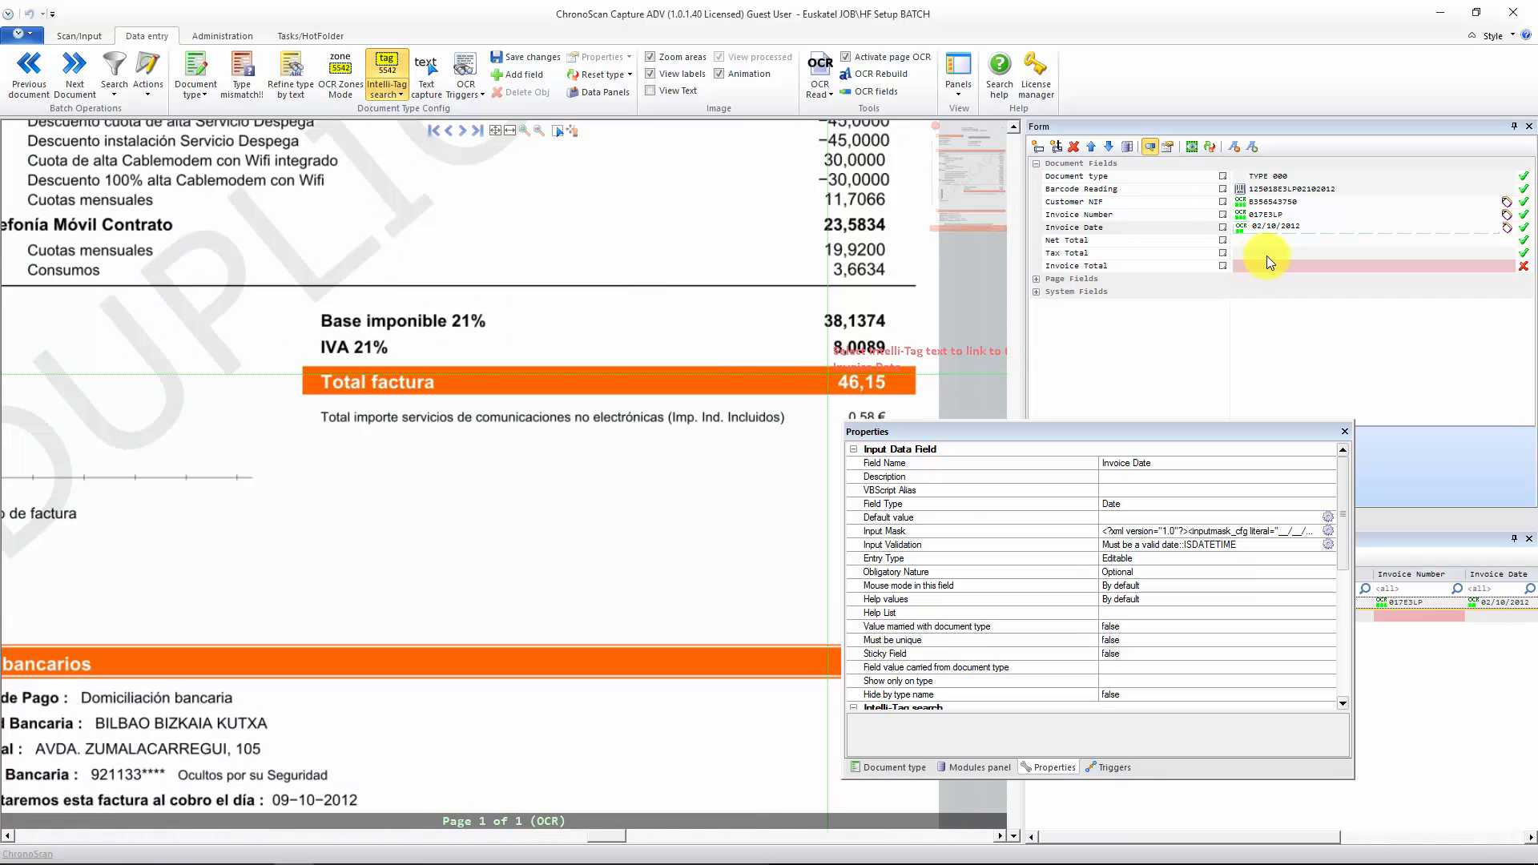
left_click(1263, 242)
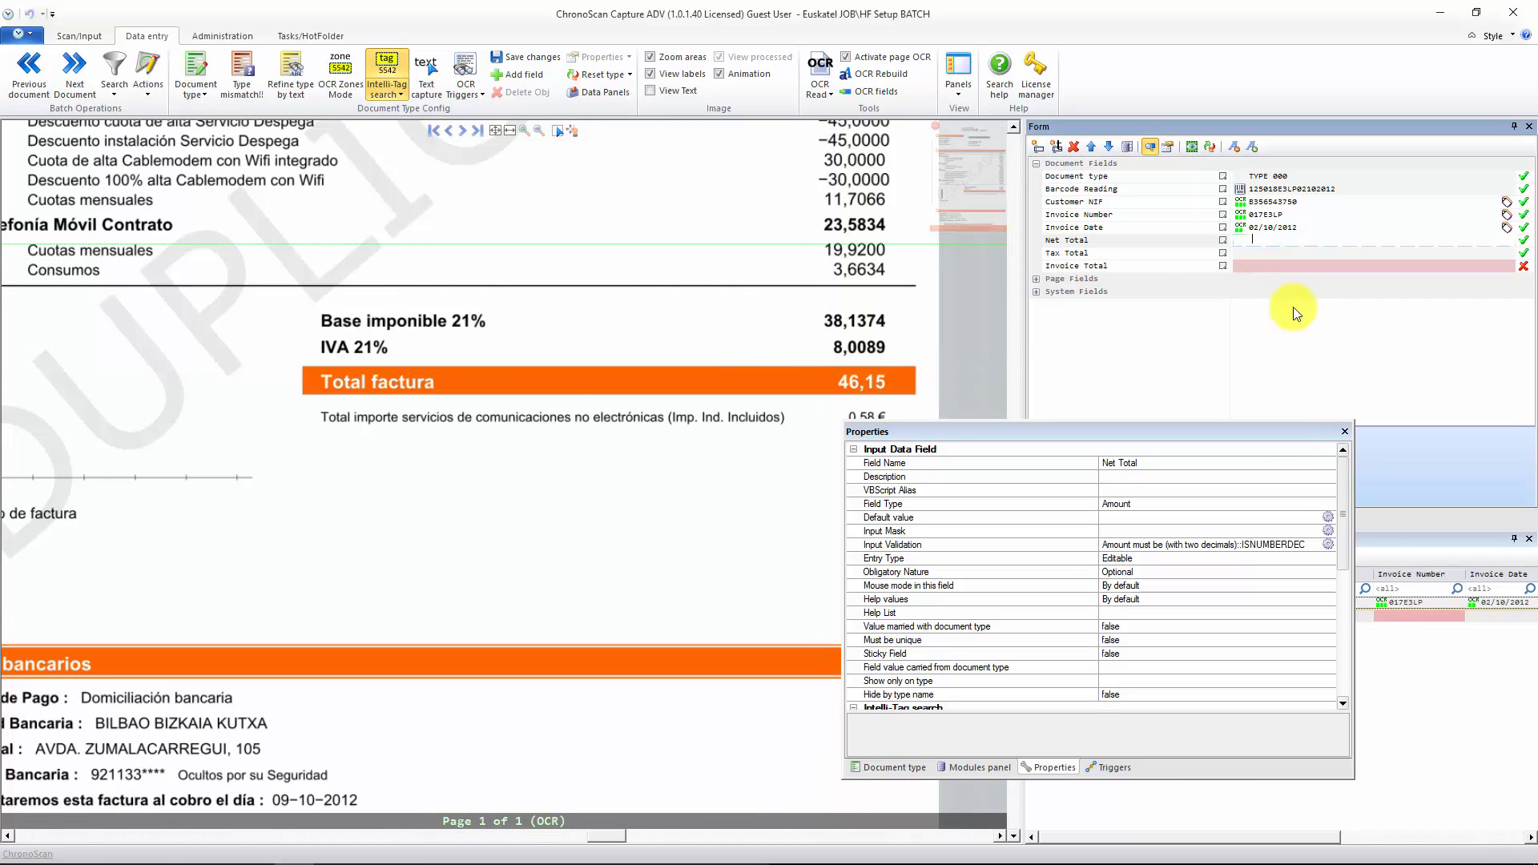
left_click_drag(1349, 503, 1349, 598)
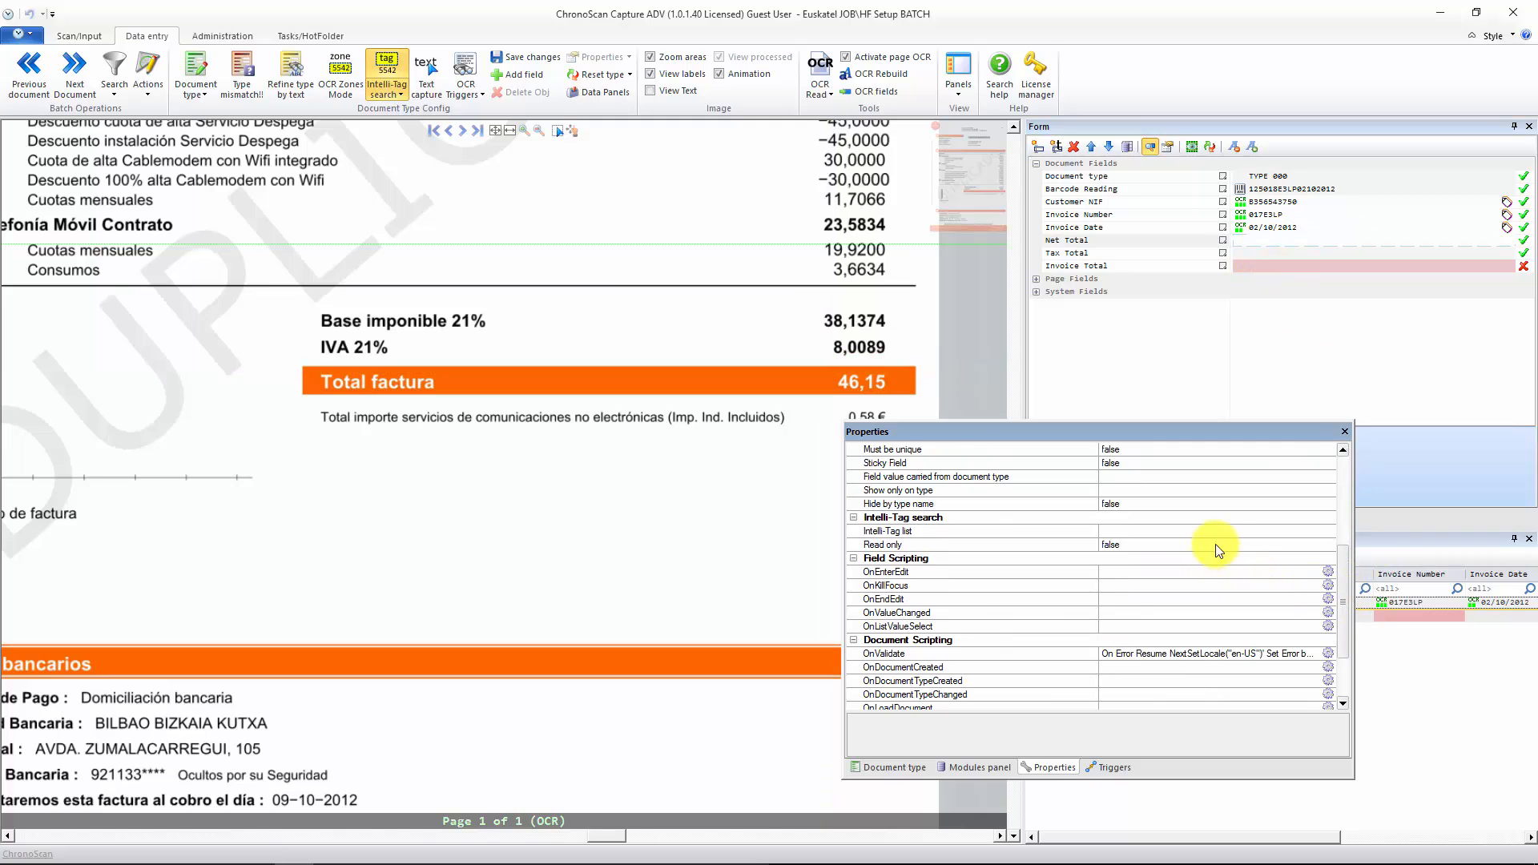
left_click(1320, 532)
left_click(1330, 532)
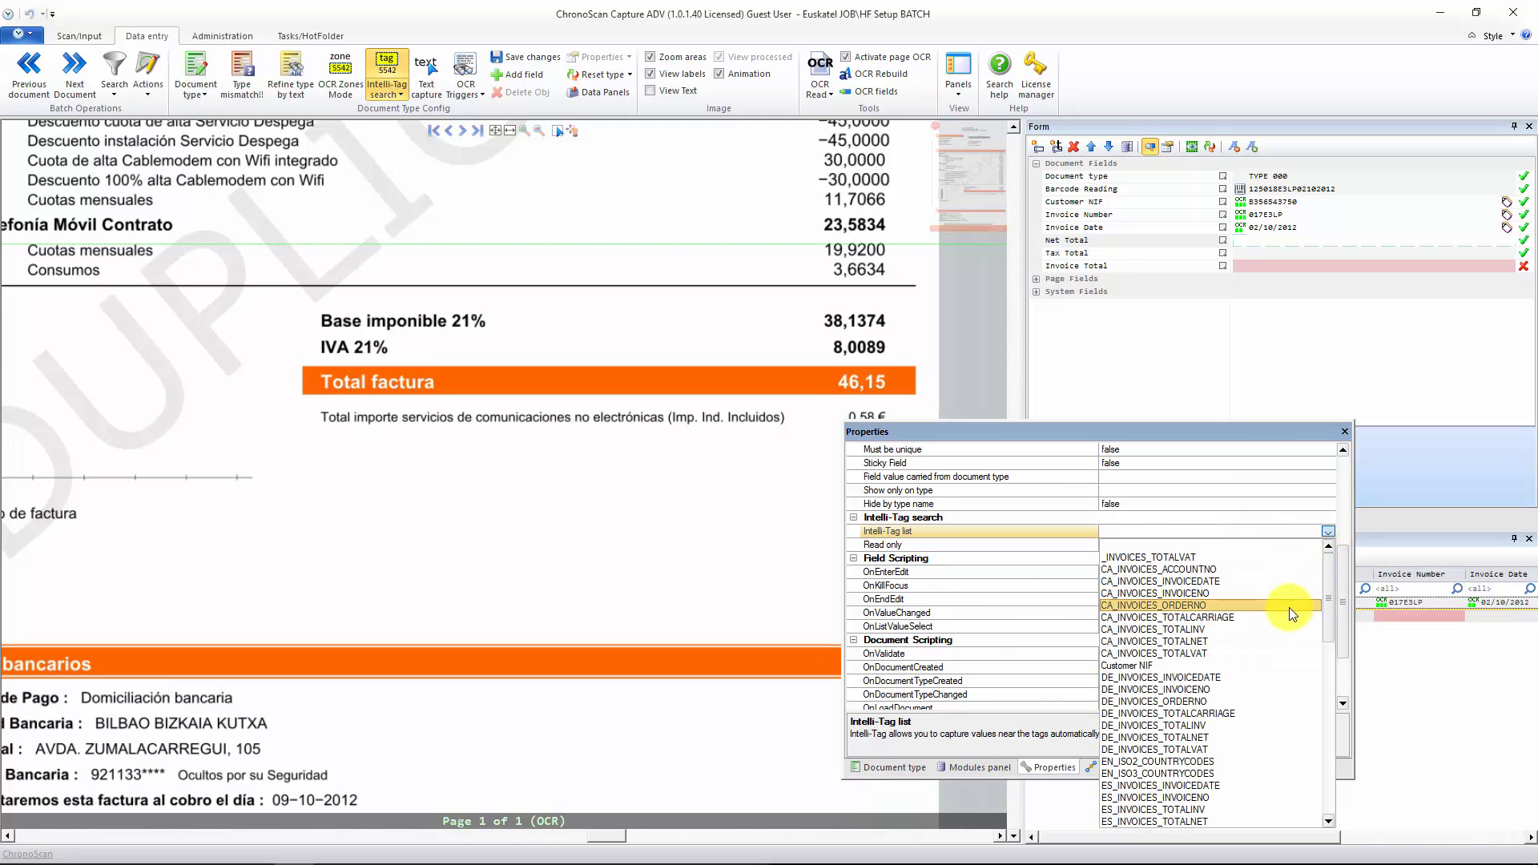
scroll(1298, 612, "down", 7)
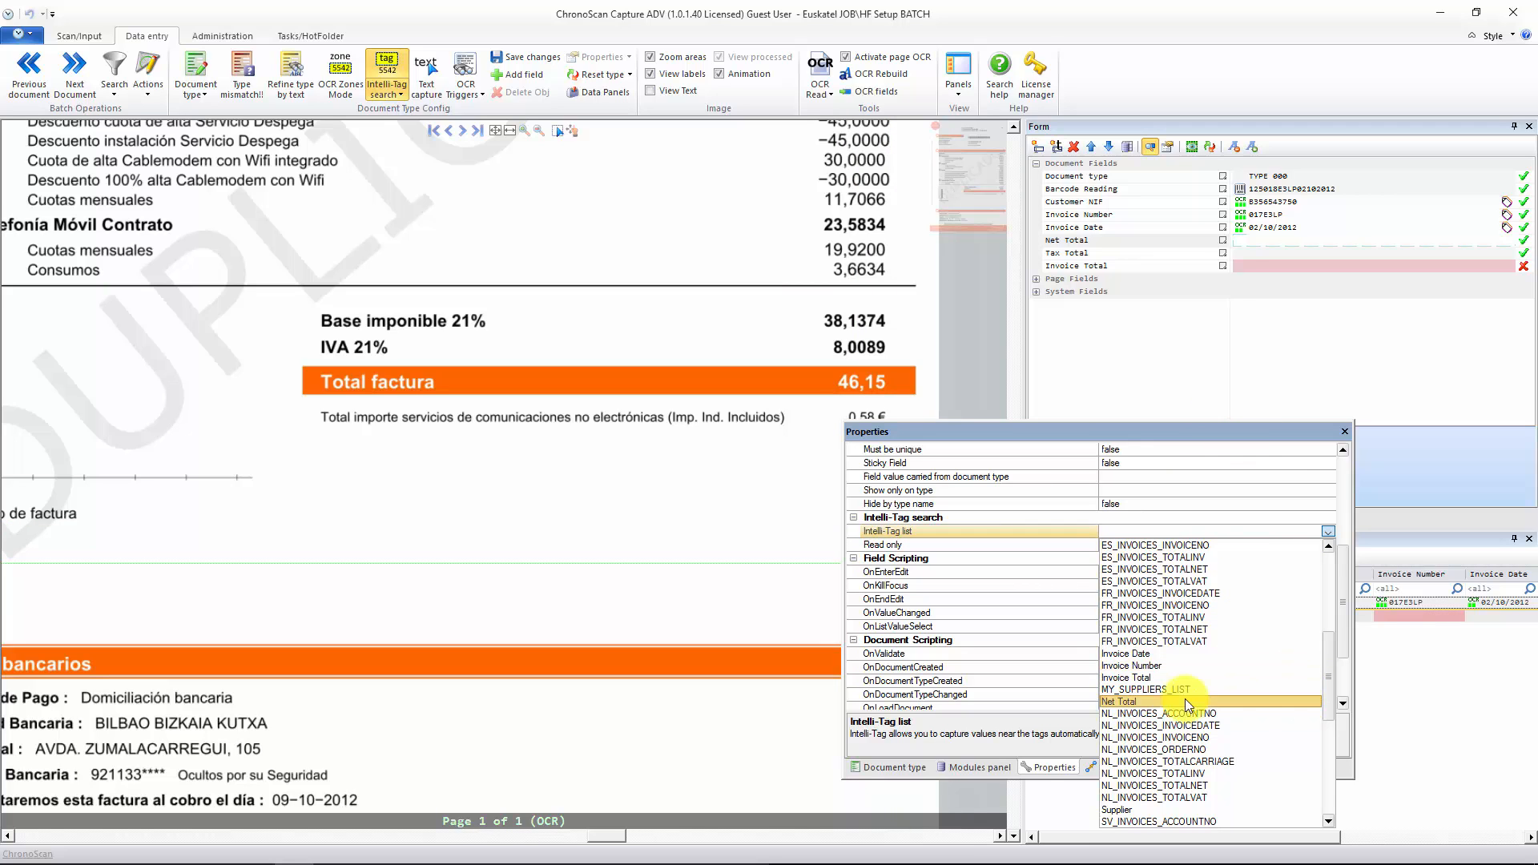
left_click(1142, 702)
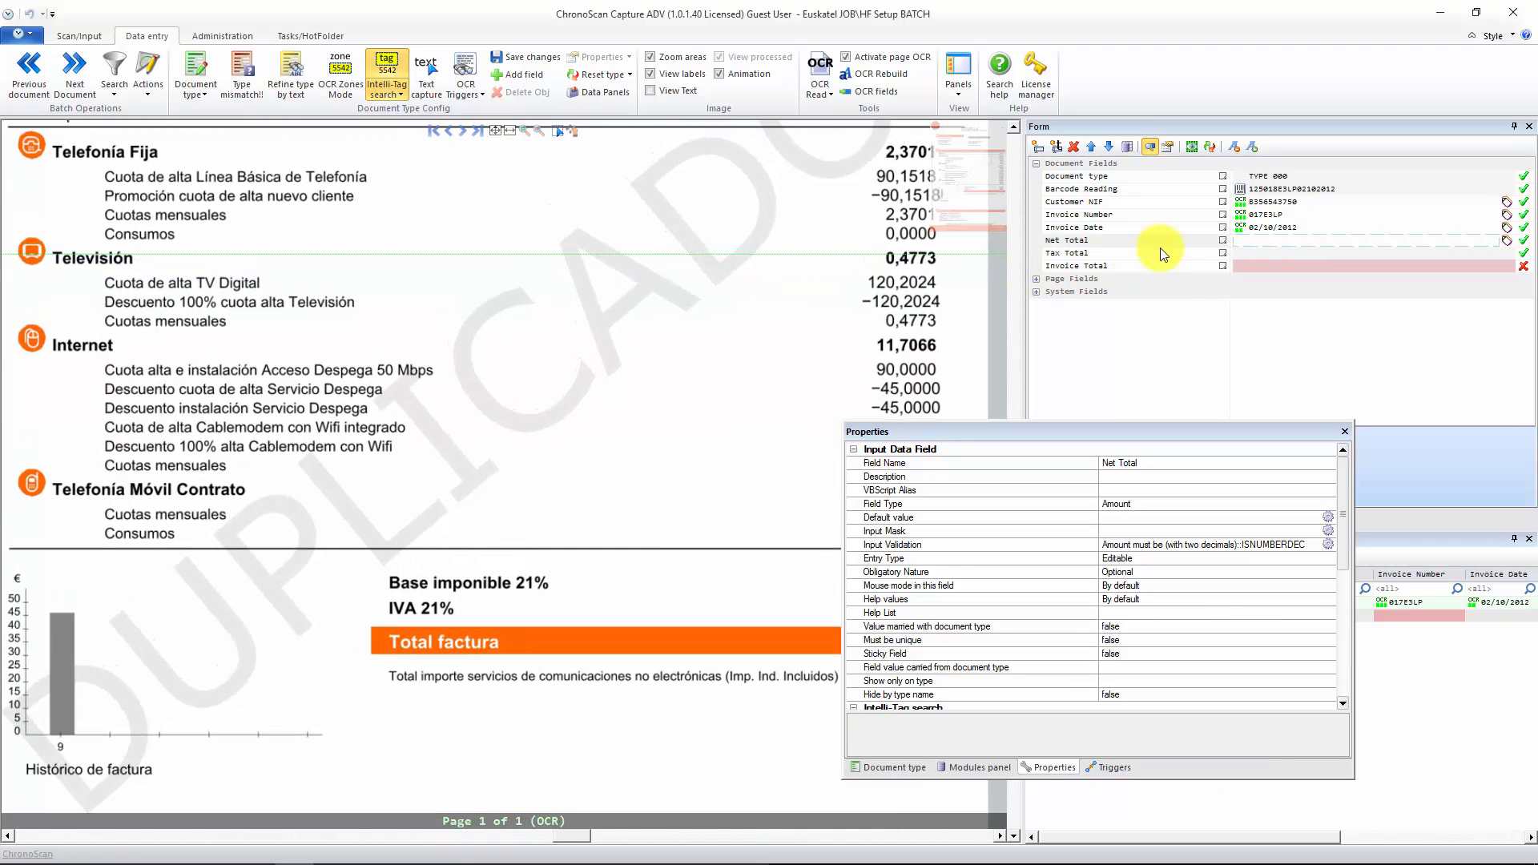
- Set the Intelli-Tag list of the Tax Total field to Tax Total
left_click(1255, 253)
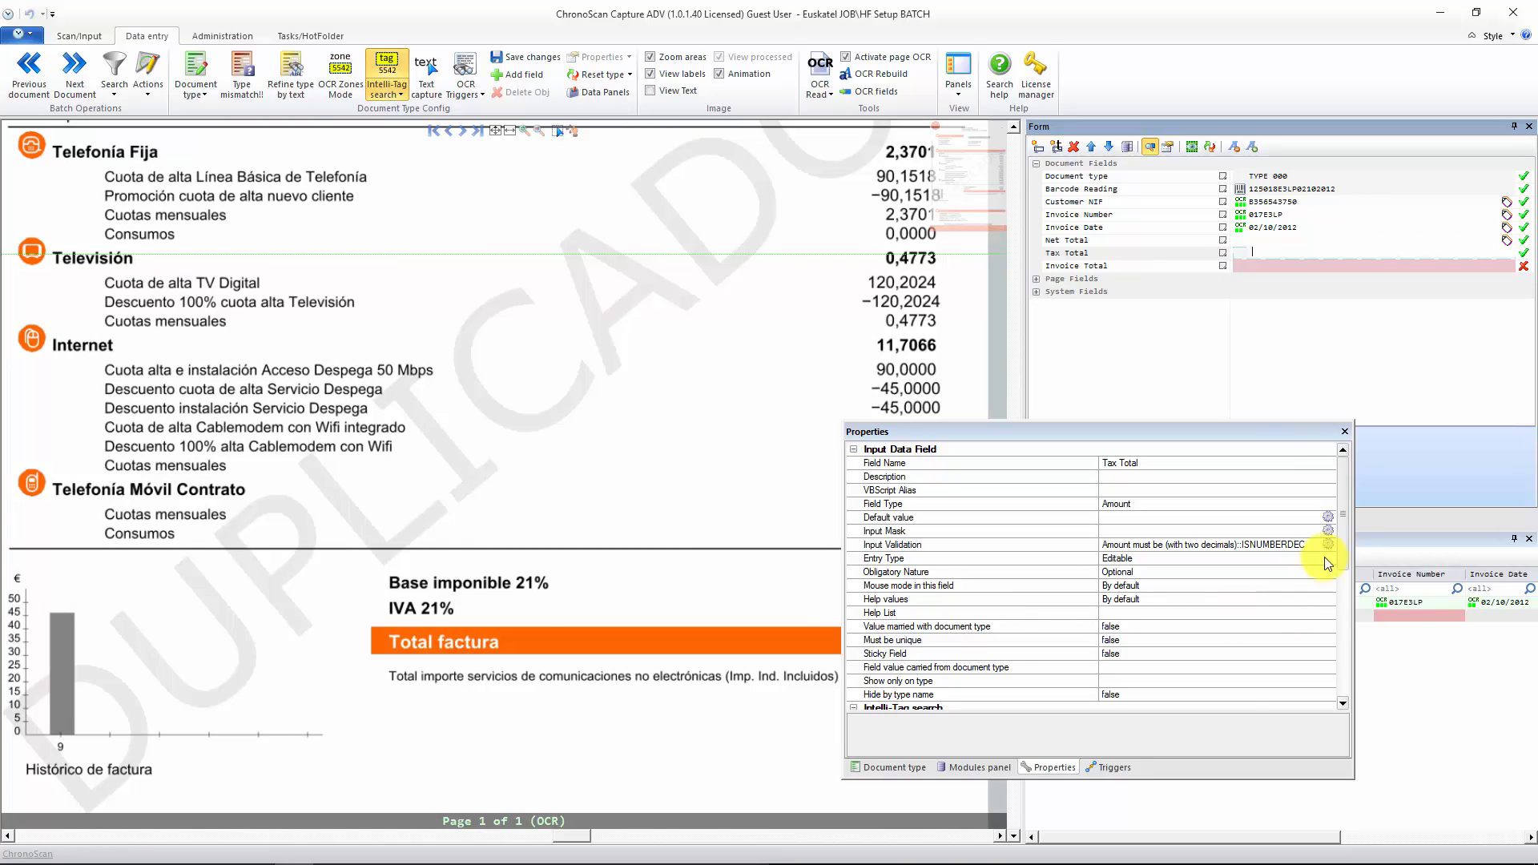
left_click_drag(1344, 517, 1337, 575)
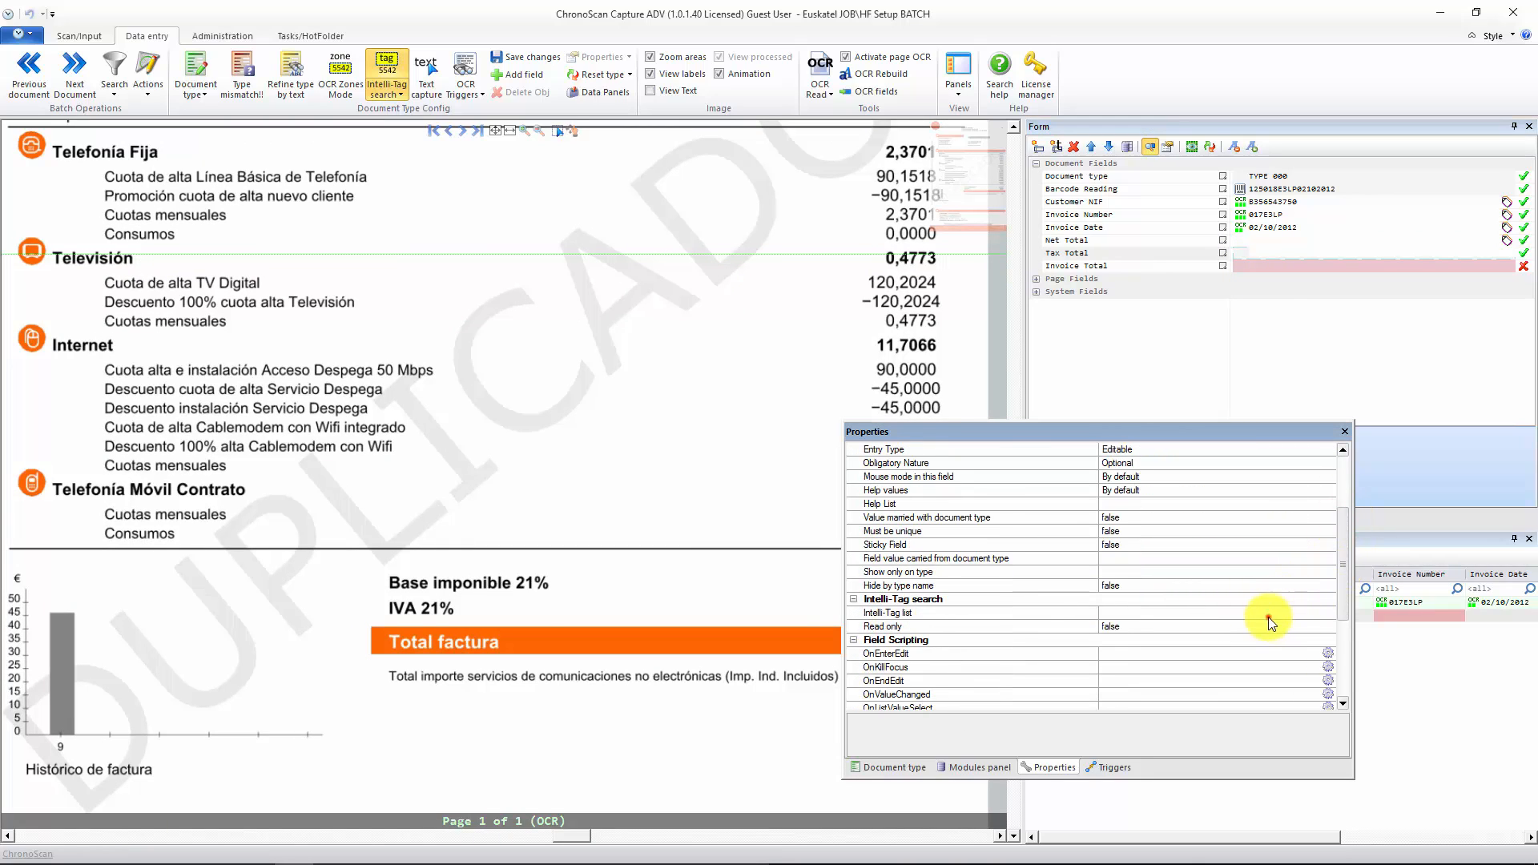
left_click(1313, 613)
left_click(1327, 613)
scroll(1193, 523, "down", 2)
left_click(1171, 522)
scroll(1154, 523, "down", 4)
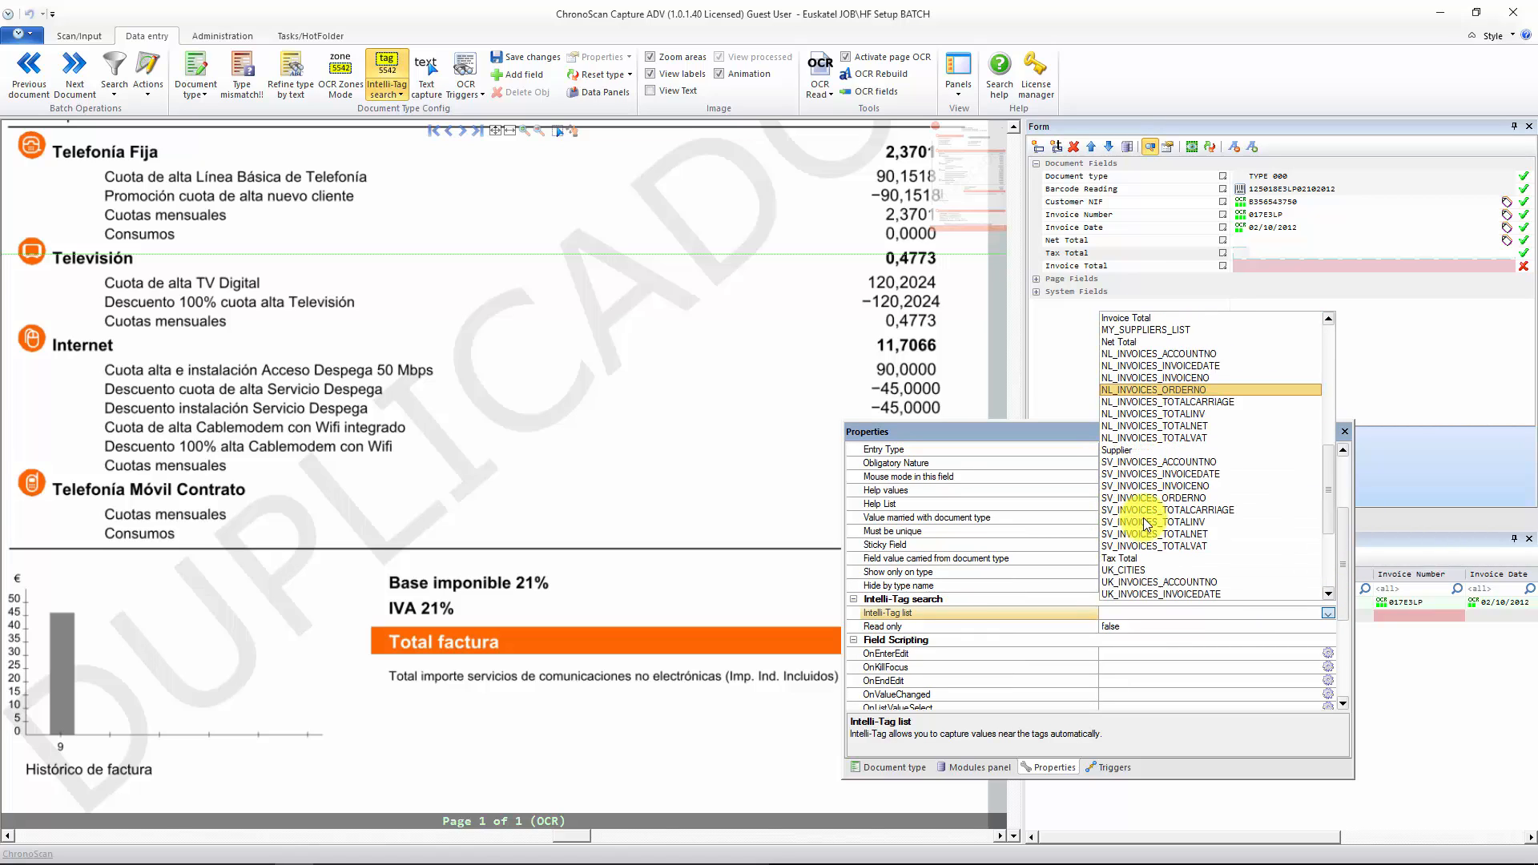
left_click(1130, 556)
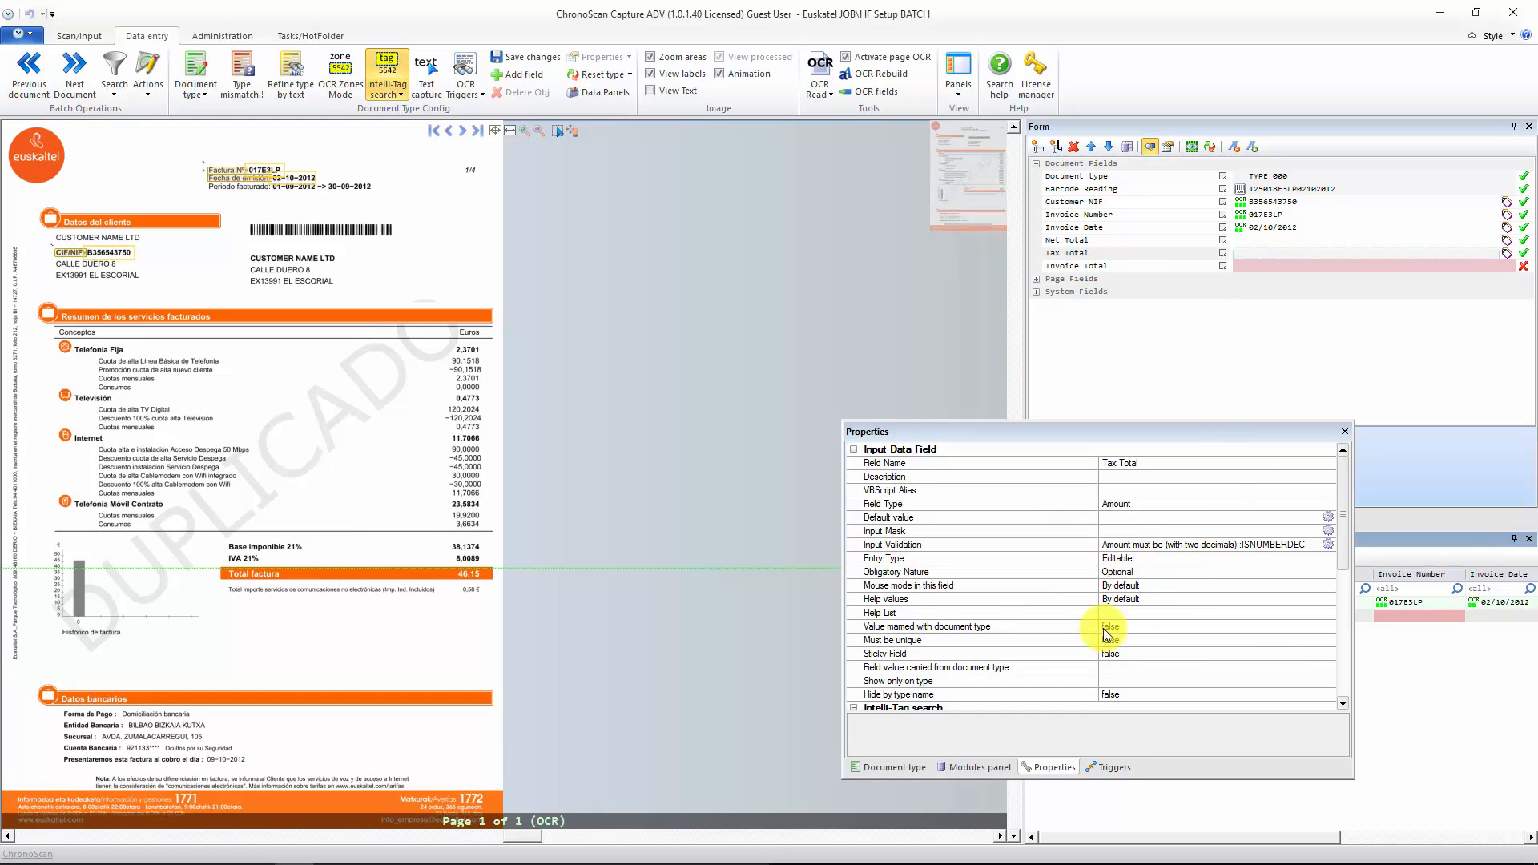
- Set the Intelli-Tag list of the Invoice Total field to Invoice Total
left_click_drag(670, 466, 893, 450)
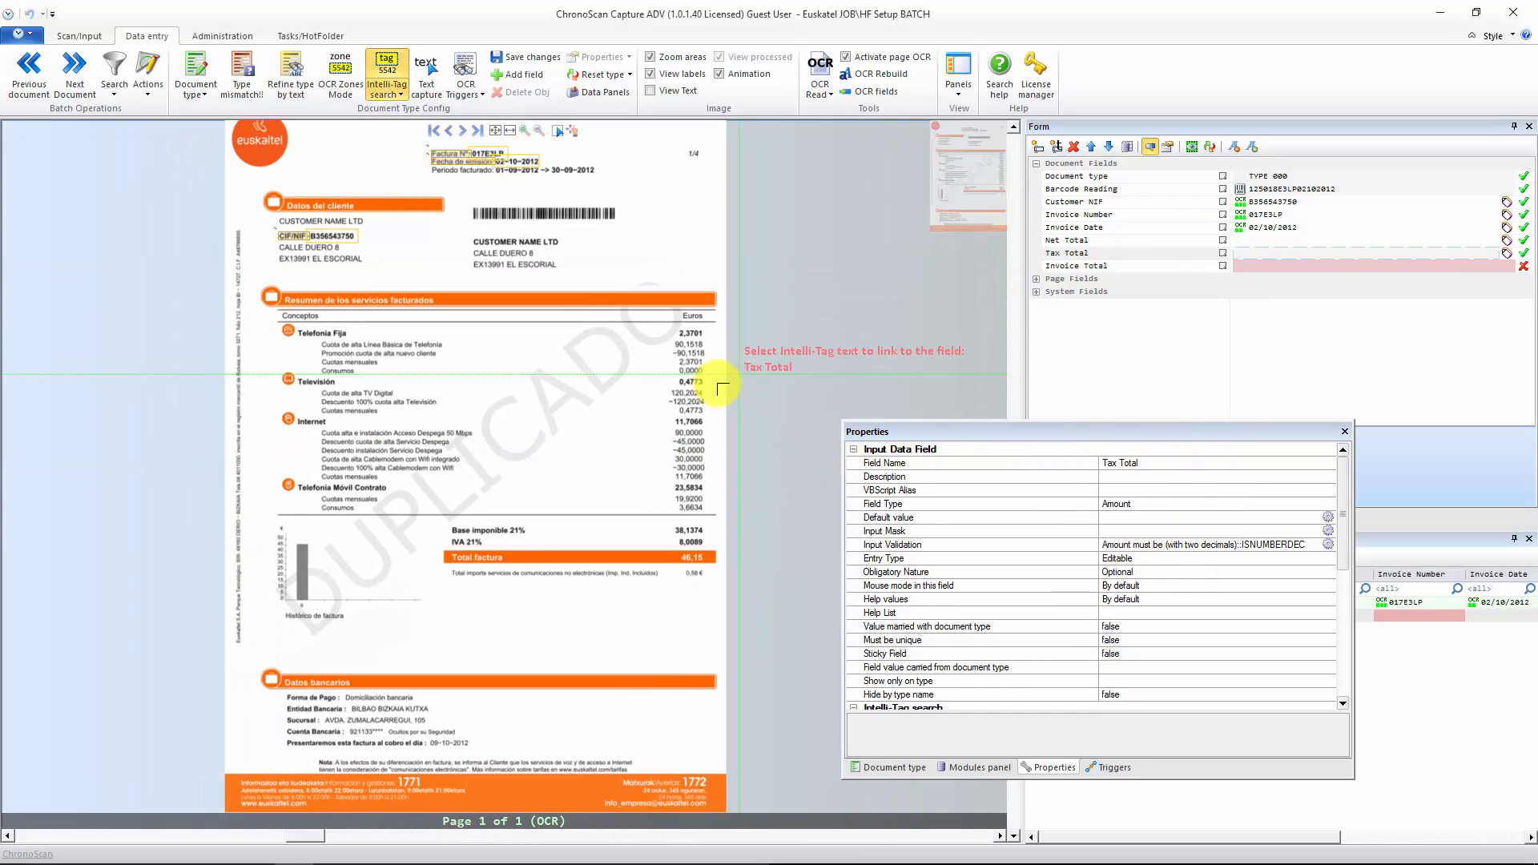
scroll(591, 337, "up", 3)
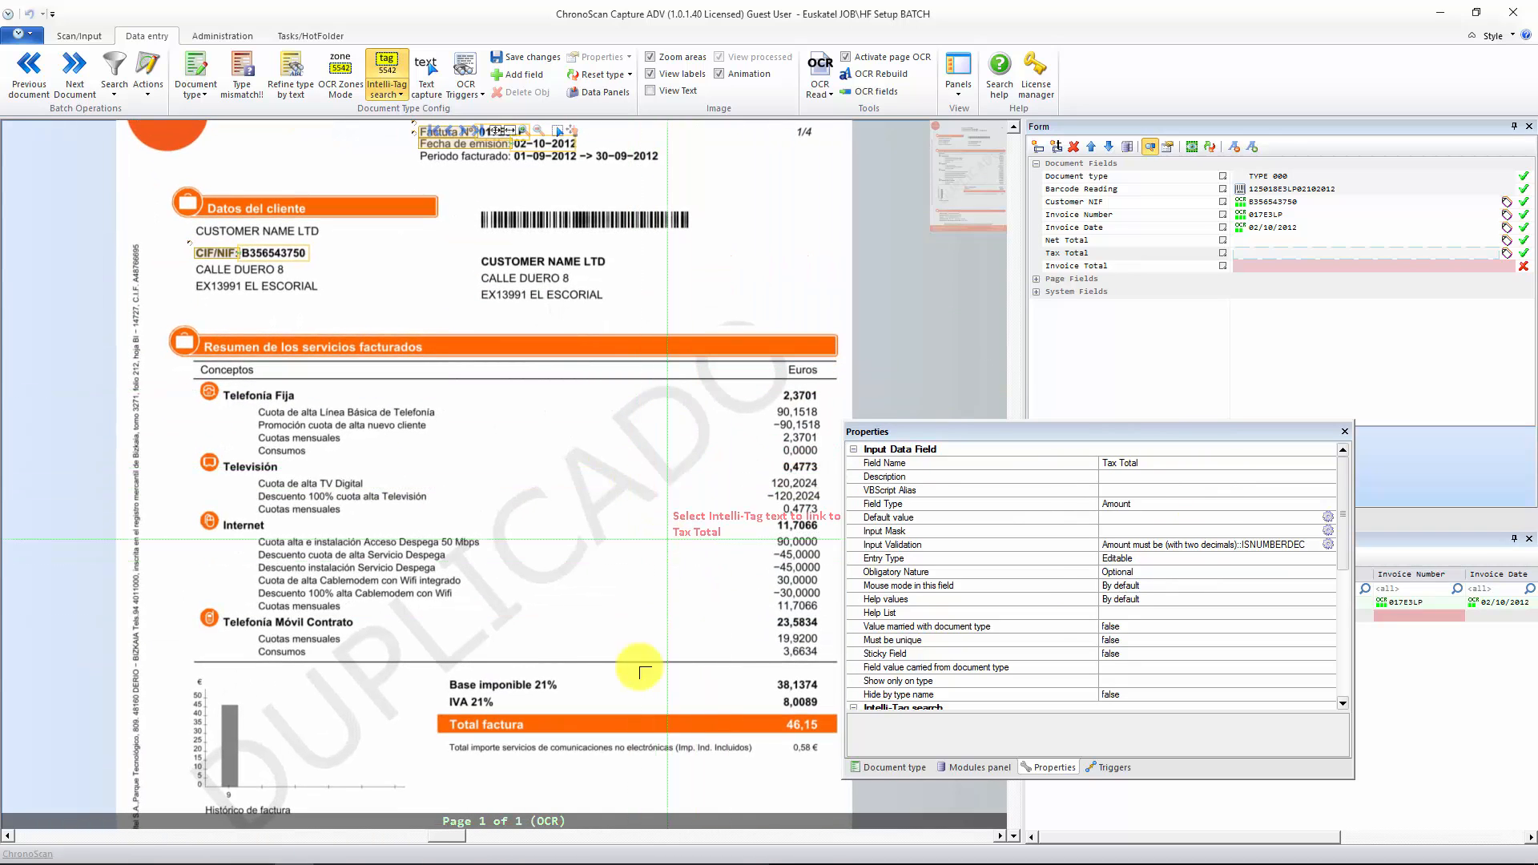
scroll(584, 505, "down", 2)
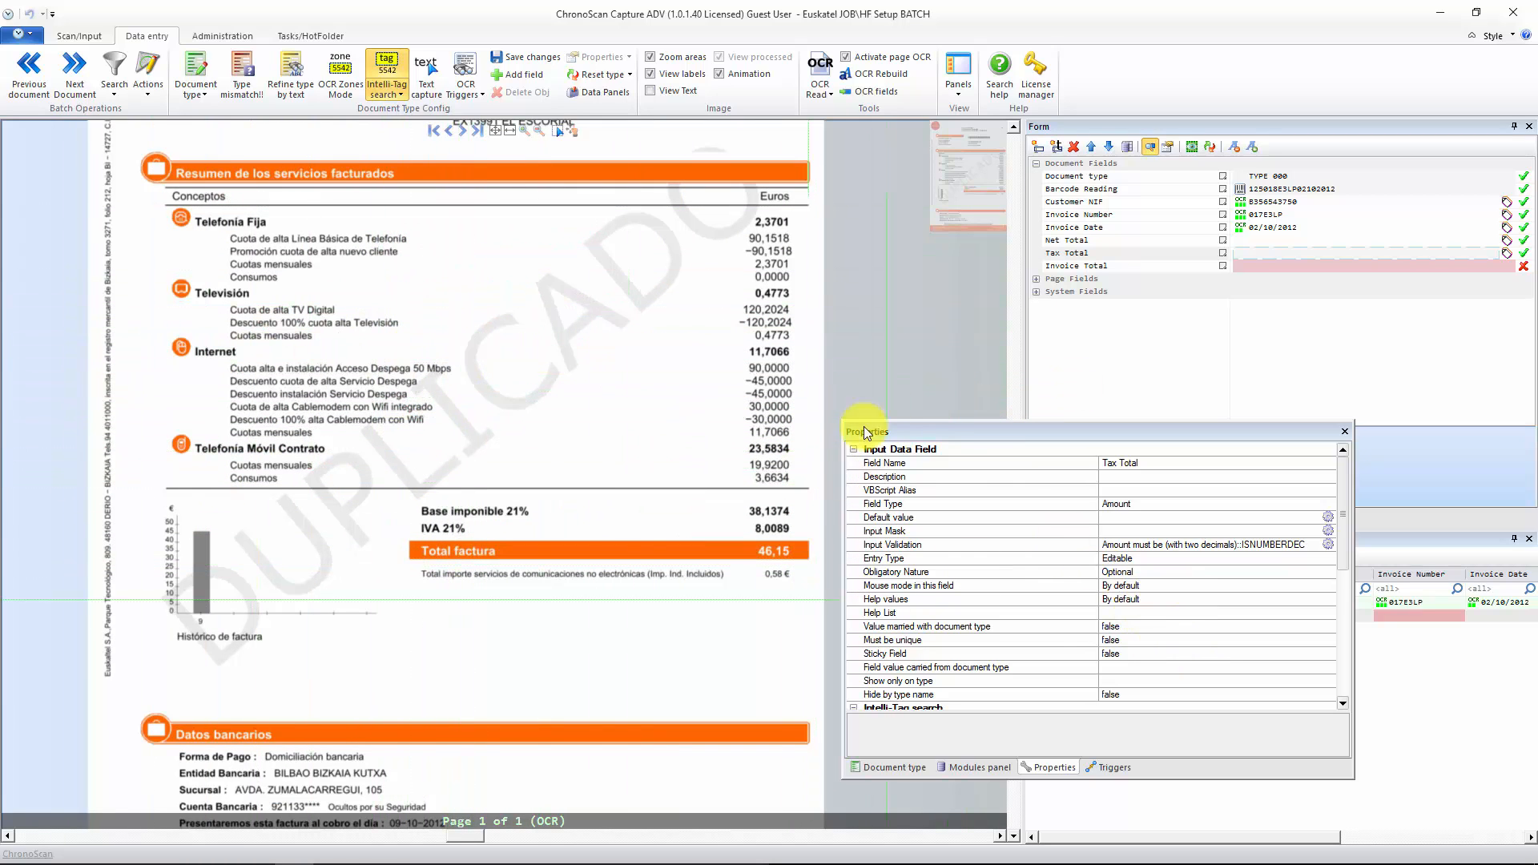
left_click(1267, 266)
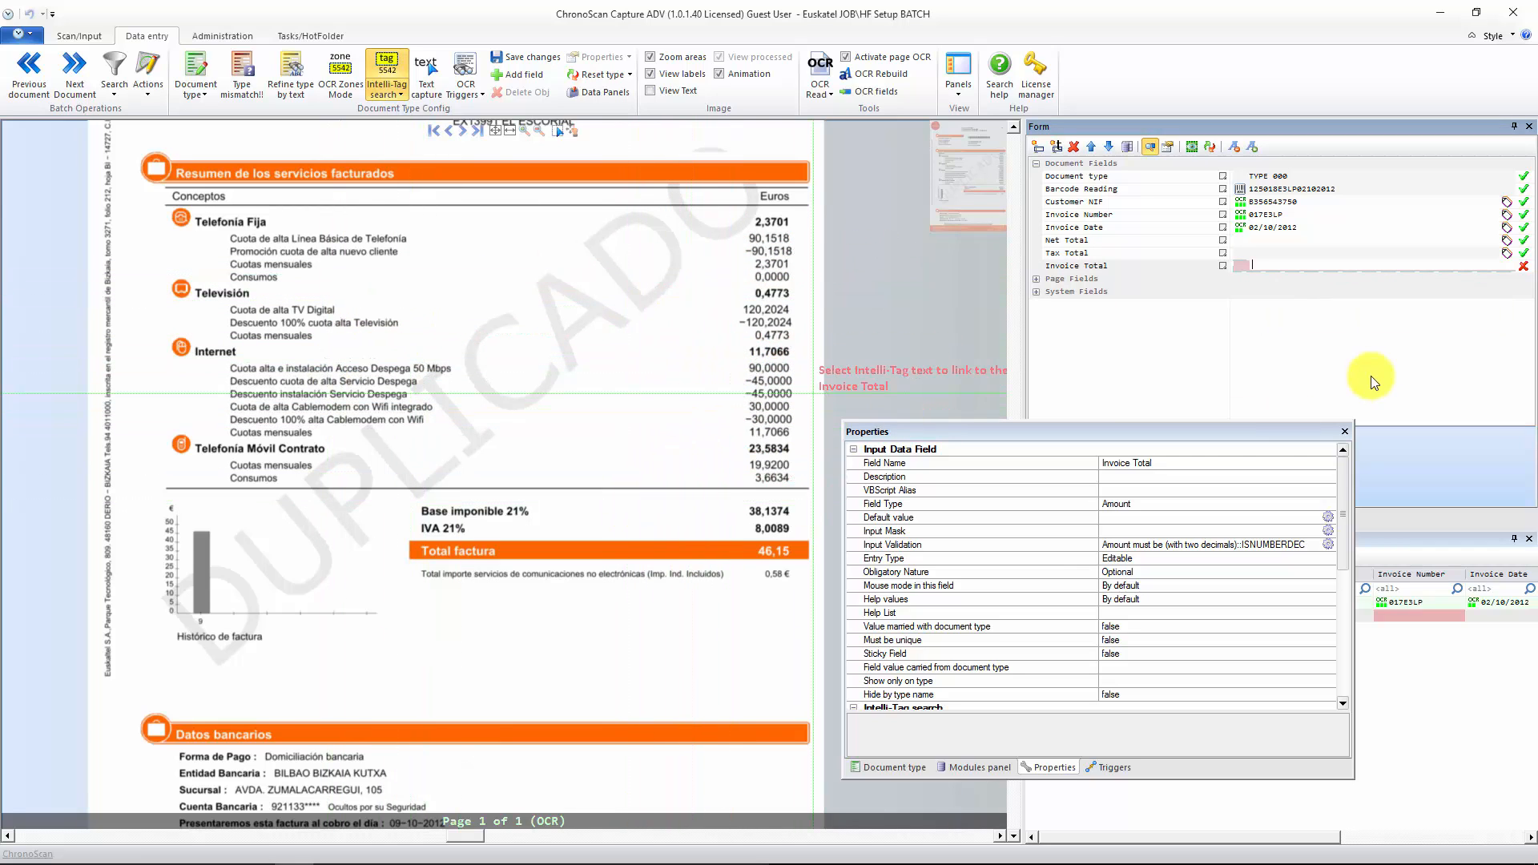
left_click_drag(1343, 505, 1354, 563)
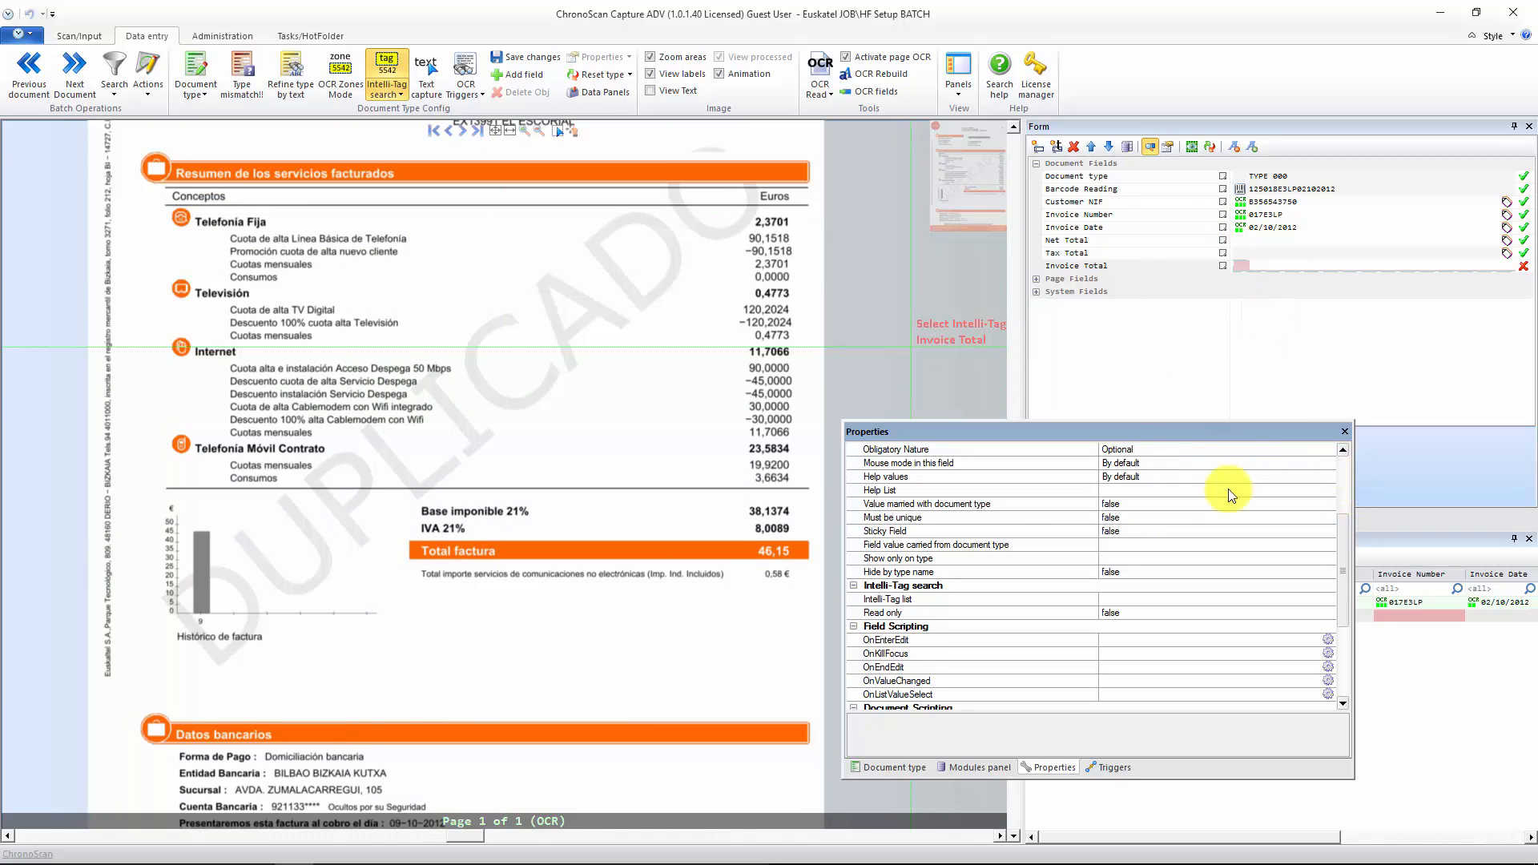
scroll(1344, 568, "down", 2)
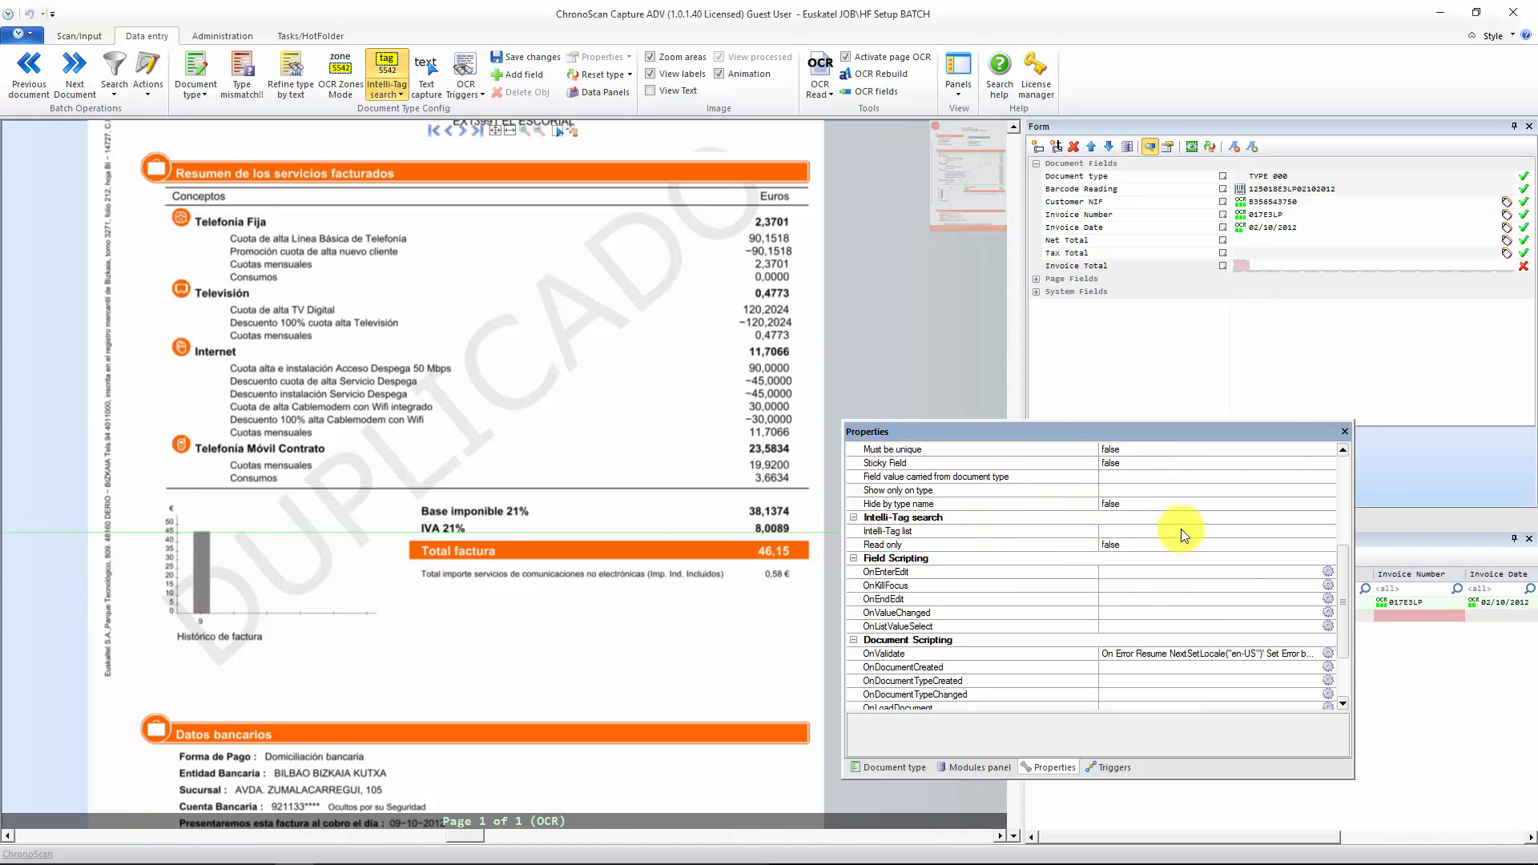
left_click_drag(1351, 583, 1323, 666)
left_click(1197, 556)
left_click(1329, 559)
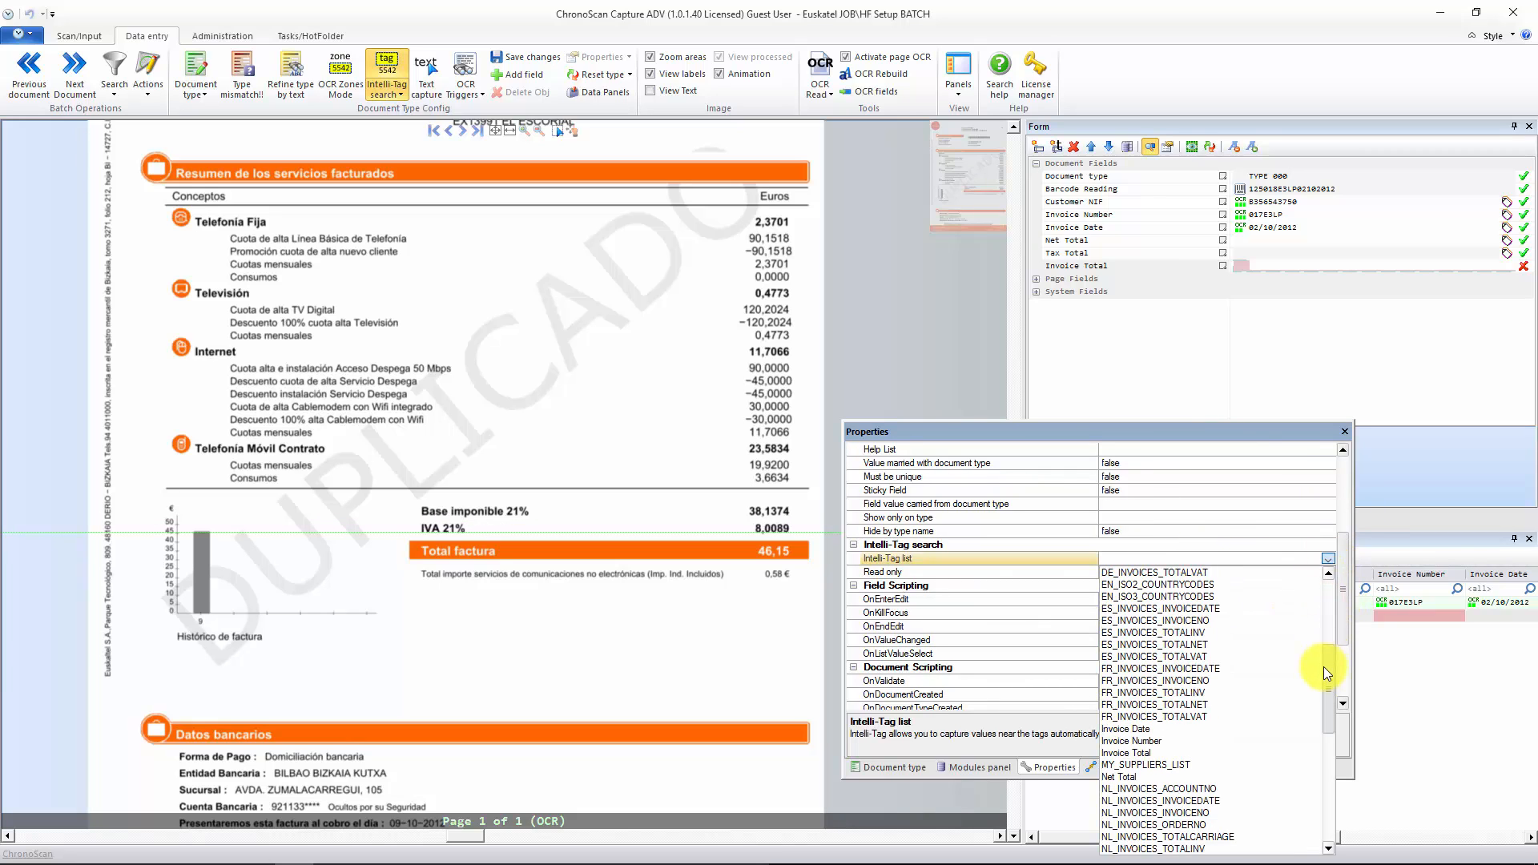
left_click(1147, 753)
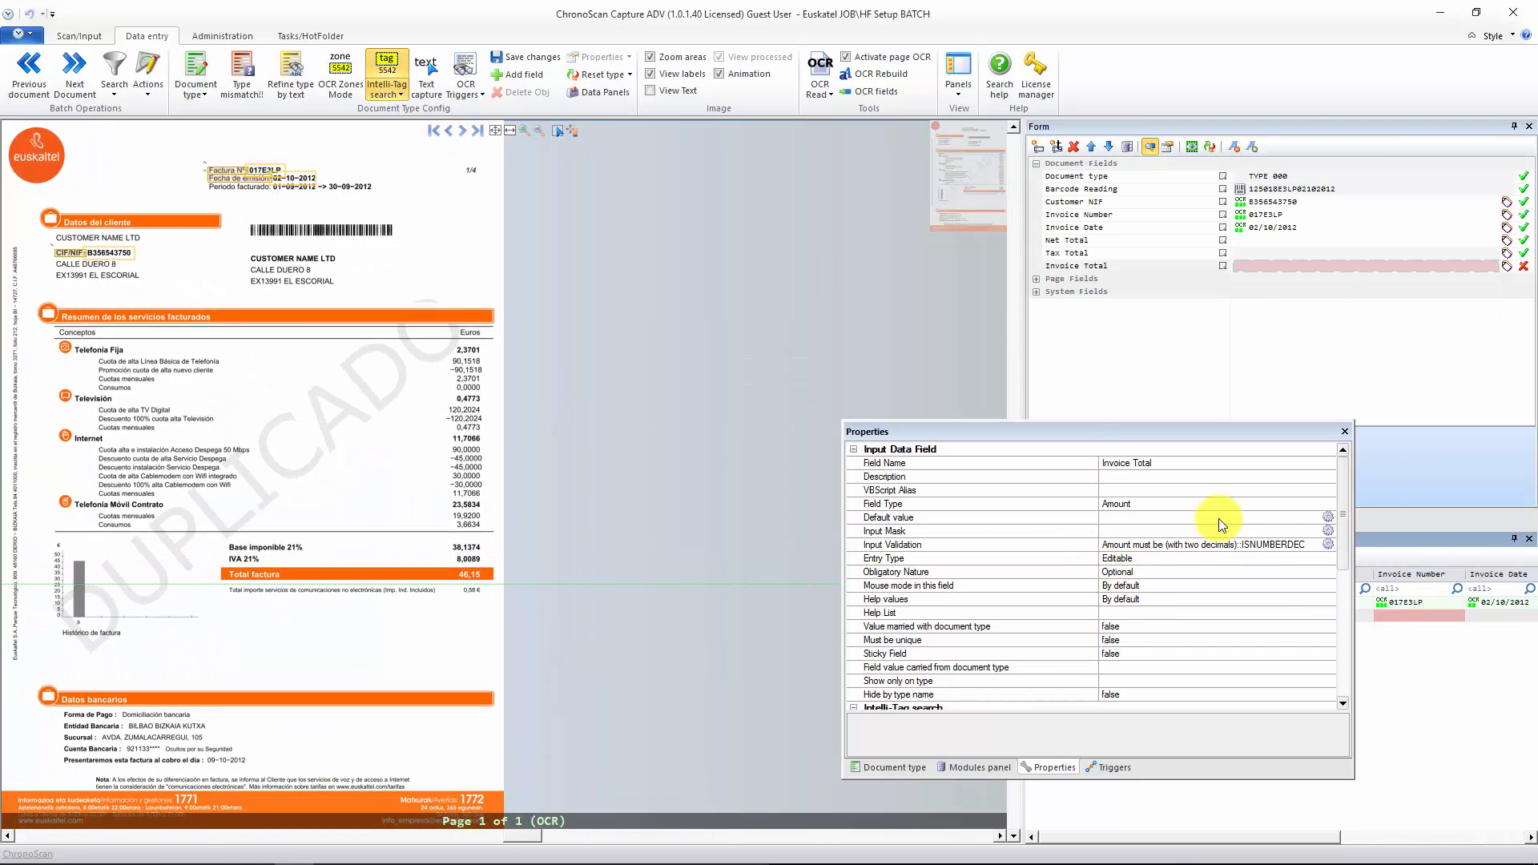
- Add the Base imponible 21% label as a tag for Net Total with a Nearest valid amount search, not limited to this document type
left_click_drag(1288, 432, 1375, 429)
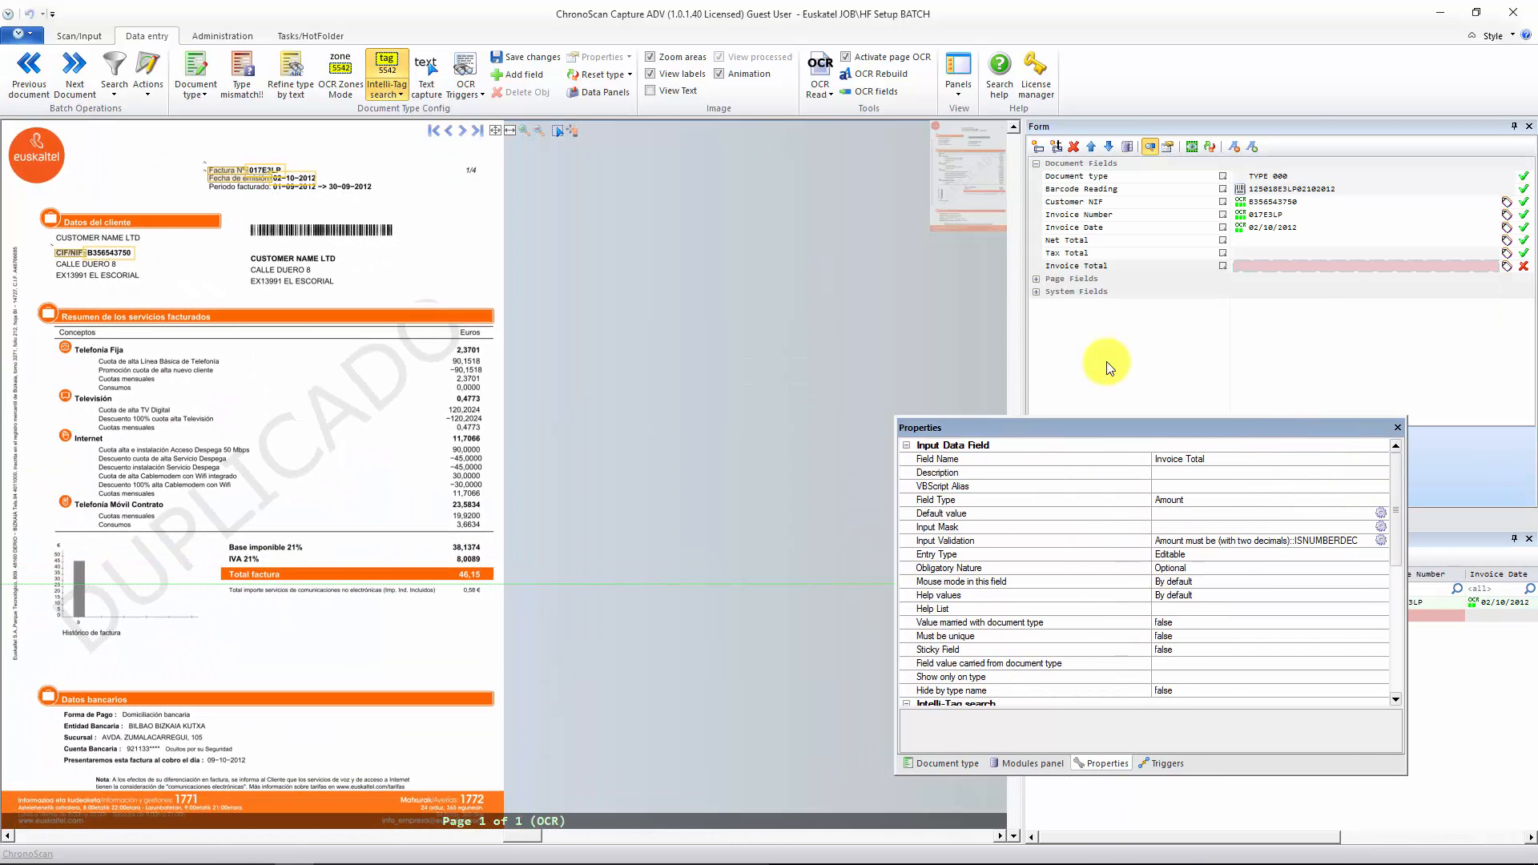
left_click(1263, 241)
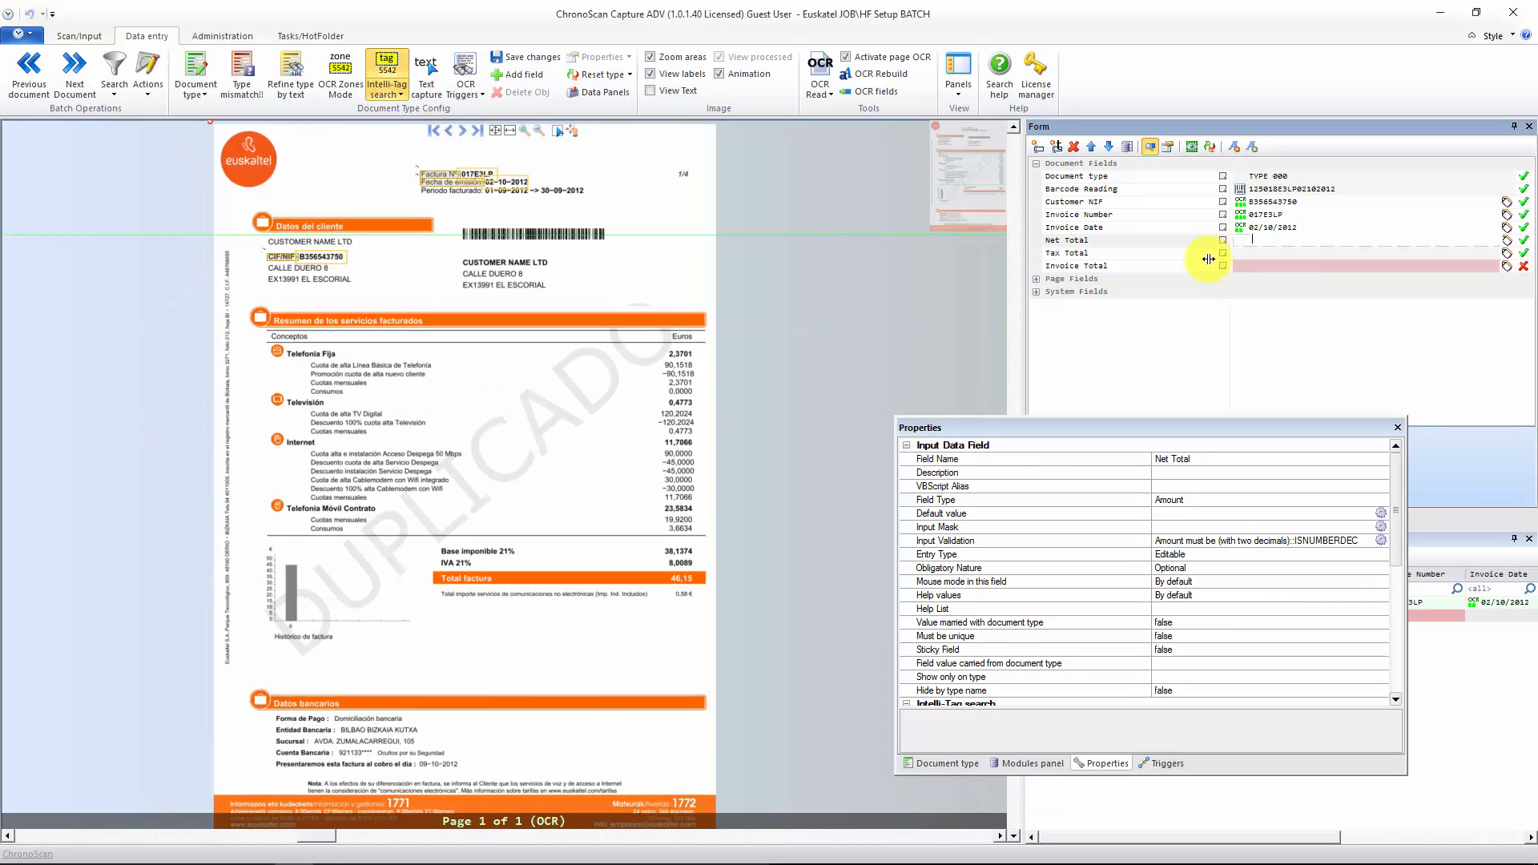
scroll(550, 473, "up", 2)
scroll(537, 528, "up", 3)
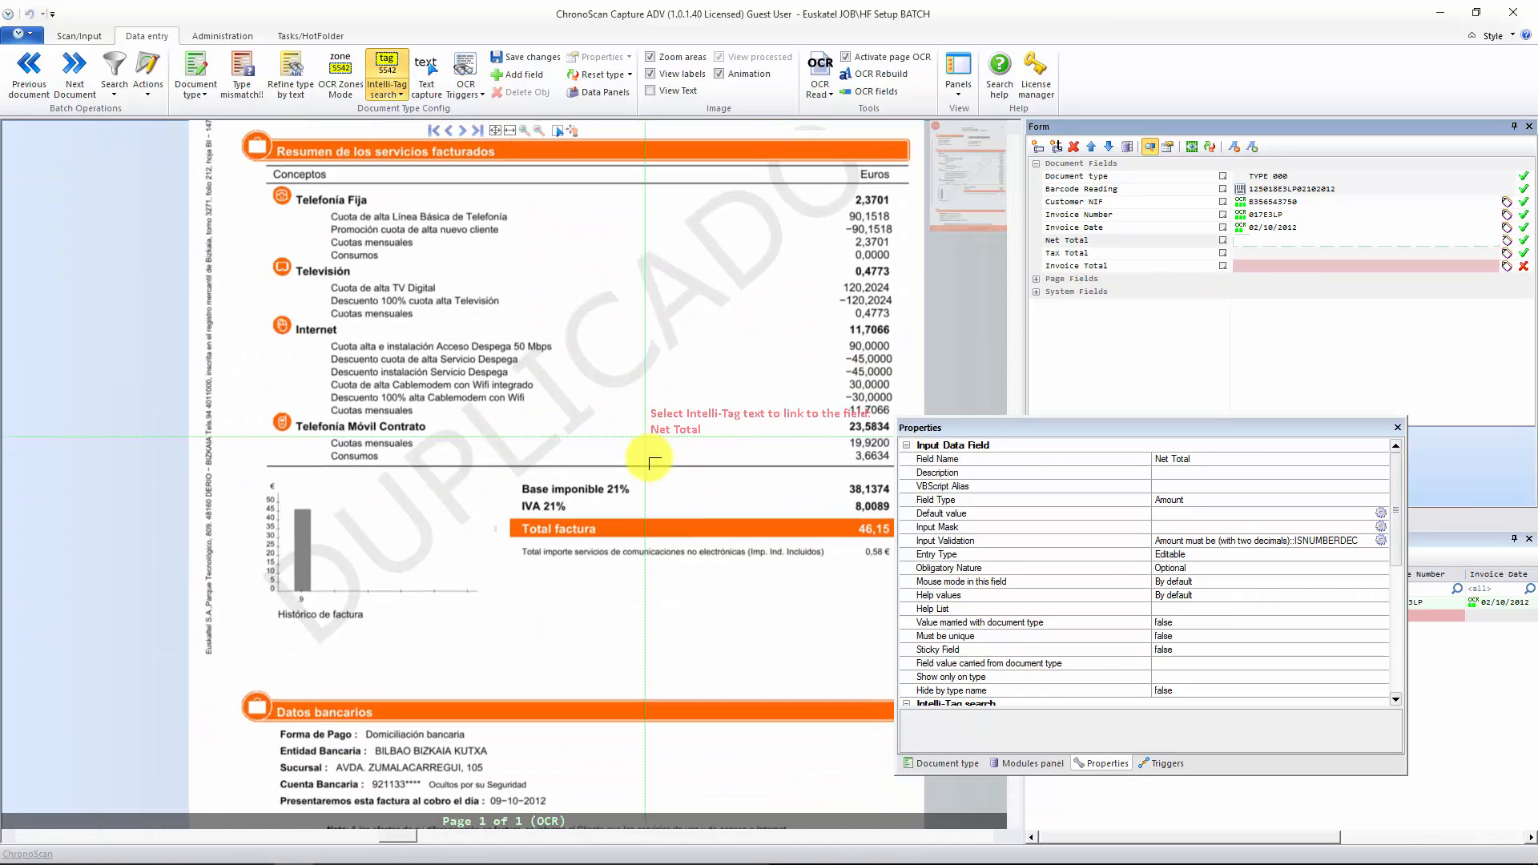
scroll(567, 497, "up", 2)
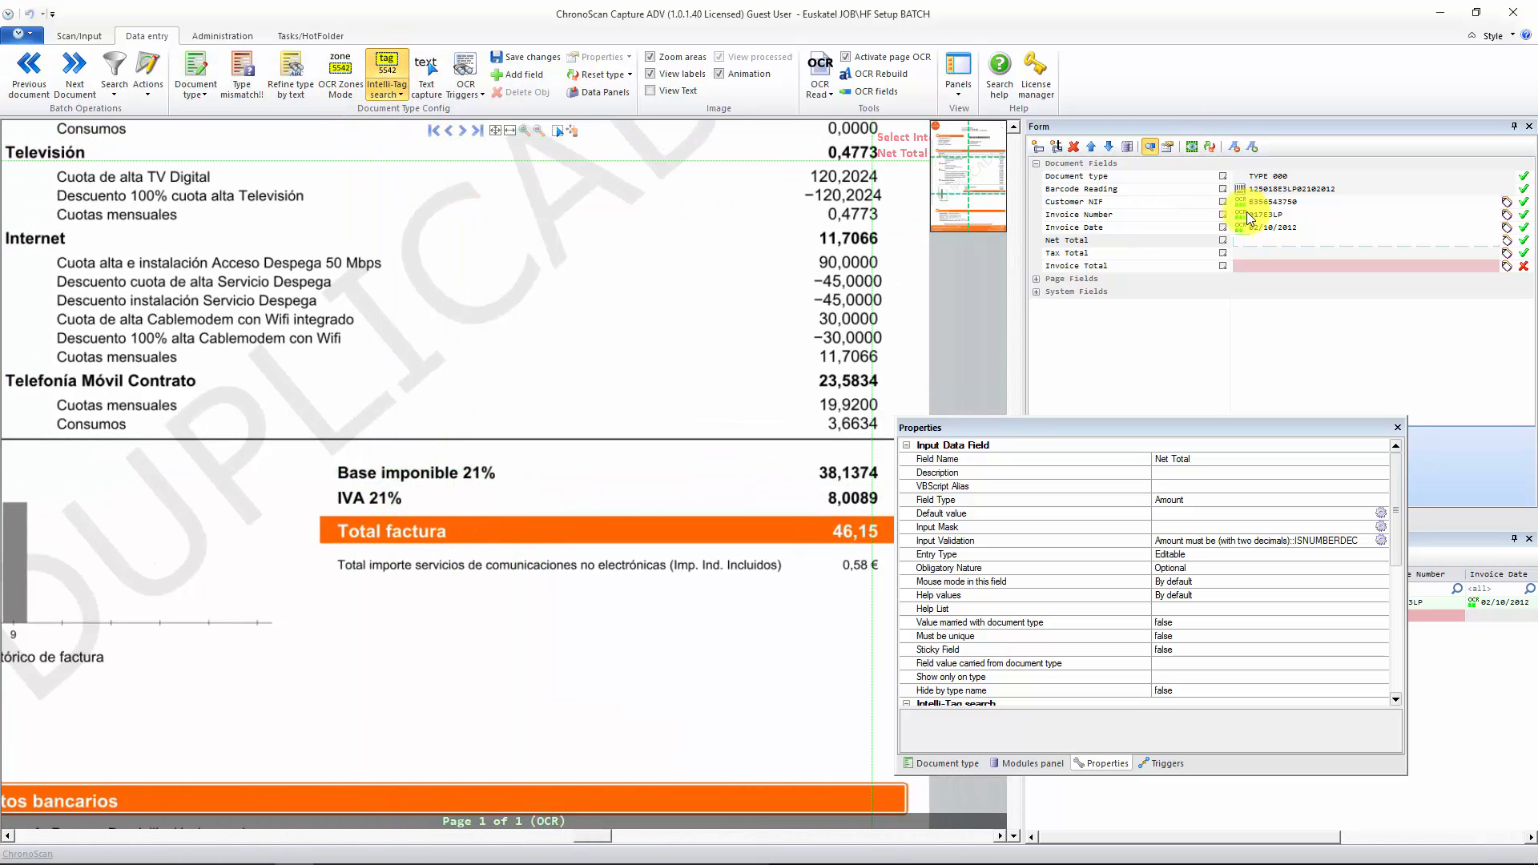
left_click(1255, 239)
left_click_drag(331, 453, 516, 480)
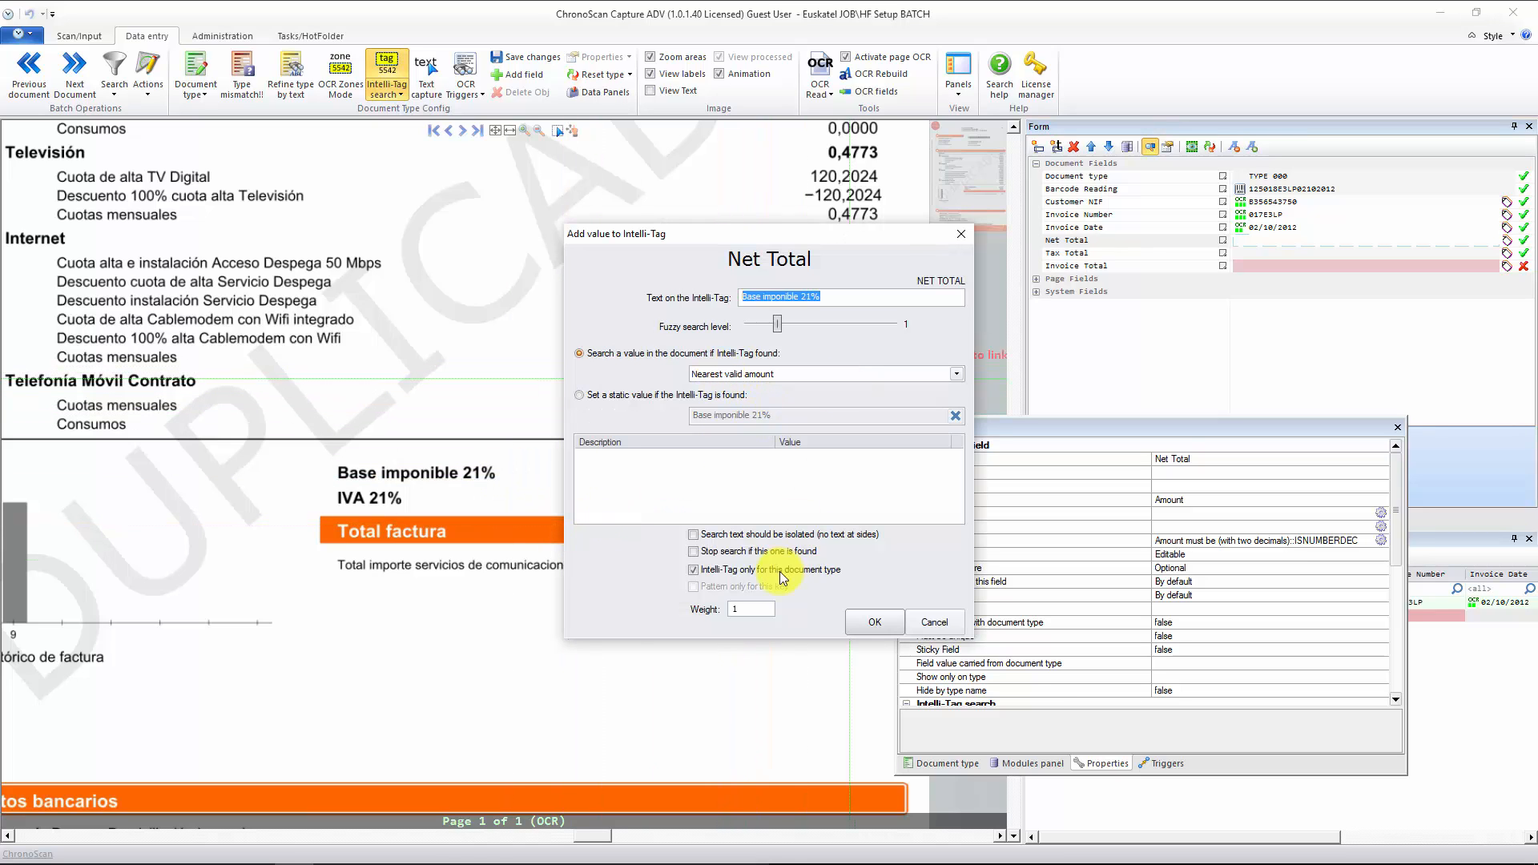
left_click(694, 570)
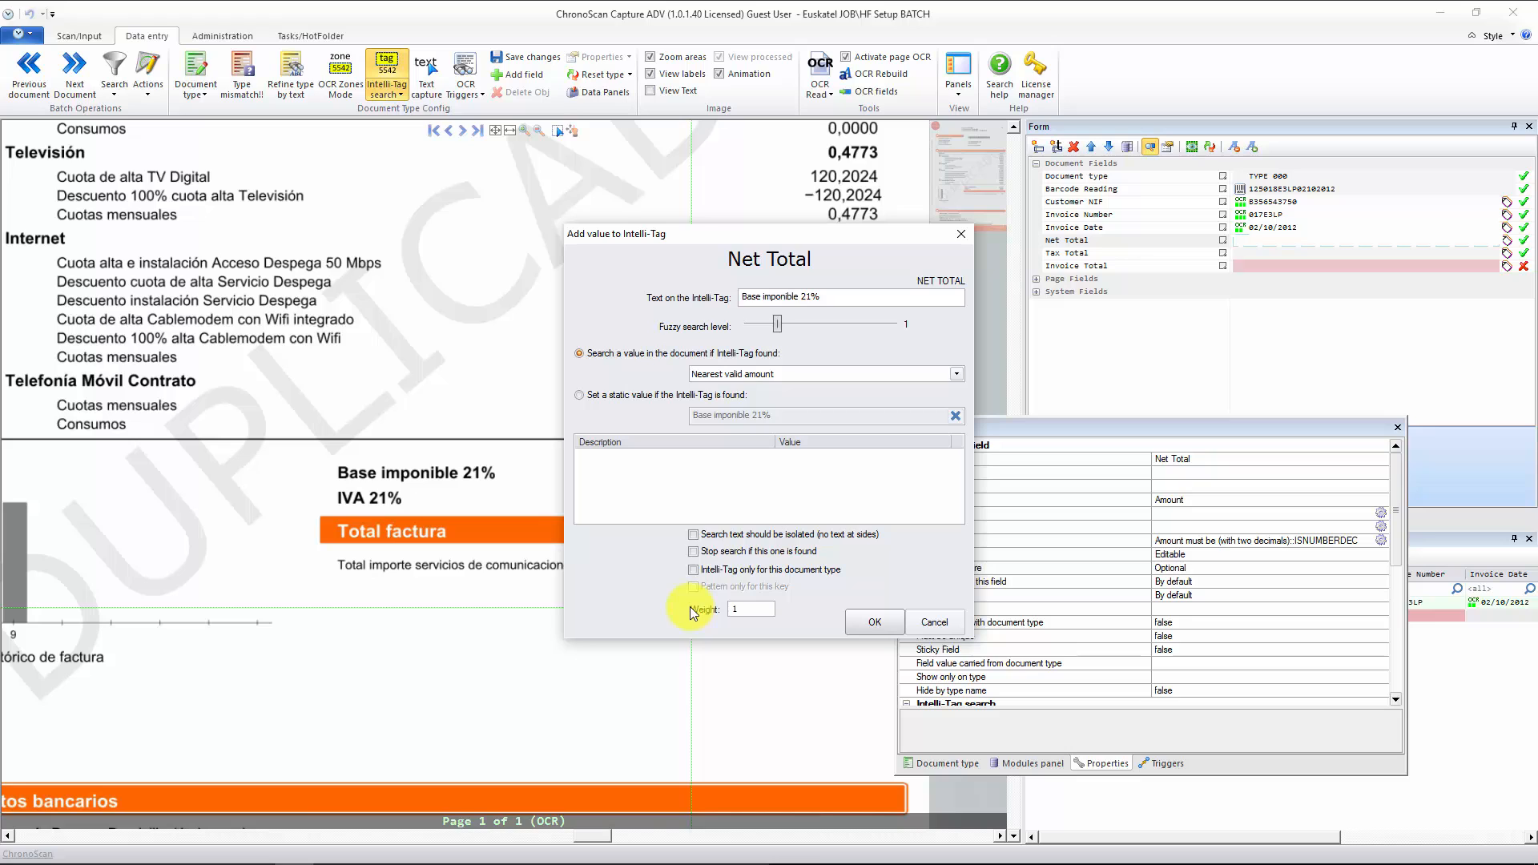
left_click(872, 622)
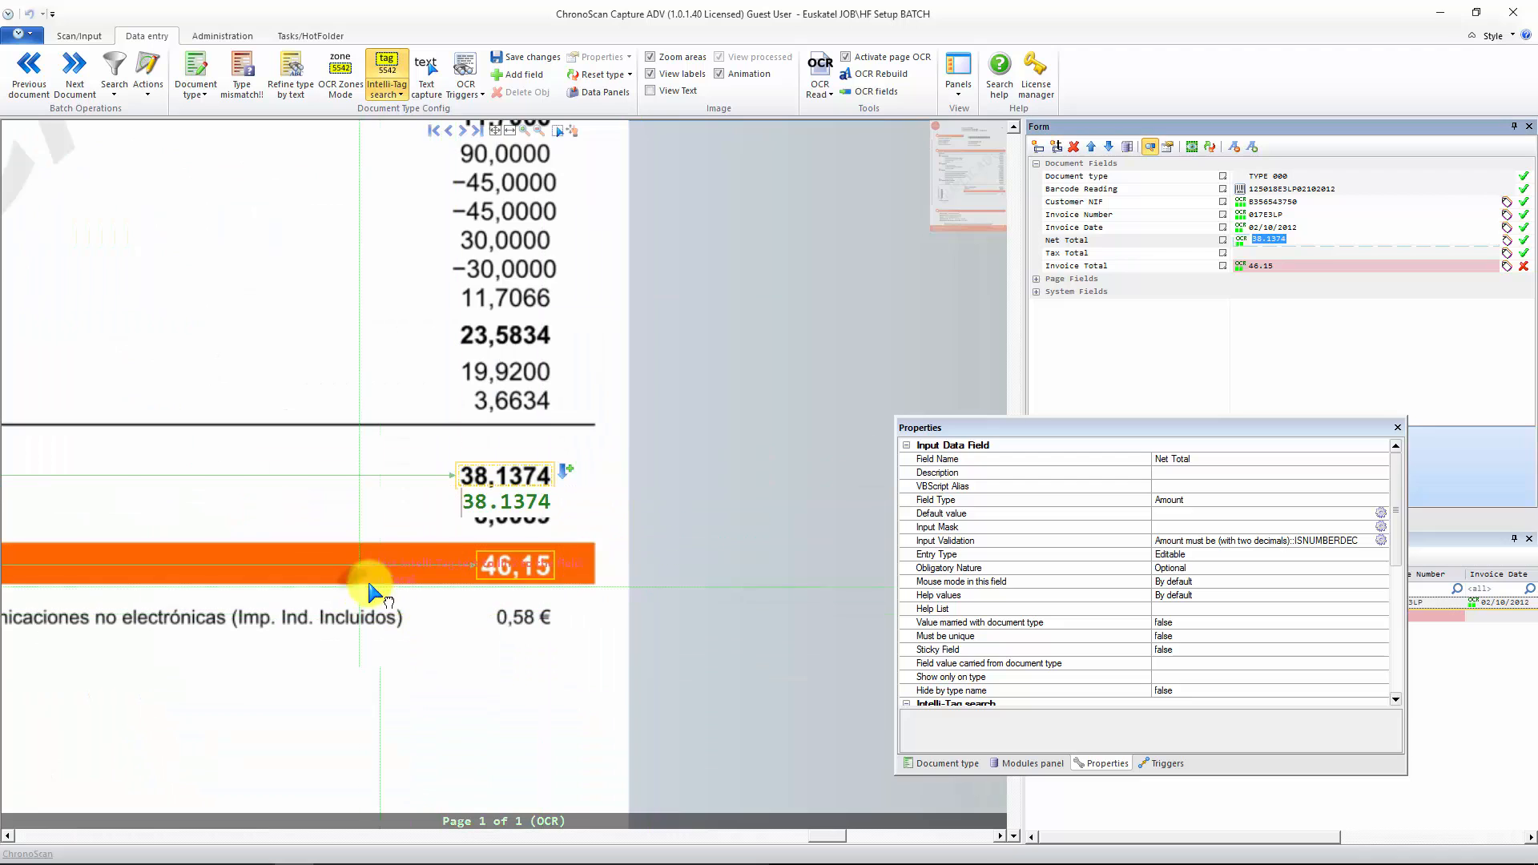
- Add the IVA 21% label as a tag for Tax Total with a Nearest valid amount search
left_click_drag(215, 604, 628, 578)
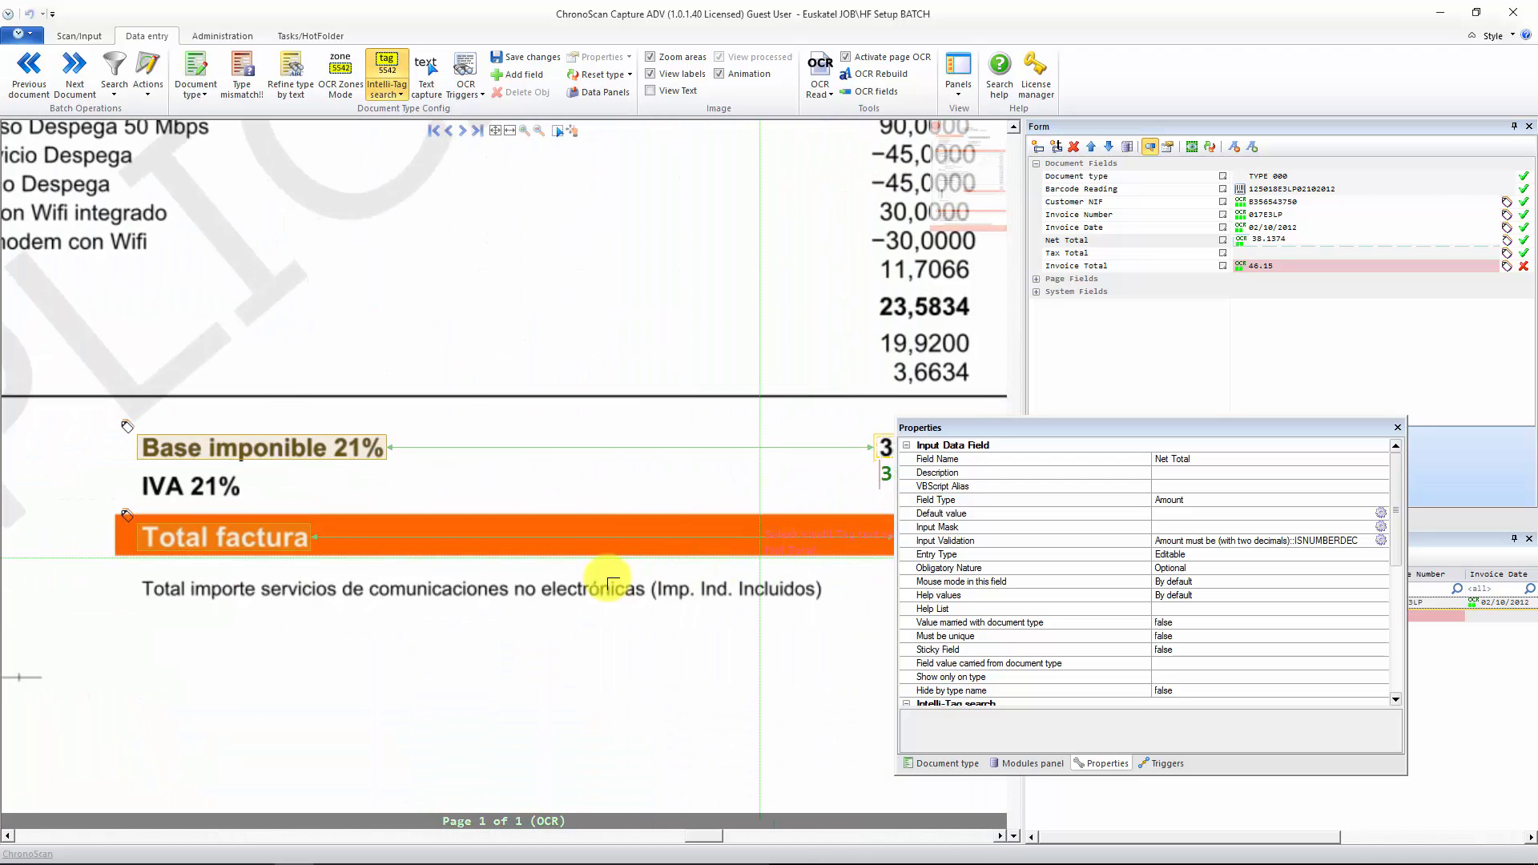
scroll(613, 577, "down", 3)
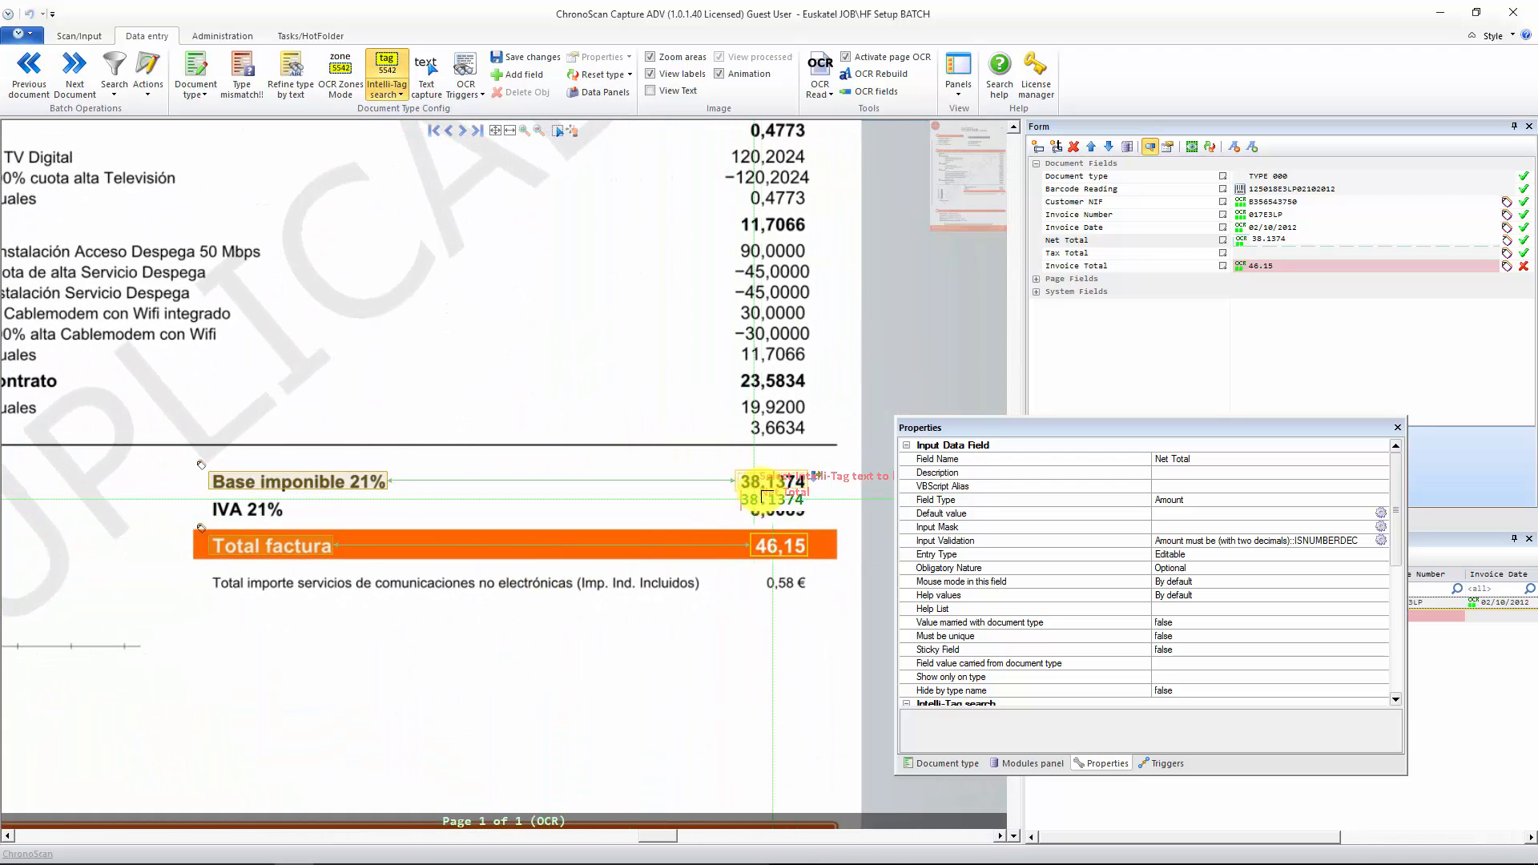
left_click(1265, 255)
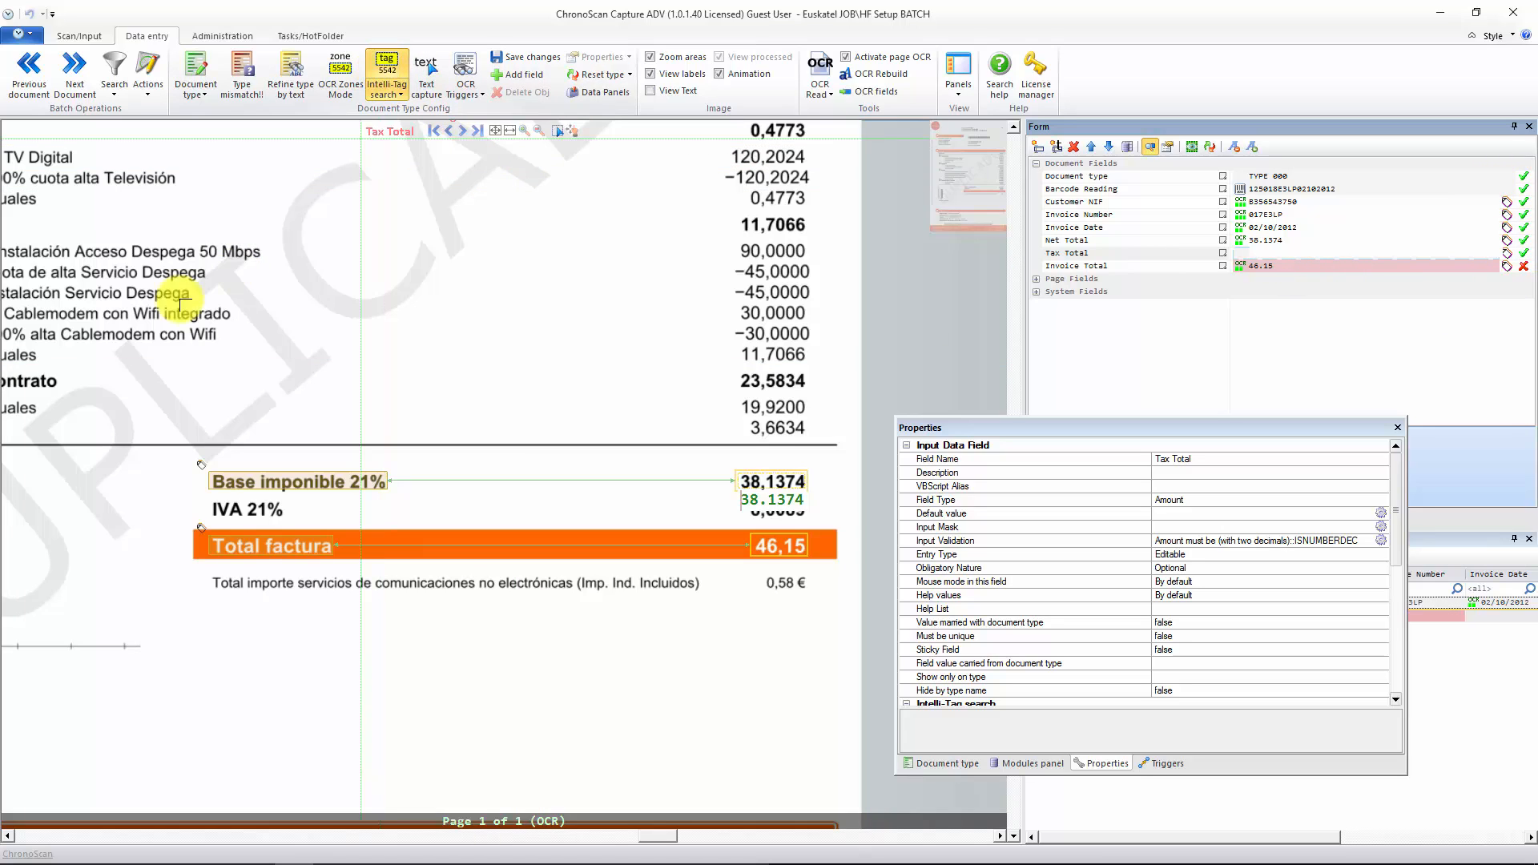
left_click_drag(199, 495, 335, 529)
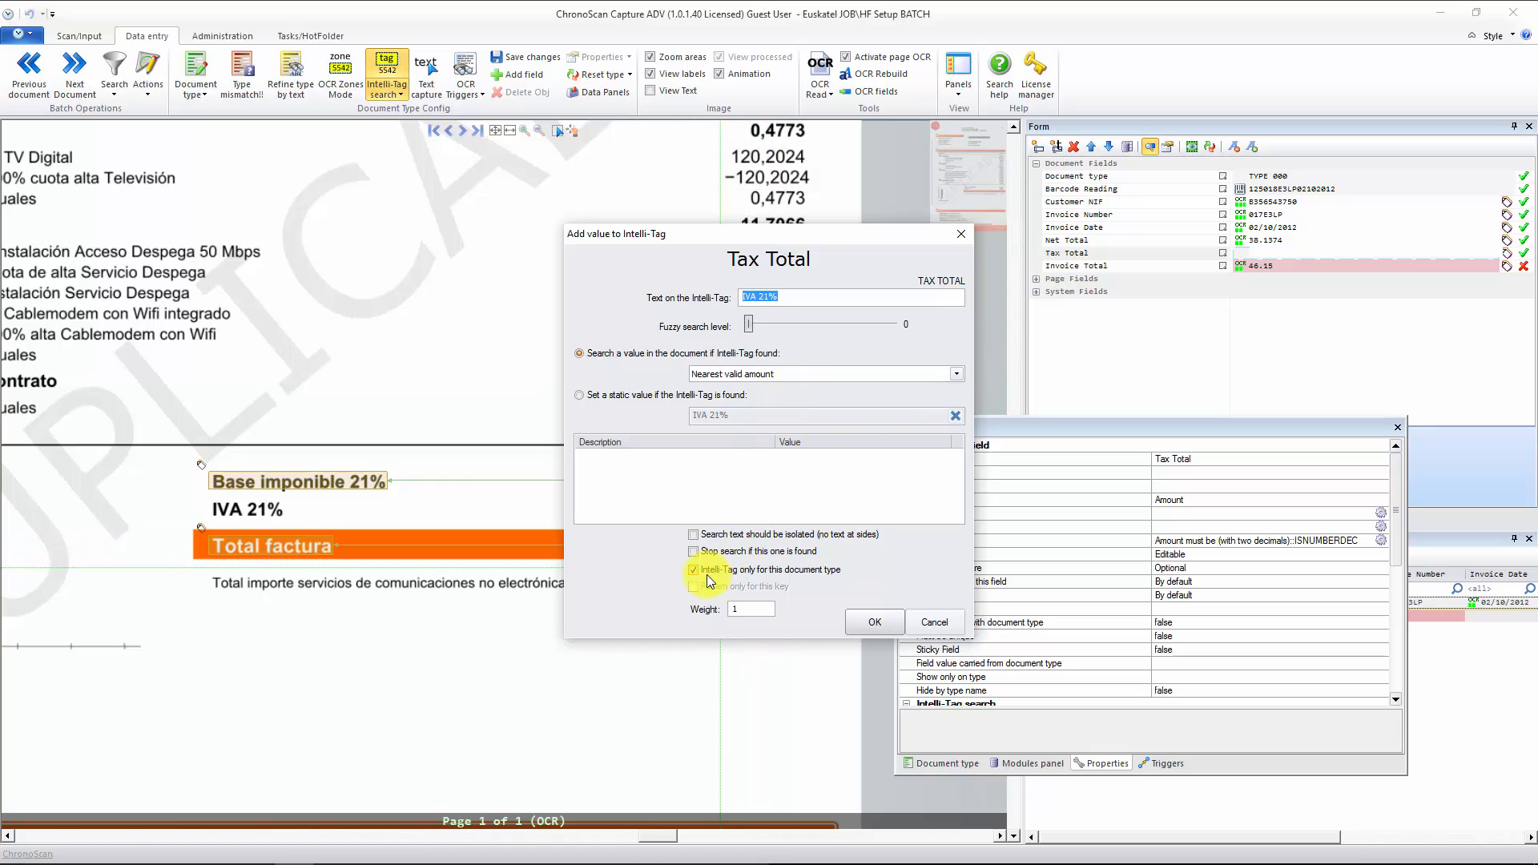
left_click(875, 622)
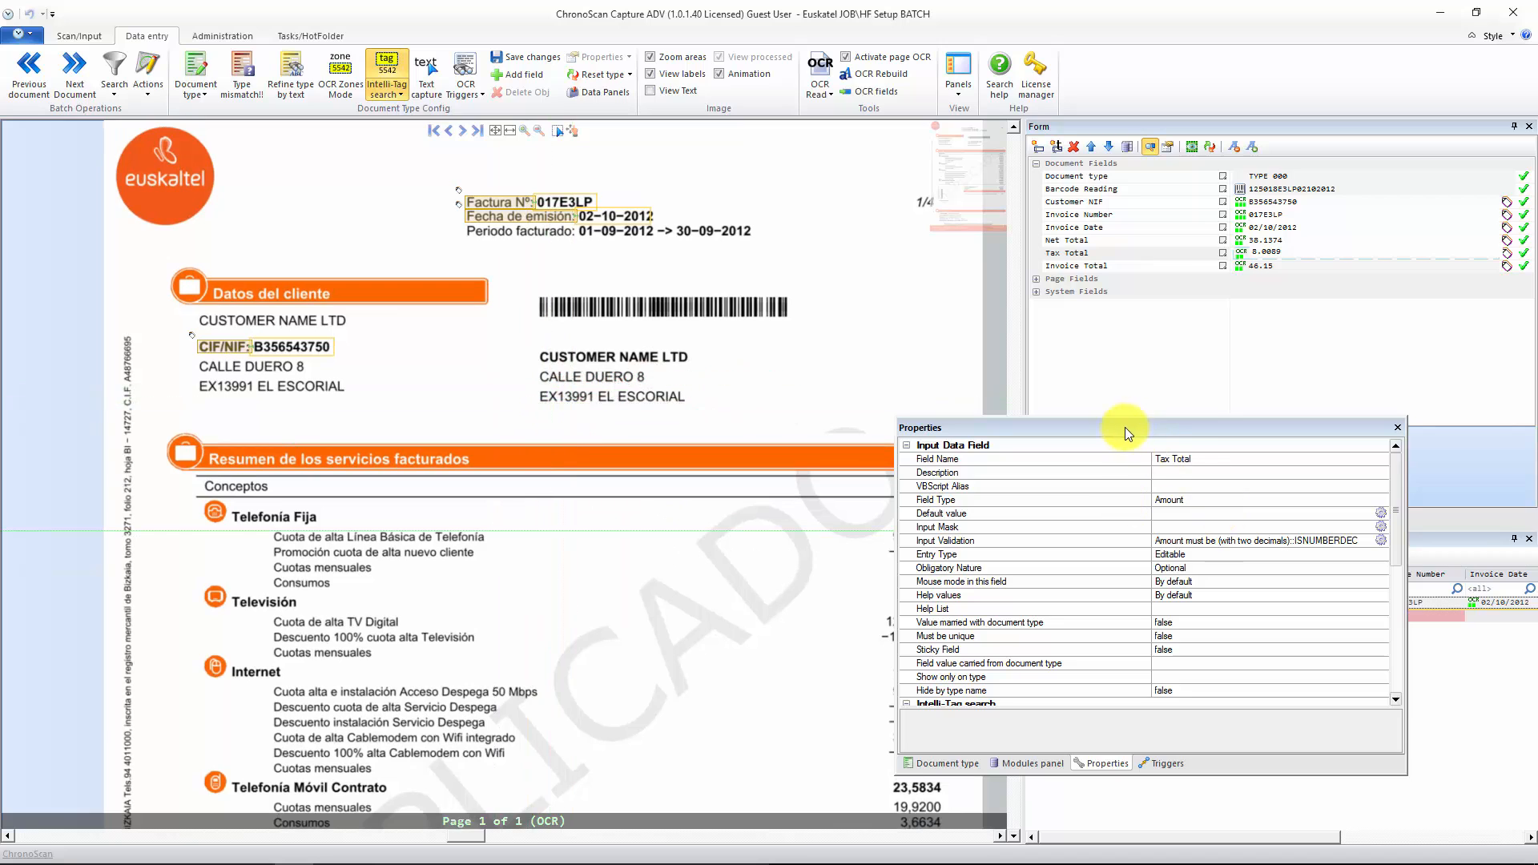
- Move the field properties window clear of the form and return to the batch's scanned document thumbnails
left_click_drag(1127, 426, 1277, 530)
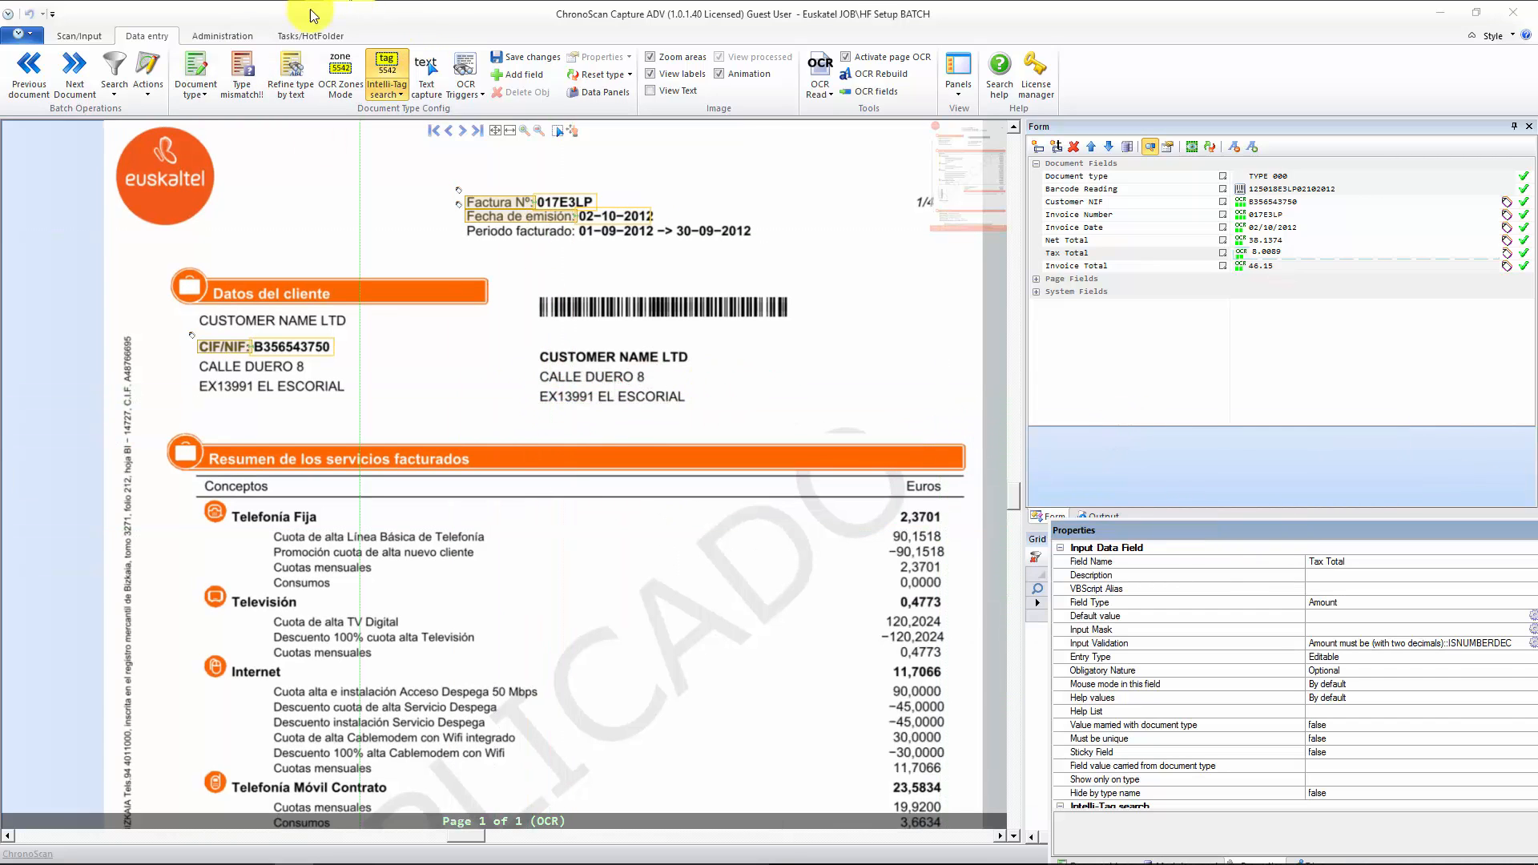
left_click(84, 36)
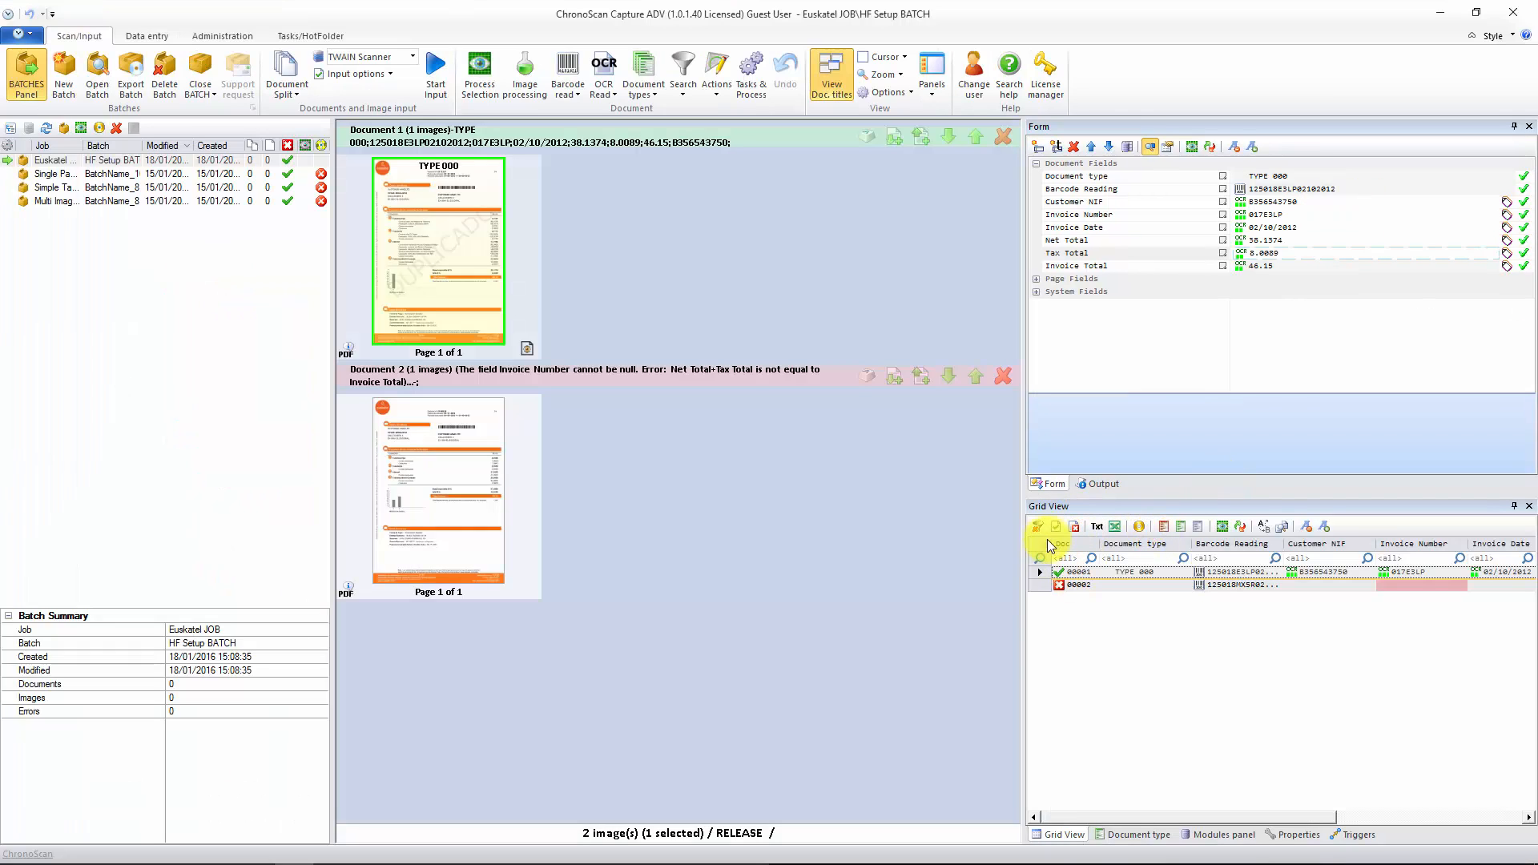
- Select both documents in the grid and clear their document type and captured OCR field data
left_click(1038, 553)
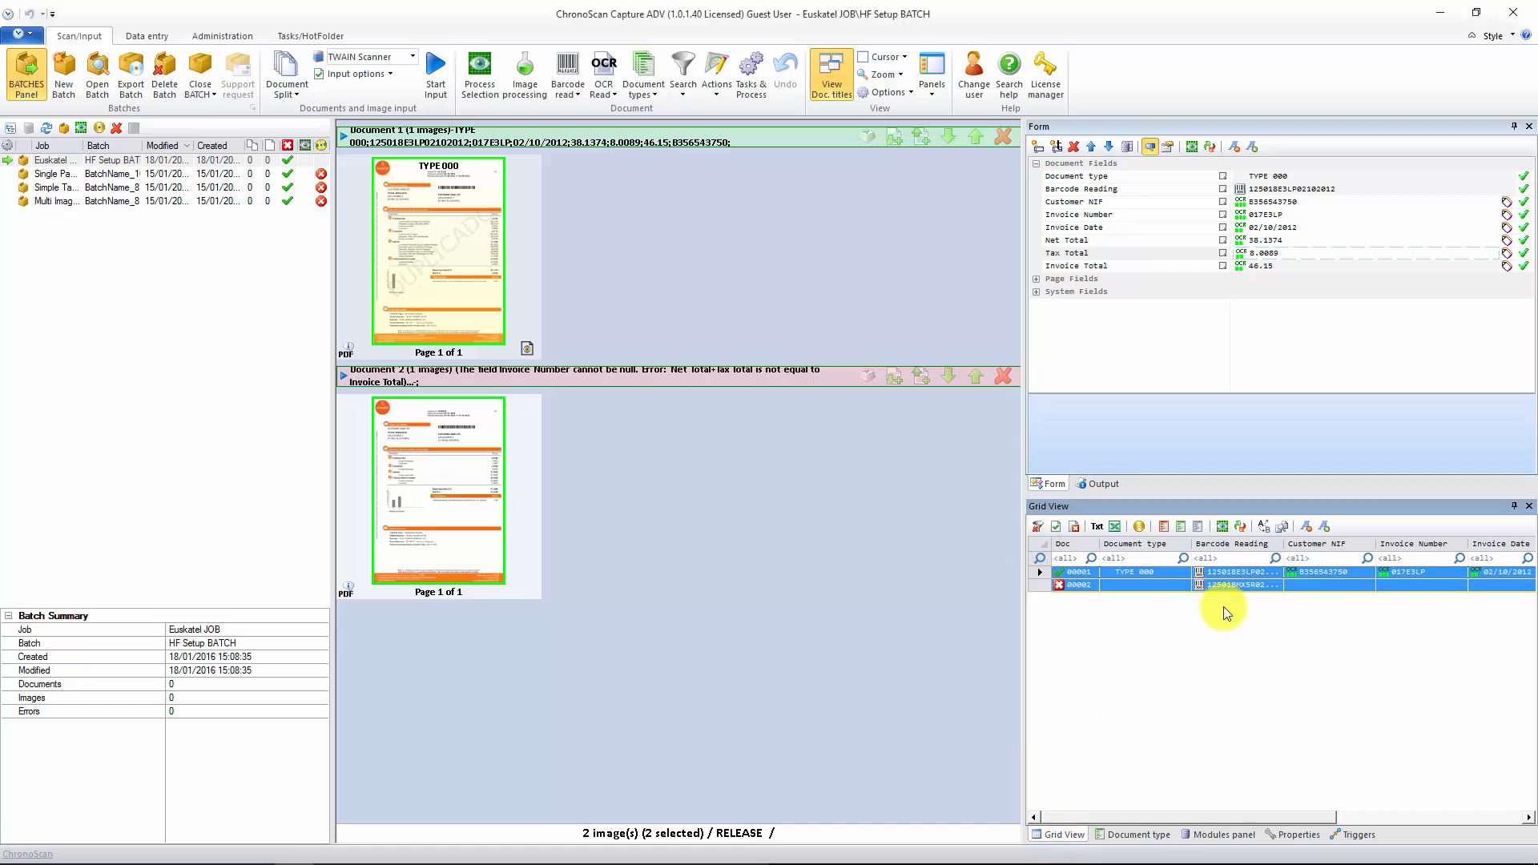
left_click(1239, 534)
left_click(825, 479)
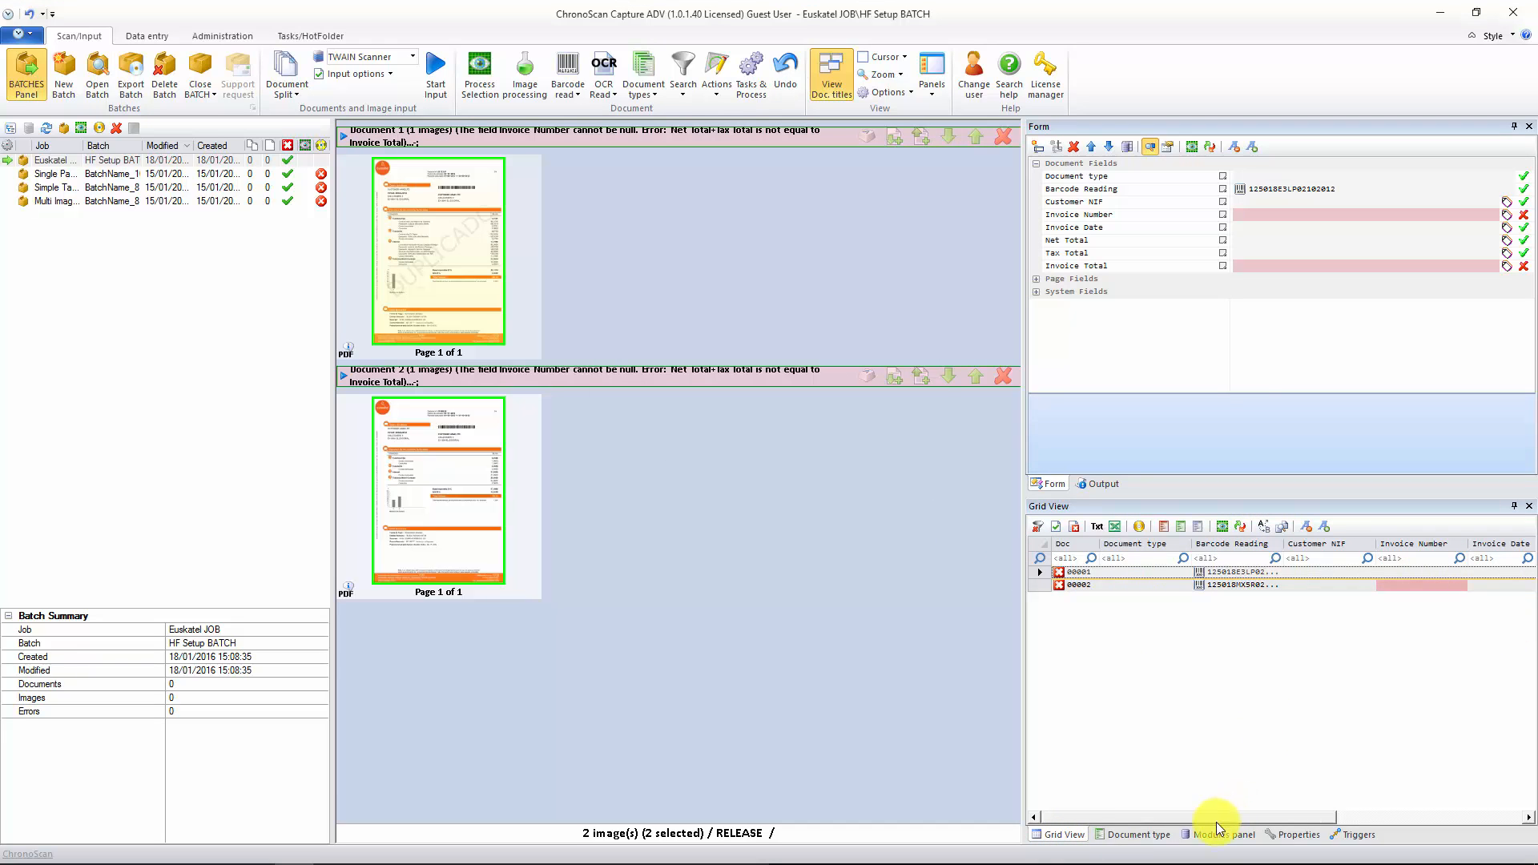
- Process both documents again with the already enabled OnProcess actions and check the captured totals in the grid
left_click(1045, 551)
left_click(1217, 526)
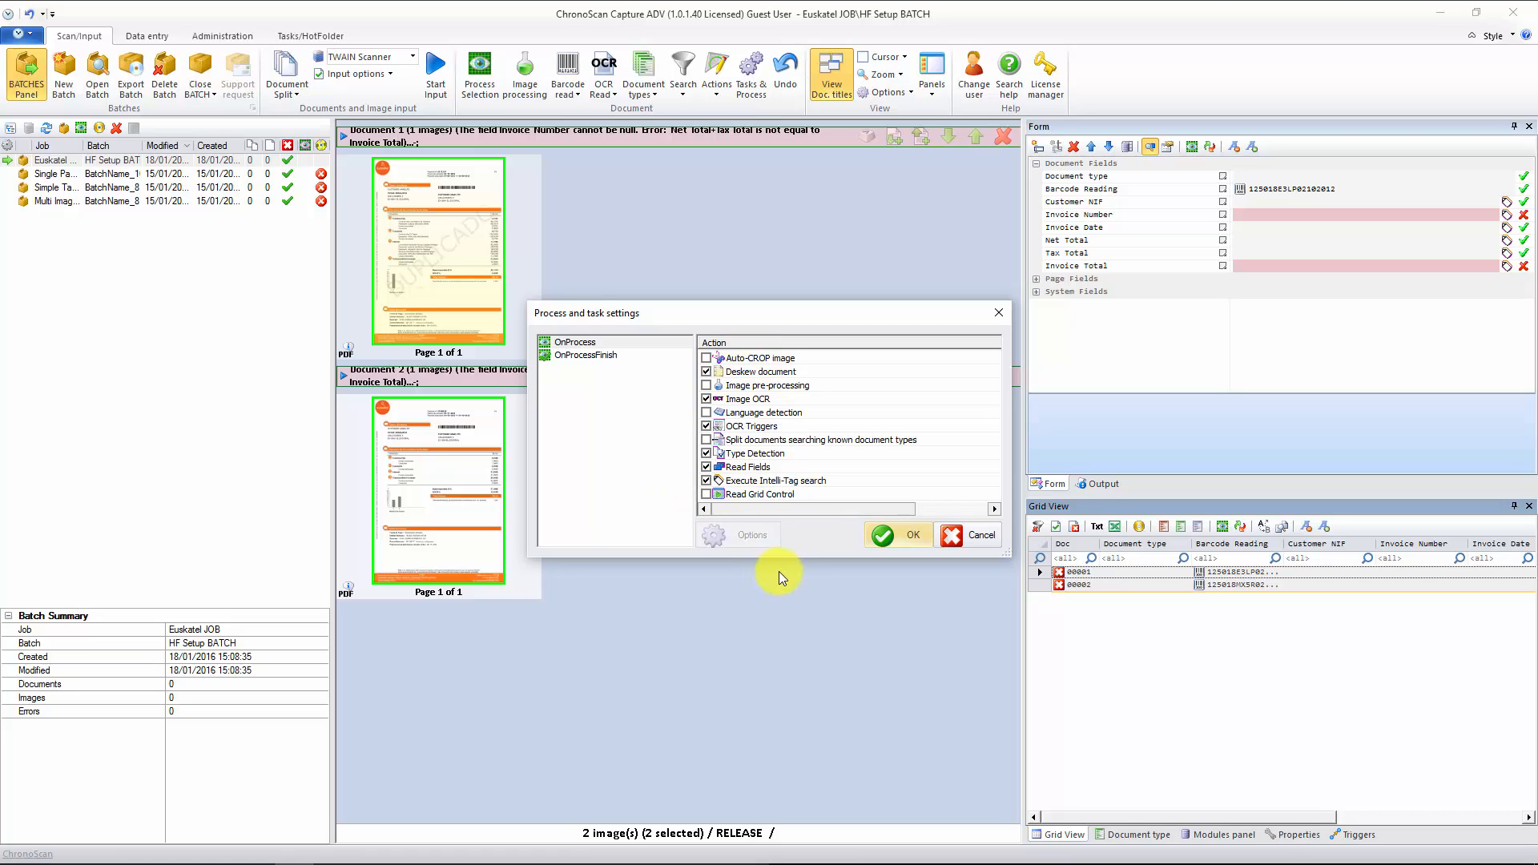
left_click(891, 537)
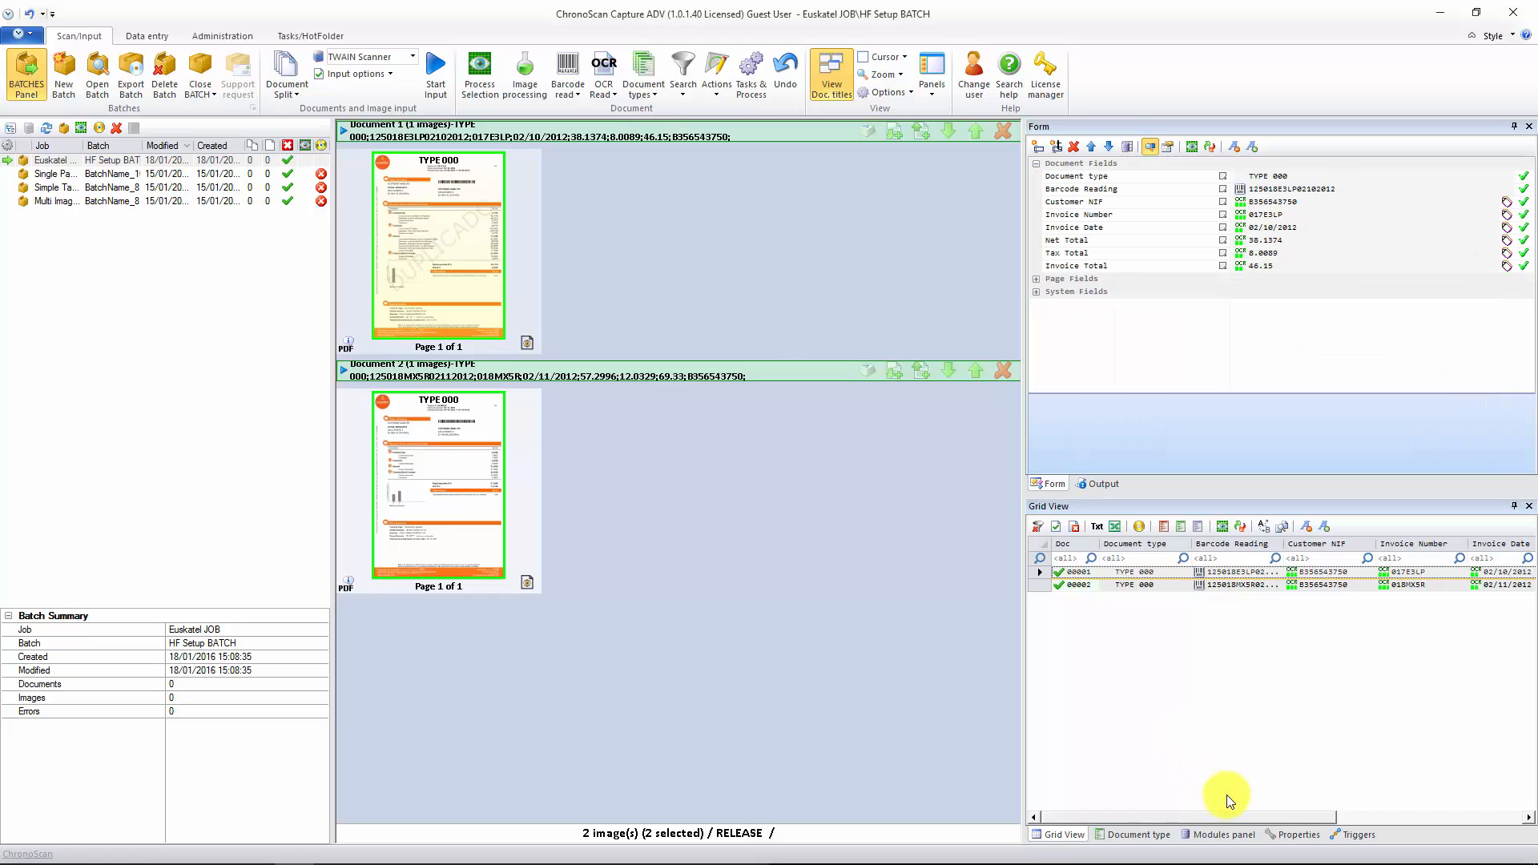
left_click_drag(1185, 816, 1457, 811)
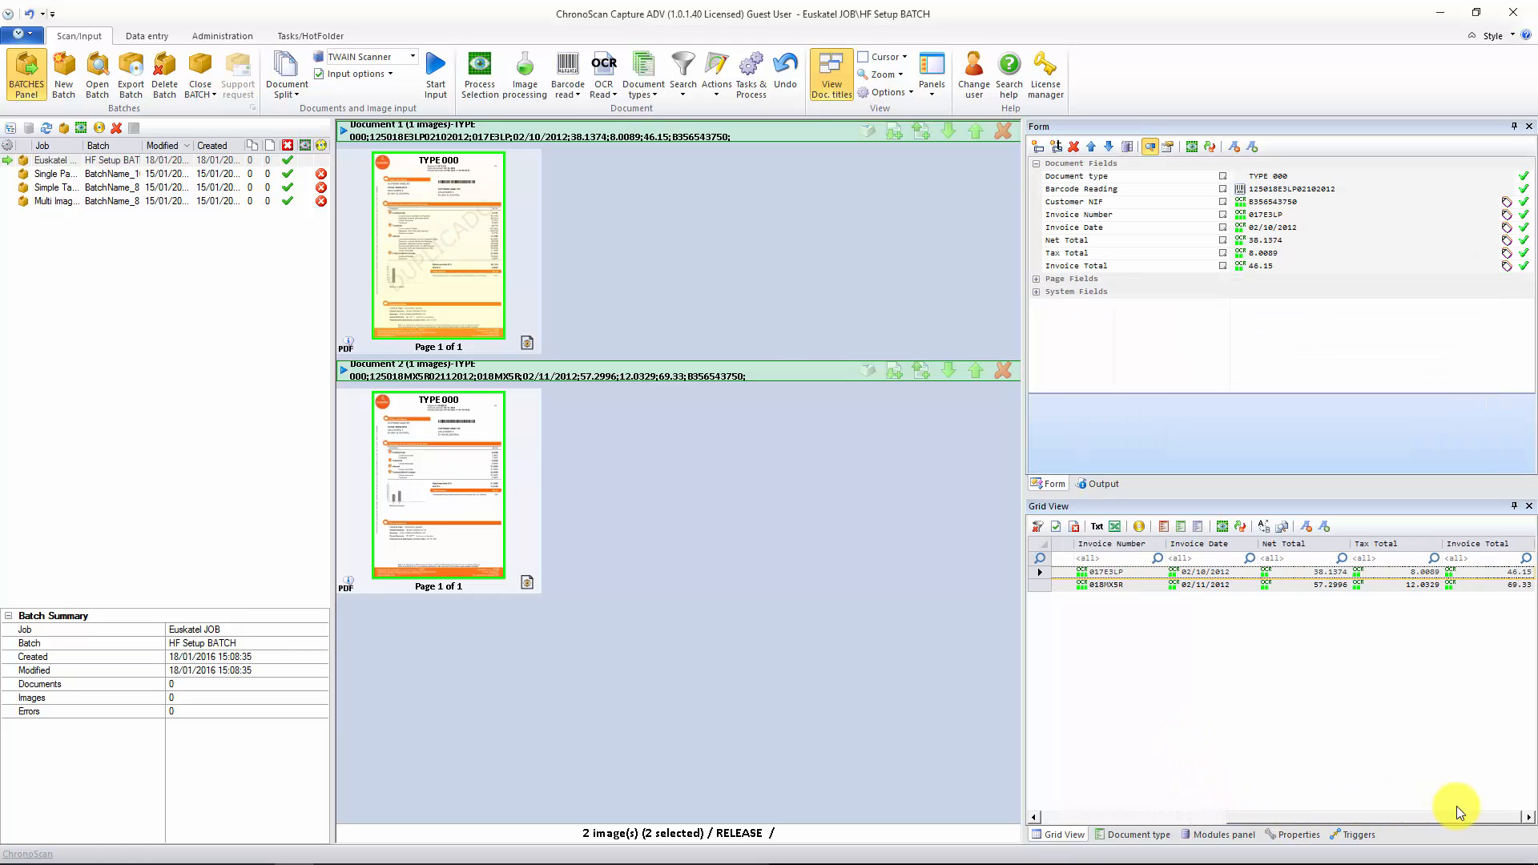
- Look up the Euskatel Invoices source folder in File Explorer and return to ChronoScan
mouse_move(472, 406)
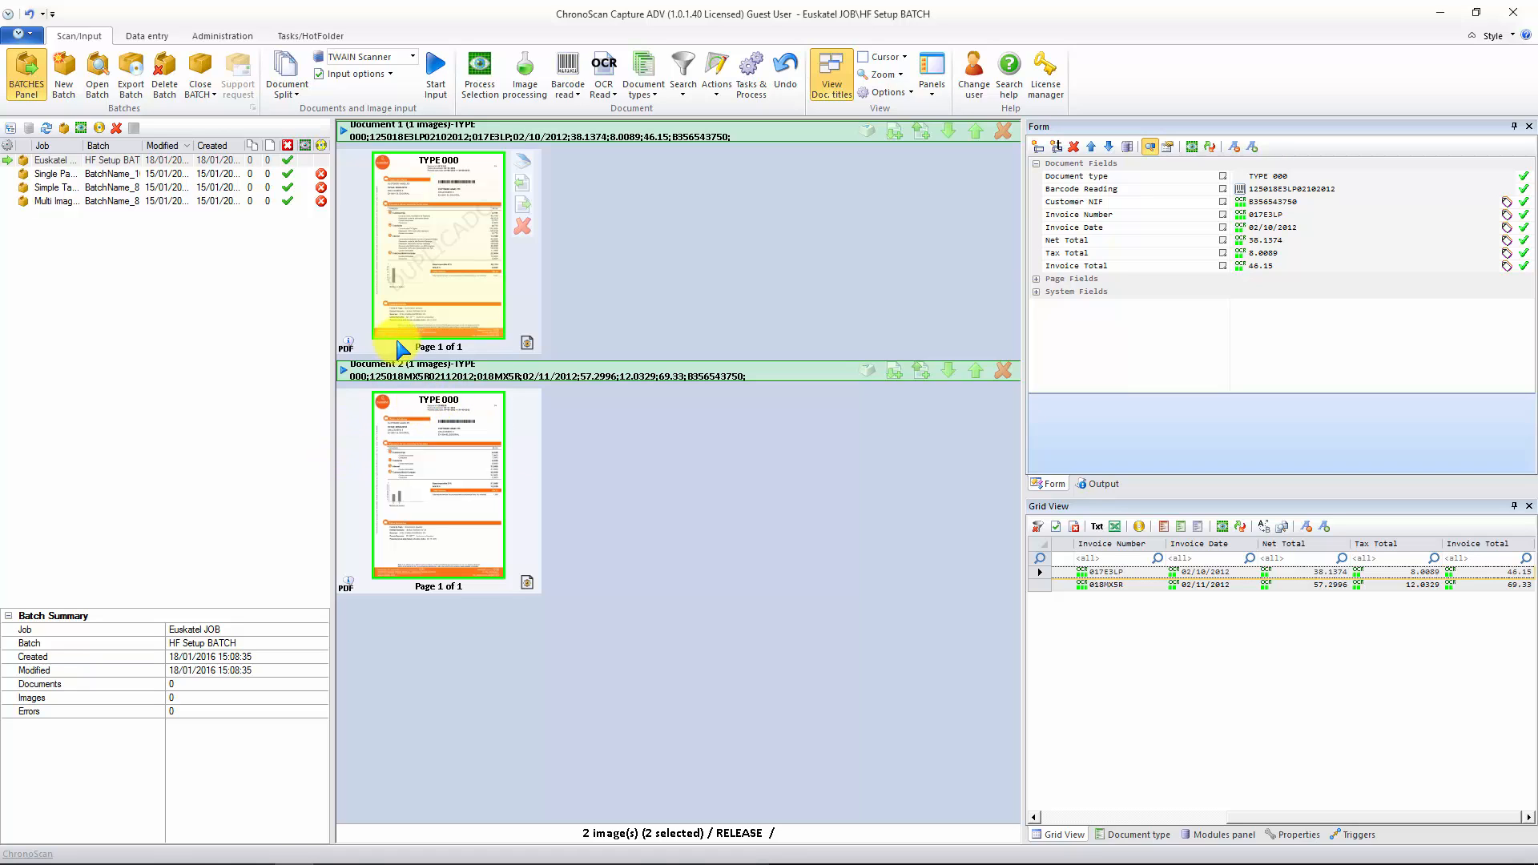
mouse_move(149, 864)
left_click(98, 851)
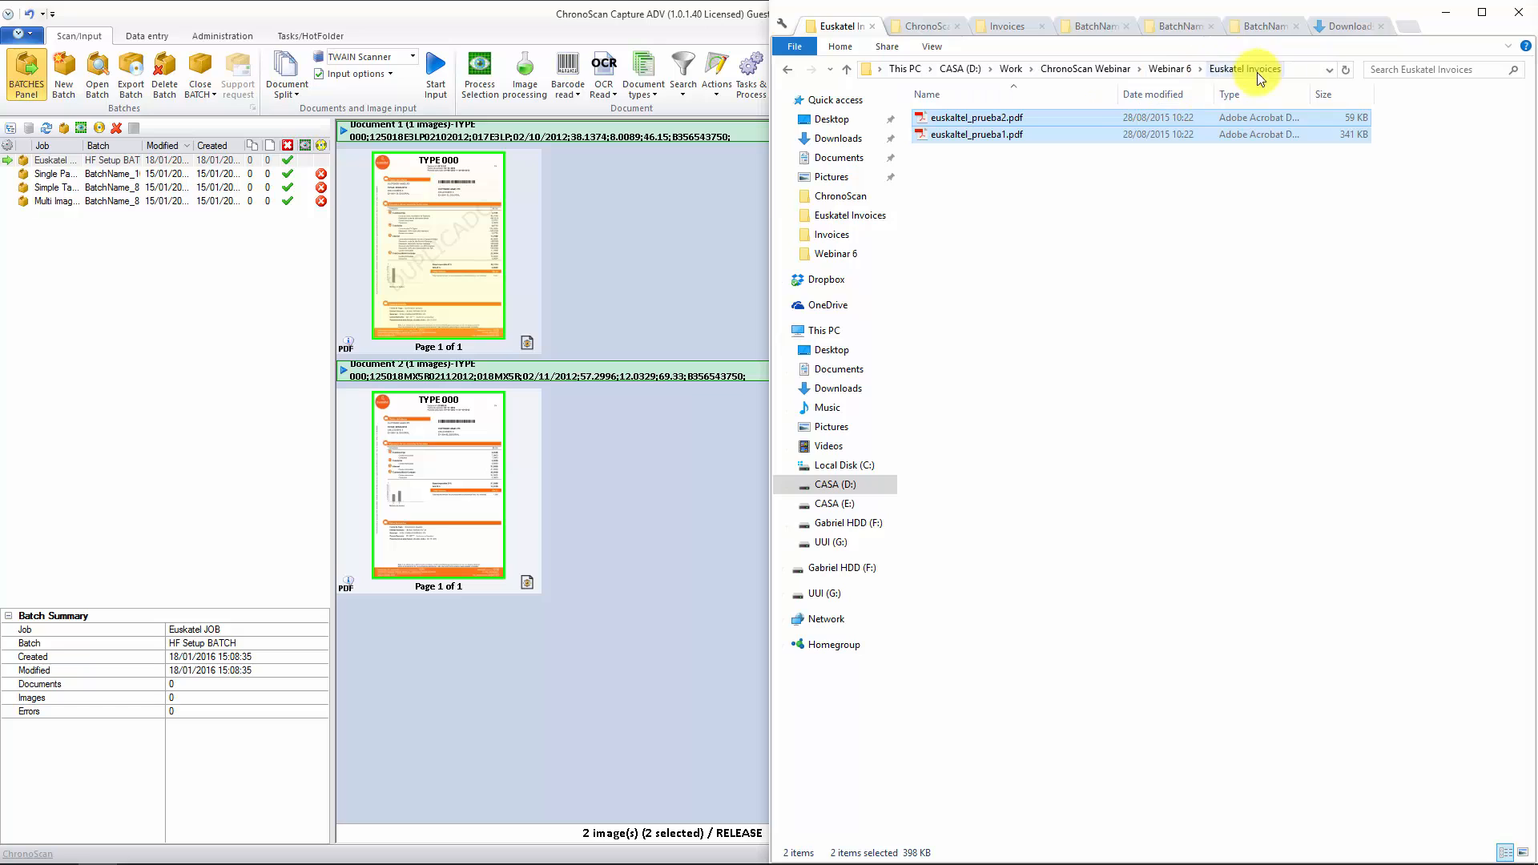
left_click(633, 15)
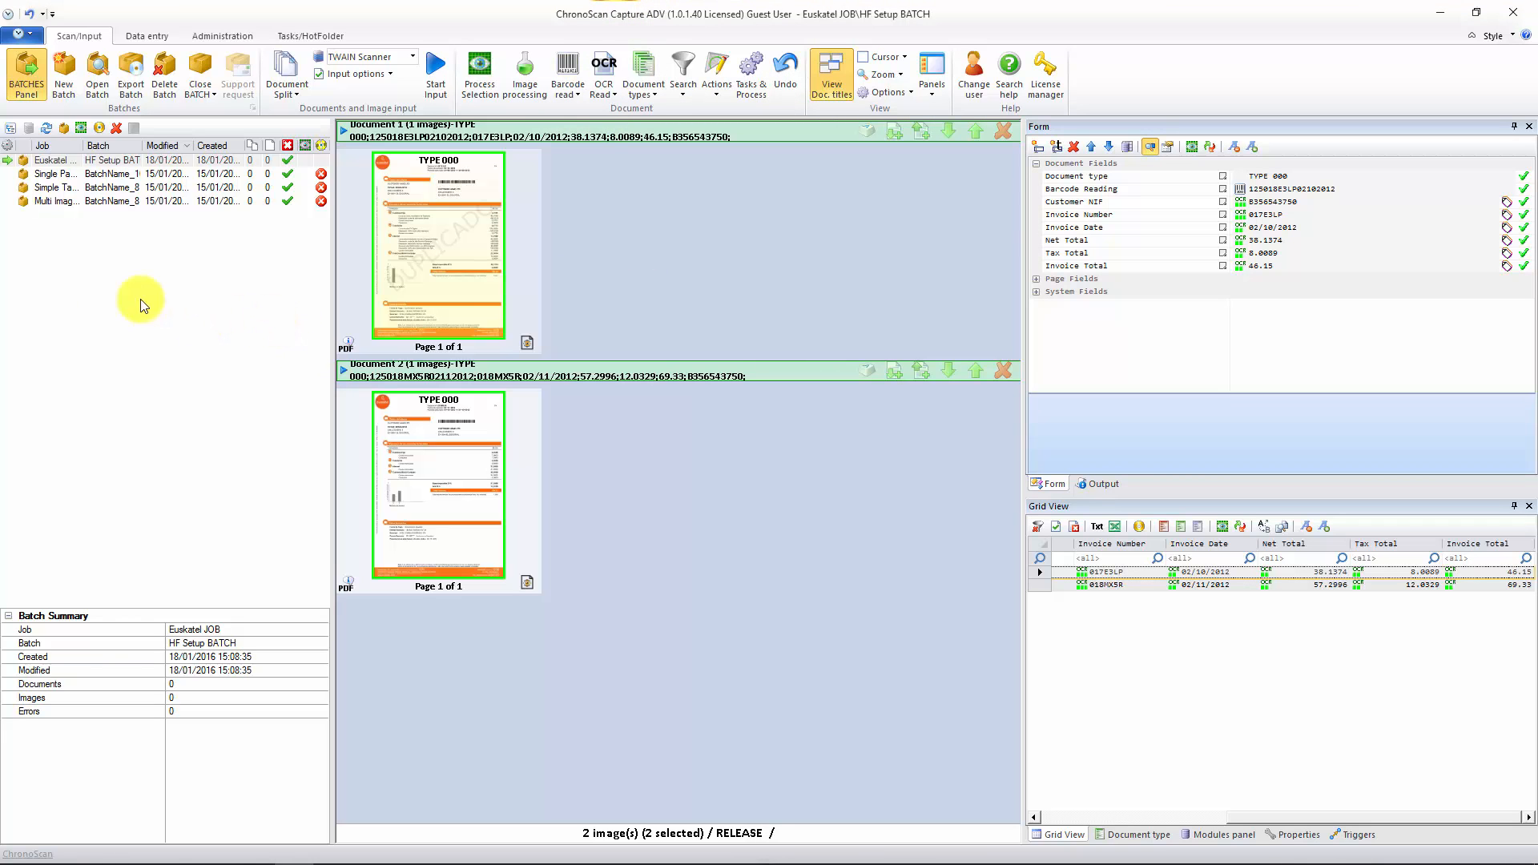
- Add a HotFolder configuration named Euskatel Invoices HF and assign it to Euskatel JOB
left_click(299, 35)
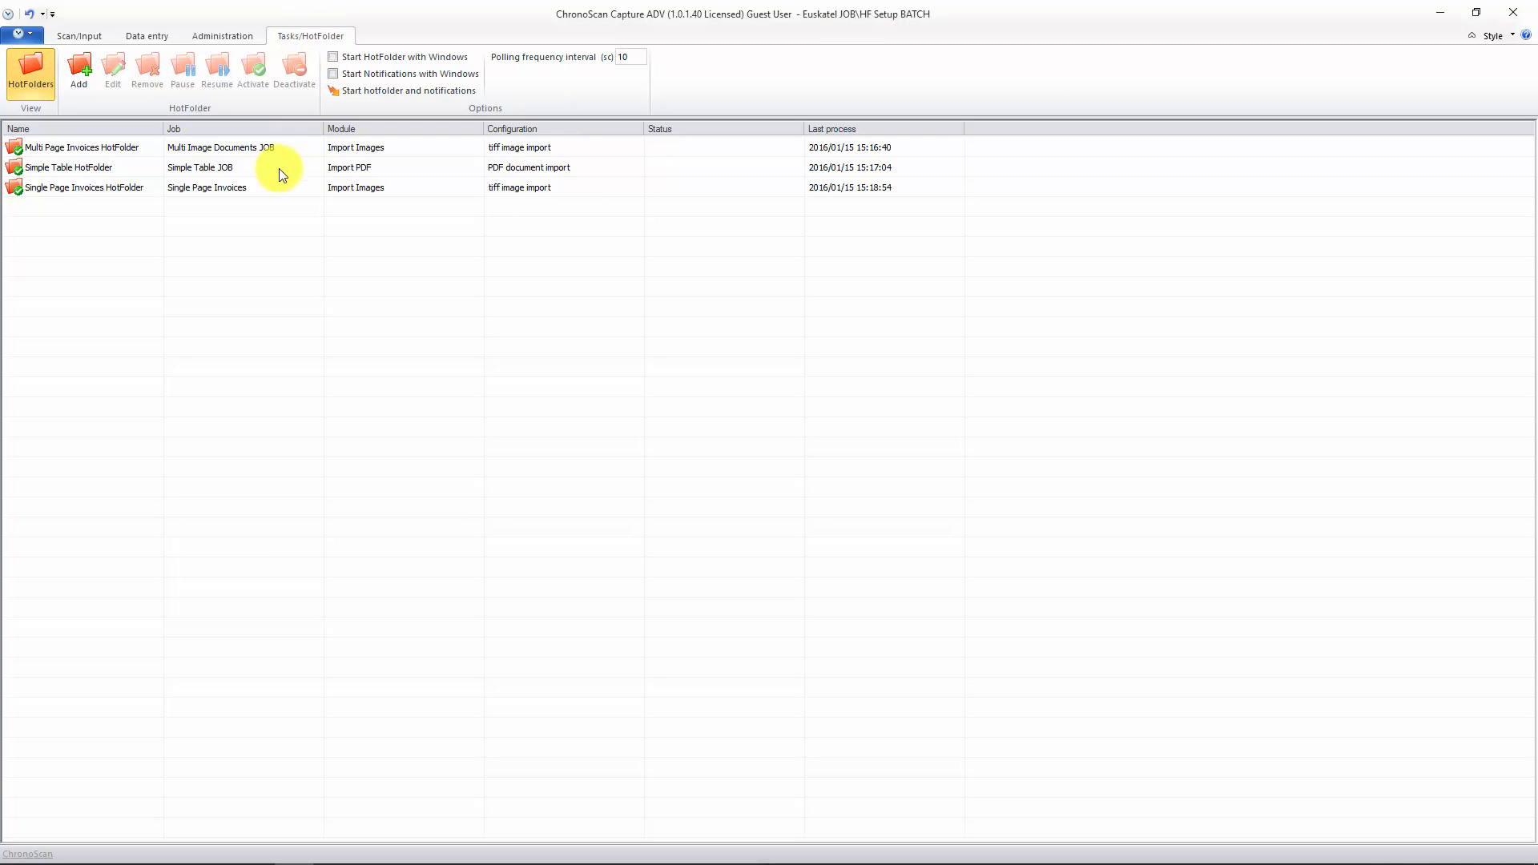
left_click(78, 79)
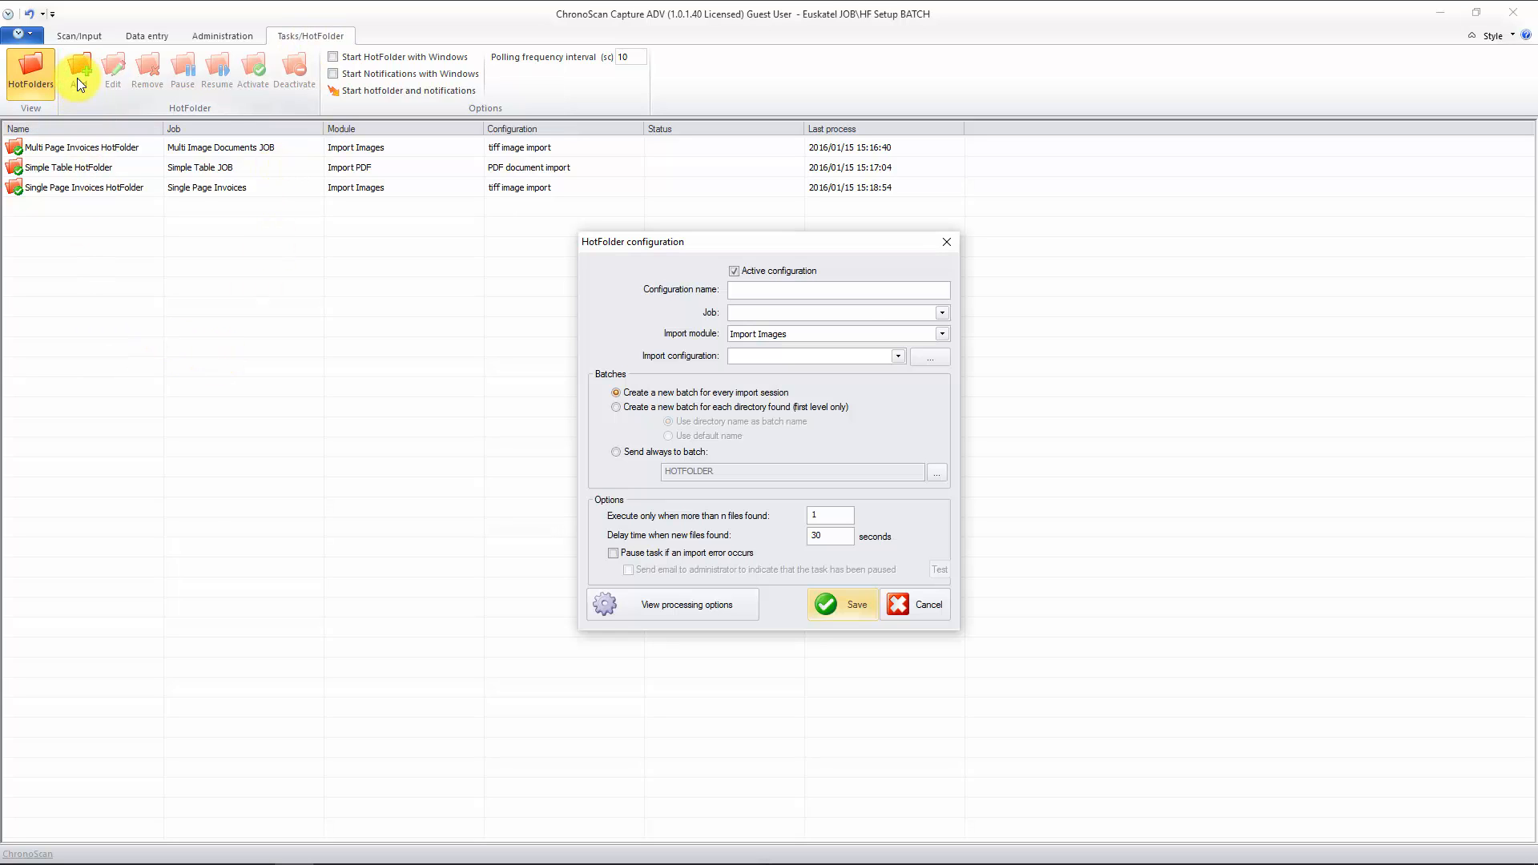
left_click(783, 291)
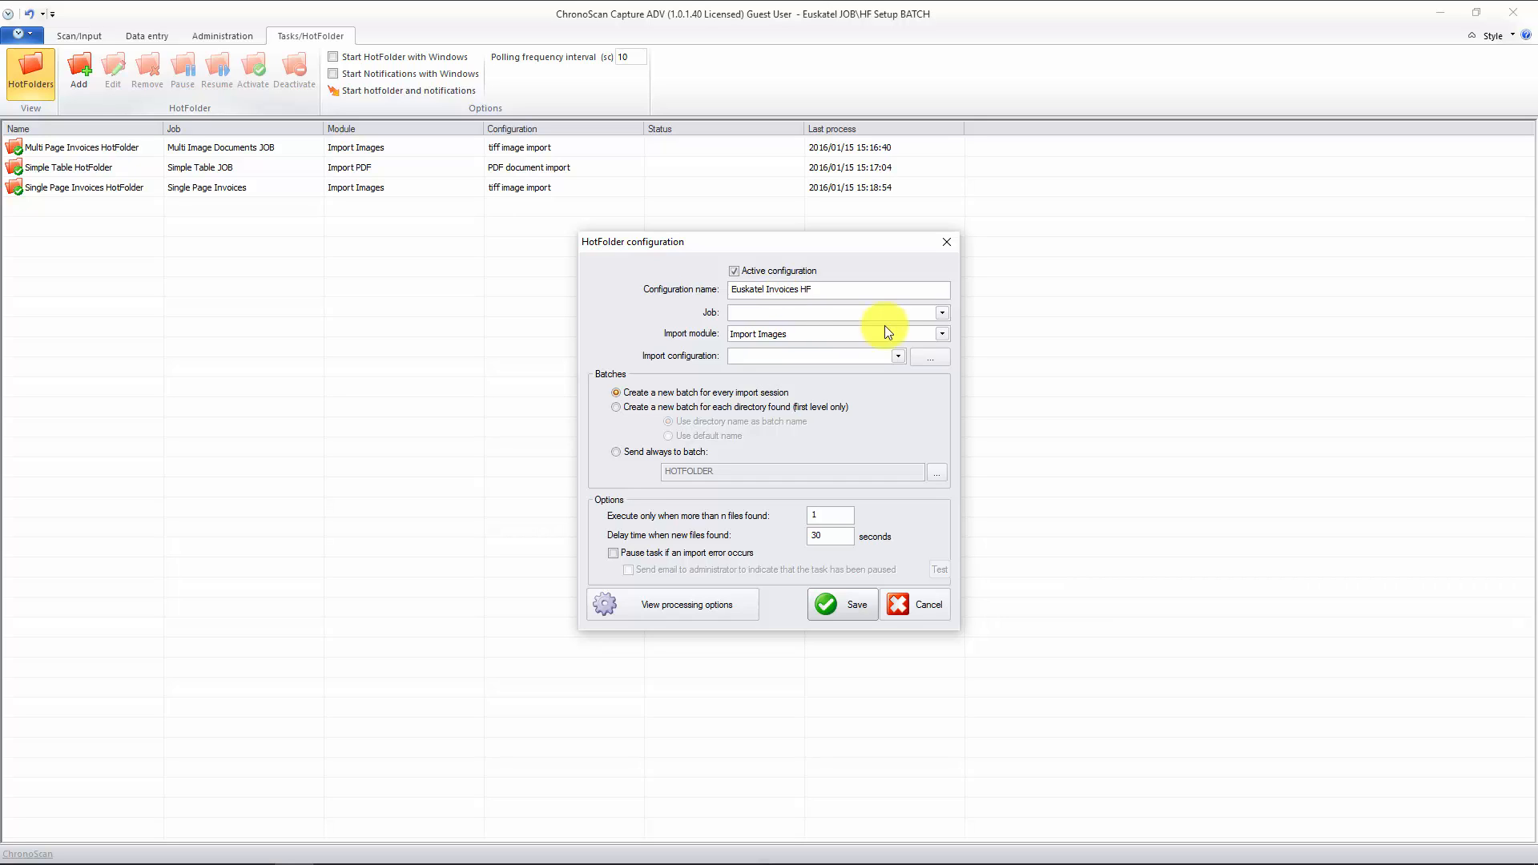
left_click(944, 312)
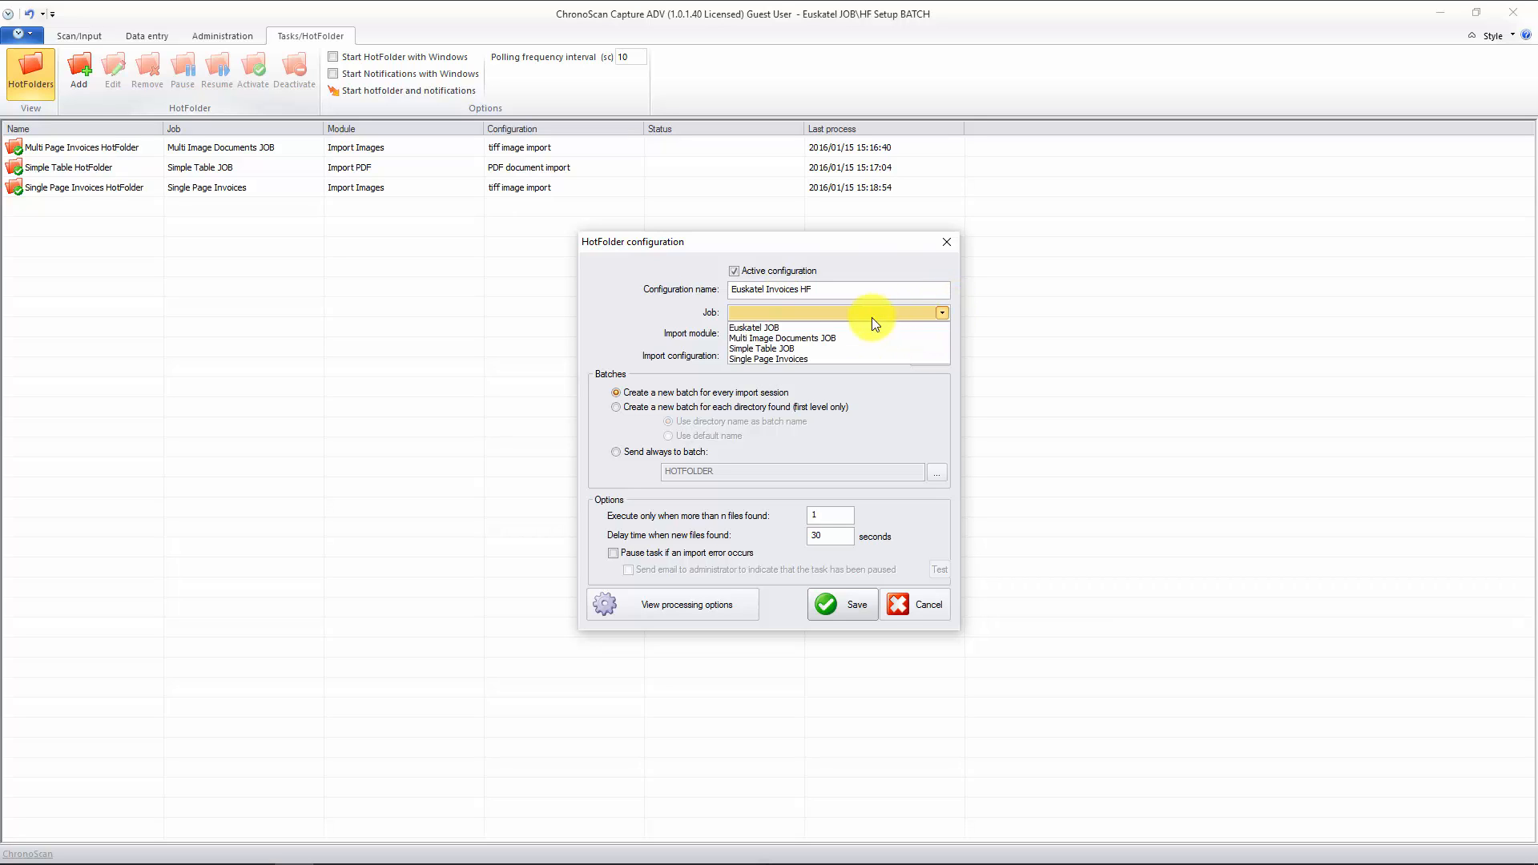
left_click(761, 327)
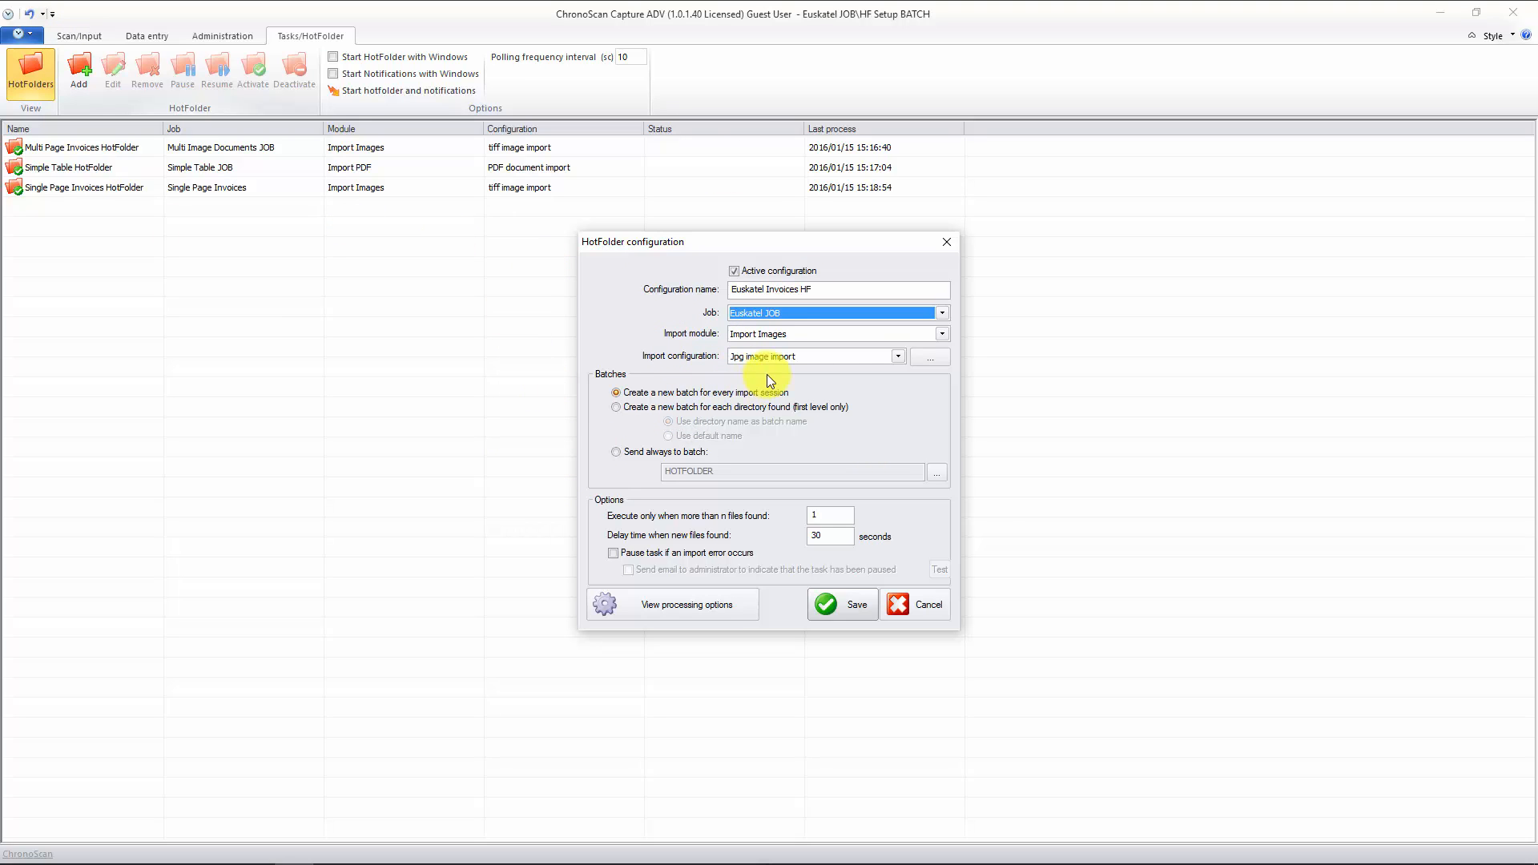
- Set the HotFolder's import module to Import PDF, using the PDF document import configuration
left_click(95, 846)
left_click(95, 846)
left_click(942, 333)
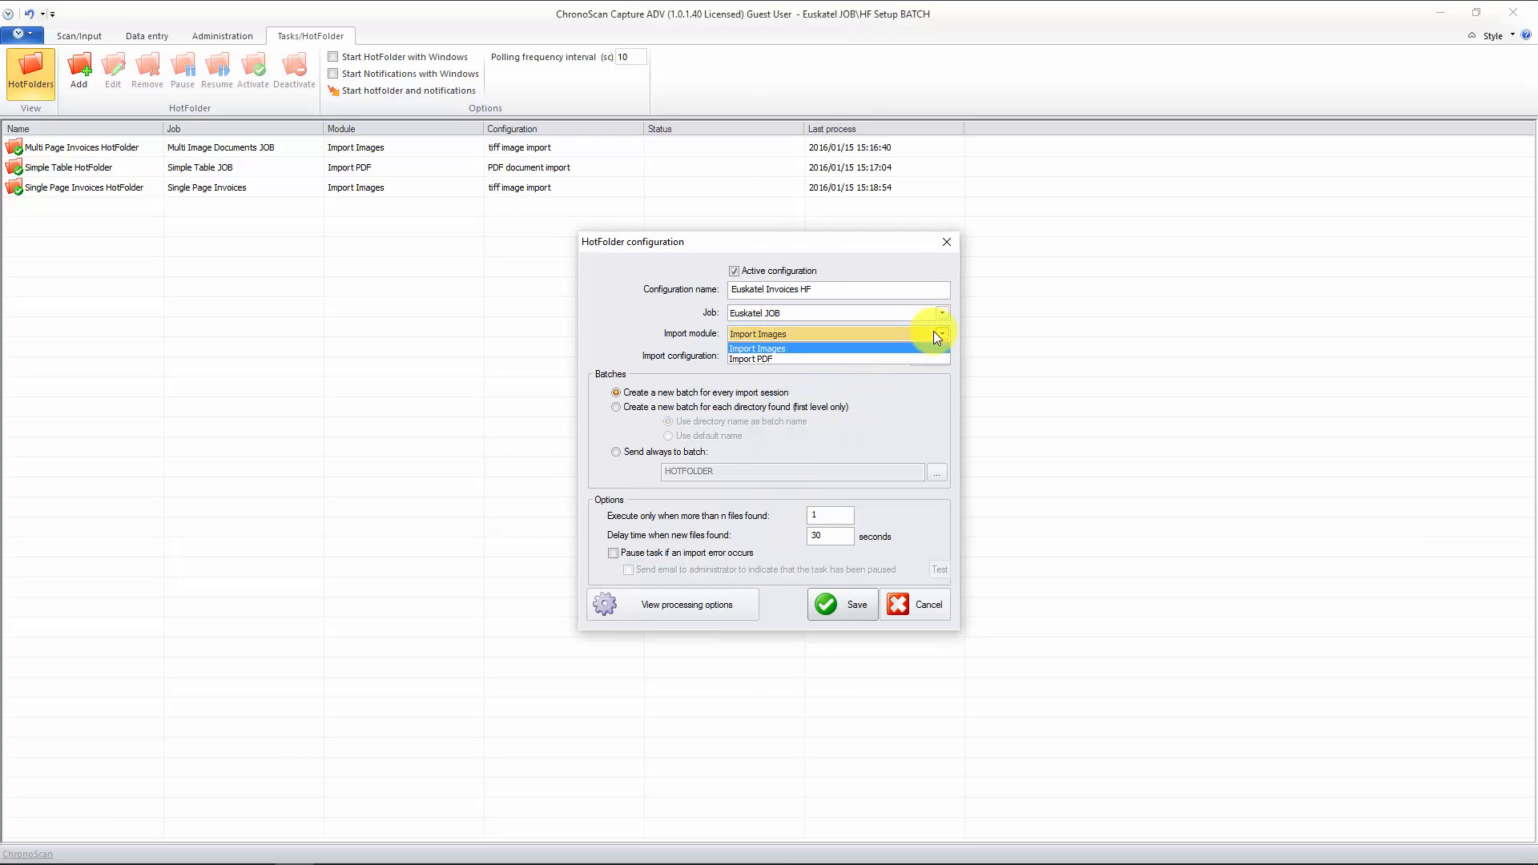
left_click(777, 359)
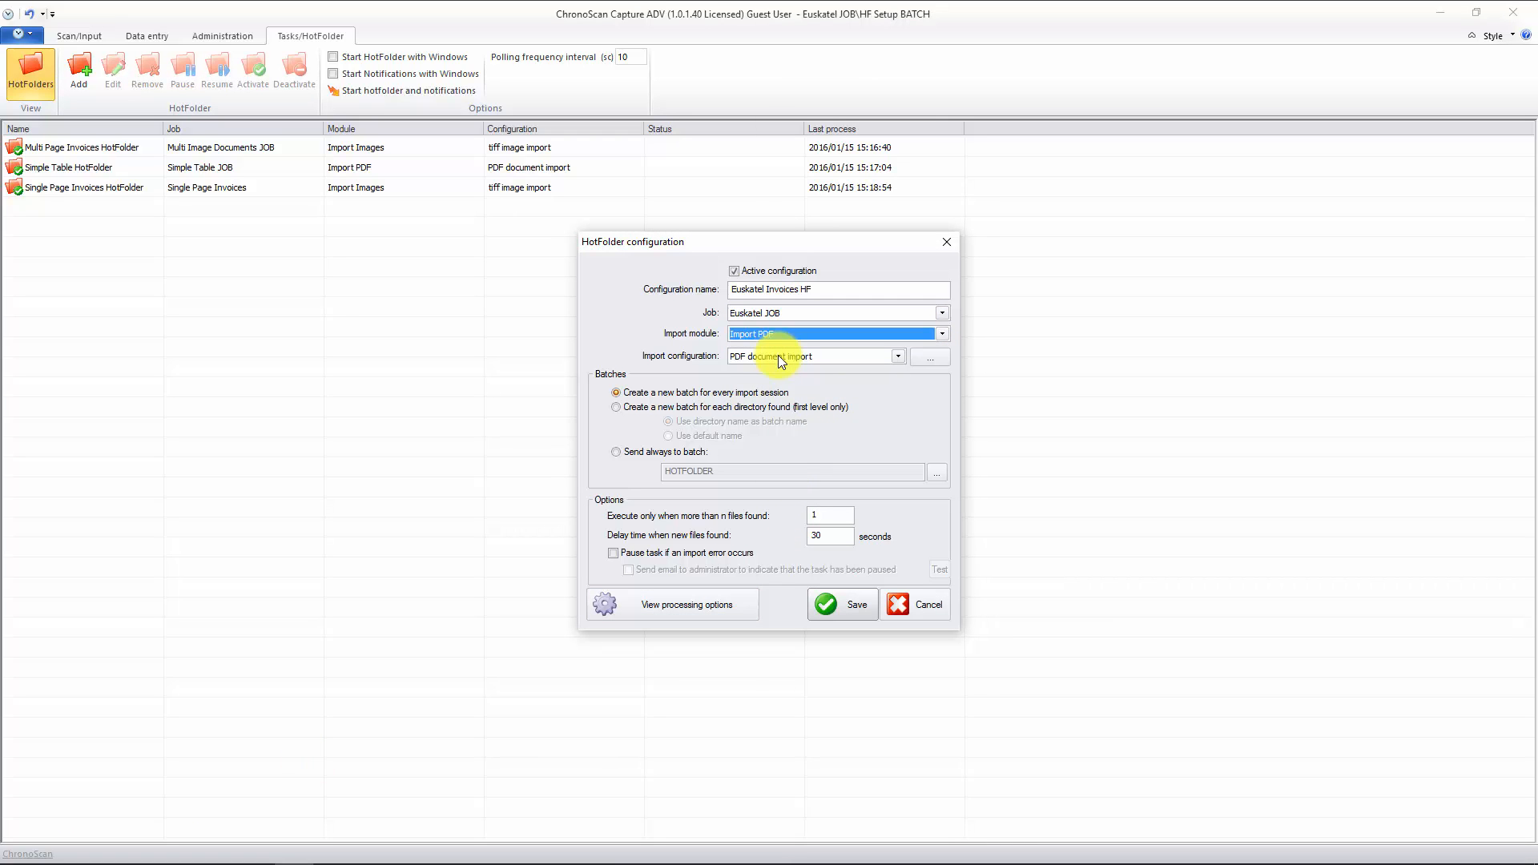
left_click(861, 359)
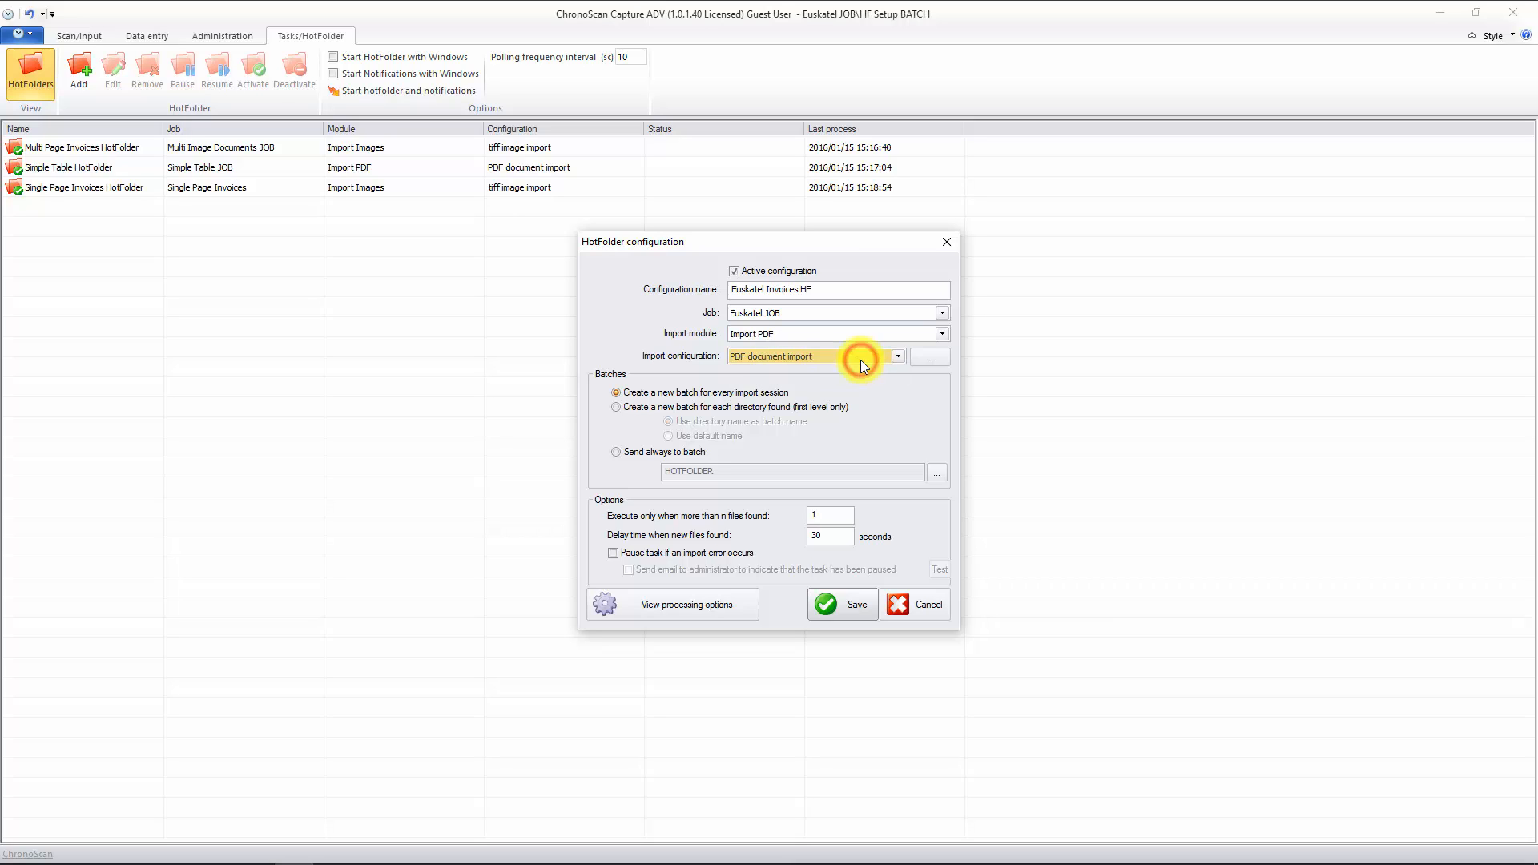
- In the PDF import configuration, set the directory to the path copied from File Explorer, D:\Work\ChronoScan Webinar\Webinar 6\Euskatel Invoices
left_click(930, 358)
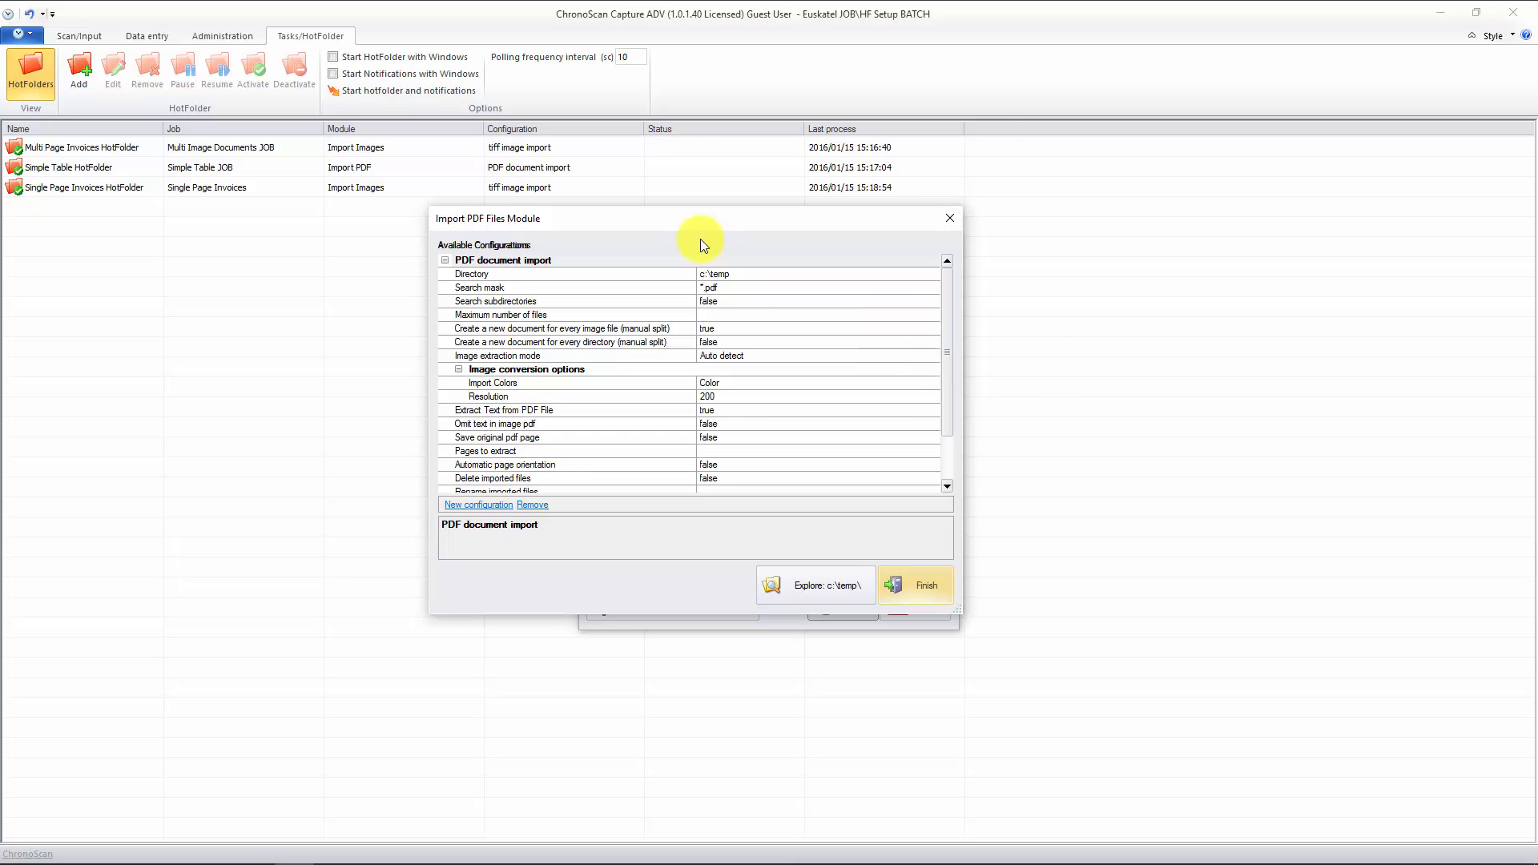
left_click_drag(689, 216, 764, 201)
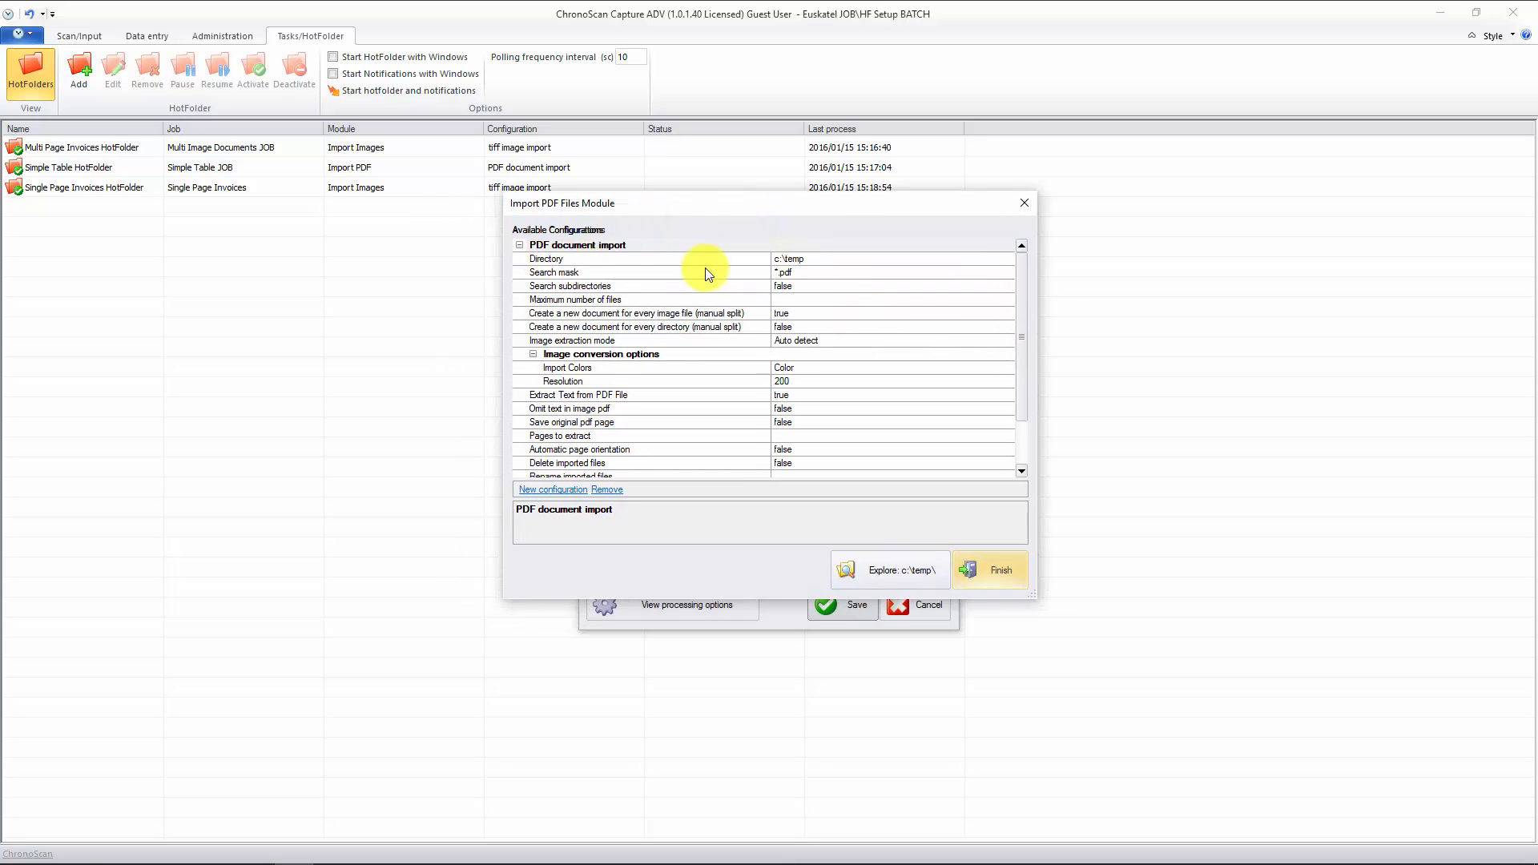
left_click(92, 846)
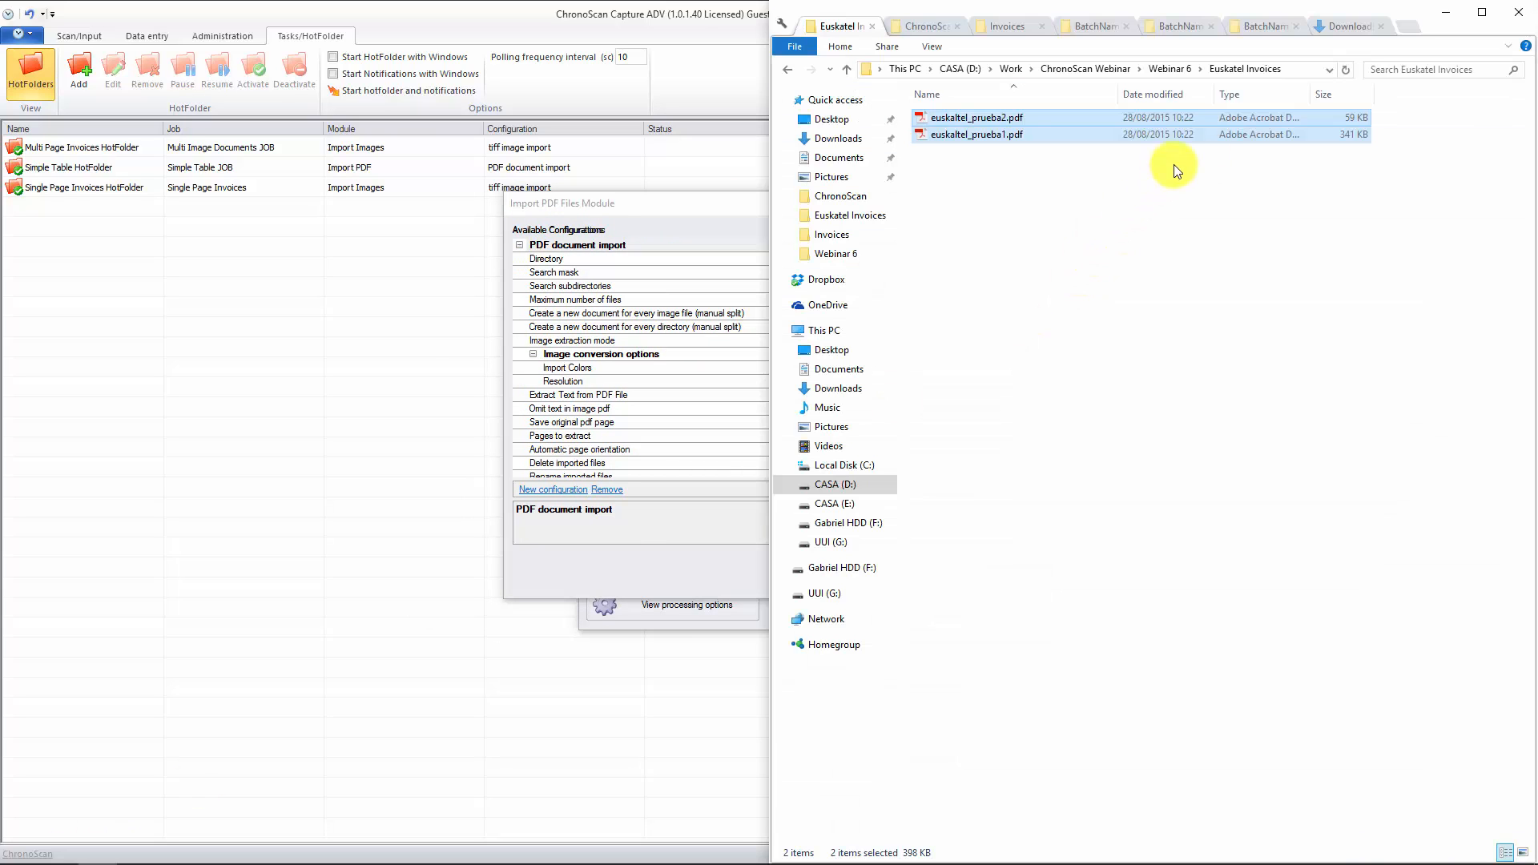
left_click(1294, 73)
key("ctrl+c")
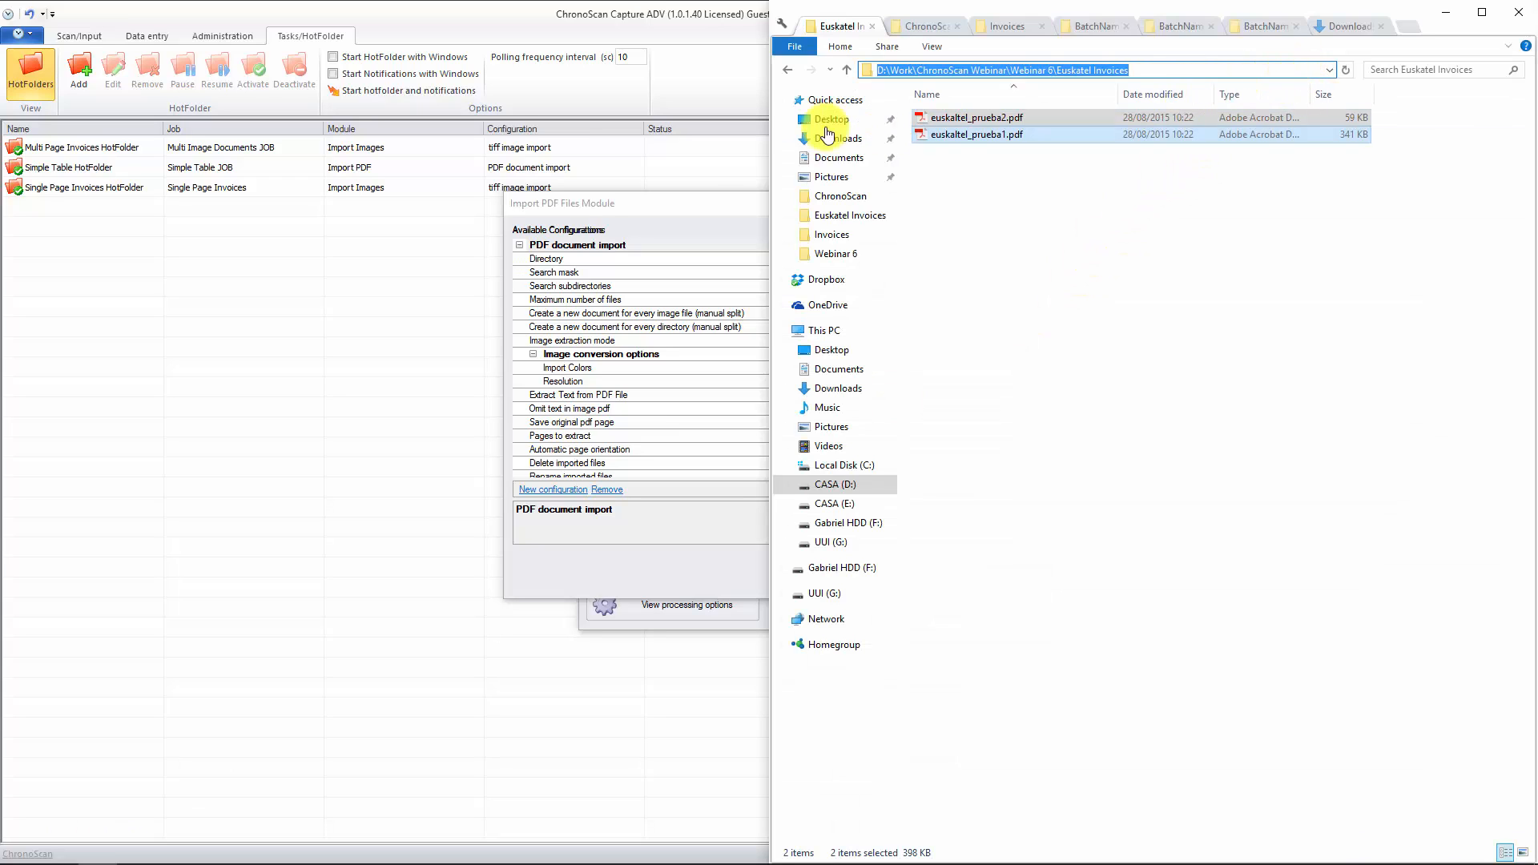
left_click(633, 210)
left_click(801, 261)
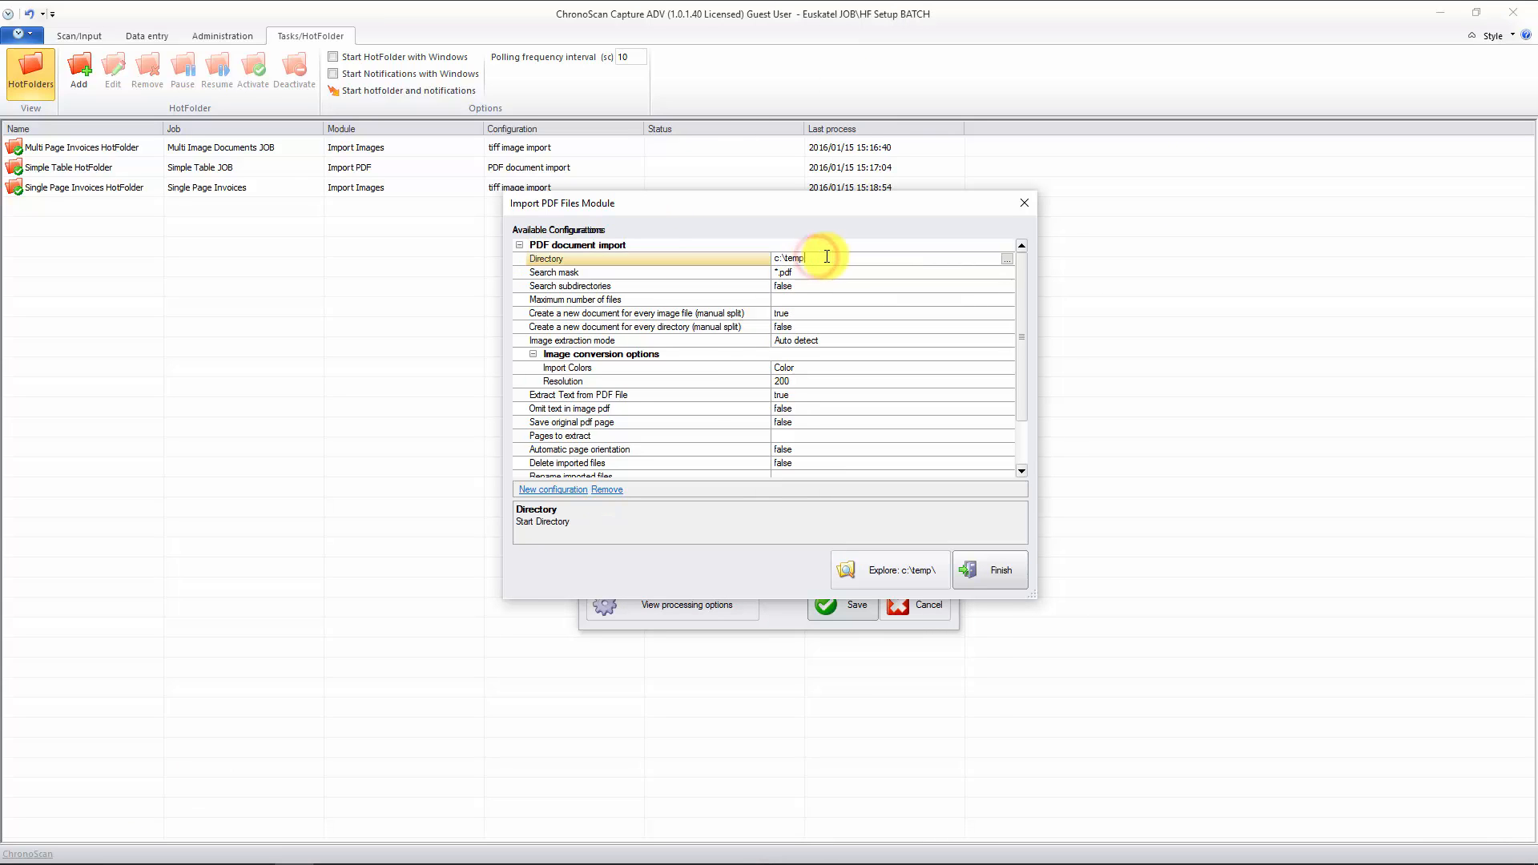
key("ctrl+v")
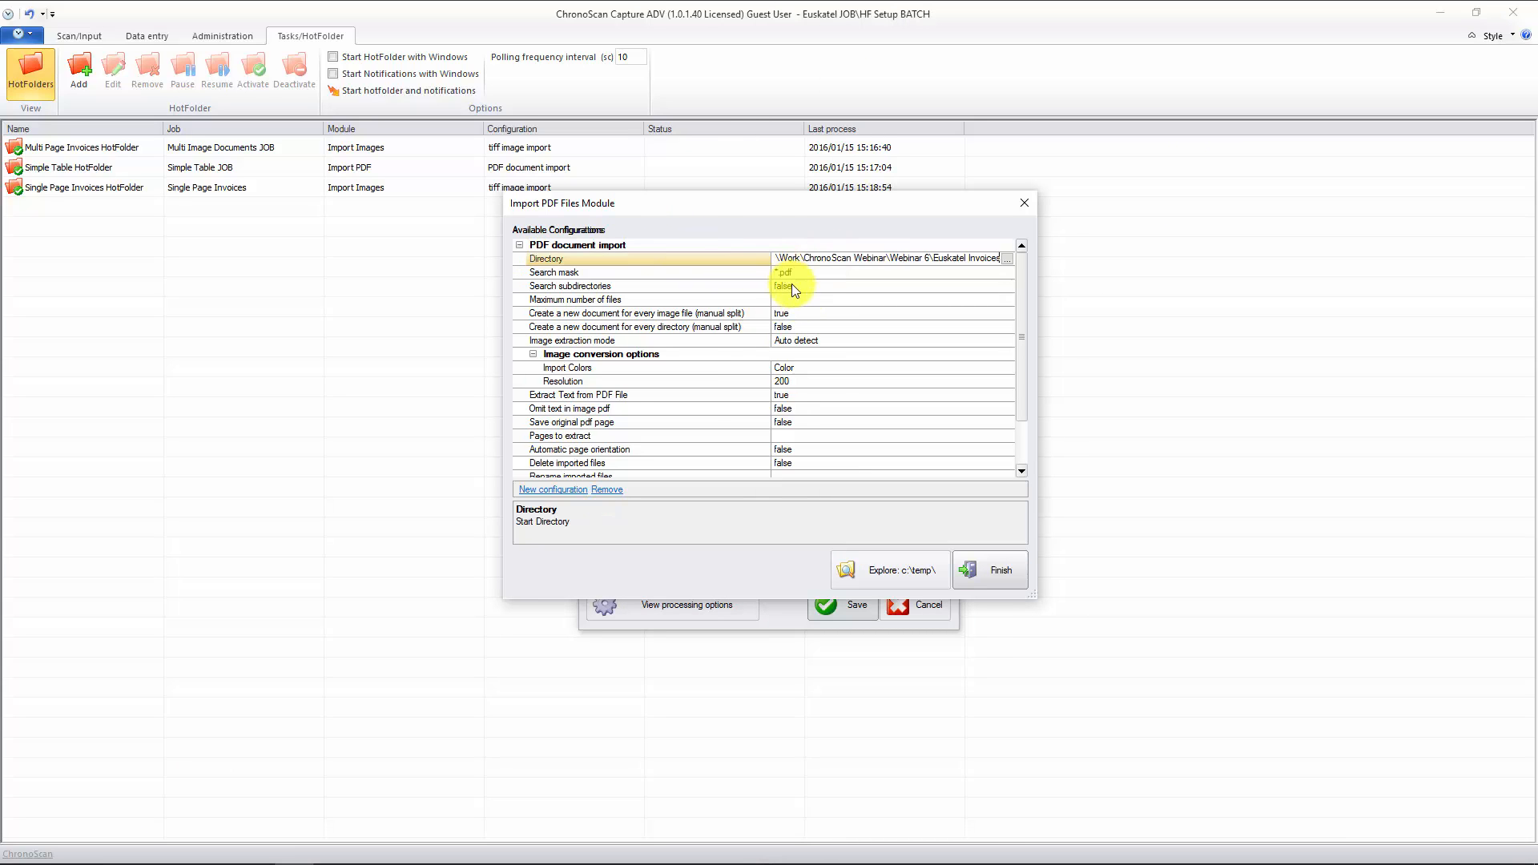
left_click(929, 273)
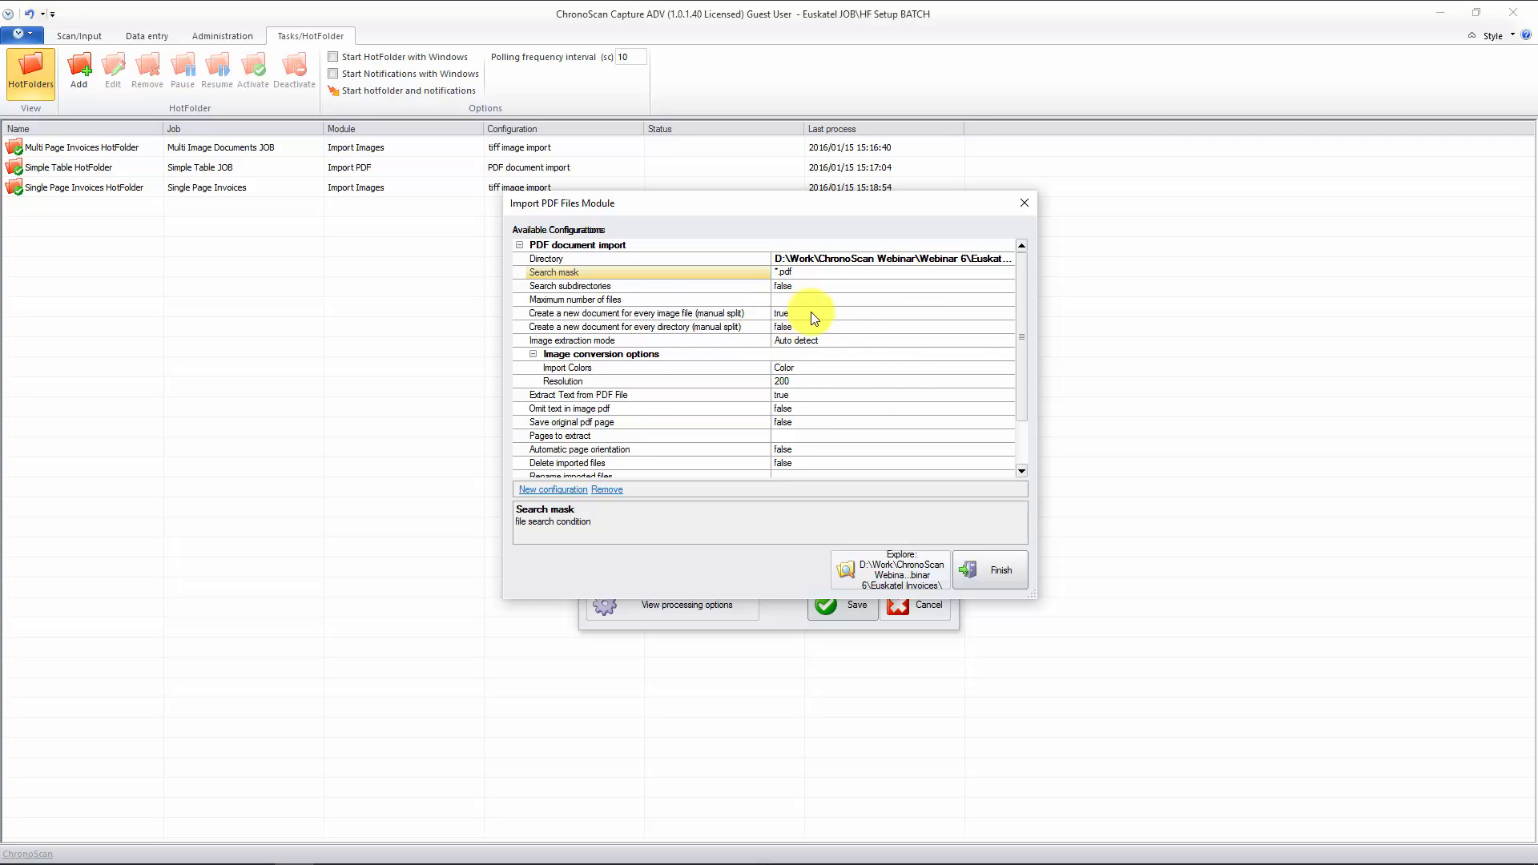
- Set the image conversion resolution of the PDF import to 300
left_click(819, 382)
left_click(800, 394)
left_click(1003, 386)
left_click(1004, 384)
left_click(876, 443)
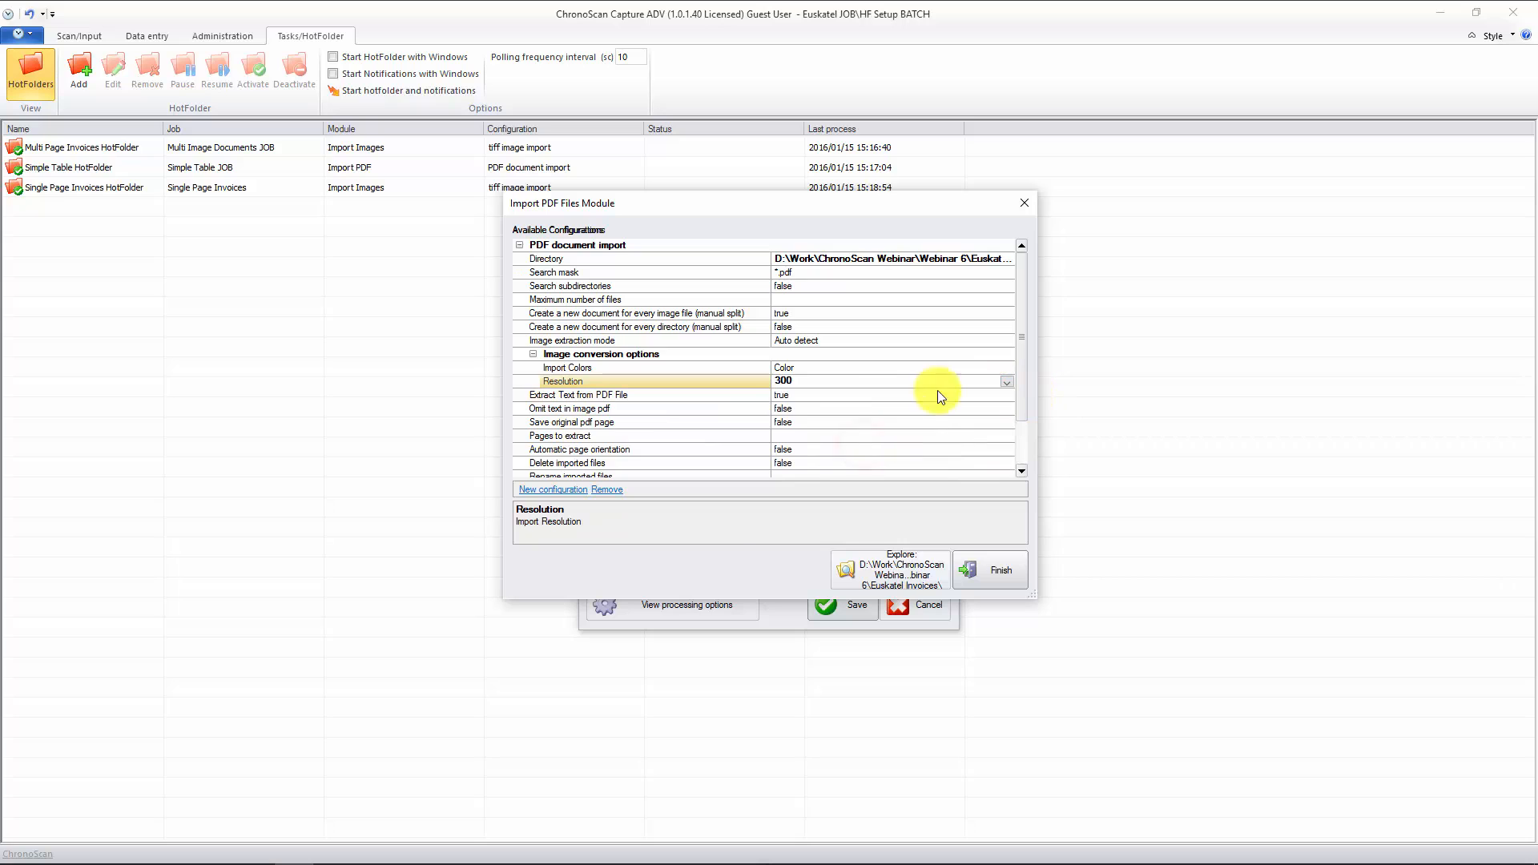
- Review the folder that files are moved to before import, compare it with the source folder, and finish the PDF import configuration
left_click_drag(1023, 332, 1024, 385)
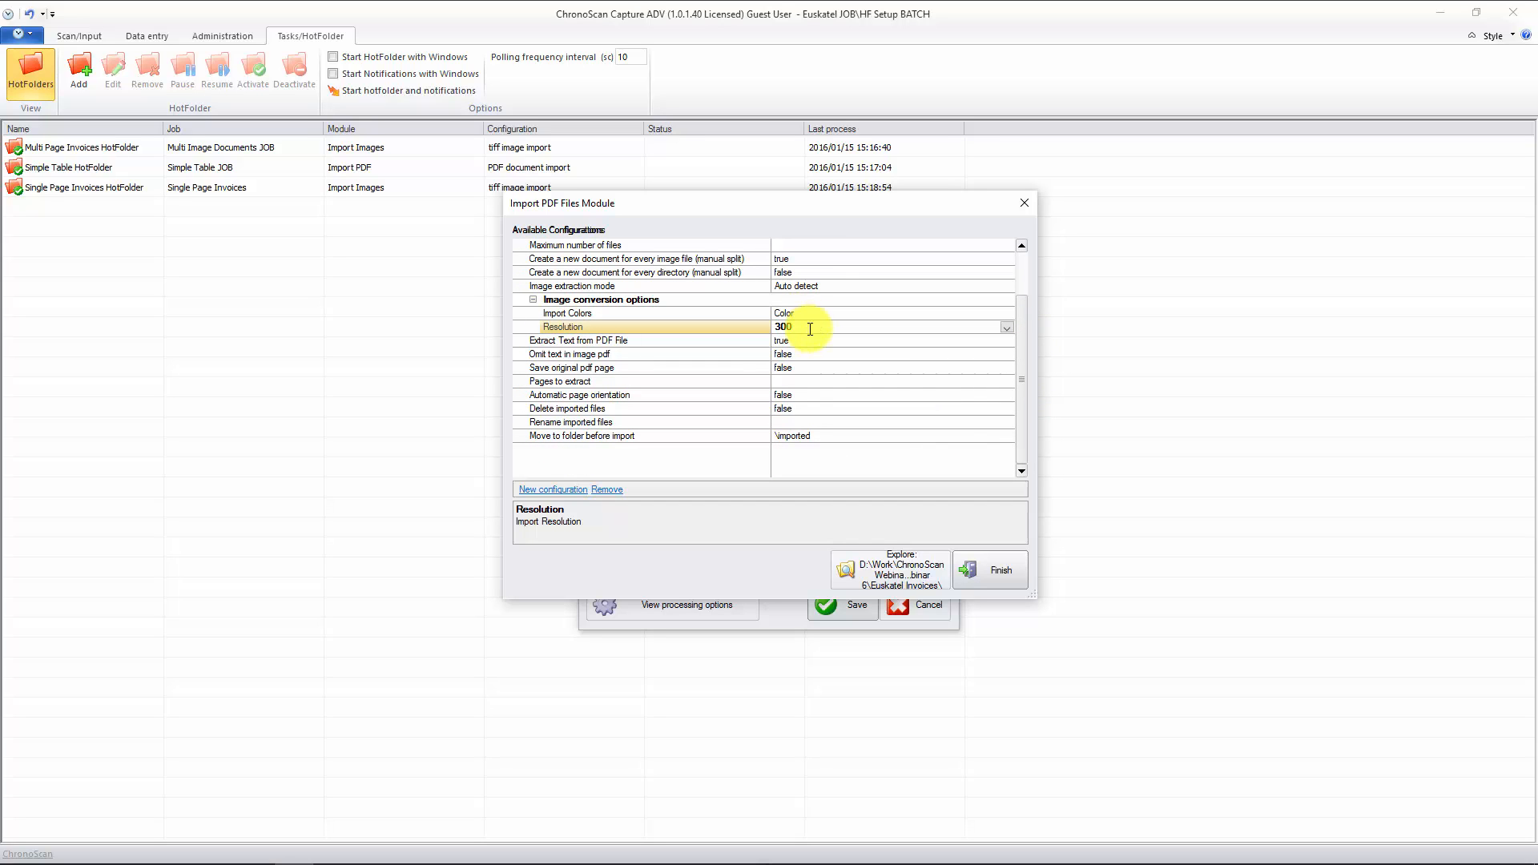
left_click(821, 434)
left_click_drag(836, 433, 675, 437)
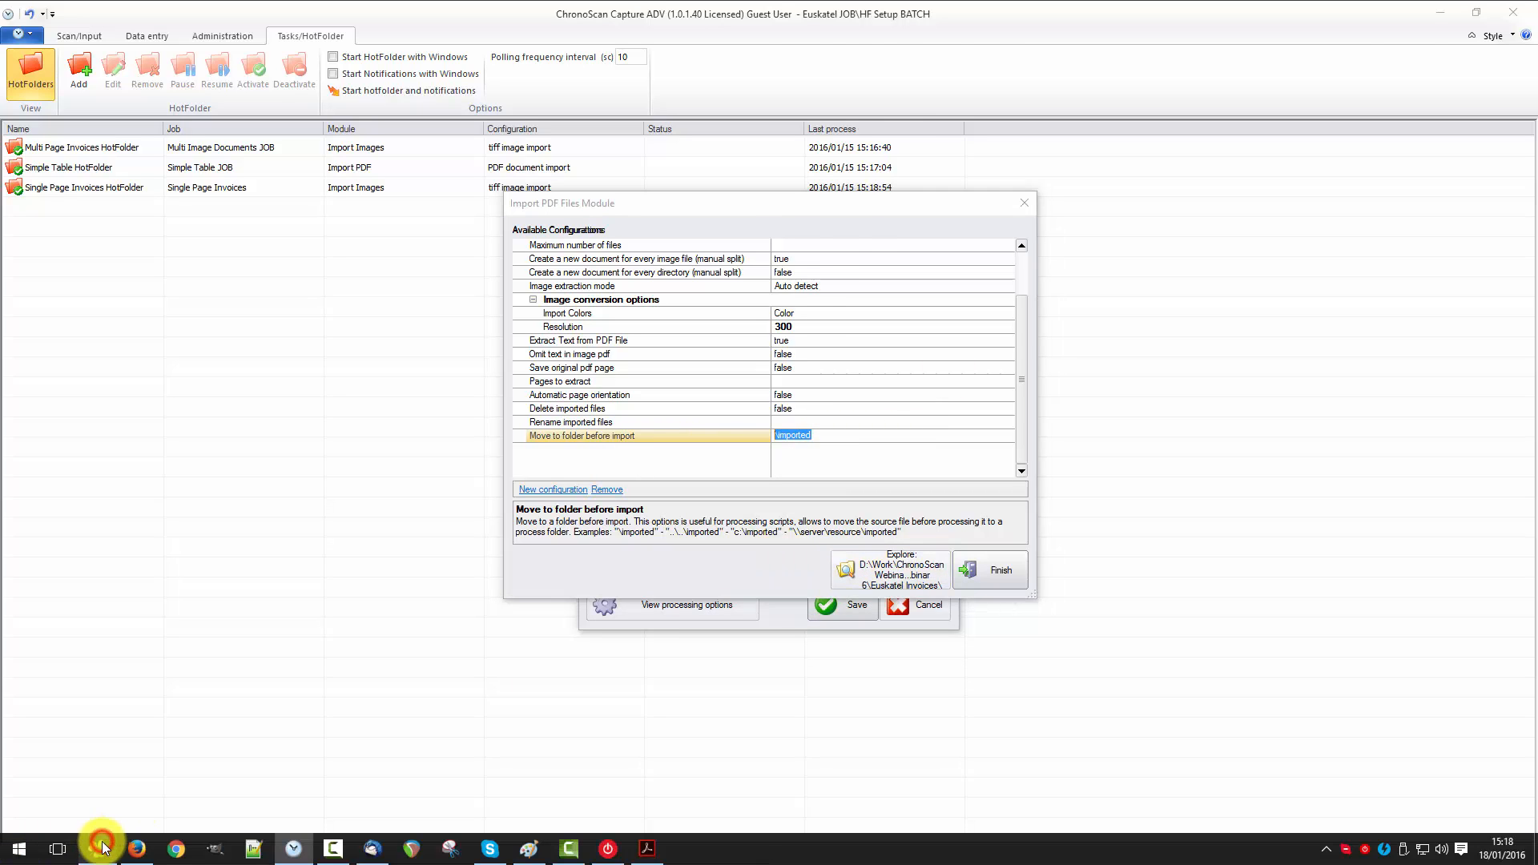
left_click(103, 846)
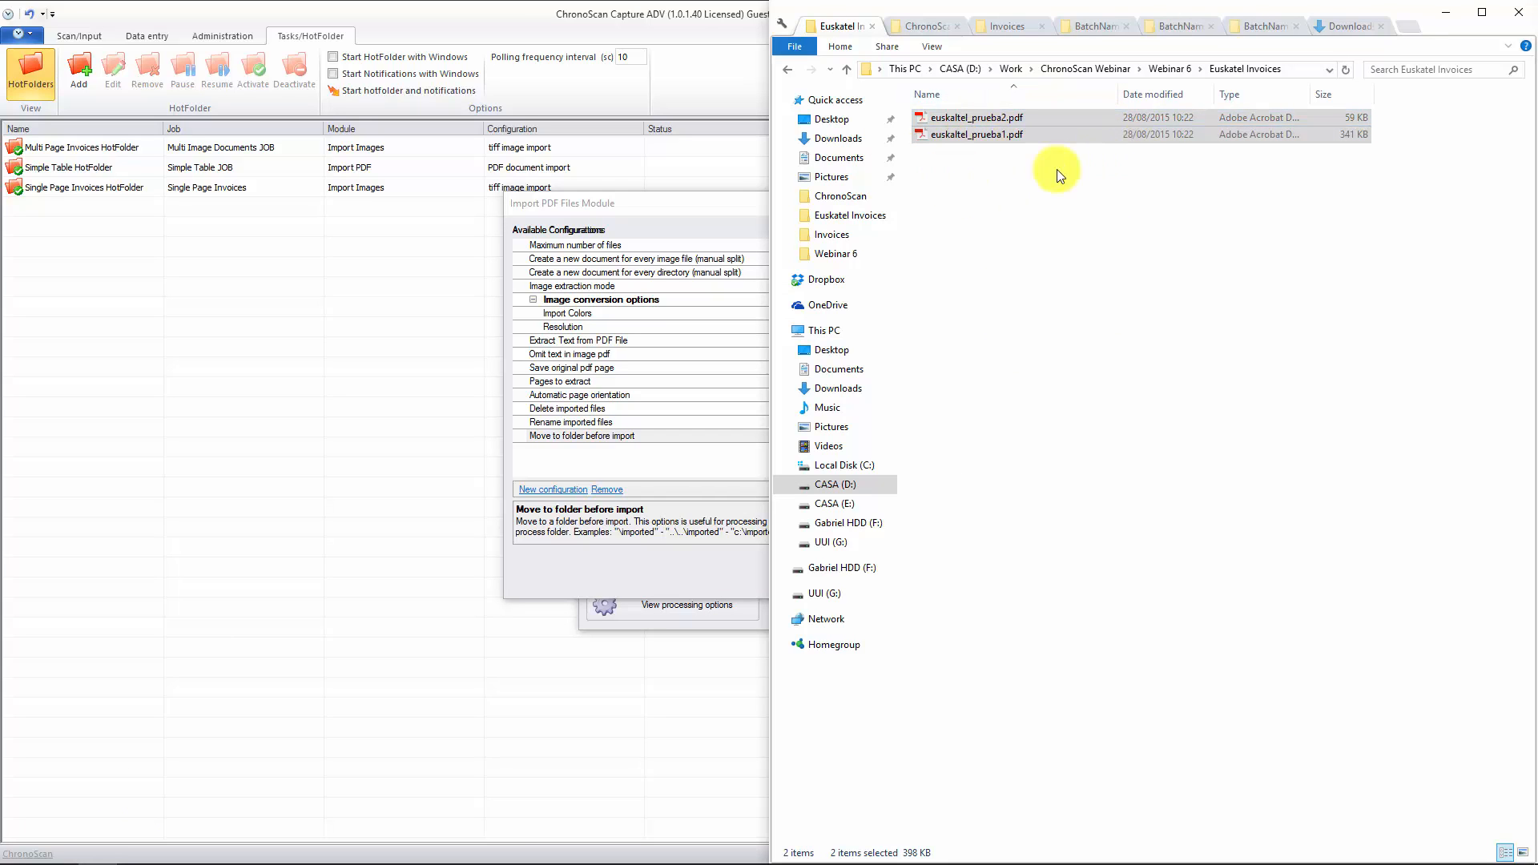
left_click(654, 229)
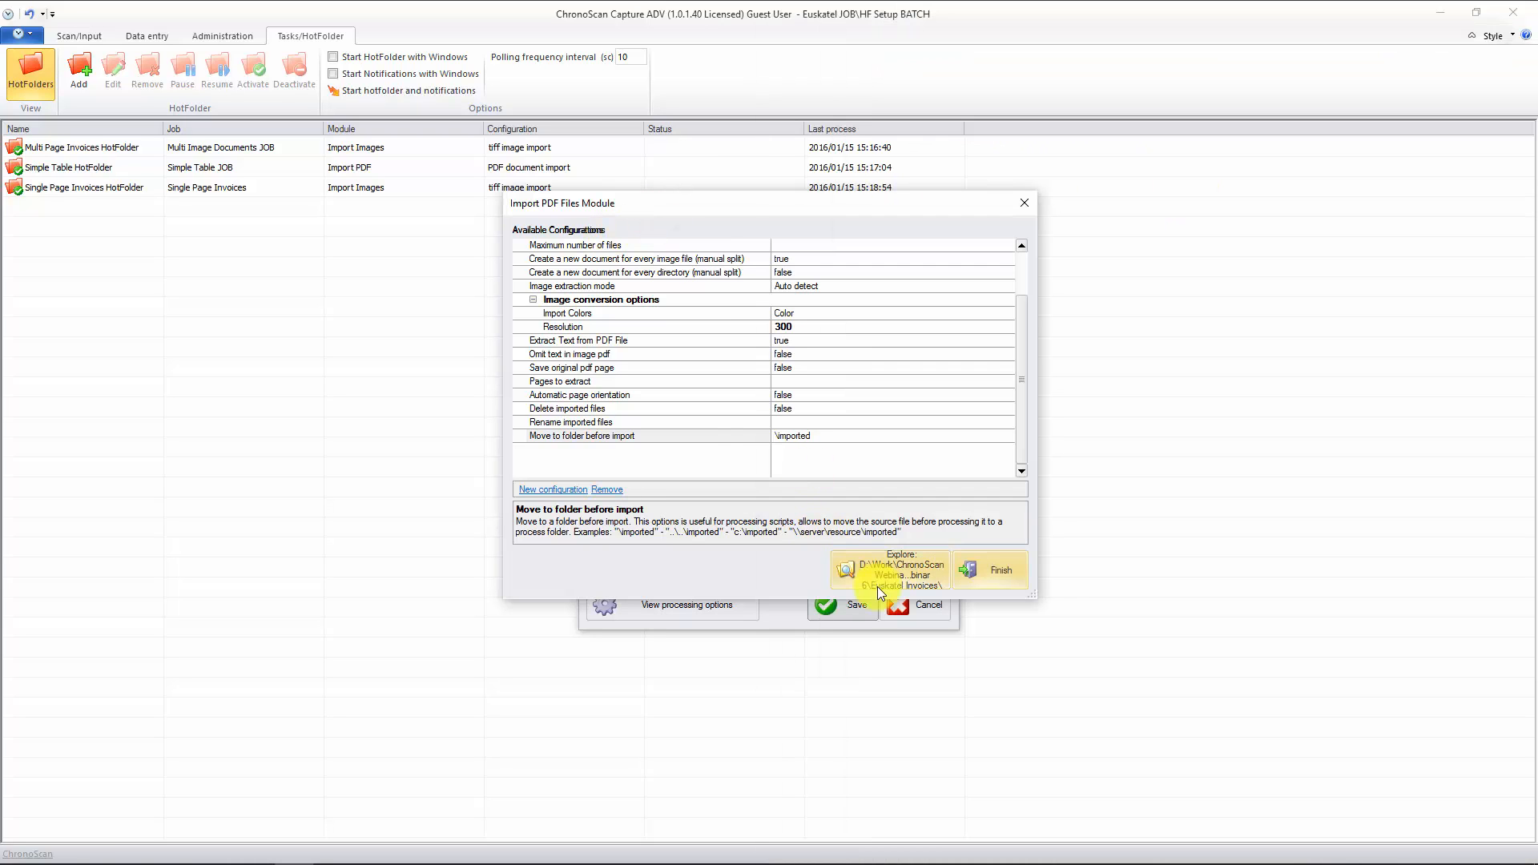
left_click(992, 570)
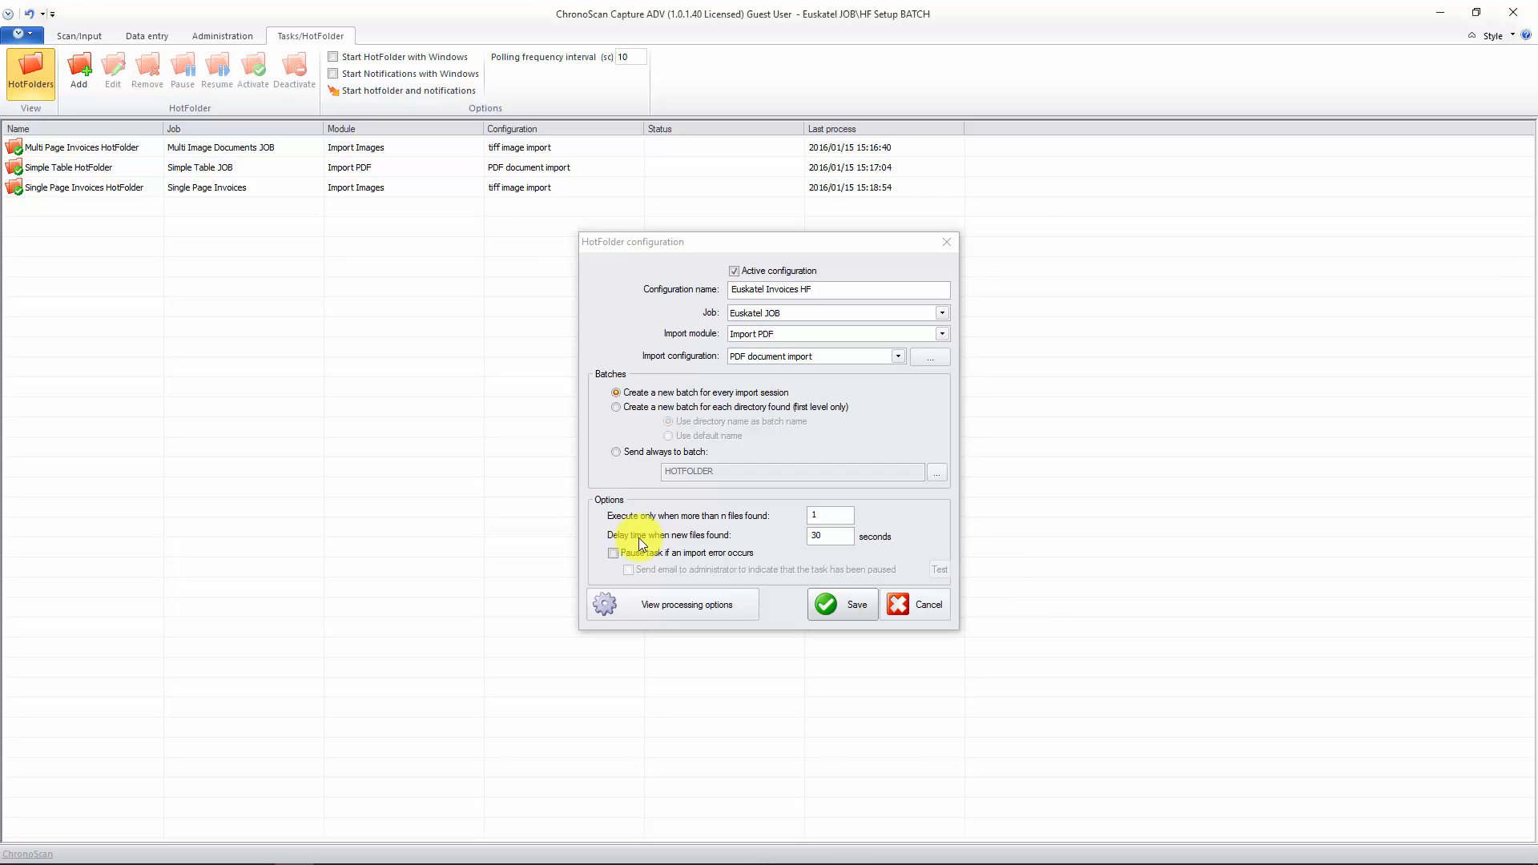
- Always send imports to the batch Euskatel Invoices HOTFOLDER and set the delay for new files to 5 seconds
left_click(616, 454)
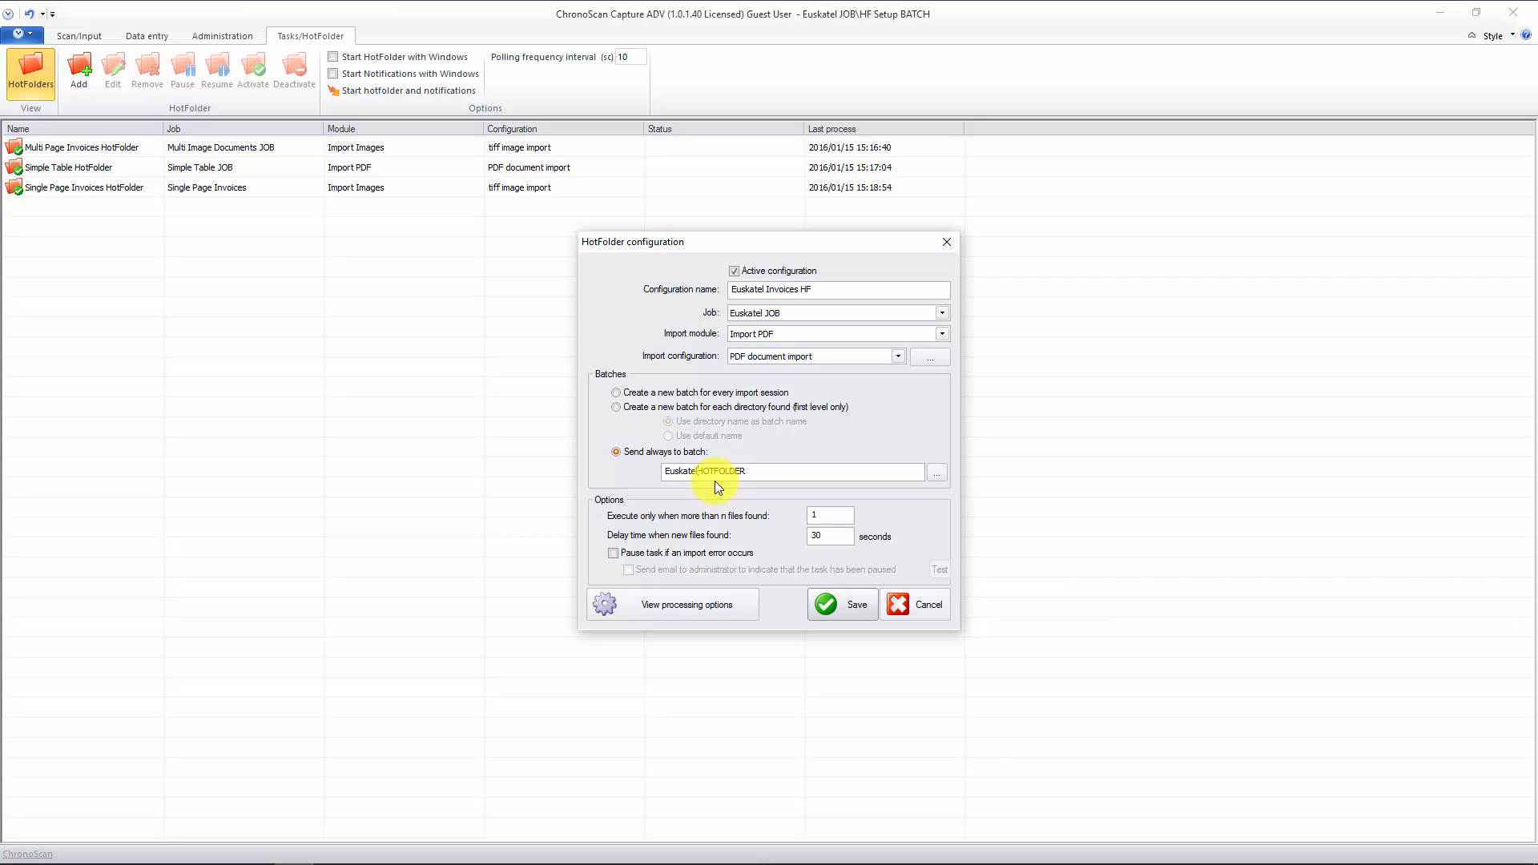
type("nvoices")
key("Delete")
key("Delete")
type("HO")
double_click(823, 535)
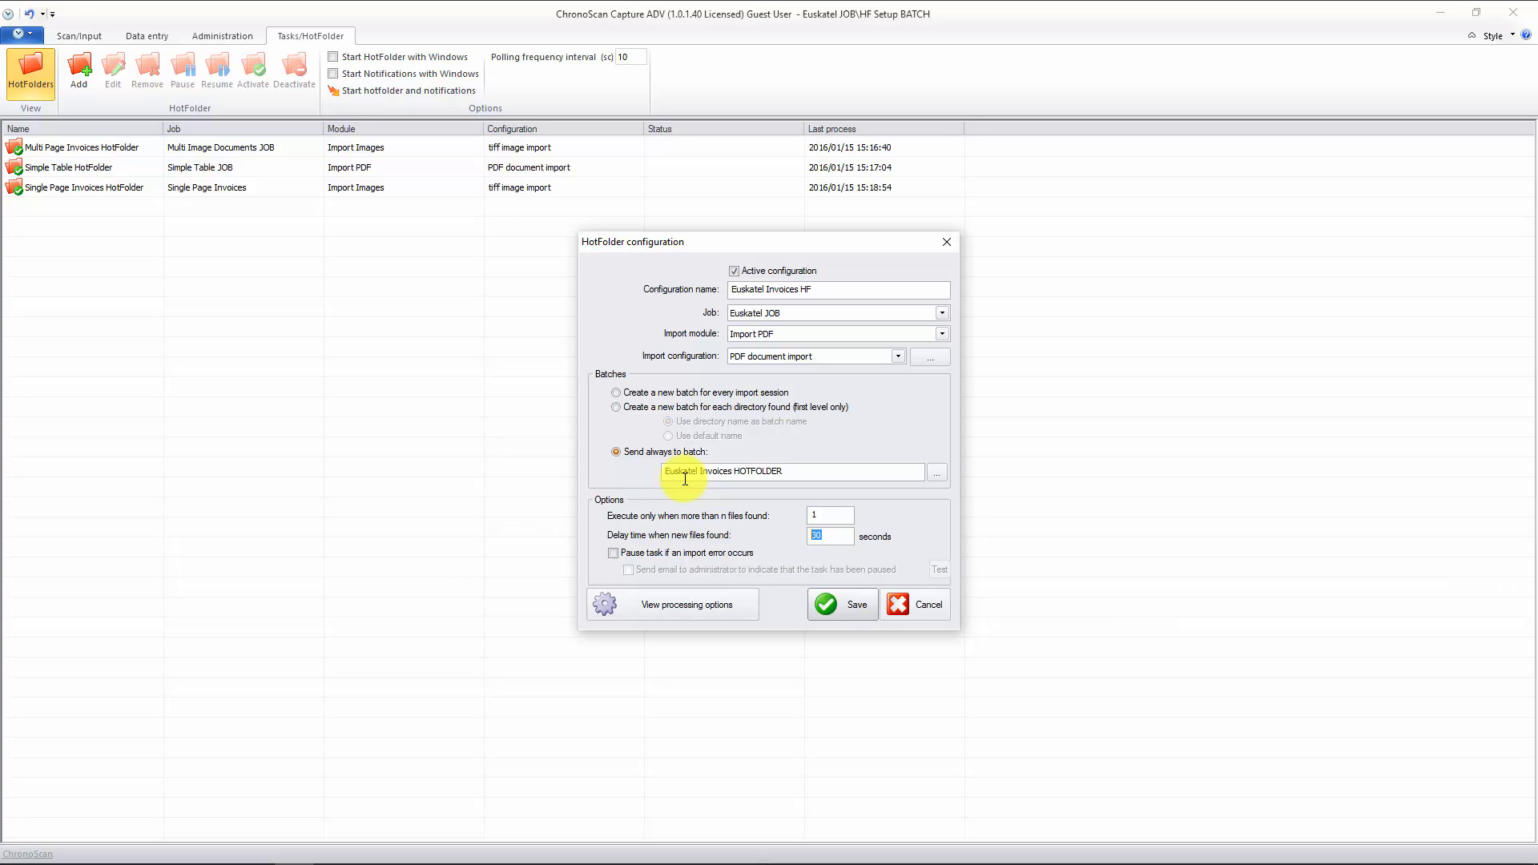
type("5")
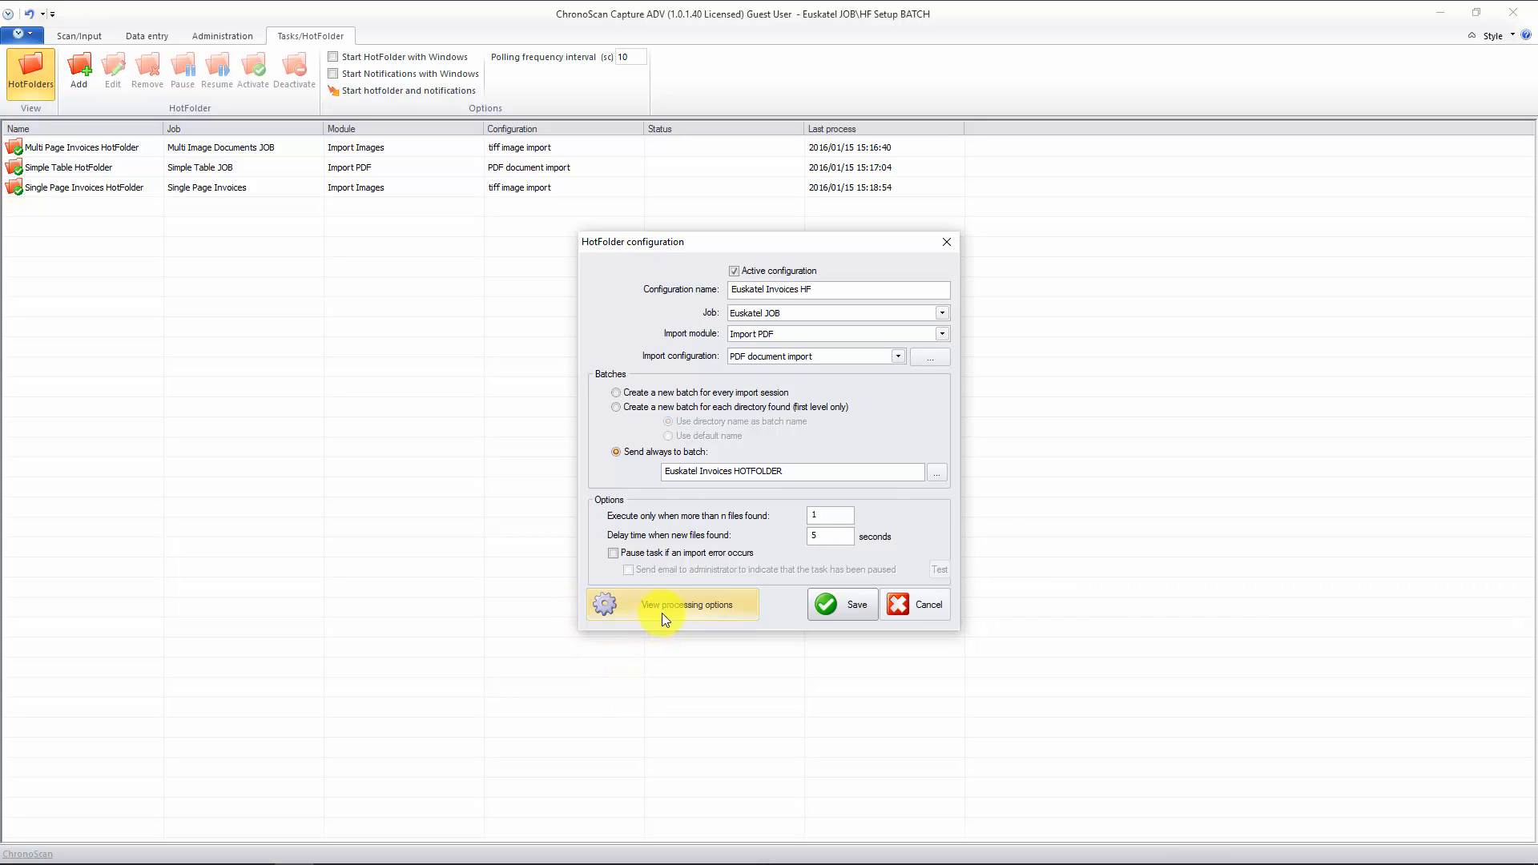
- In the HotFolder's processing options, enable Process new elements for the OnInputFinish event
left_click(699, 603)
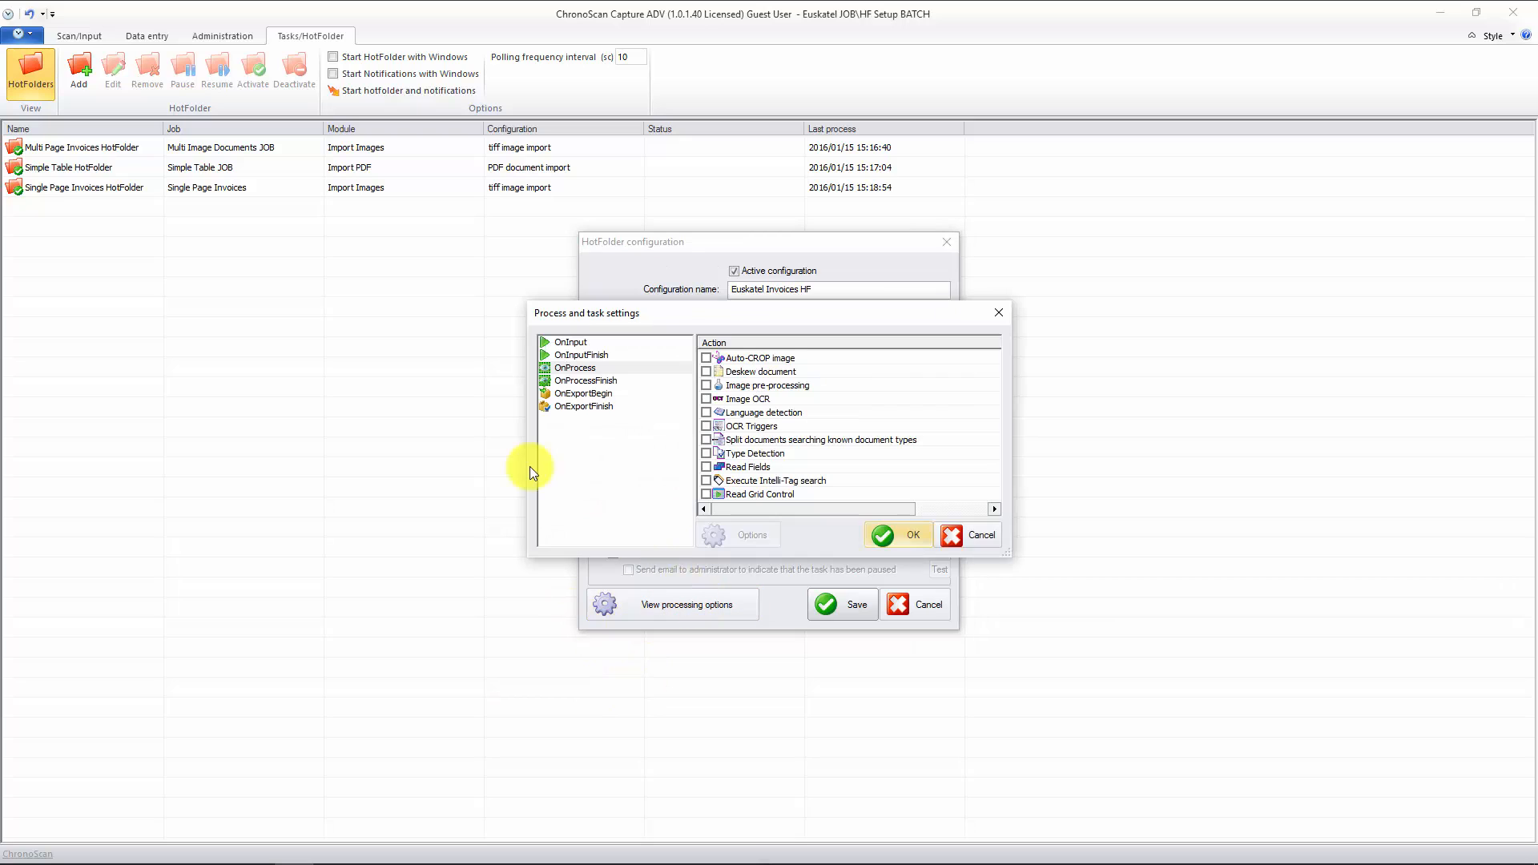
left_click(577, 344)
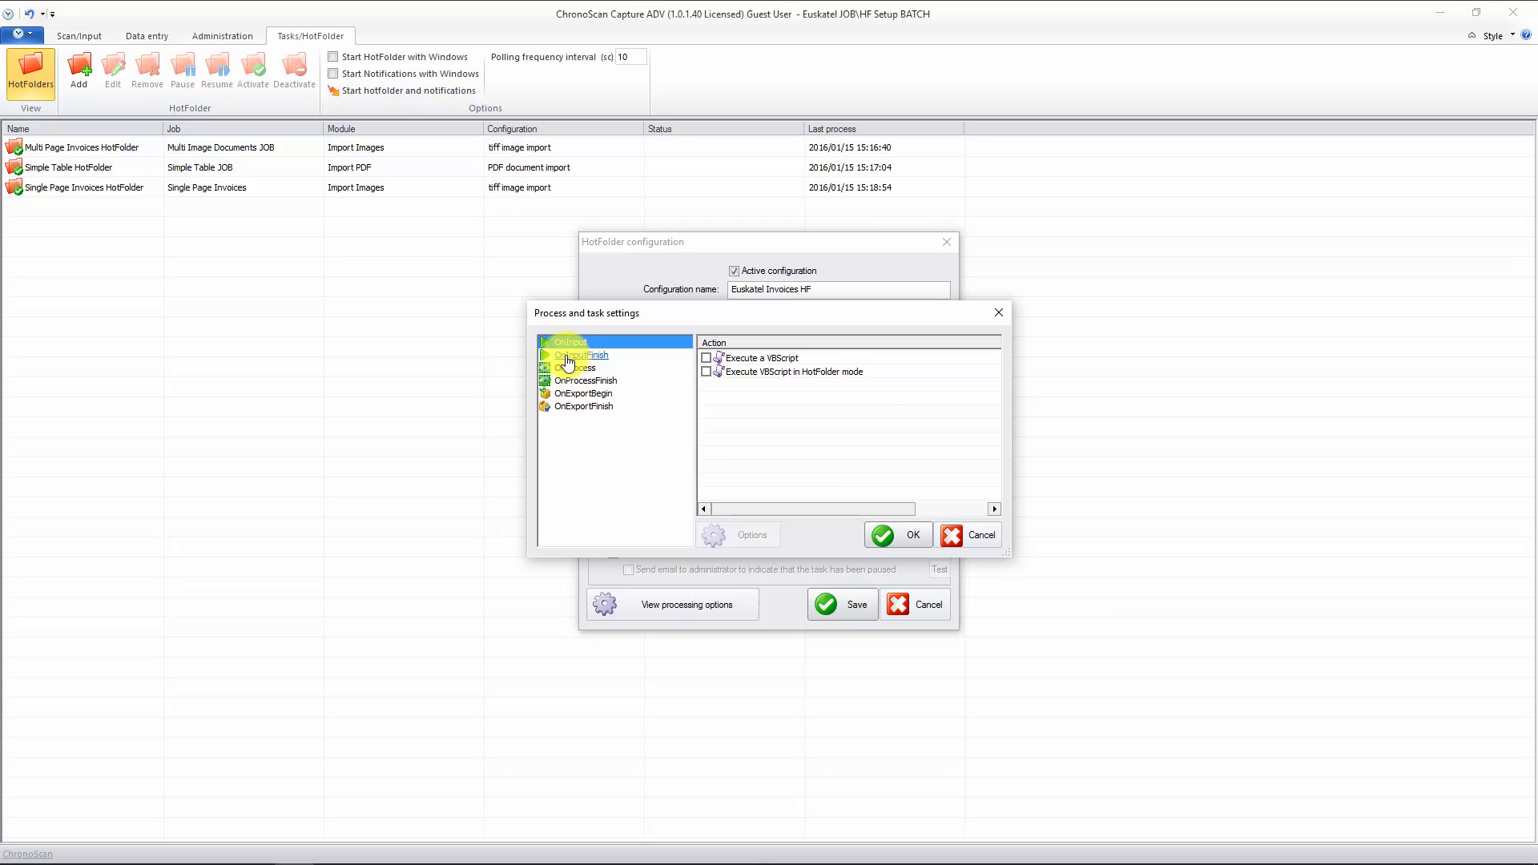
left_click(575, 355)
left_click(706, 386)
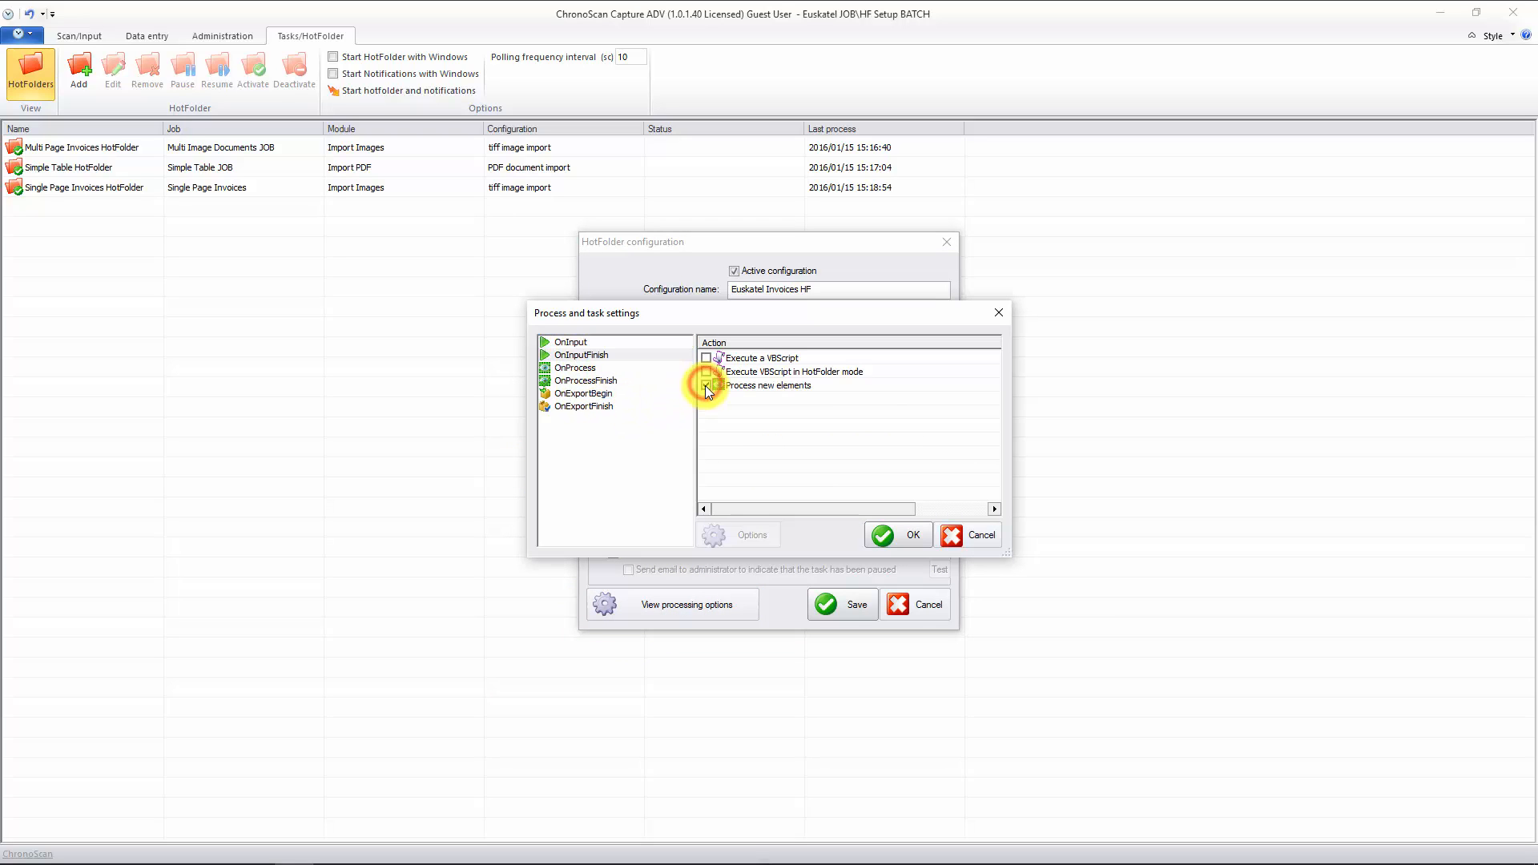
- For the OnProcess event, enable Image OCR, OCR Triggers, Type Detection, Read Fields and Execute Intelli-Tag search
left_click(575, 367)
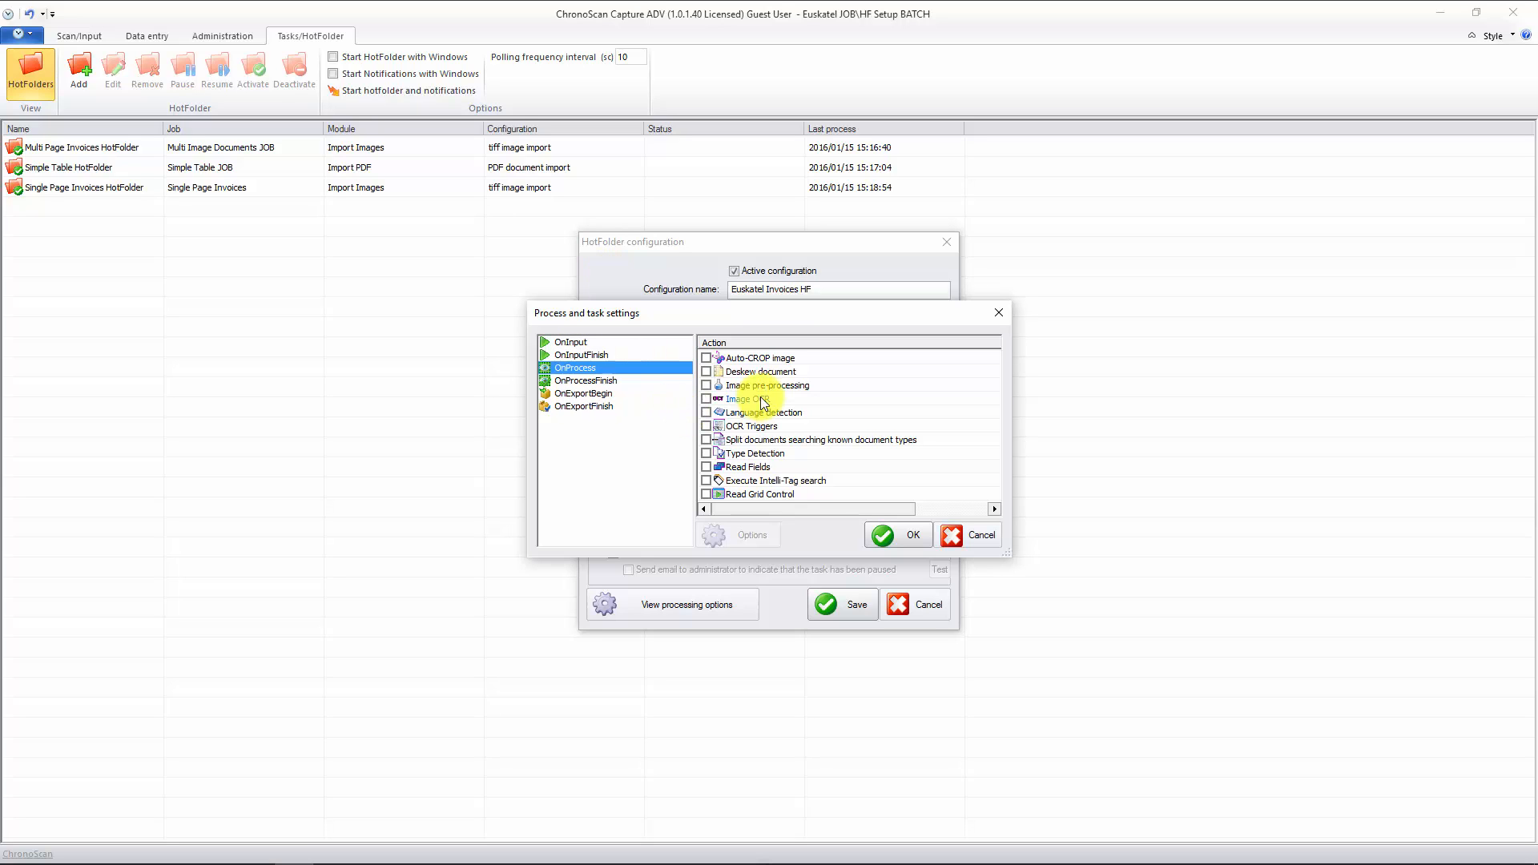
left_click(706, 399)
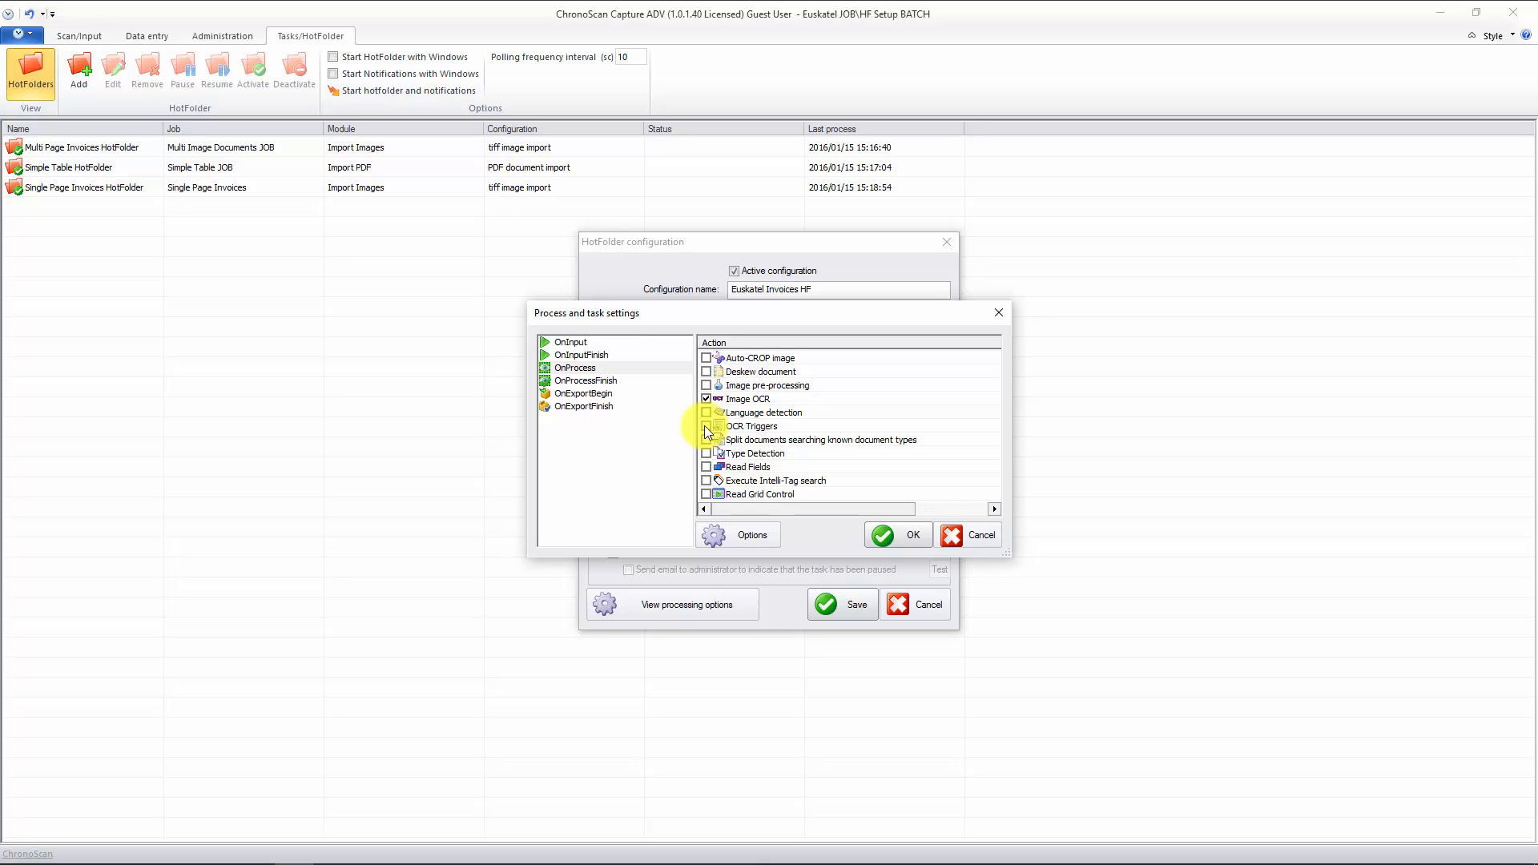
left_click(706, 425)
left_click(706, 453)
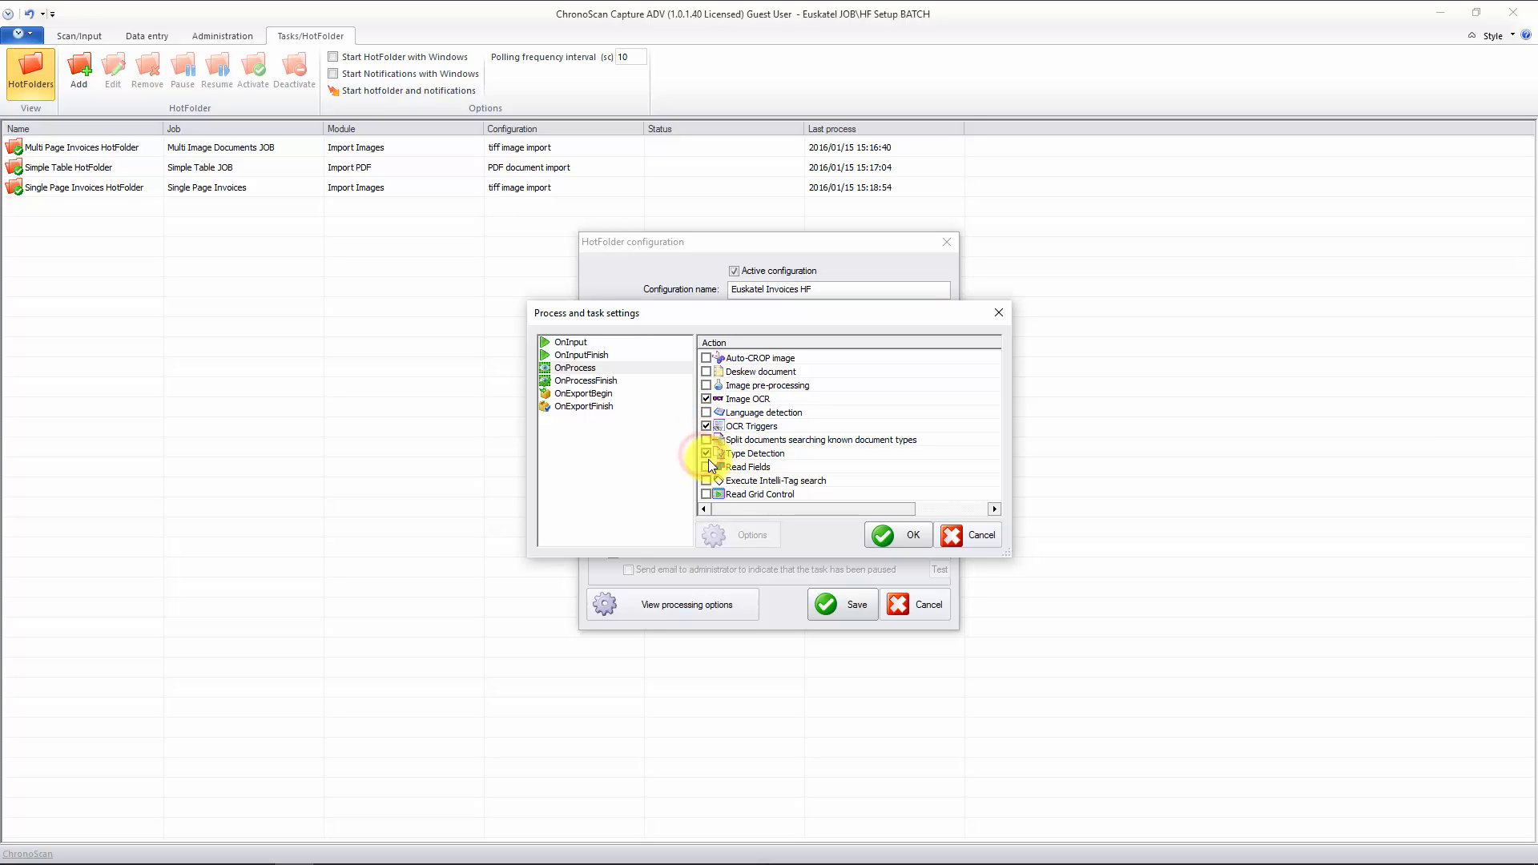
left_click(706, 467)
left_click(705, 480)
- Enable Export Batch for OnProcessFinish and Delete exported documents for OnExportFinish, and save the HotFolder configuration
left_click(588, 383)
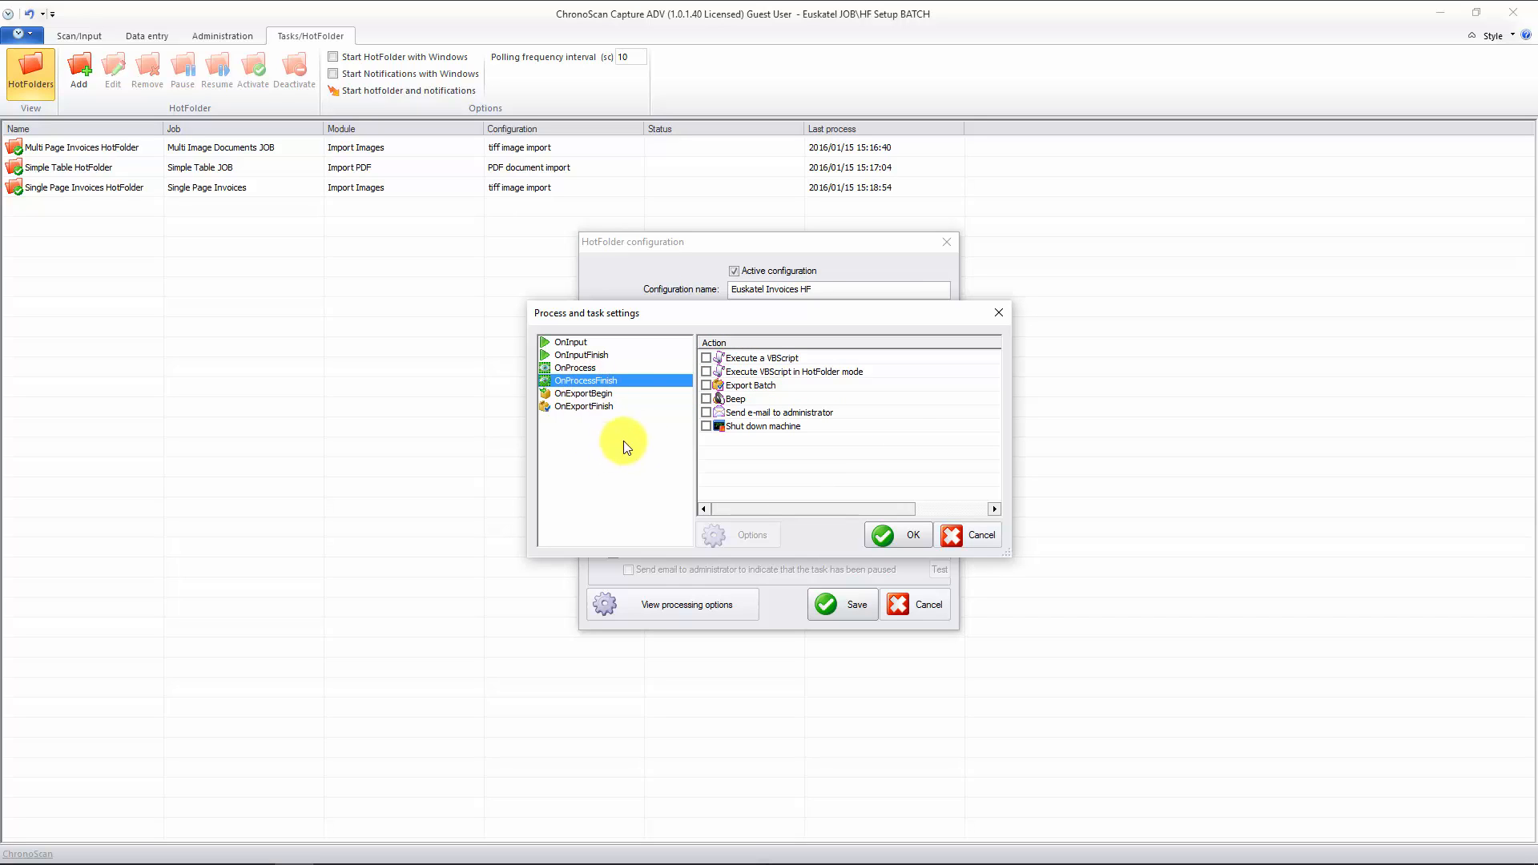
left_click(705, 385)
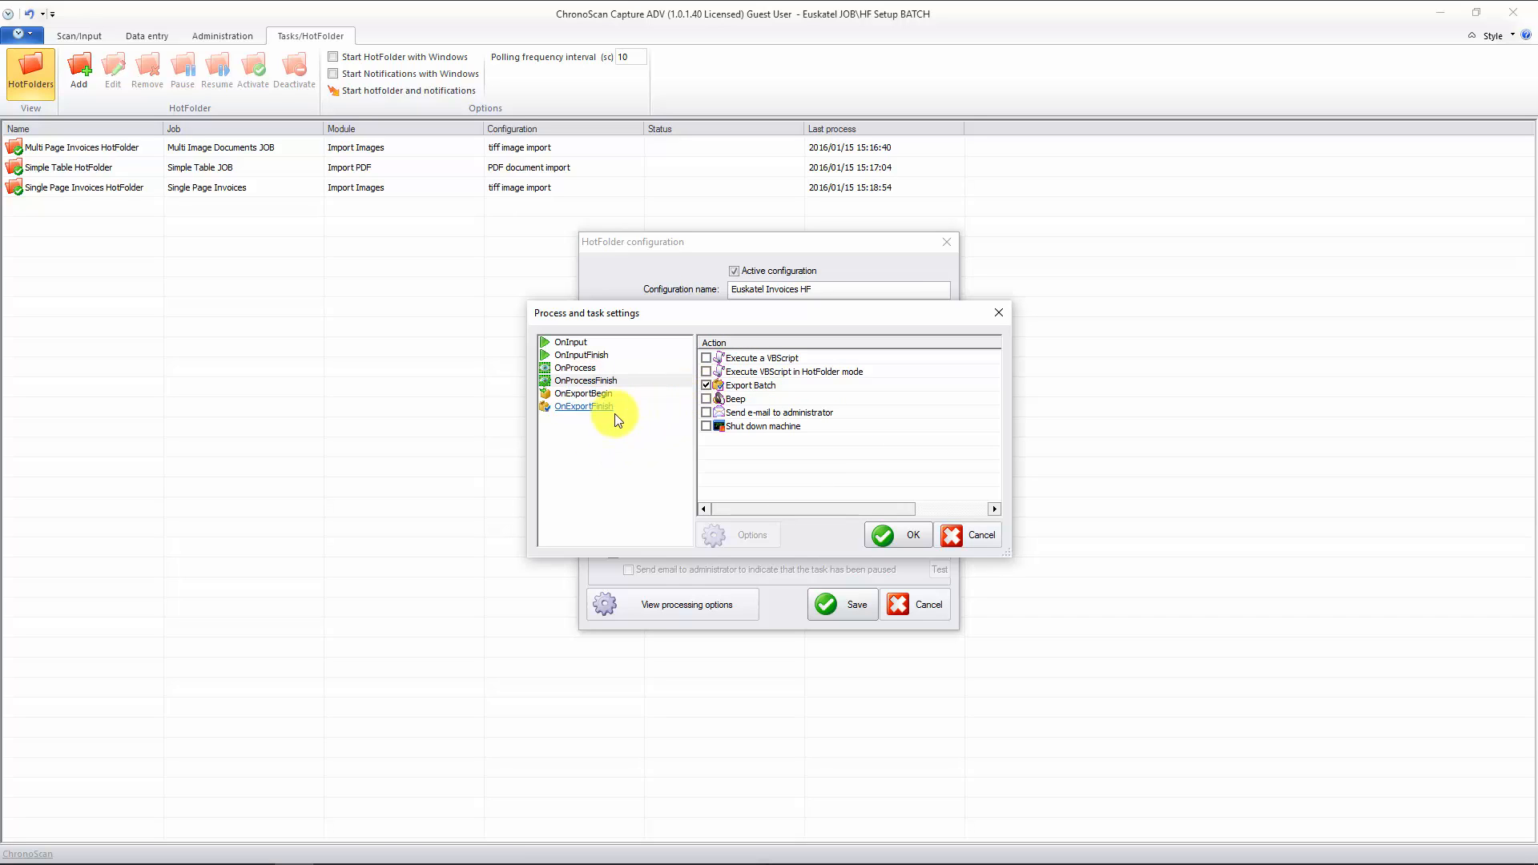
left_click(593, 396)
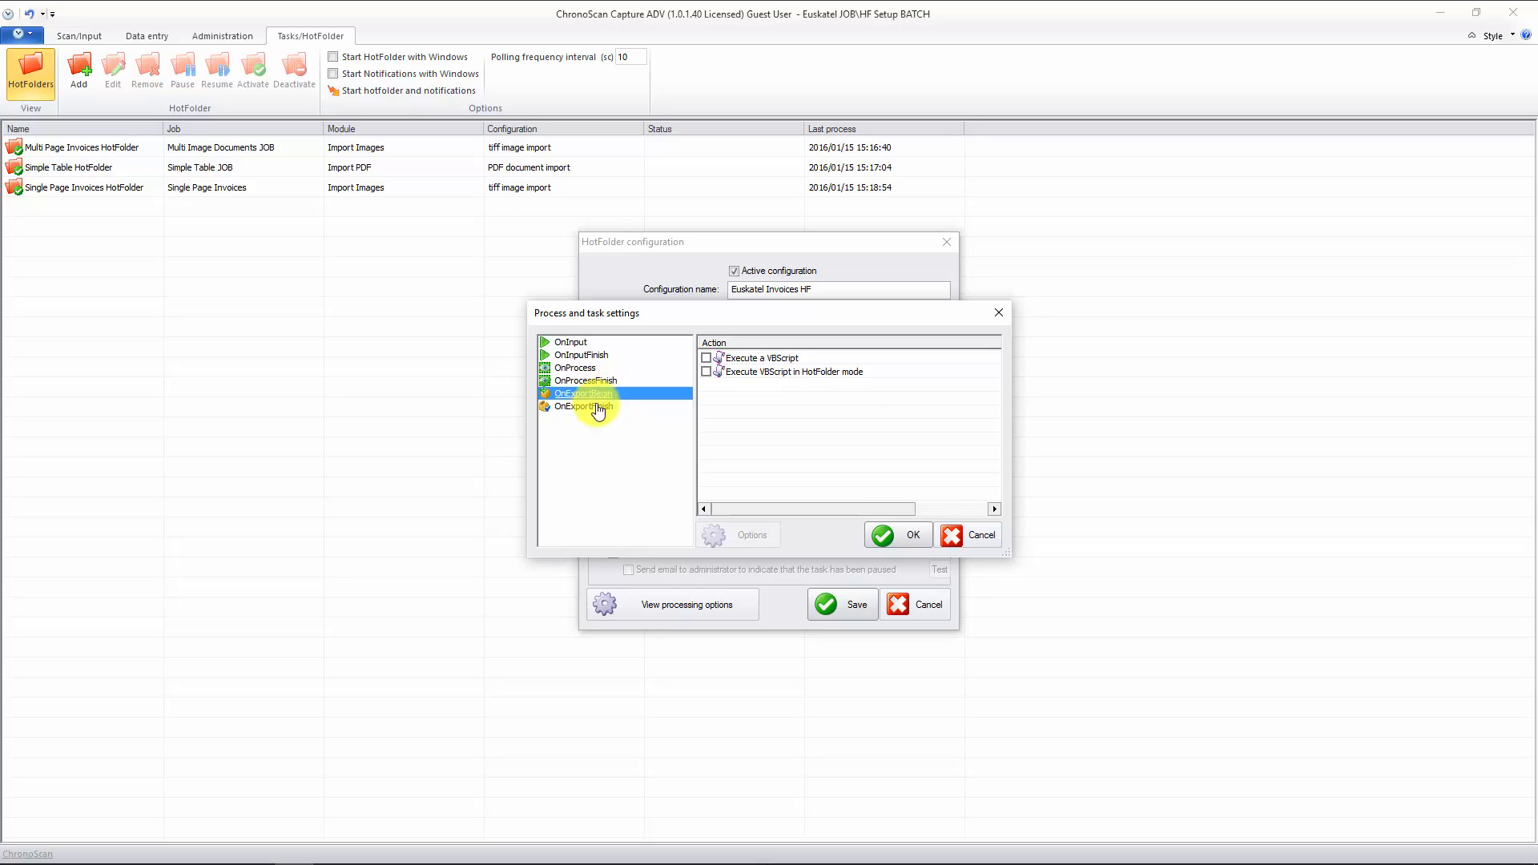
left_click(583, 407)
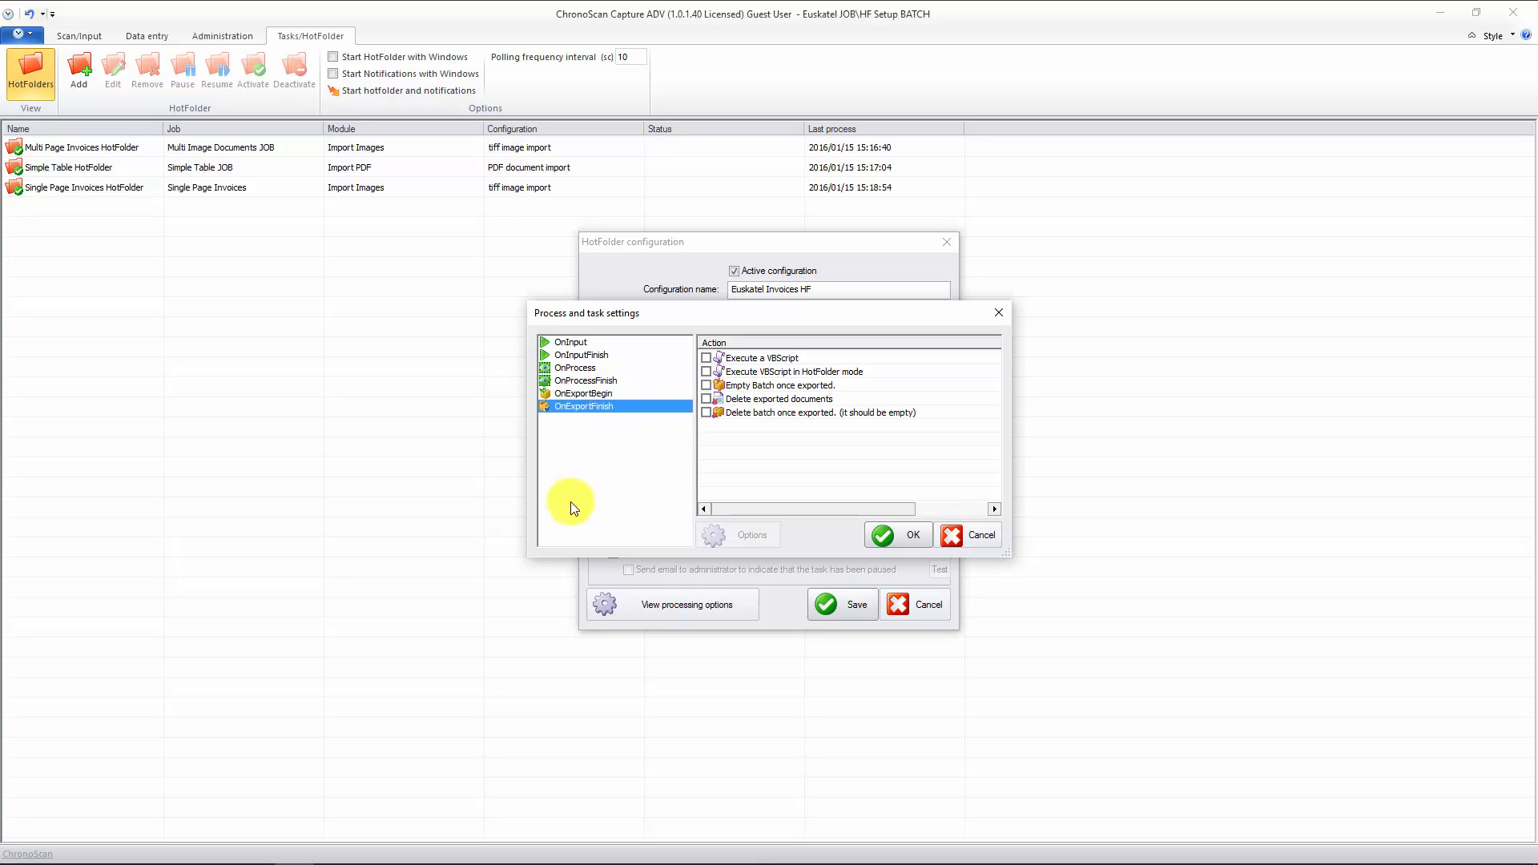
left_click(707, 399)
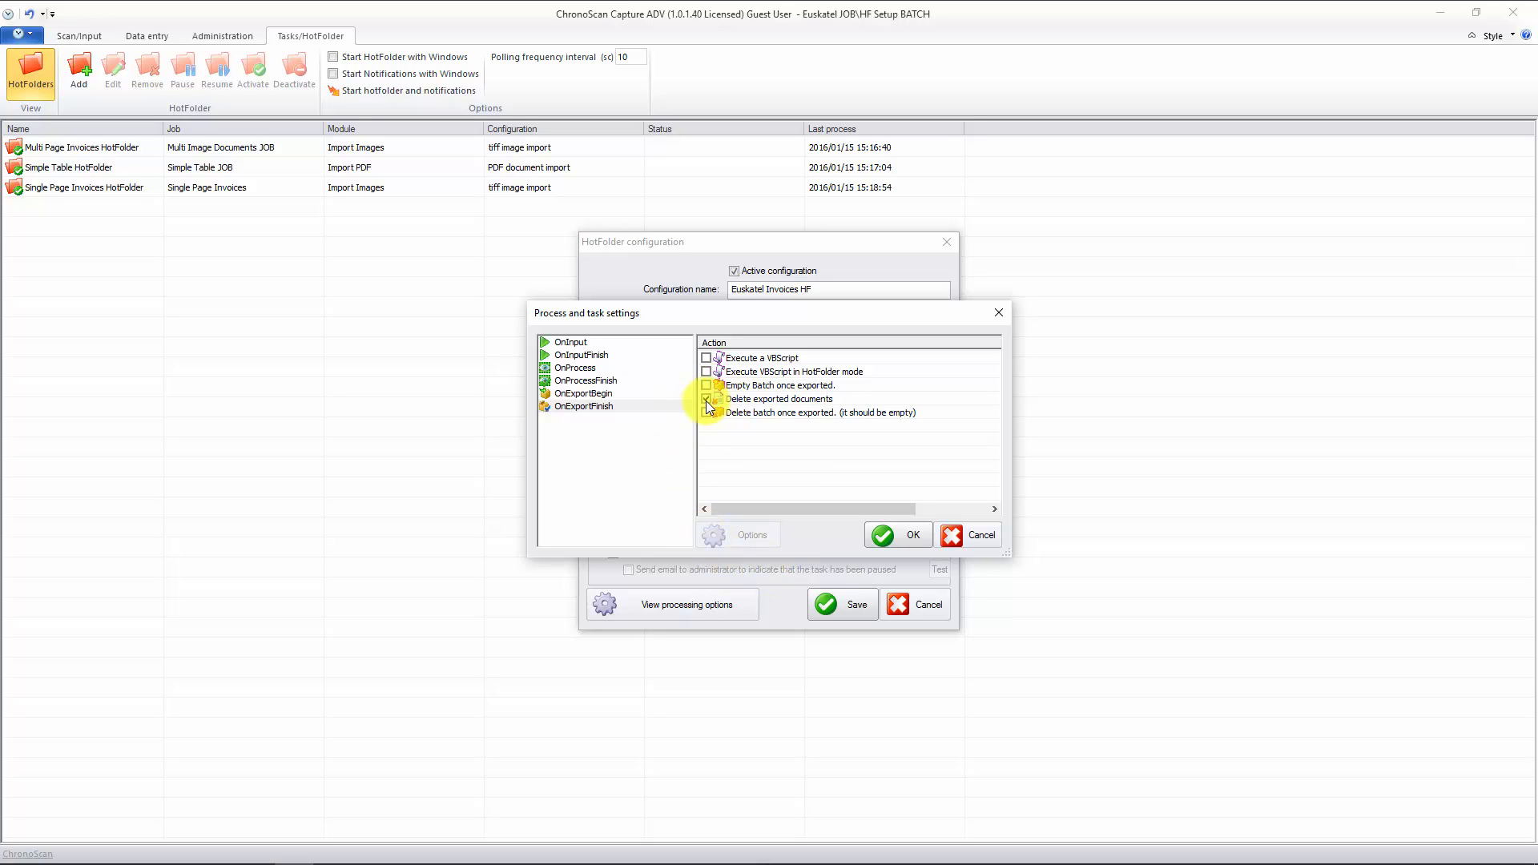
left_click(895, 534)
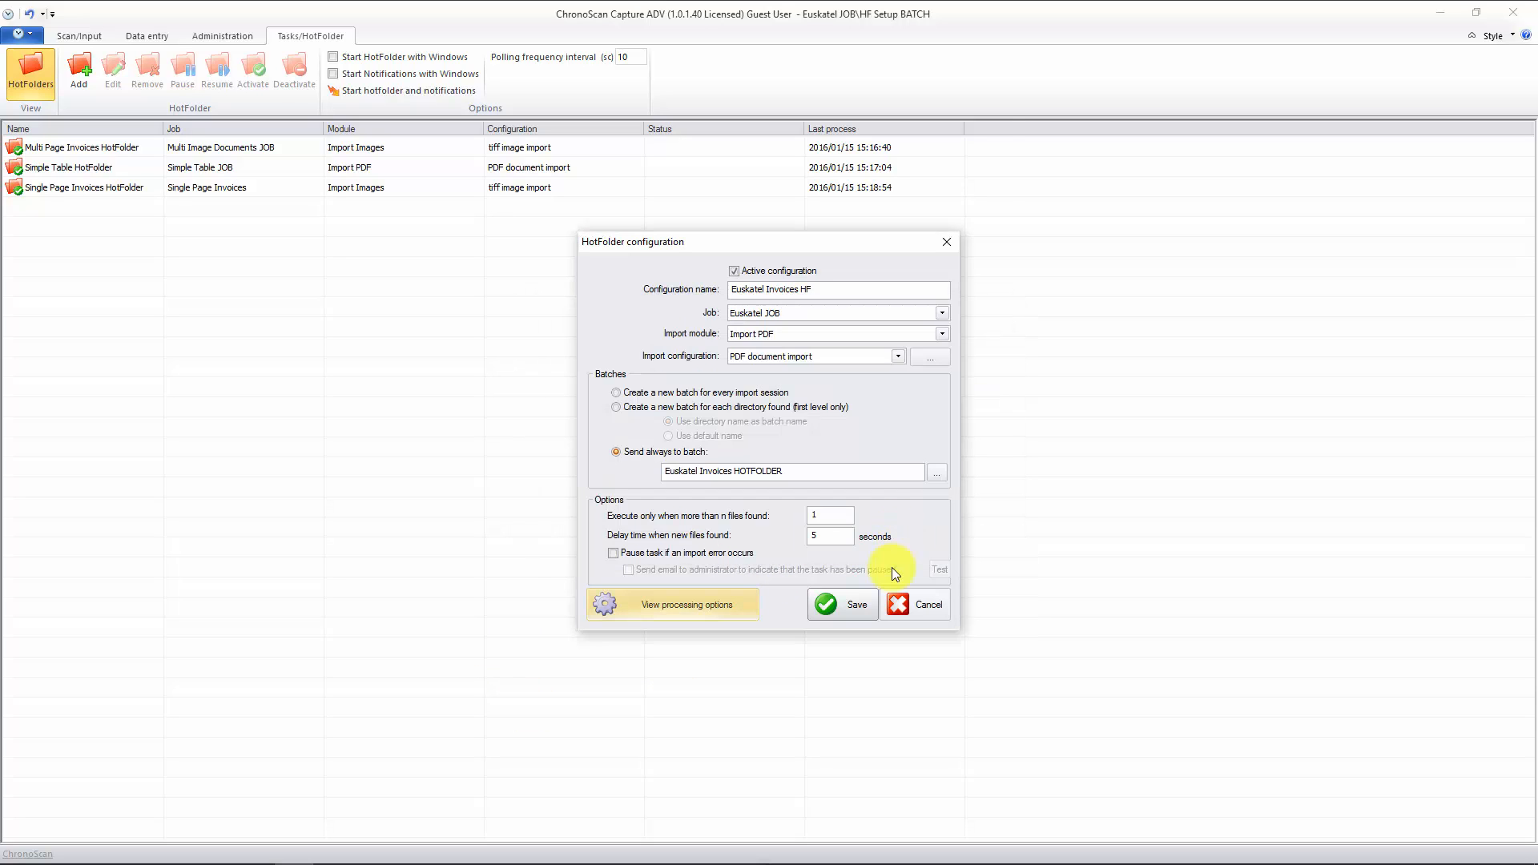
left_click(856, 605)
- Return to the scanned batch and review both Euskatel invoices and the Invoice Total of the first one
left_click(82, 33)
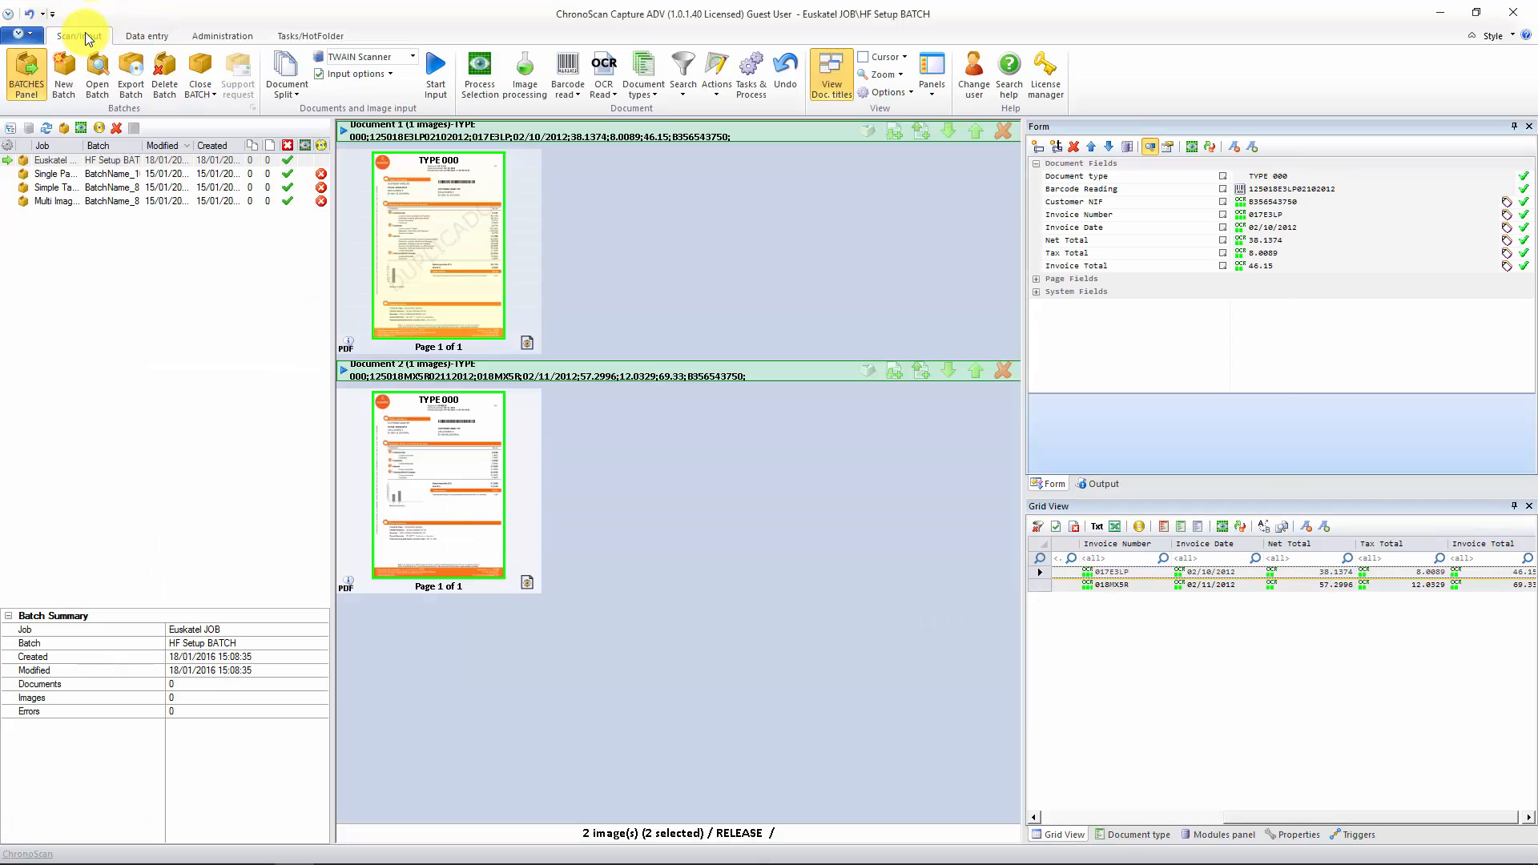
left_click(418, 224)
left_click(411, 475)
left_click(429, 331)
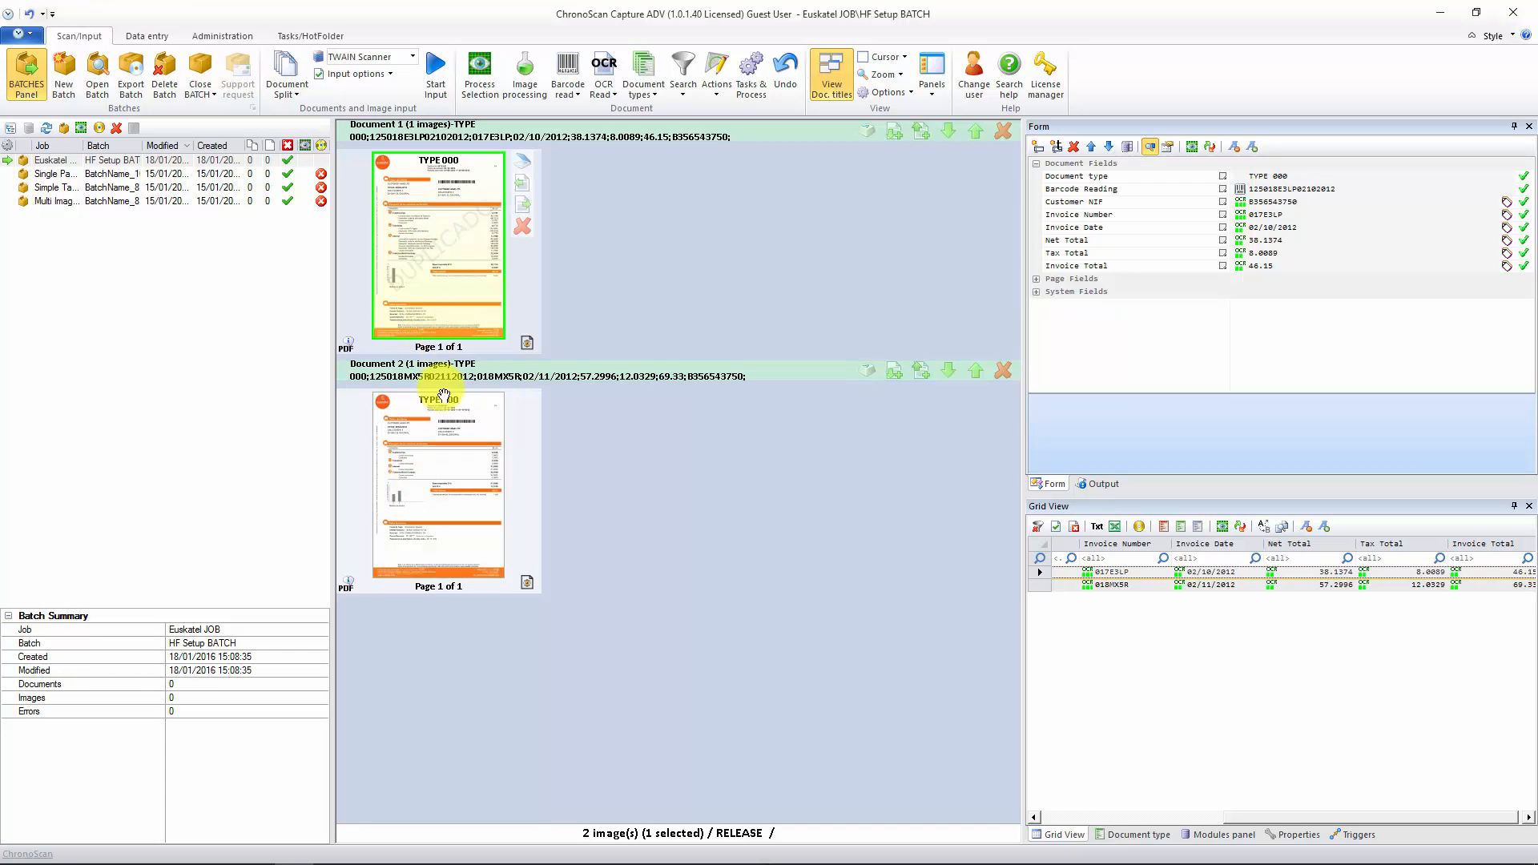
left_click(491, 480)
left_click(430, 267)
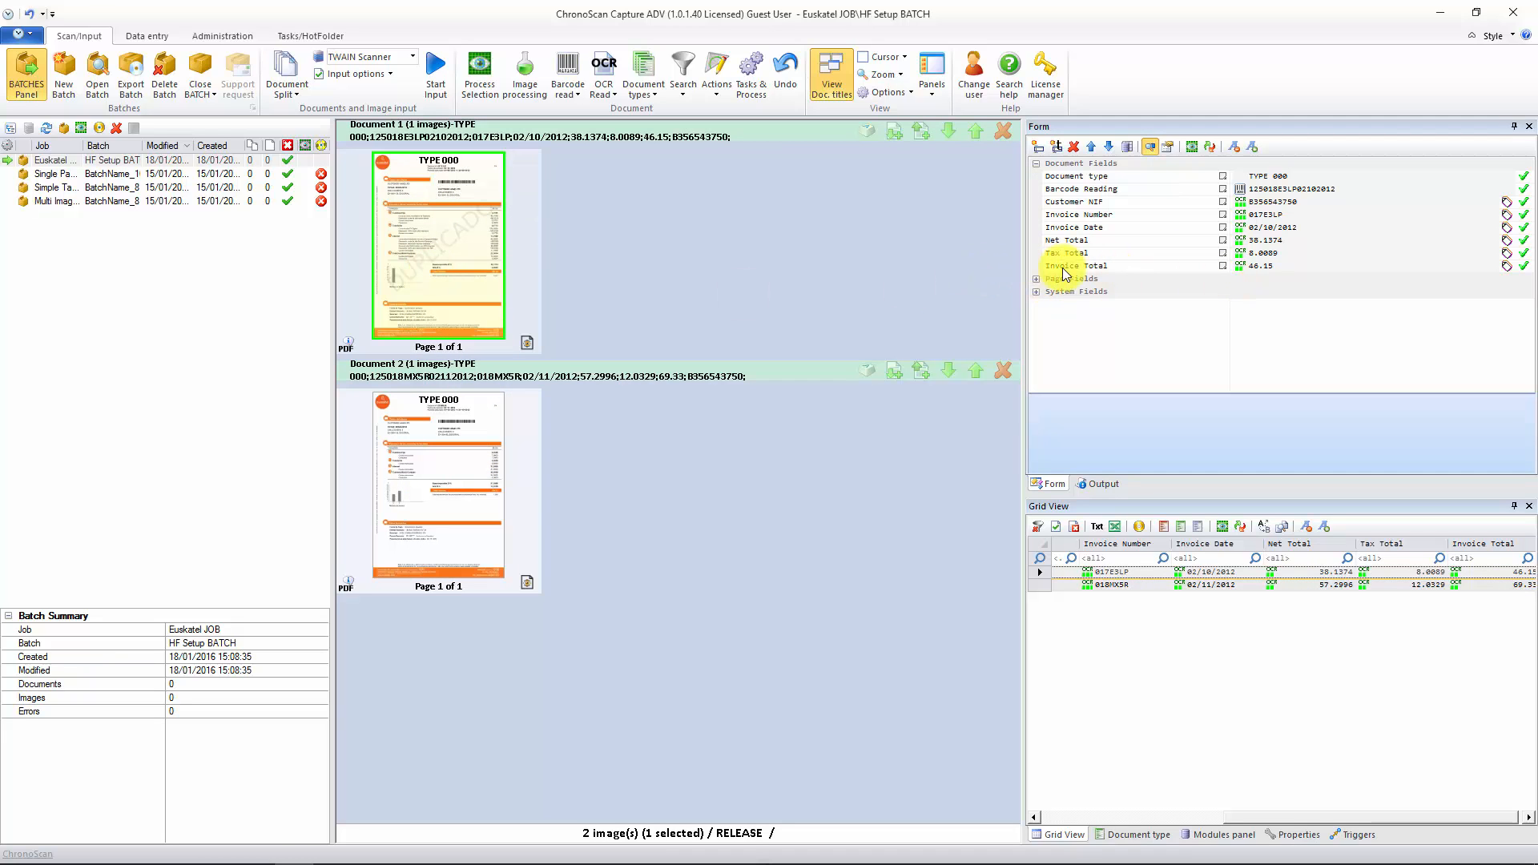
left_click(1280, 266)
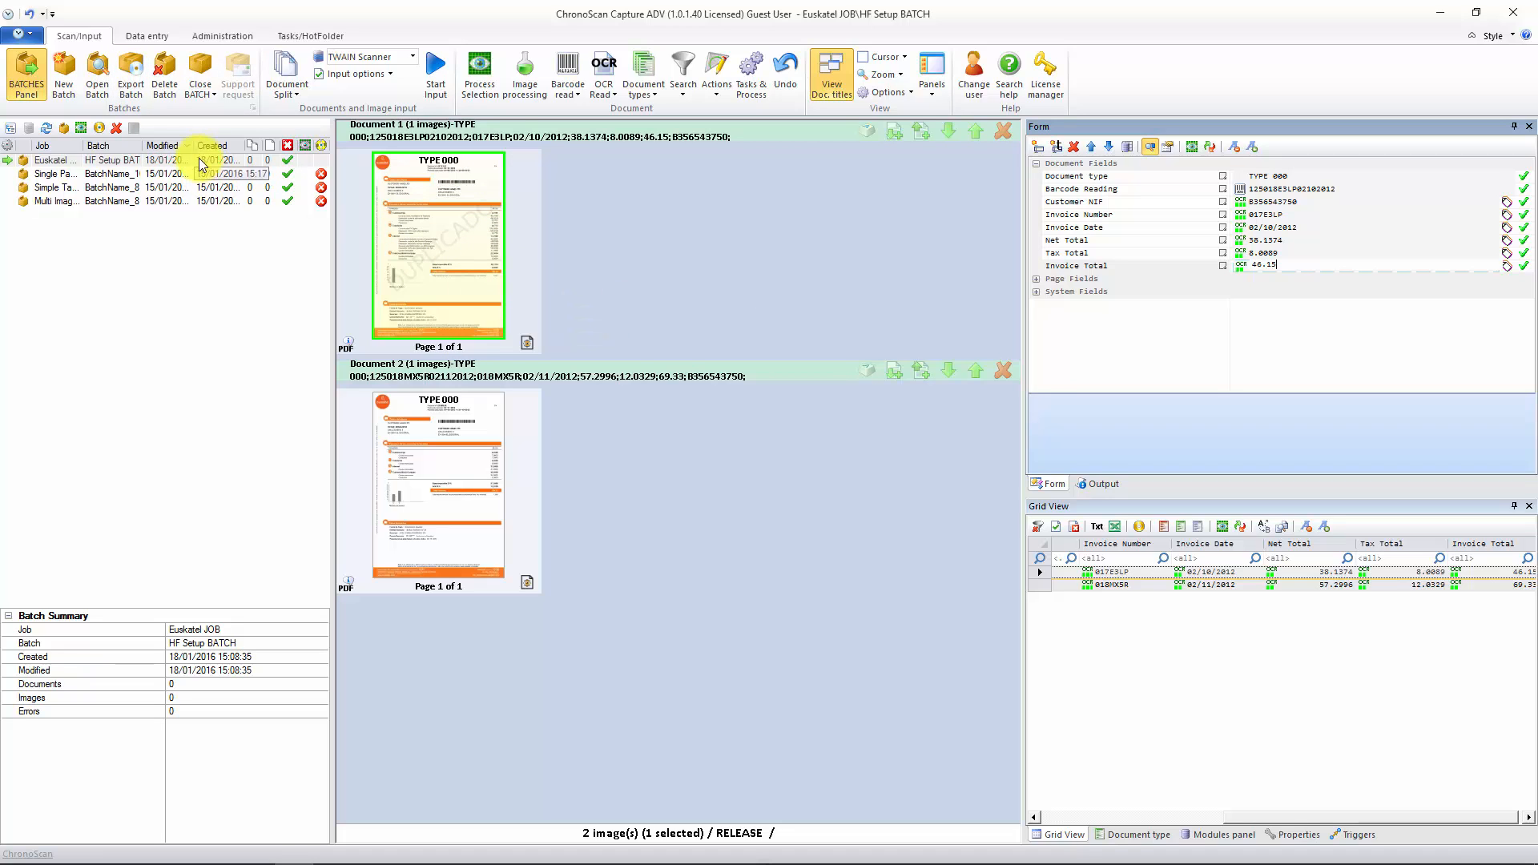
- In the batch's export settings, set the Source filters of the ChronoScan PDF Text Conversion output to docstatus=validated
left_click(131, 79)
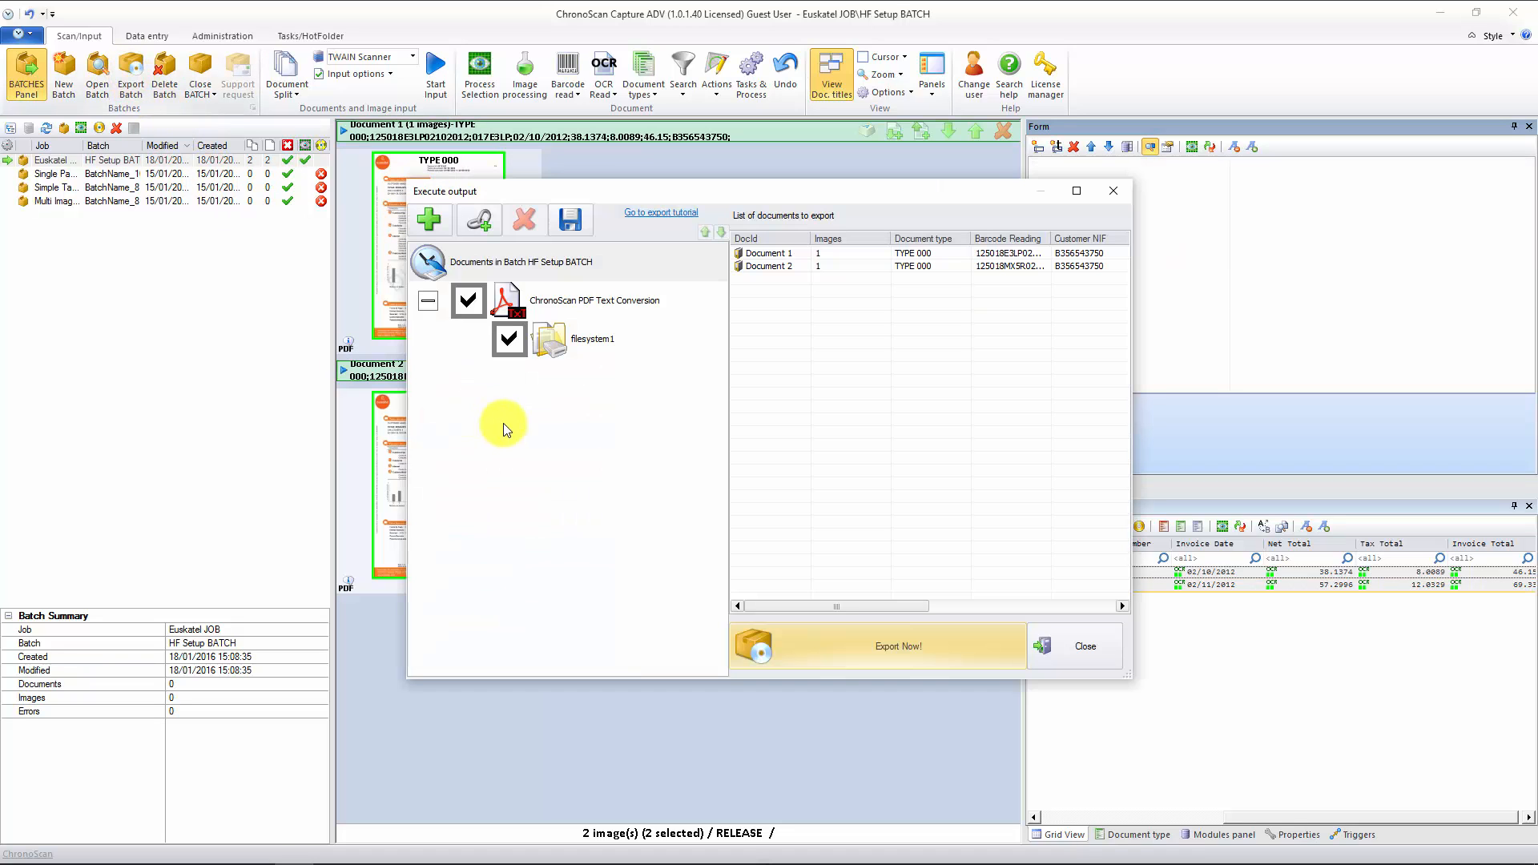
left_click(574, 349)
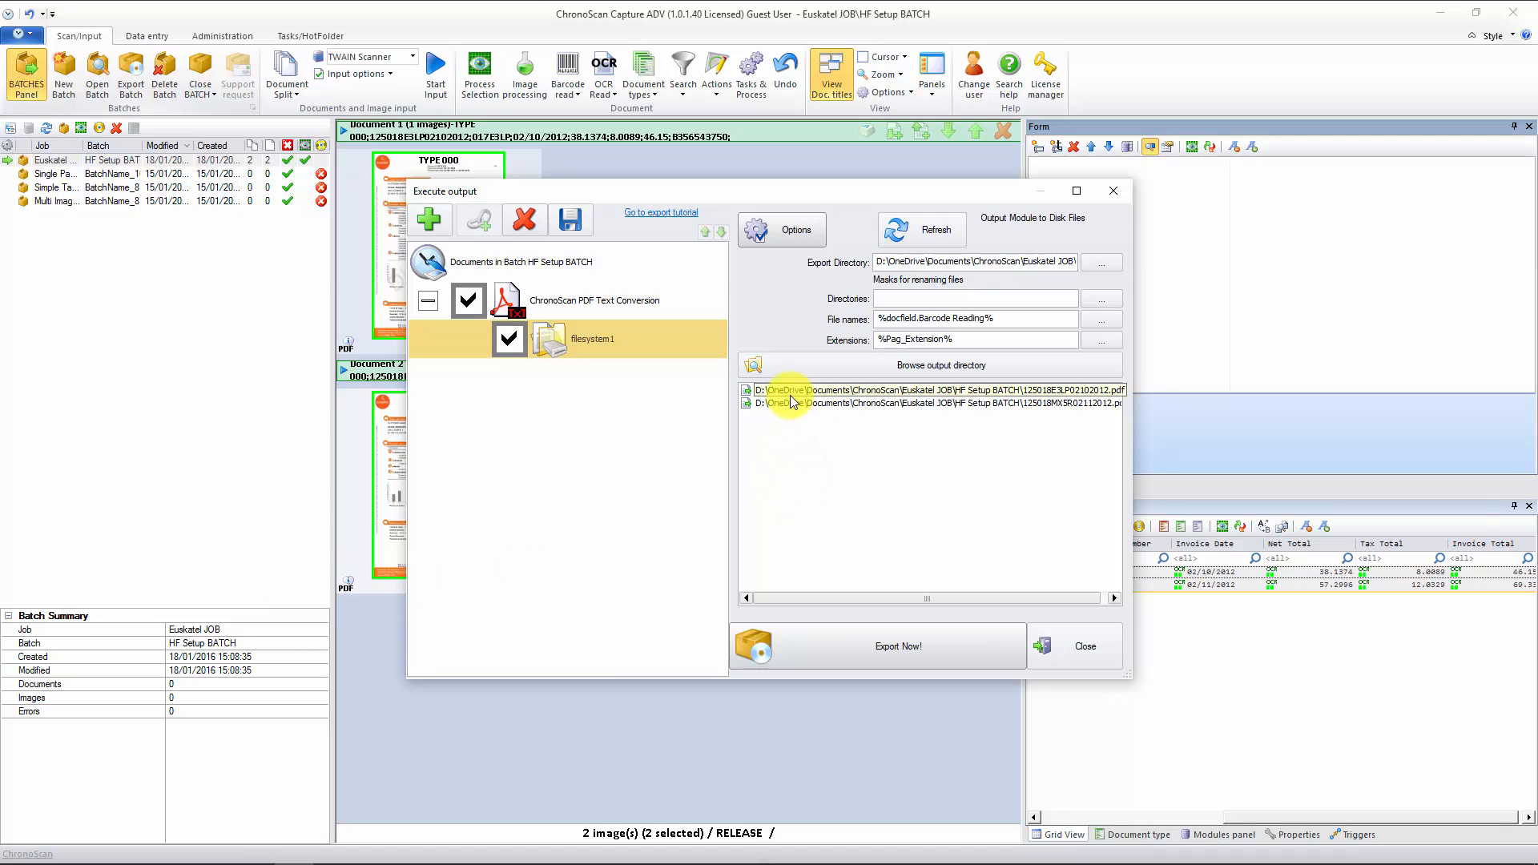
left_click(770, 234)
left_click(601, 303)
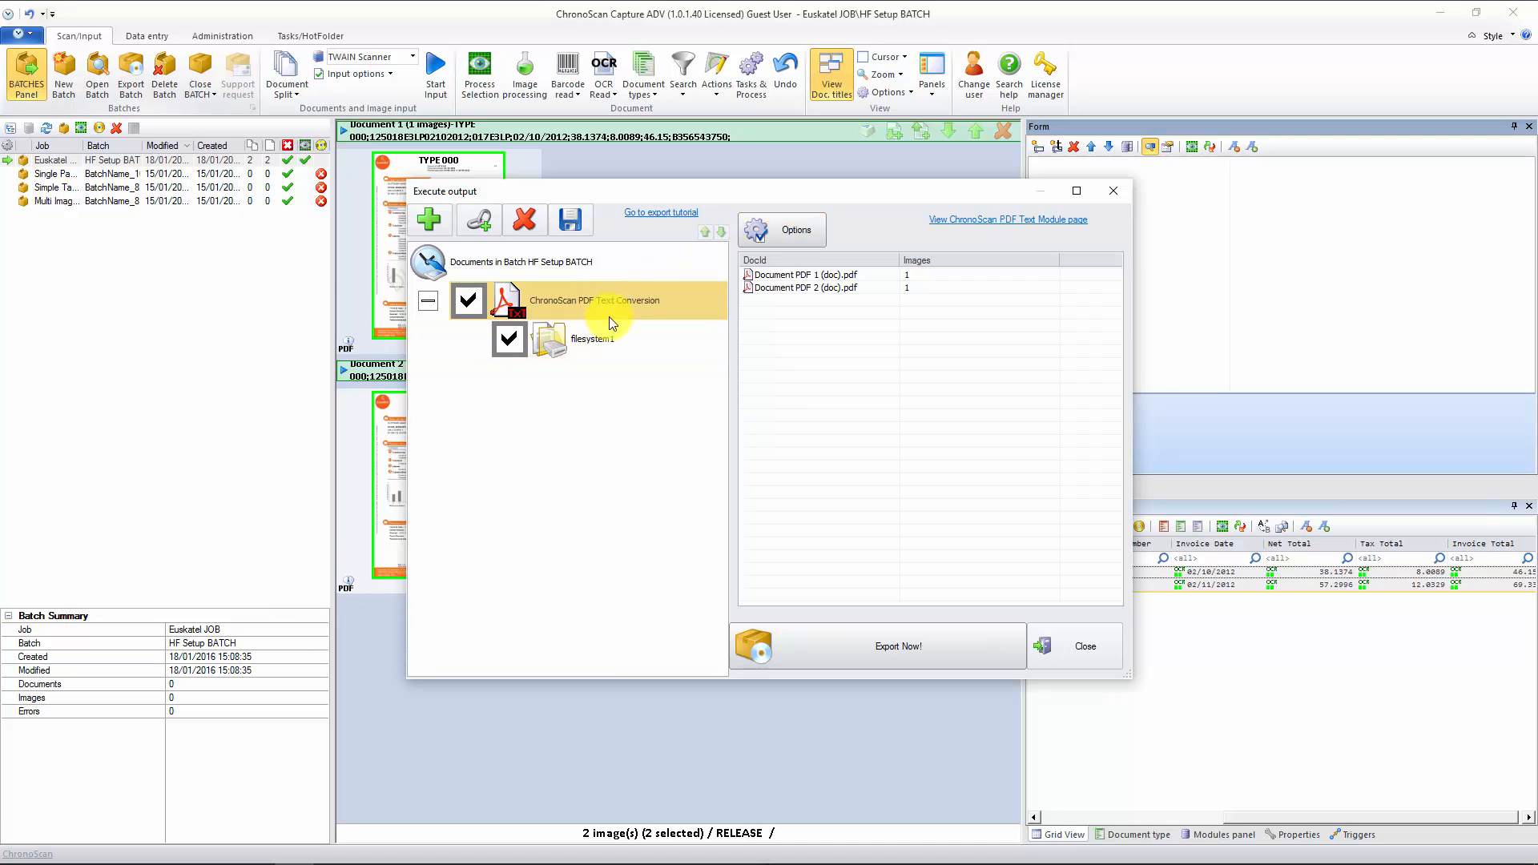
left_click(608, 337)
left_click(703, 297)
left_click(767, 238)
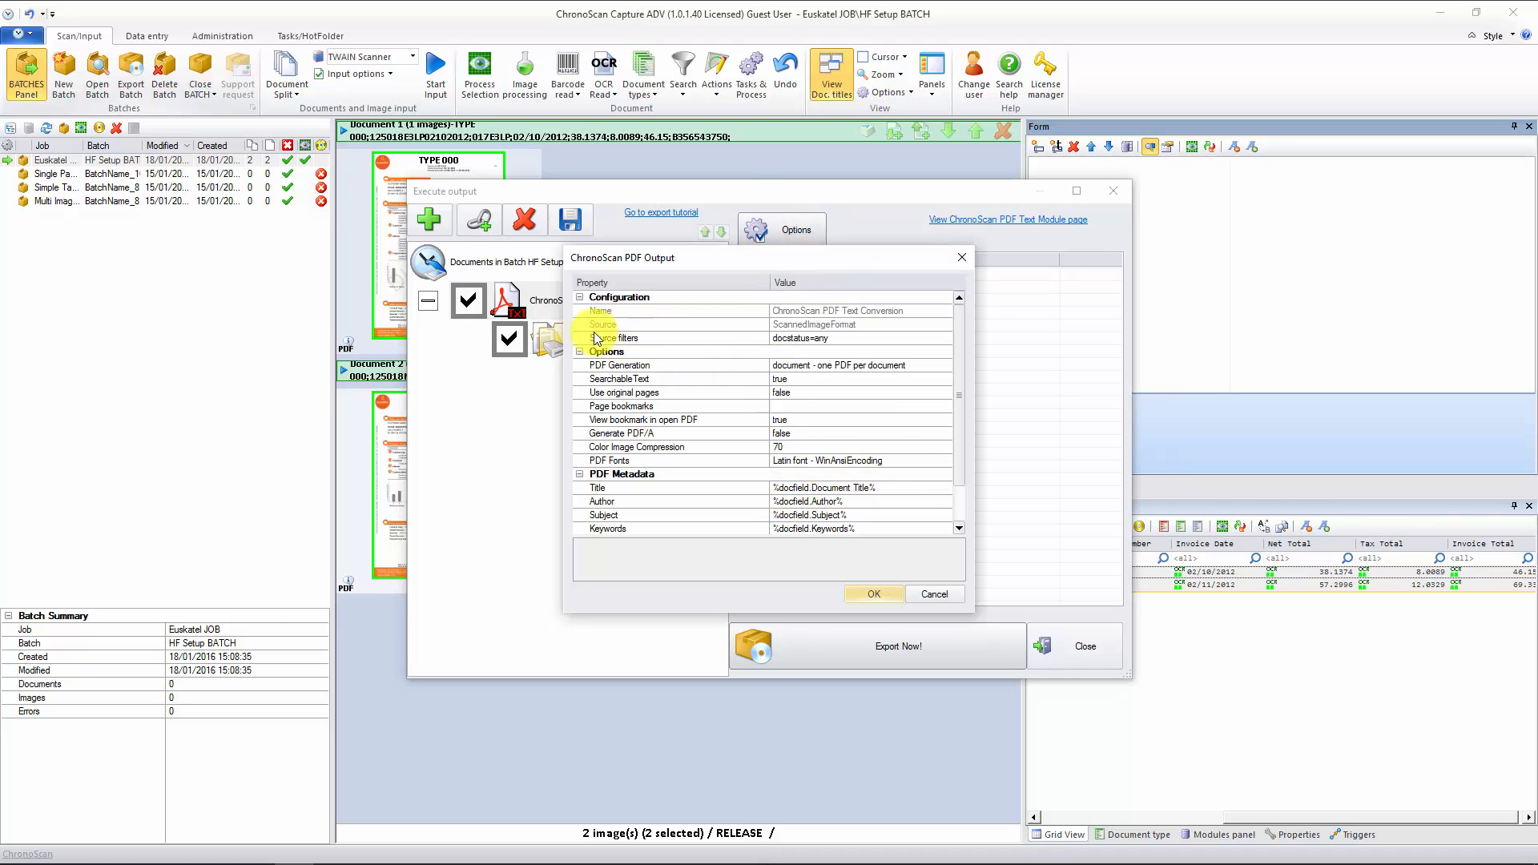
left_click(851, 341)
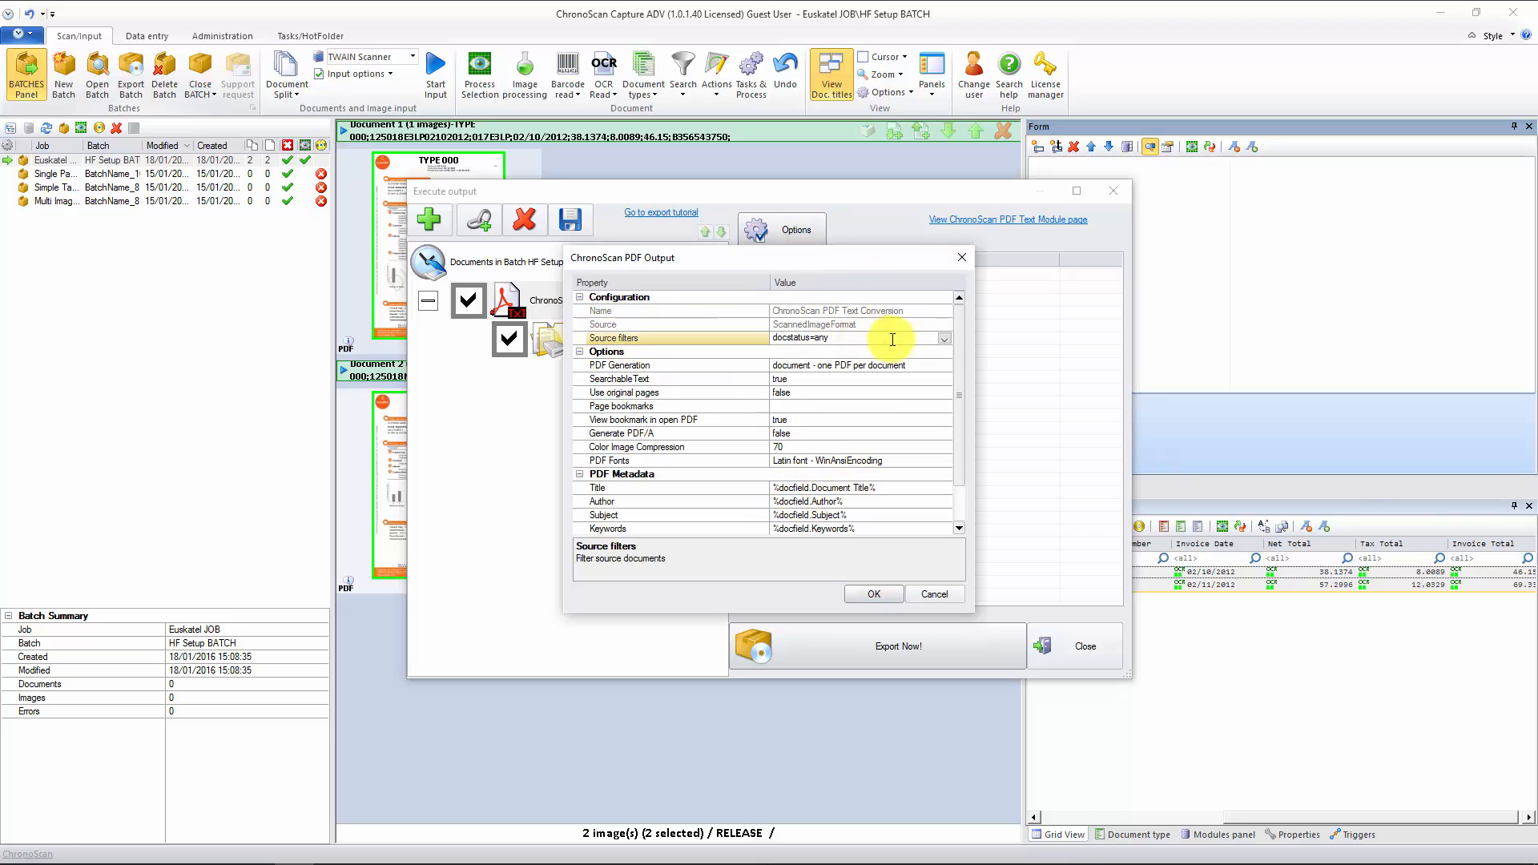
left_click(946, 338)
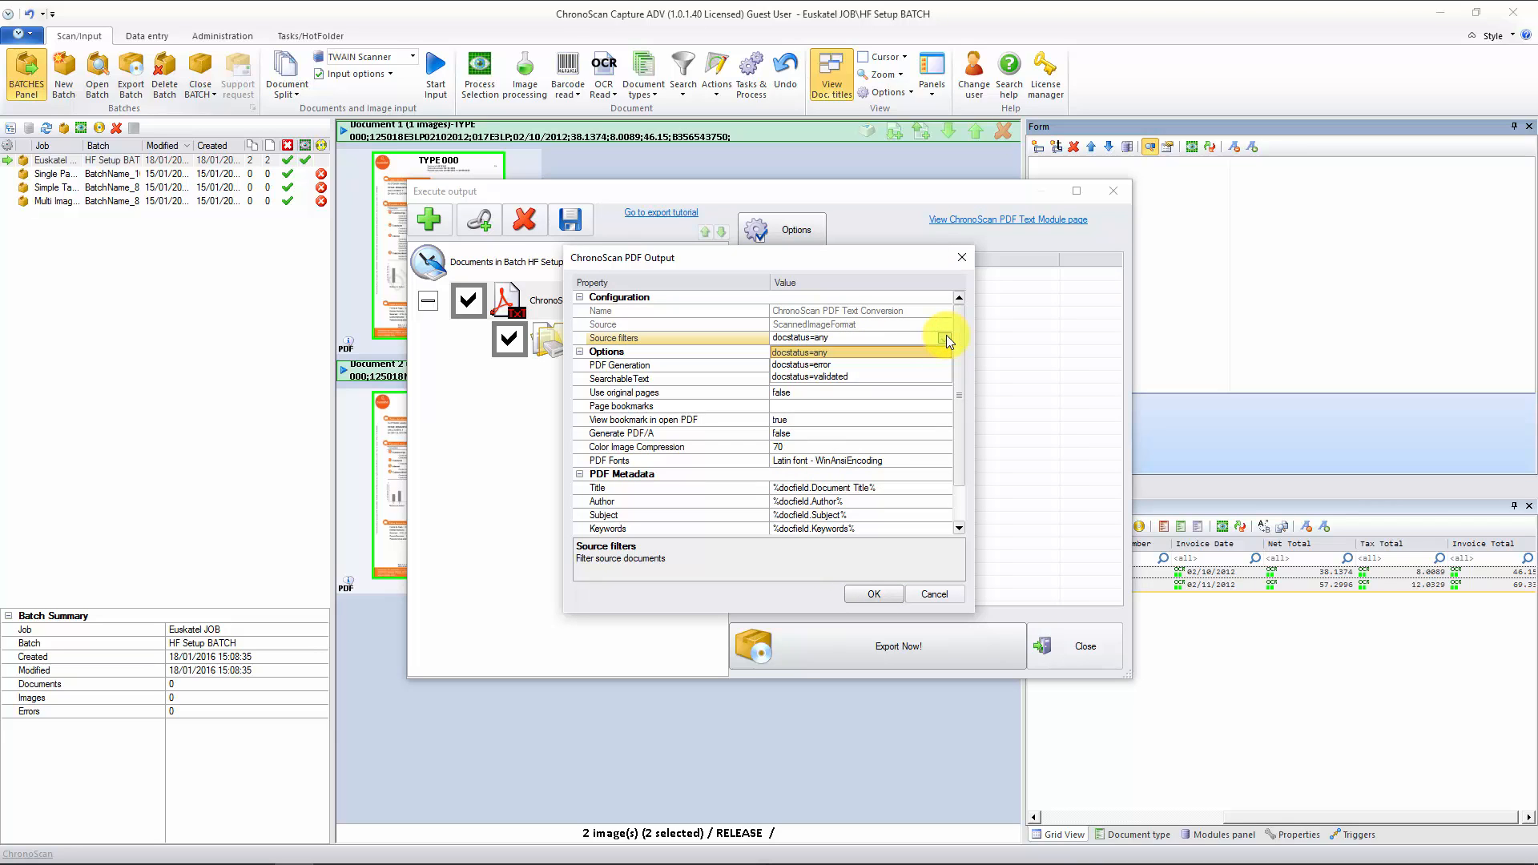
left_click(834, 377)
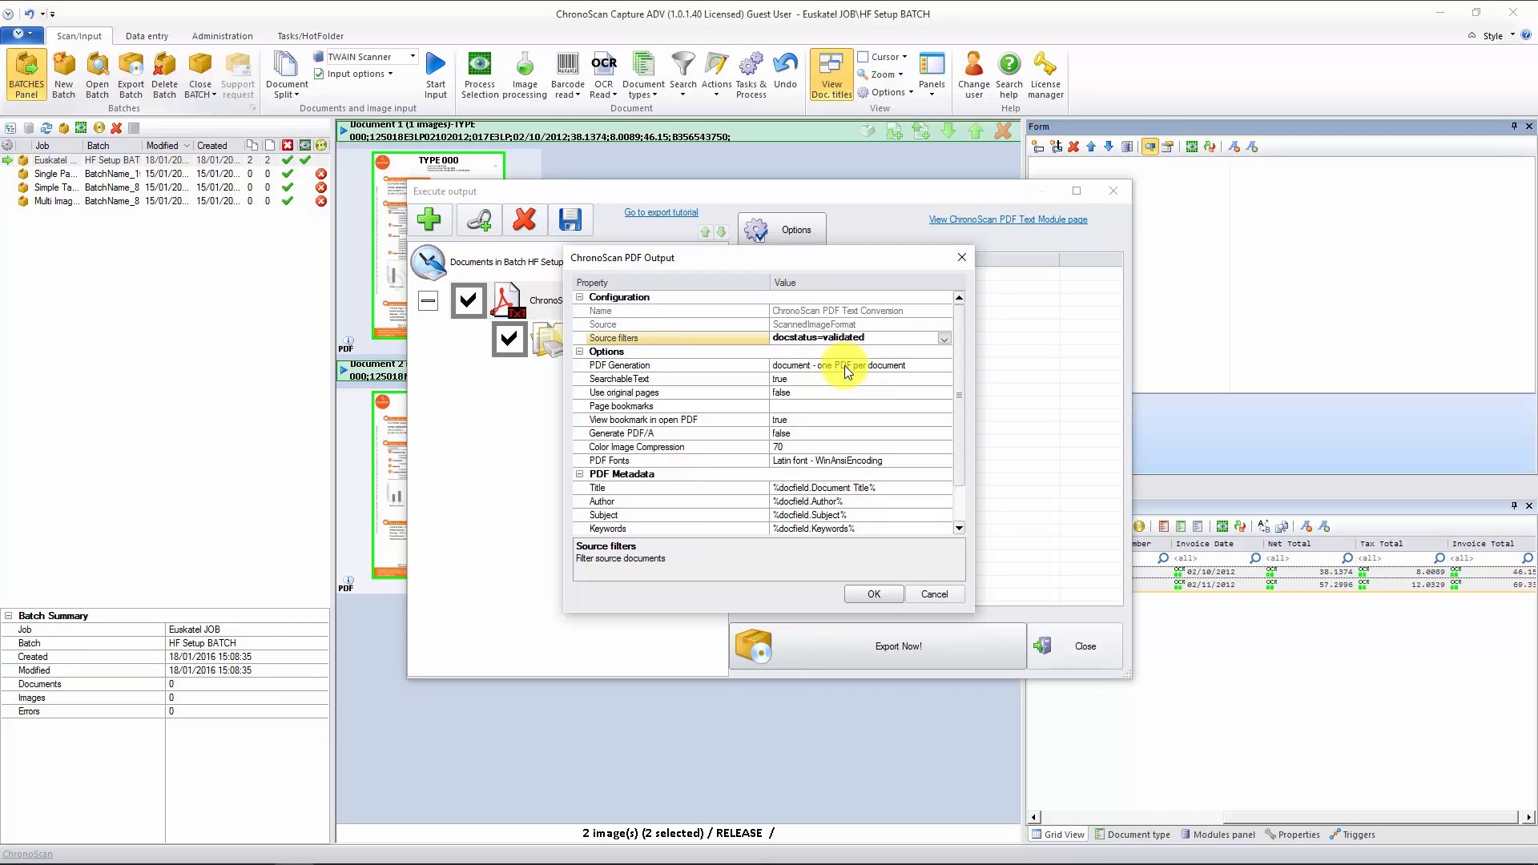
left_click(869, 598)
left_click(1051, 633)
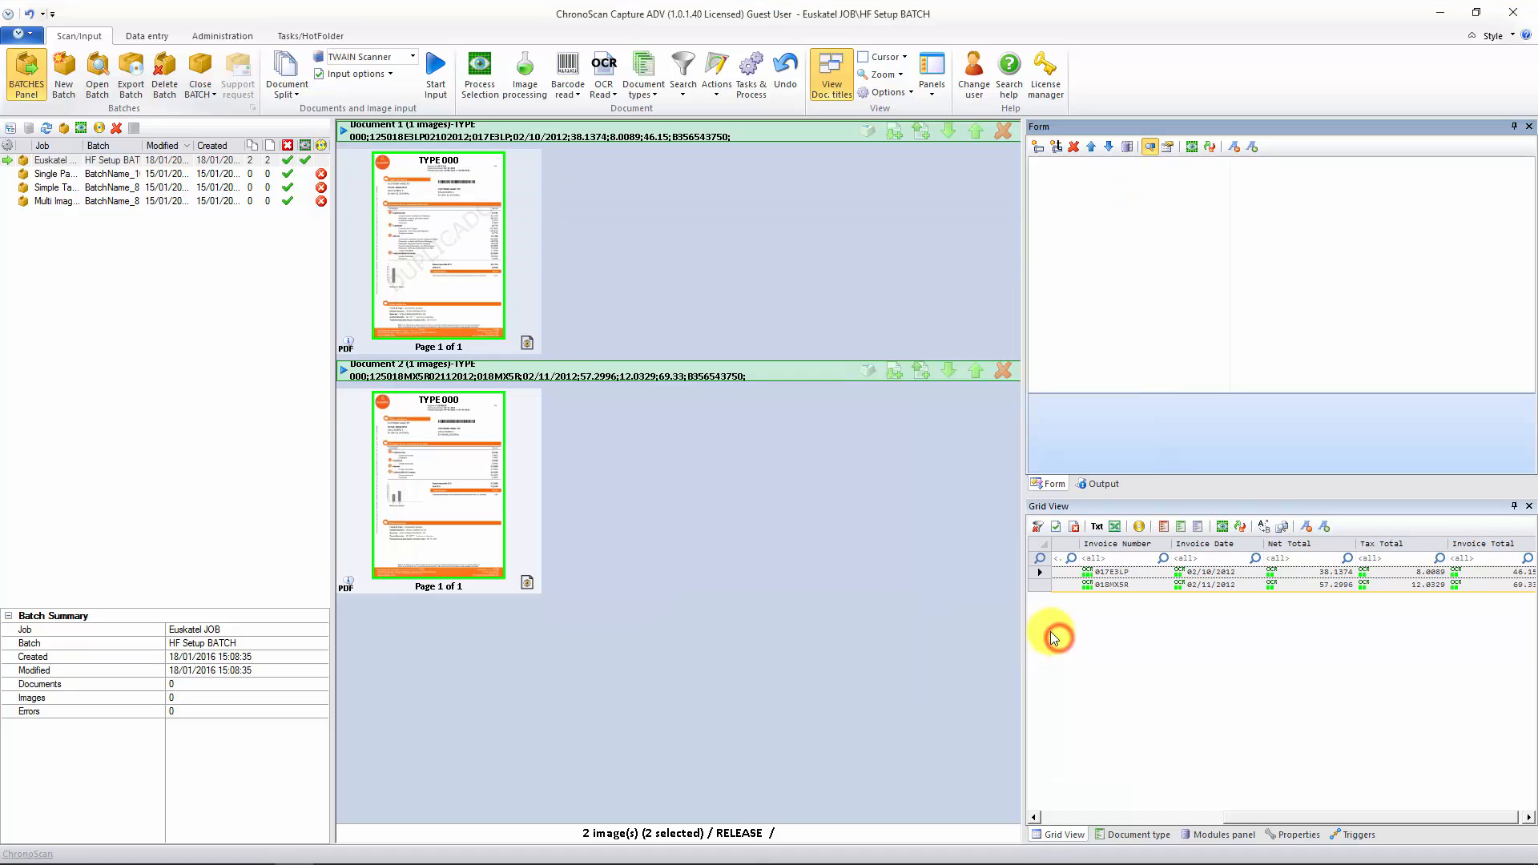
- Examine the Invoice Number and Customer NIF fields and compare the captured values of the two invoices
left_click(415, 273)
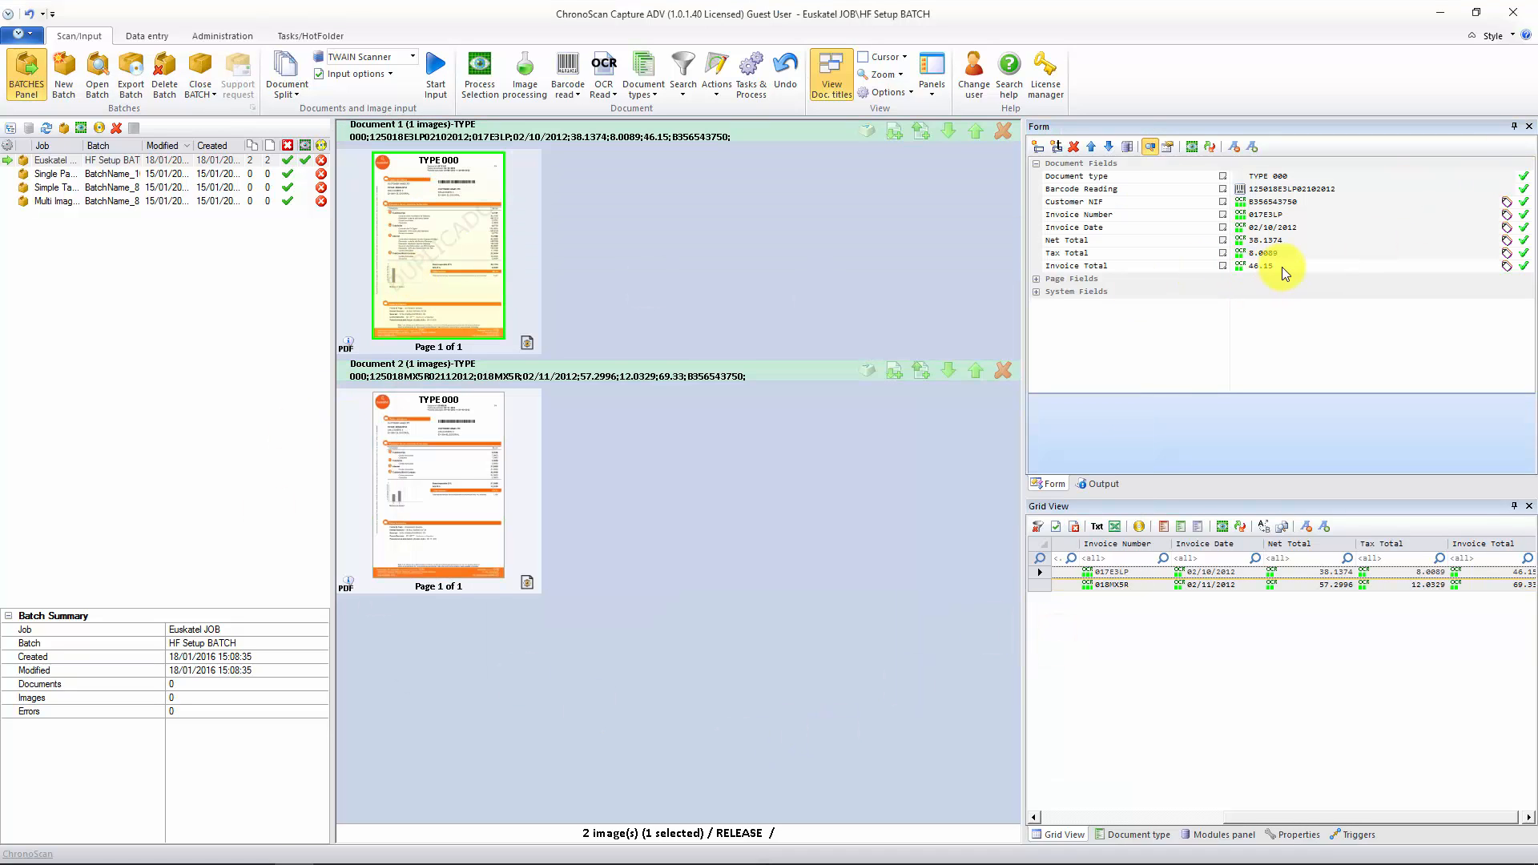
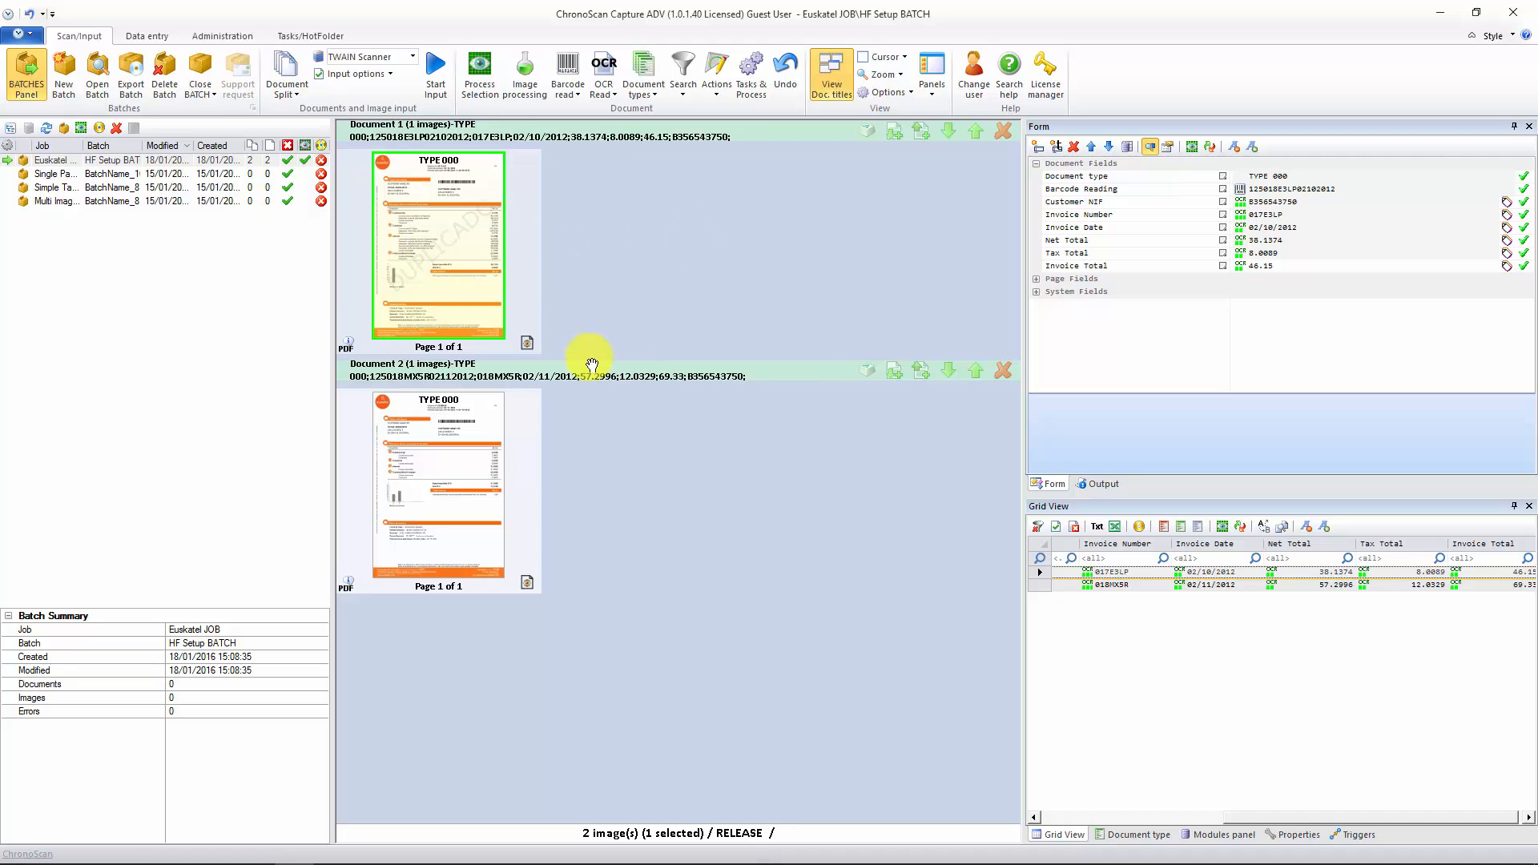
left_click(1284, 214)
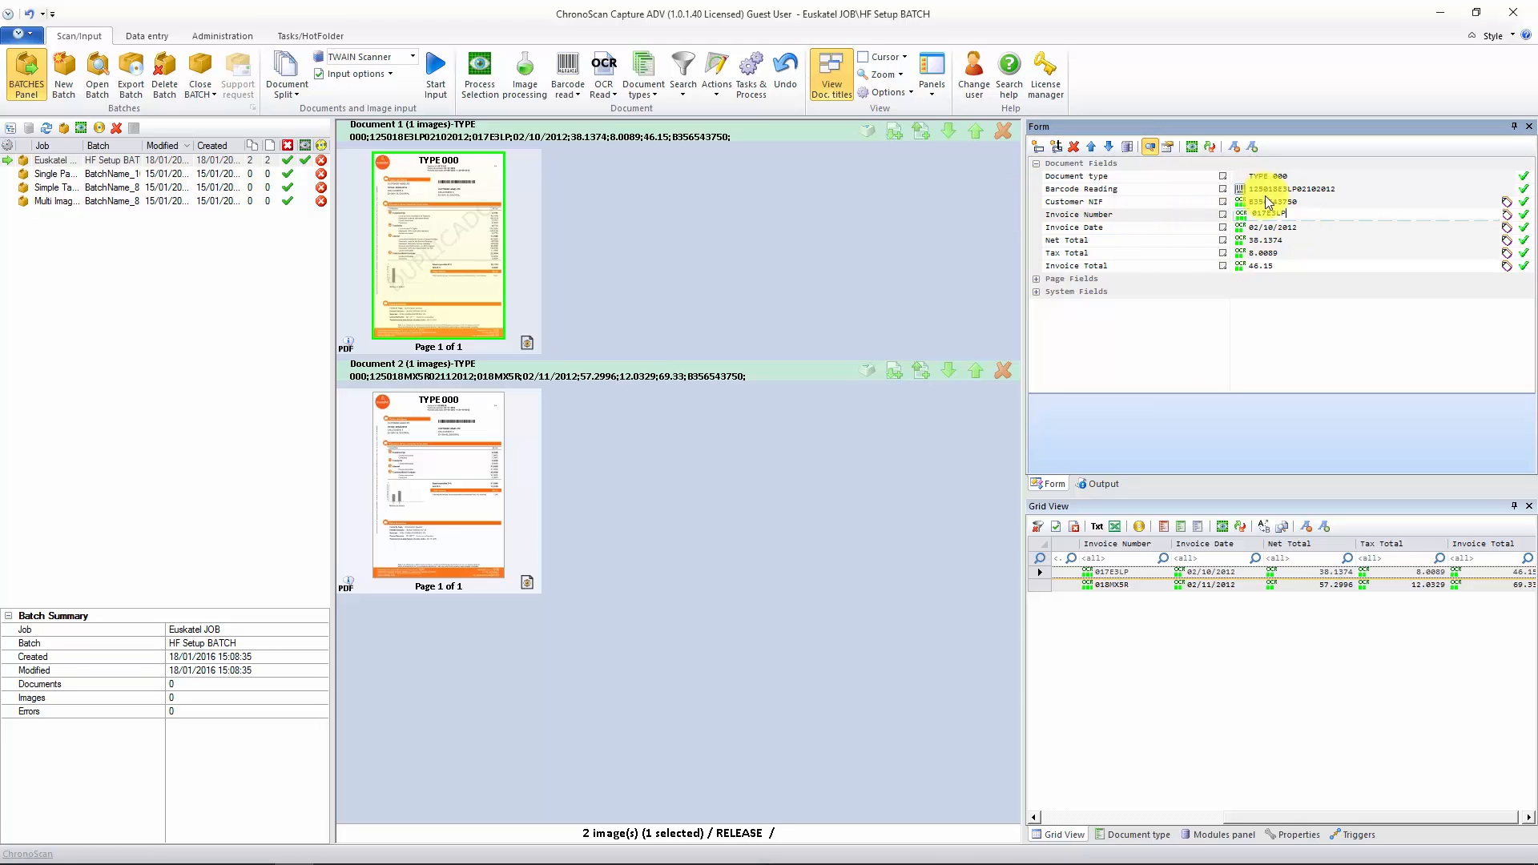
left_click(1303, 202)
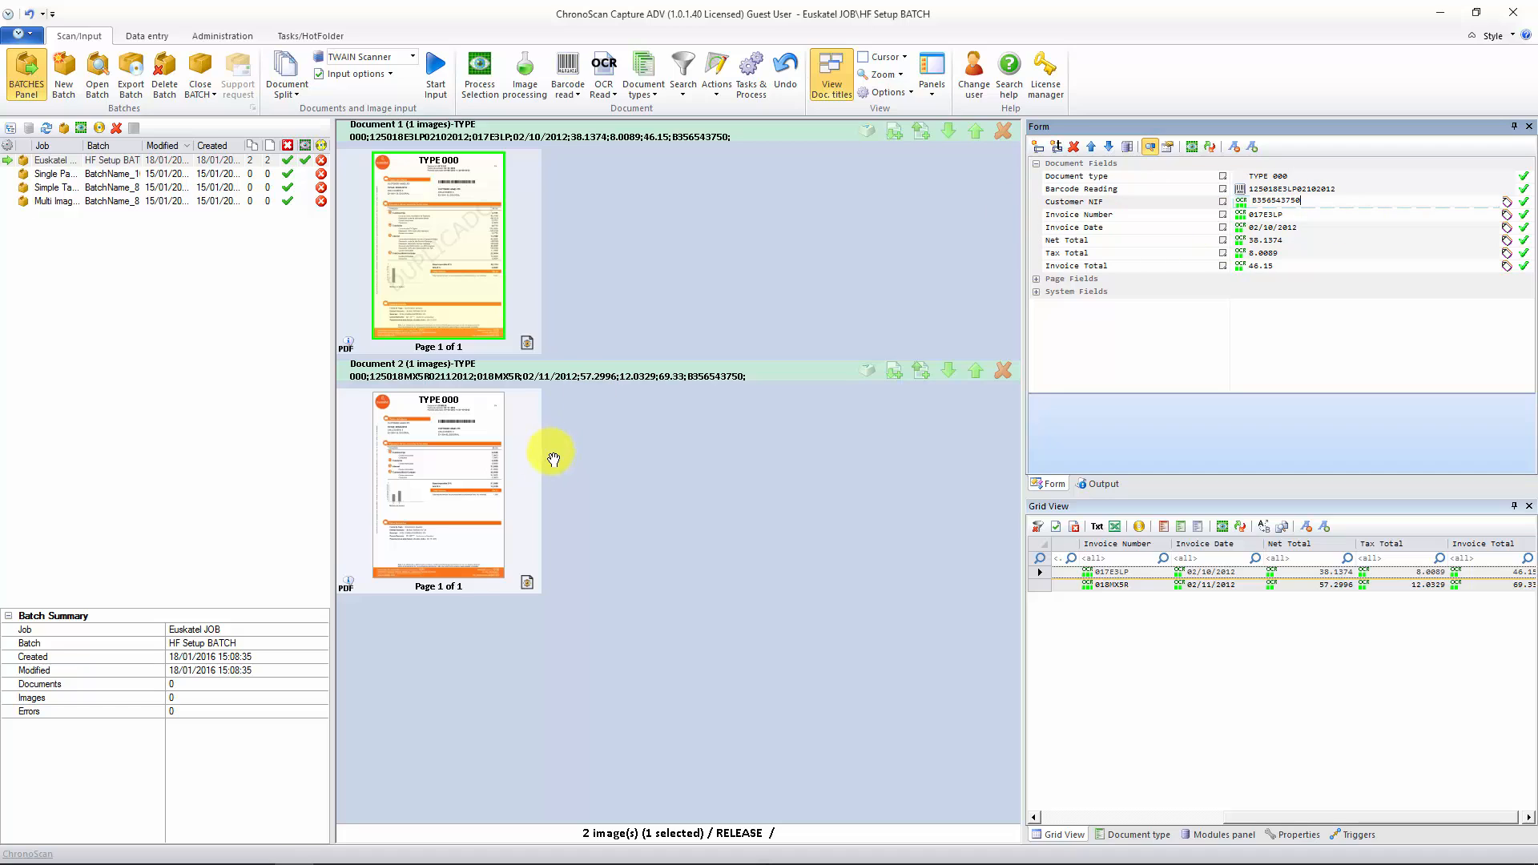
left_click(433, 446)
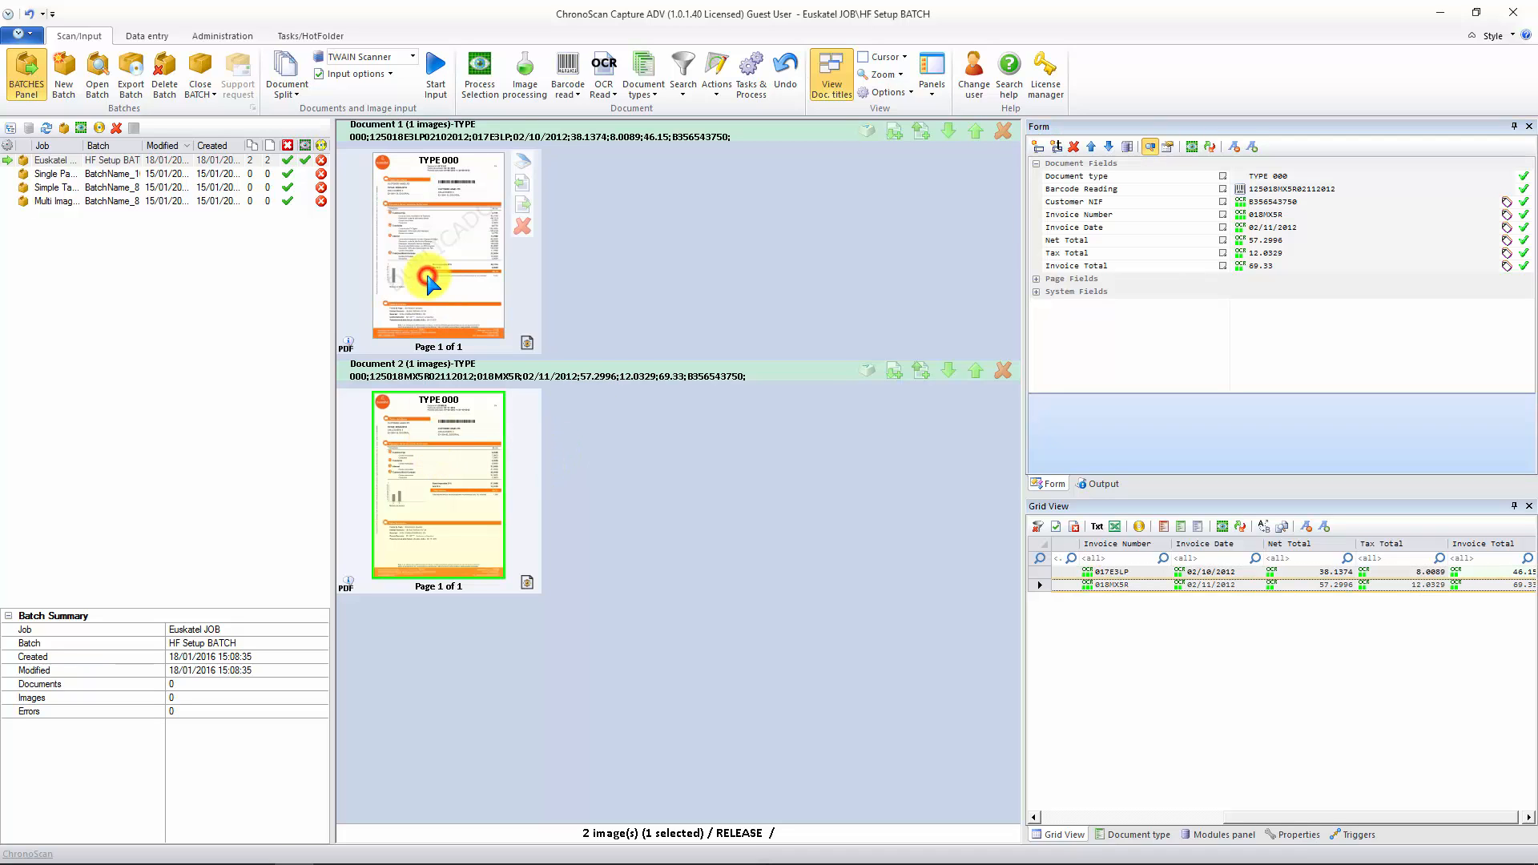
left_click(428, 280)
left_click(427, 455)
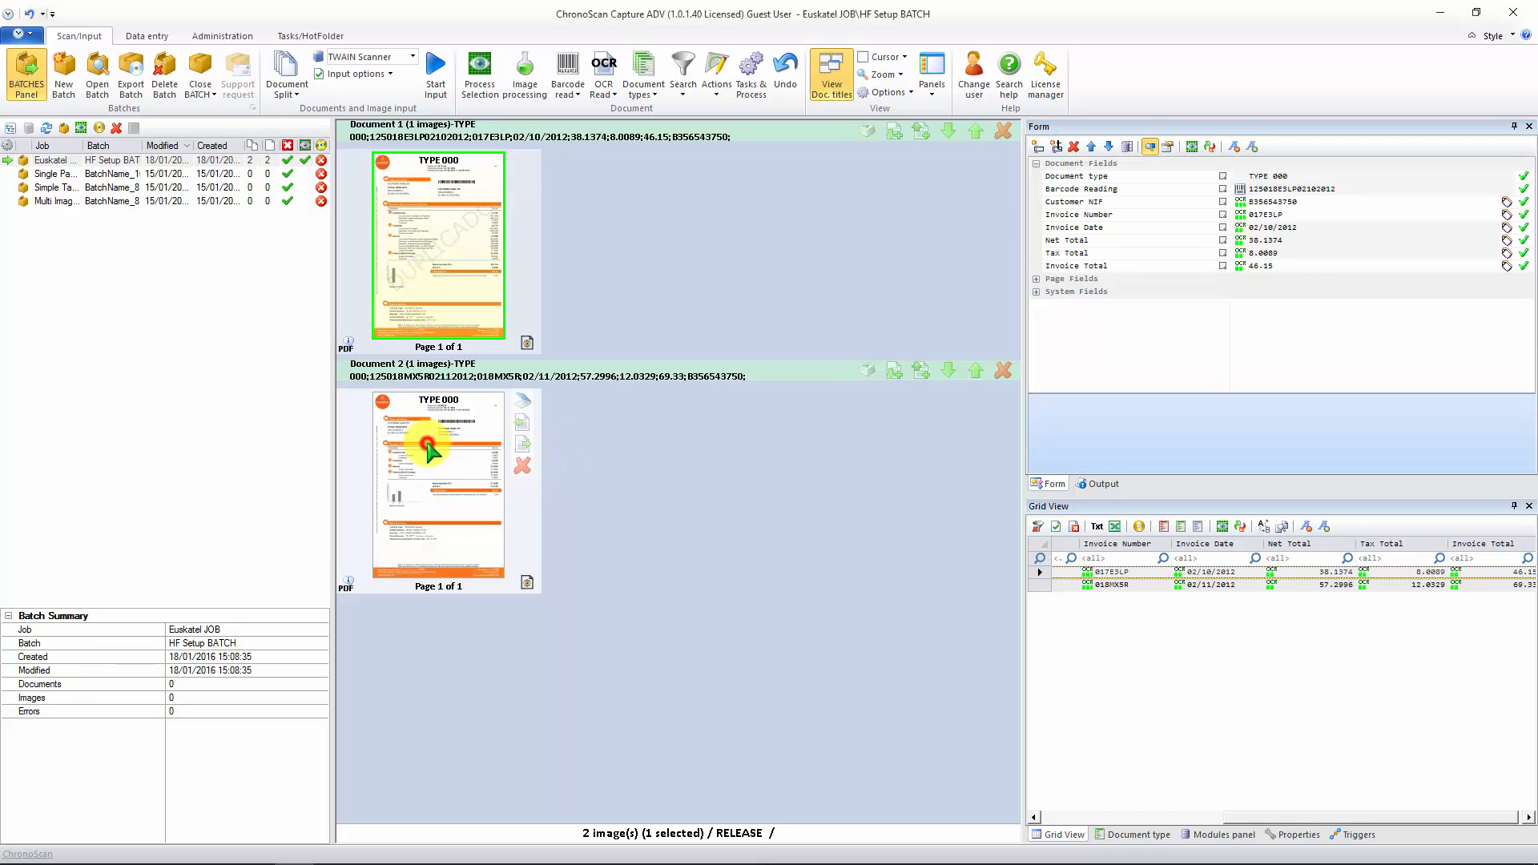
- Set the Customer NIF field's Input Validation to the regular expression [A-Z]\d{9}
left_click(1312, 202)
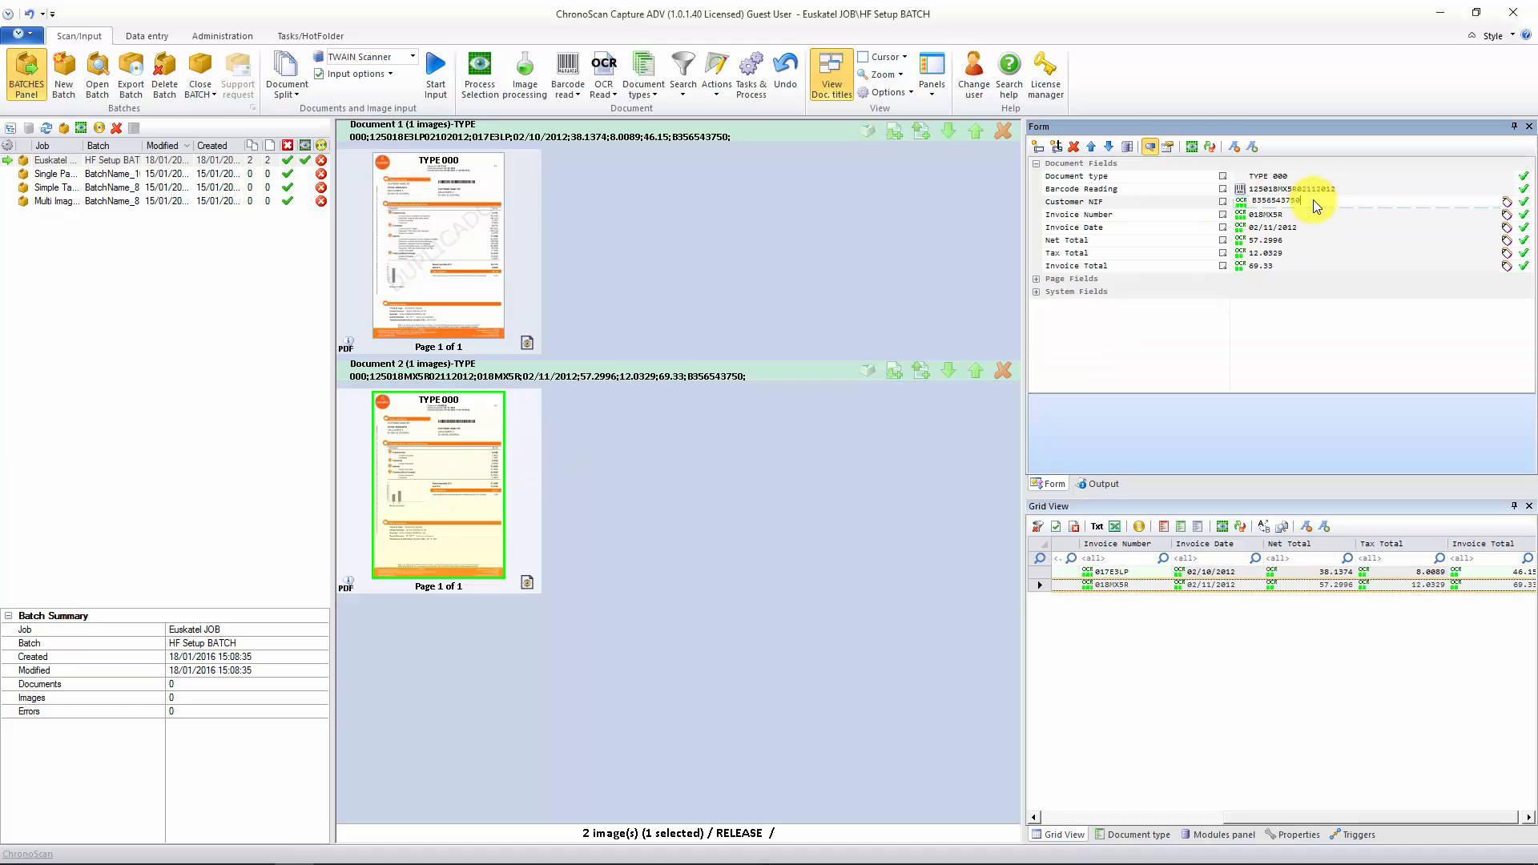
right_click(1223, 204)
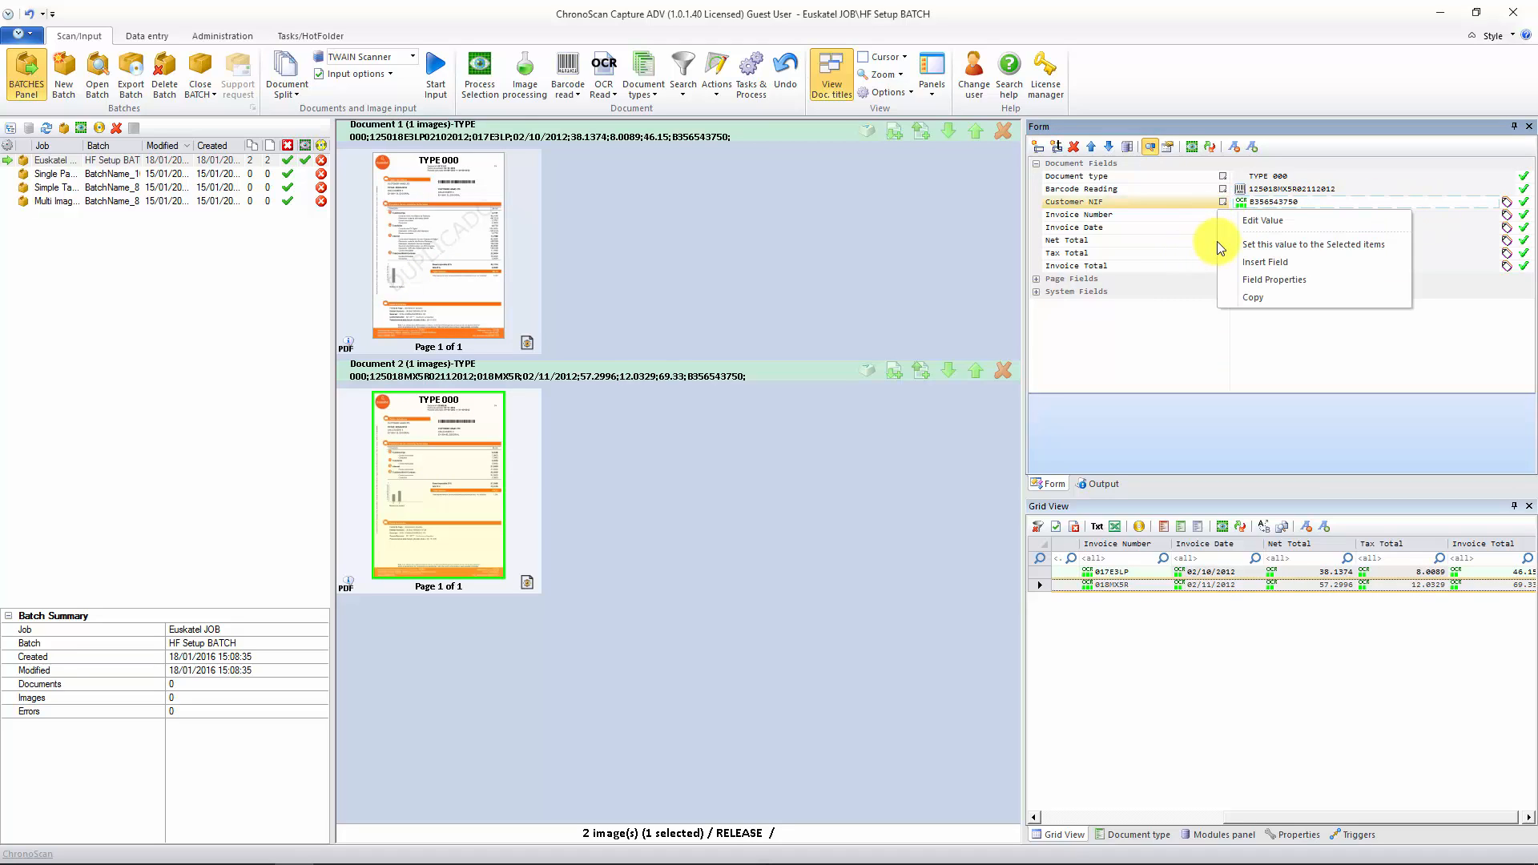
left_click(1242, 279)
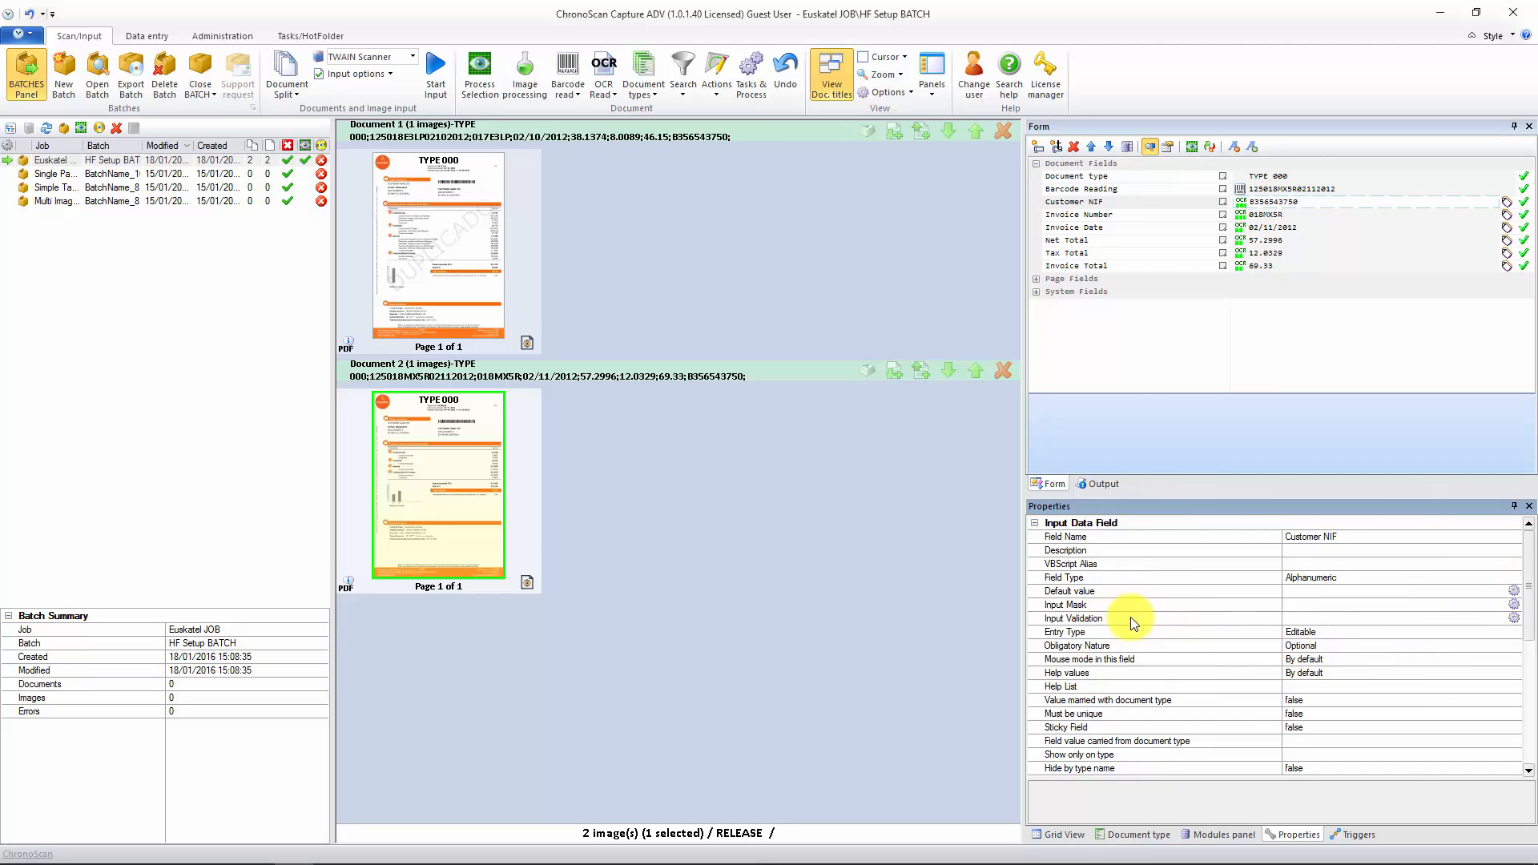
left_click(1330, 617)
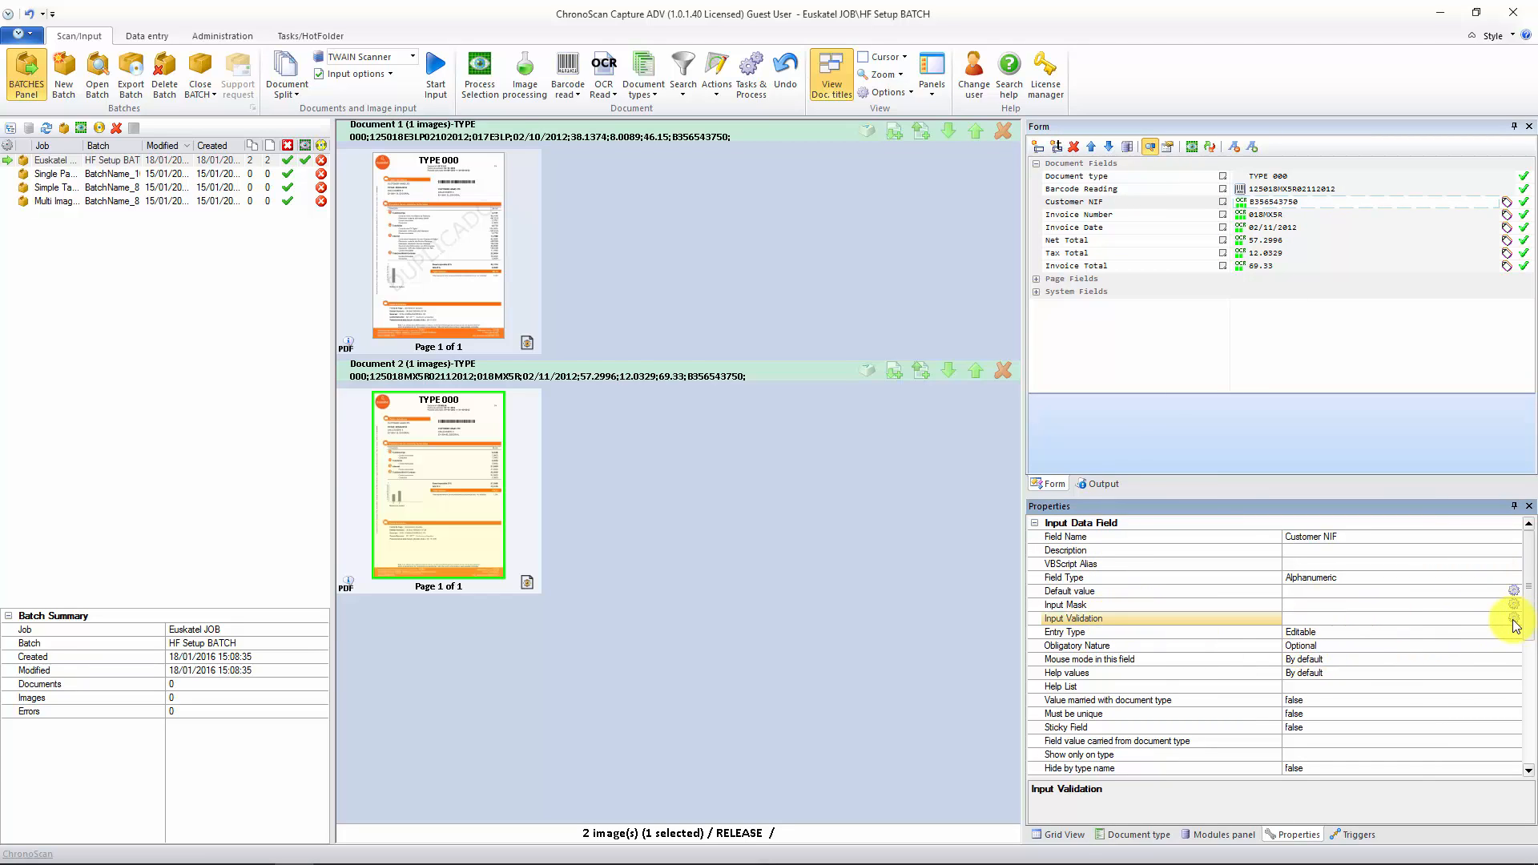
left_click(1514, 622)
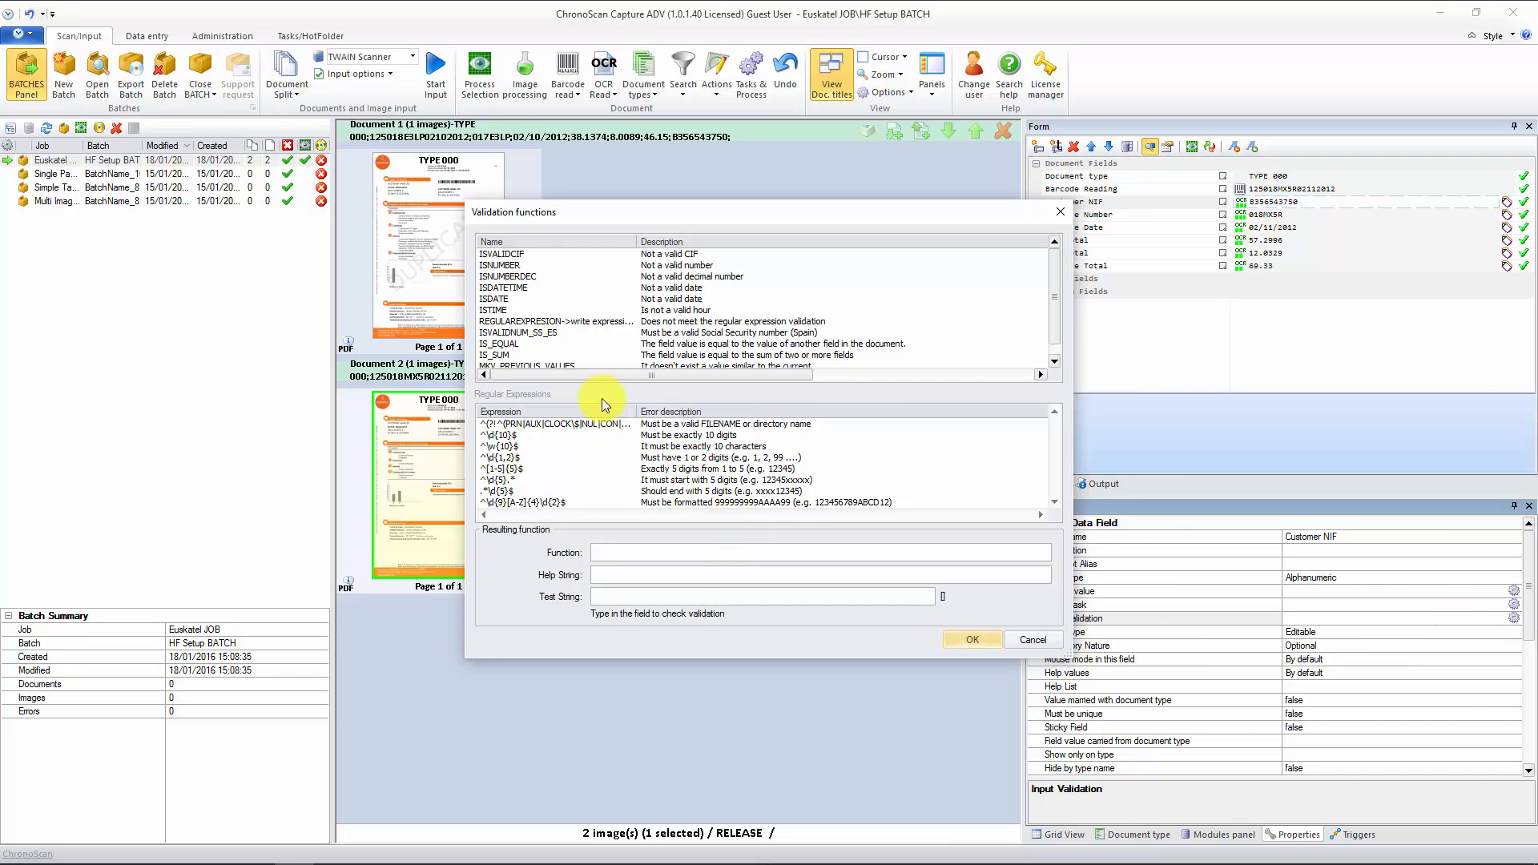
left_click(557, 323)
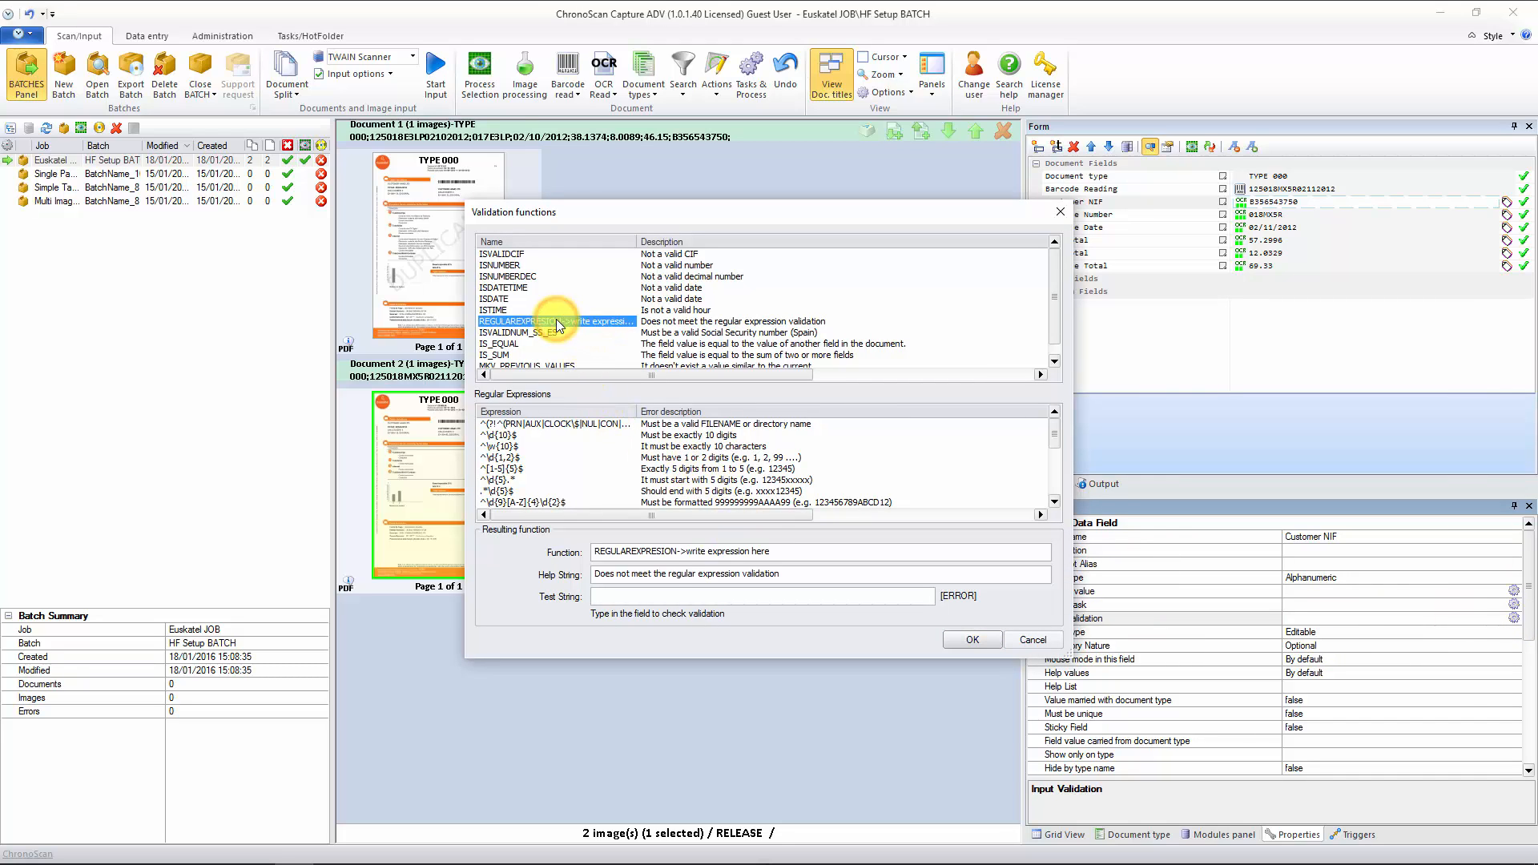
left_click_drag(801, 553, 690, 557)
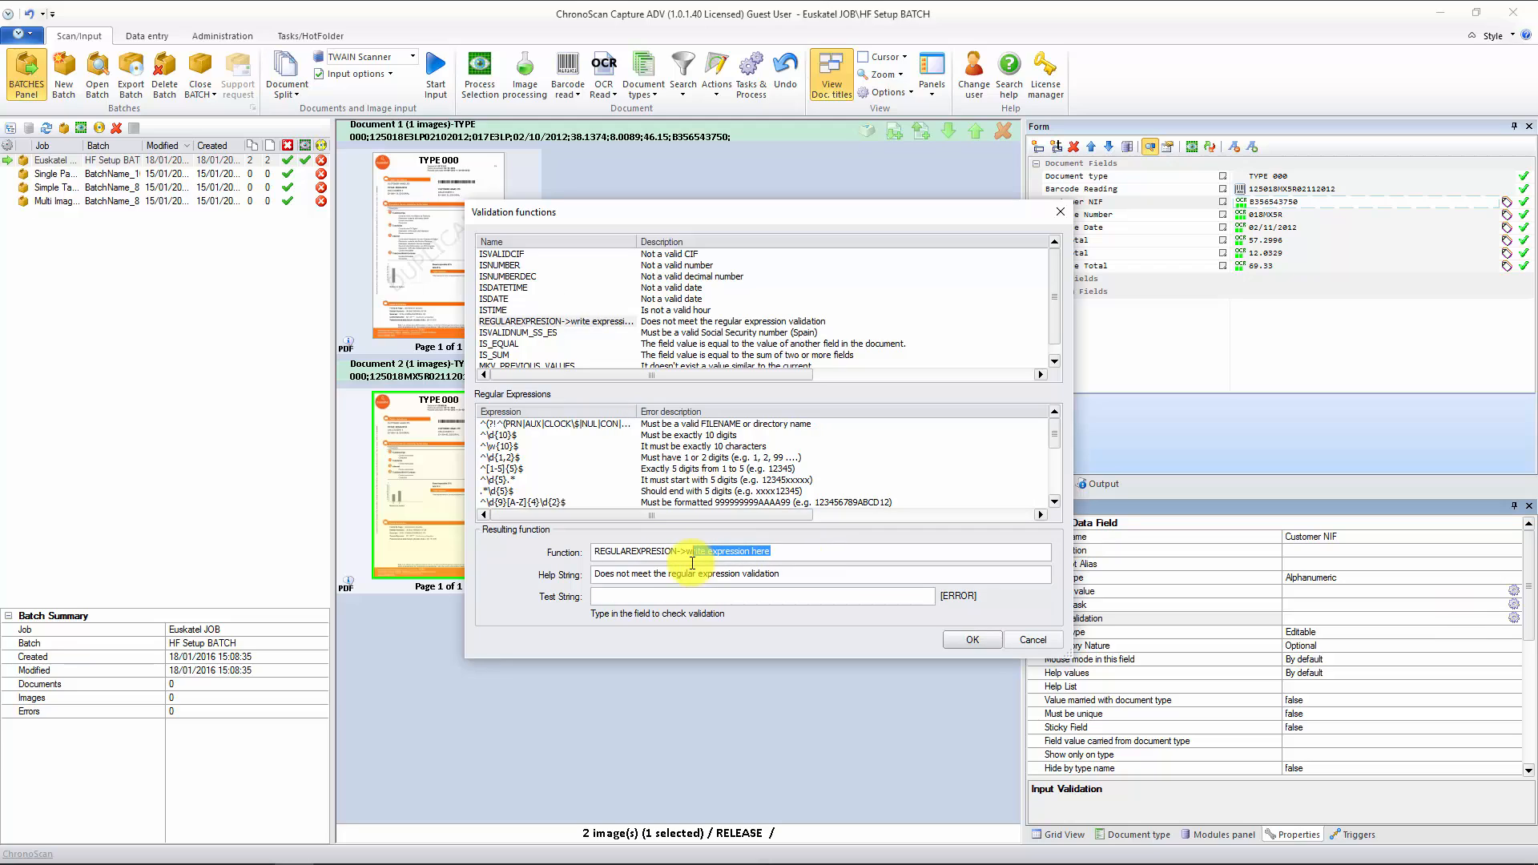
key("Delete")
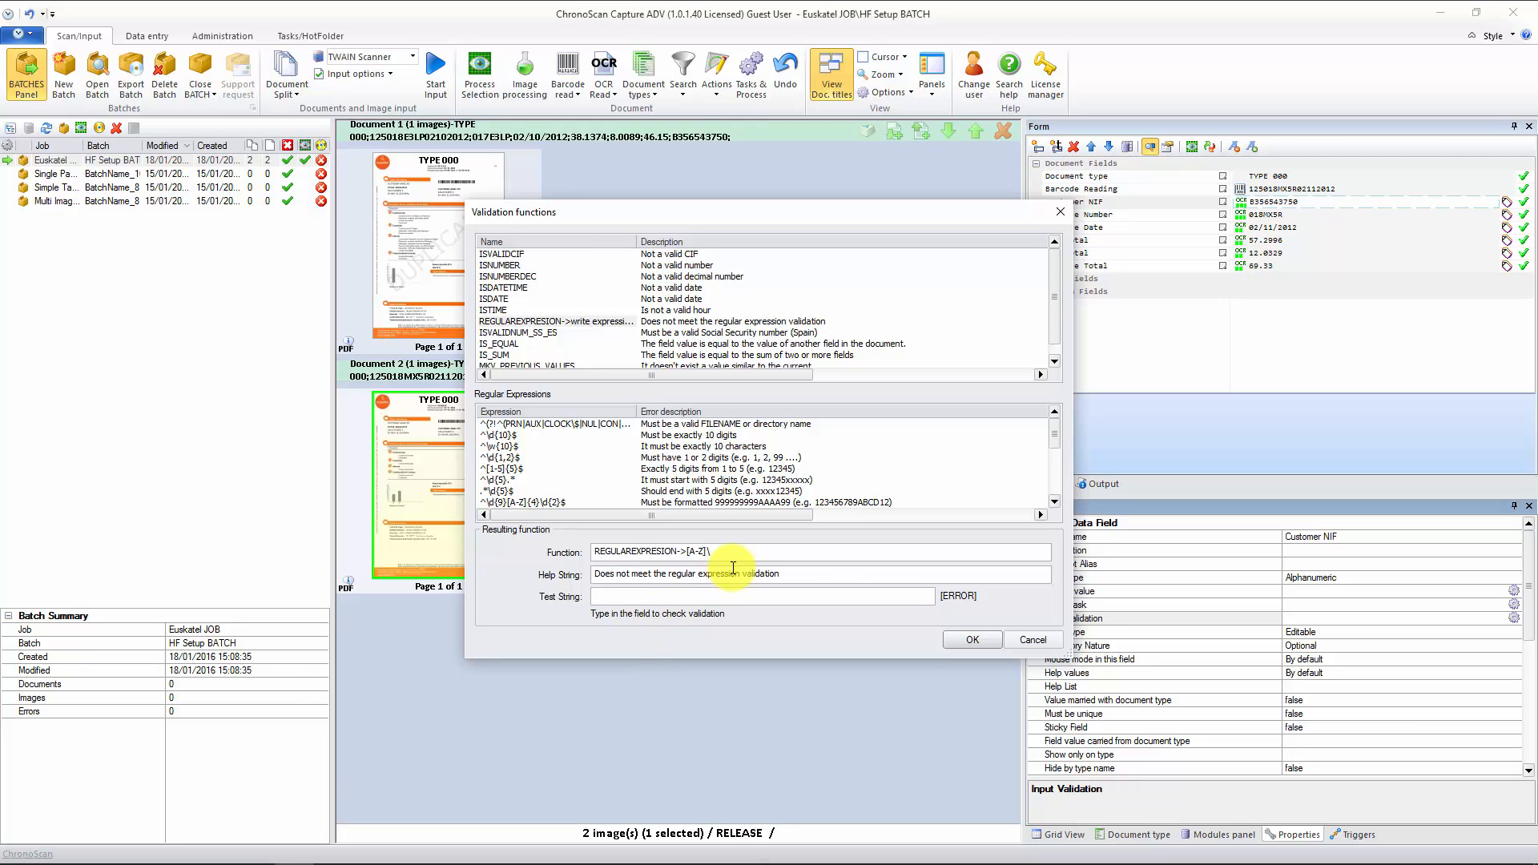
type("d{9")
left_click(972, 641)
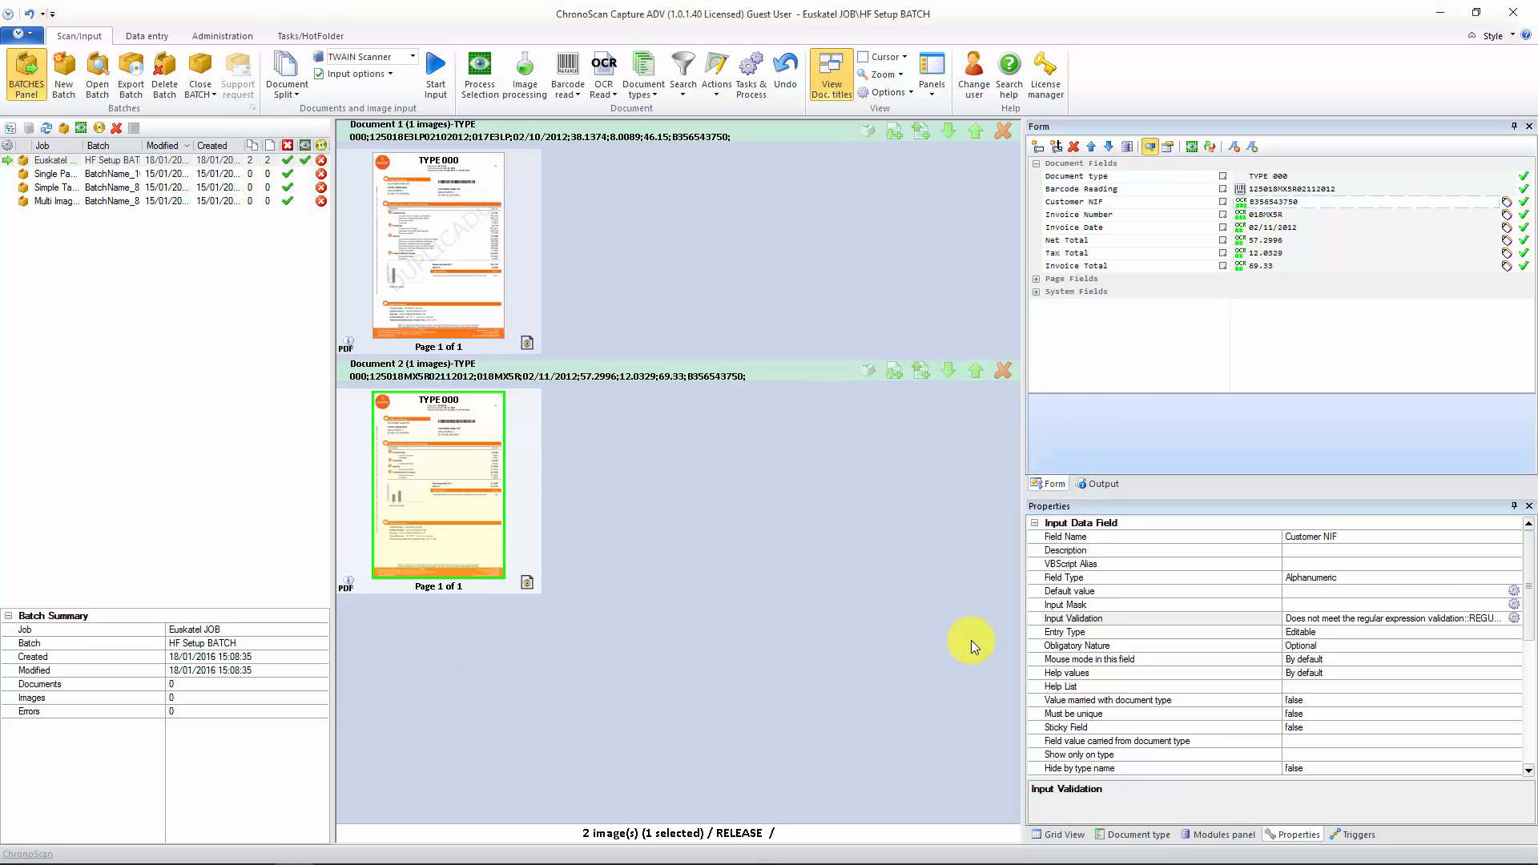
- Remove the last digit of the second invoice's Customer NIF to test the validation rule
left_click(1309, 200)
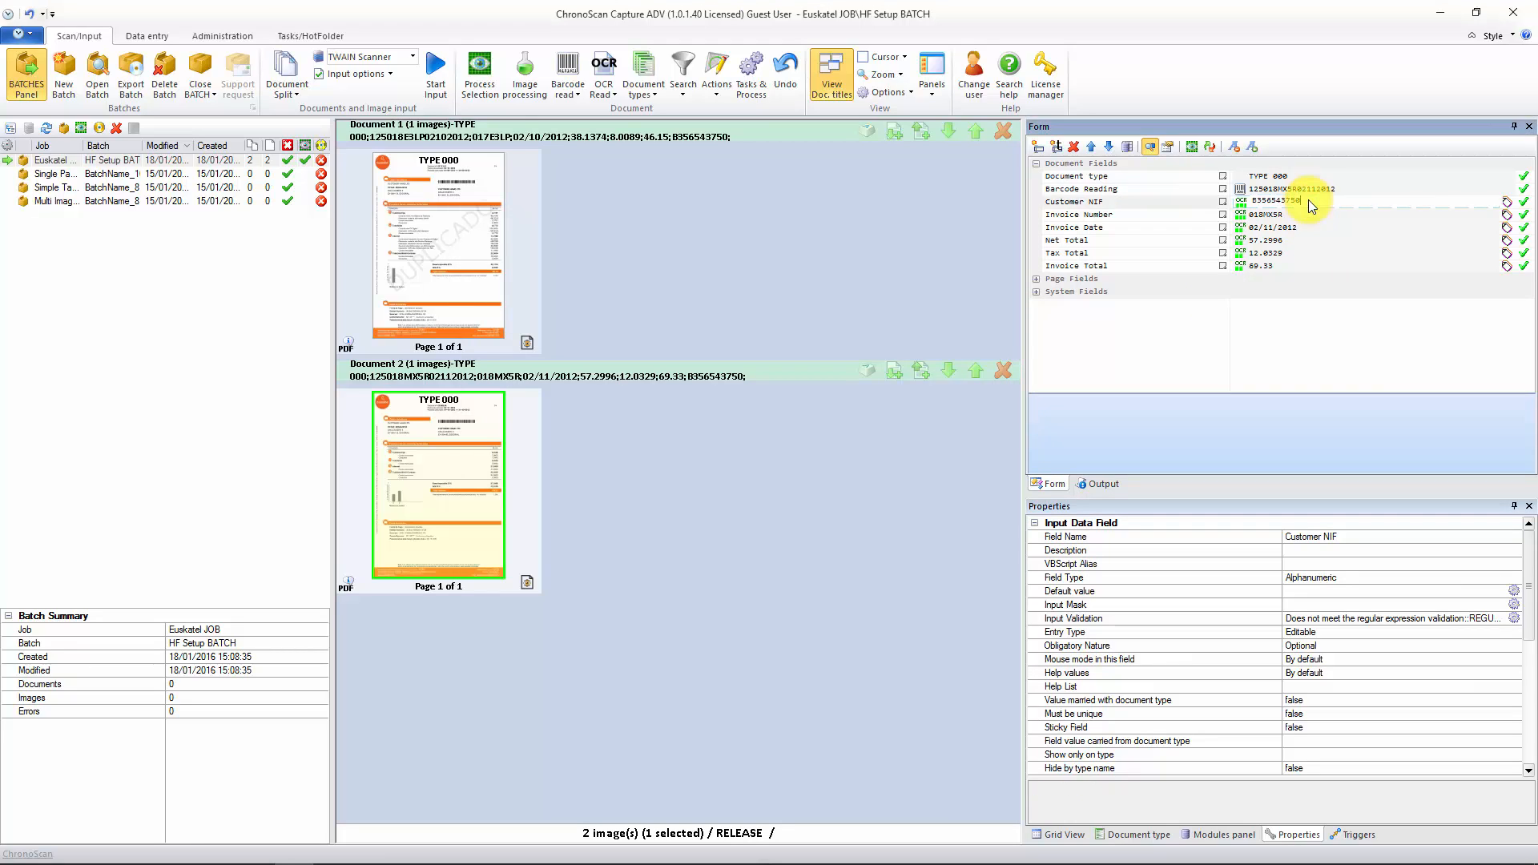
left_click(1314, 214)
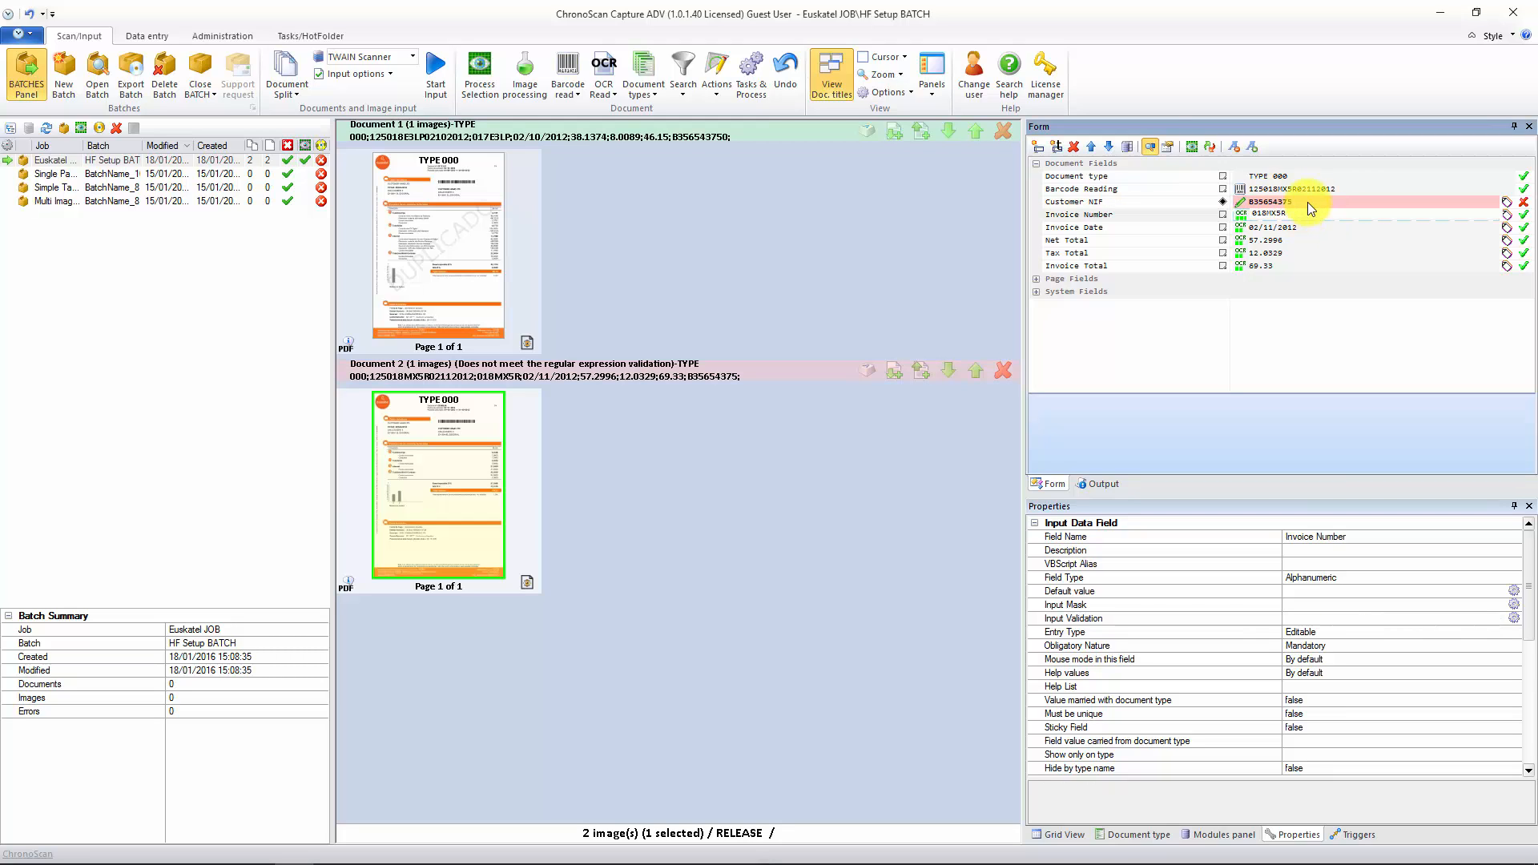
- Change the help string of the Customer NIF validation to "Is not VALID NIF Number" and recheck the field
left_click(1308, 202)
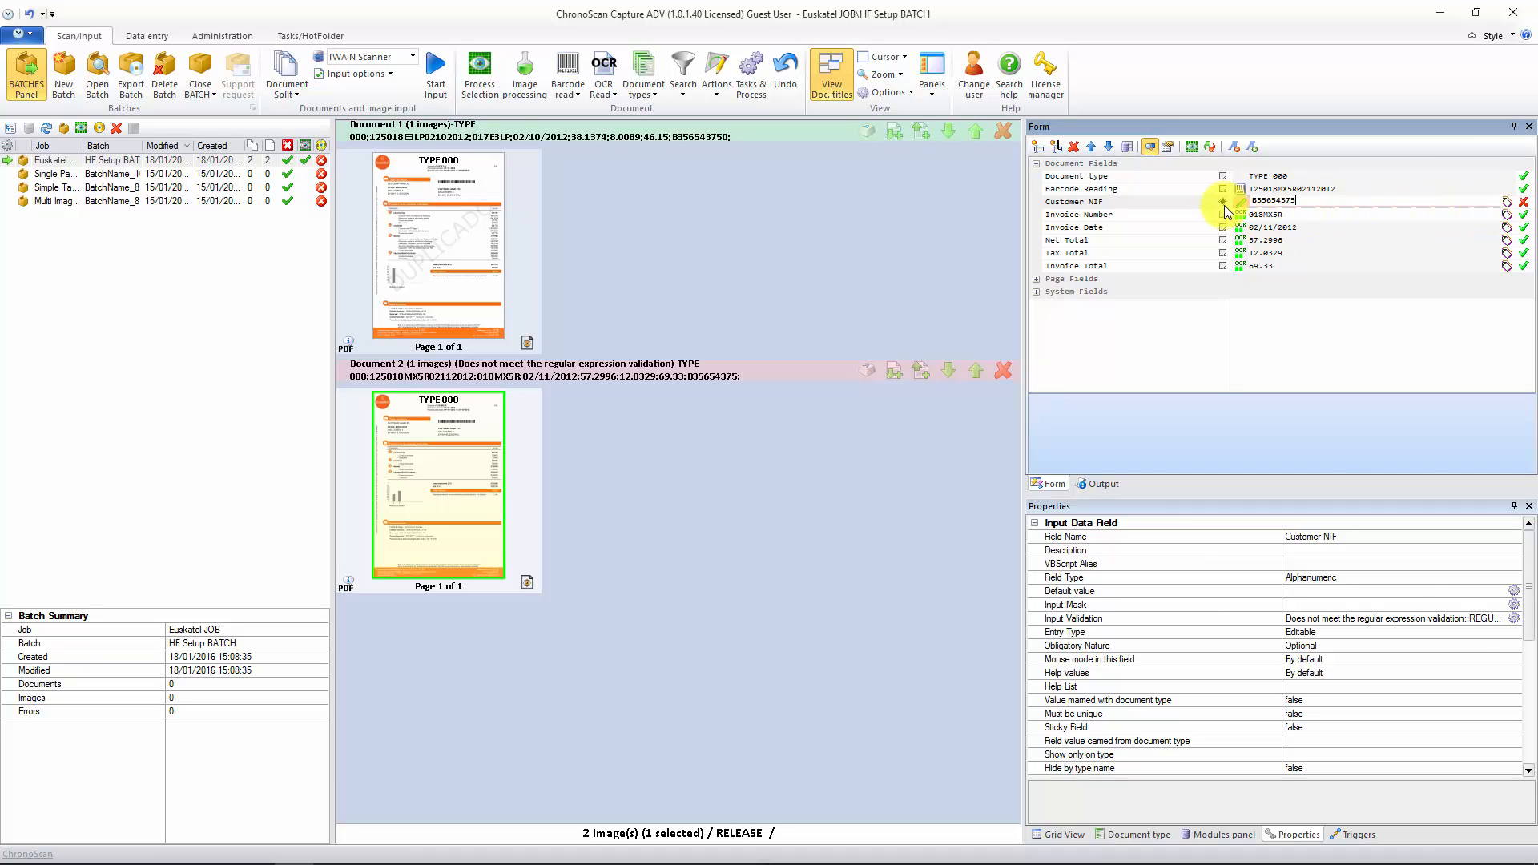
left_click(1521, 620)
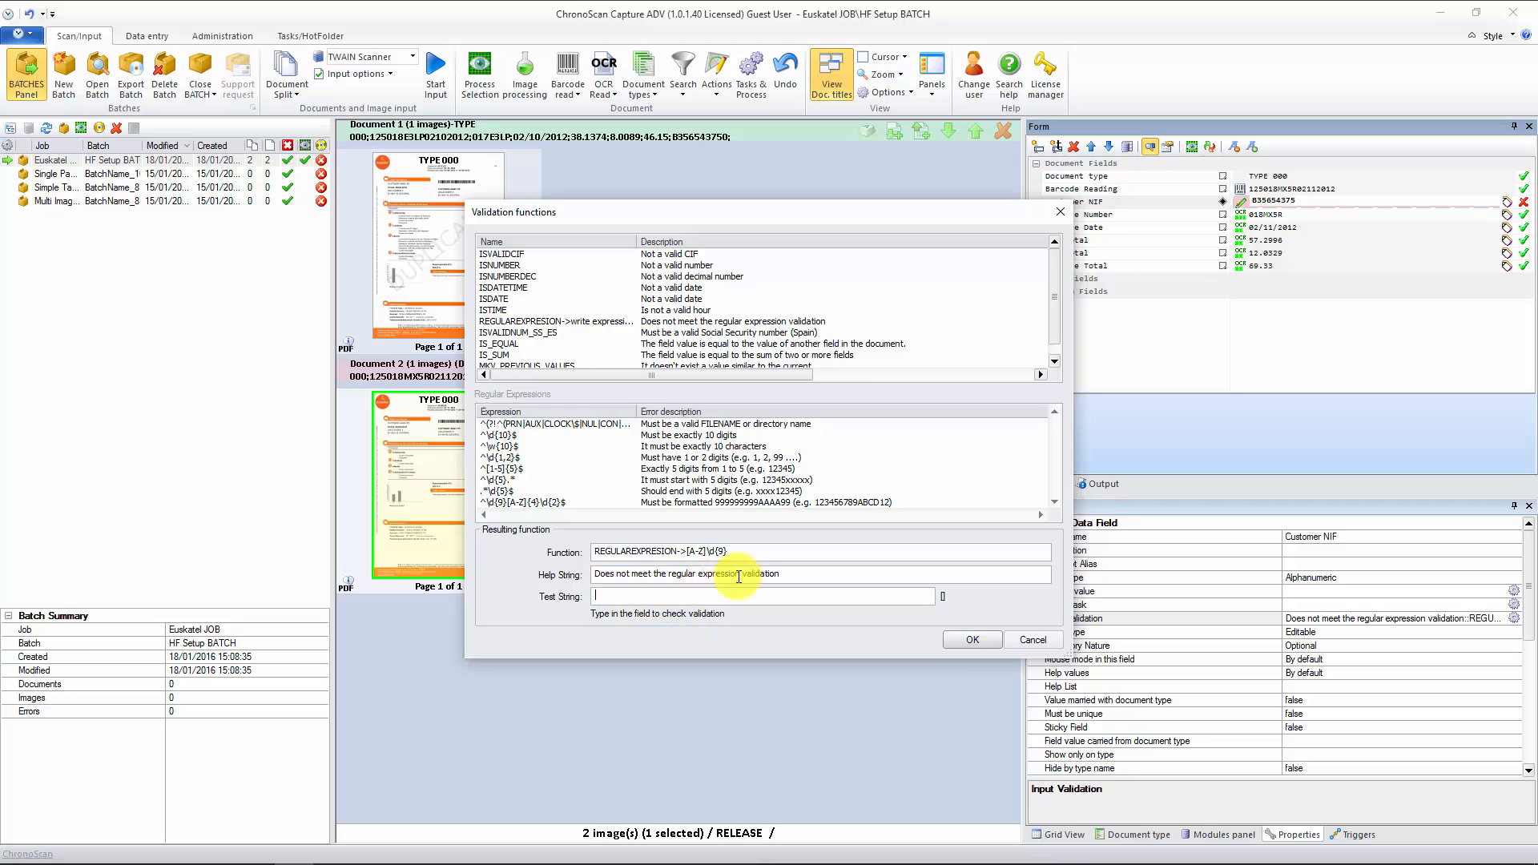
left_click_drag(800, 573, 533, 570)
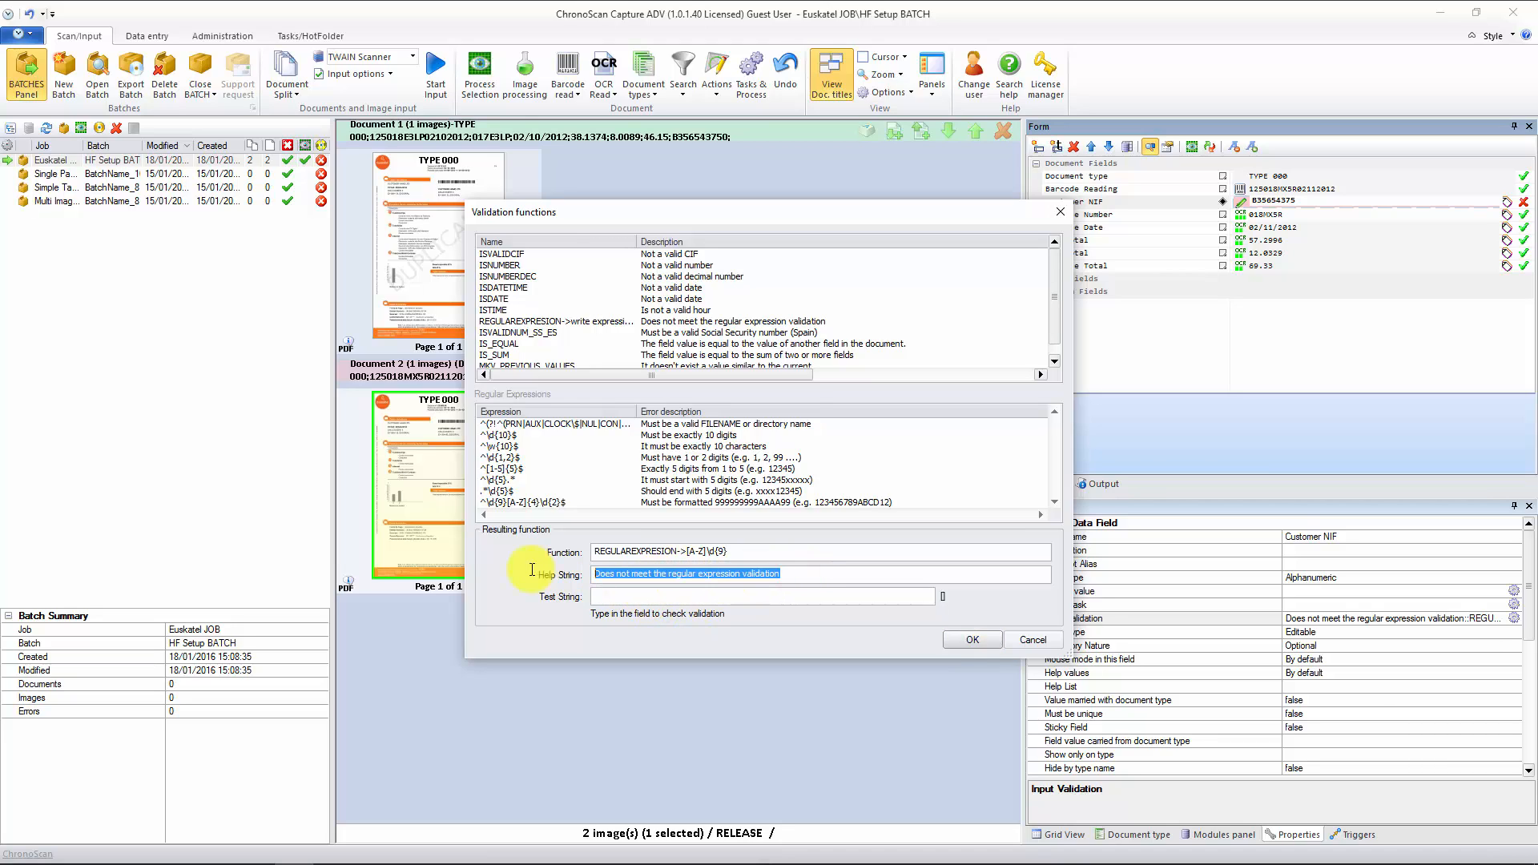
type("Is")
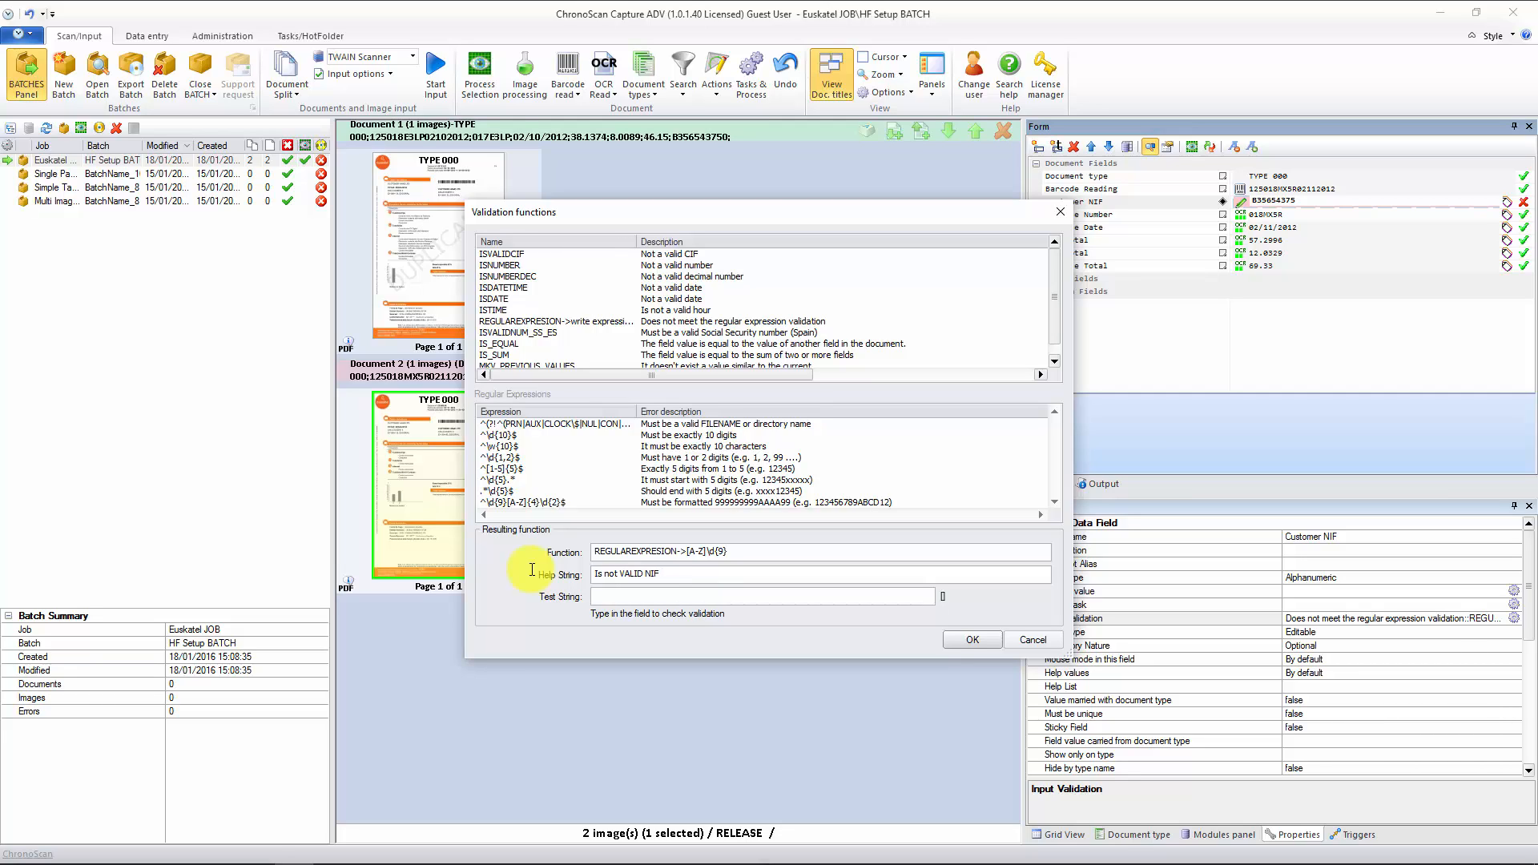
type("not VALID NIF Number")
left_click(969, 646)
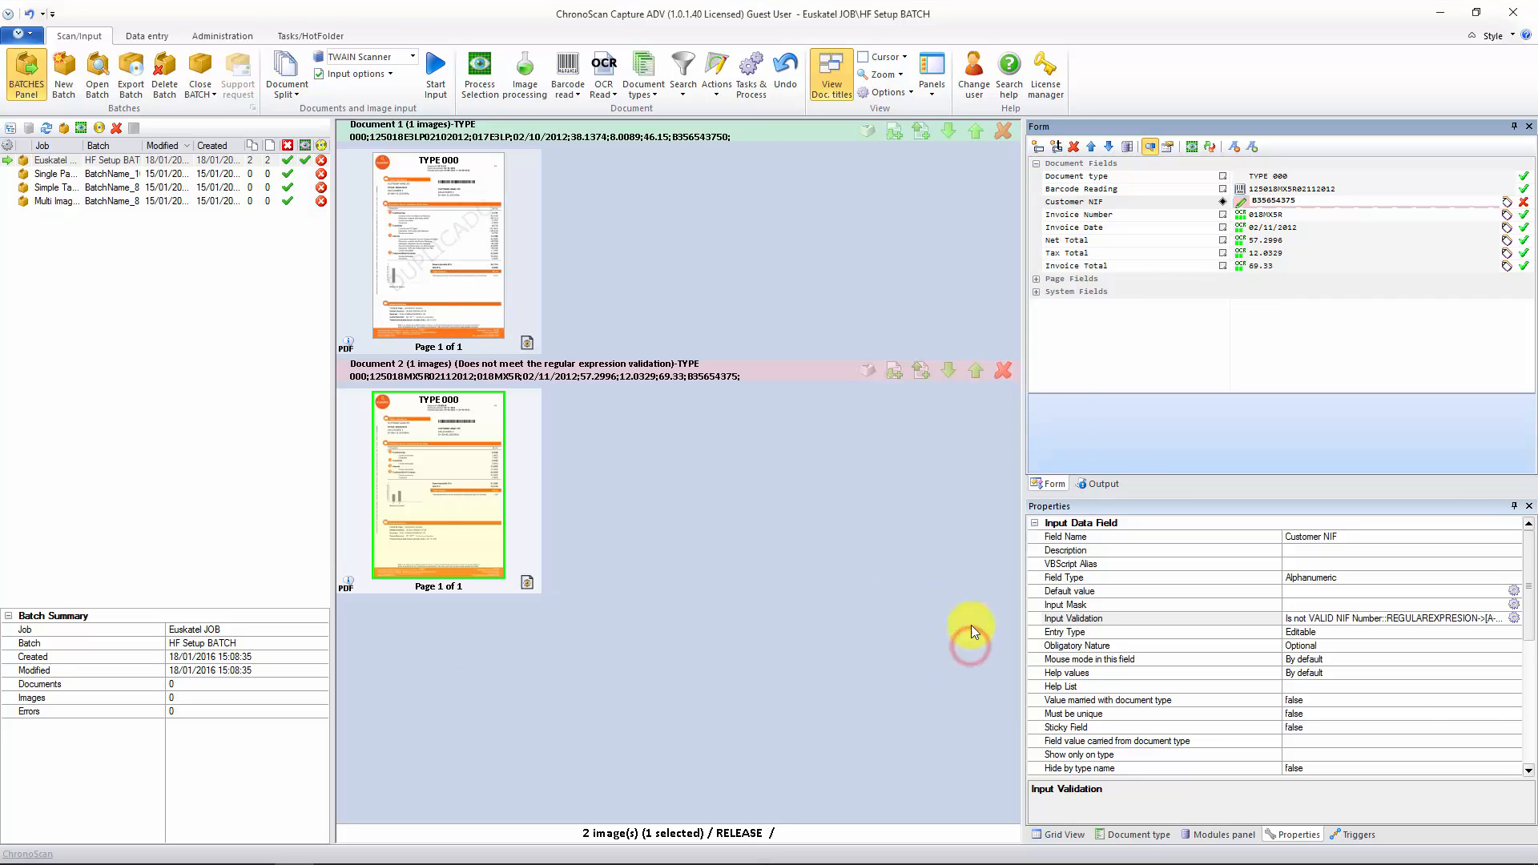
left_click(1304, 204)
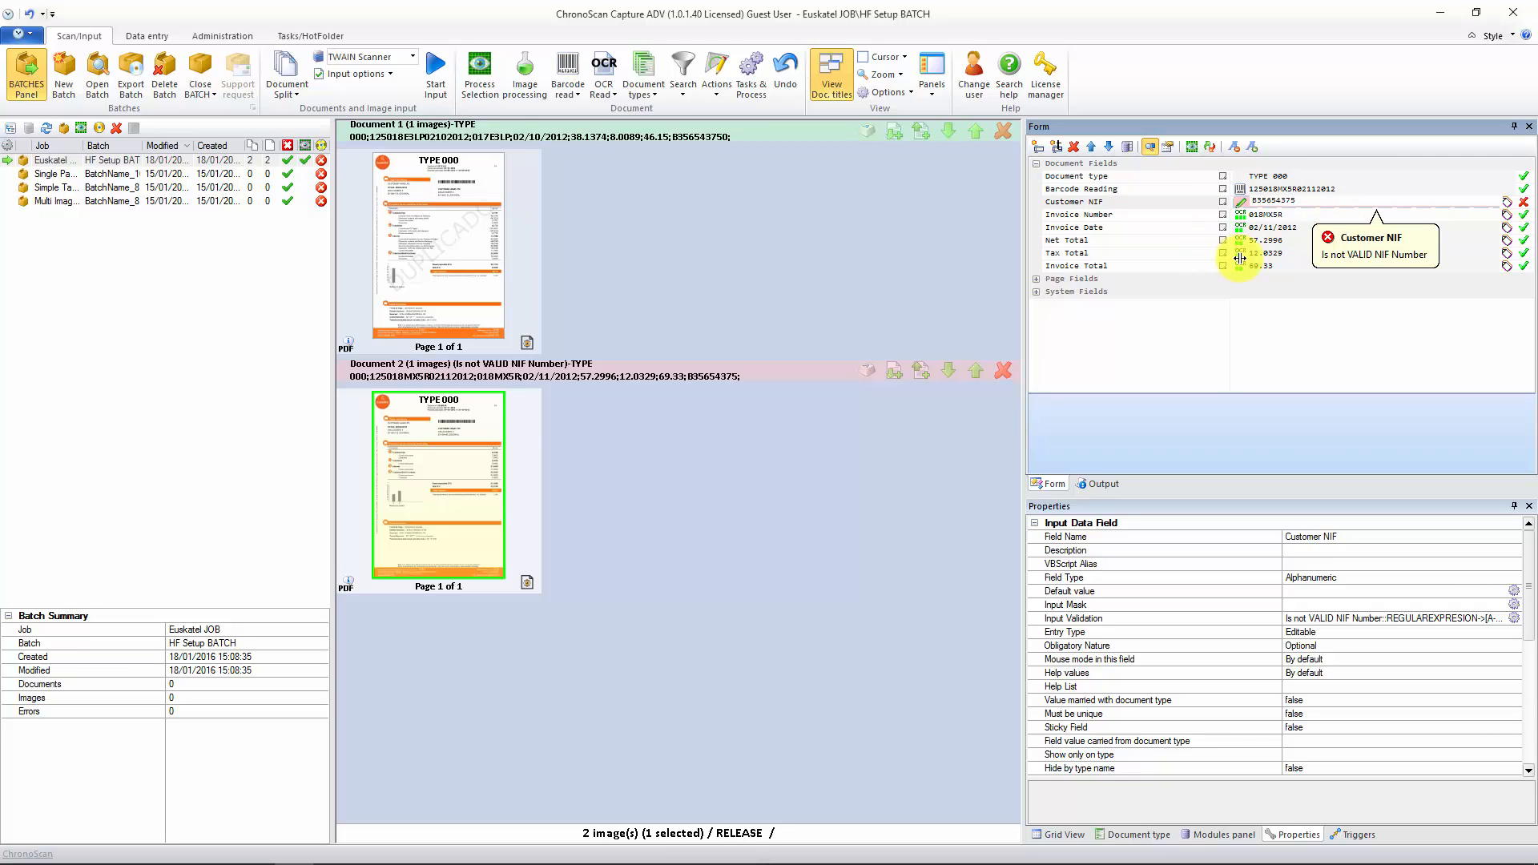
- Reset the second invoice to defaults, reprocess it with the current process settings, and check both invoices' fields
left_click(425, 243)
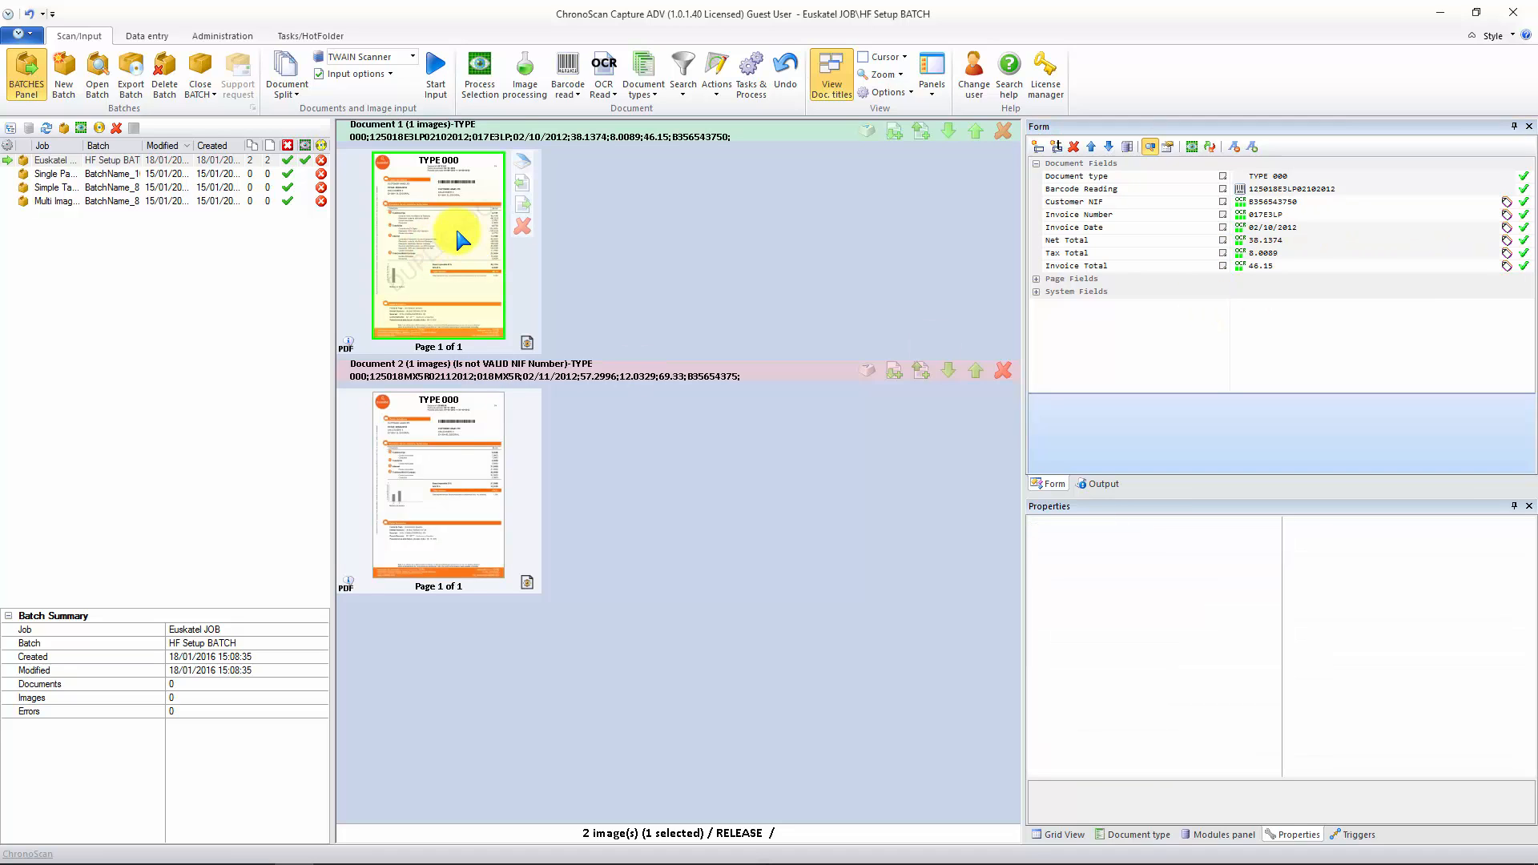
left_click(433, 459)
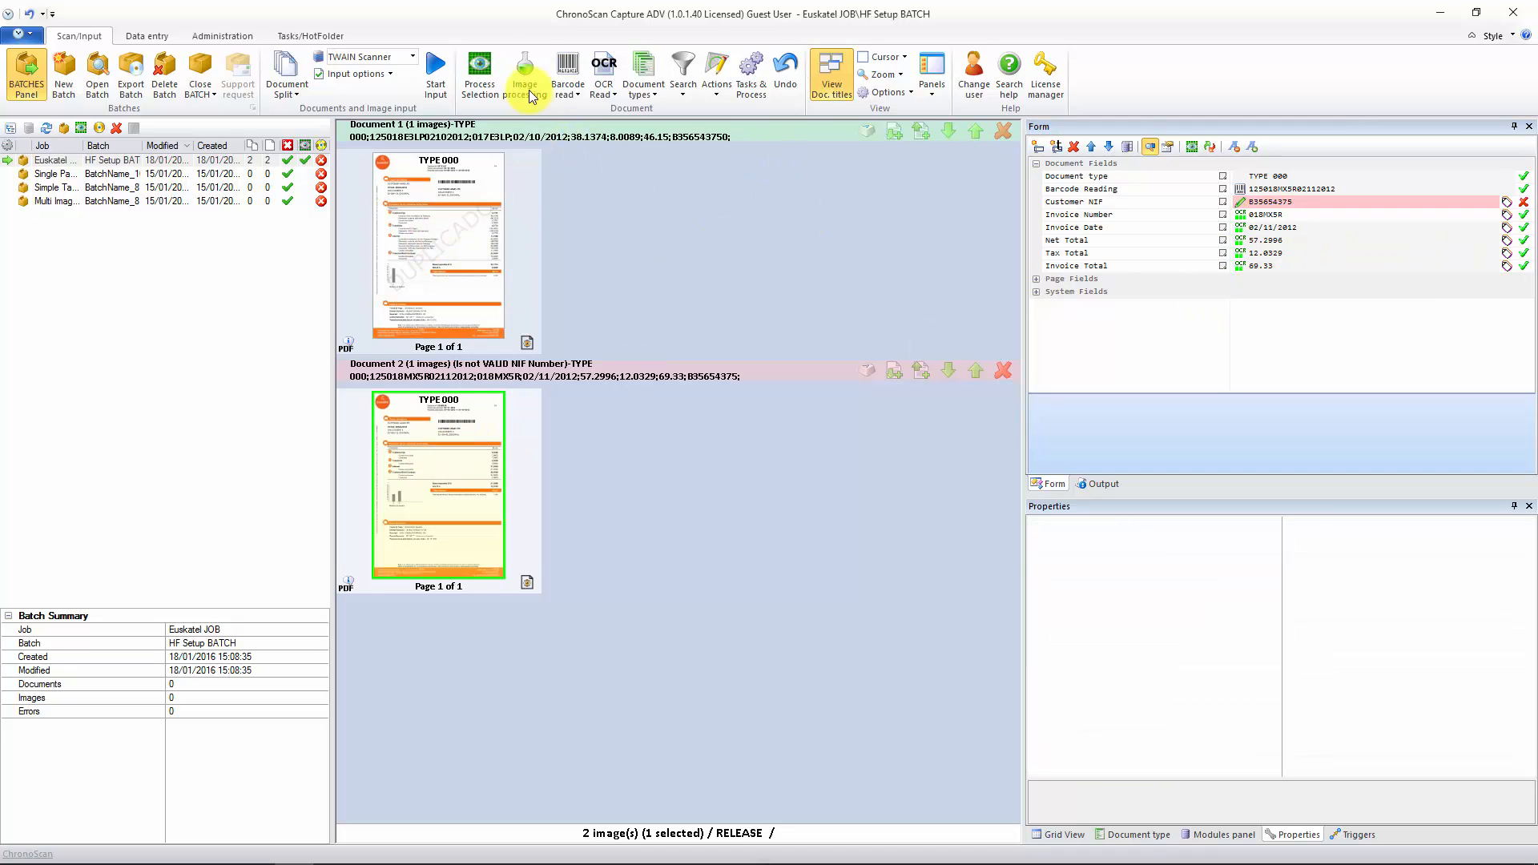
left_click(491, 73)
left_click(899, 535)
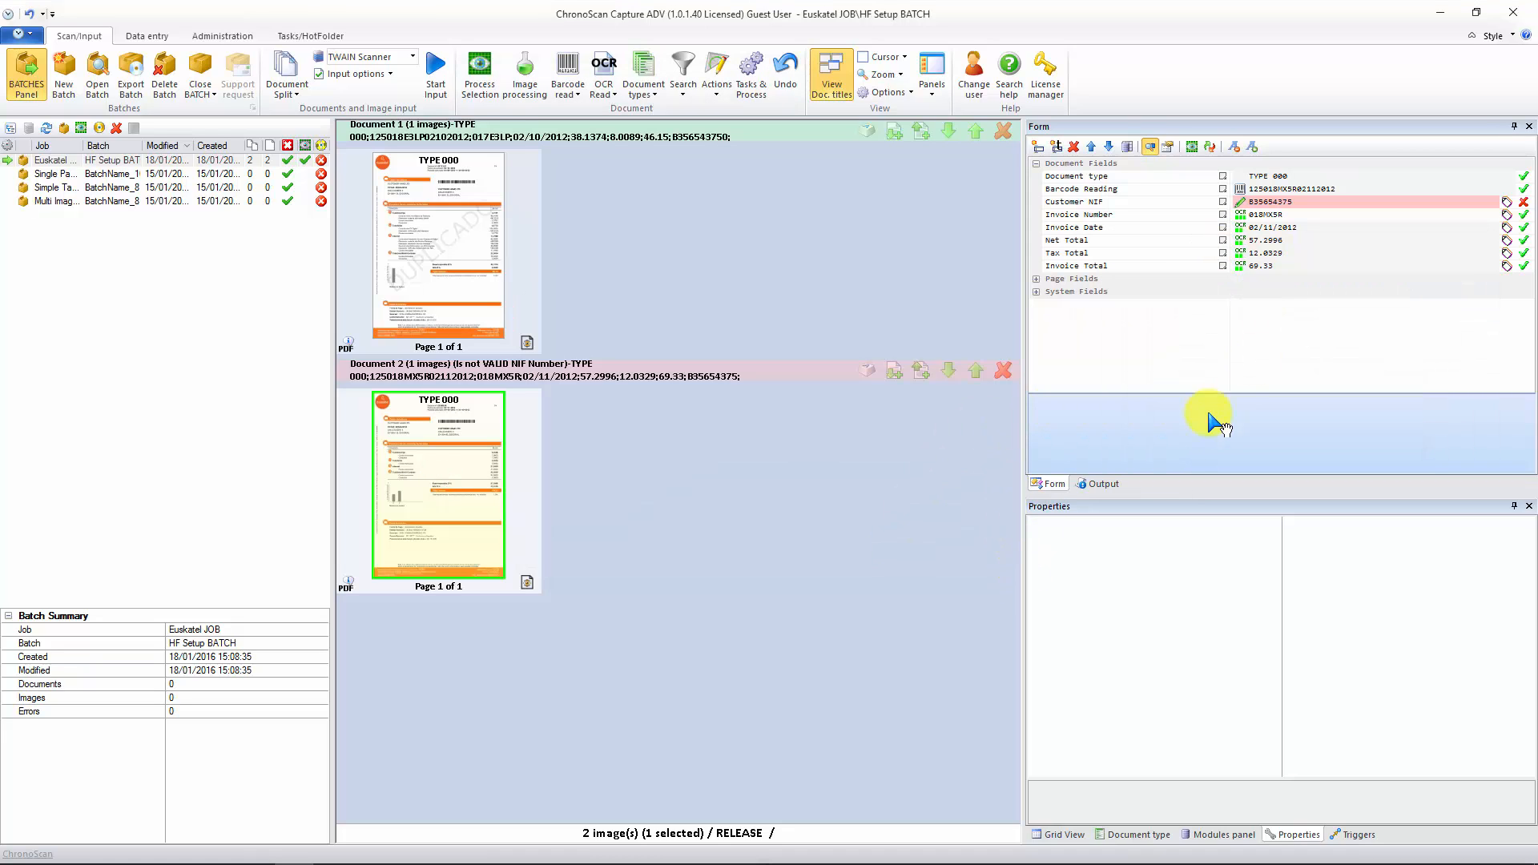
left_click(1210, 147)
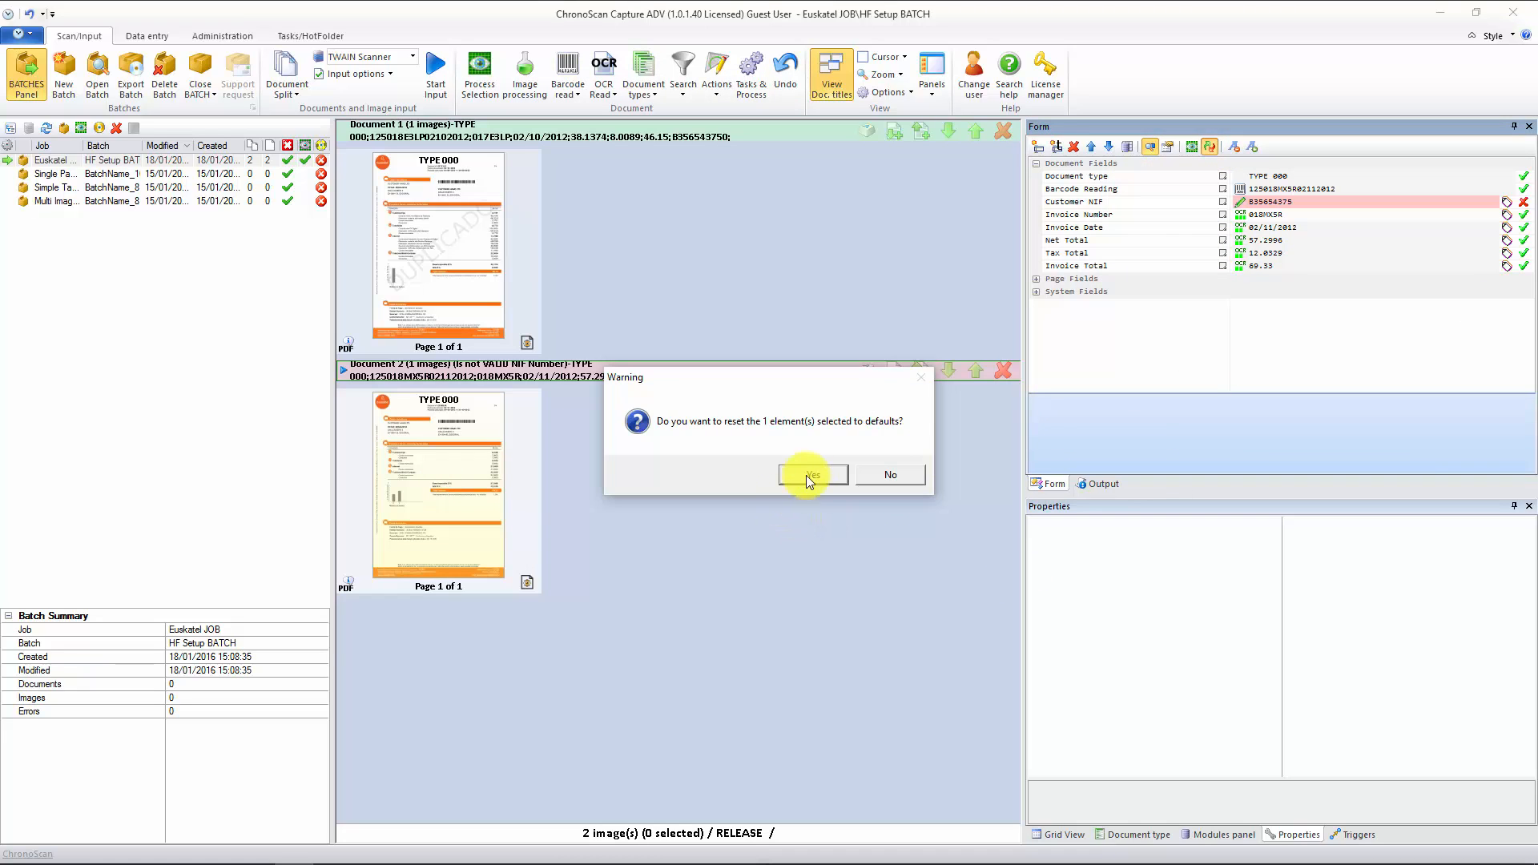
left_click(789, 481)
left_click(1193, 147)
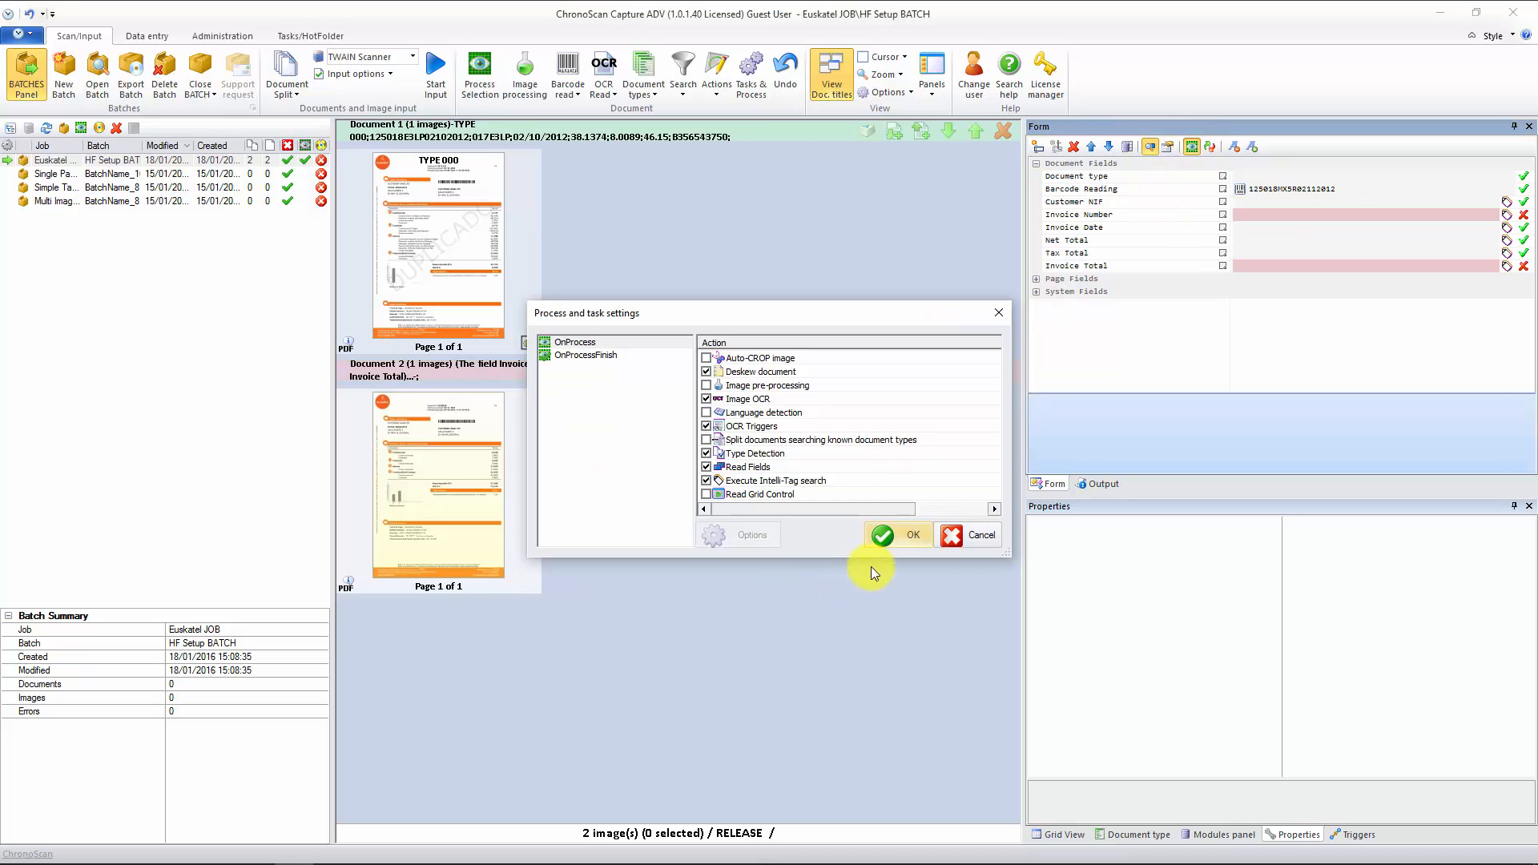
left_click(882, 542)
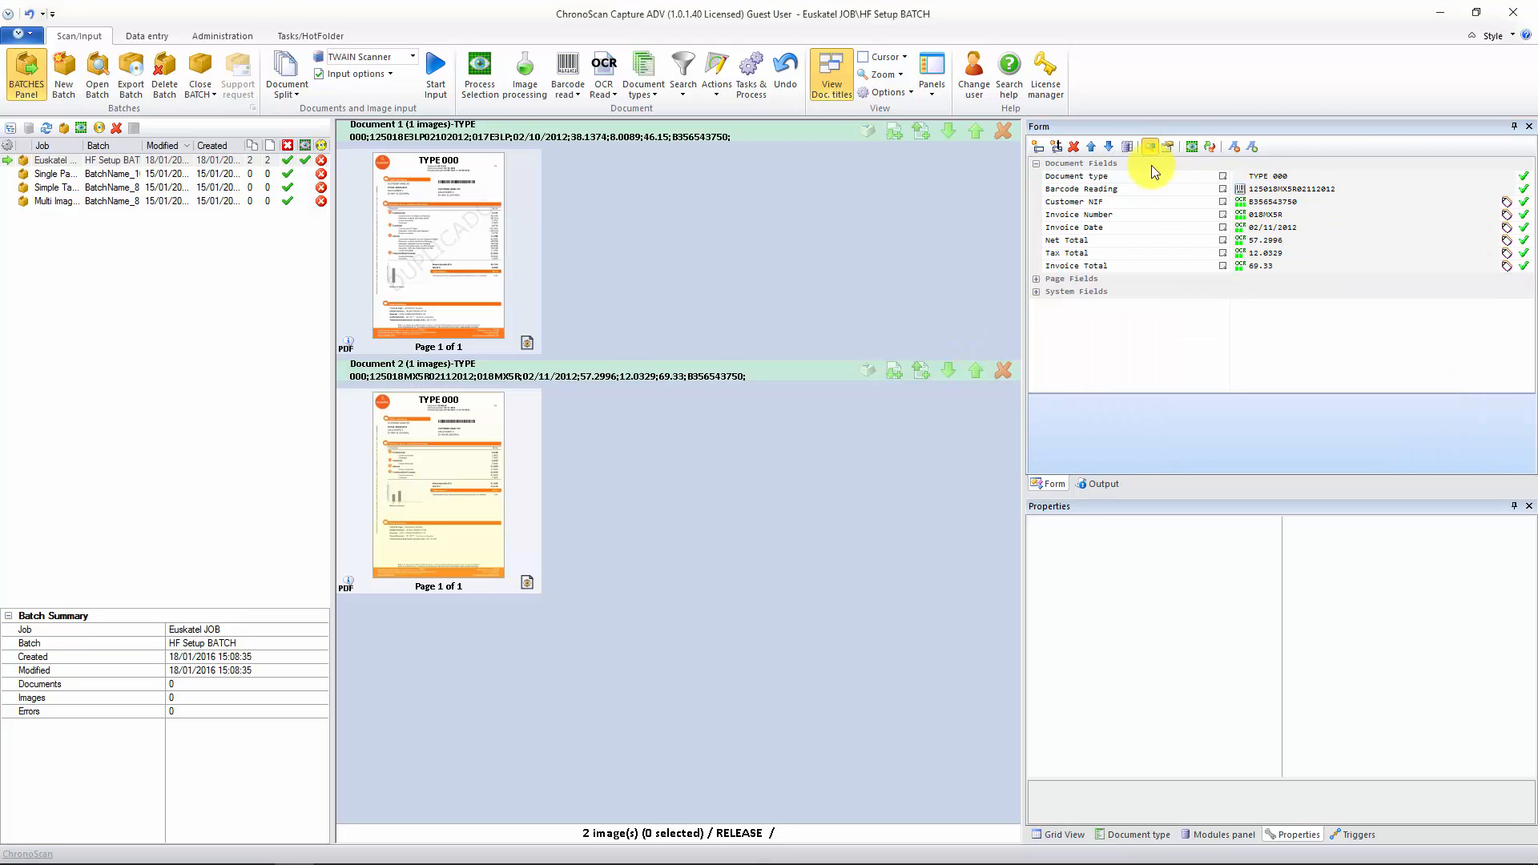
left_click(441, 241)
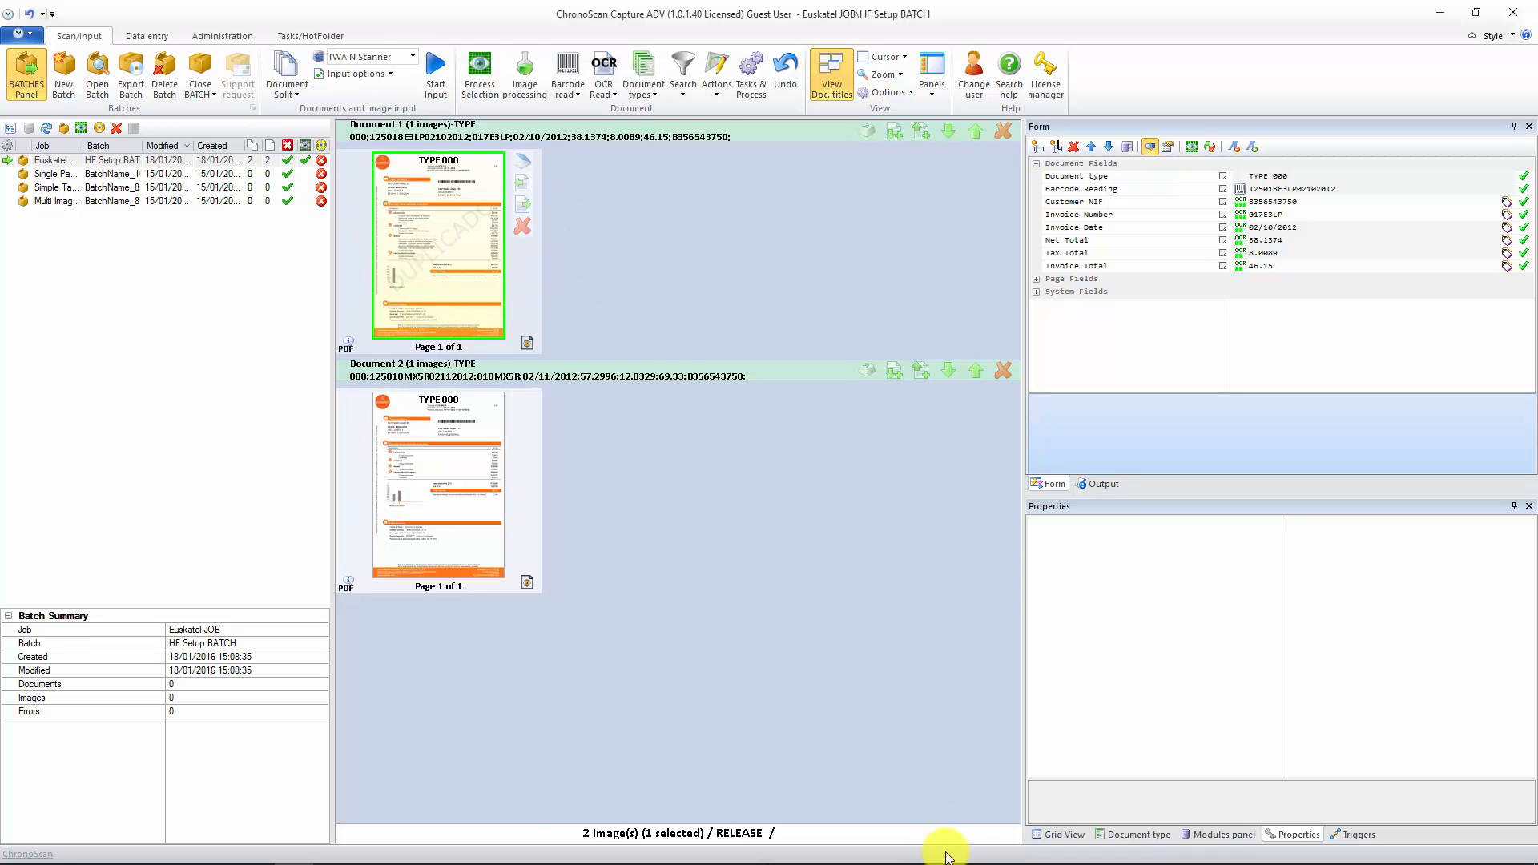
left_click(477, 440)
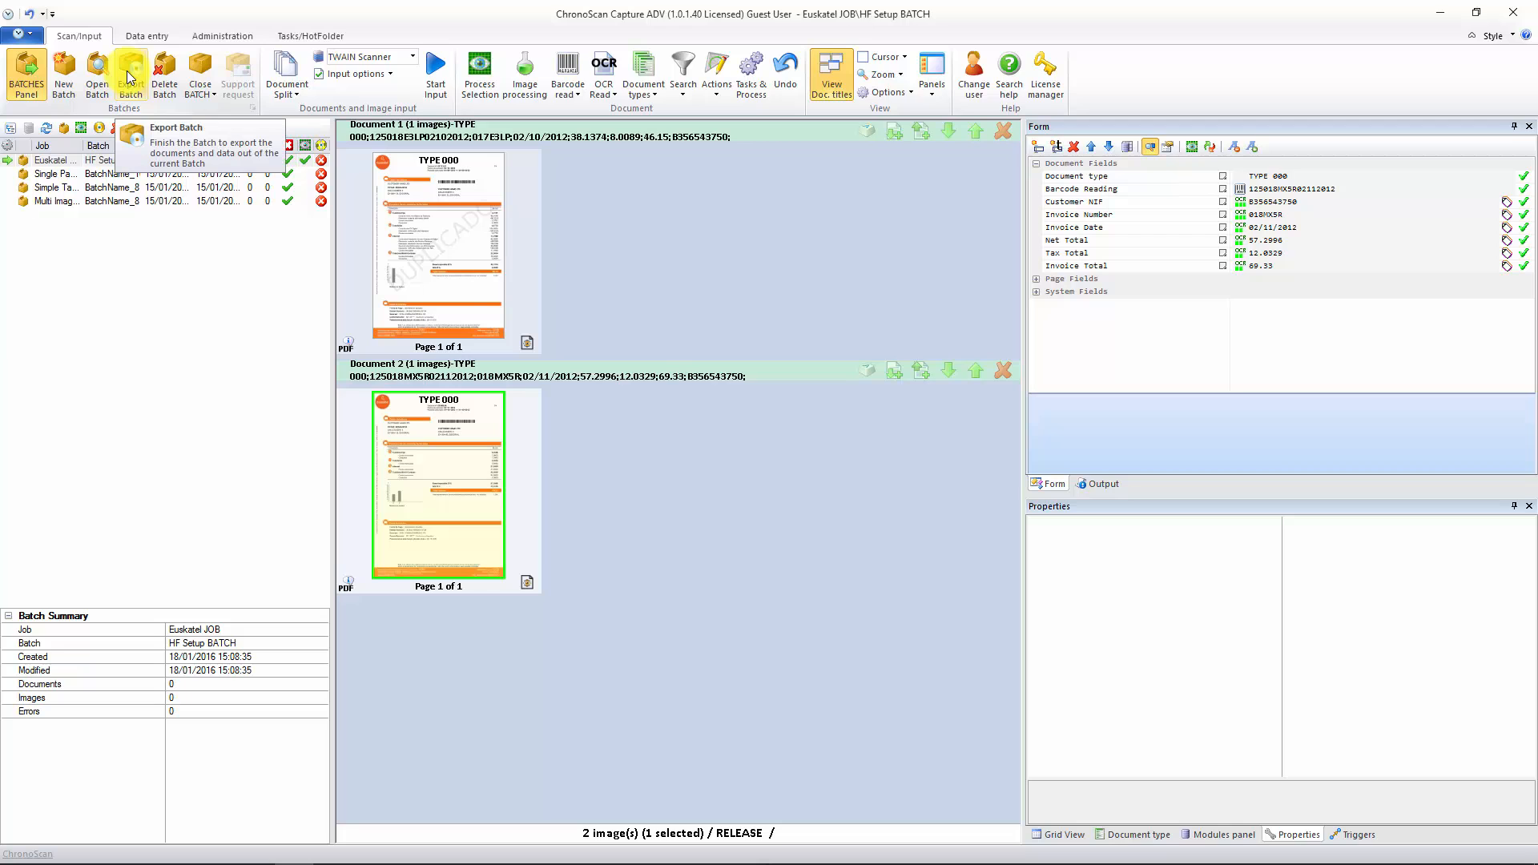
left_click(310, 36)
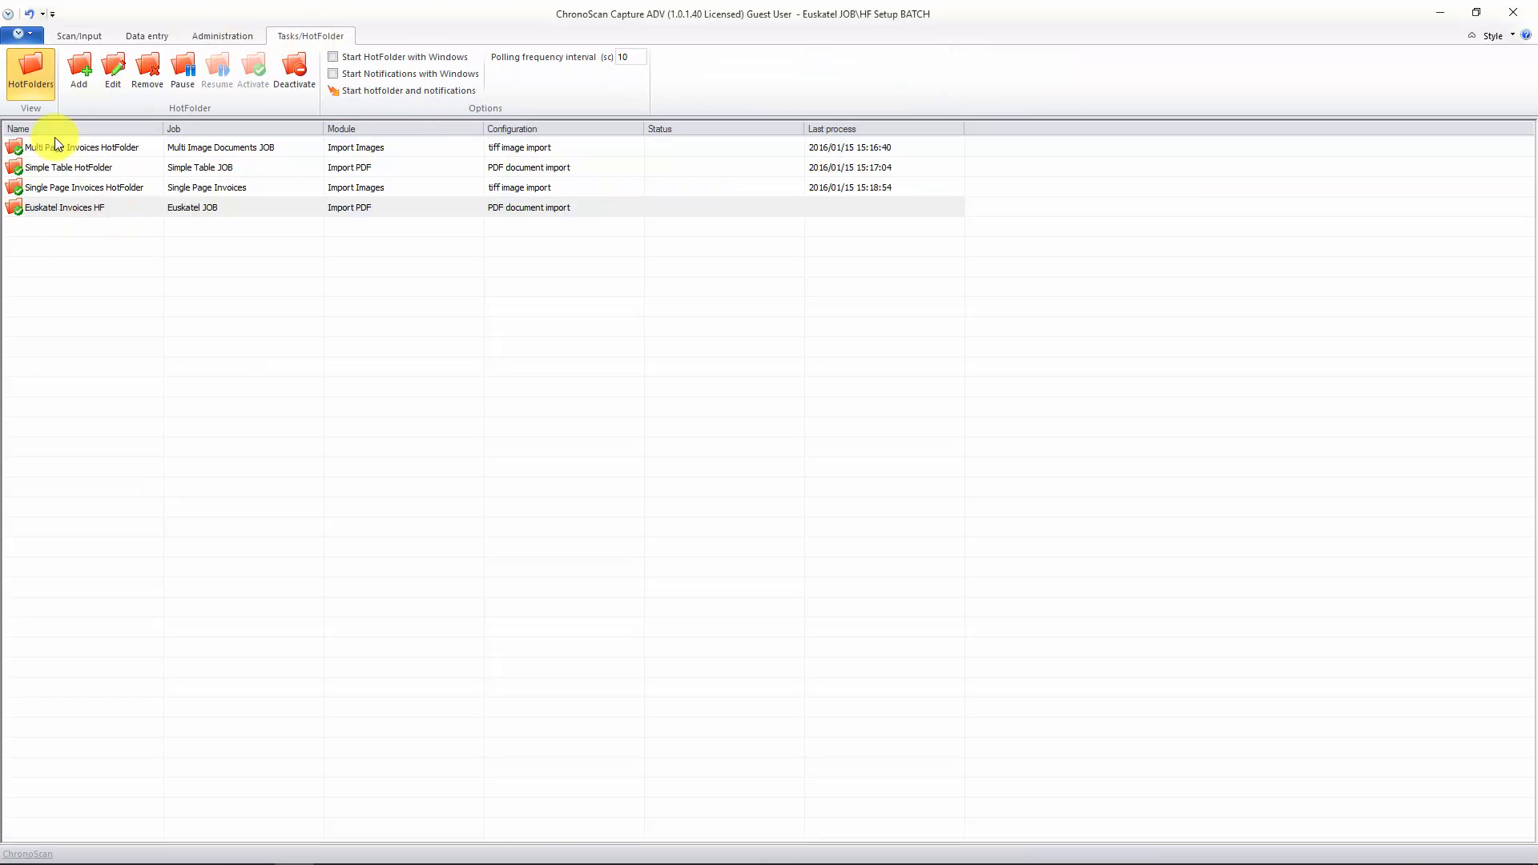
left_click(69, 207)
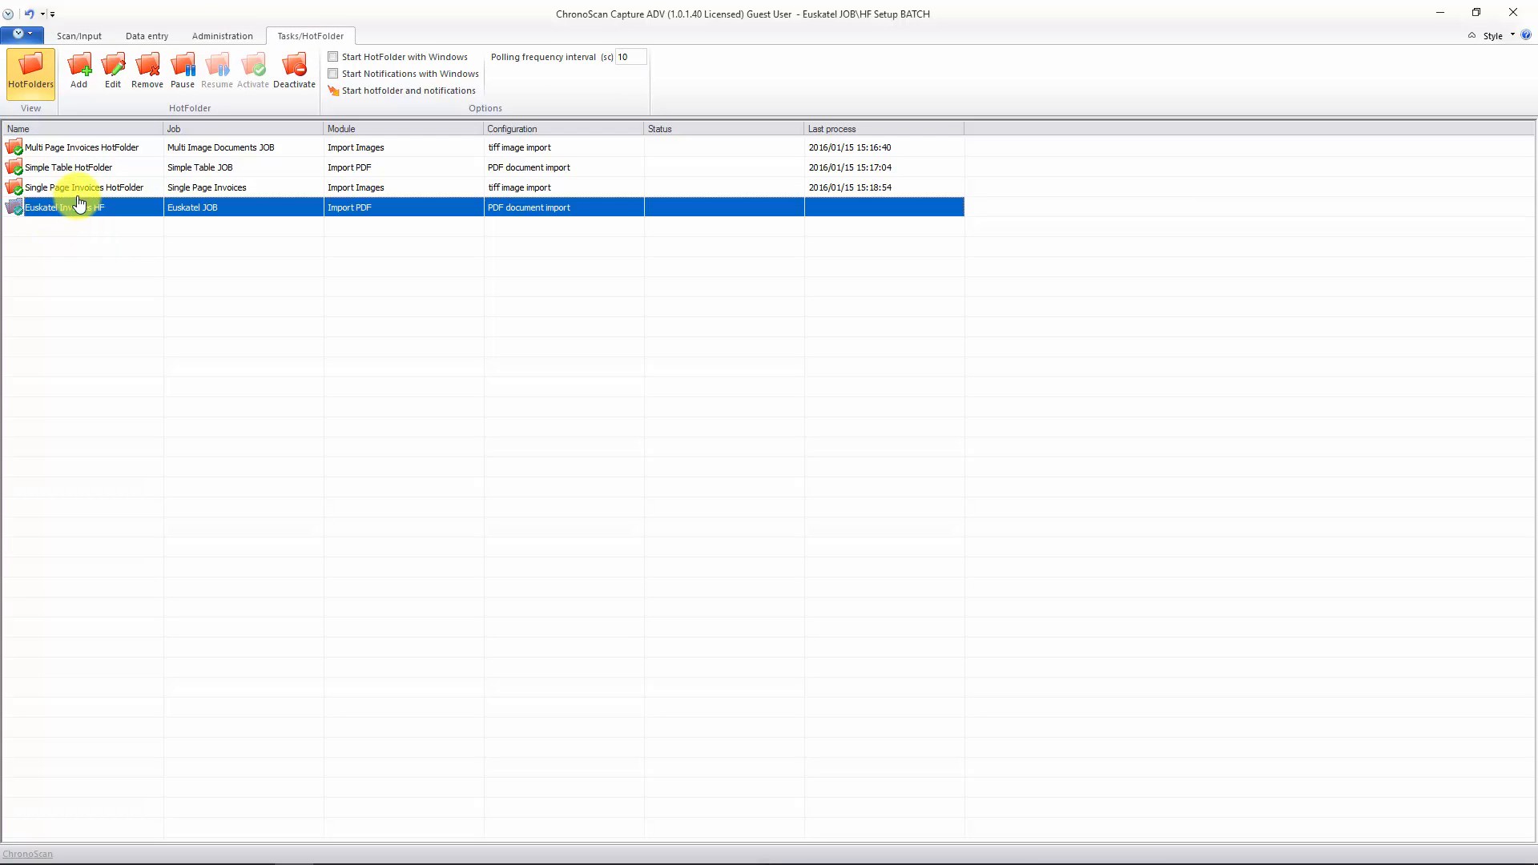
left_click(79, 35)
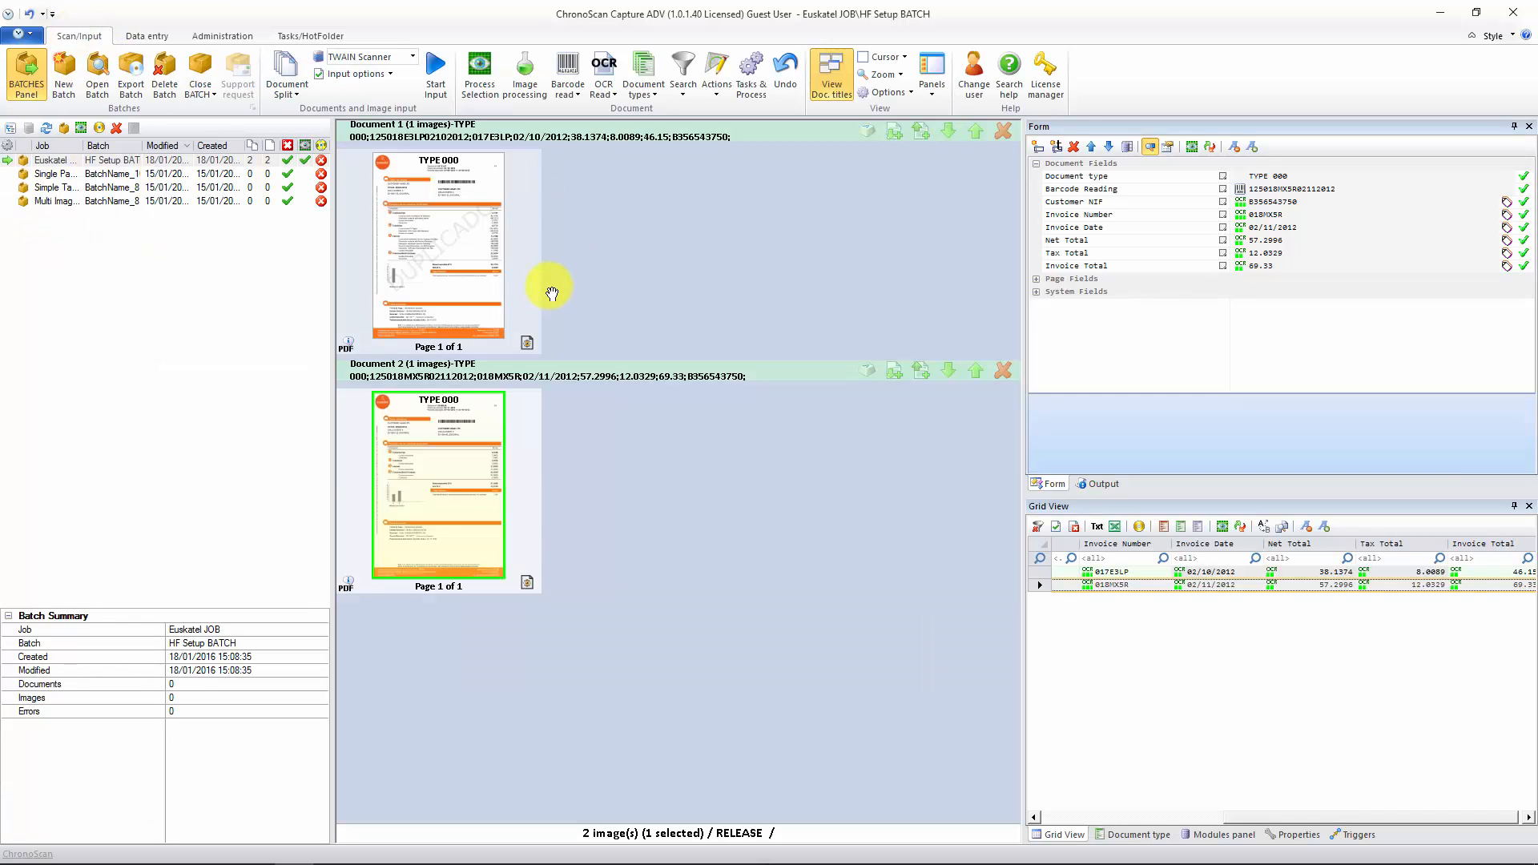
left_click(223, 36)
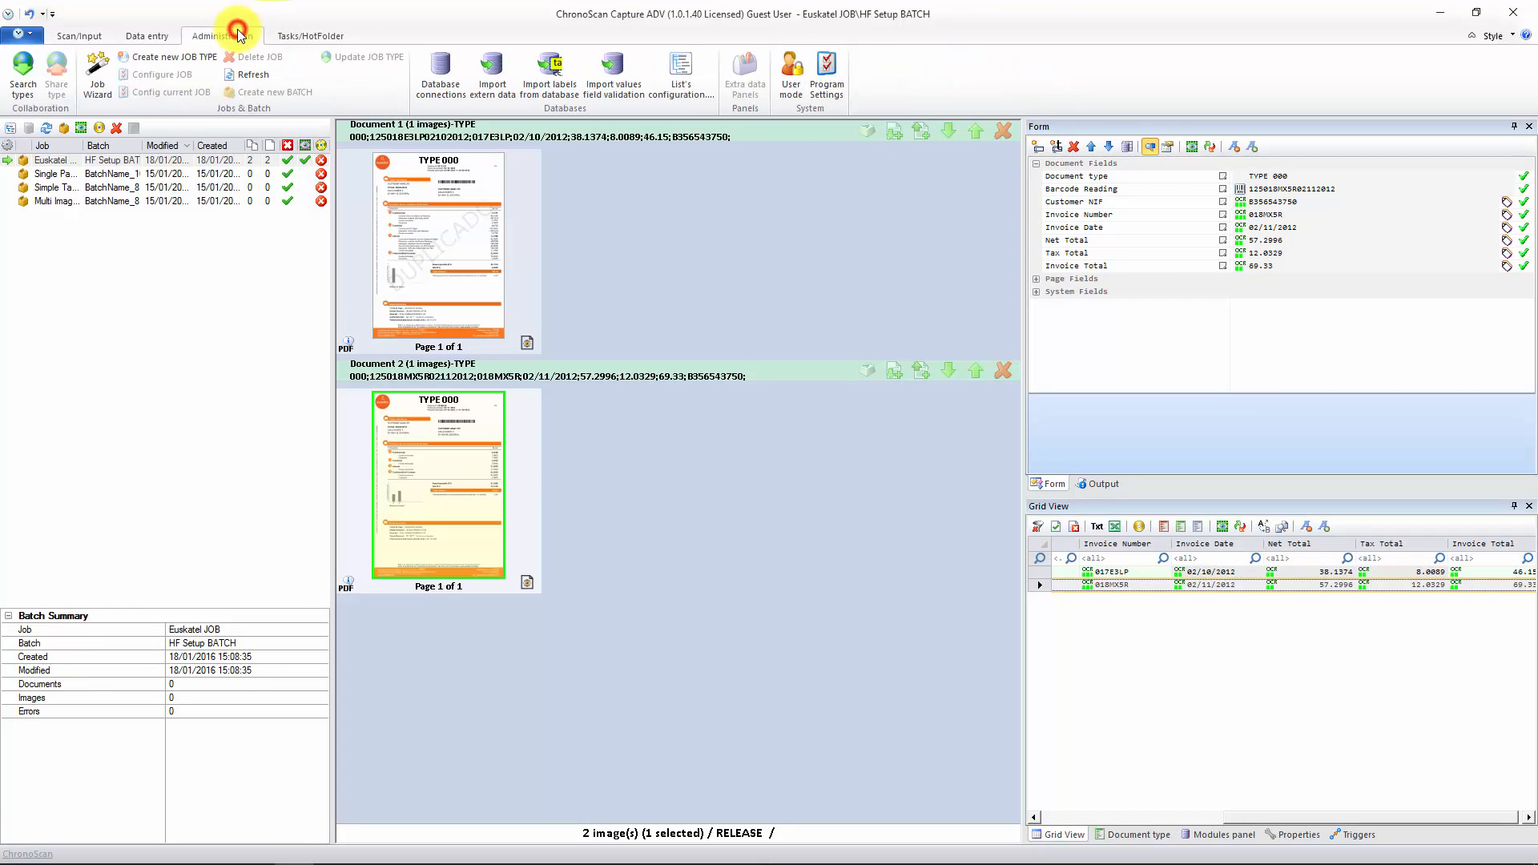
- Turn off Active configuration for the Euskatel Invoices HF HotFolder and save it
left_click(292, 37)
left_click(54, 210)
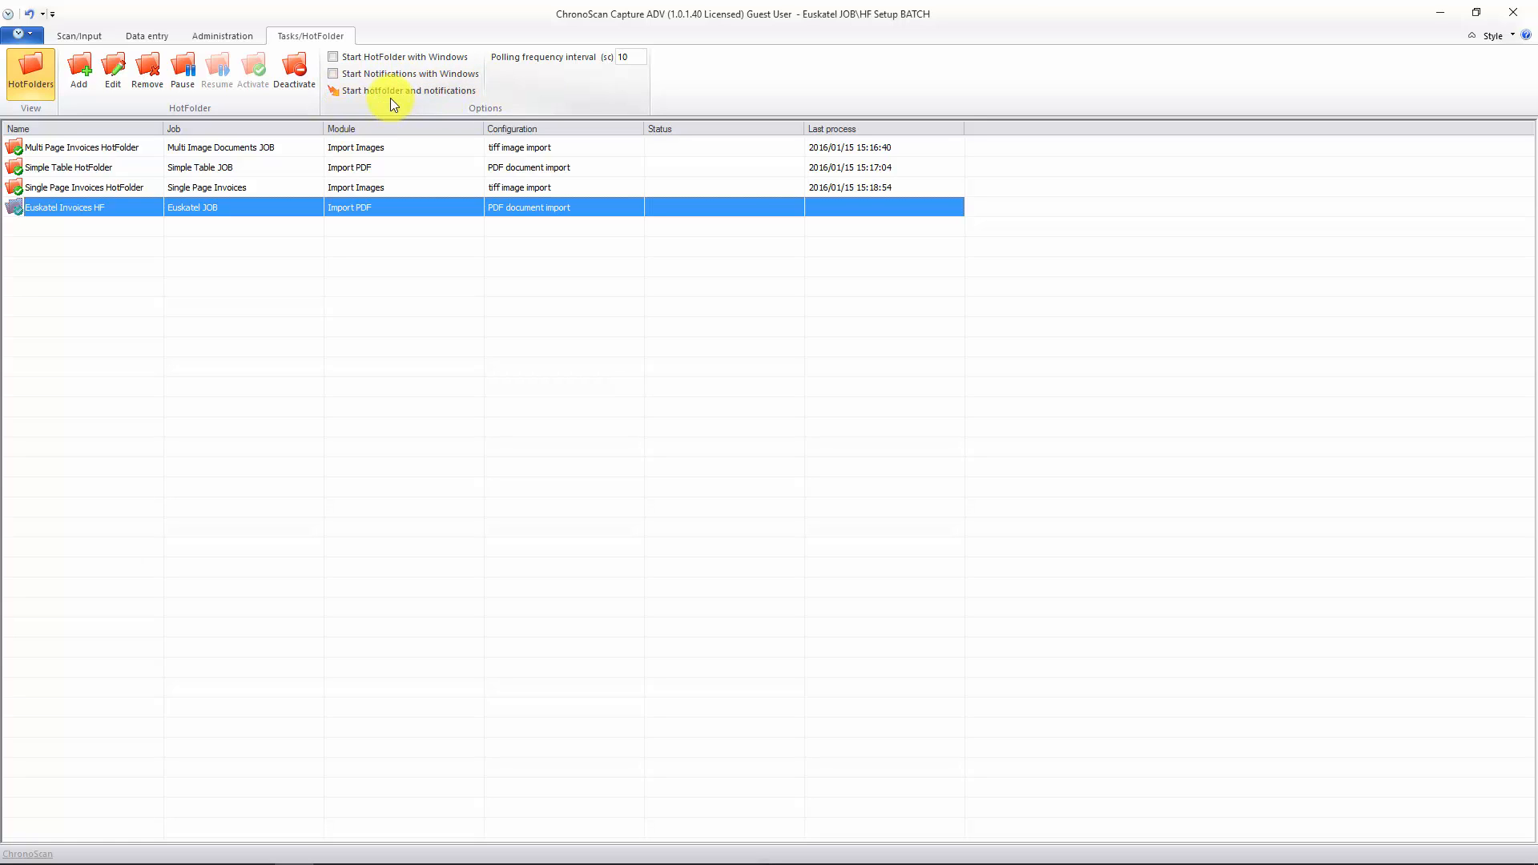
left_click(49, 212)
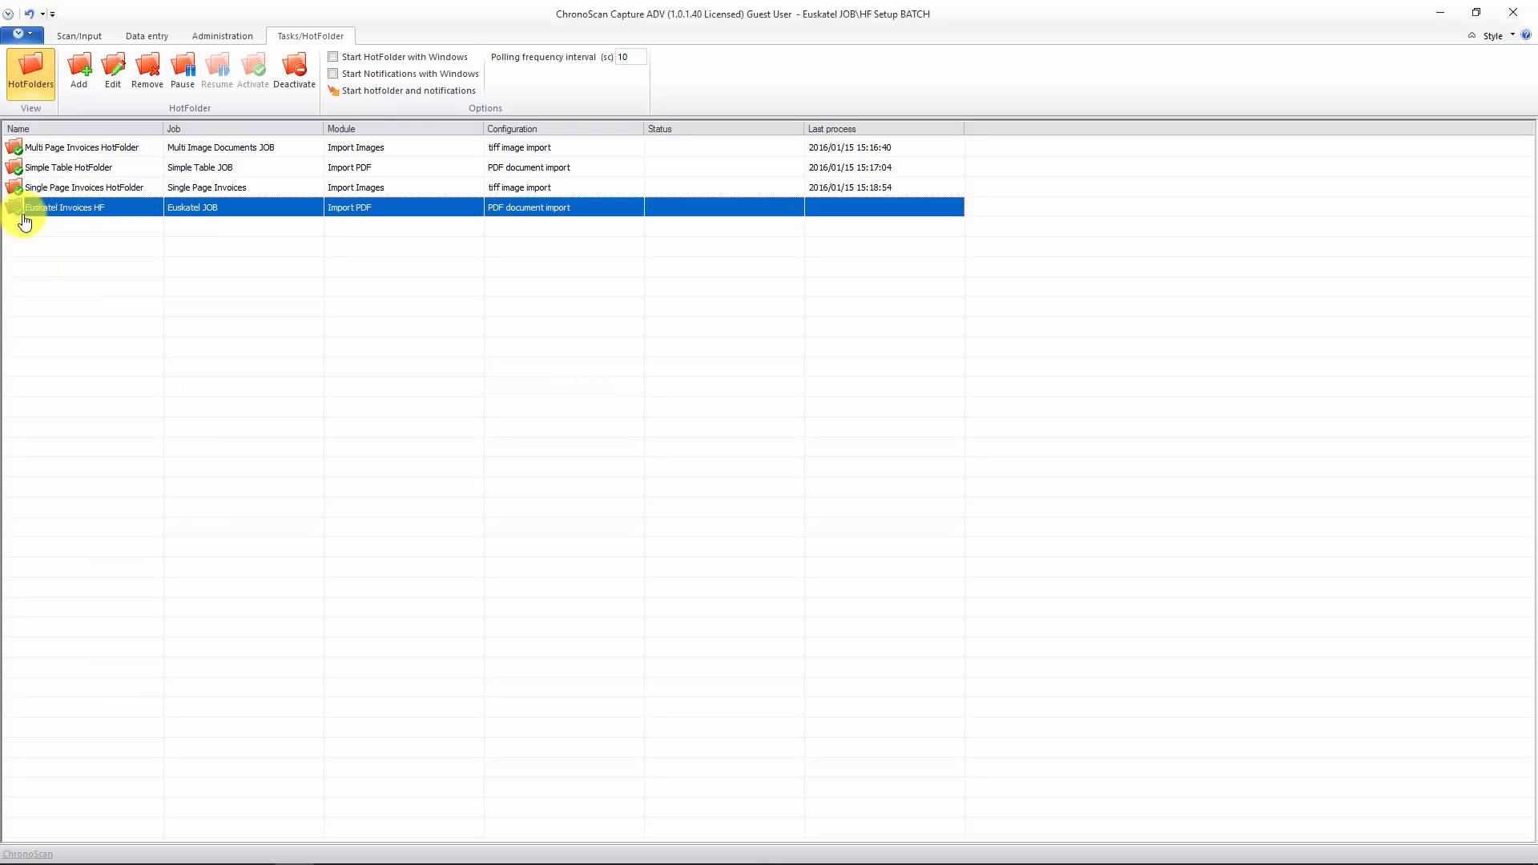
left_click(118, 83)
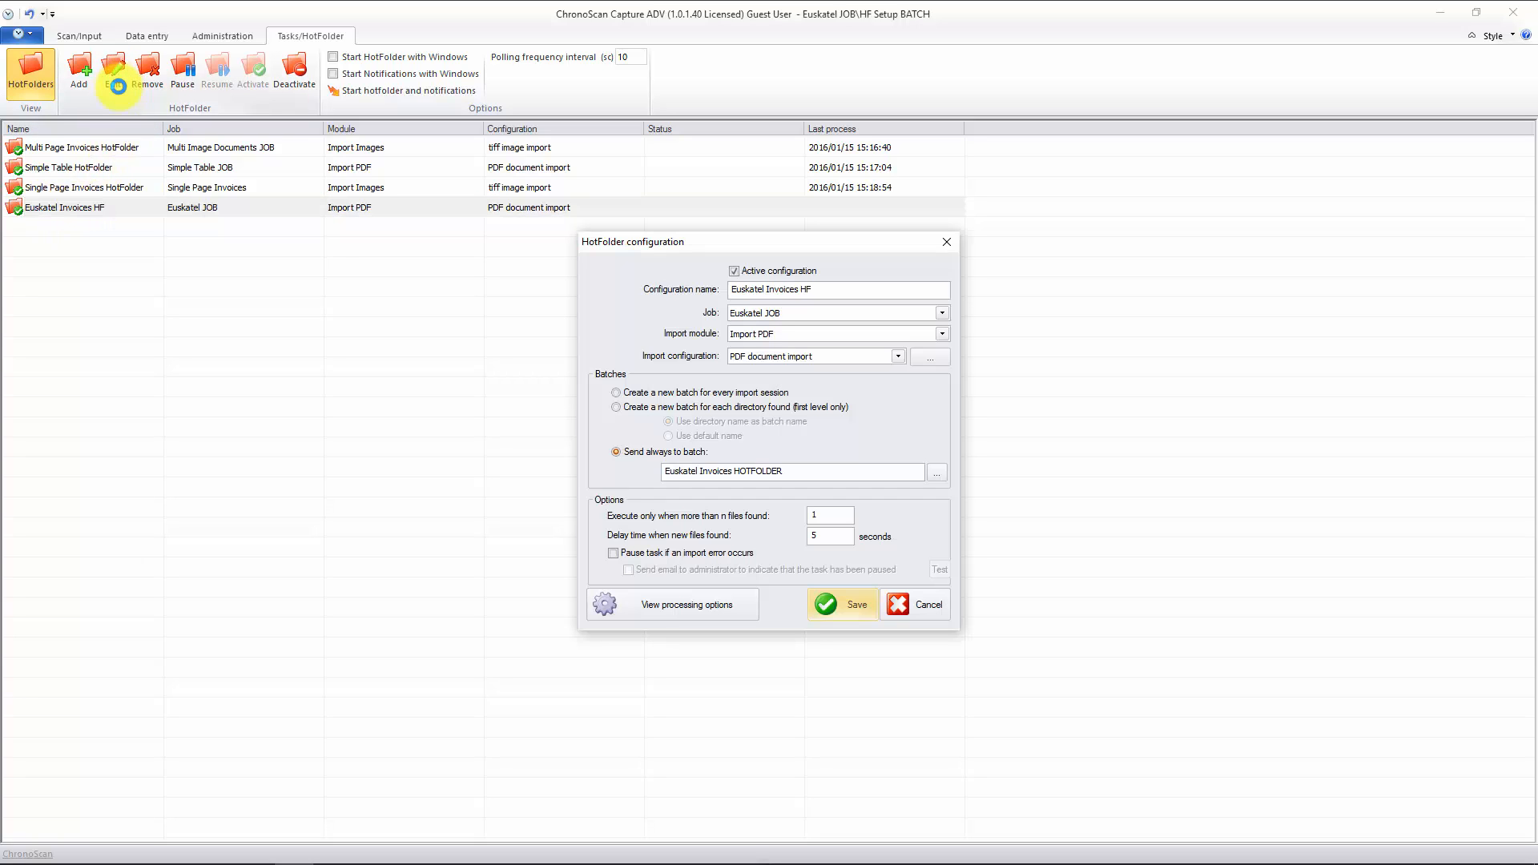
left_click(735, 270)
left_click(829, 604)
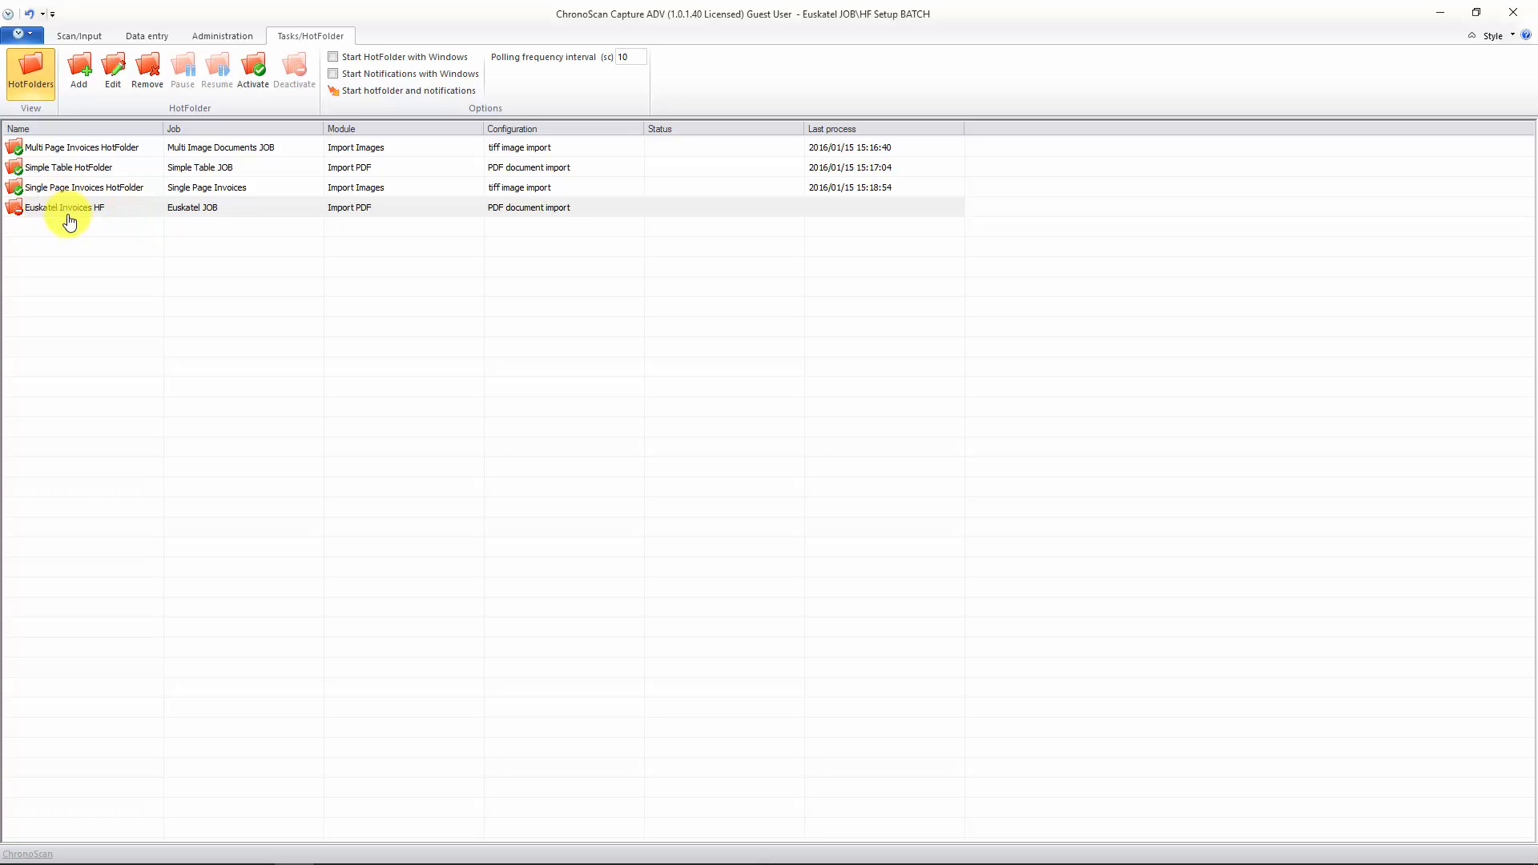
- Remove the ChronoScan PDF Text Conversion module from the export configuration of the Euskatel JOB's HF Setup BATCH
left_click(70, 32)
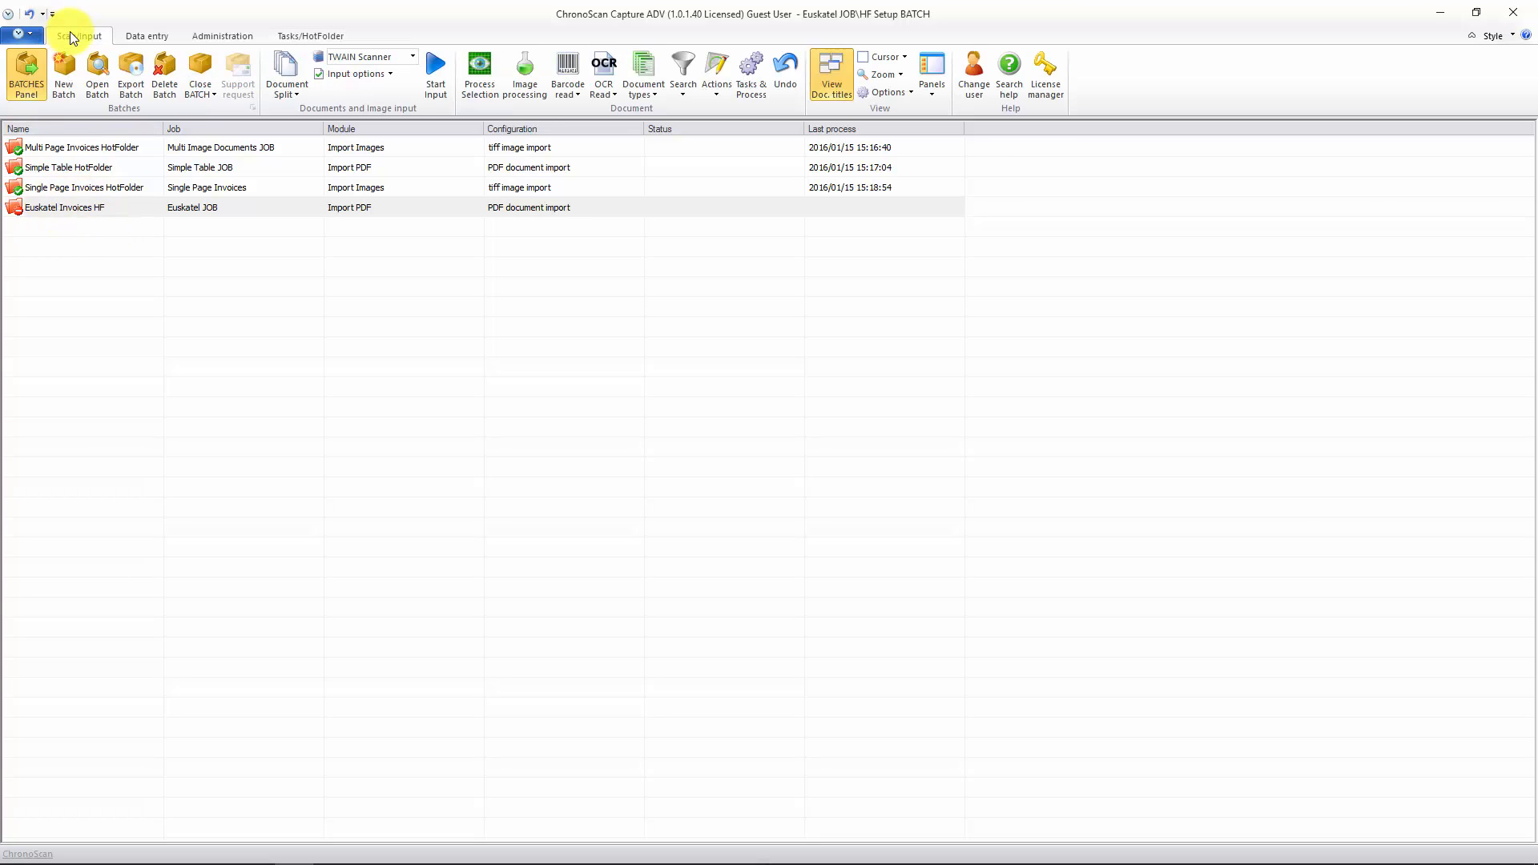
left_click(37, 161)
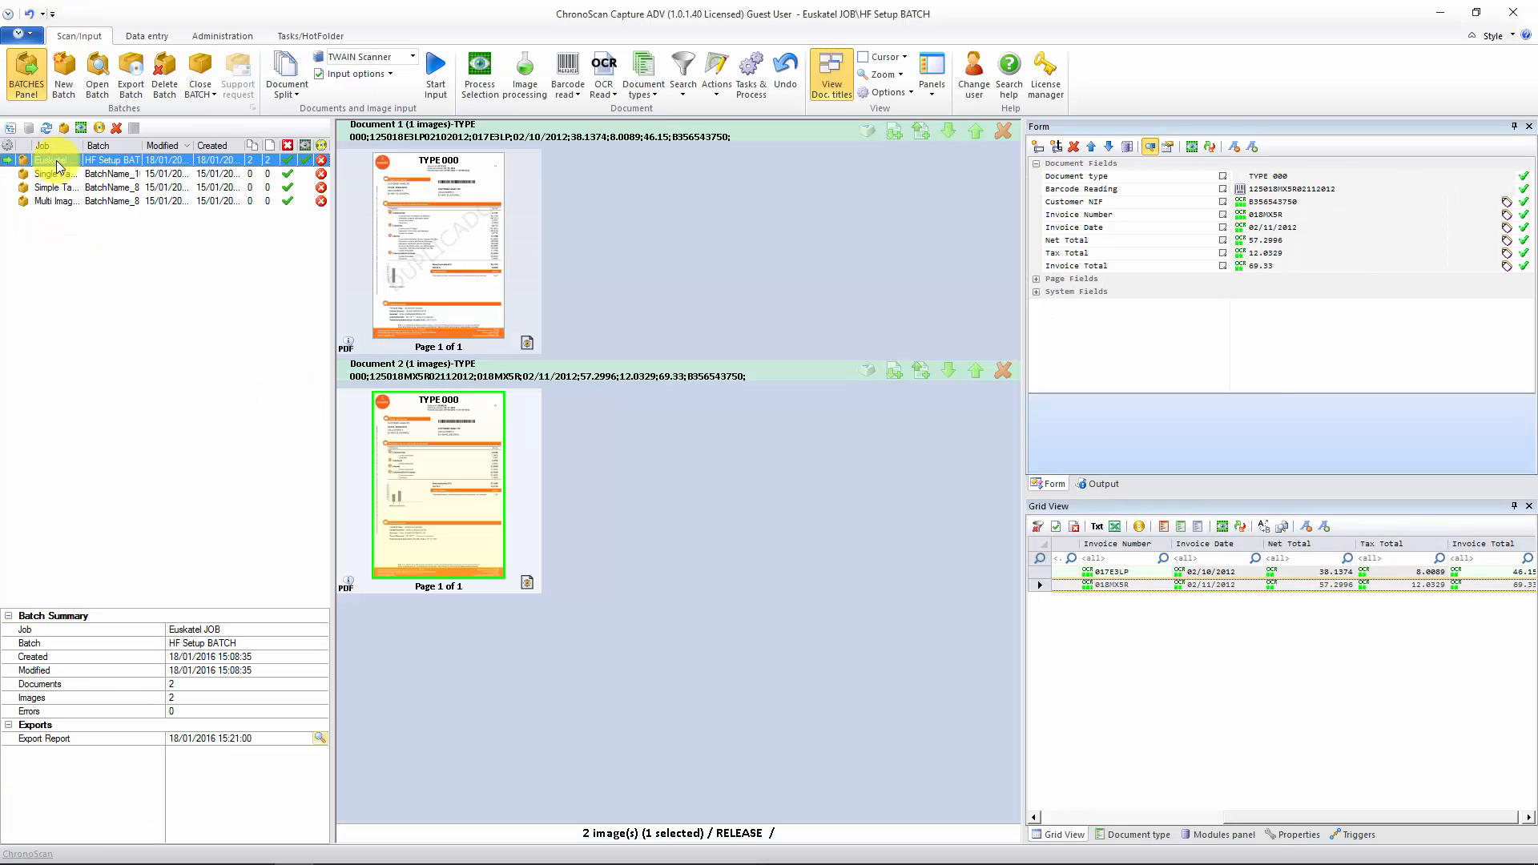
left_click(53, 162)
left_click(130, 78)
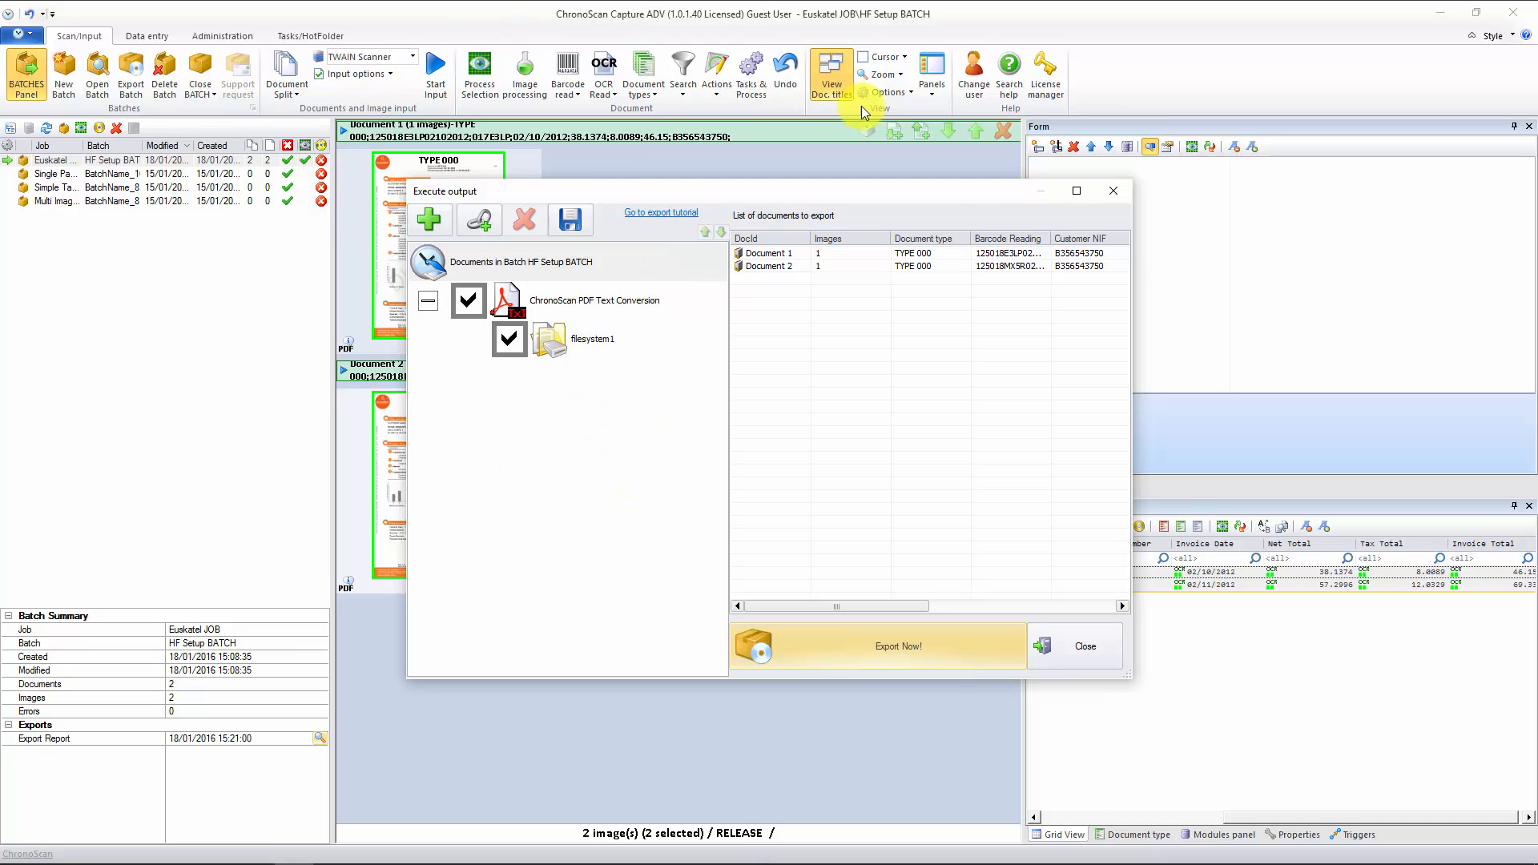
left_click(545, 313)
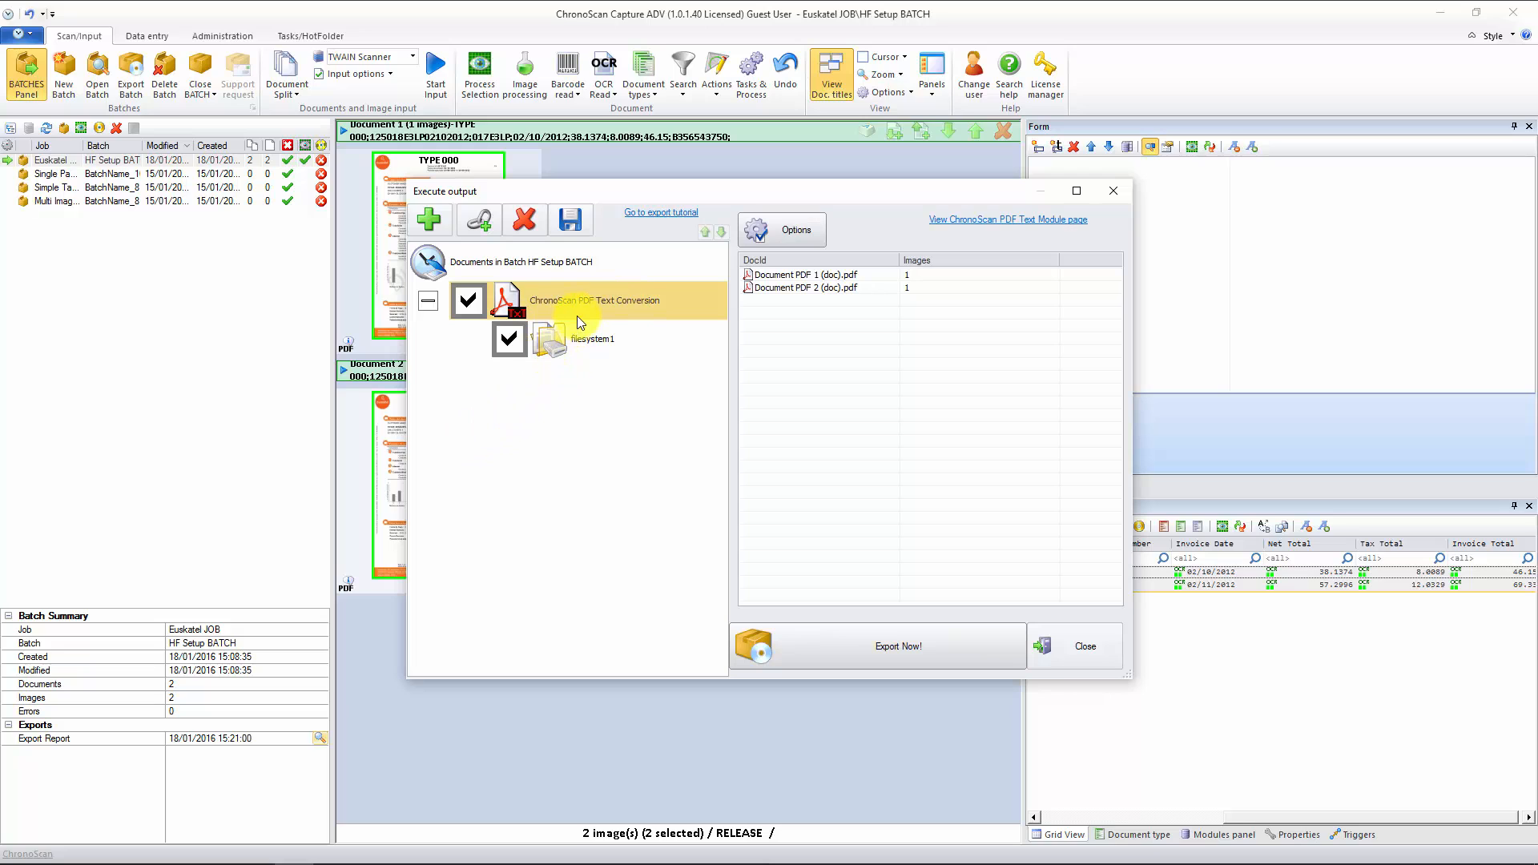
left_click(524, 221)
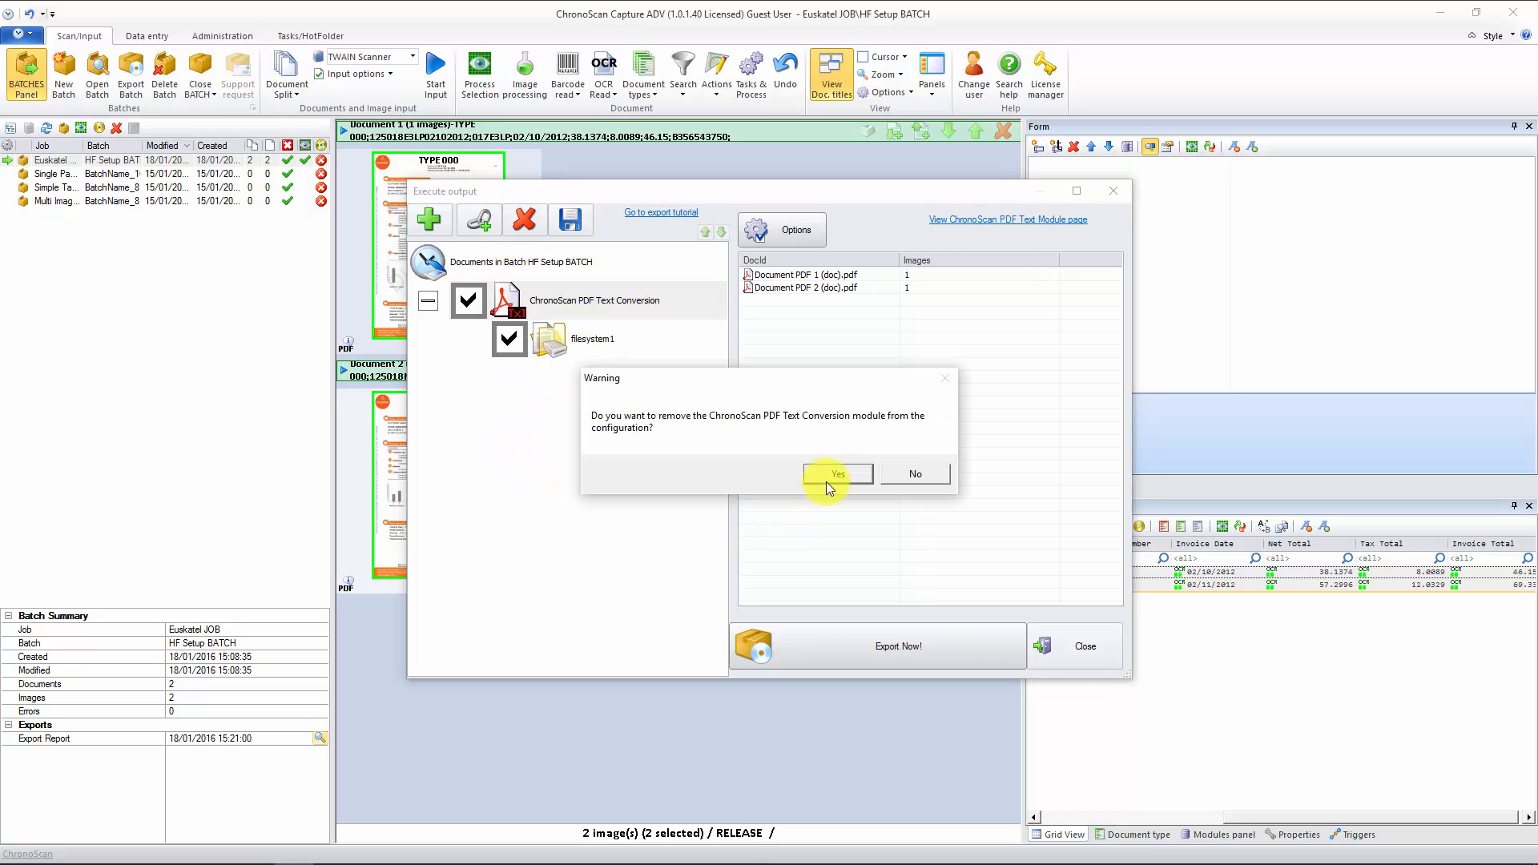
left_click(825, 484)
- Add an export output with Nuance PDF Text as the file format and File System as the destination
left_click(431, 222)
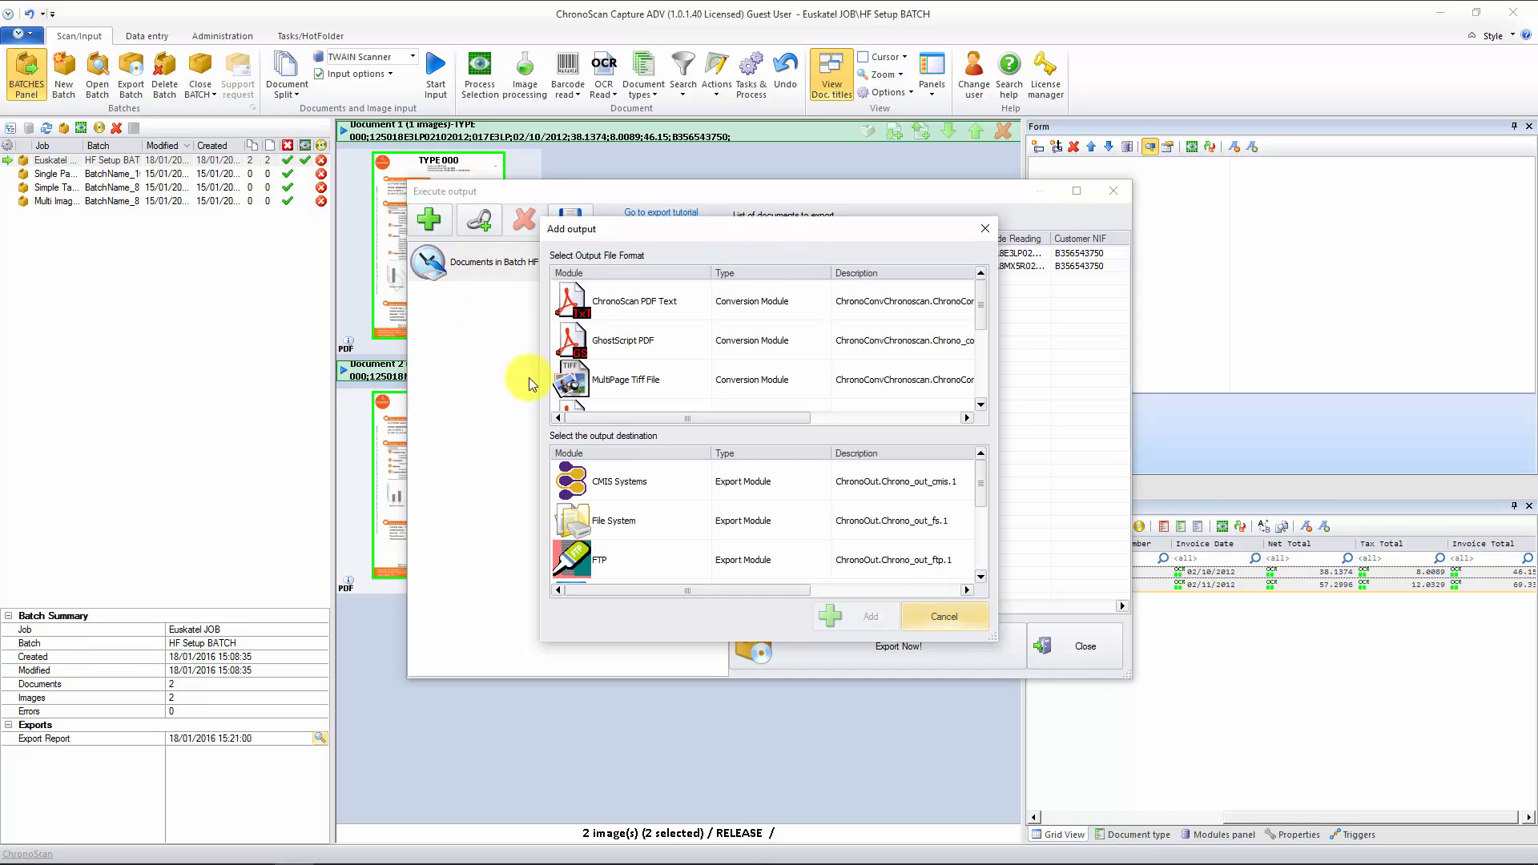
left_click_drag(987, 320, 983, 366)
left_click(625, 300)
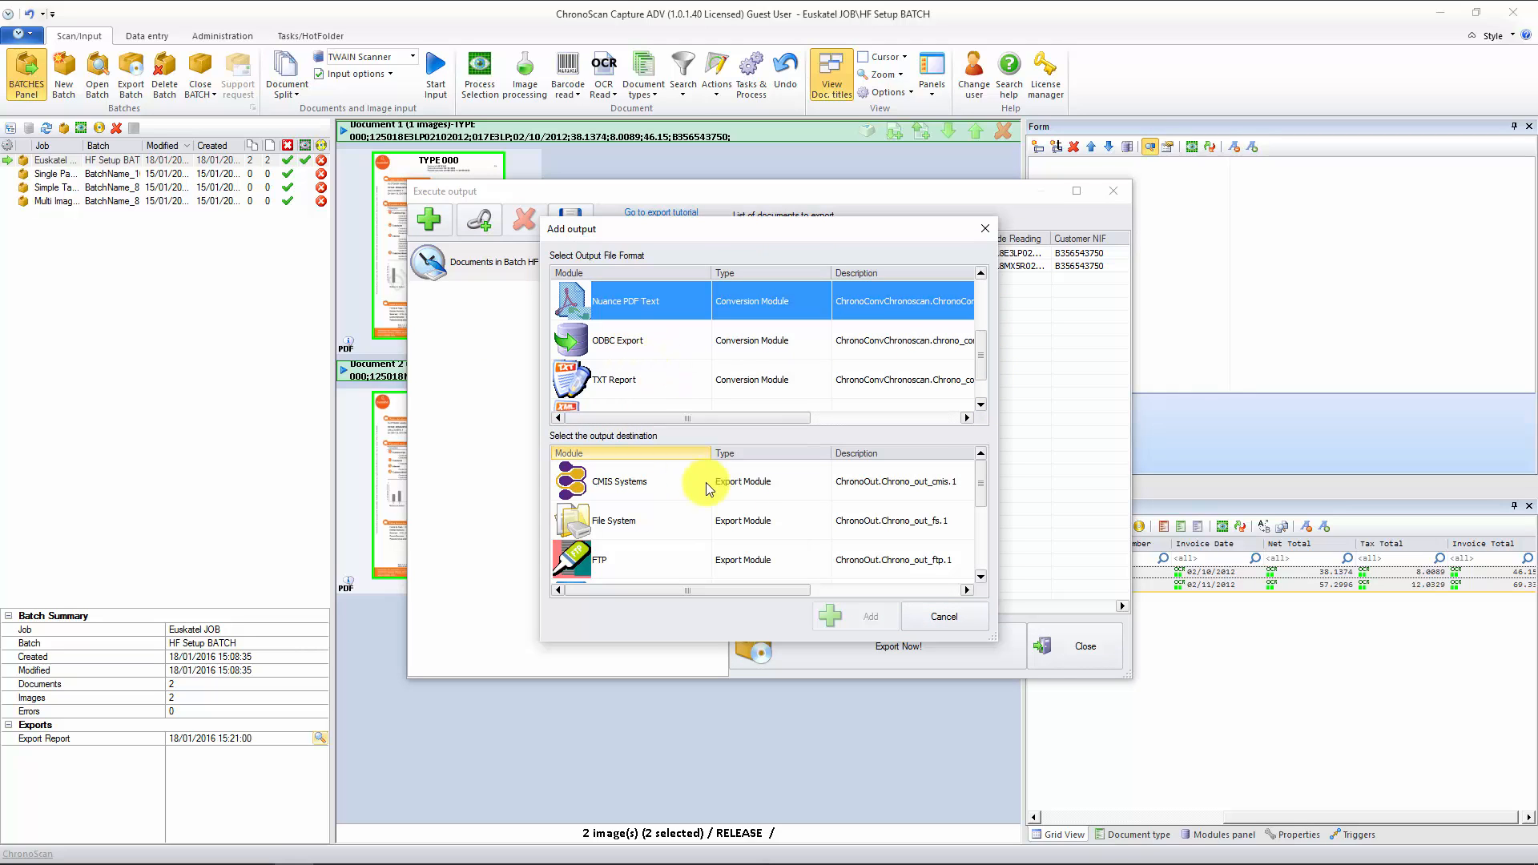
left_click(613, 520)
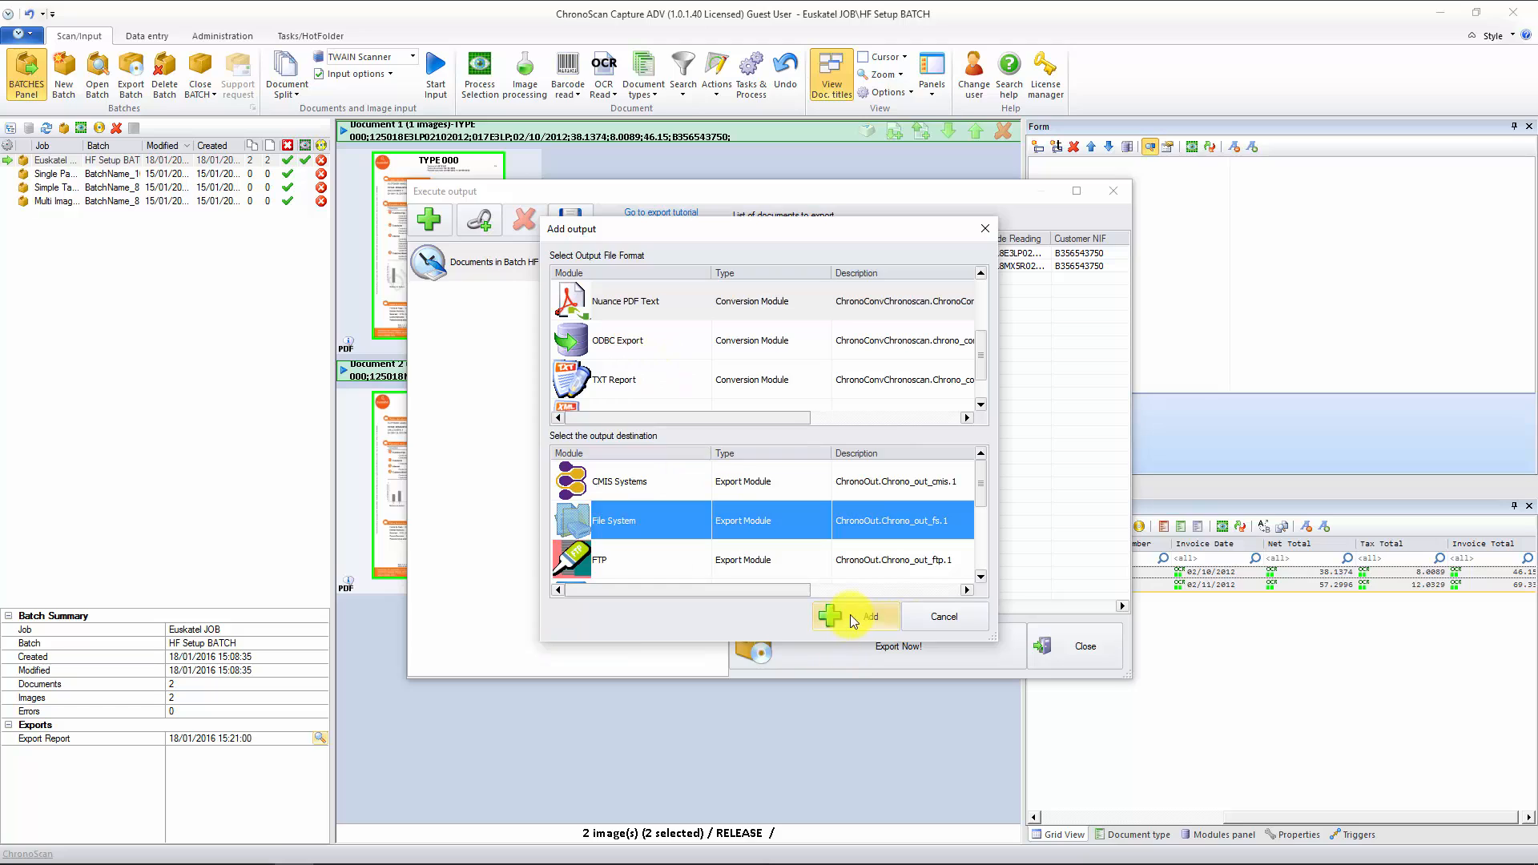
left_click(851, 617)
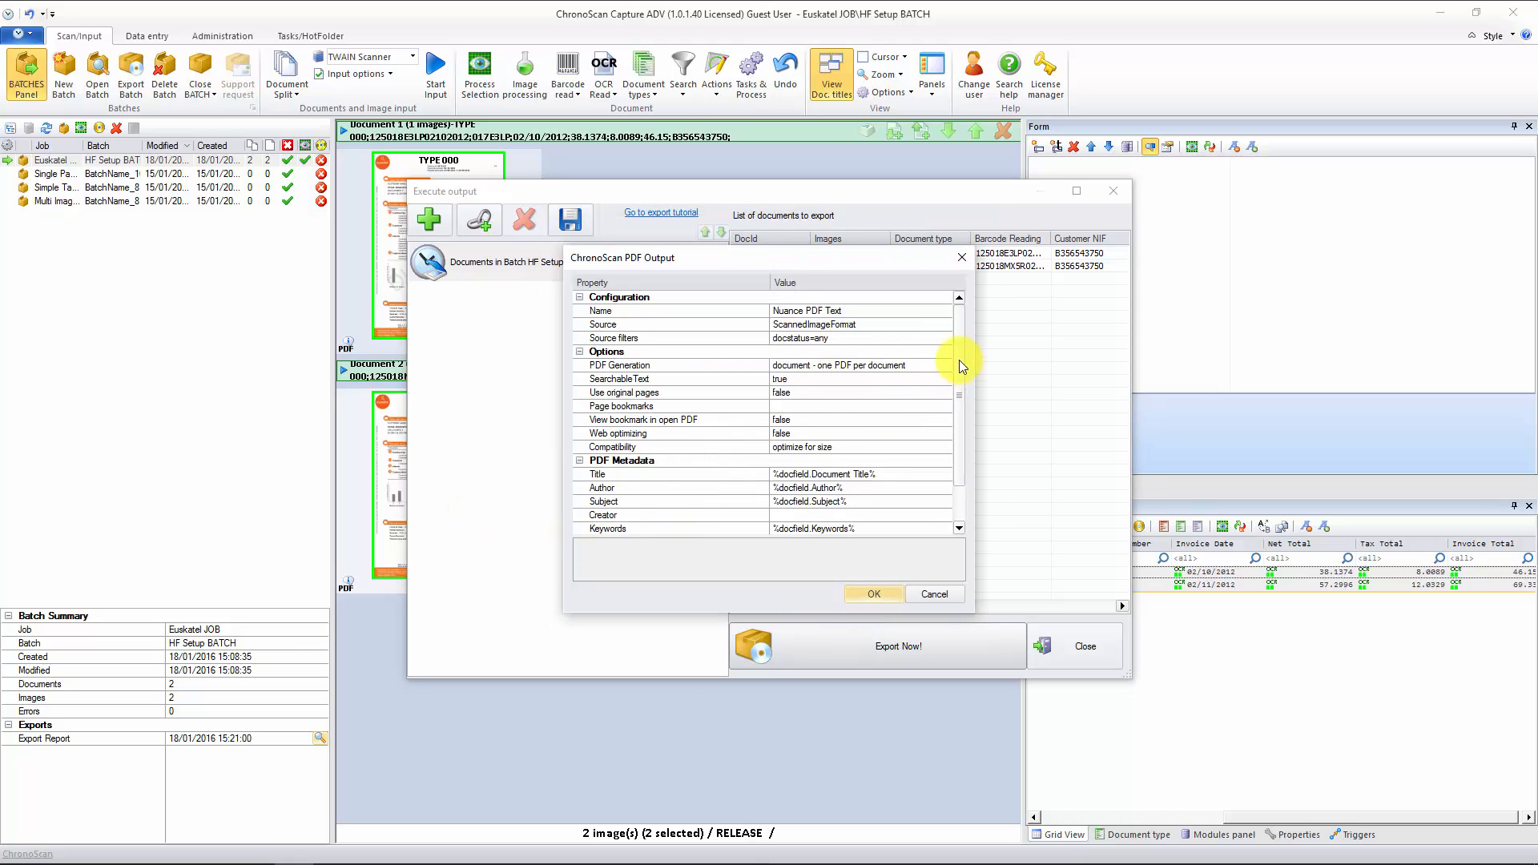
- Set the Nuance PDF Text output's source filter to docstatus=validated and accept its PDF settings
left_click(874, 341)
left_click(944, 339)
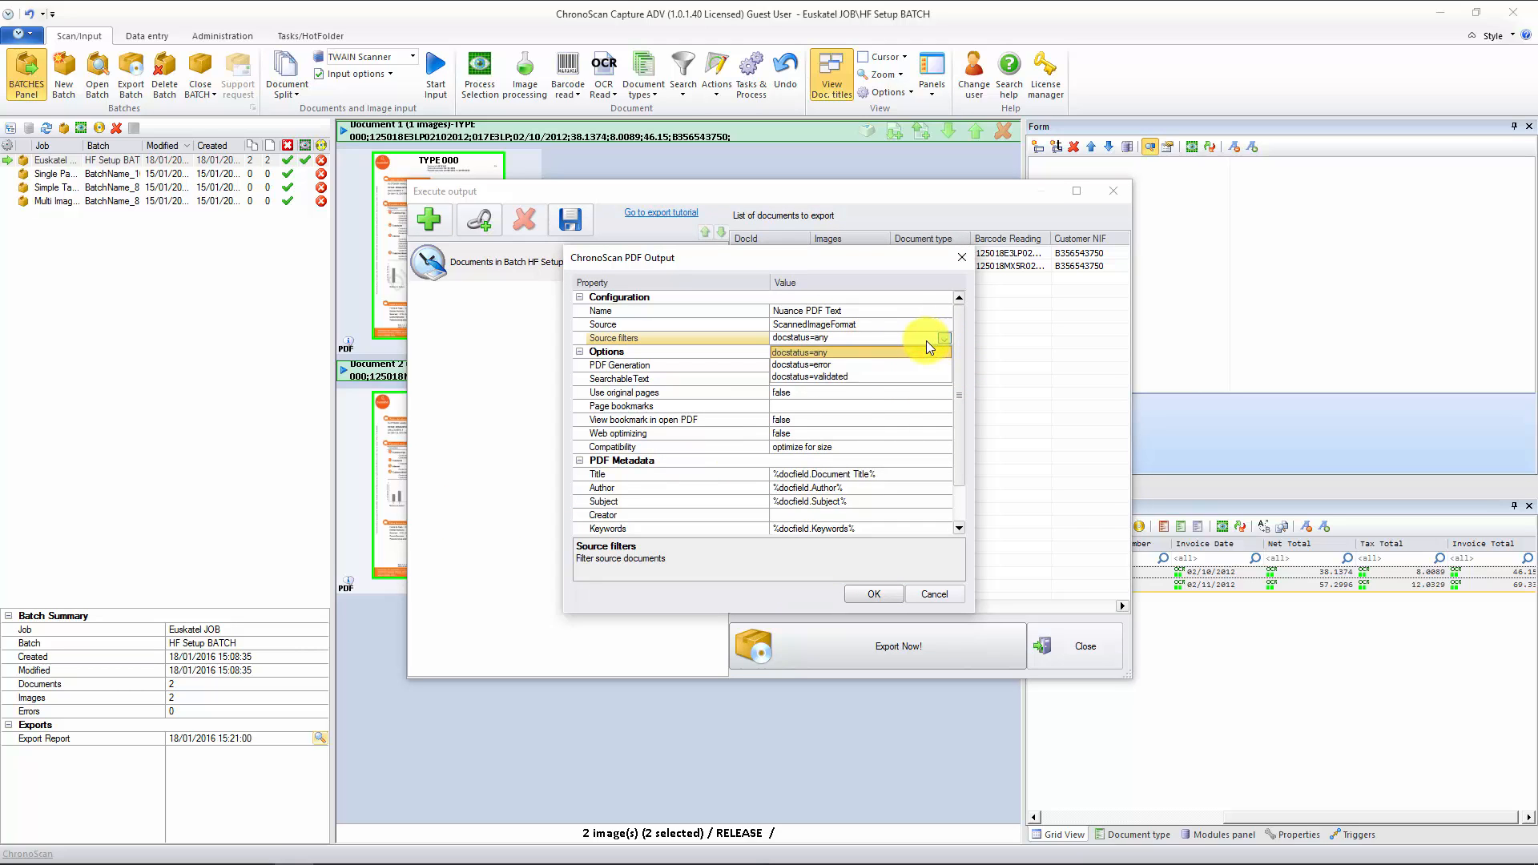
left_click(827, 376)
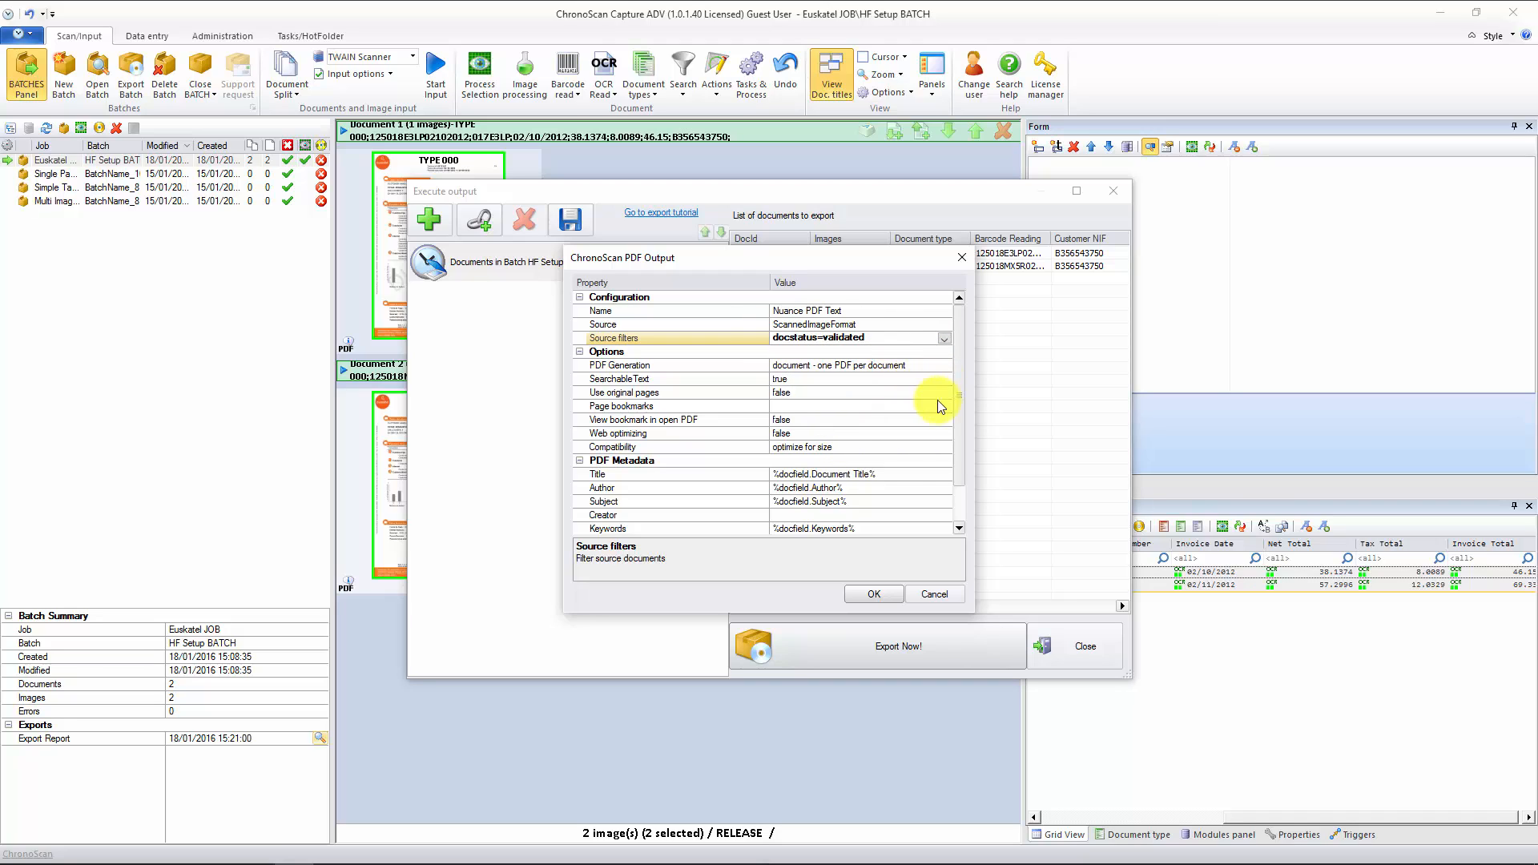
left_click_drag(956, 415, 964, 453)
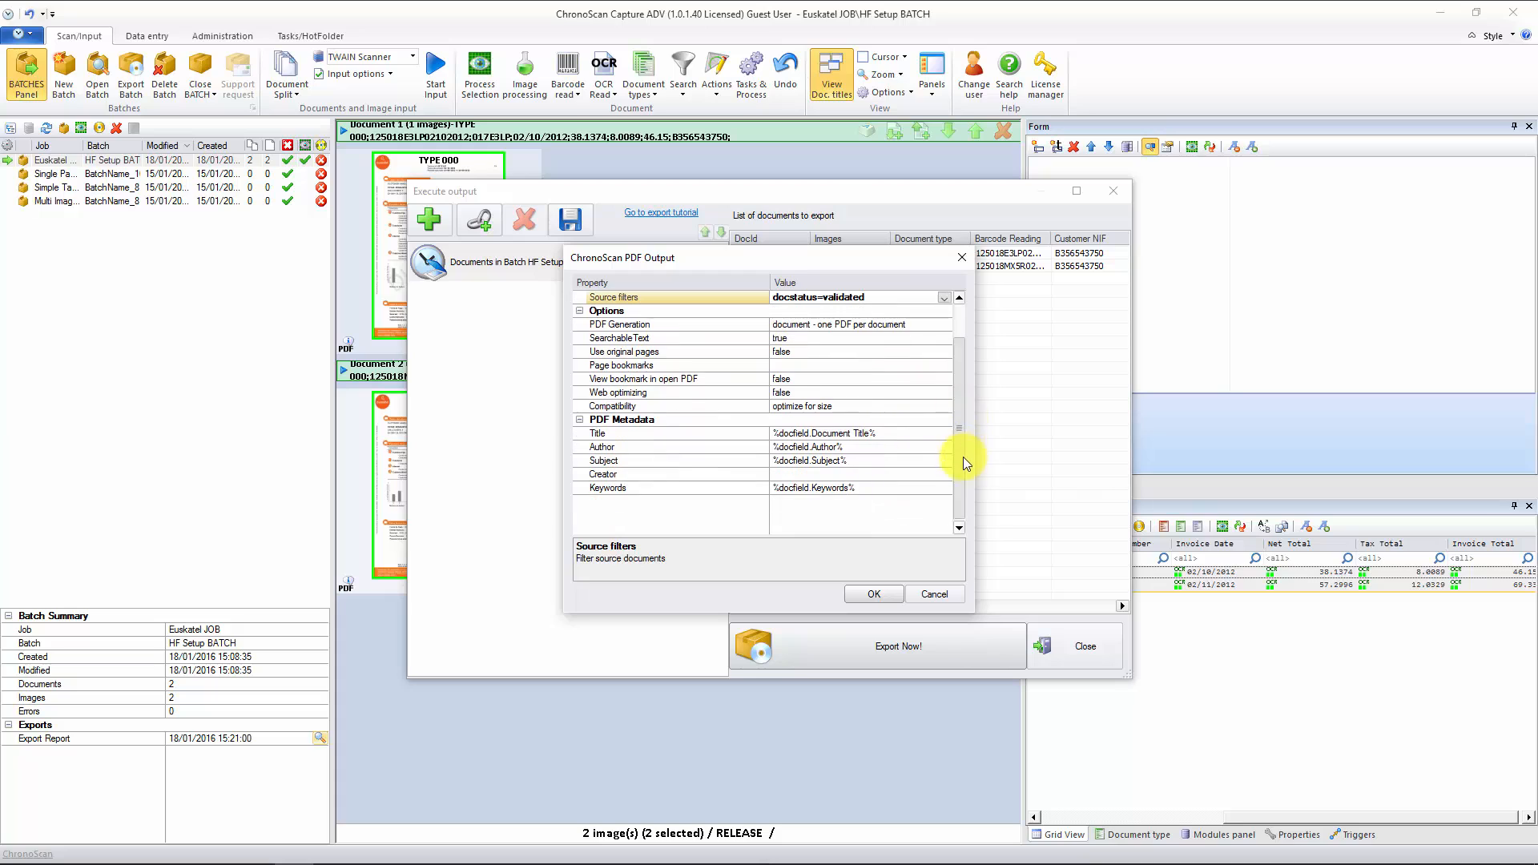
left_click(890, 432)
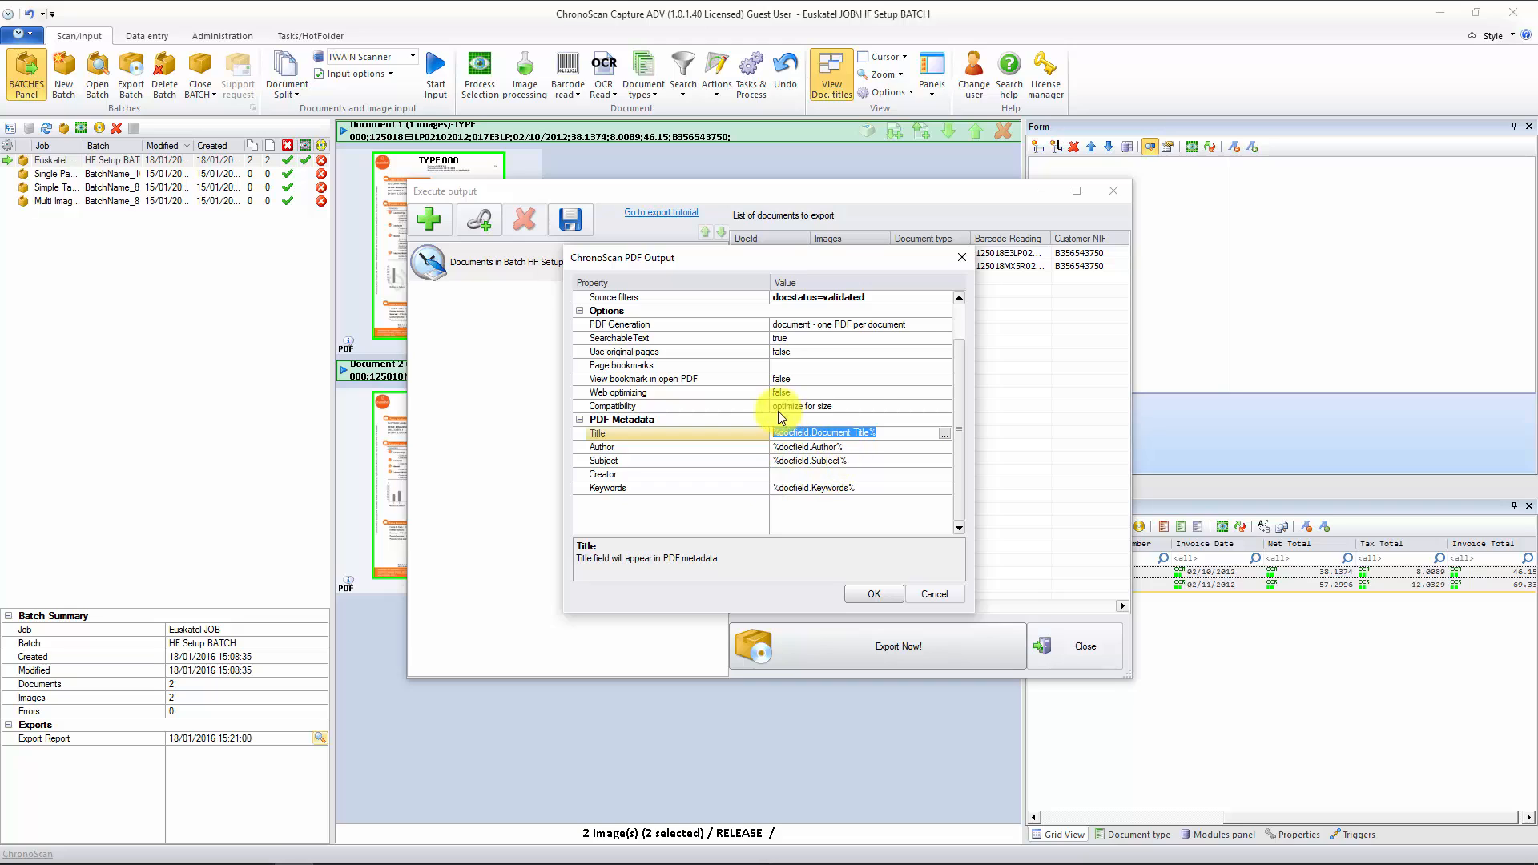
left_click_drag(962, 427, 960, 415)
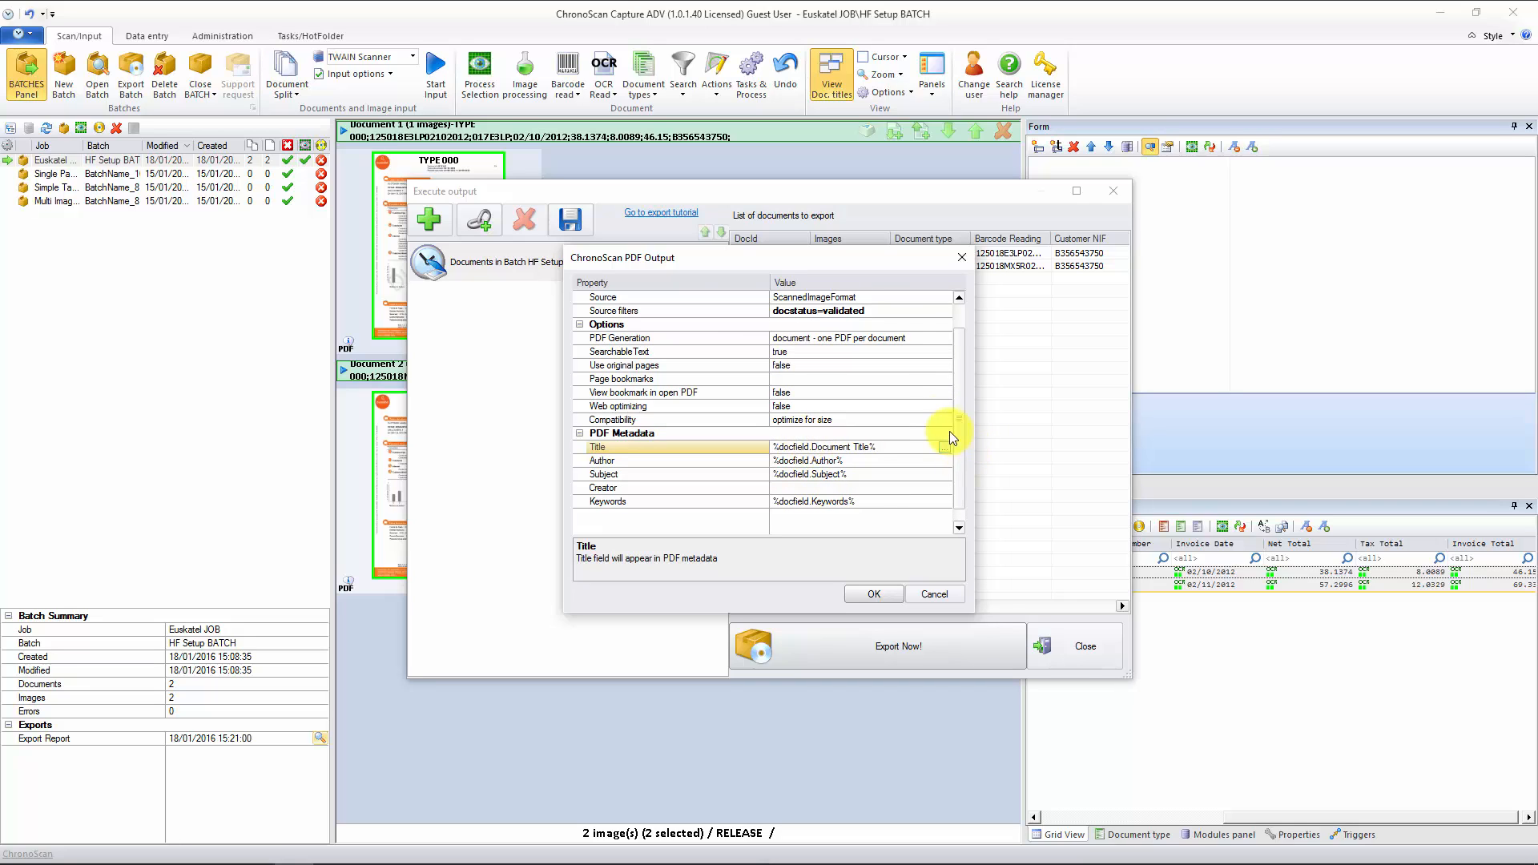
left_click(859, 594)
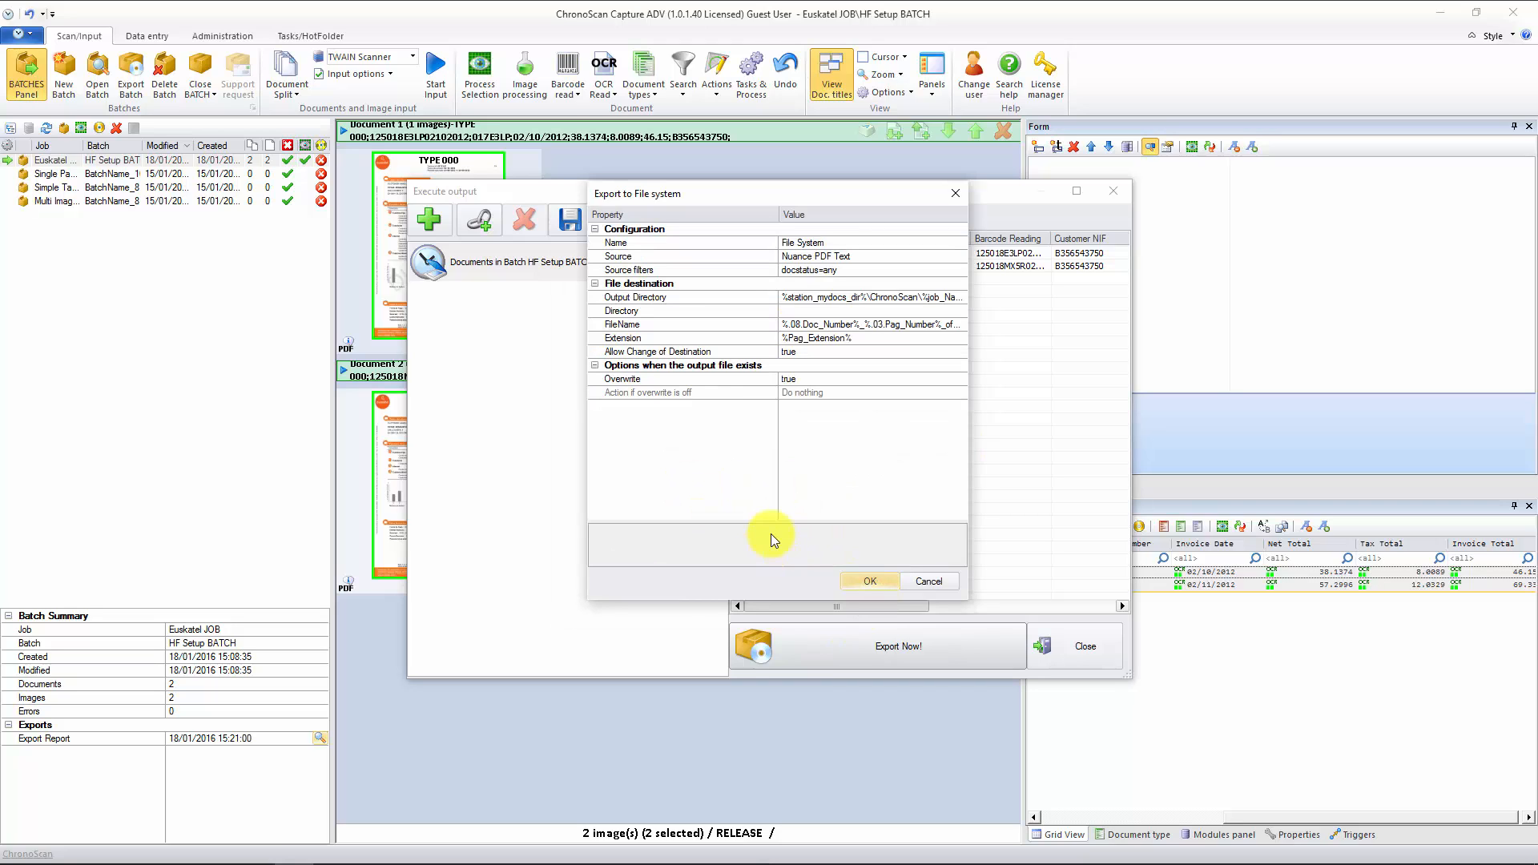
- Set the File System export's source filter to docstatus=validated
left_click_drag(718, 193, 749, 225)
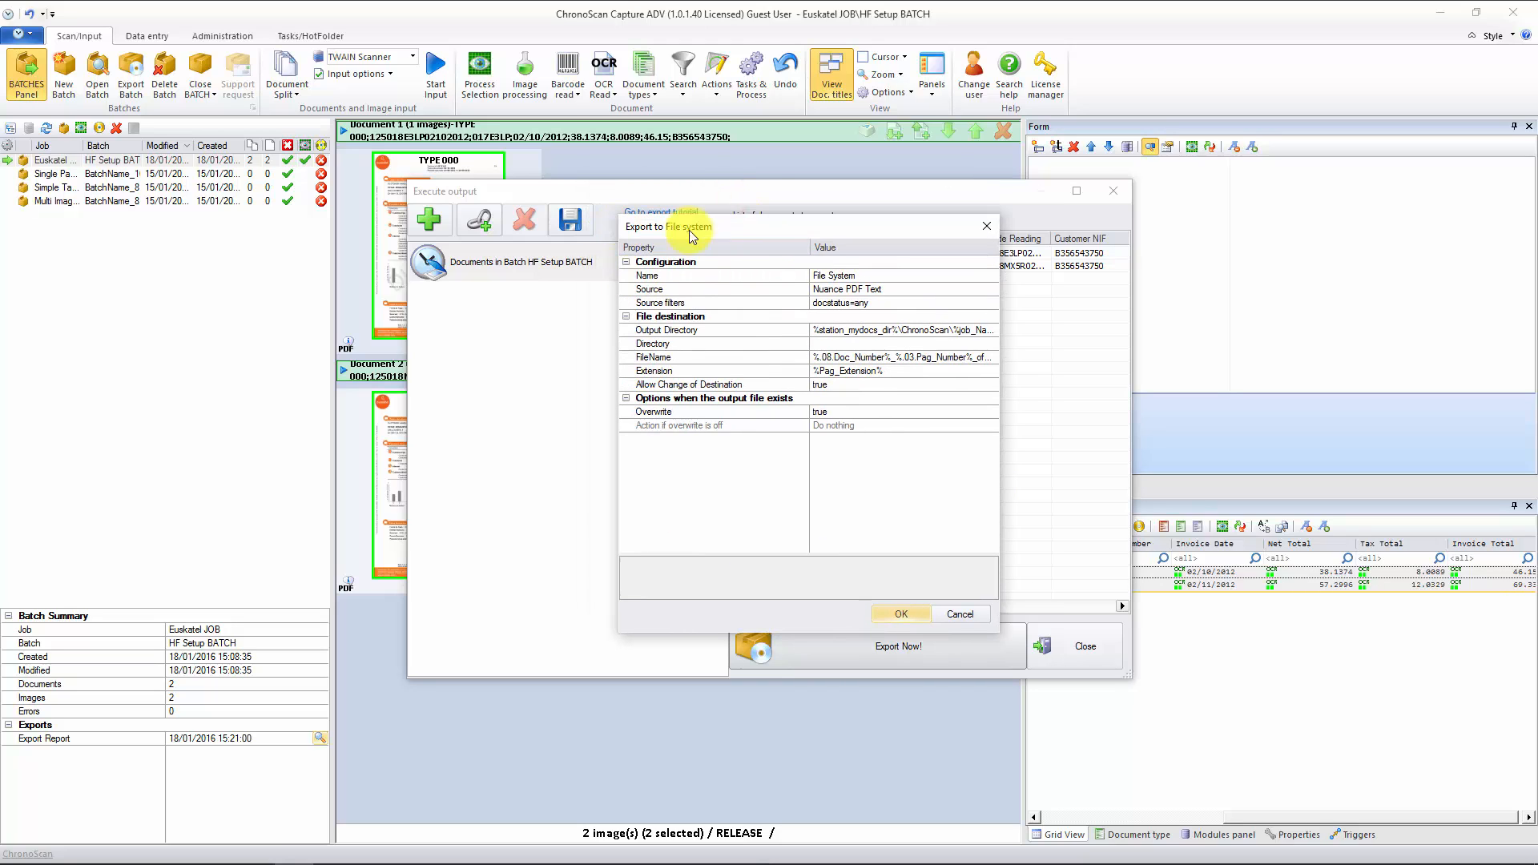
left_click(857, 303)
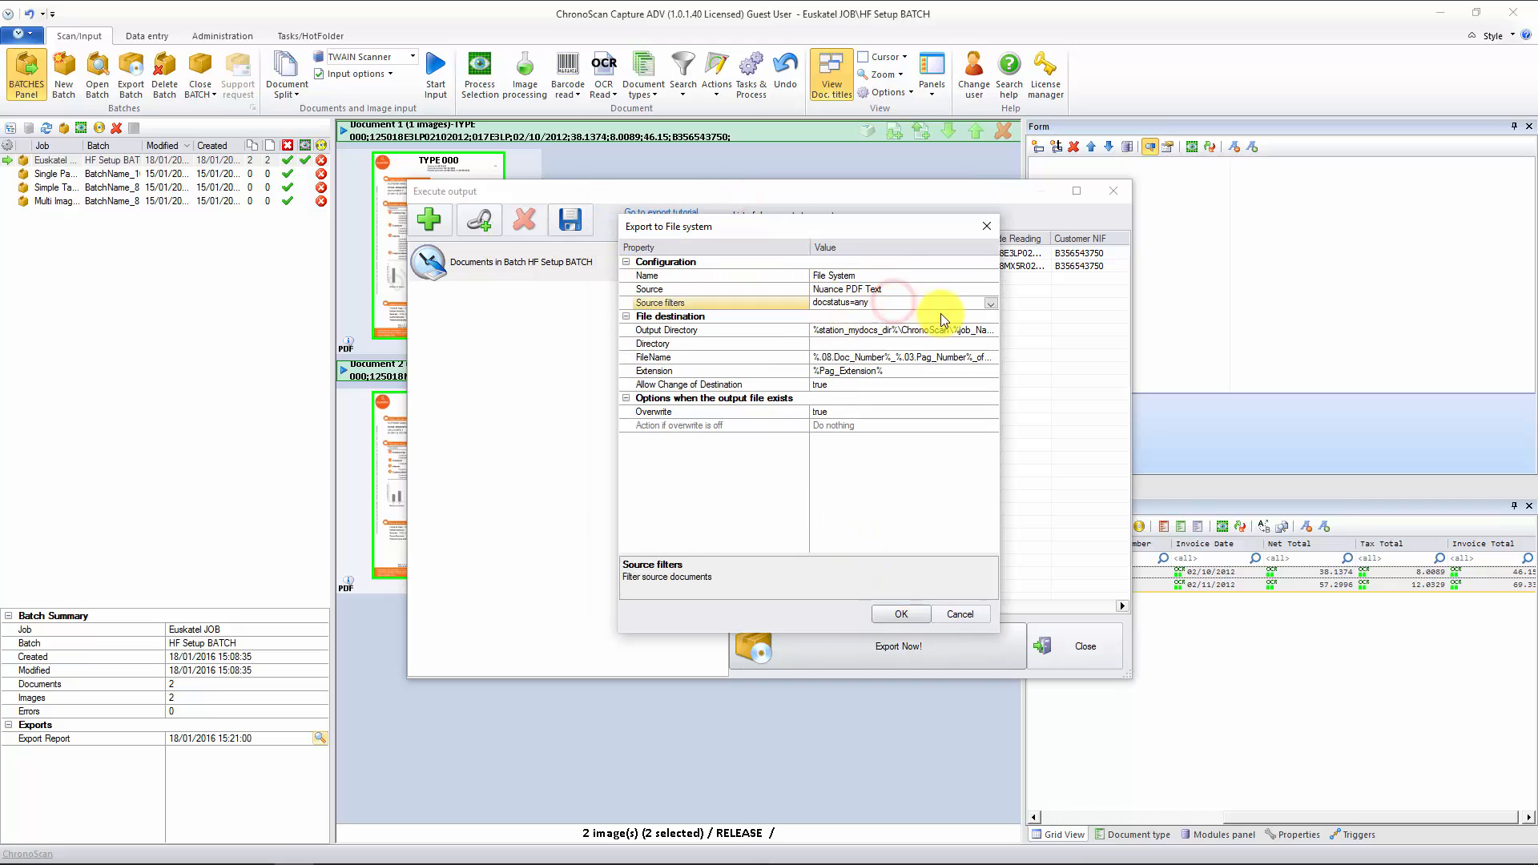
left_click(991, 302)
left_click(891, 342)
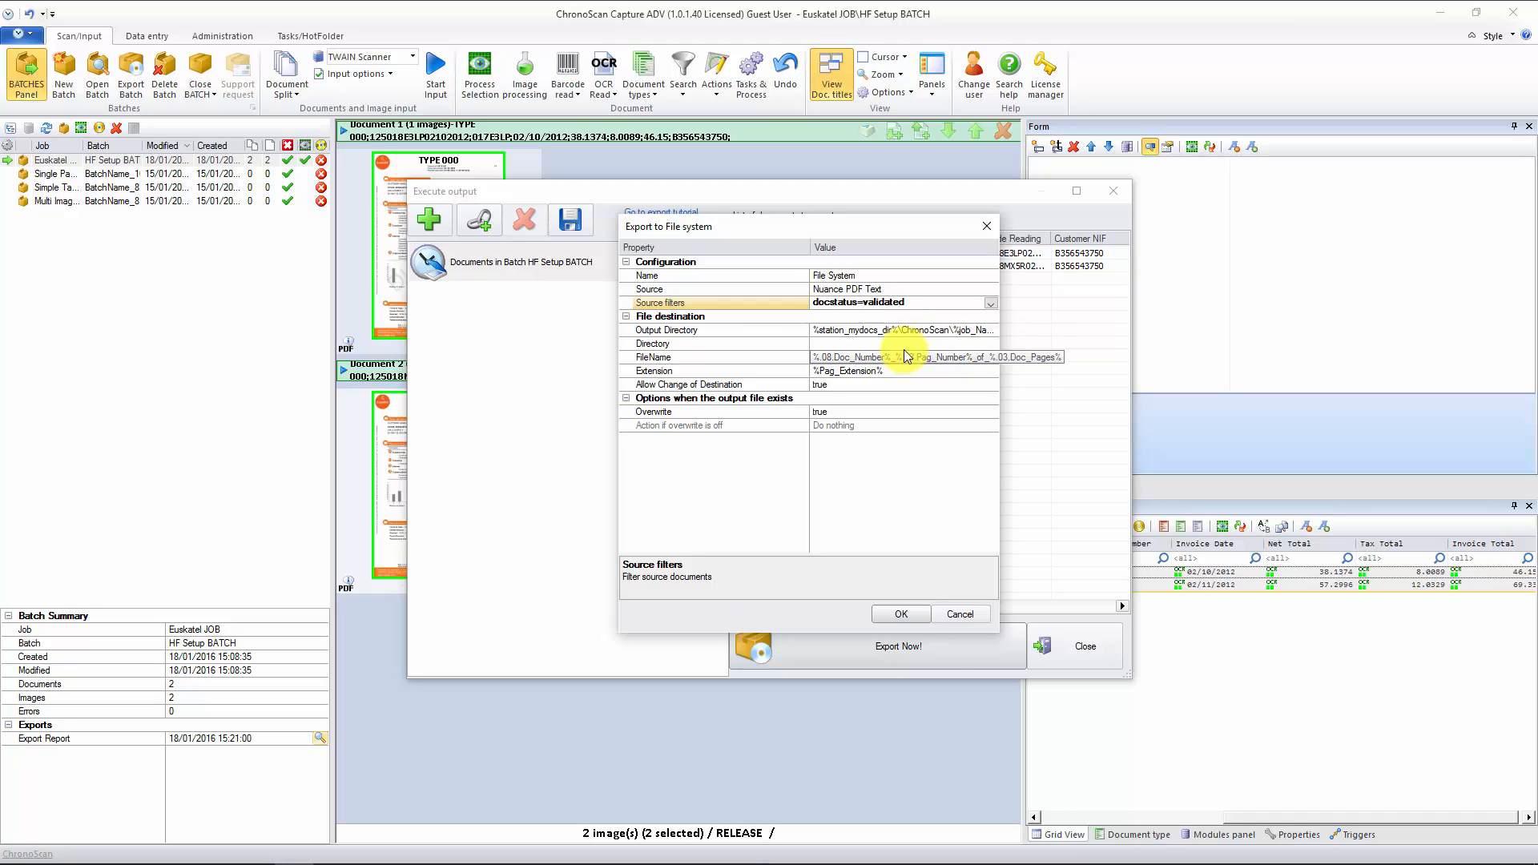
- Replace the File System export's output directory with the pasted Euskatel Invoices webinar folder path, ending in the OUTPUT subfolder
left_click(880, 330)
left_click(943, 331)
left_click_drag(964, 330, 749, 315)
key("BackSpace")
left_click_drag(927, 328, 728, 320)
key("BackSpace")
key("ctrl+v")
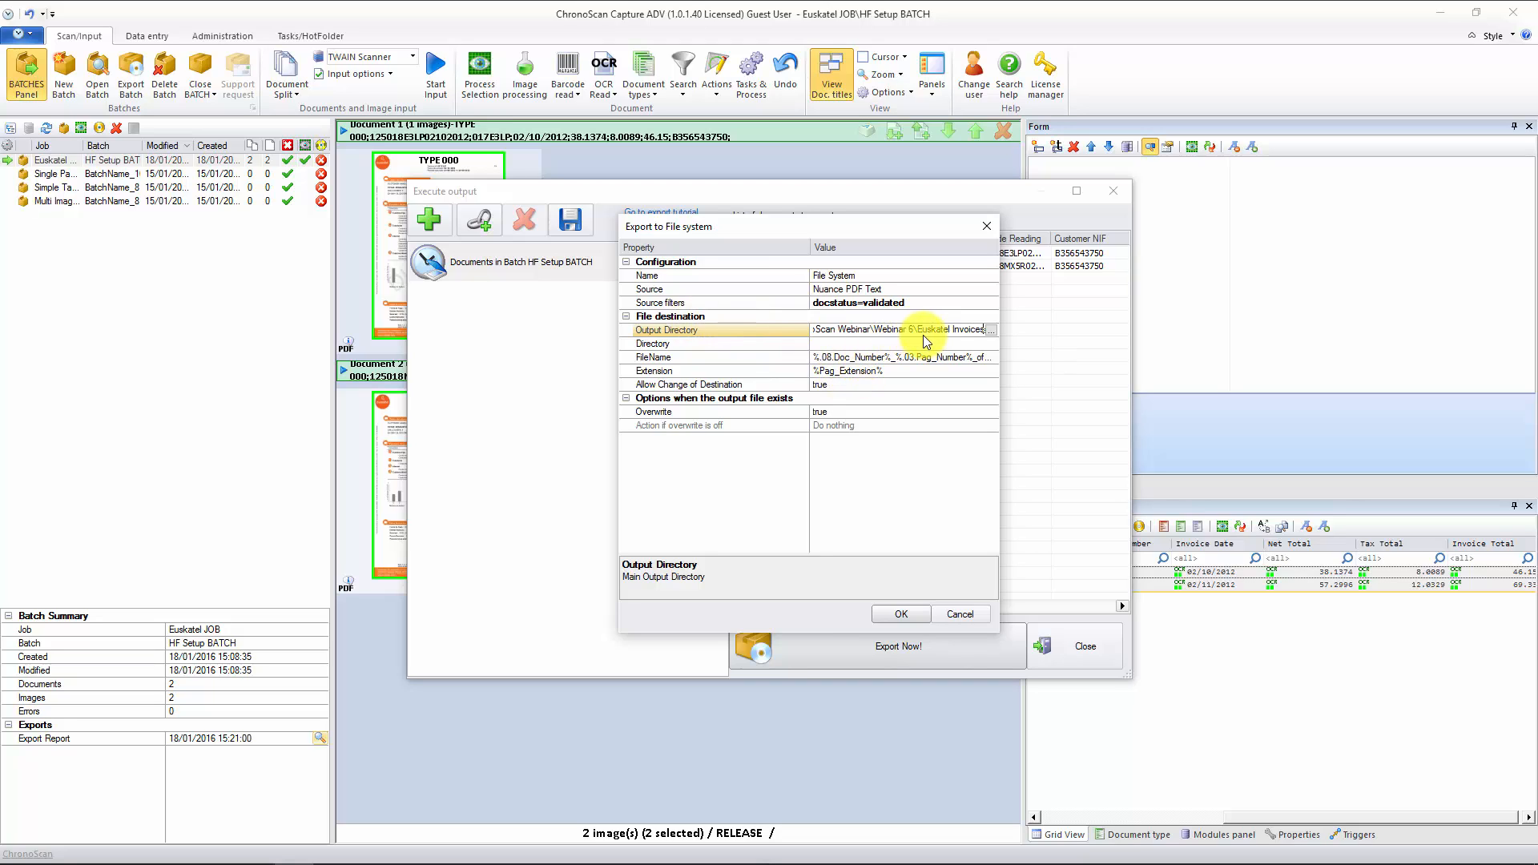
type("\\OUTPUT")
- Replace the exported file name pattern with the variable %docfield.Barcode Reading% and accept the File System export settings
left_click(750, 357)
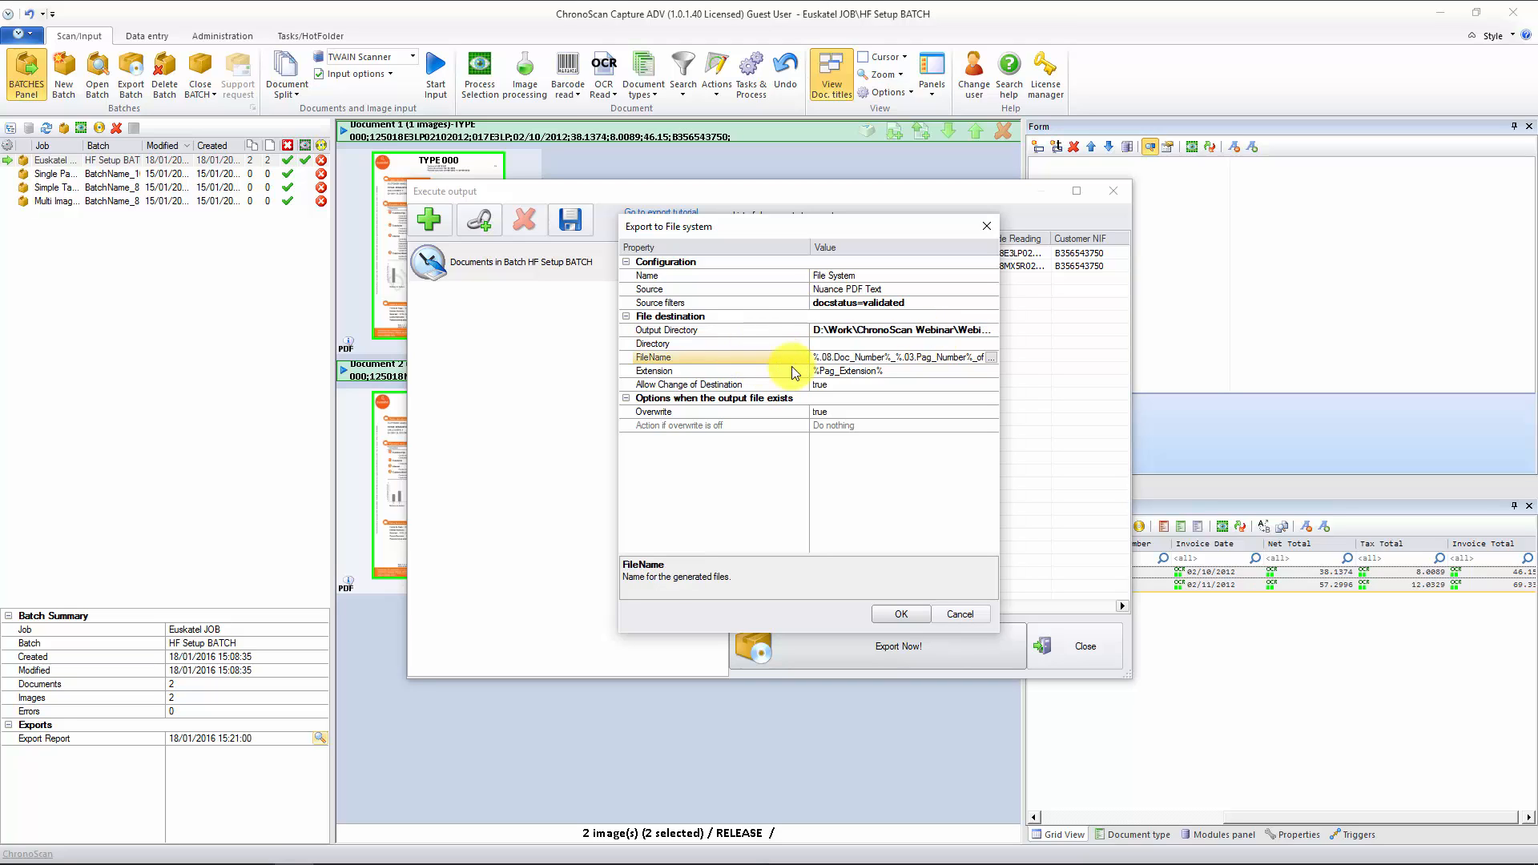
left_click(904, 358)
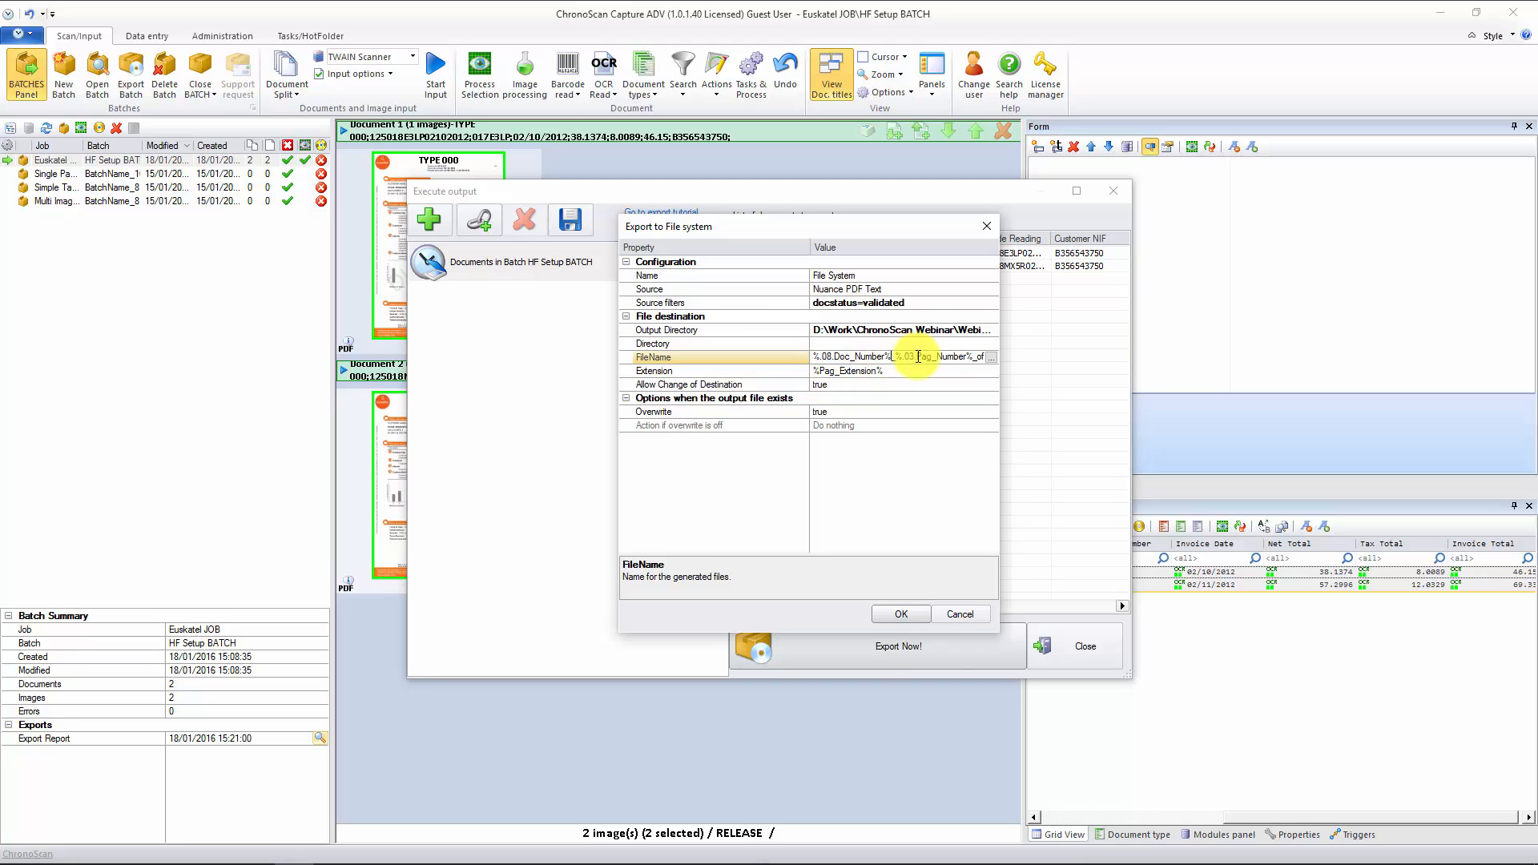
left_click_drag(927, 358, 735, 347)
key("BackSpace")
key("Delete")
key("Delete")
key("Delete")
key("Delete")
key("Delete")
key("Delete")
key("Delete")
key("Delete")
key("Delete")
key("Delete")
key("Delete")
key("Delete")
key("Delete")
key("Delete")
key("Delete")
key("Delete")
key("Delete")
key("Delete")
key("Delete")
key("Delete")
left_click(990, 358)
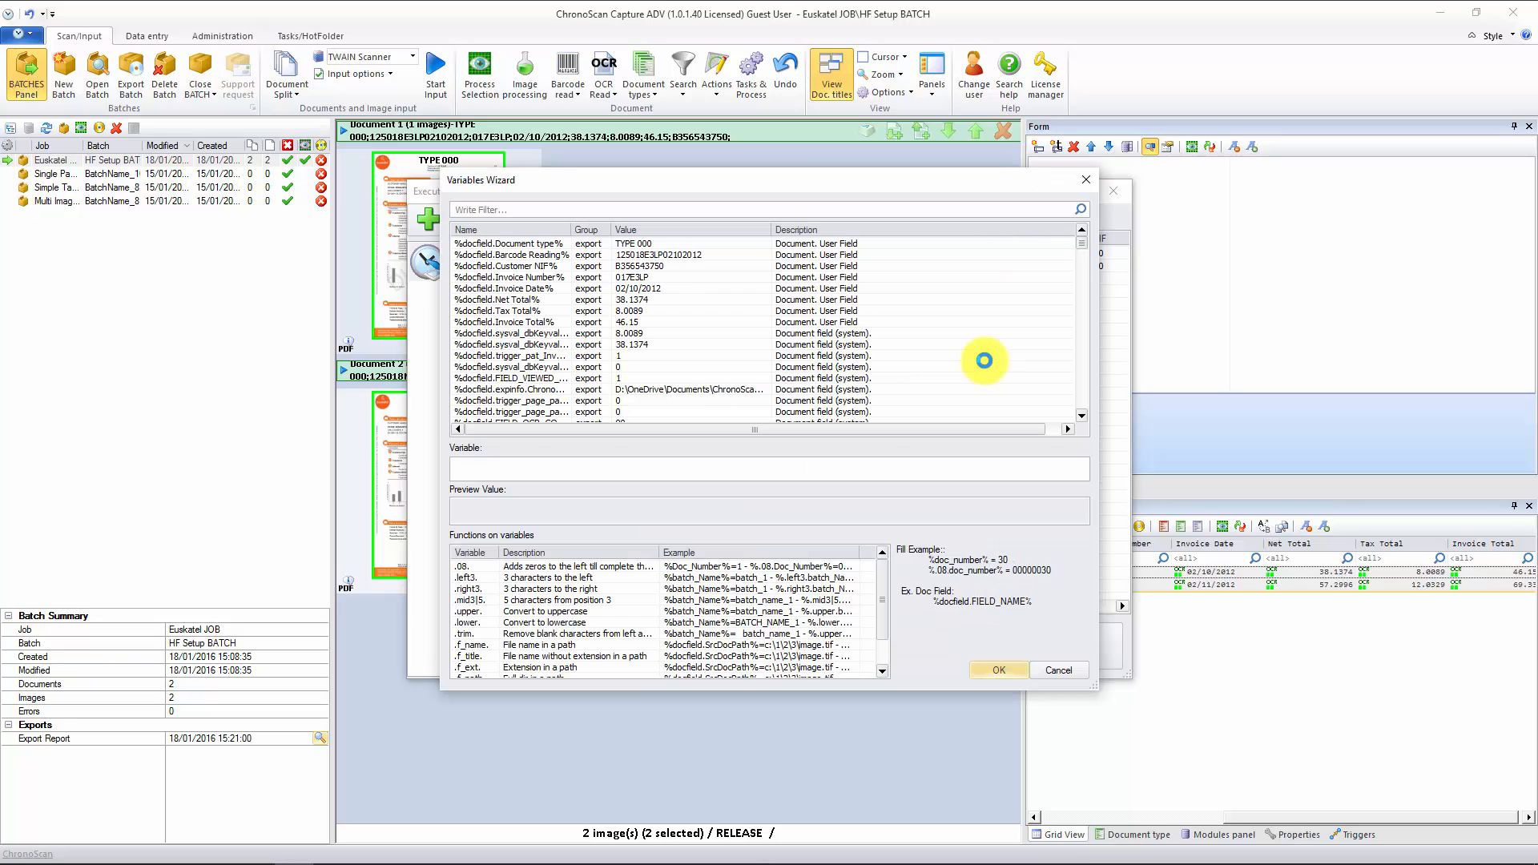
left_click(494, 255)
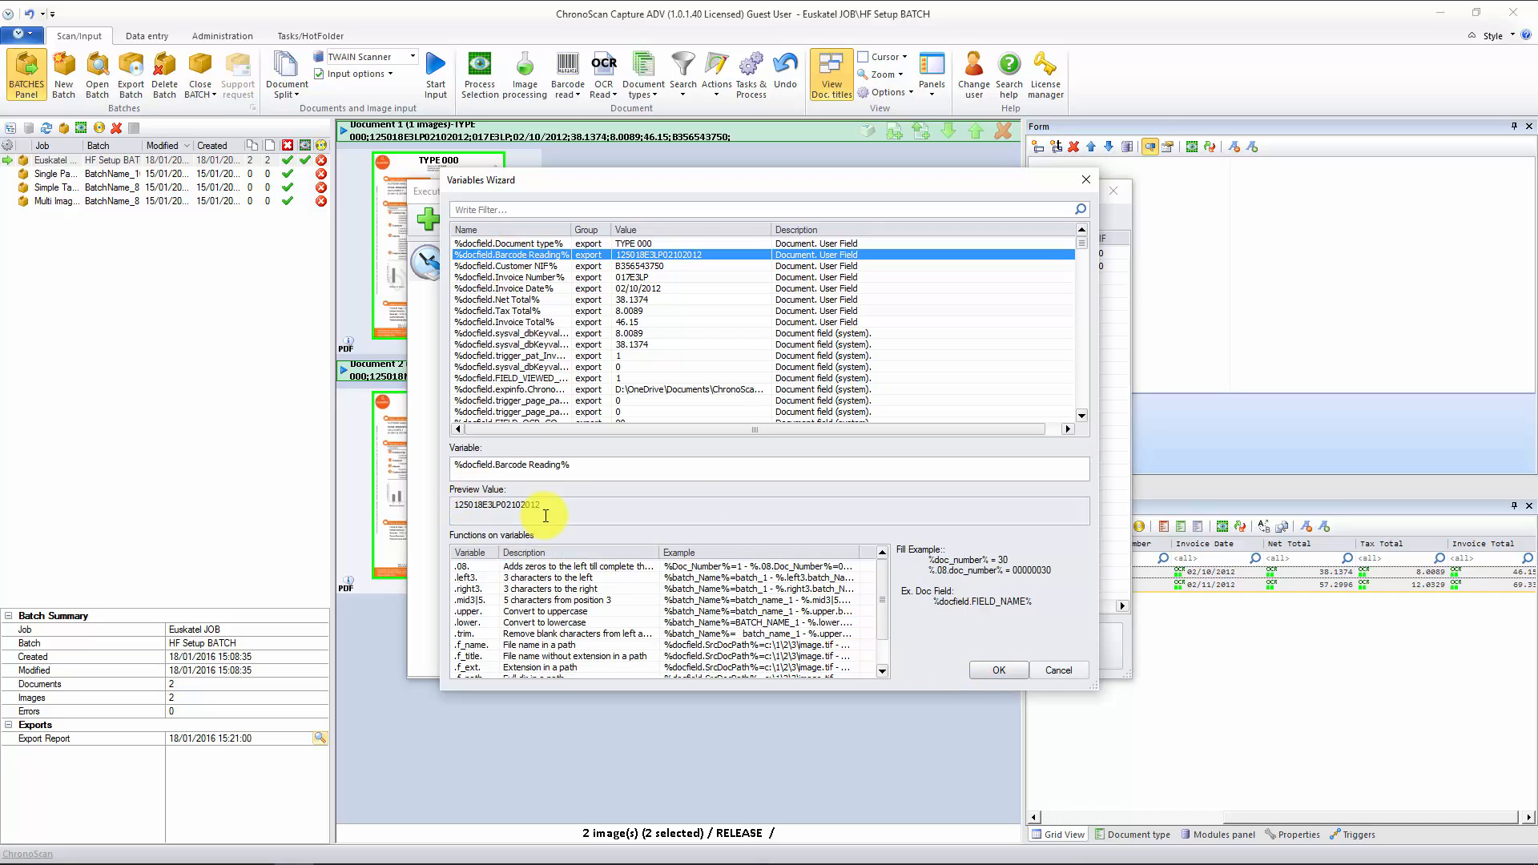
double_click(540, 513)
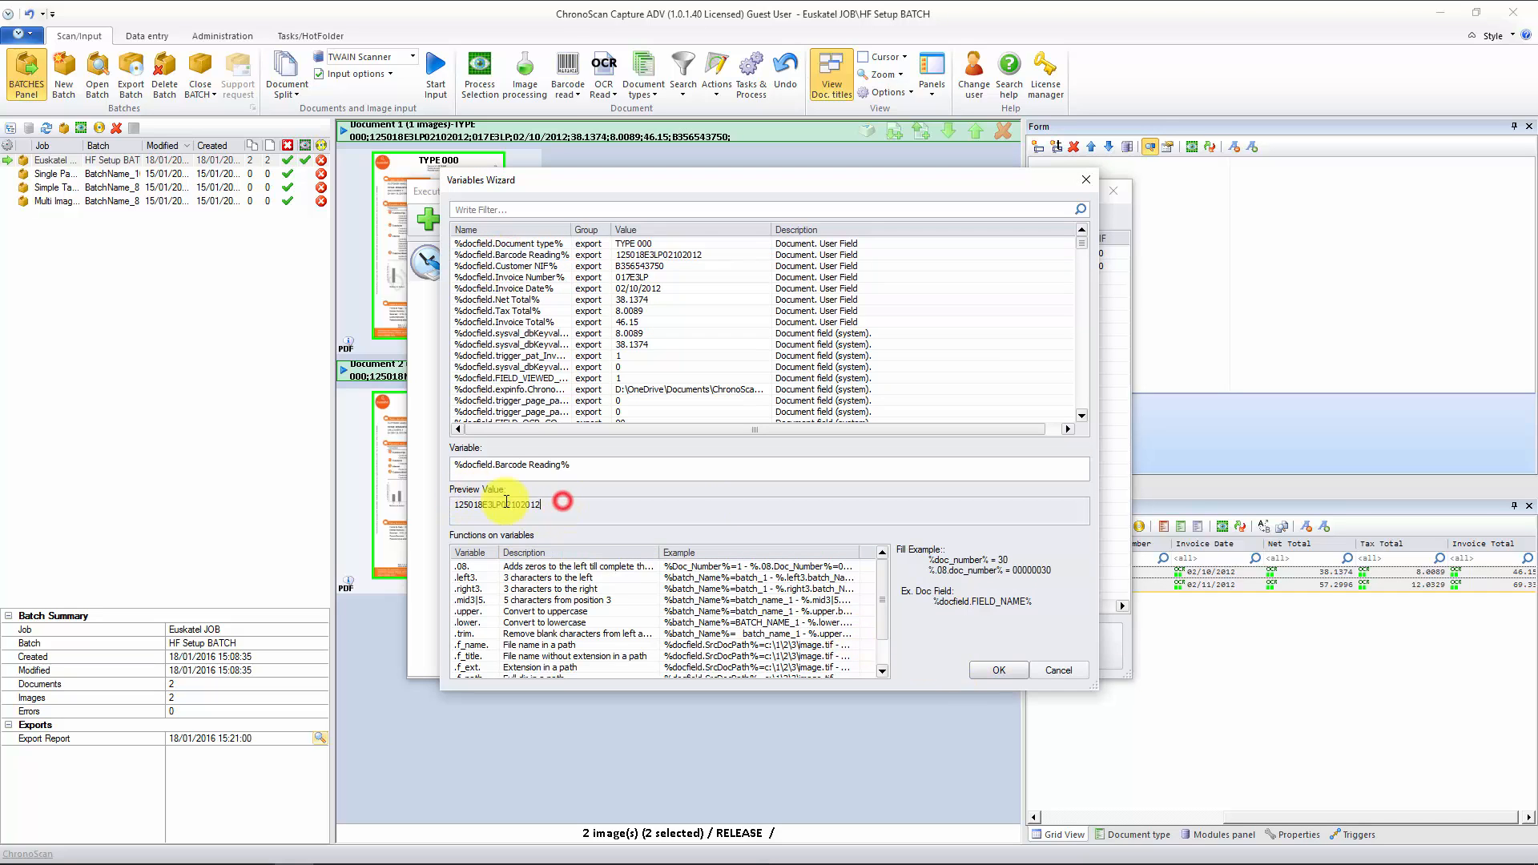
left_click(985, 670)
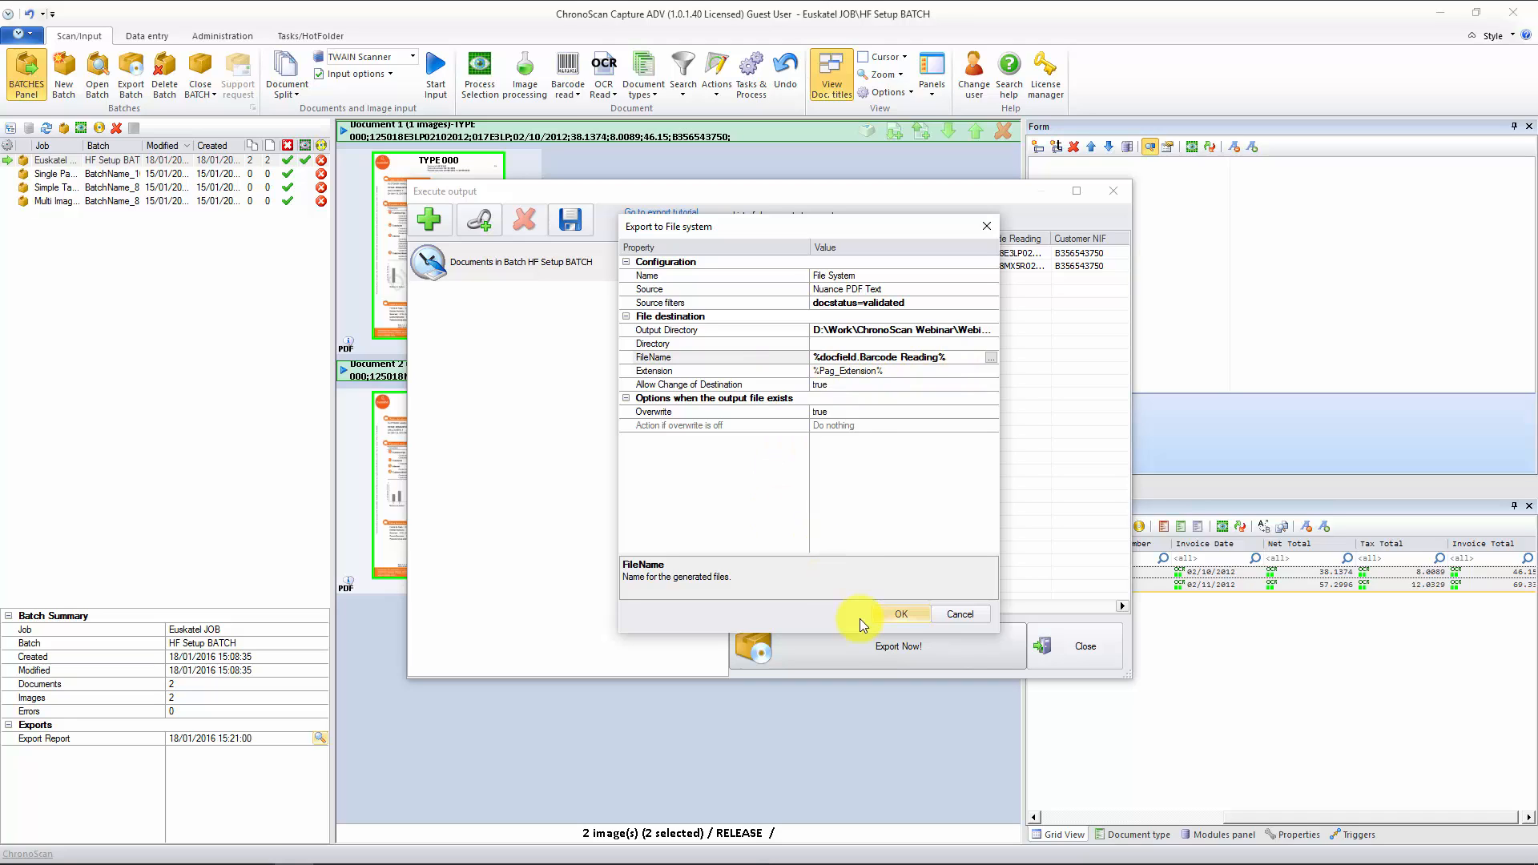
left_click(898, 616)
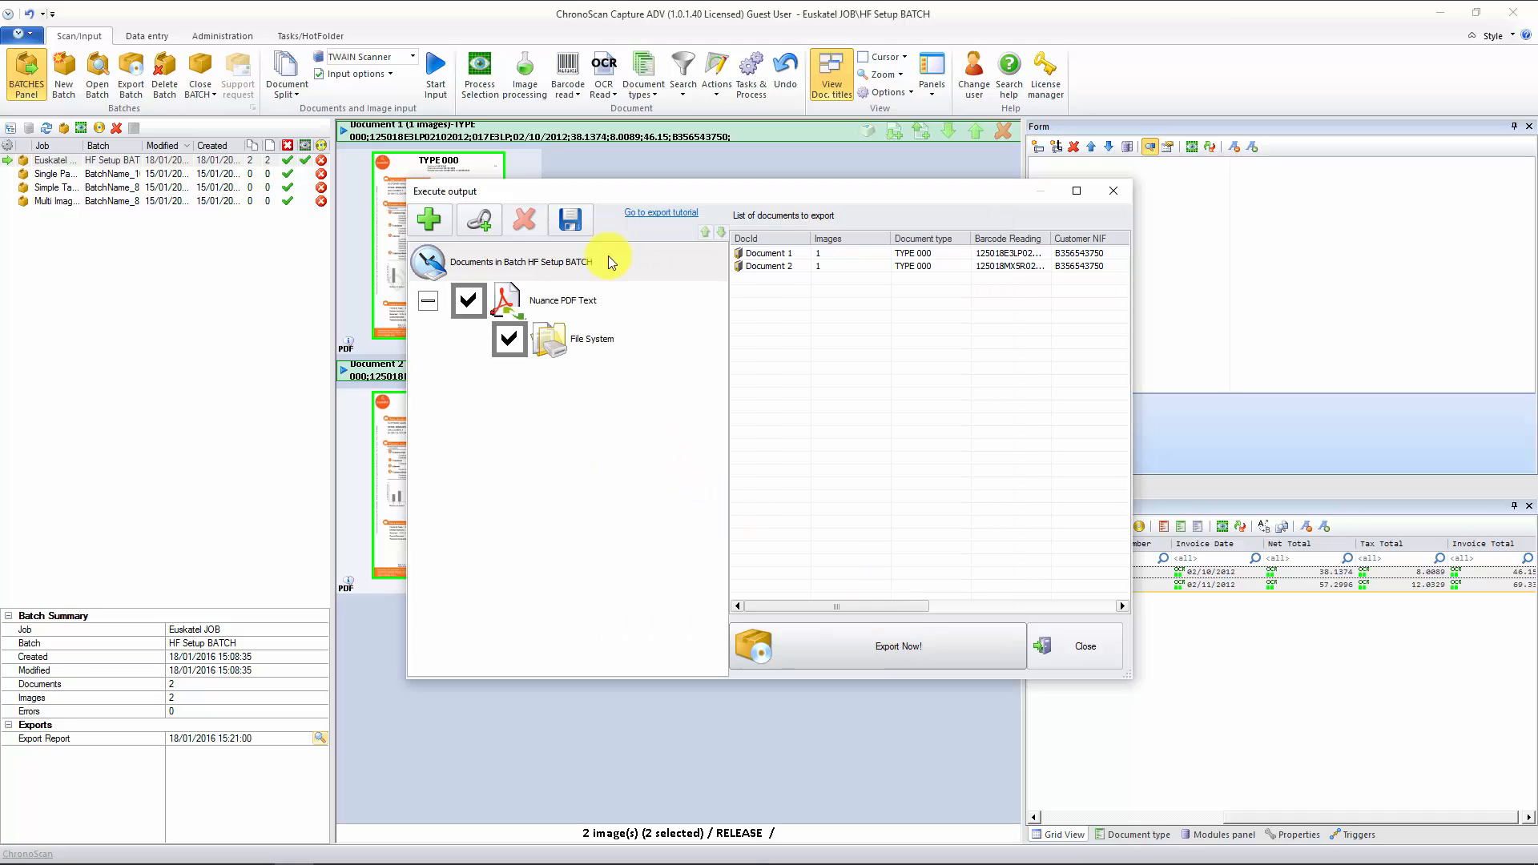
- Examine the other available output formats and destinations without adding one, and leave the export configuration
left_click(426, 224)
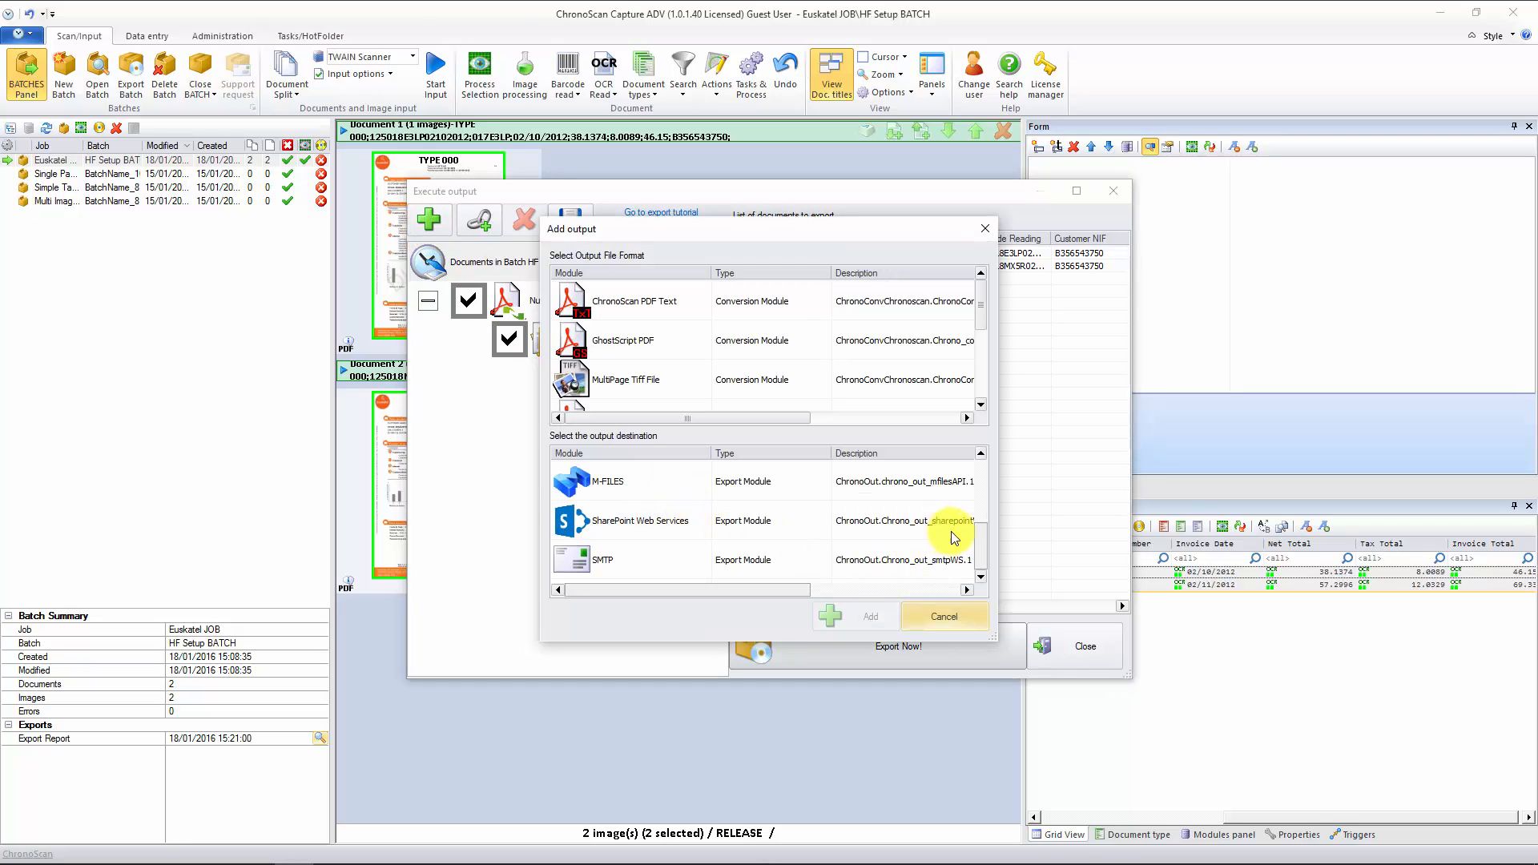
left_click_drag(977, 549, 464, 469)
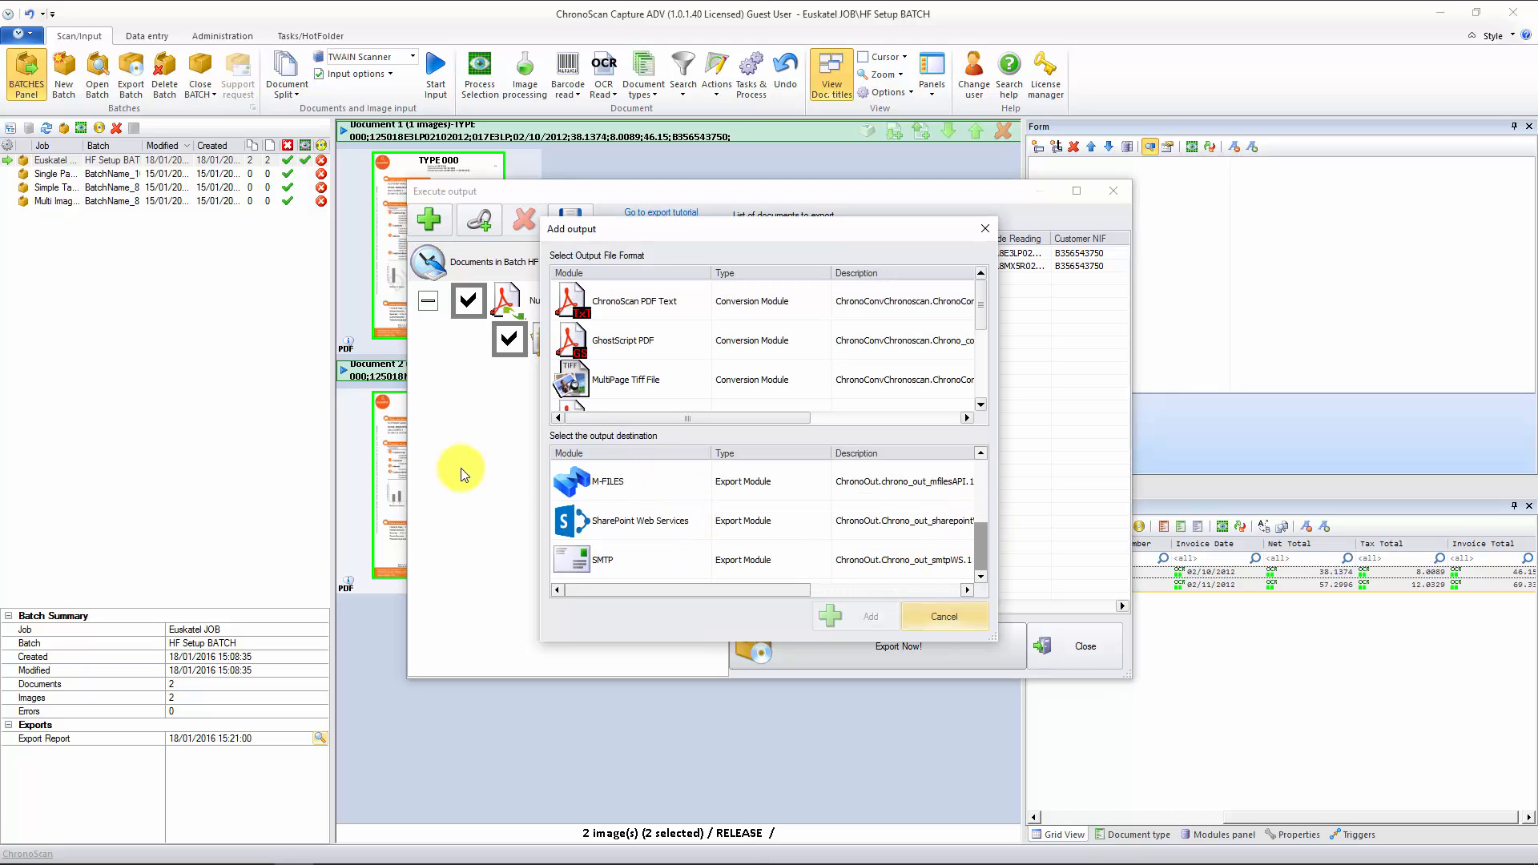
left_click_drag(978, 308, 978, 384)
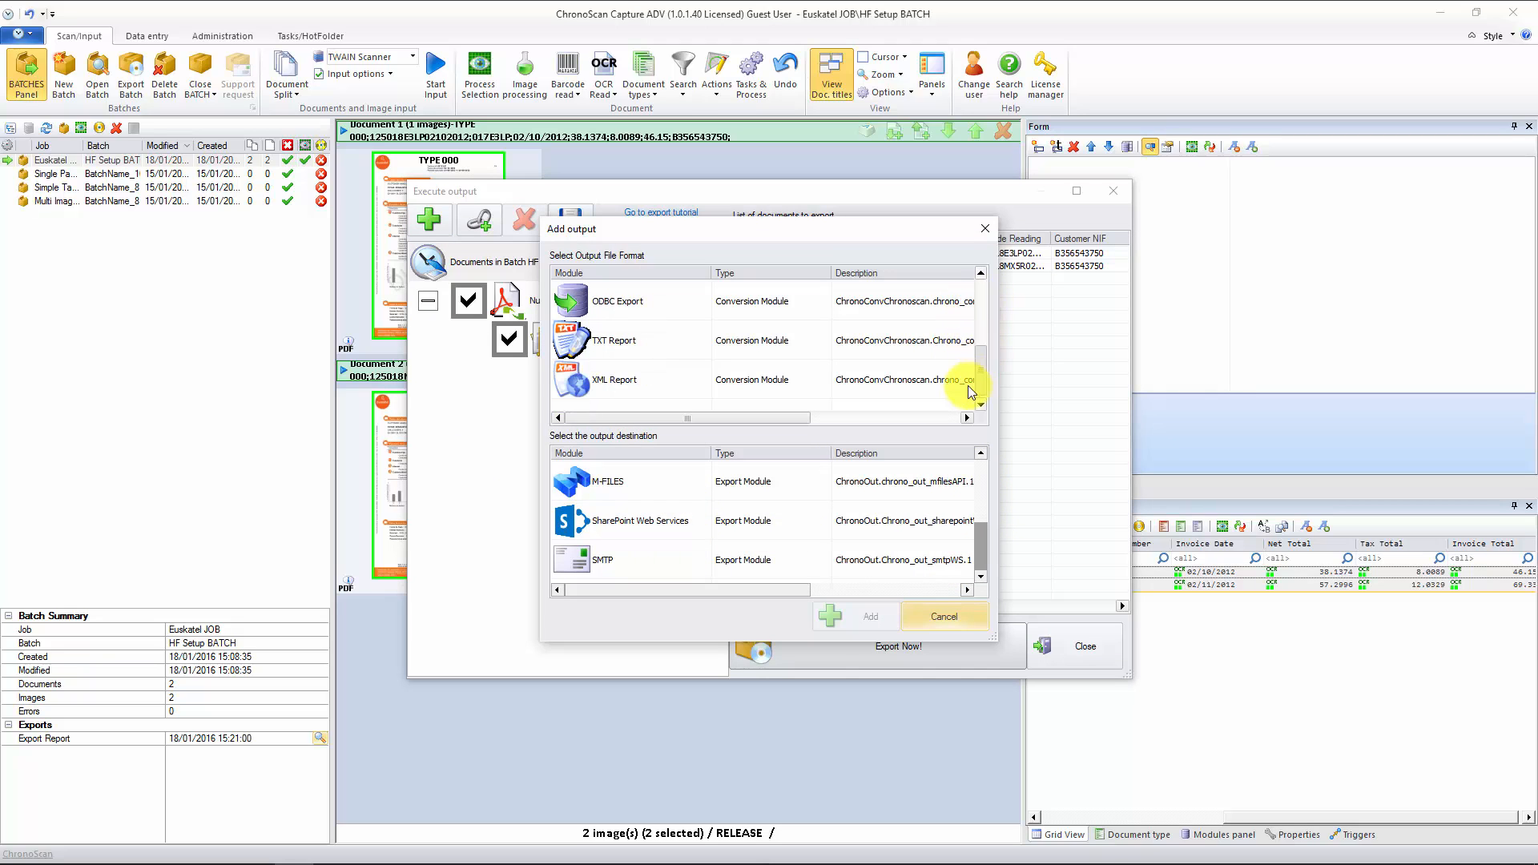
left_click(603, 311)
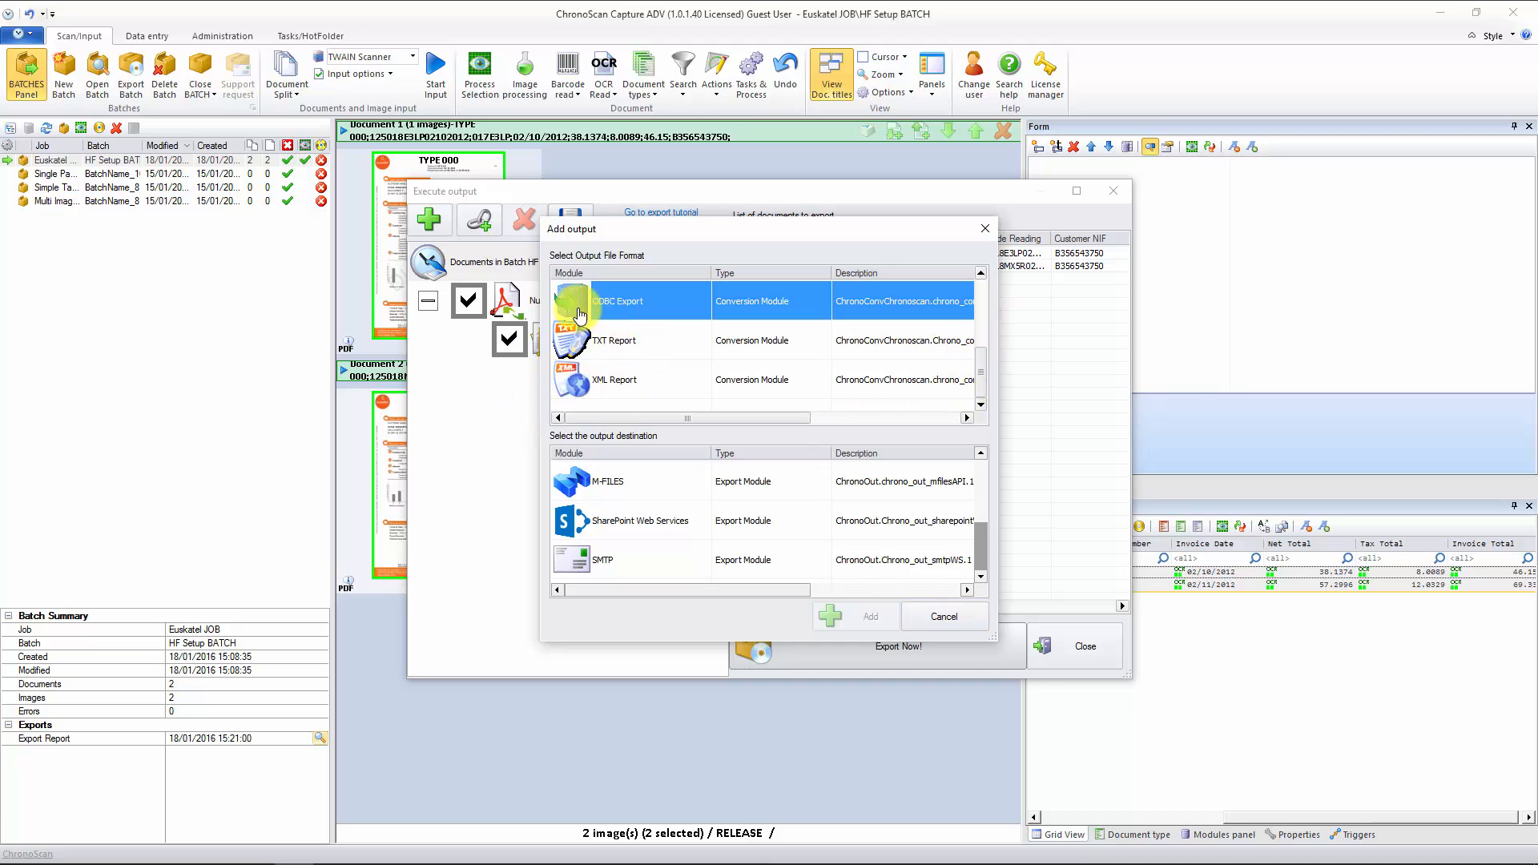
left_click(957, 619)
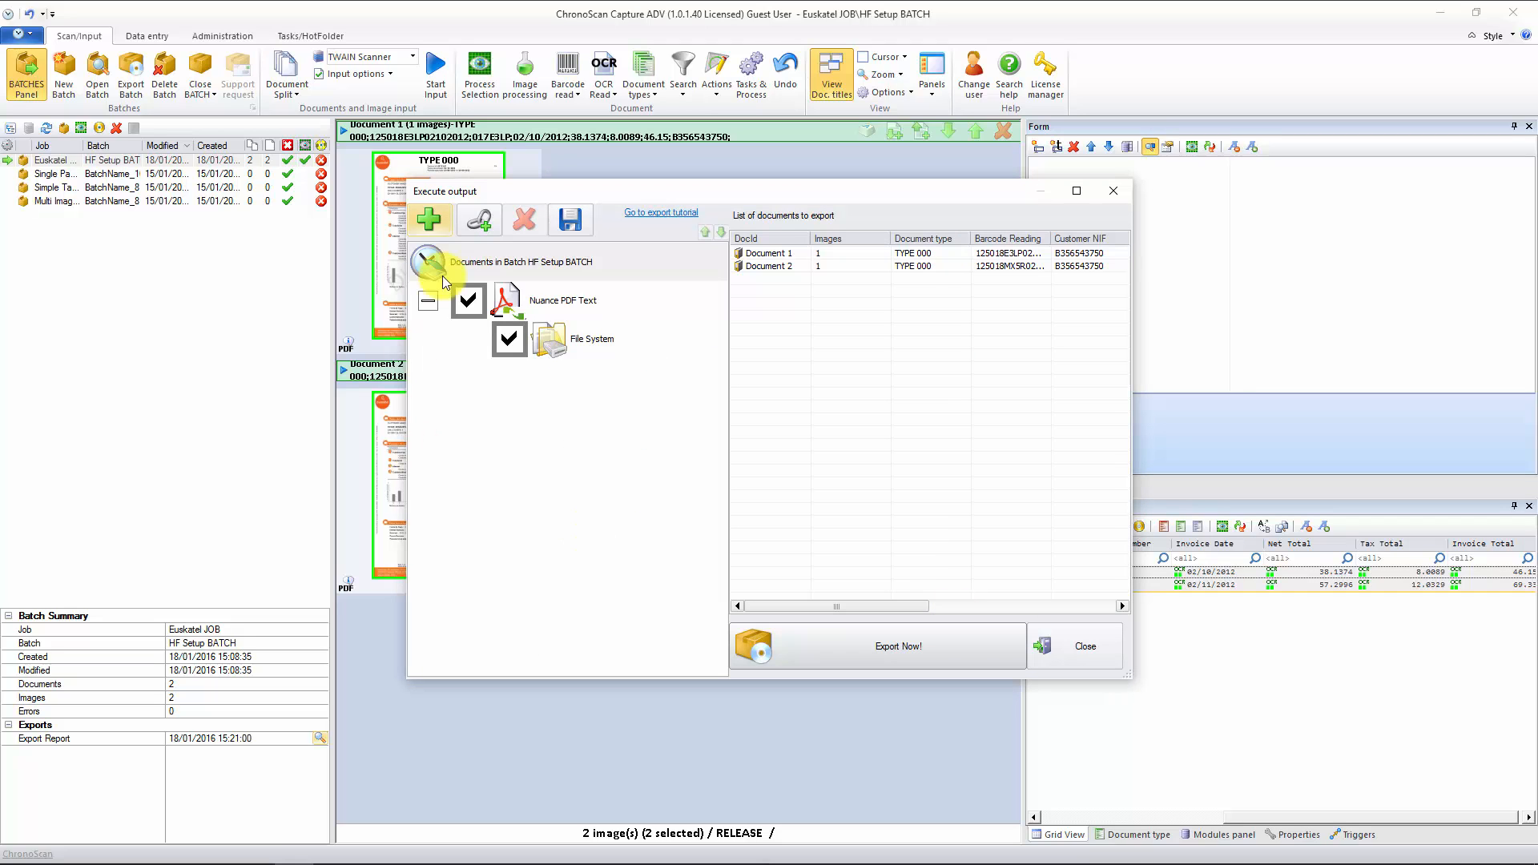
left_click(1057, 641)
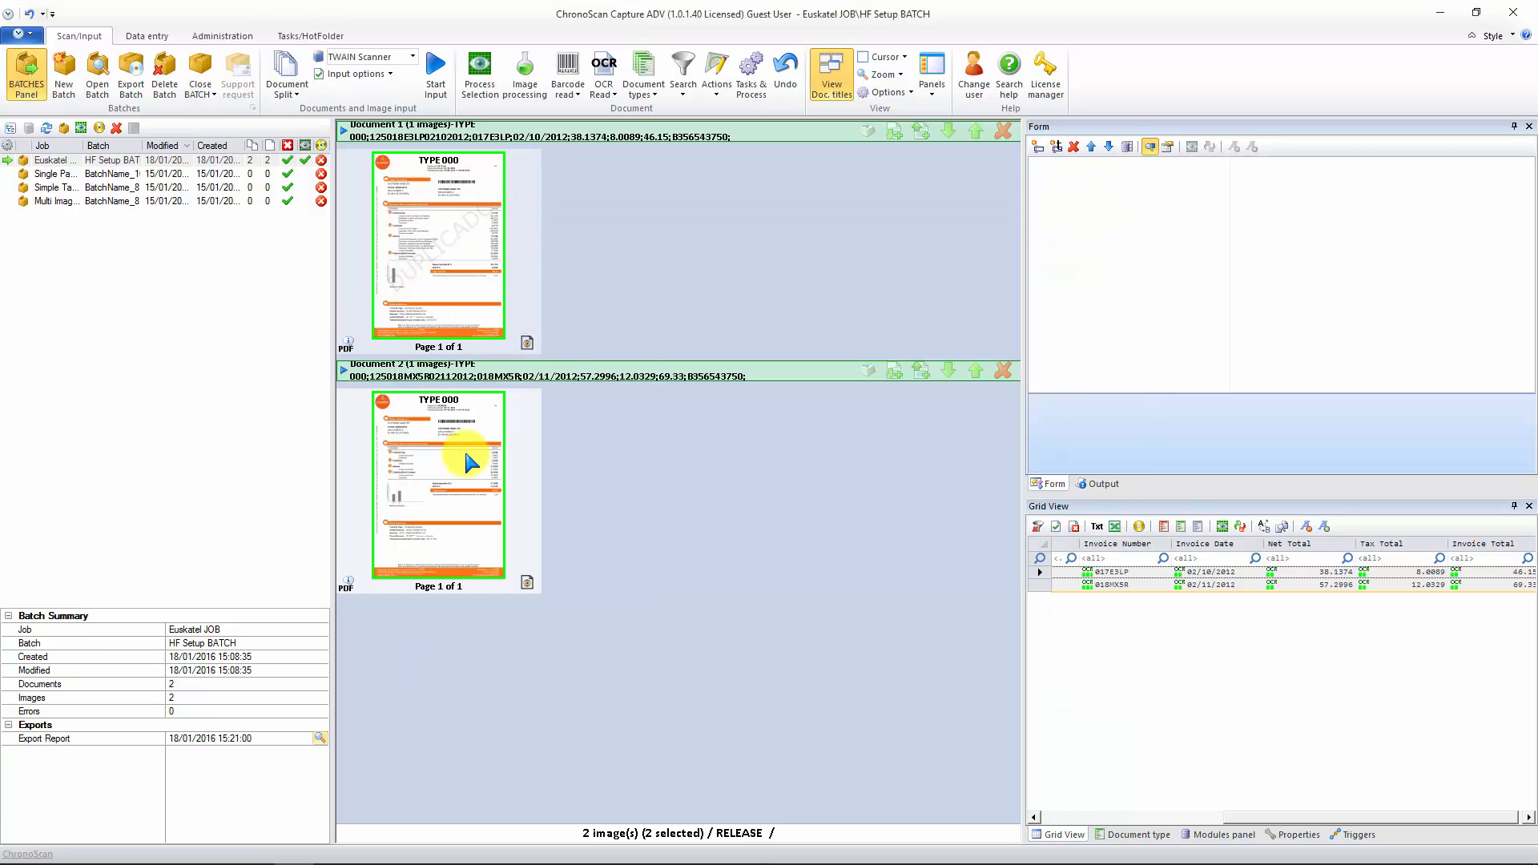
- Review the configuration of the Euskatel Invoices HF HotFolder and save it
left_click(296, 35)
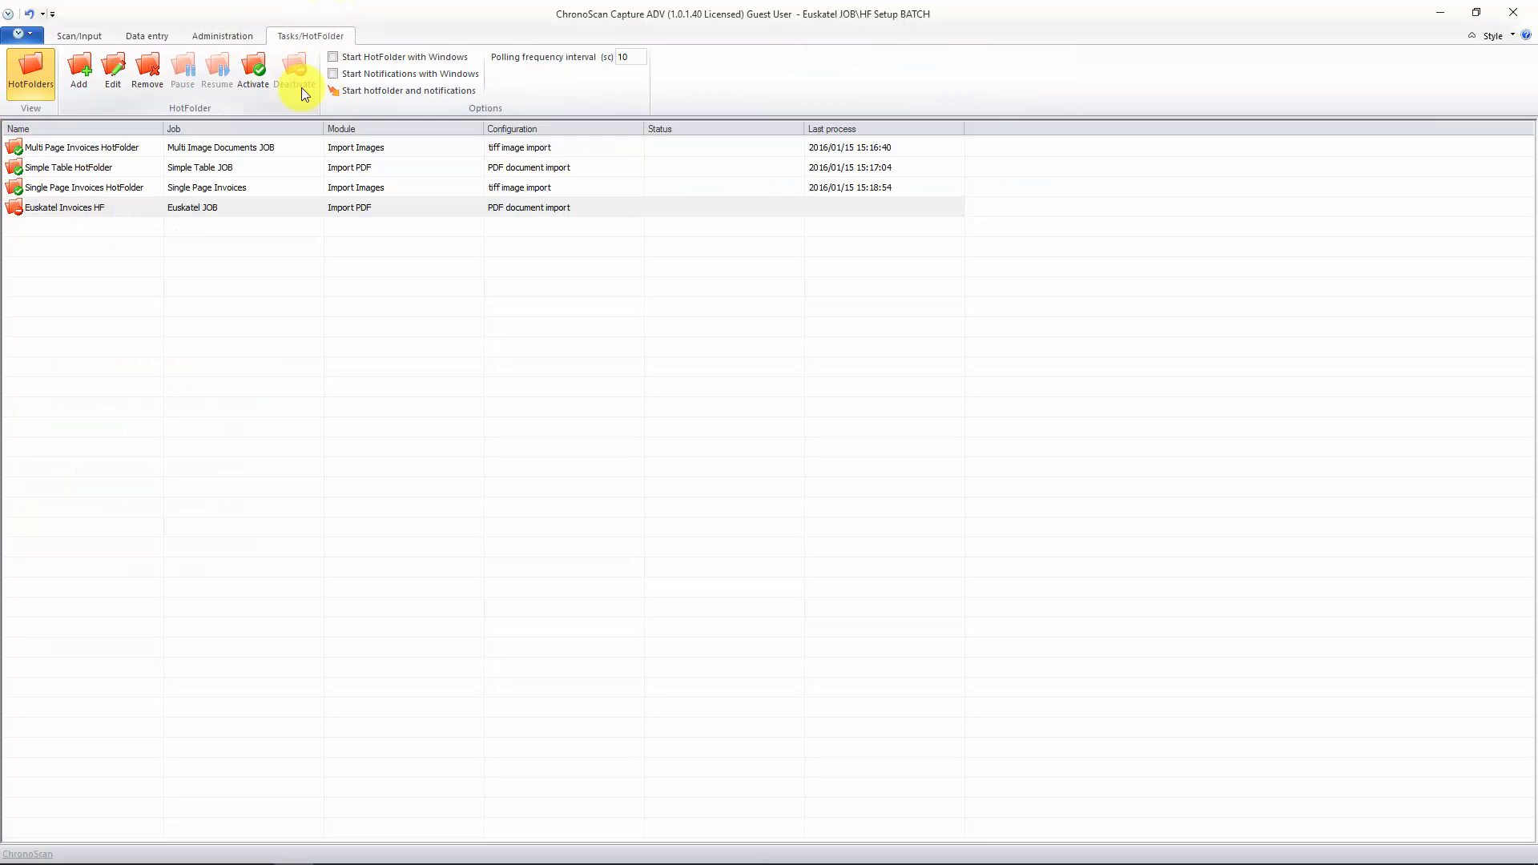
left_click(69, 210)
left_click(113, 68)
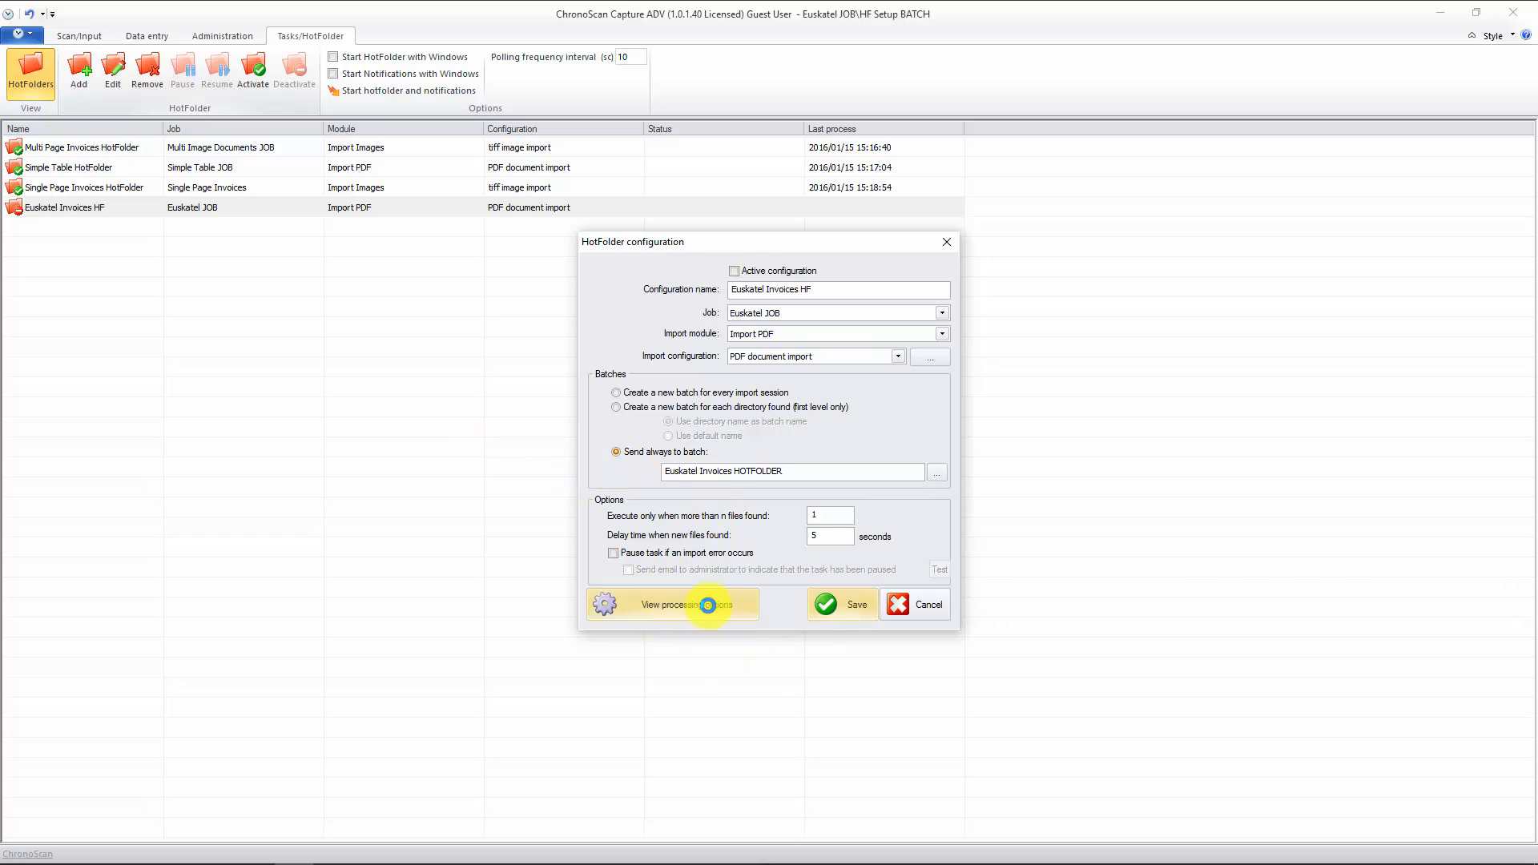
left_click(840, 604)
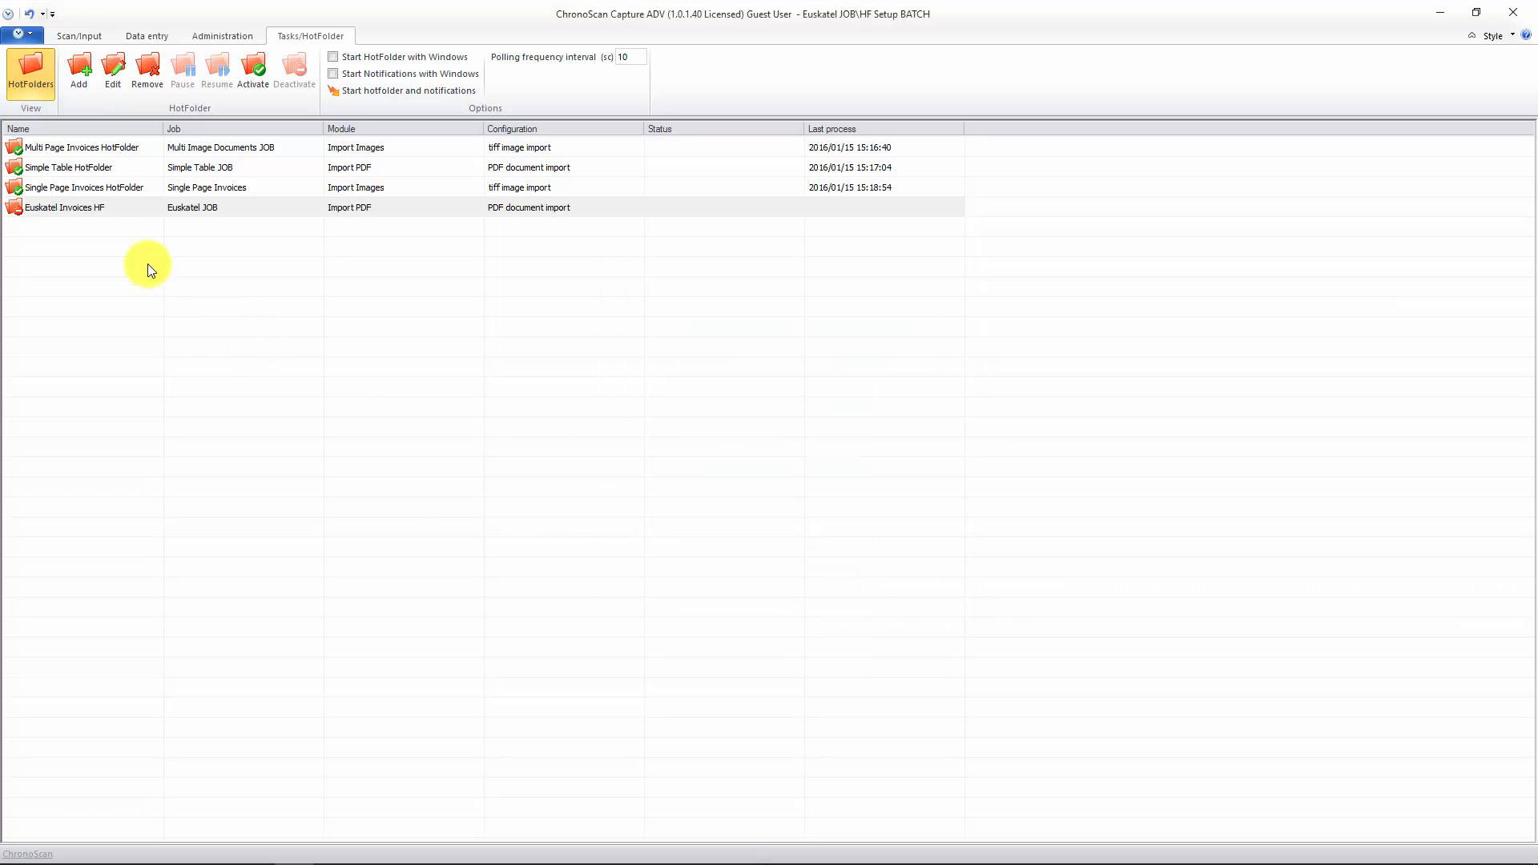
- Activate the Euskatel Invoices HF HotFolder
left_click(244, 67)
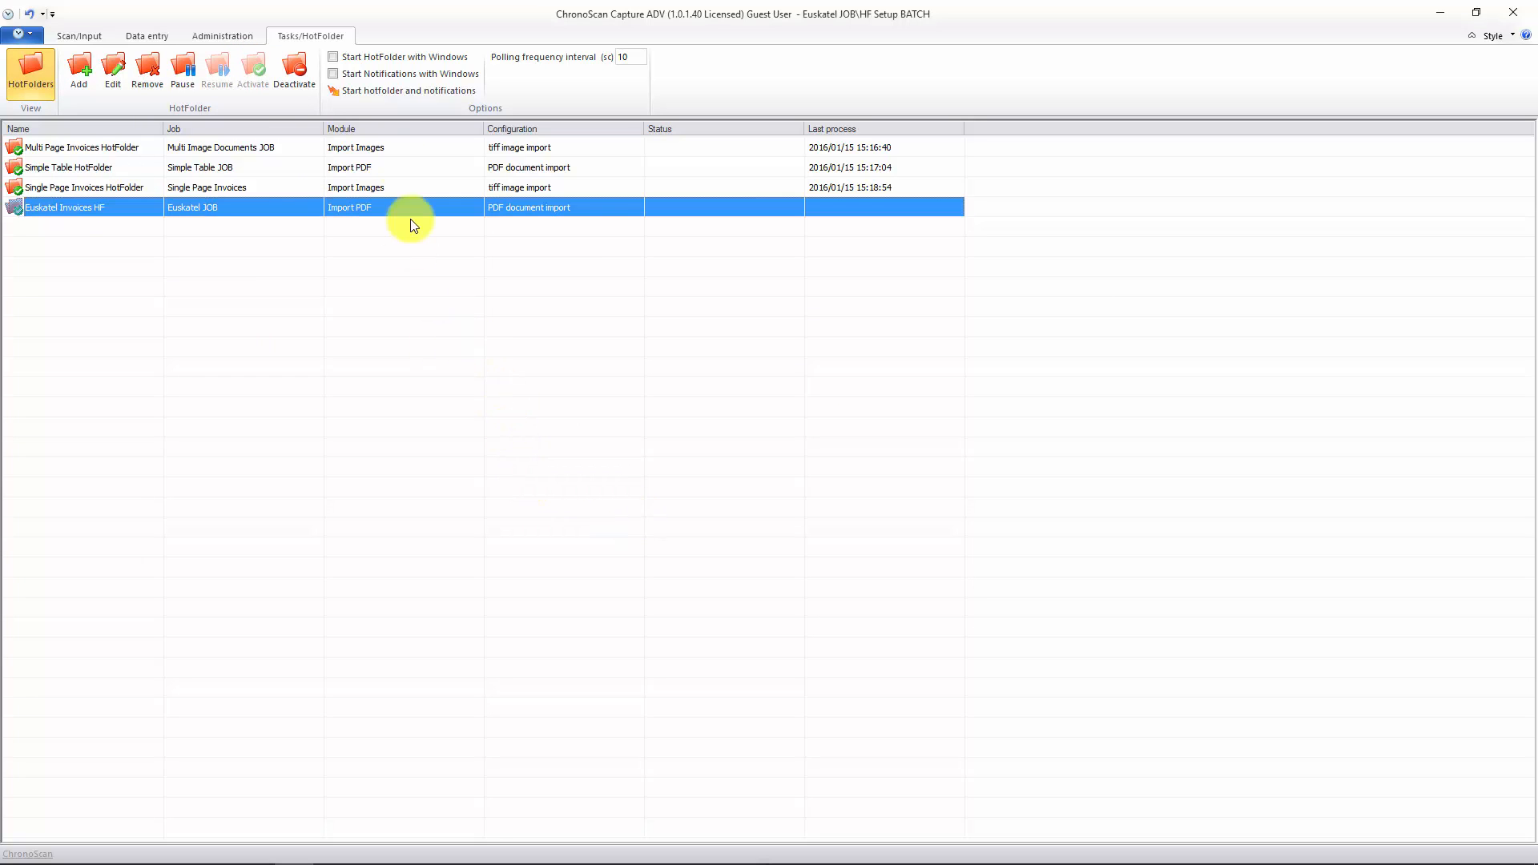
left_click(355, 95)
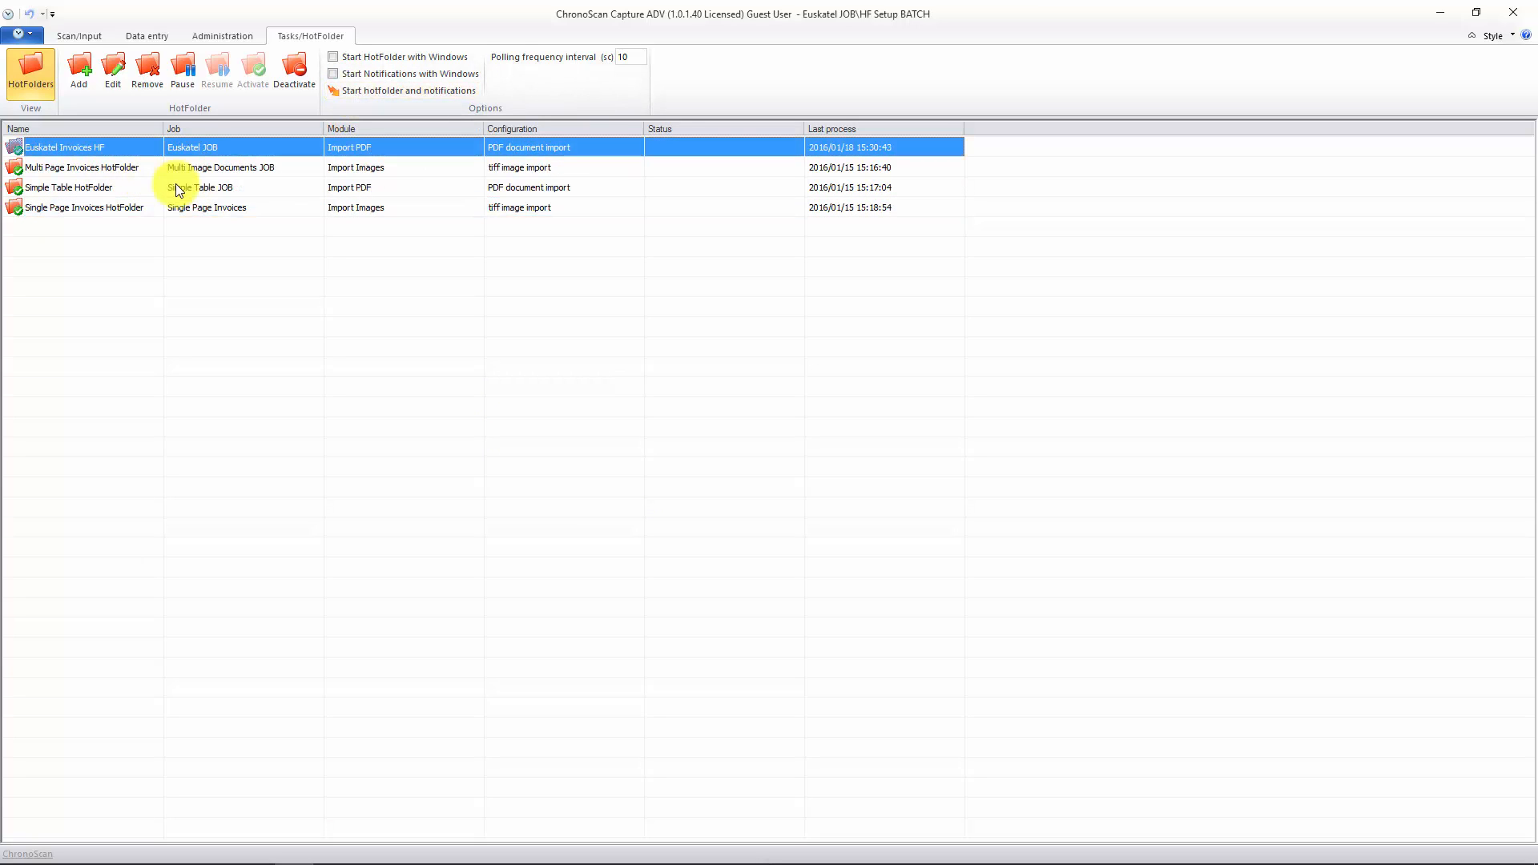
left_click(376, 93)
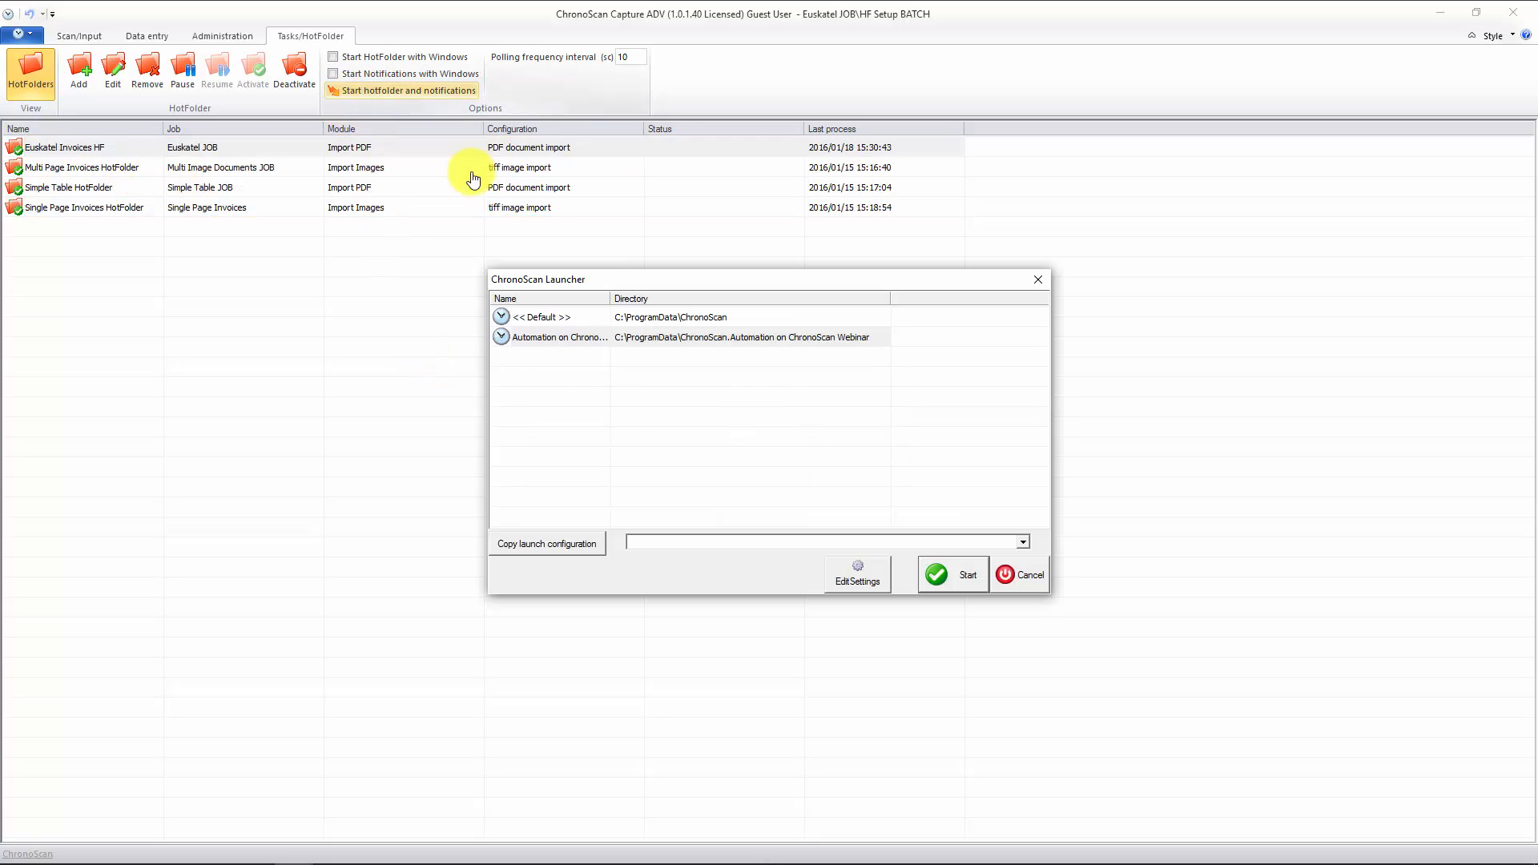
left_click(522, 341)
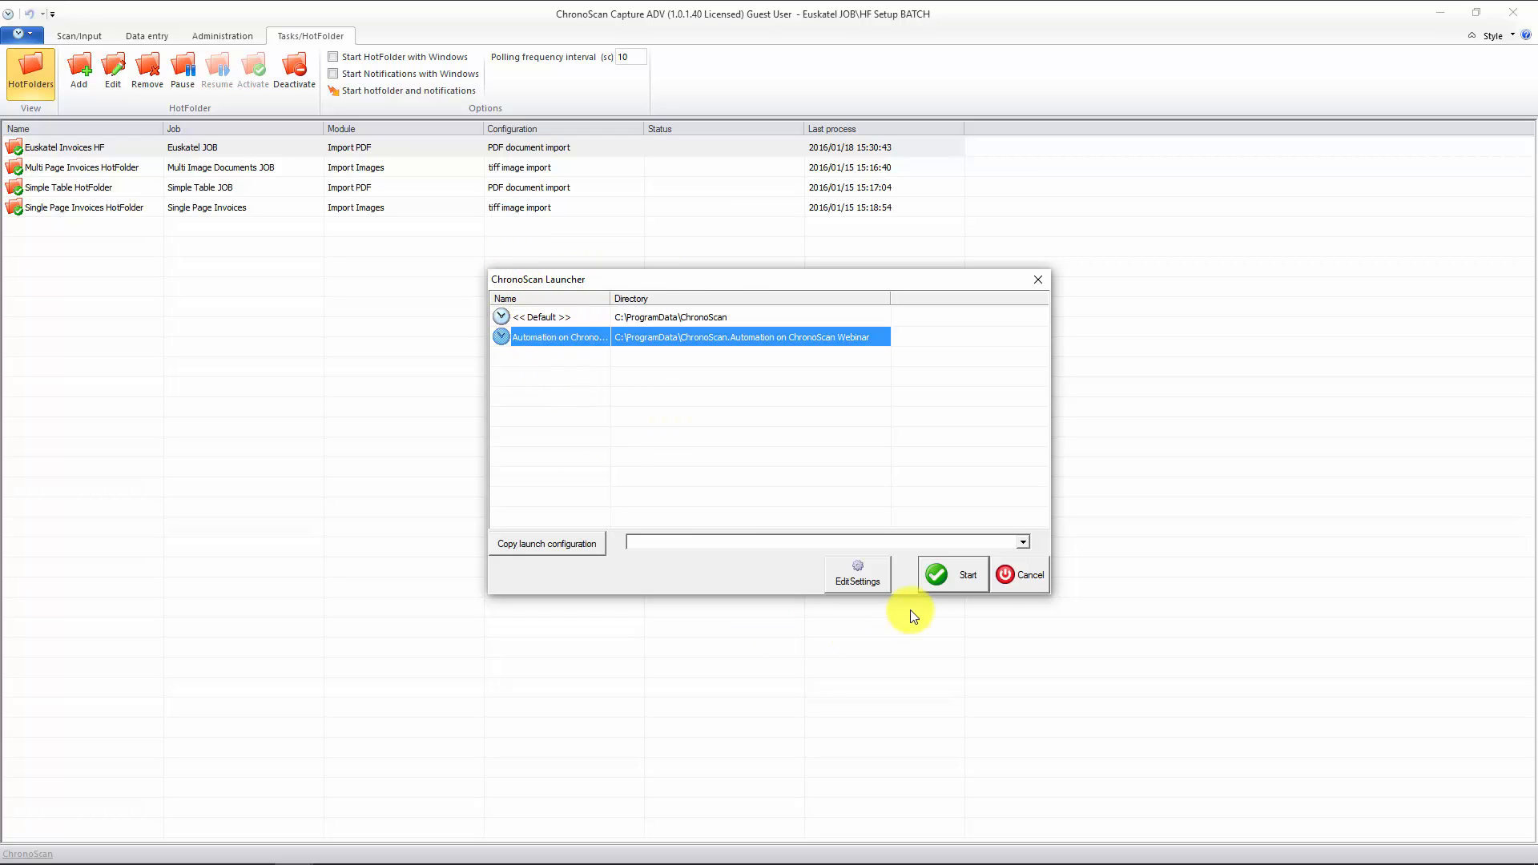
left_click(1026, 575)
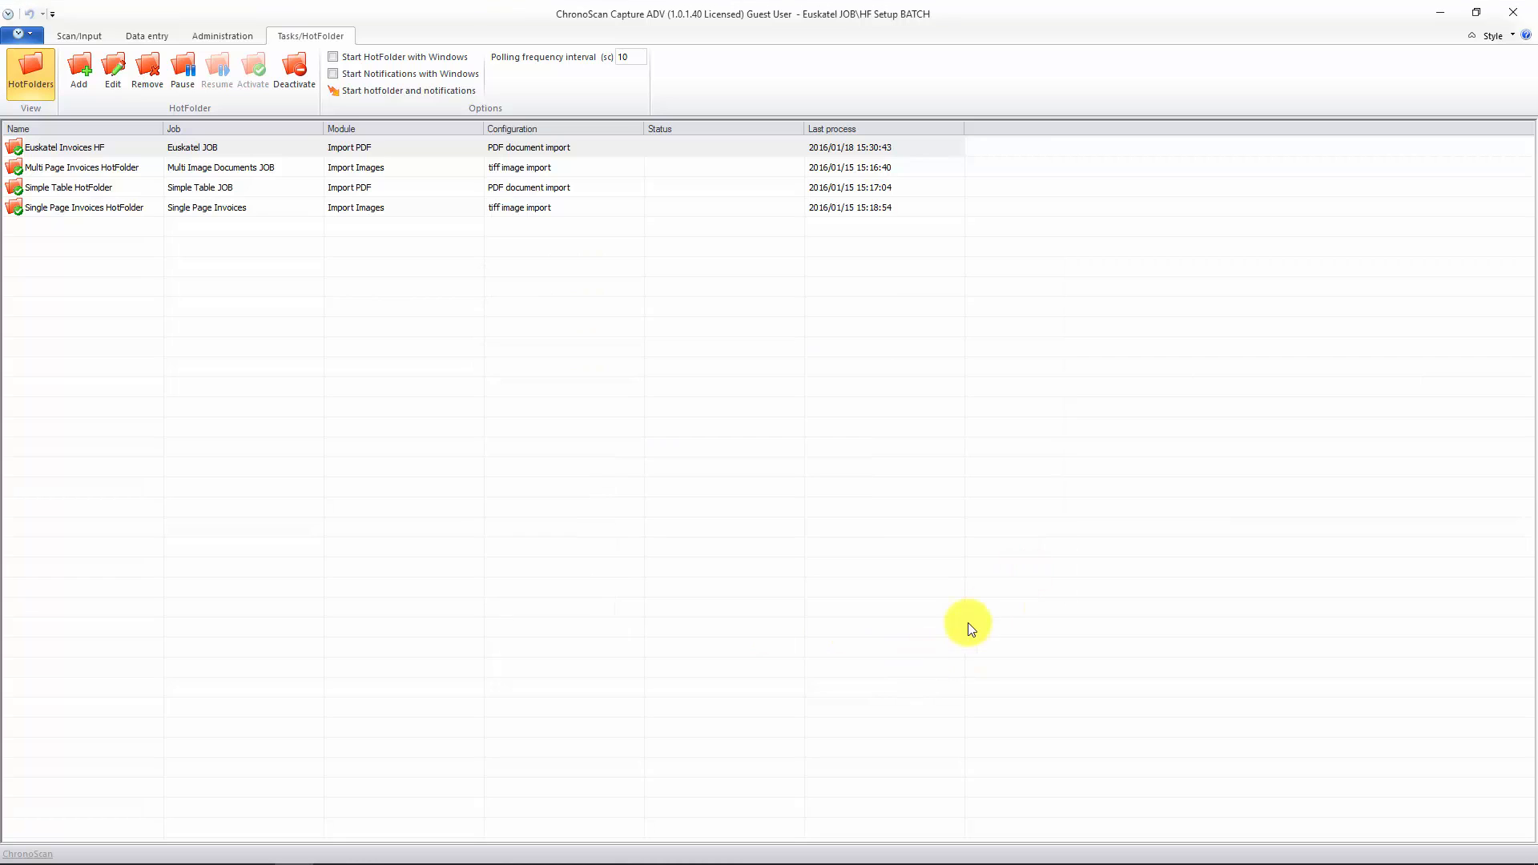
- Switch to File Explorer and check the source PDF files in the Euskatel Invoices folder, then return to ChronoScan
left_click(91, 36)
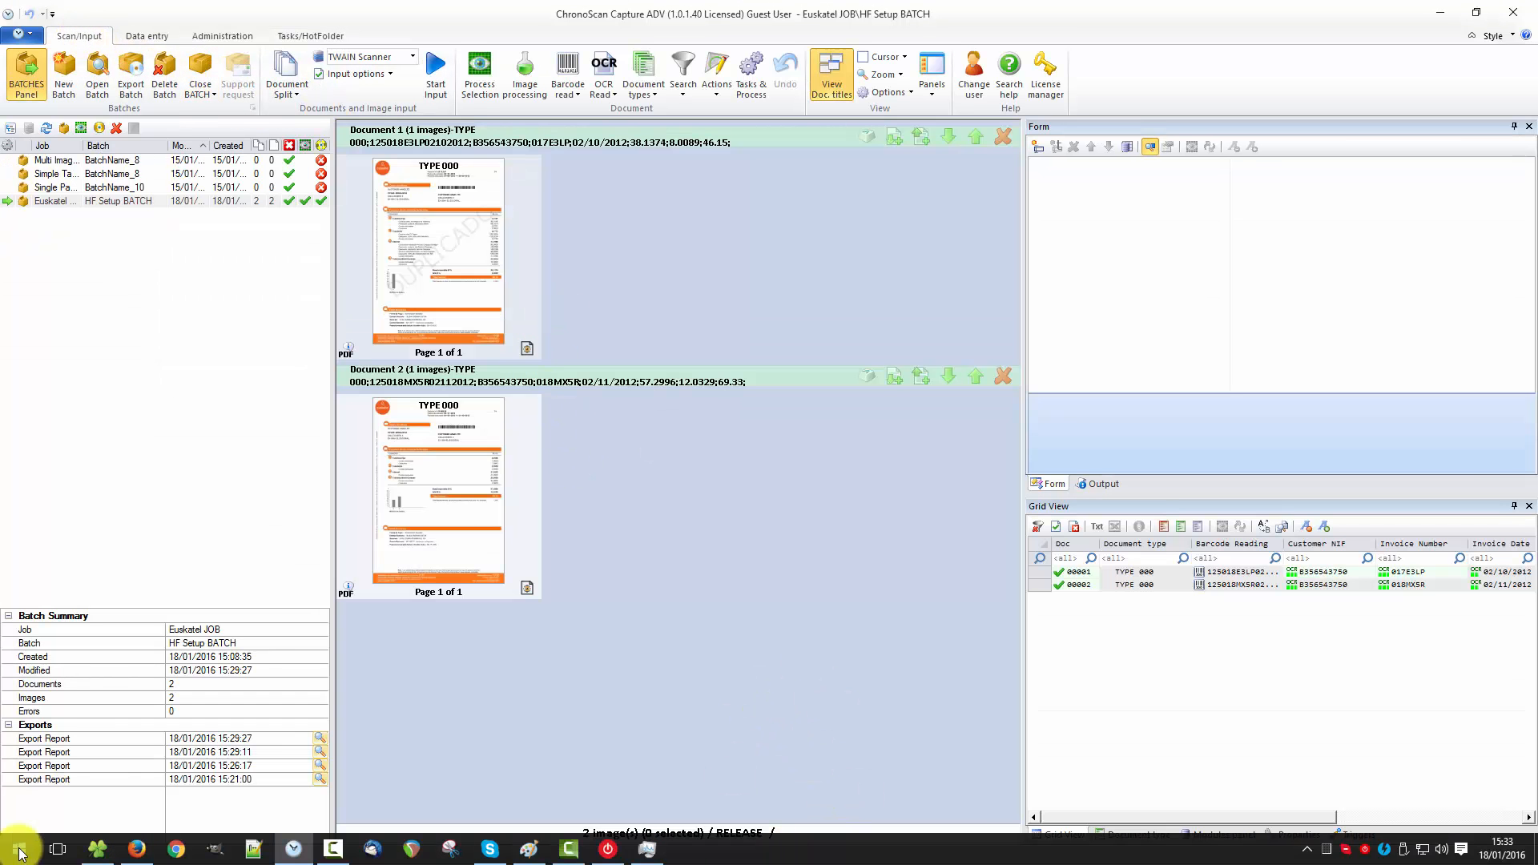
left_click(429, 241)
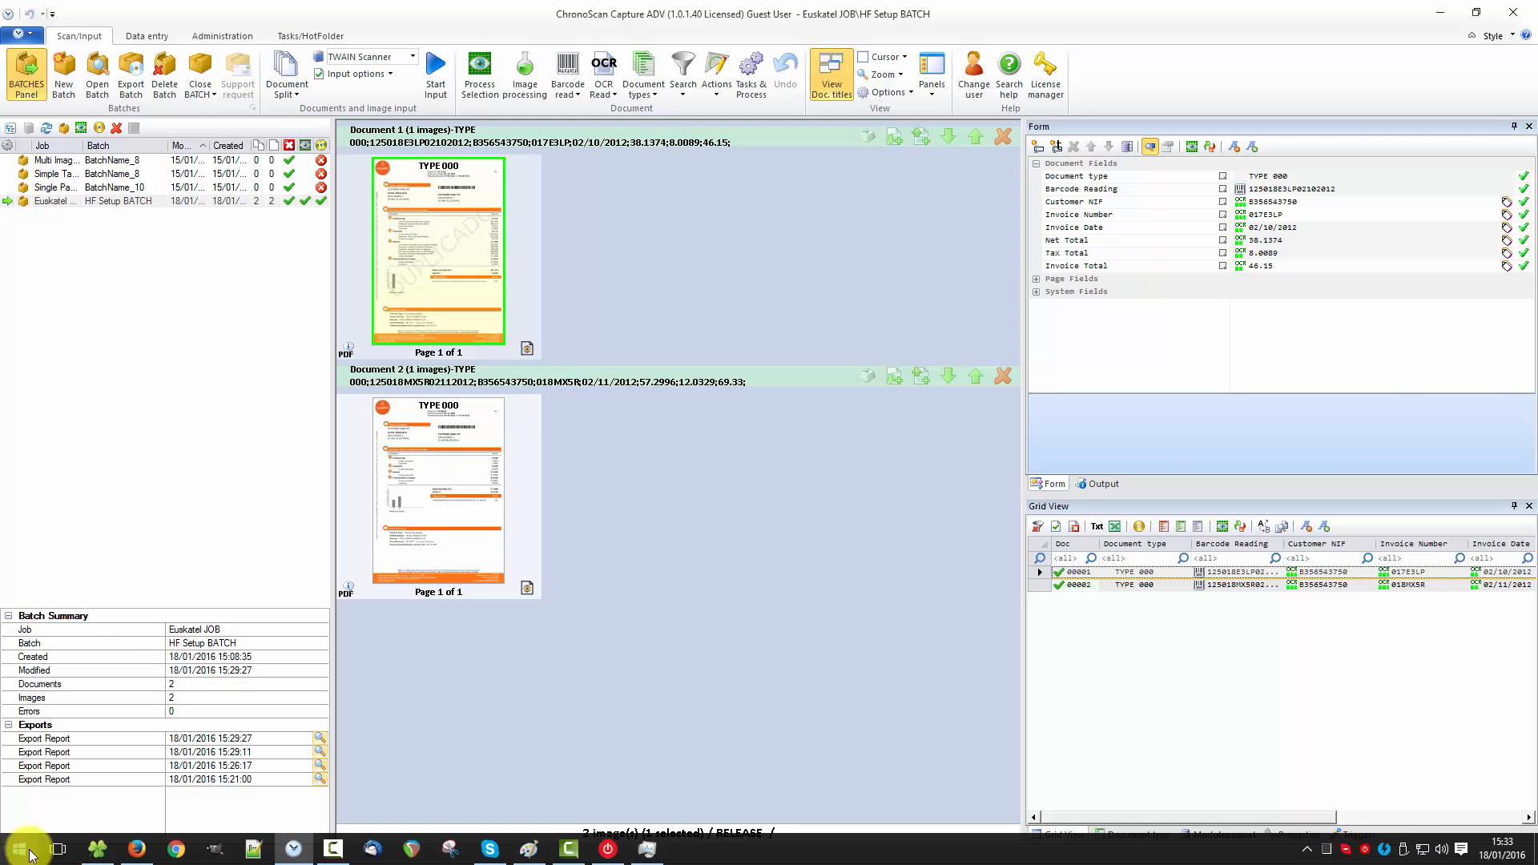
left_click(91, 845)
left_click(837, 29)
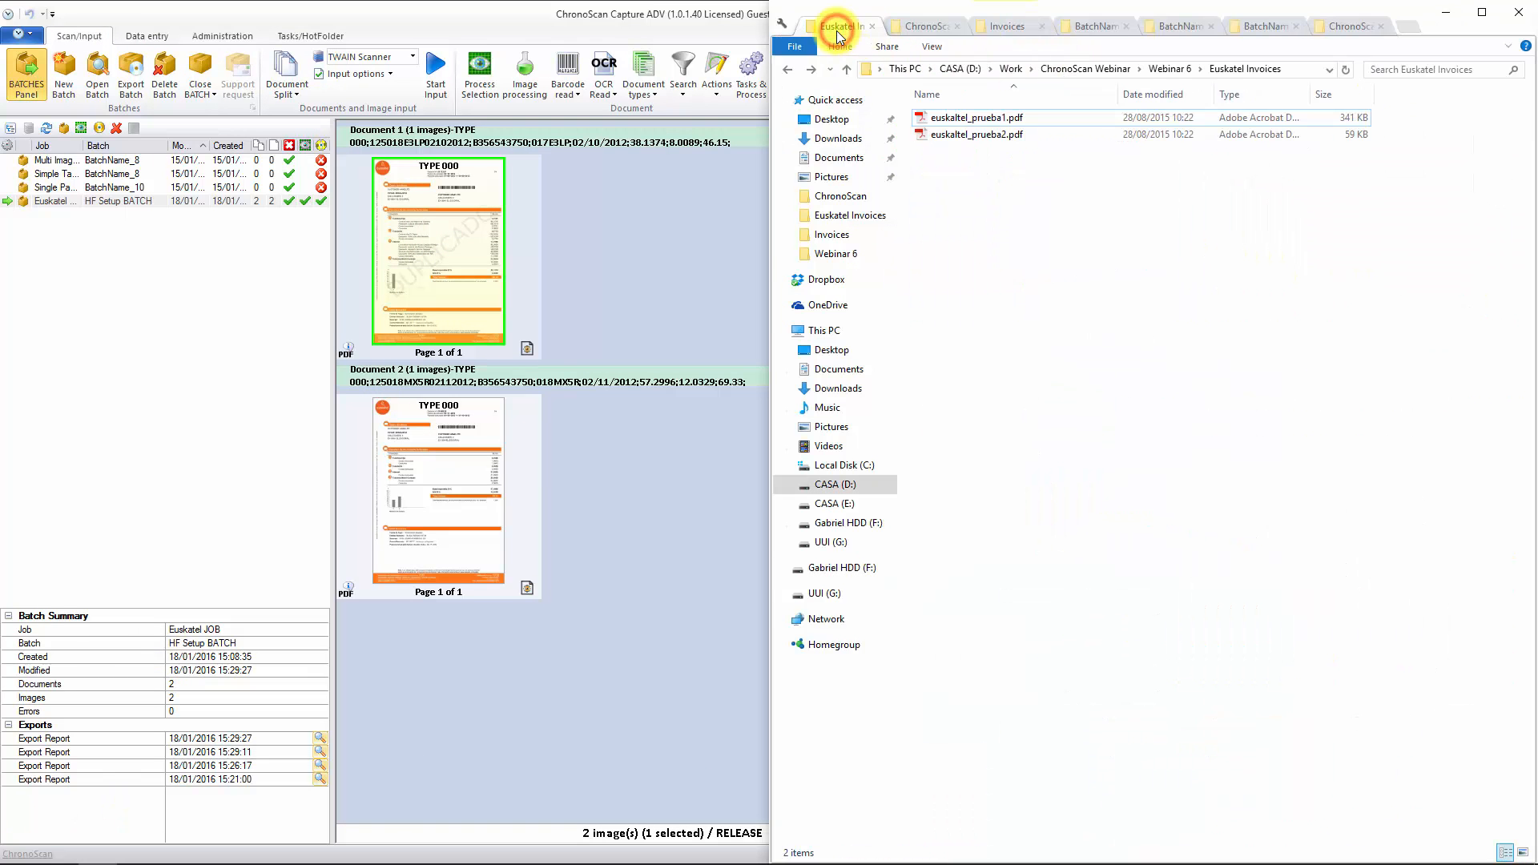
left_click_drag(1029, 189, 971, 109)
left_click(1056, 238)
left_click_drag(1032, 235, 958, 99)
left_click(589, 26)
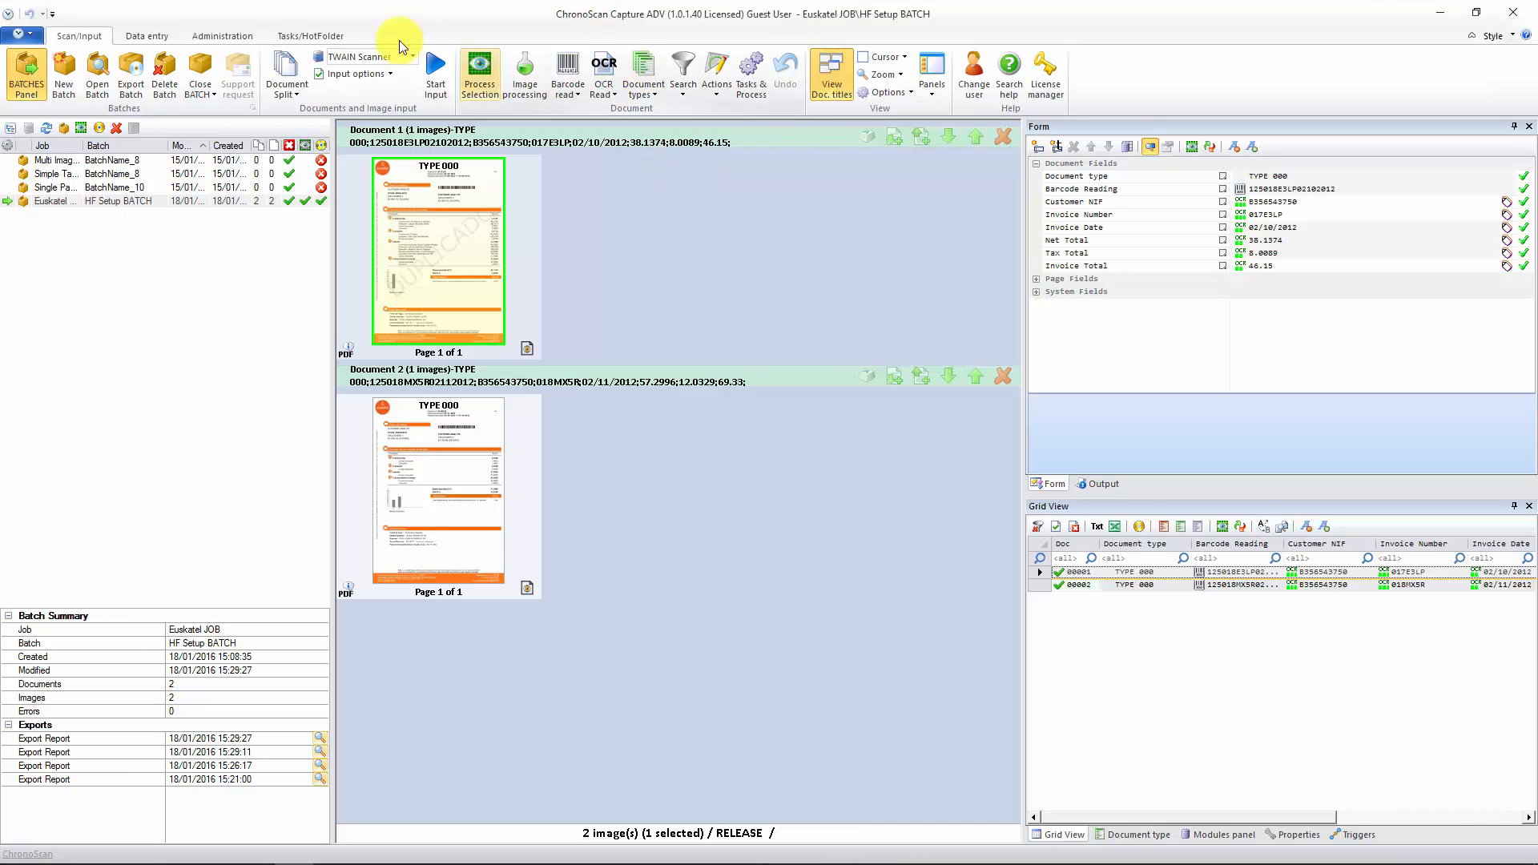
- Start the hotfolder and notifications with the Automation on ChronoScan Webinar launch configuration
left_click(316, 38)
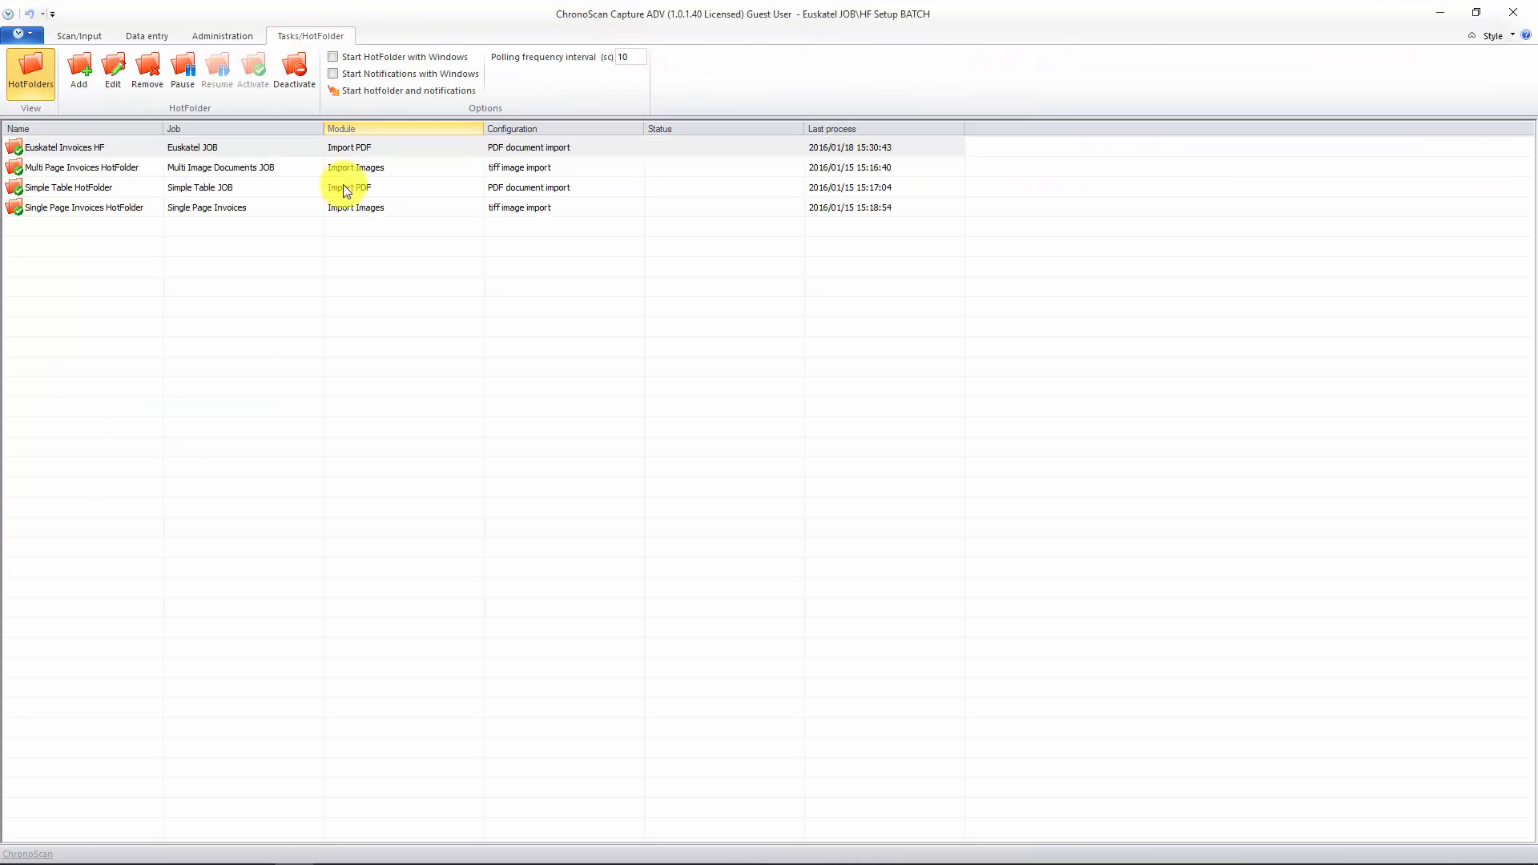
left_click(361, 91)
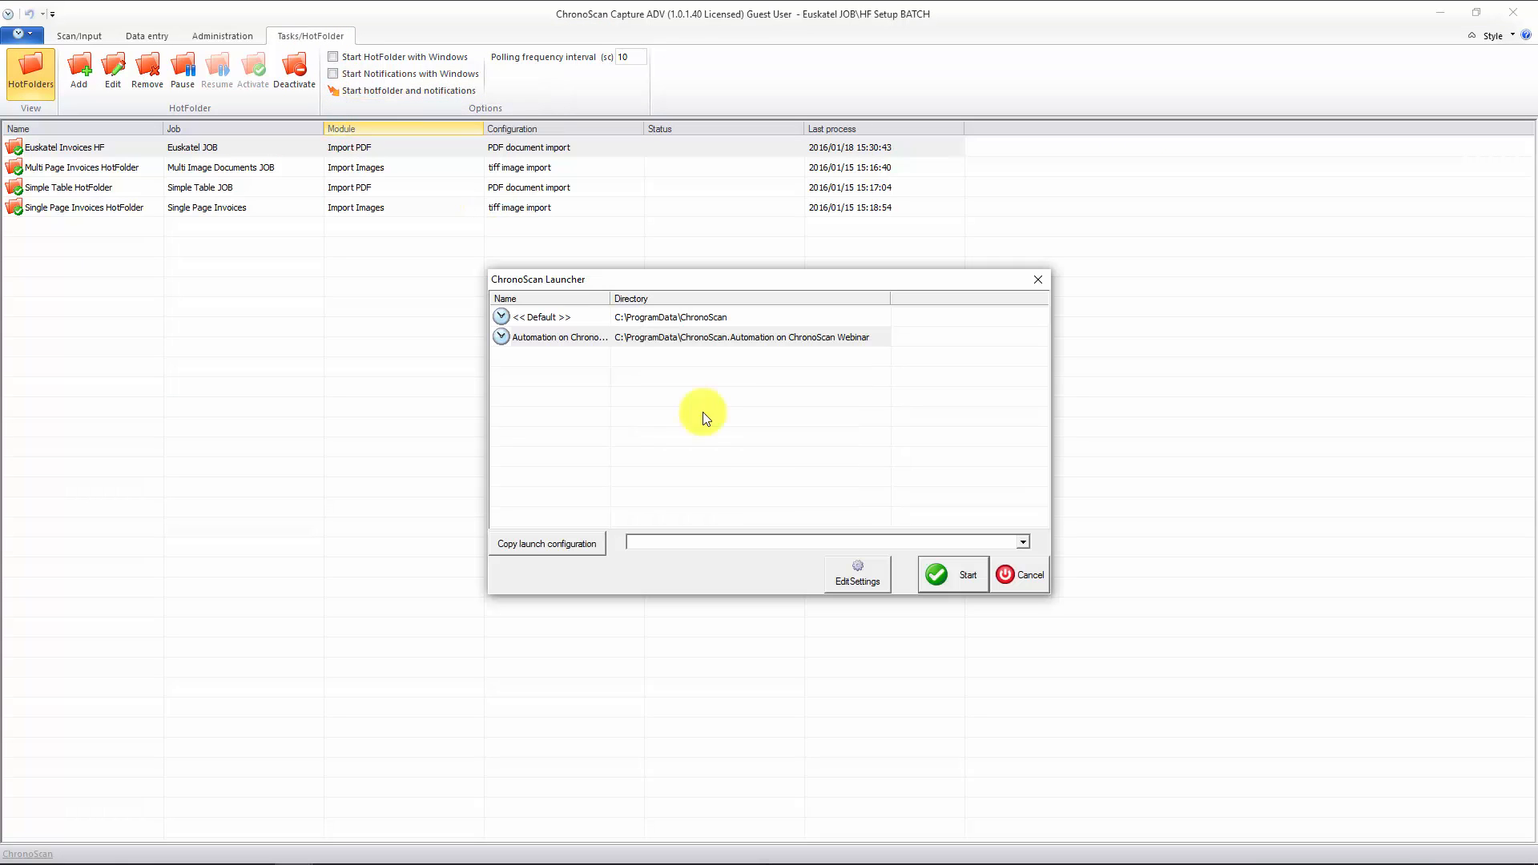
left_click(554, 346)
double_click(539, 338)
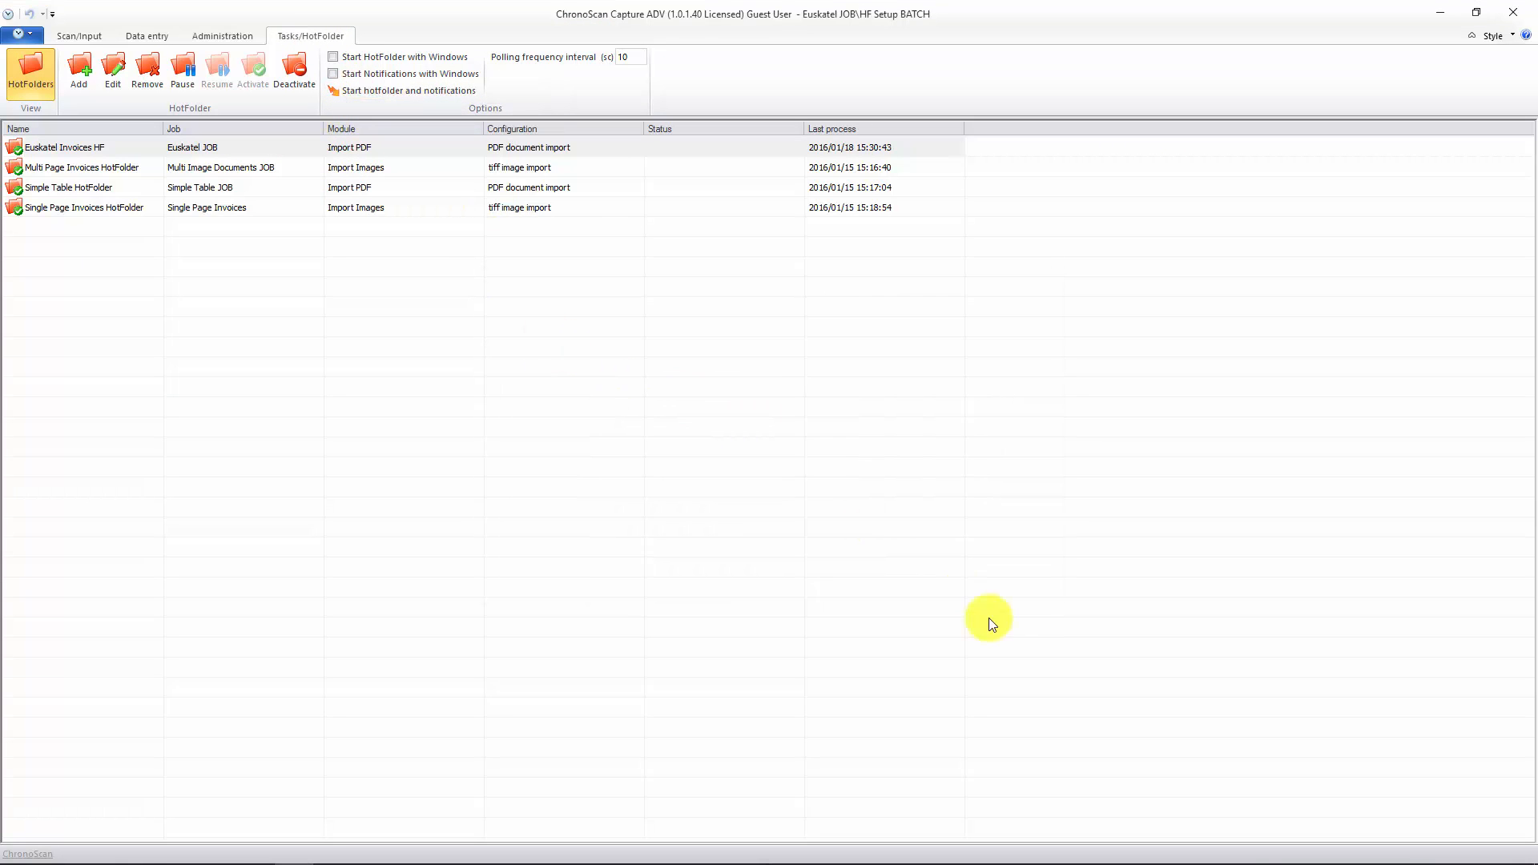
- Show the ChronoScan Capture Service console to monitor the HotFolder's execution
left_click(1307, 851)
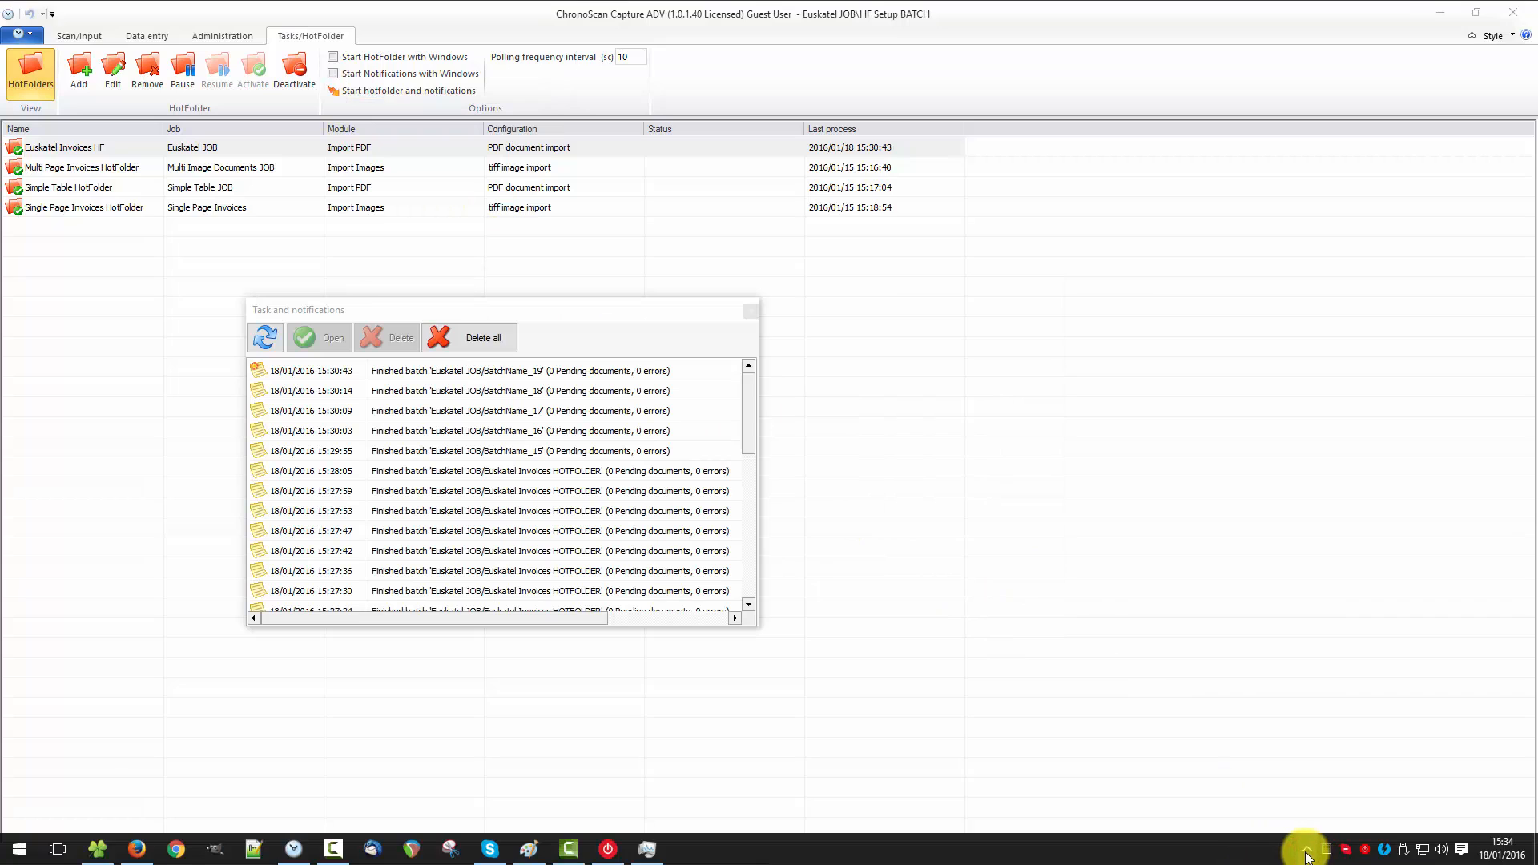
right_click(1273, 755)
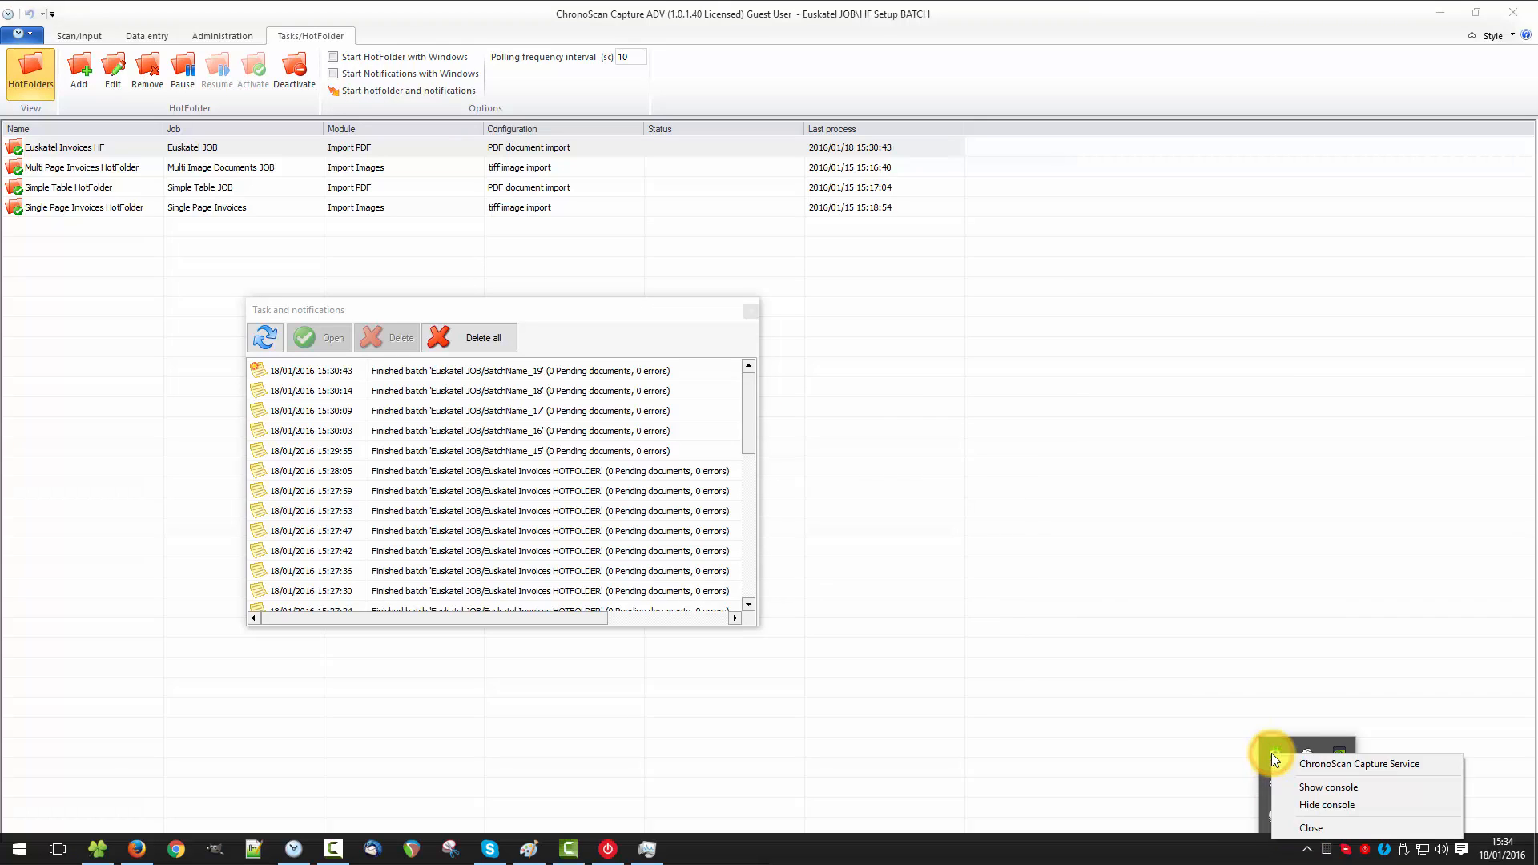
left_click(1306, 789)
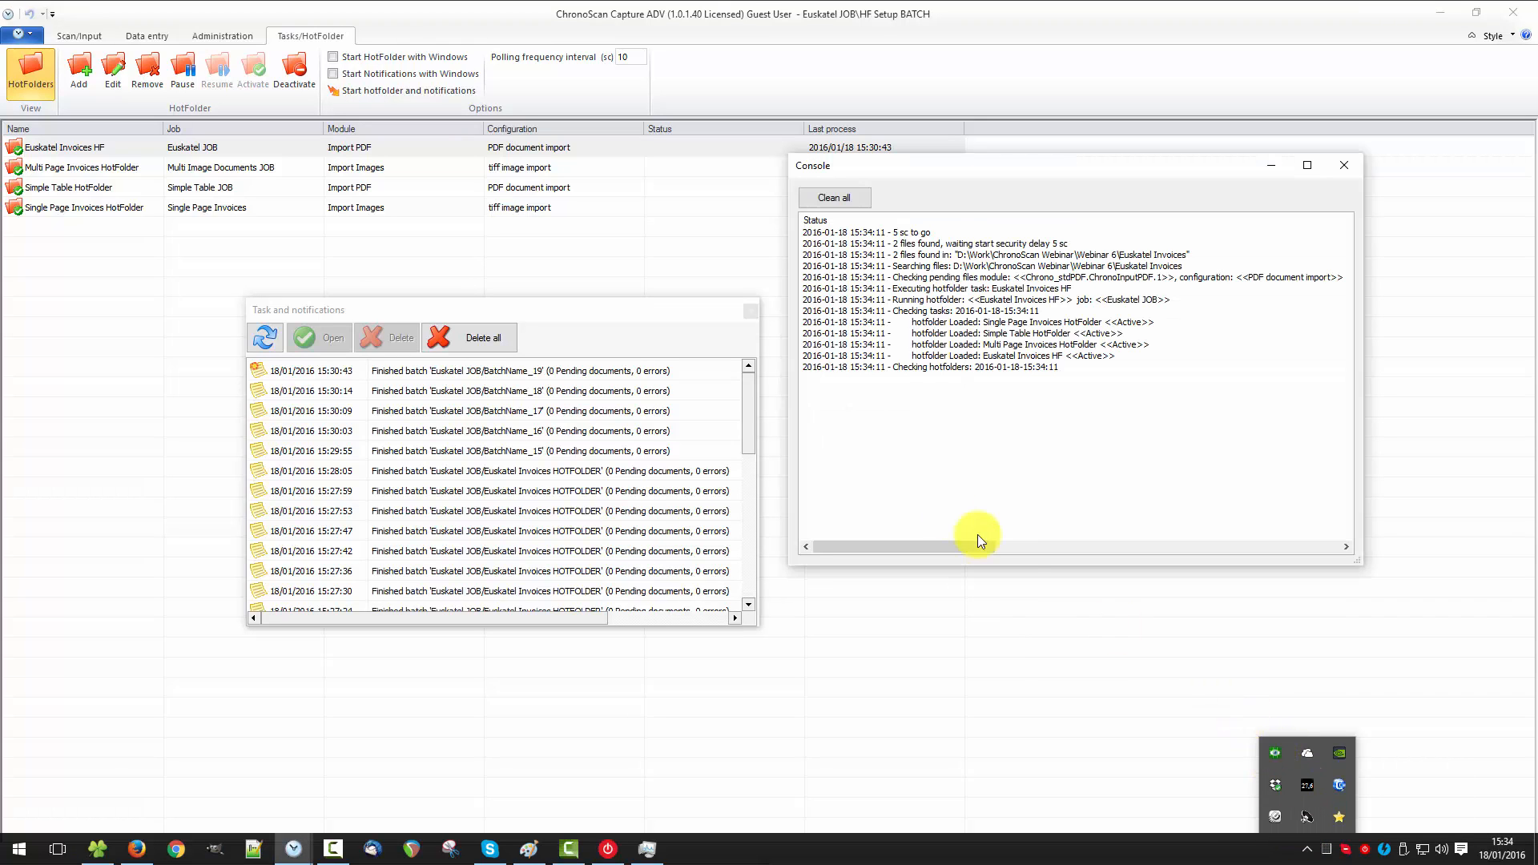
left_click(952, 177)
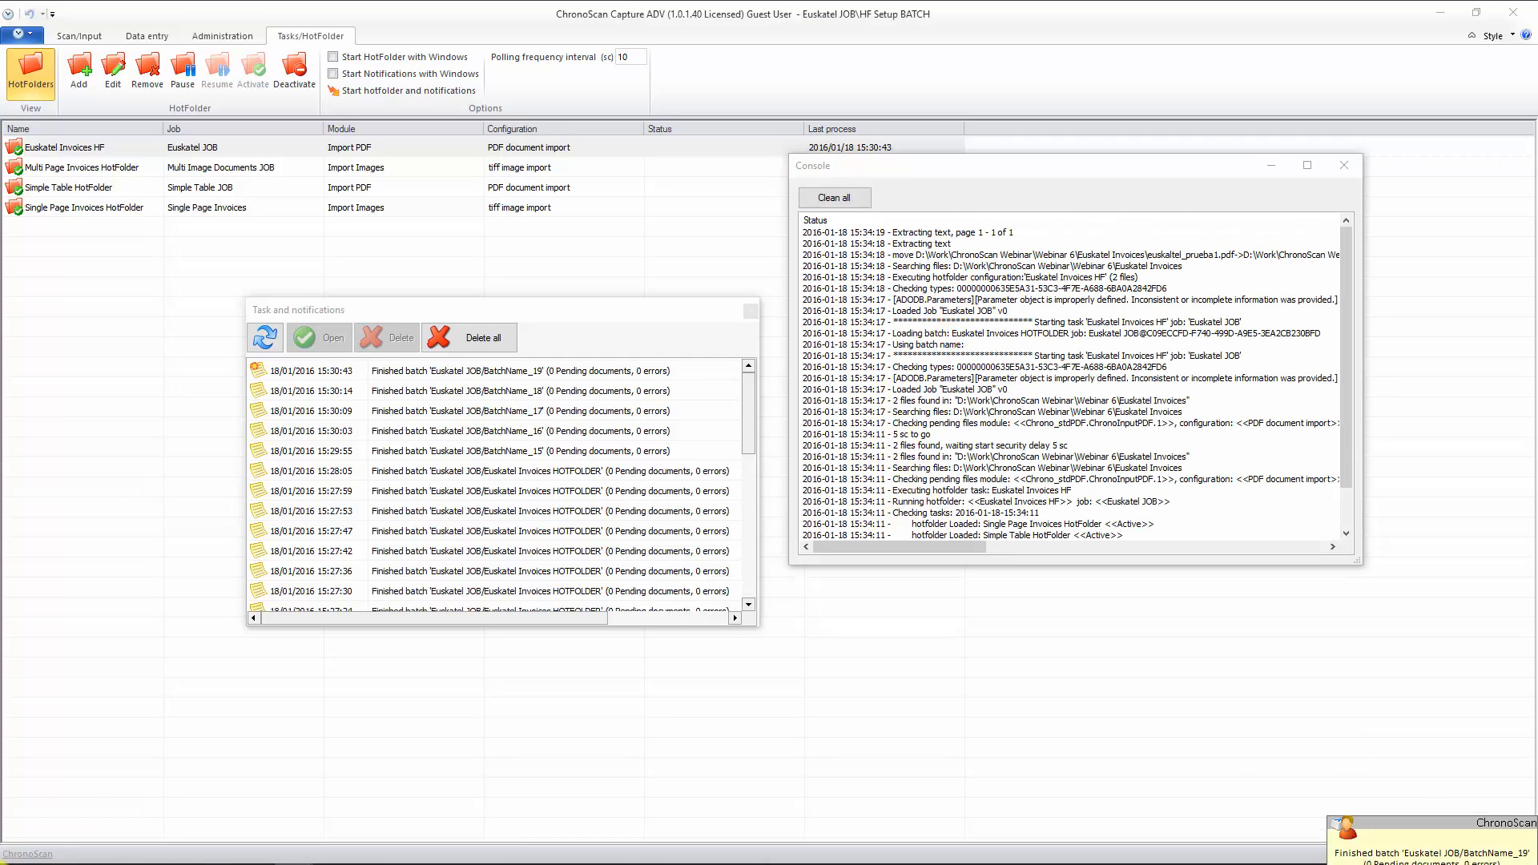
- Switch to File Explorer, inspect the Euskatel Invoices folder's imported subfolder, and move the windows aside
left_click(93, 849)
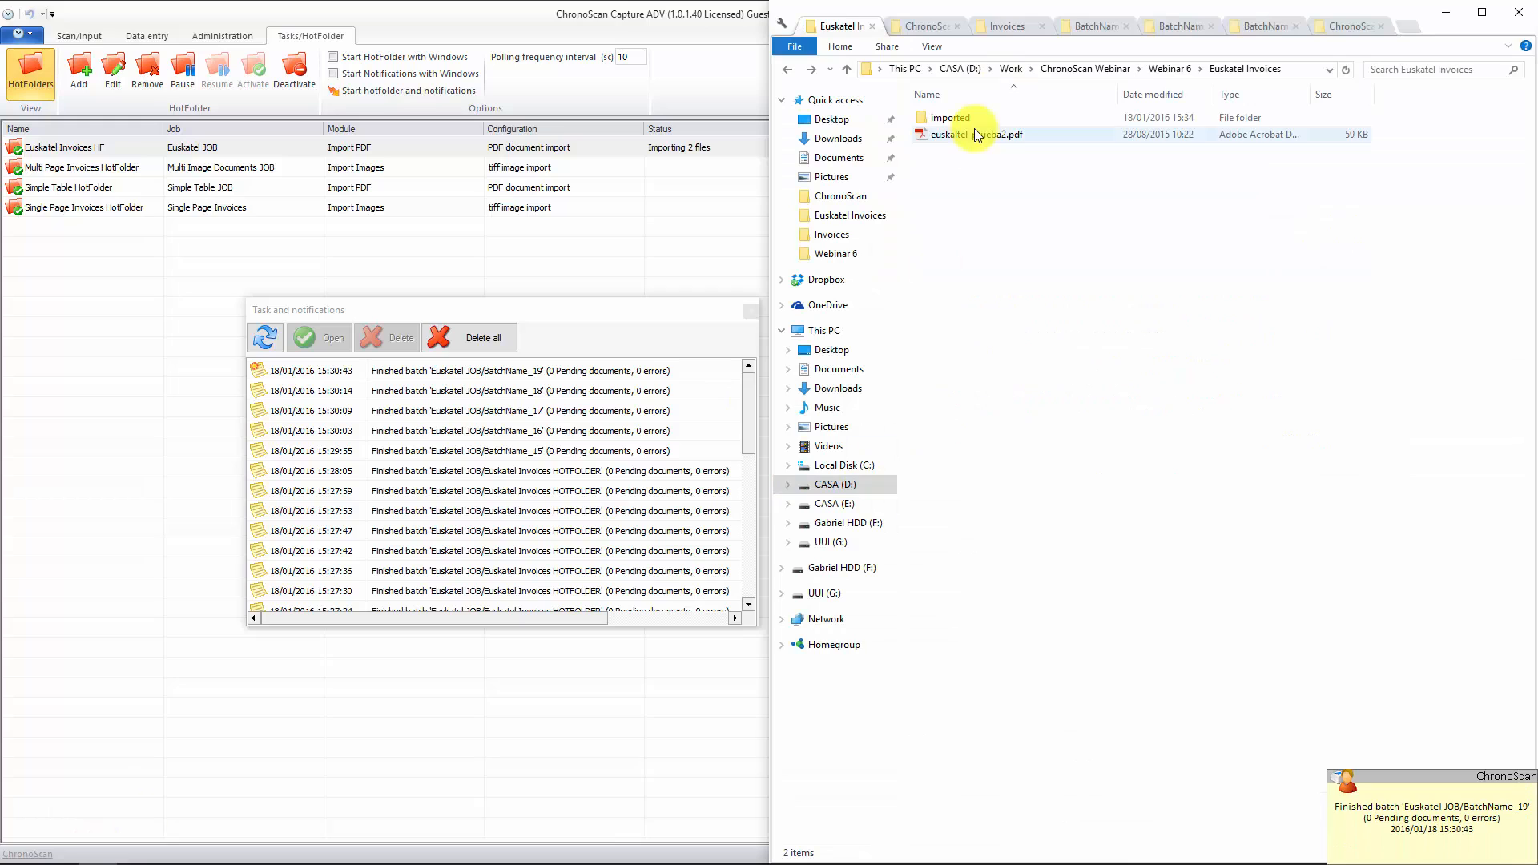
double_click(938, 121)
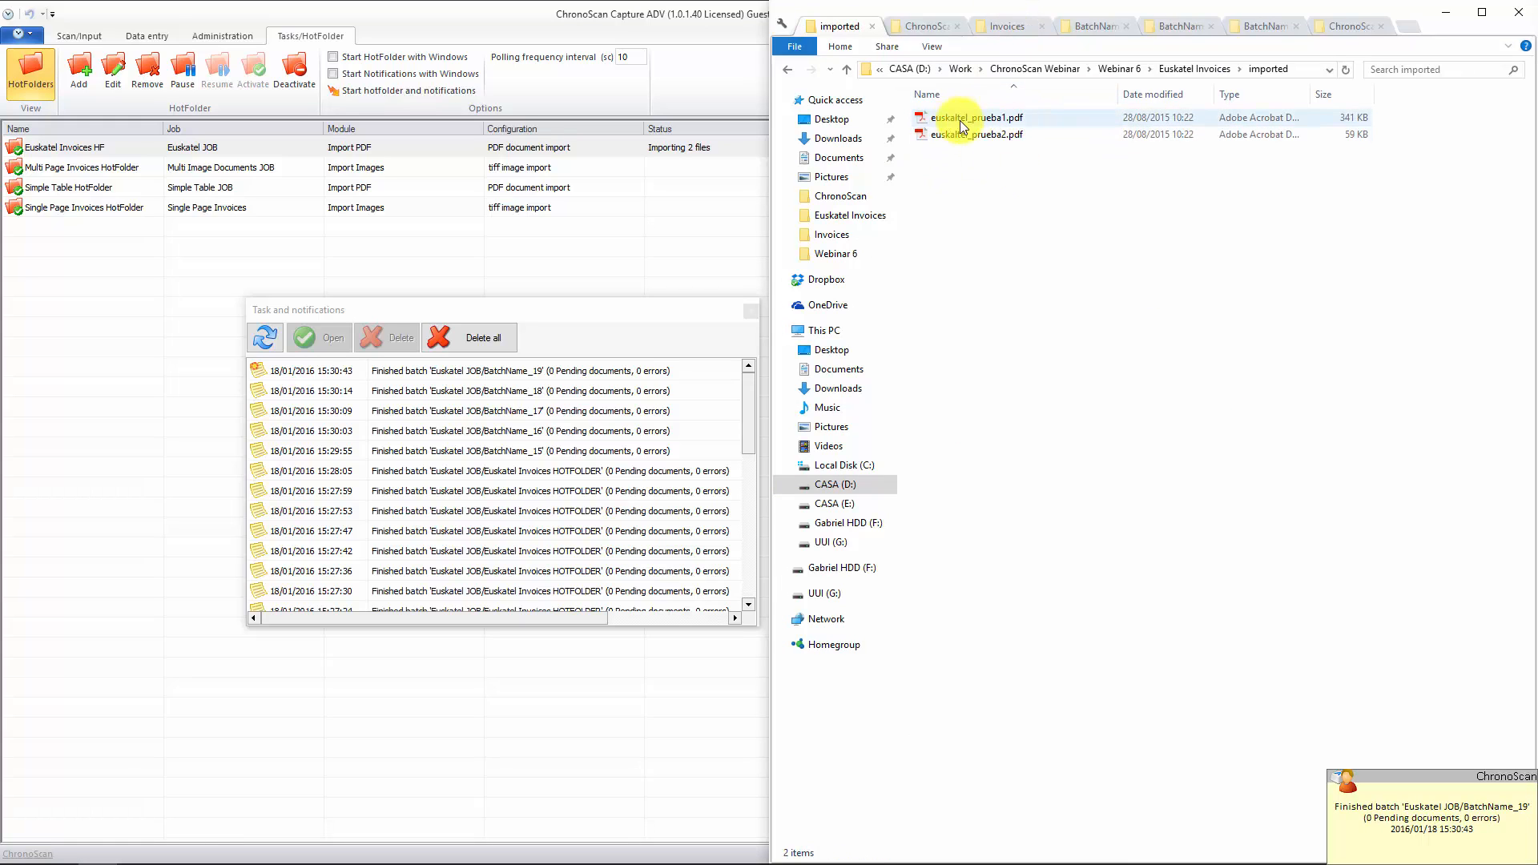
left_click(788, 69)
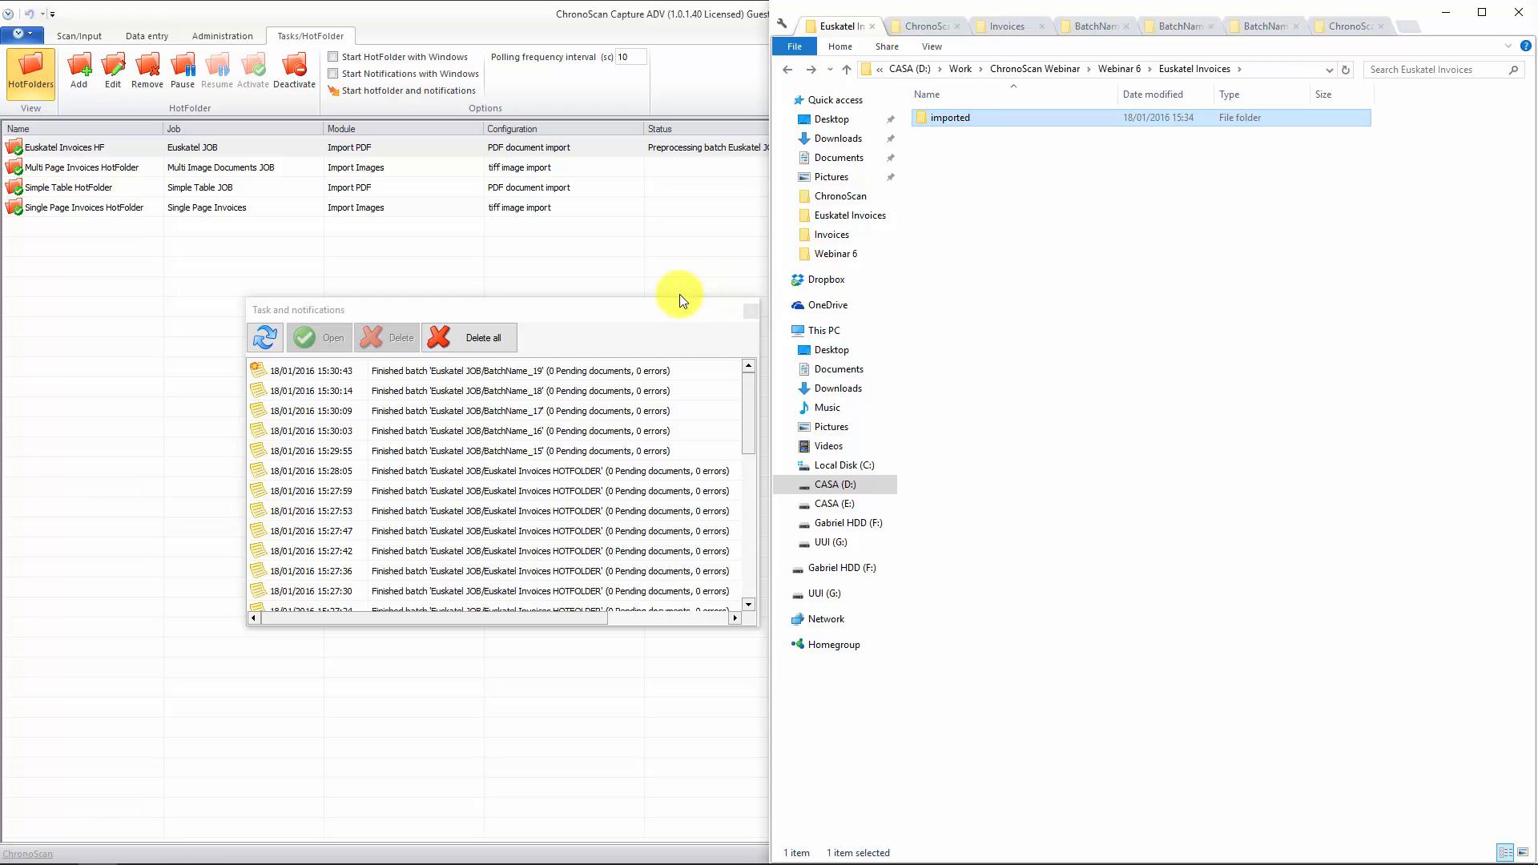
left_click_drag(685, 303, 639, 305)
left_click_drag(1228, 7, 1304, 227)
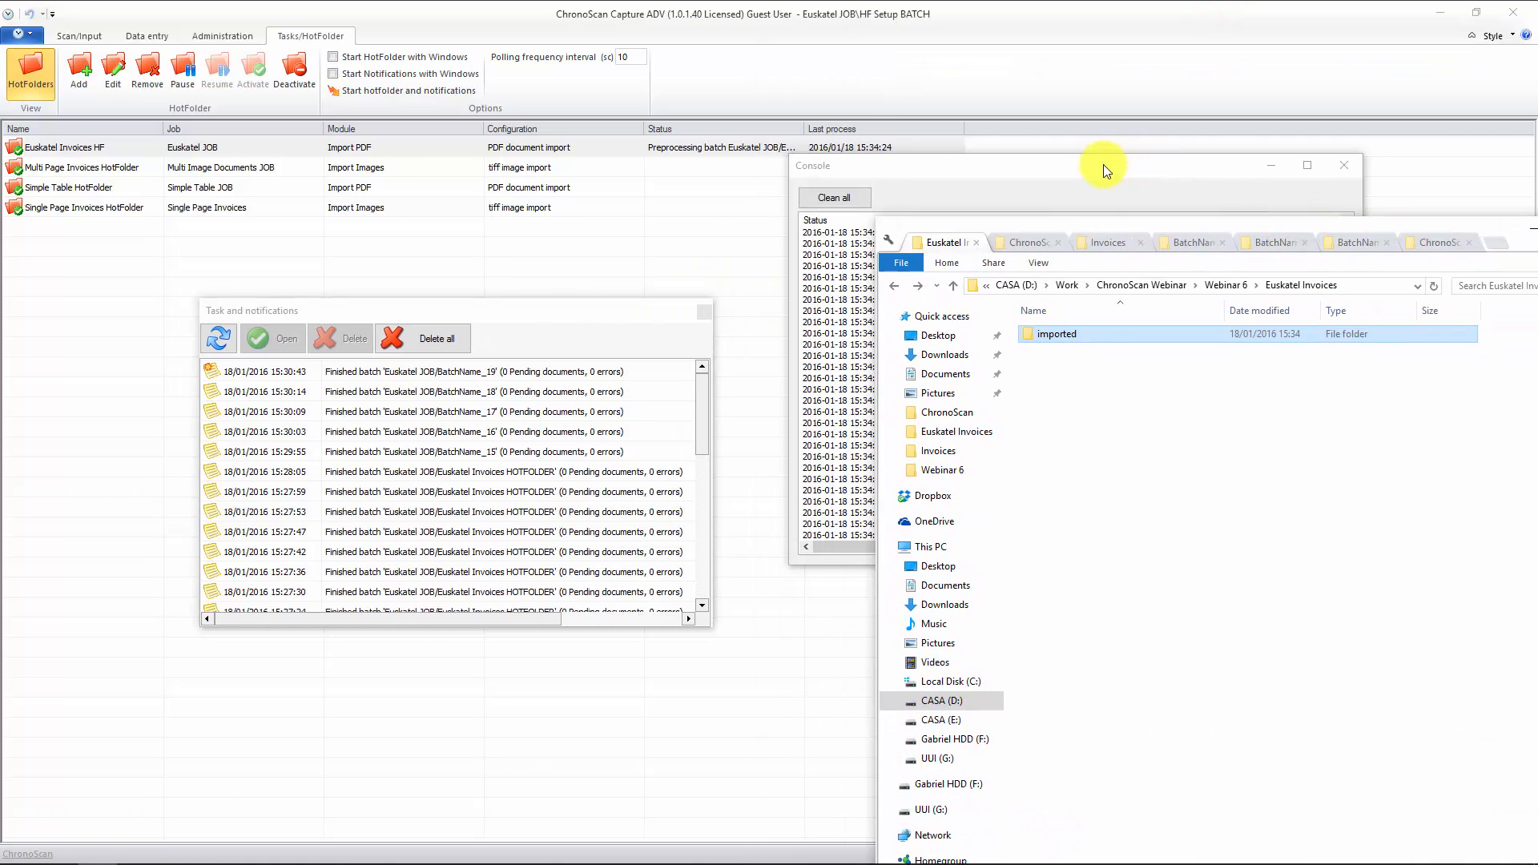
- Bring the service console to the front, review its processing log, and minimize it
left_click(960, 172)
mouse_move(649, 848)
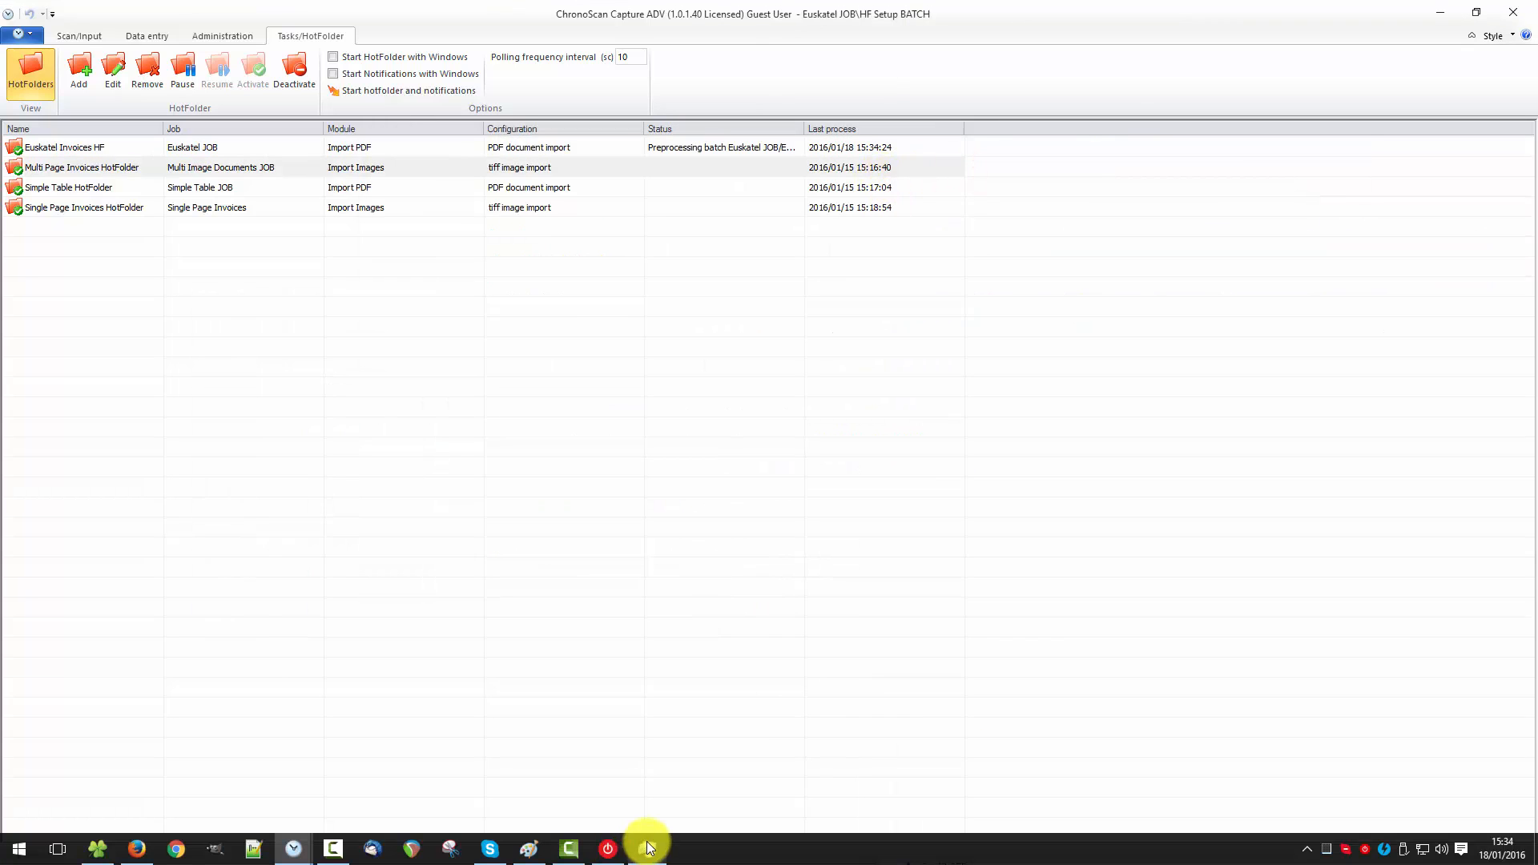
mouse_move(332, 849)
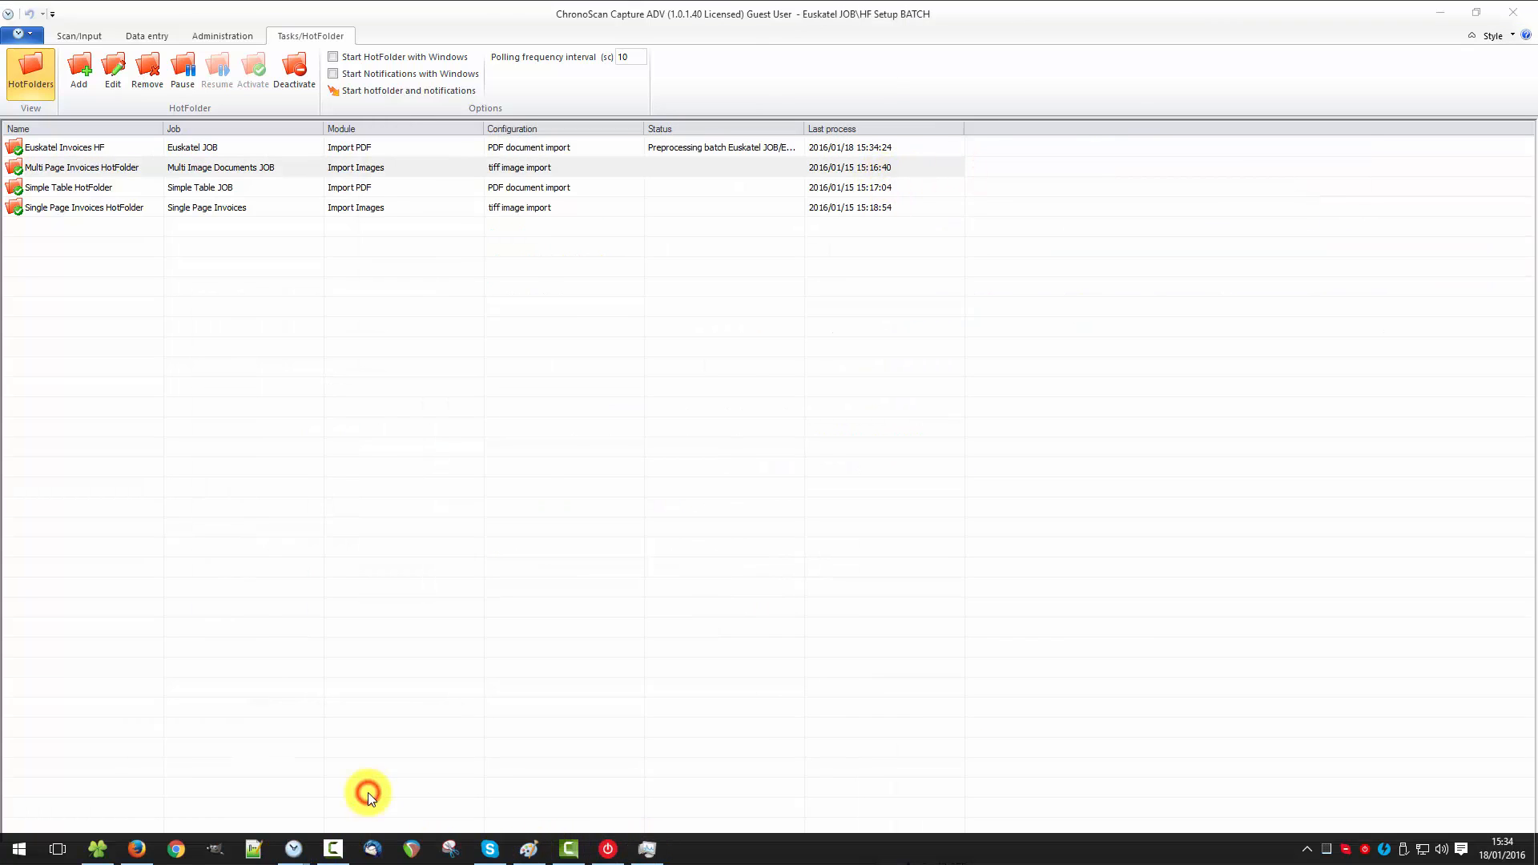
left_click(368, 791)
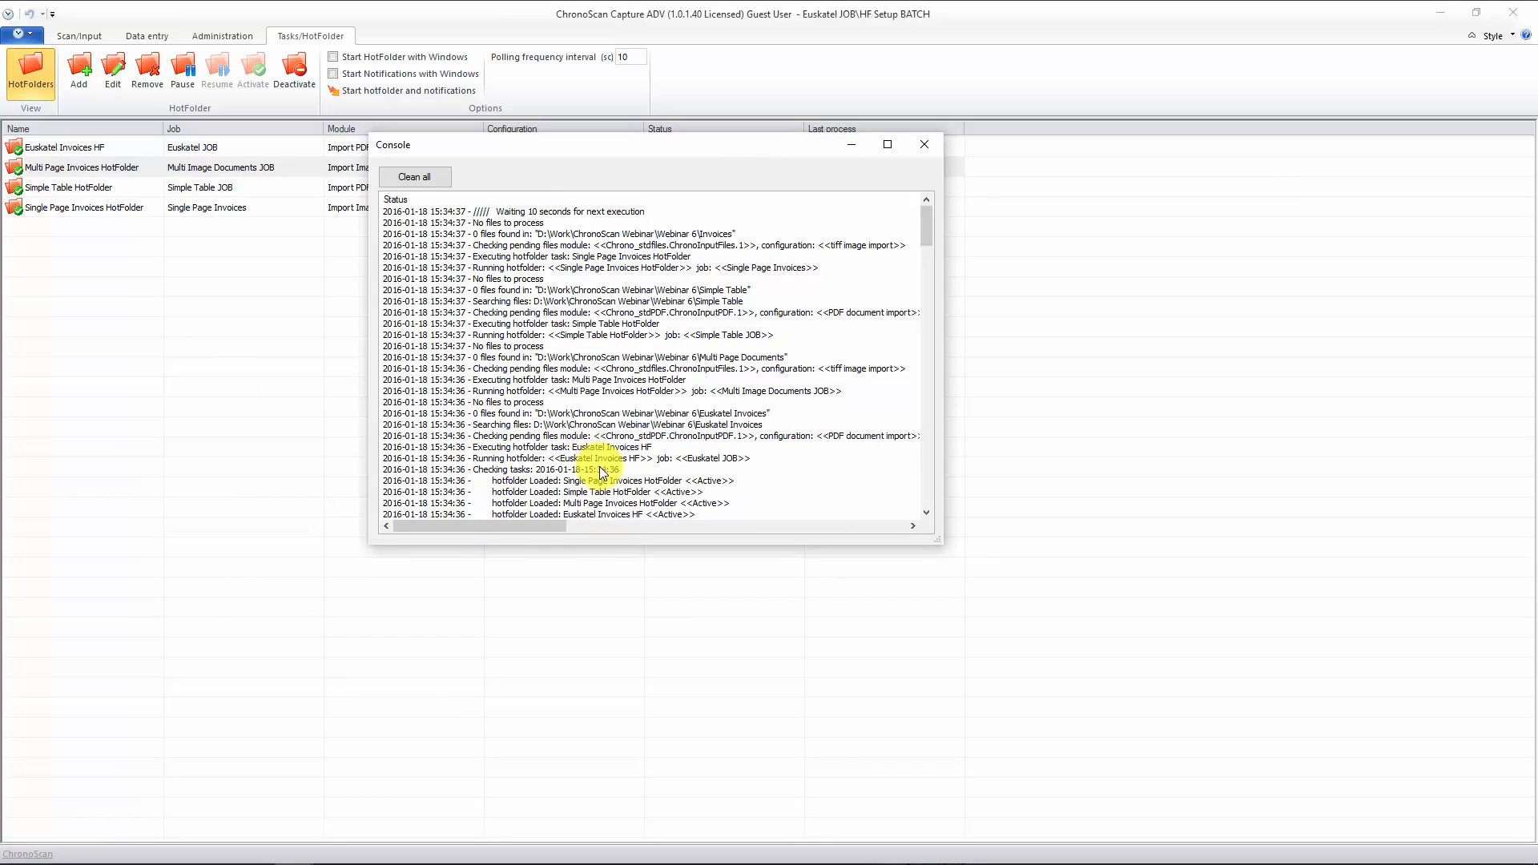
left_click(851, 145)
- Switch to File Explorer and inspect the exported PDFs in the OUTPUT subfolder of Euskatel Invoices
mouse_move(374, 852)
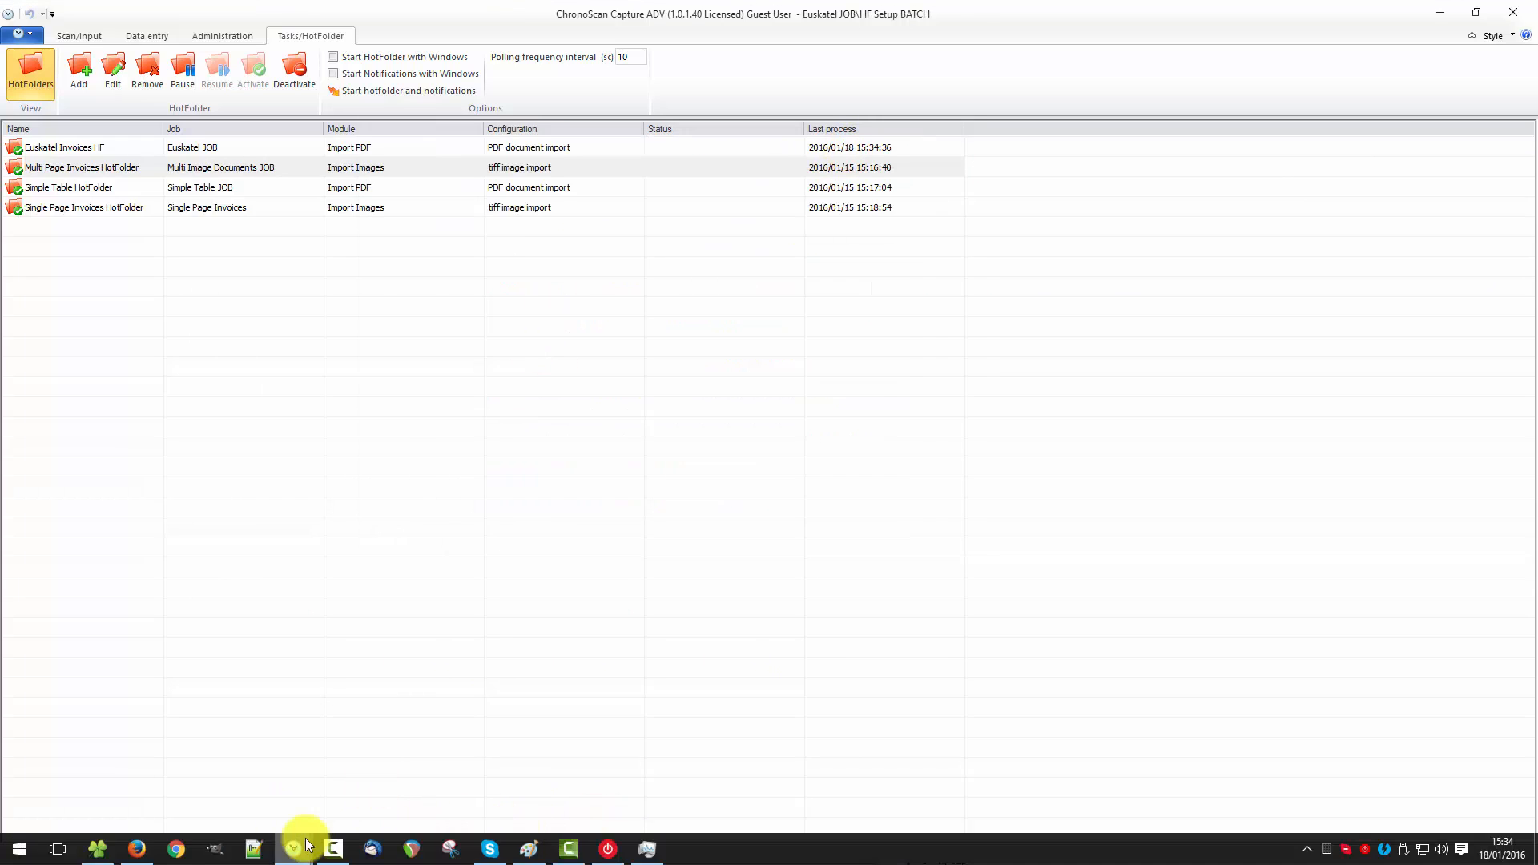
left_click(93, 851)
left_click_drag(1135, 228, 1395, 201)
left_click(1395, 210)
left_click(949, 135)
double_click(948, 134)
left_click_drag(983, 221, 962, 120)
left_click(974, 171)
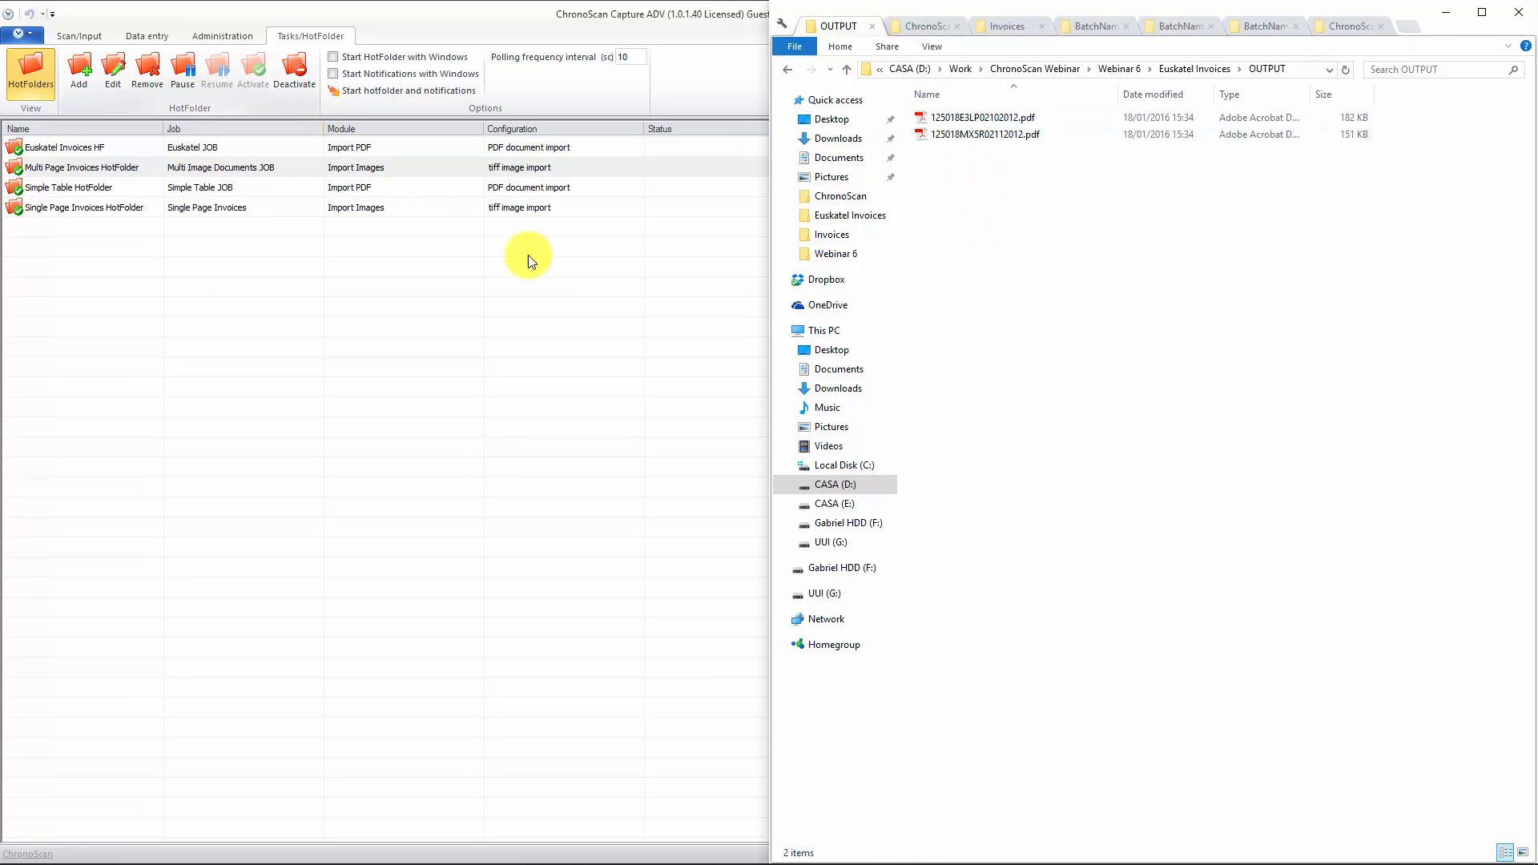
- Return to ChronoScan's batch view, delete all task notifications, and close the notifications window
left_click(80, 35)
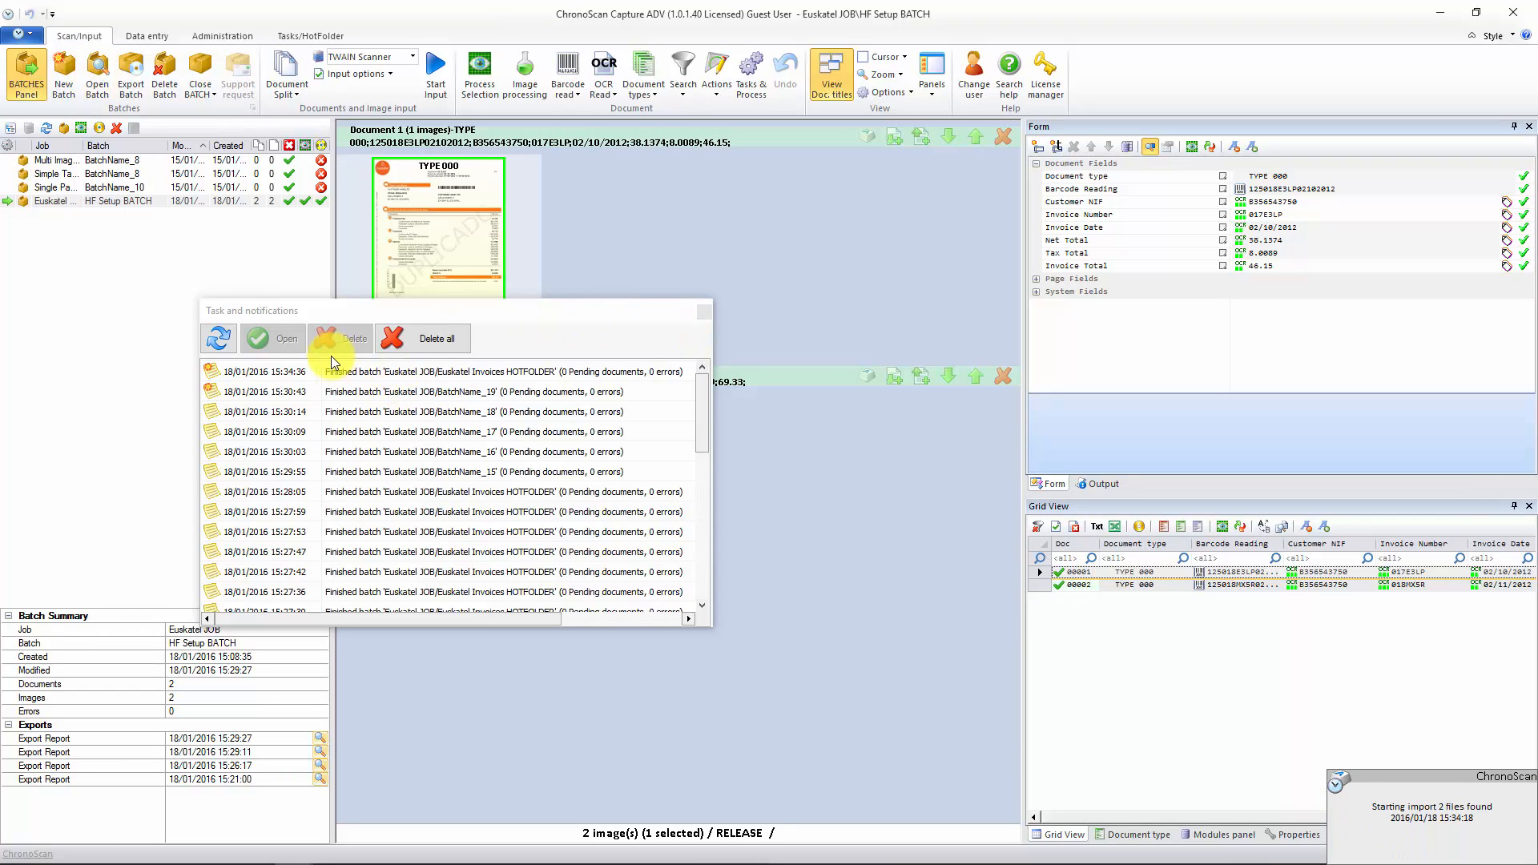
left_click(405, 336)
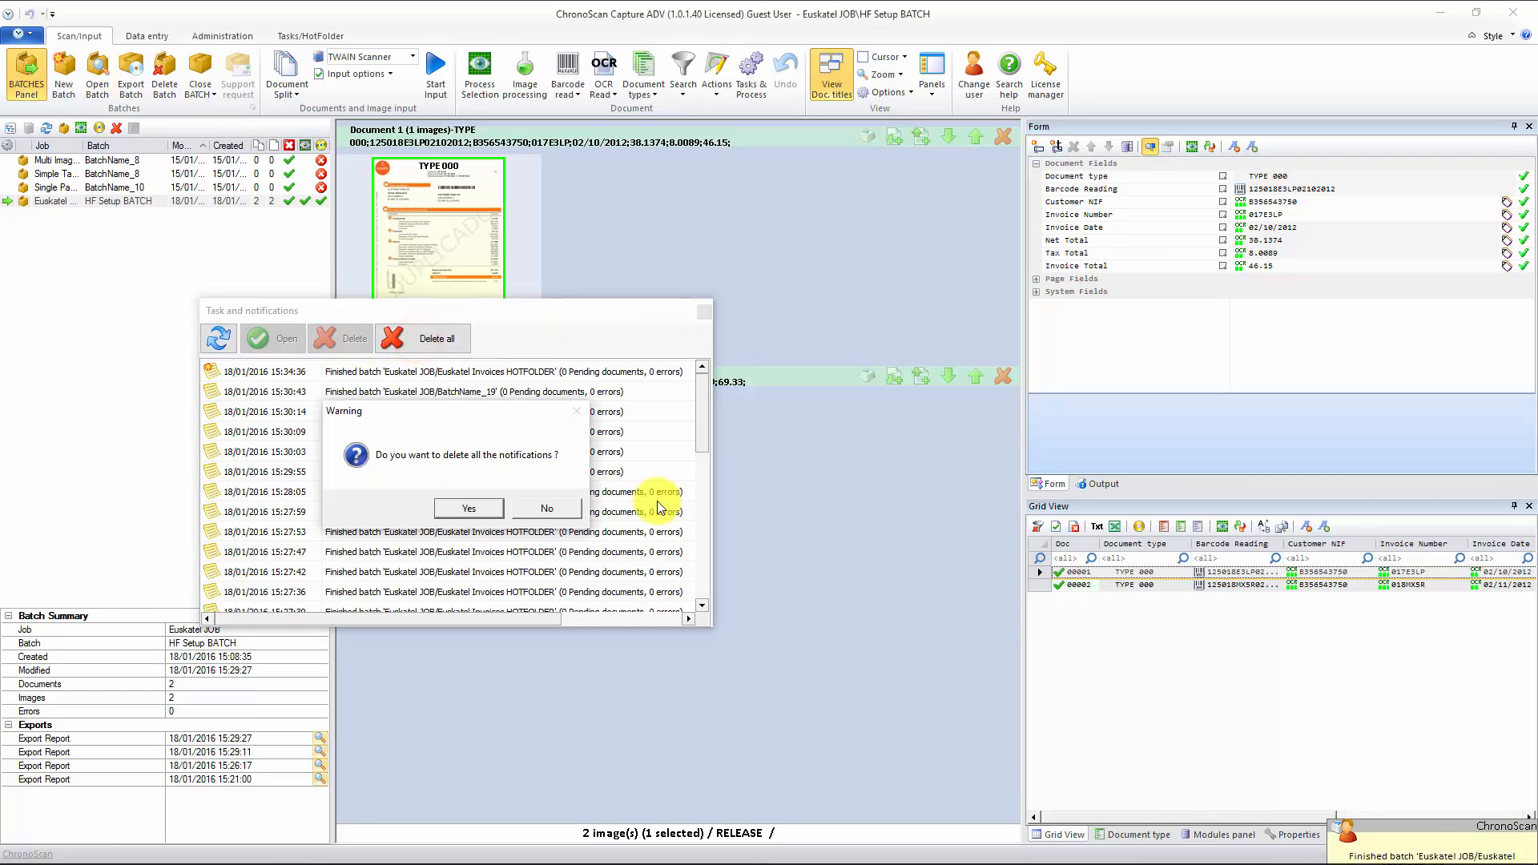
left_click(457, 508)
left_click(705, 314)
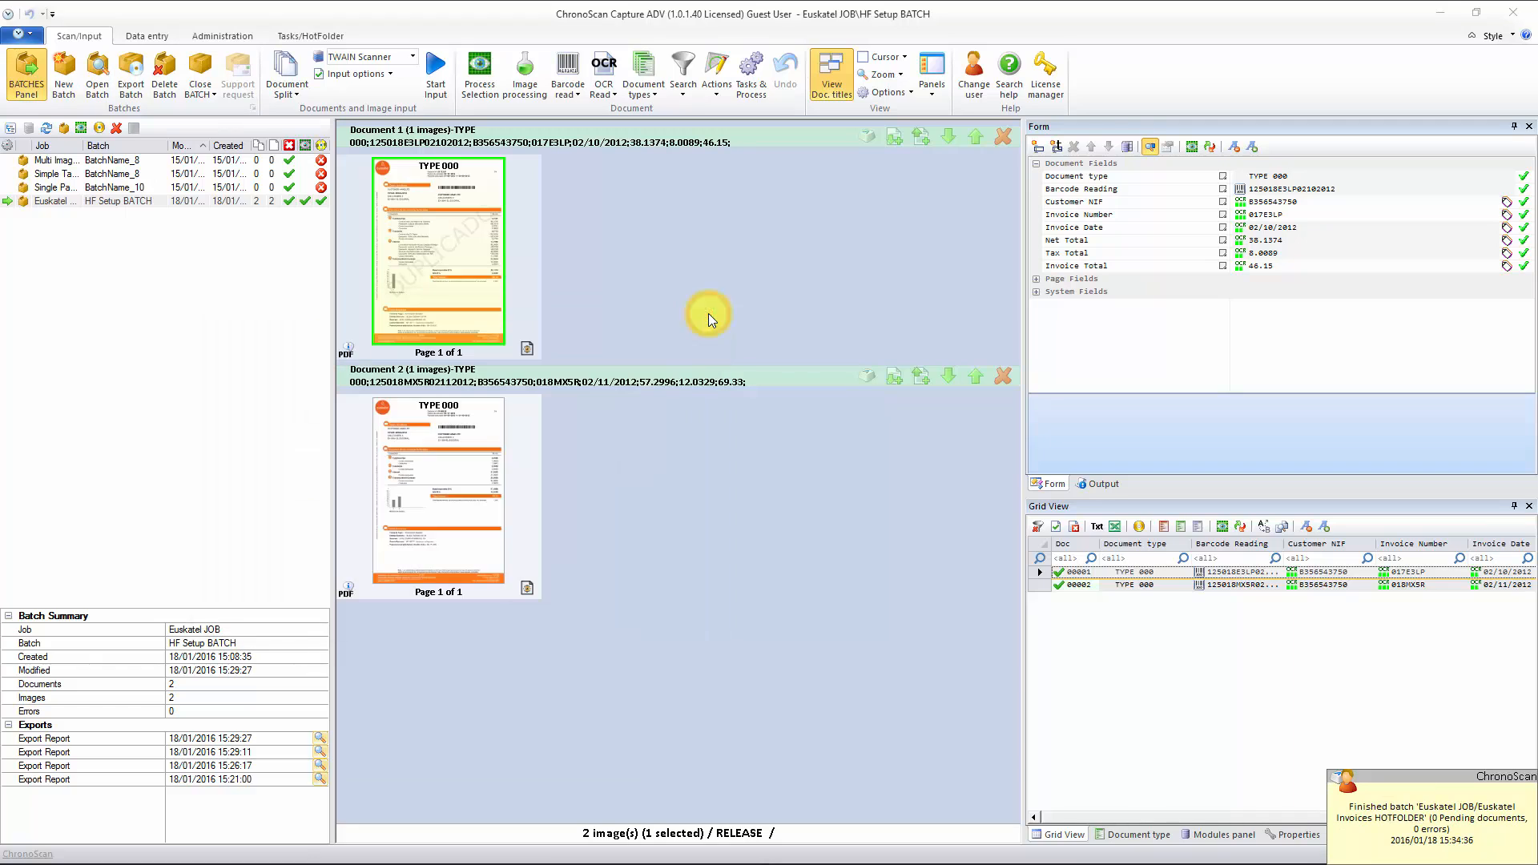
- Close the ChronoScan Capture Service and the ChronoScan notifications program running in the background
left_click(1307, 850)
right_click(1272, 754)
left_click(1313, 833)
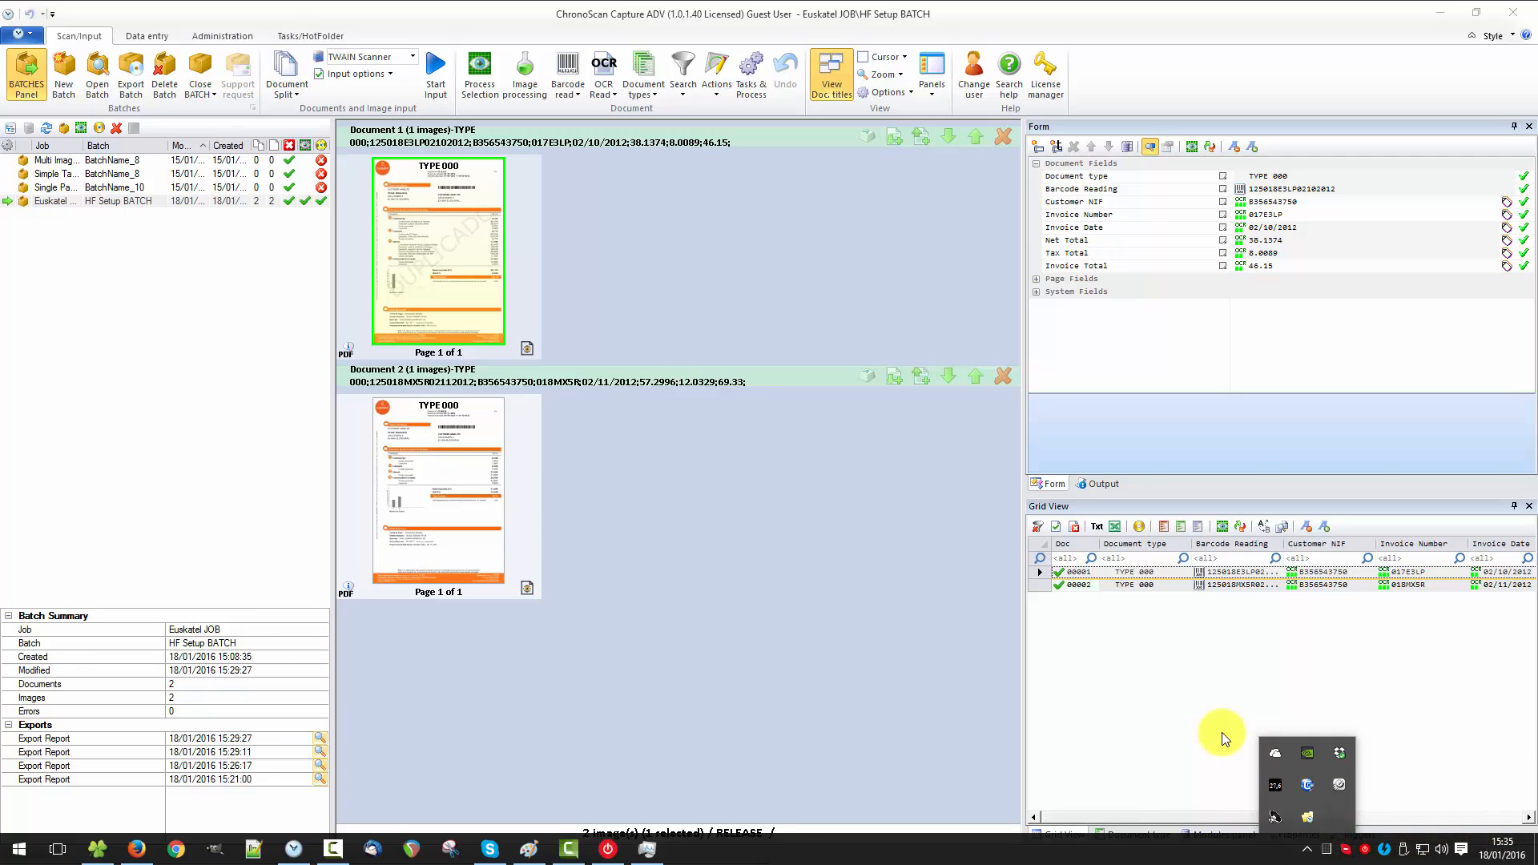
right_click(1309, 816)
left_click(1344, 811)
- Refresh the batch list and delete the BatchName_19 batch of the Euskatel JOB
left_click(112, 280)
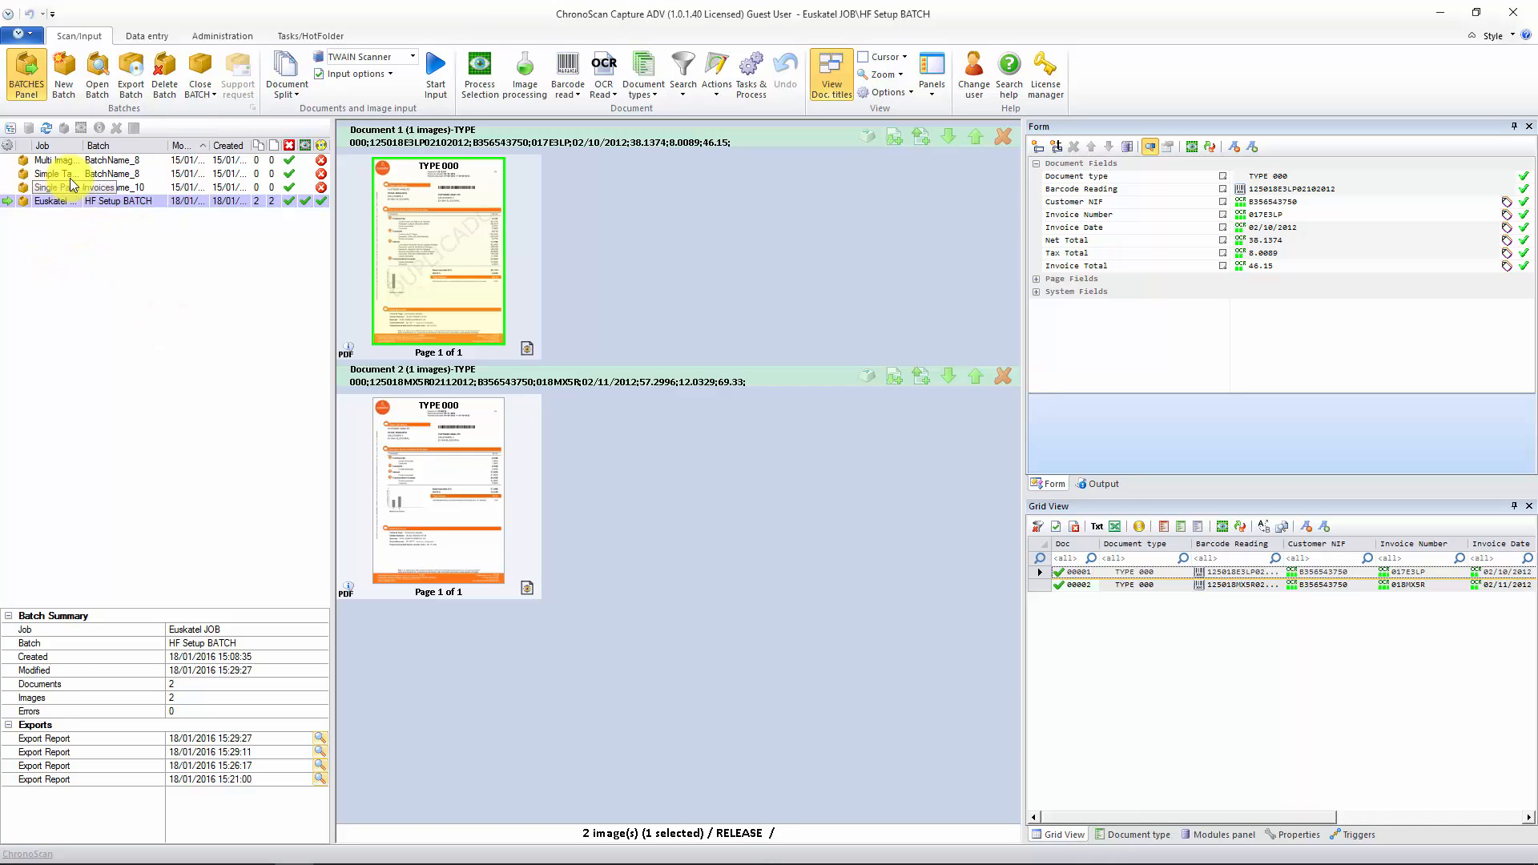
left_click(46, 130)
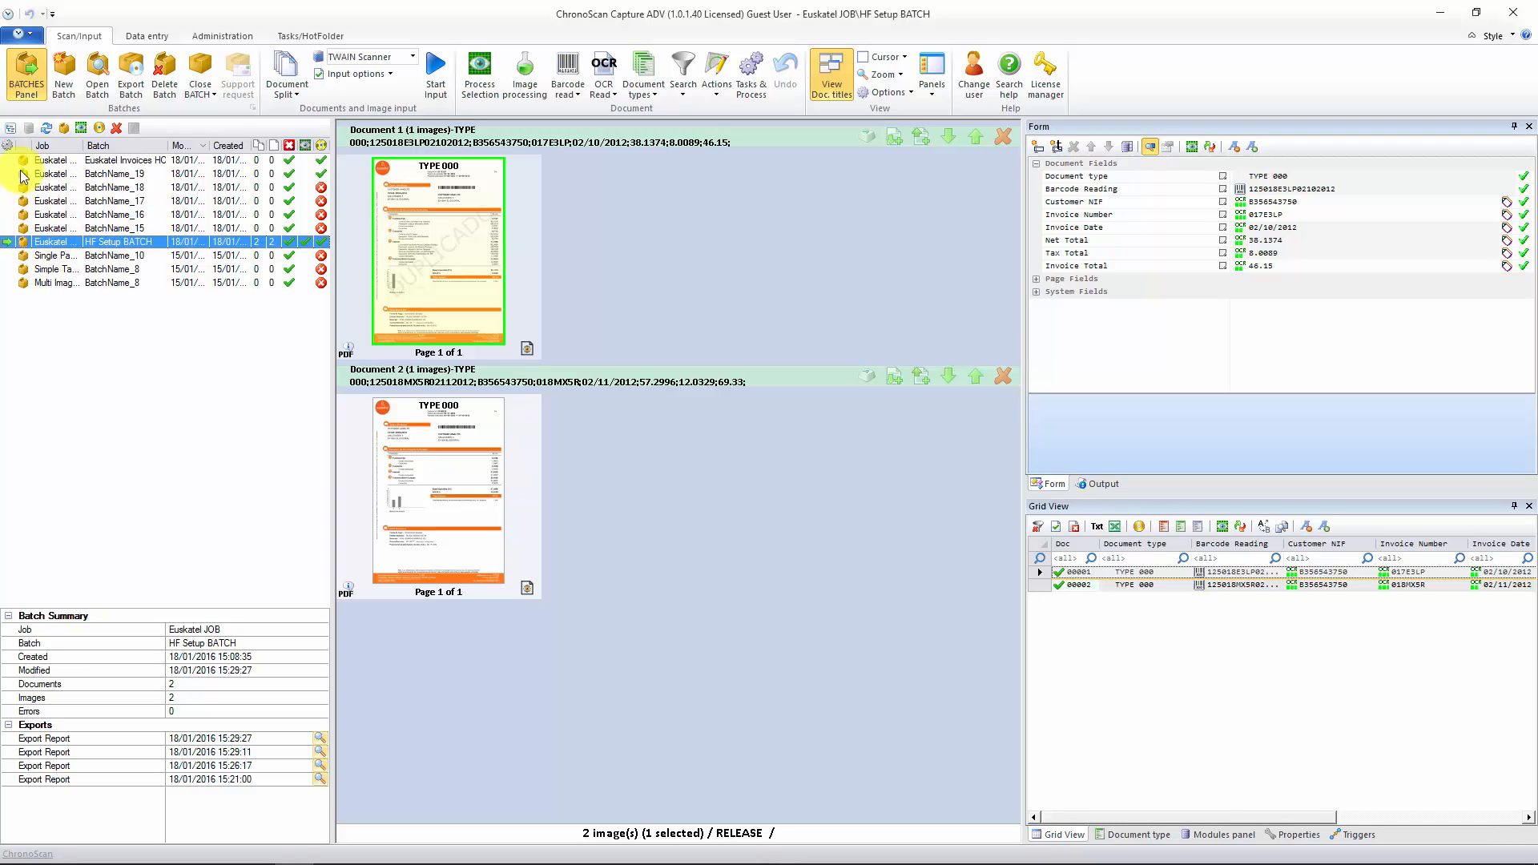
left_click(74, 173)
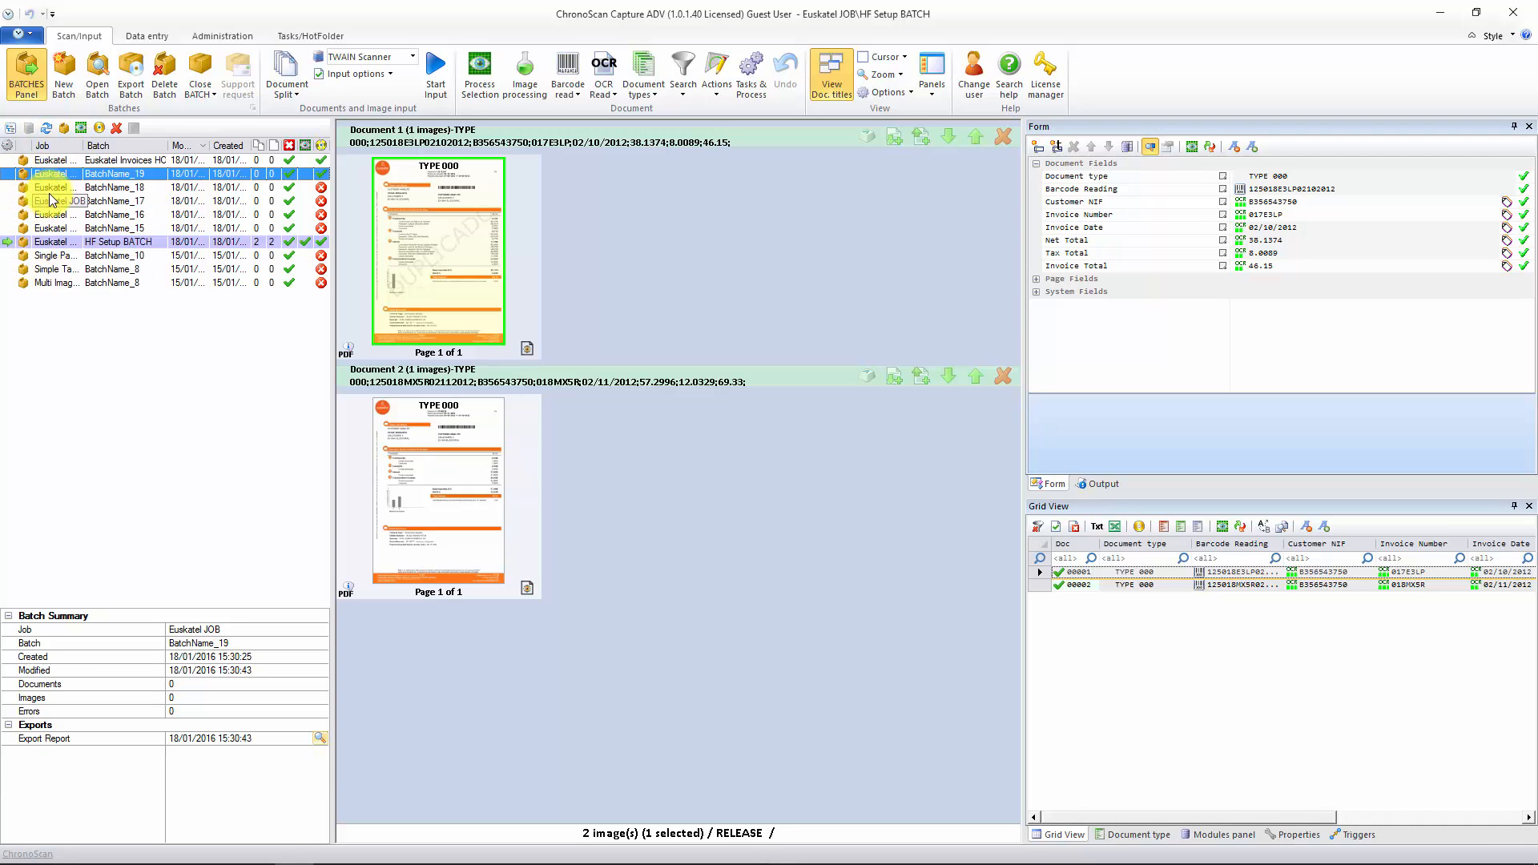
left_click(117, 128)
left_click(733, 480)
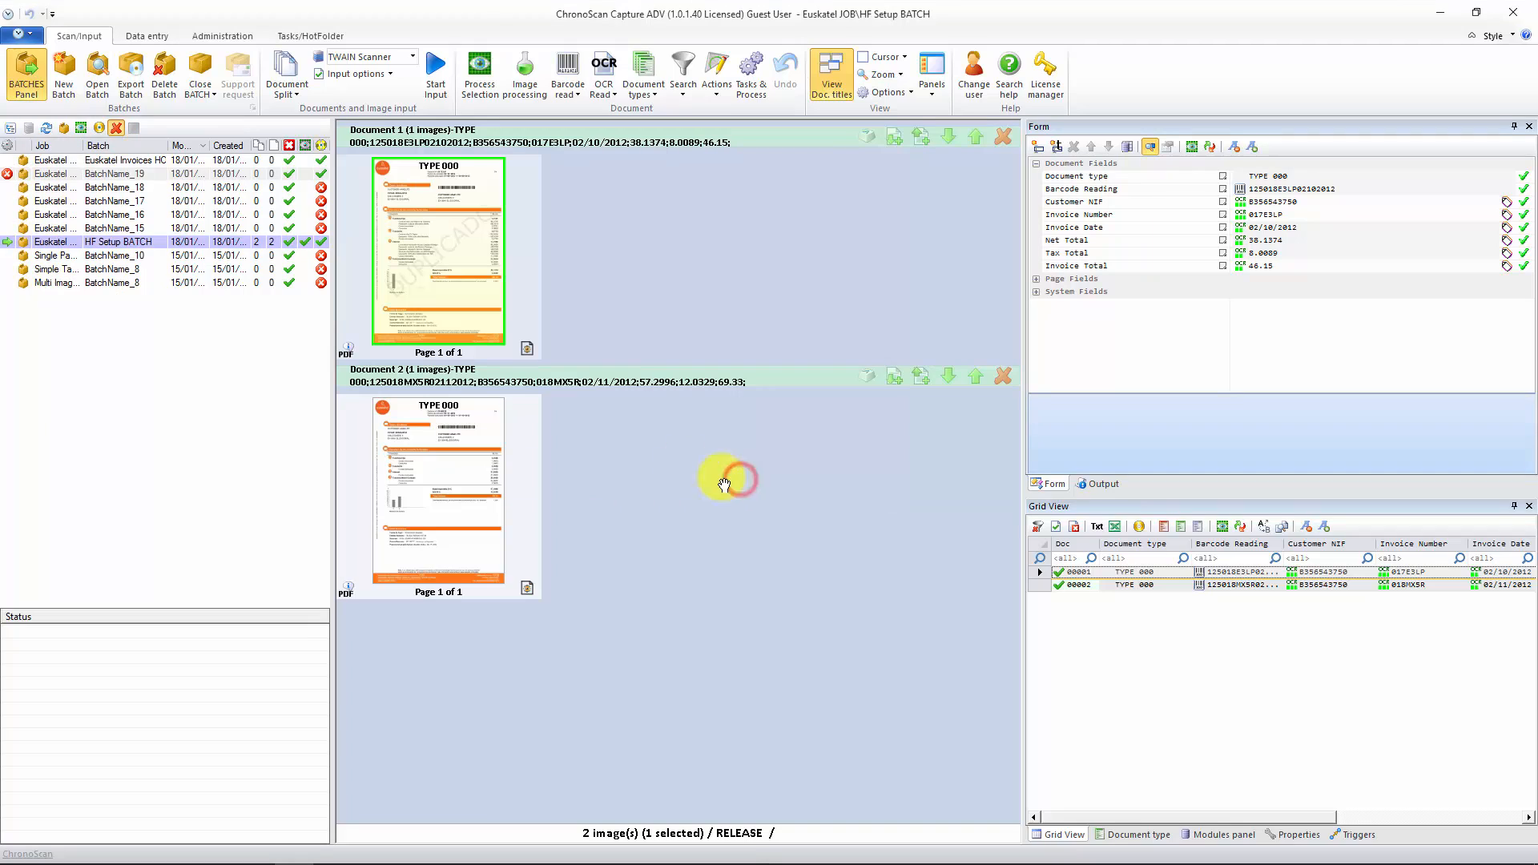
- Select the Euskatel Invoices HOTFOLDER batch to view its summary and widen the batches panel
left_click(63, 187)
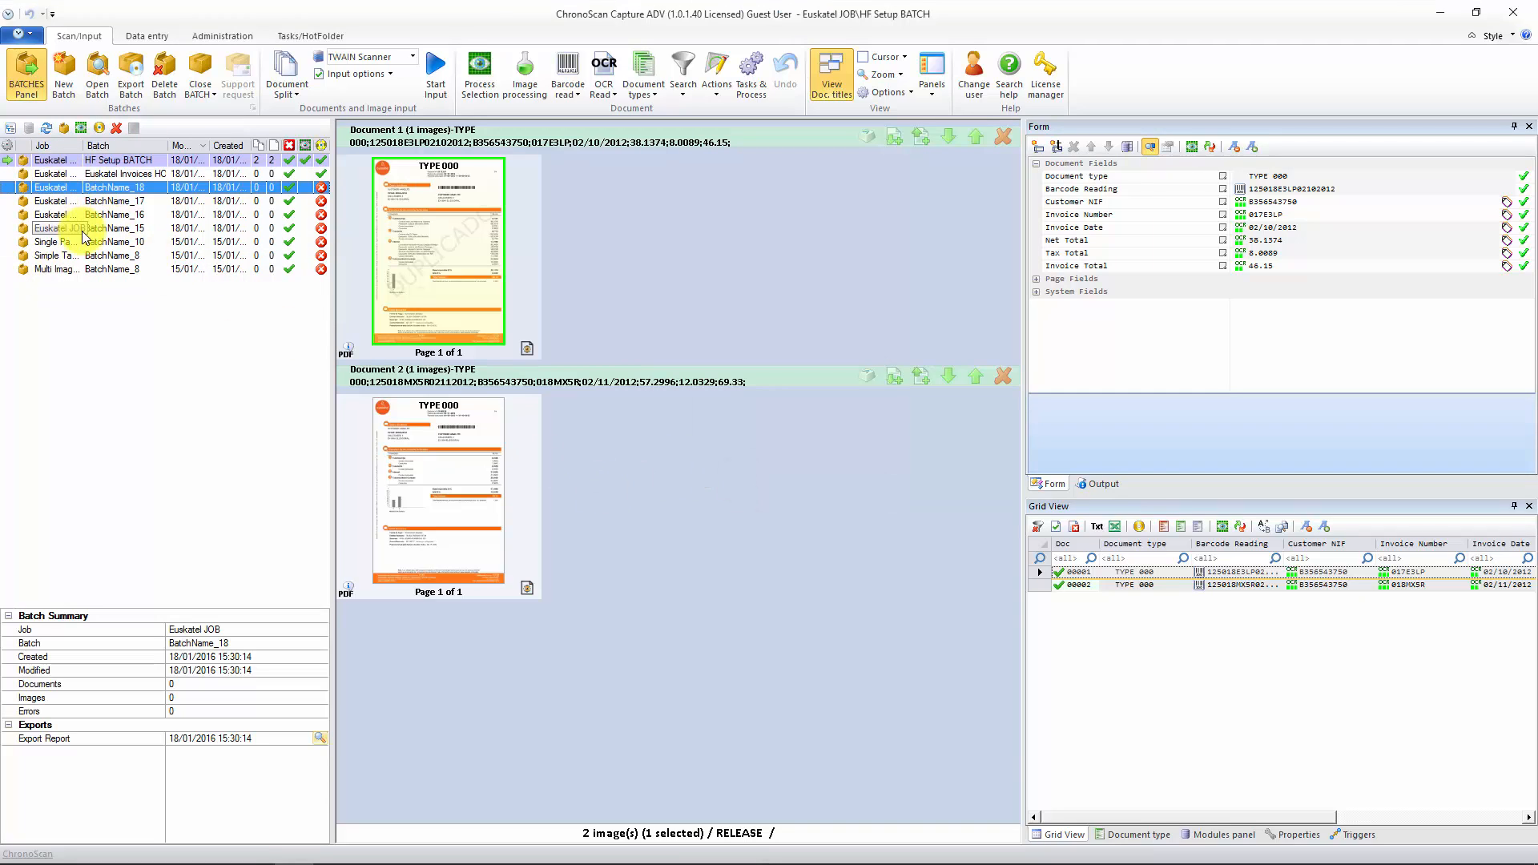
left_click(49, 173)
left_click_drag(331, 206, 443, 206)
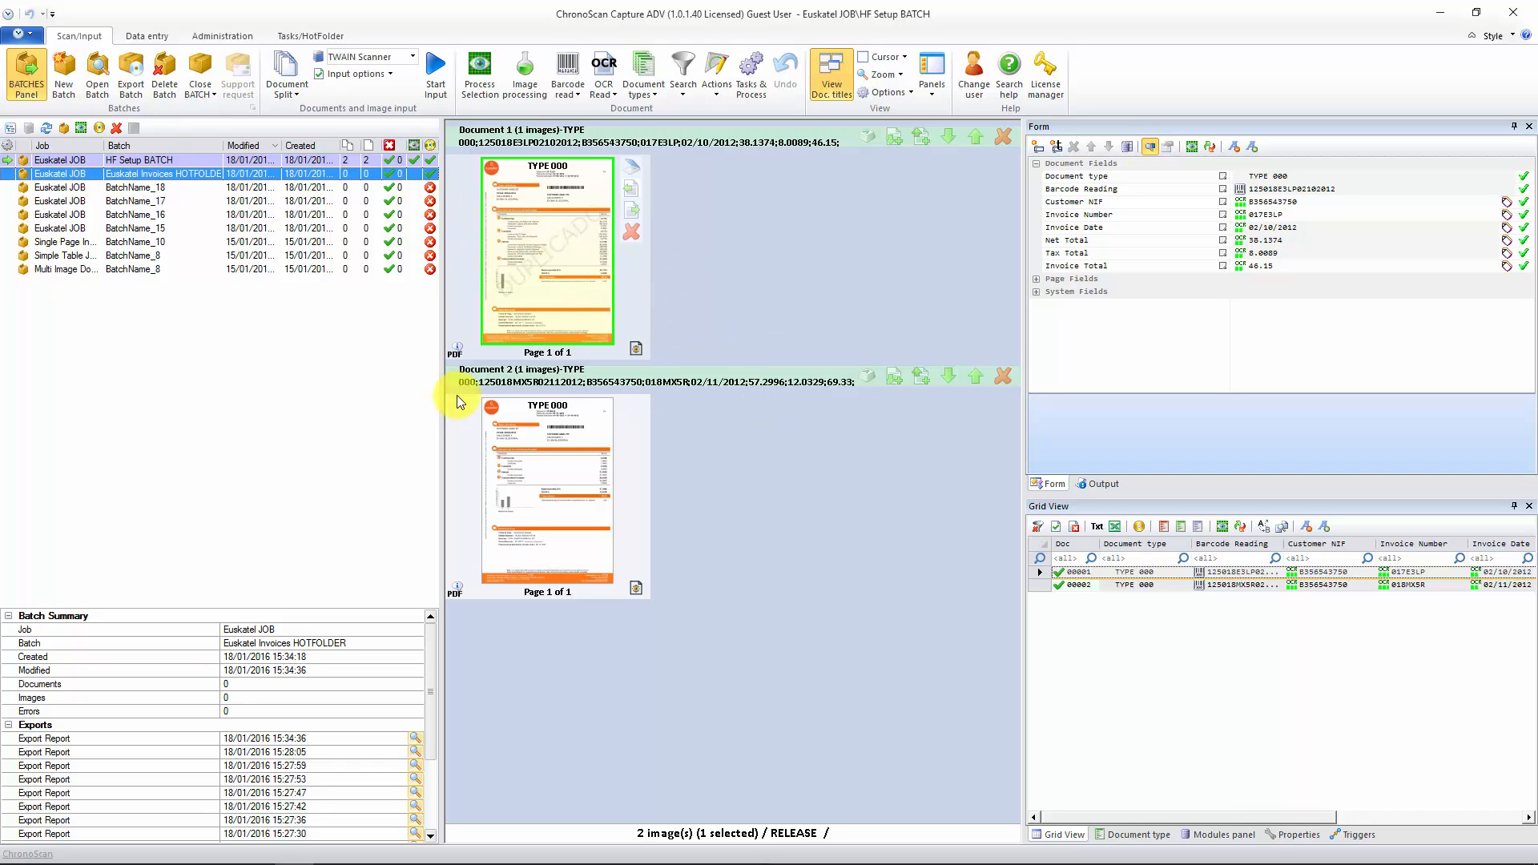
- Open the Euskatel Invoices HOTFOLDER batch and bring up the list of configured HotFolders
double_click(54, 183)
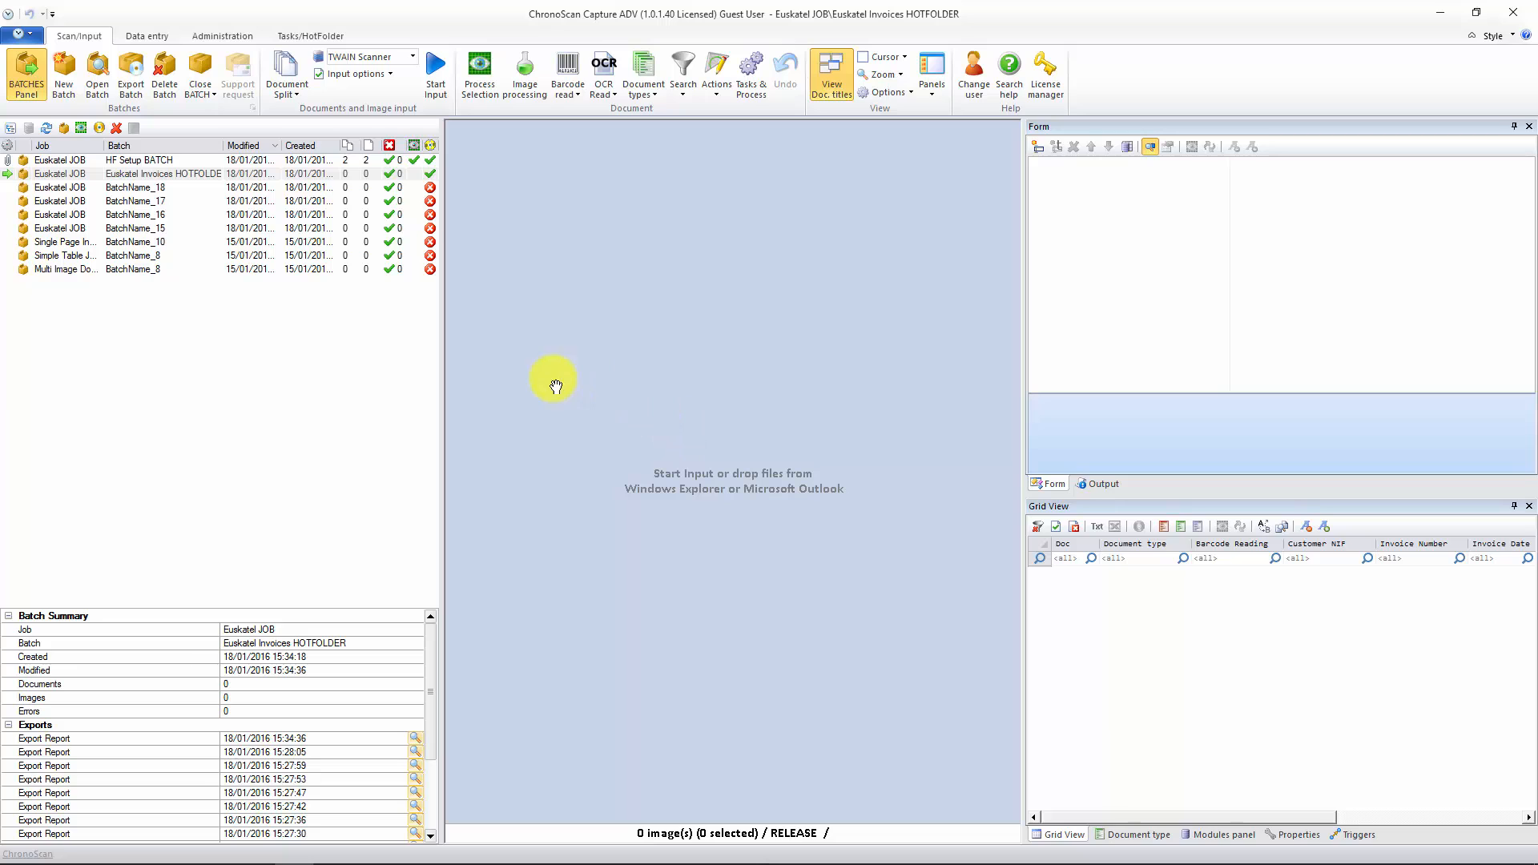
left_click(228, 34)
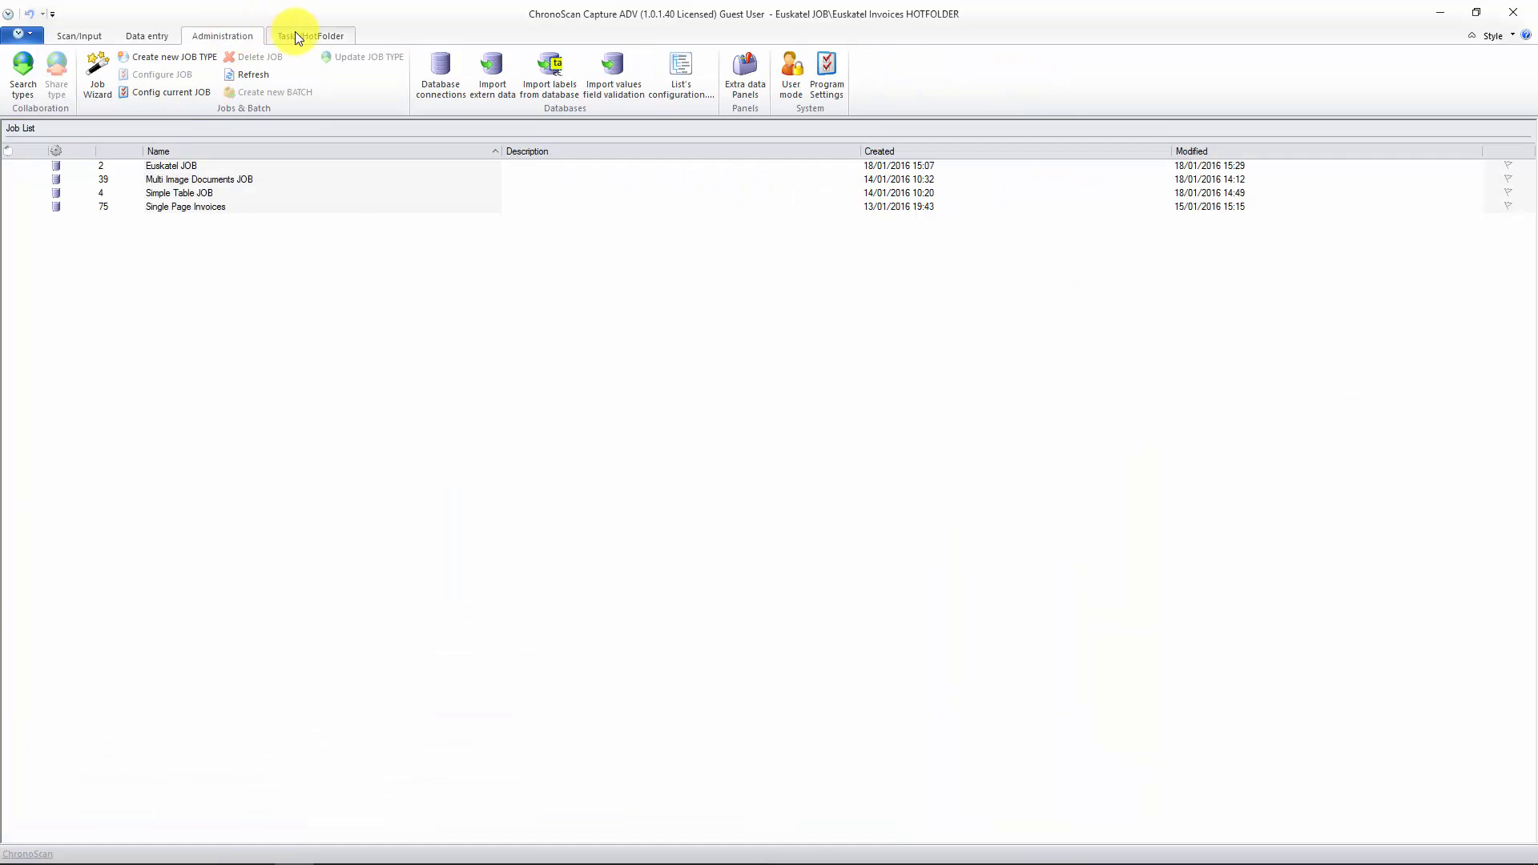
left_click(295, 33)
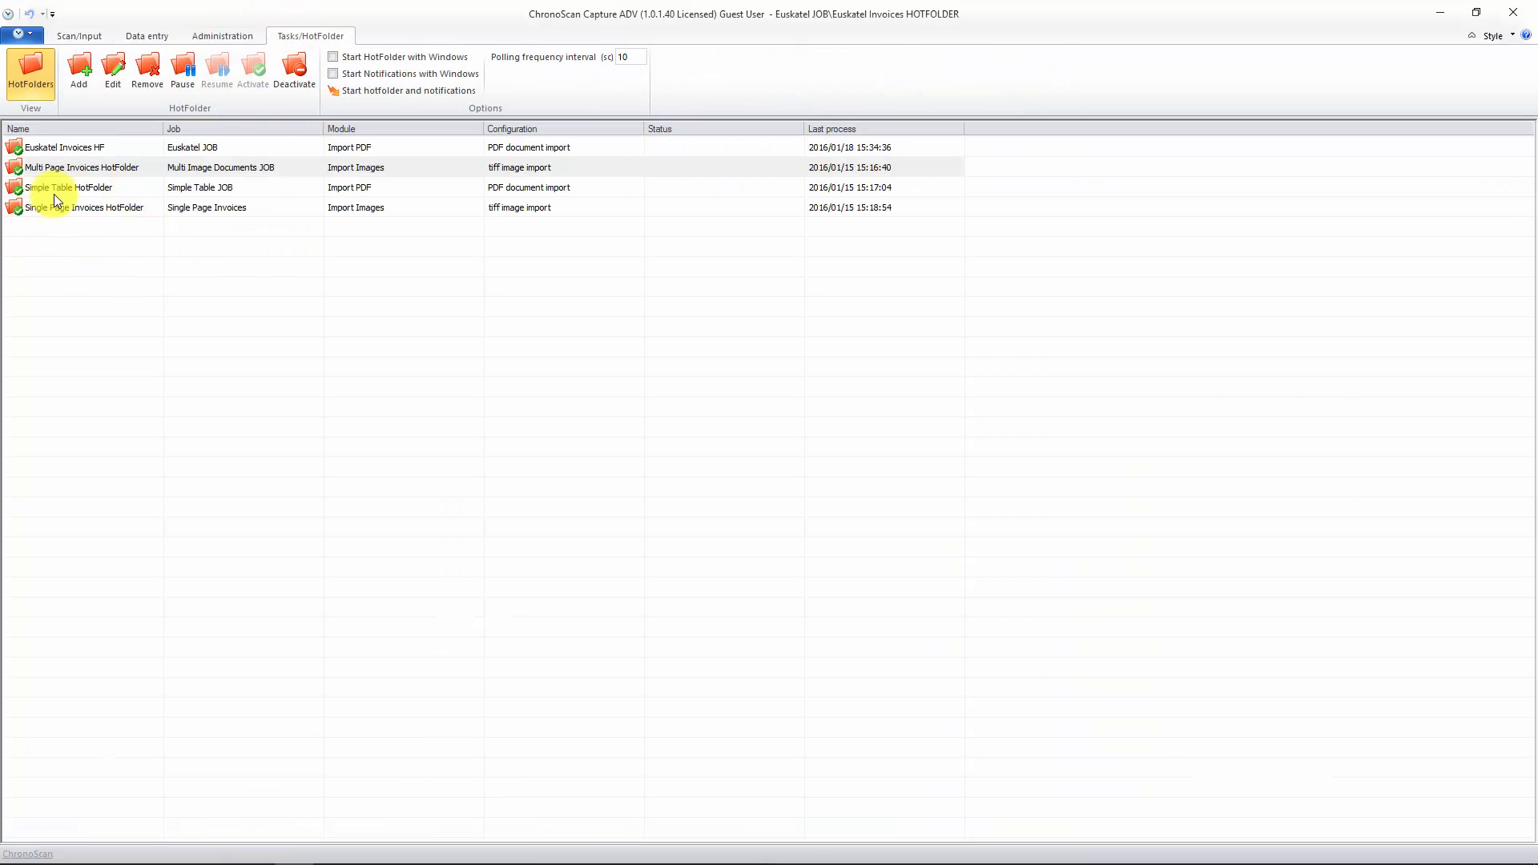
- Set the Euskatel Invoices HF HotFolder to delete the batch once exported under OnExportFinish, and save its configuration
left_click(113, 66)
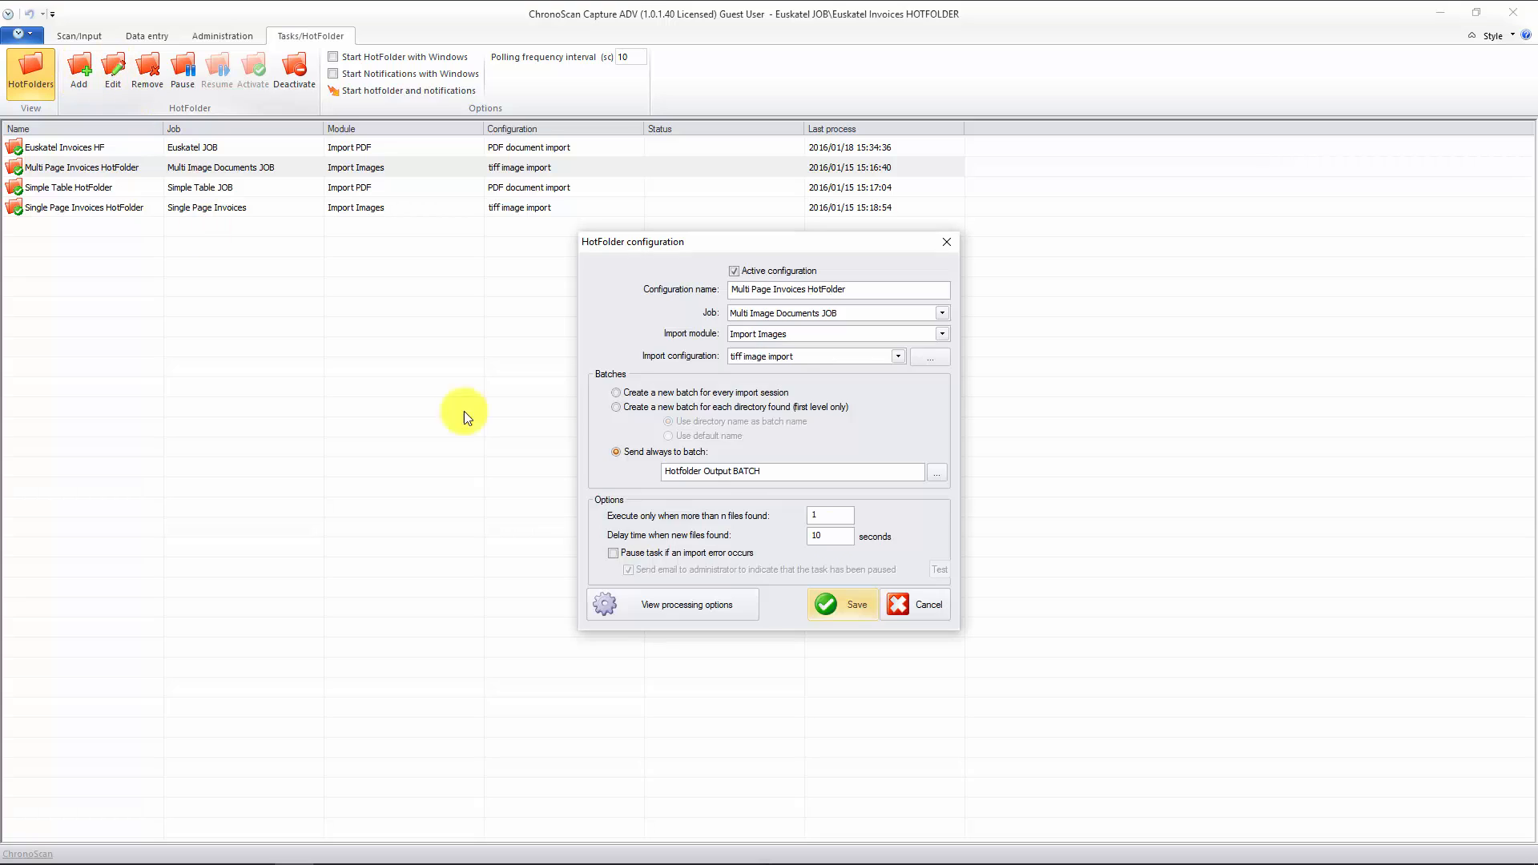
left_click(920, 604)
left_click(76, 147)
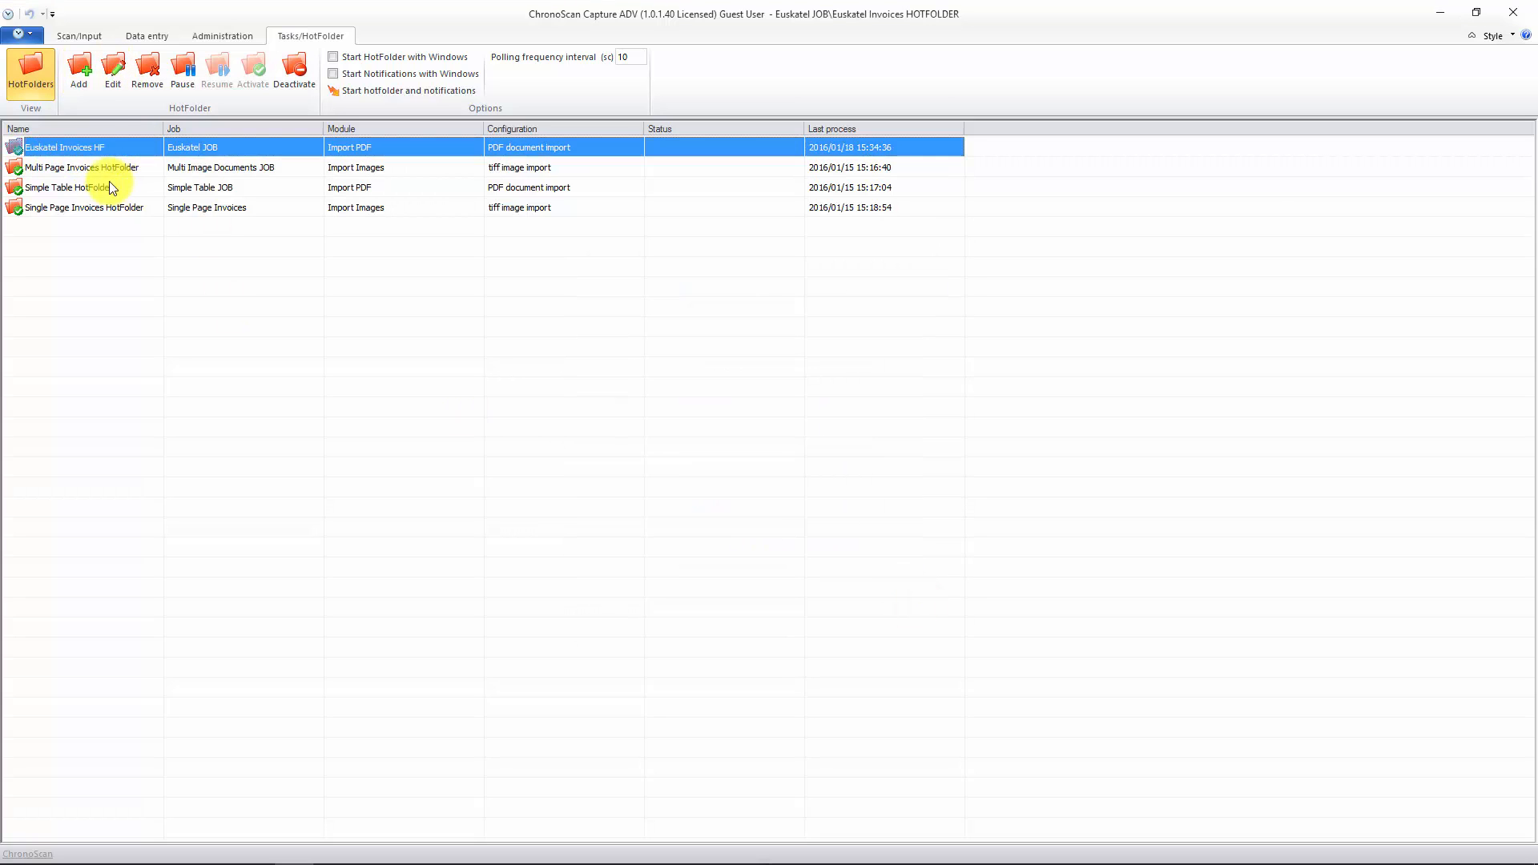
left_click(110, 71)
left_click(694, 612)
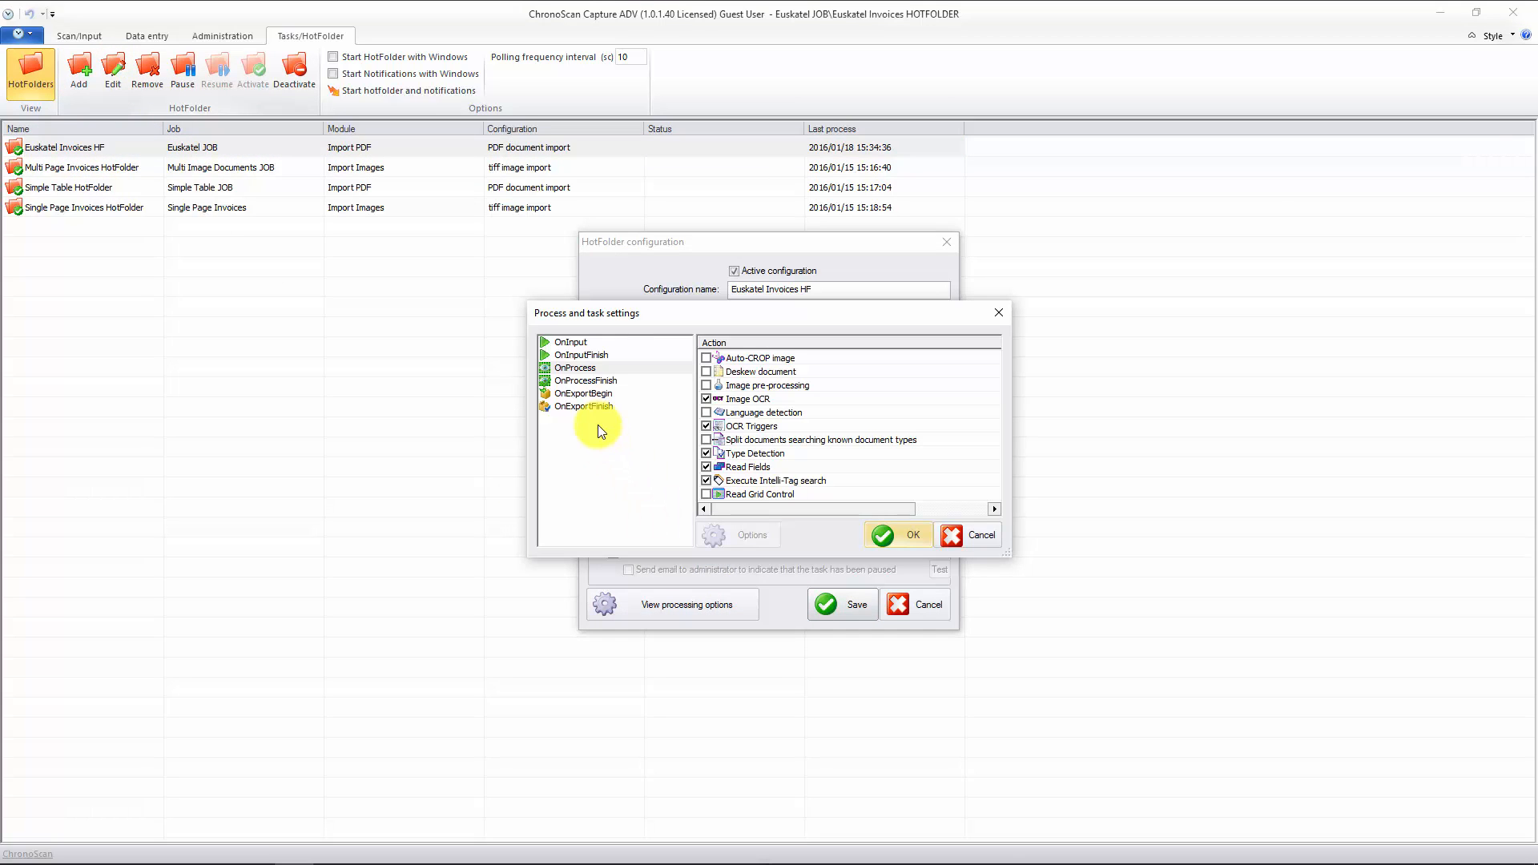
left_click(597, 407)
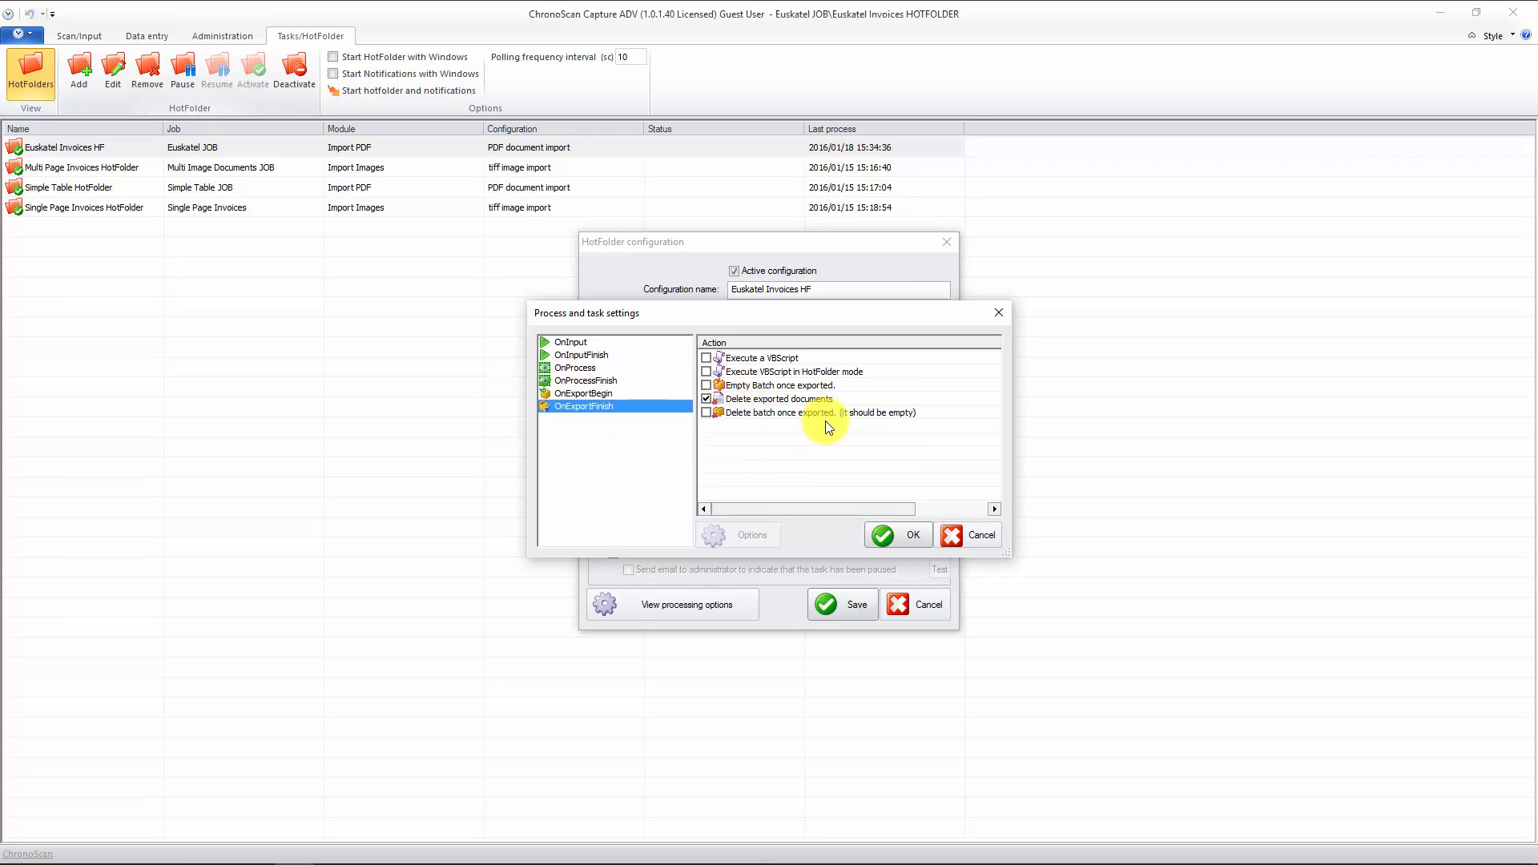
left_click(713, 412)
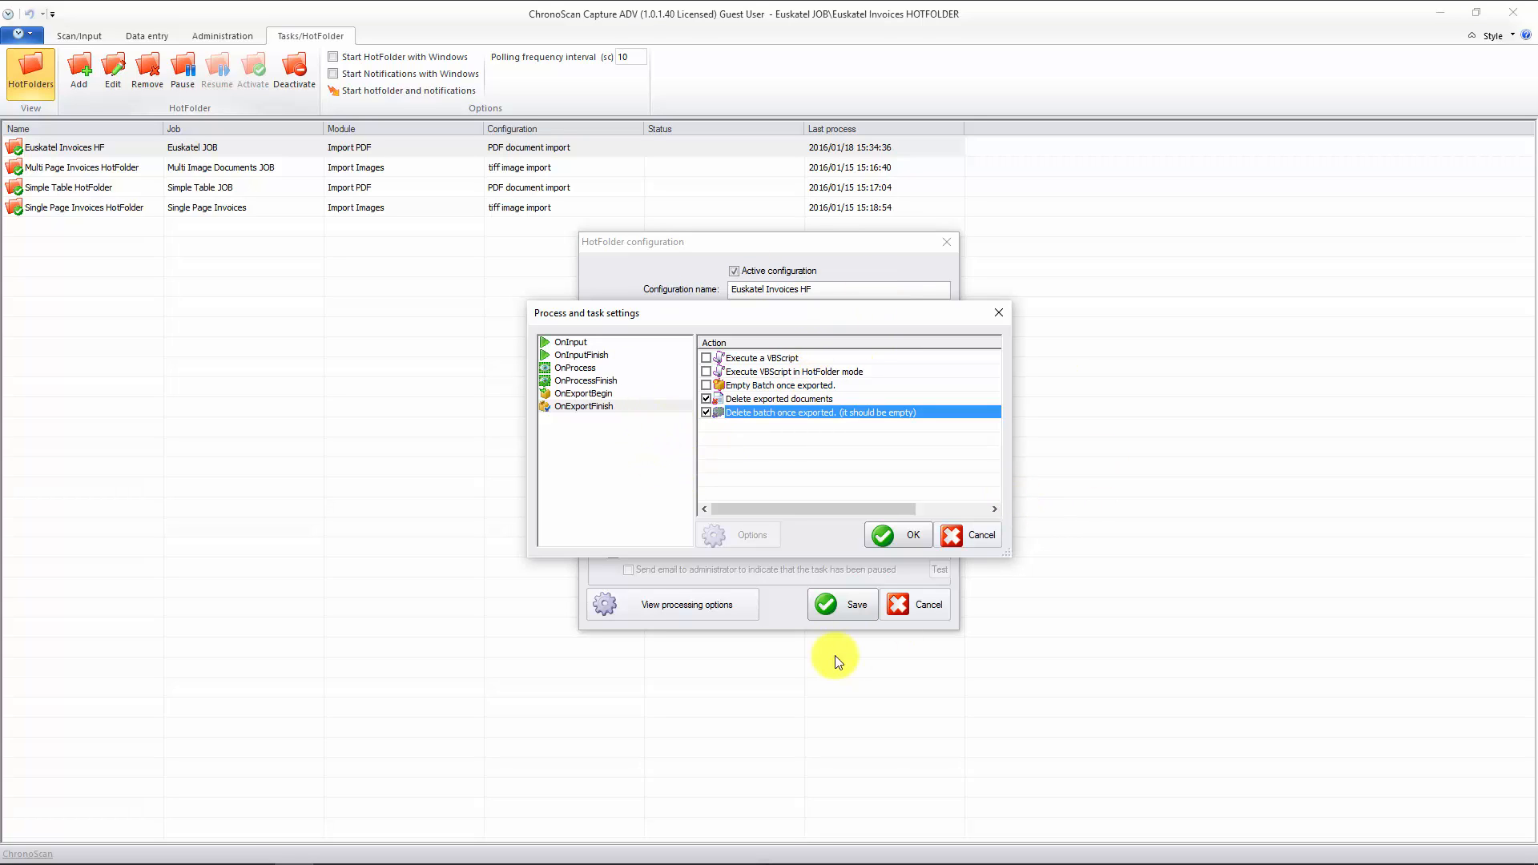
left_click(873, 534)
left_click(842, 604)
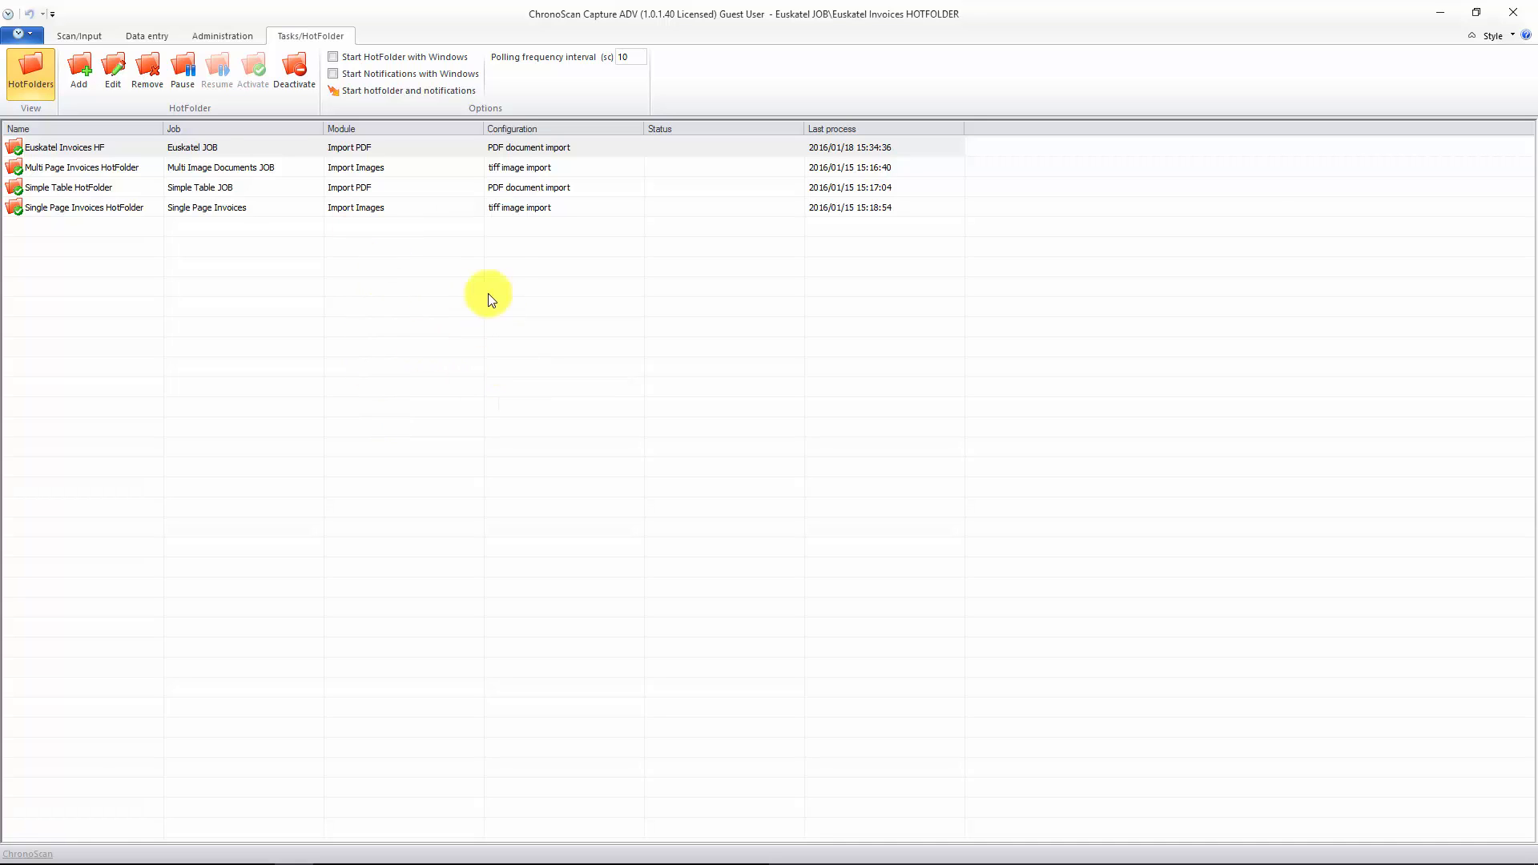
- Return to the batch view and refresh the batch list
left_click(80, 35)
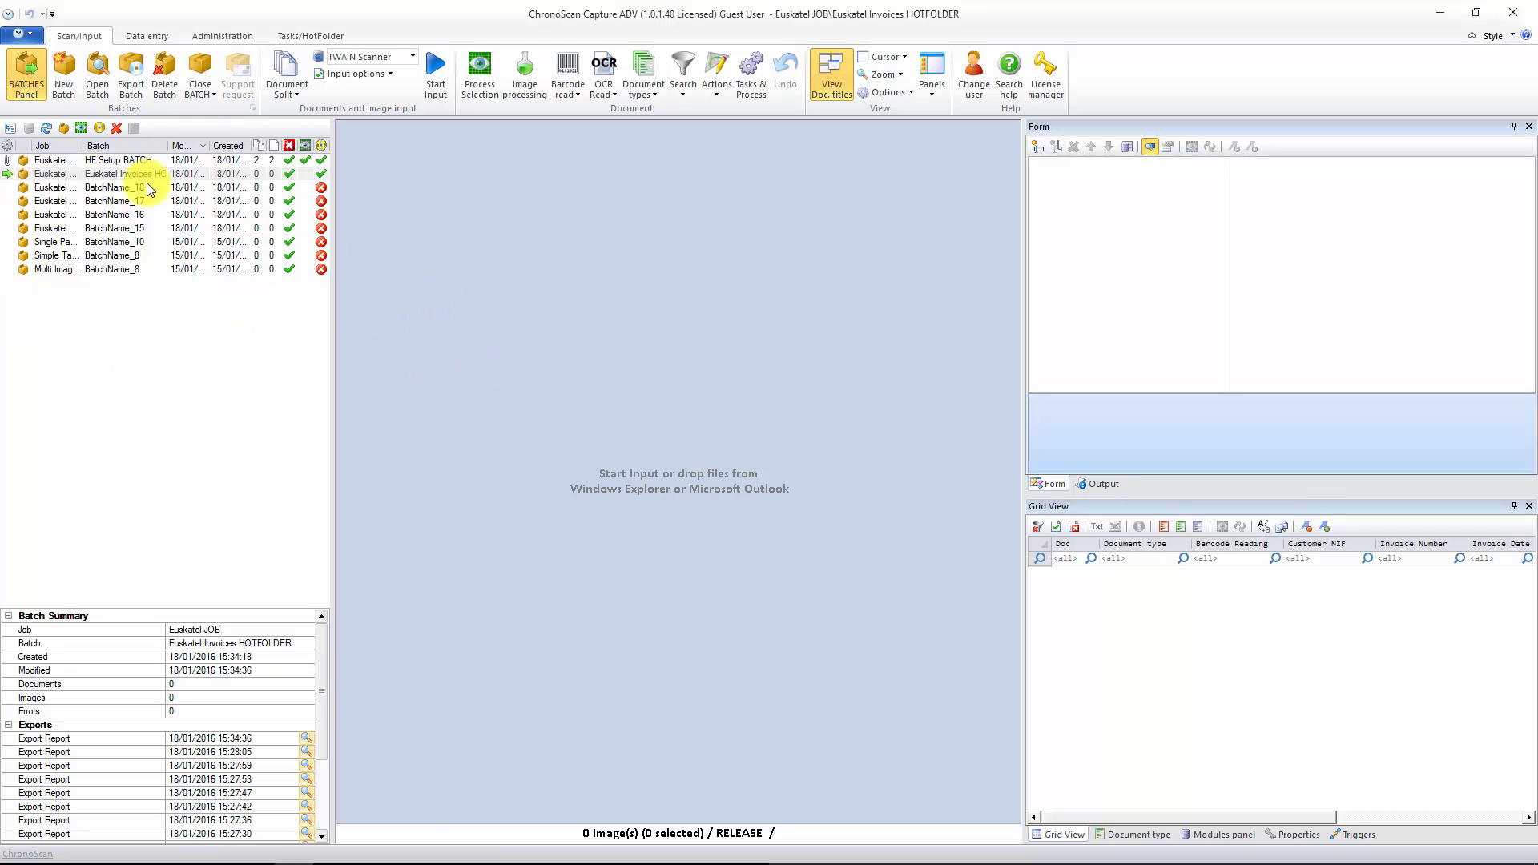
left_click(52, 127)
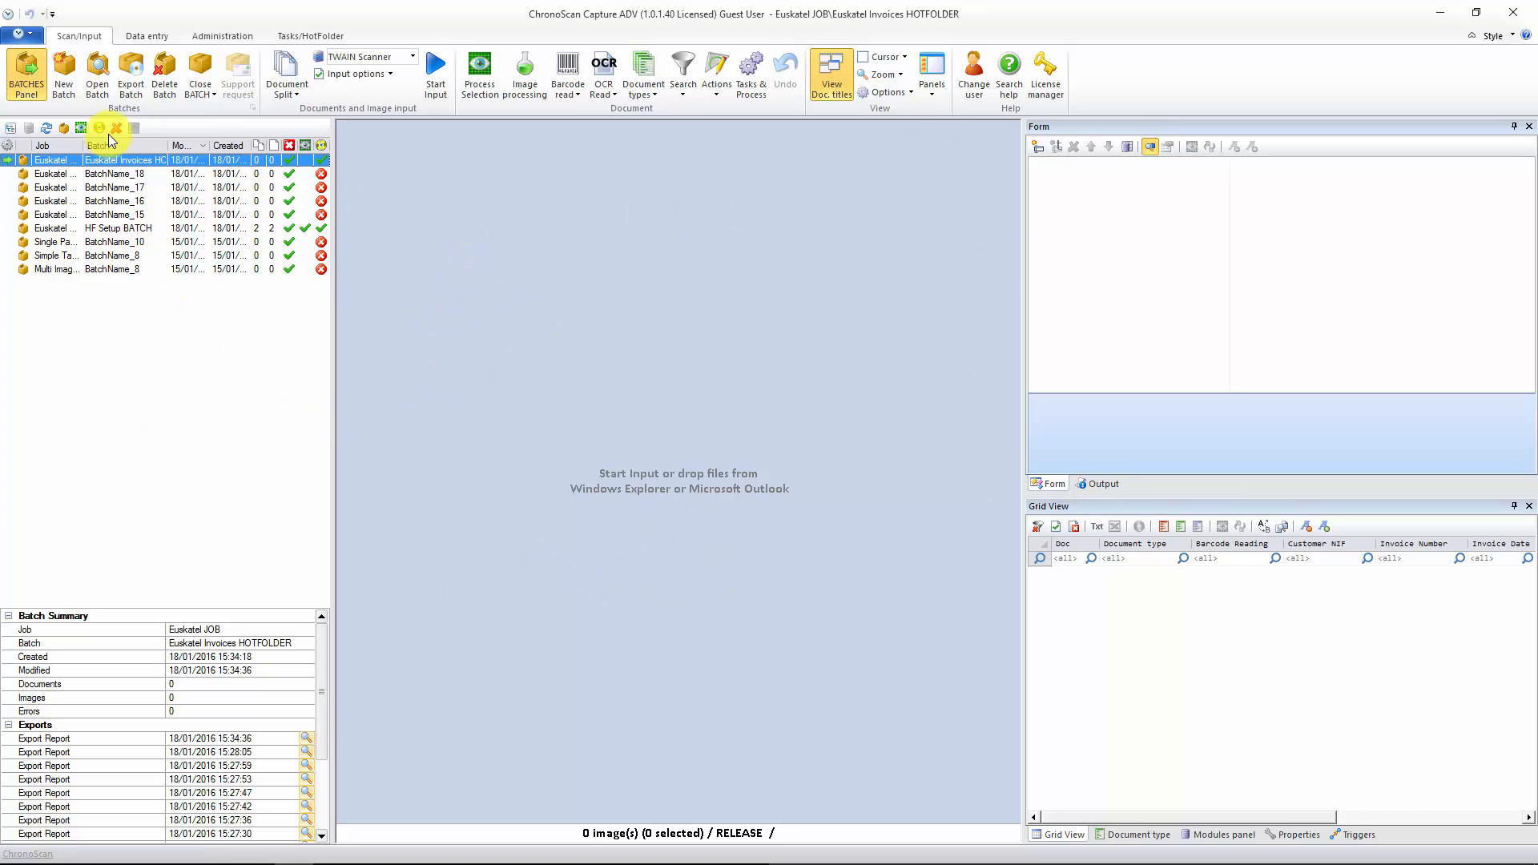
- Begin a new HotFolder configuration using the Import PDF module and the Simple Table JOB
left_click(305, 31)
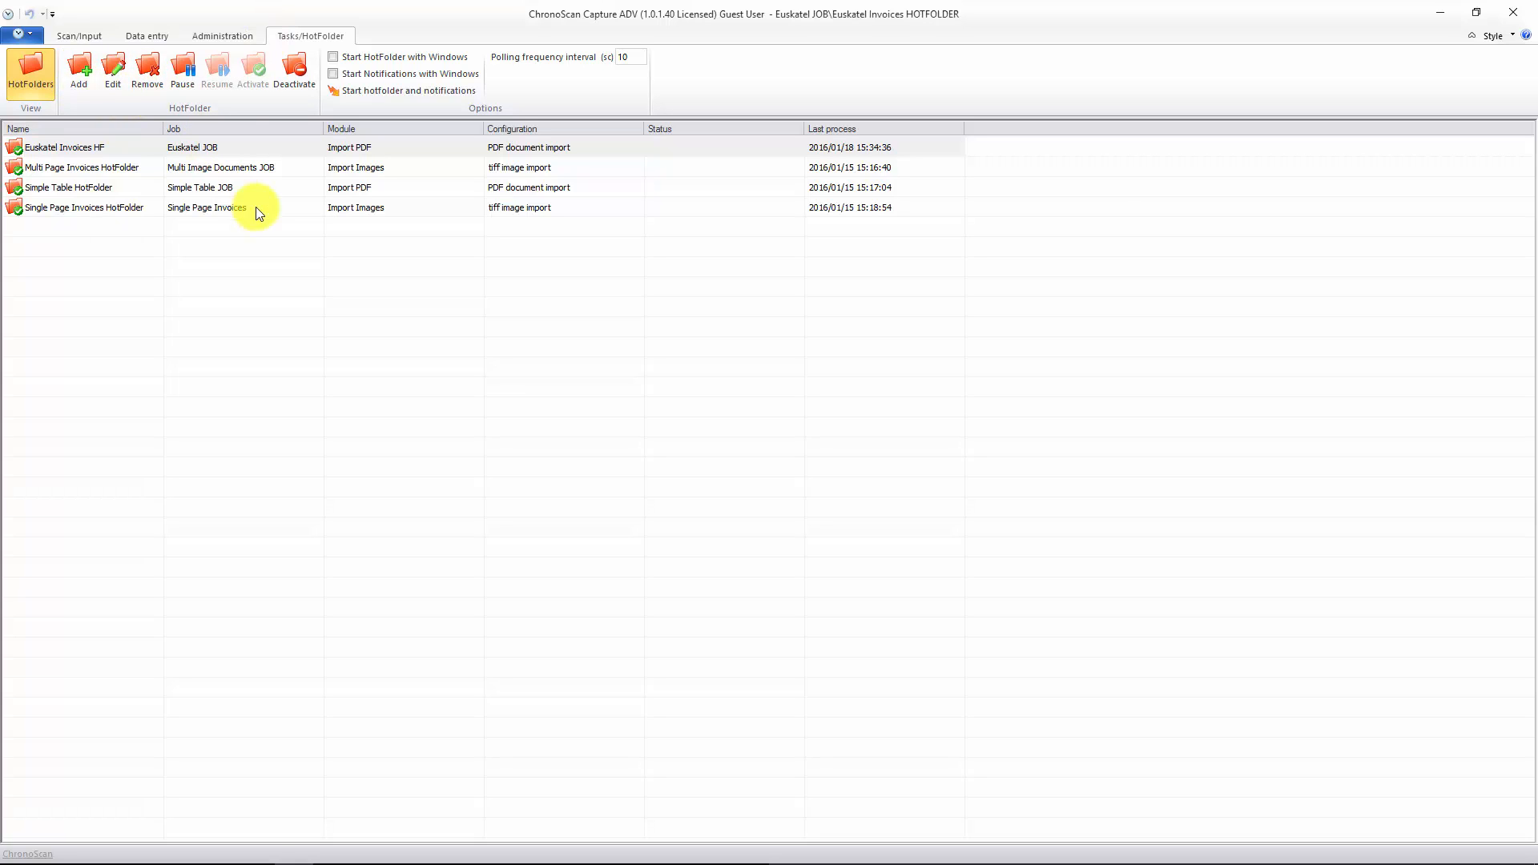
left_click(84, 76)
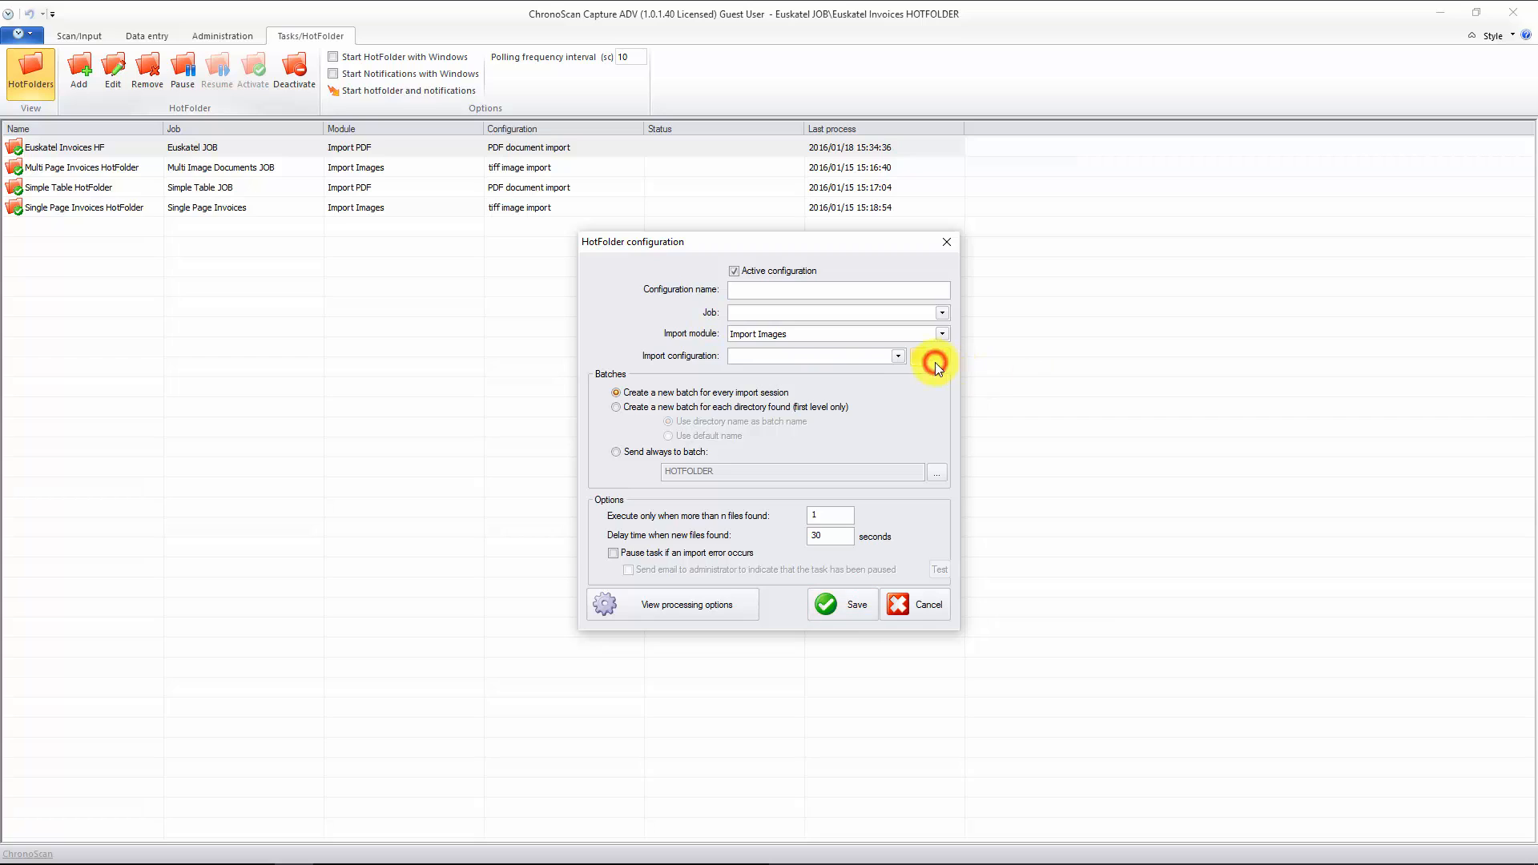
left_click(942, 334)
left_click(835, 359)
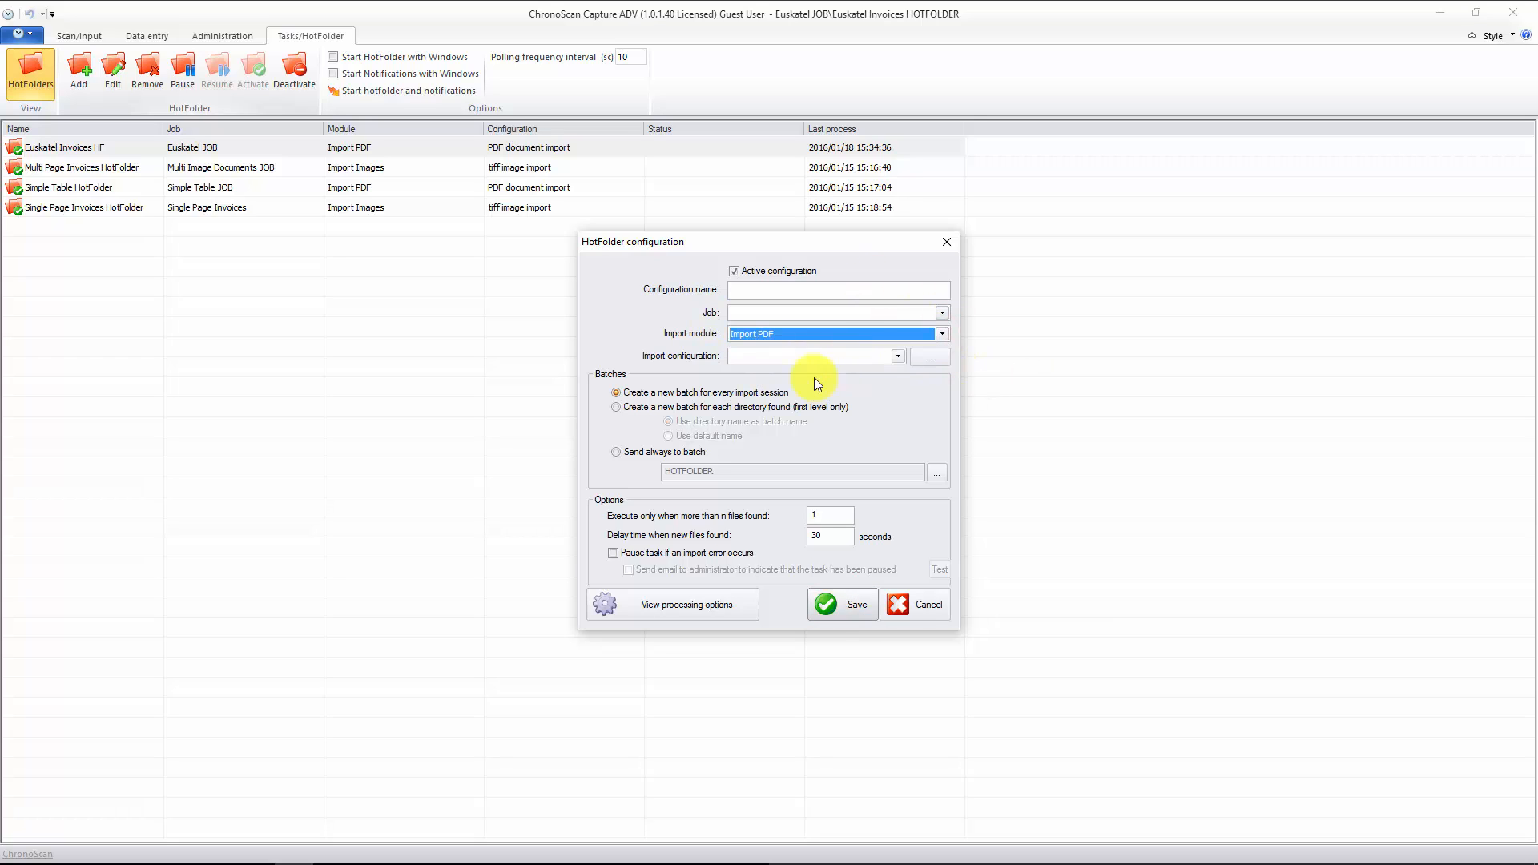
left_click(822, 358)
left_click(869, 311)
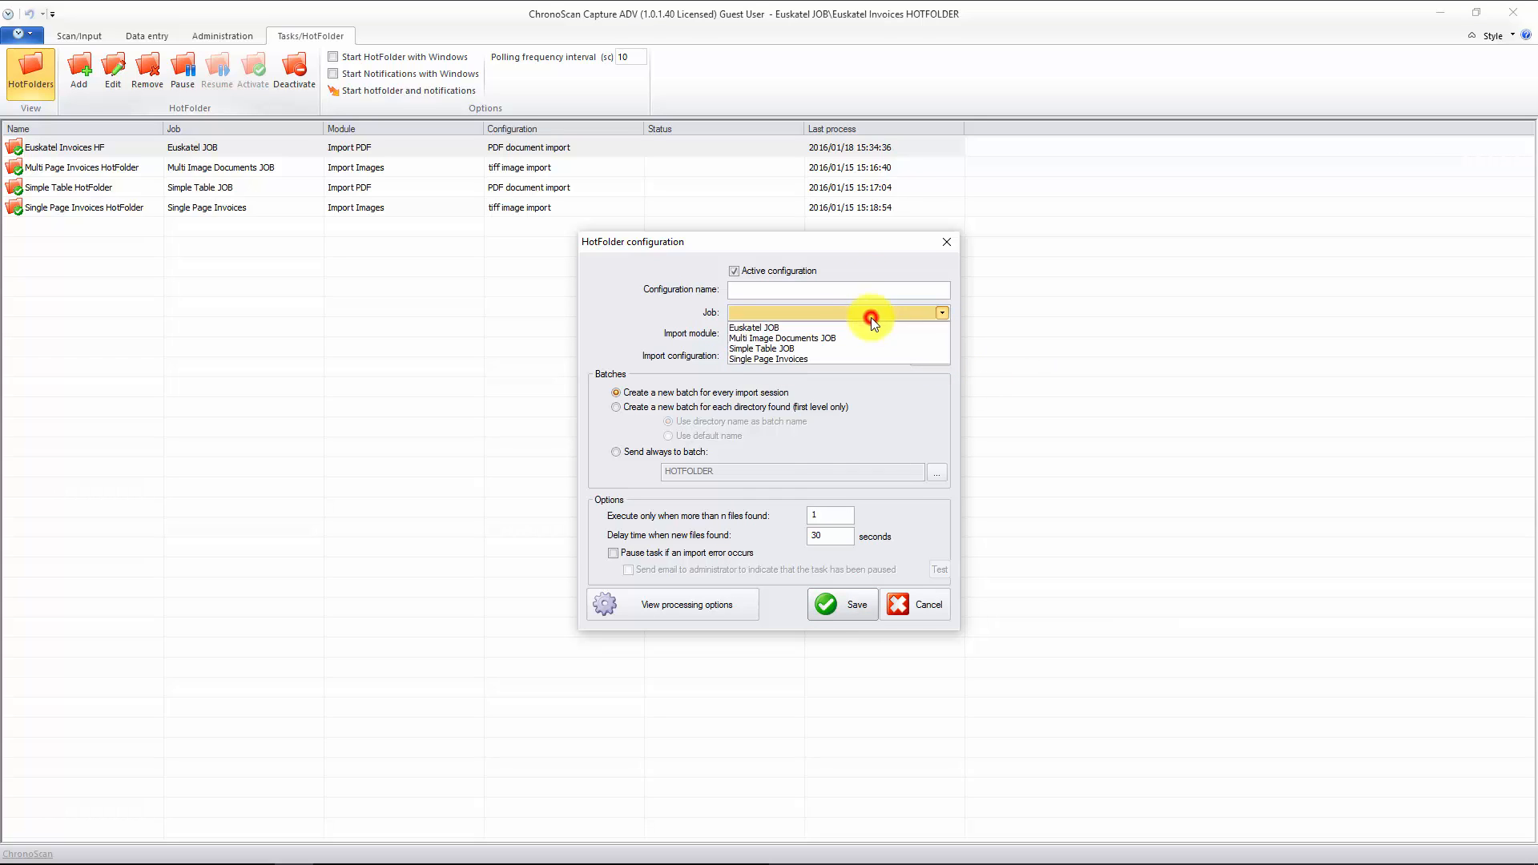
left_click(774, 358)
- Review the PDF document import settings of the Simple Table JOB, including the Move to folder before import option
left_click(932, 357)
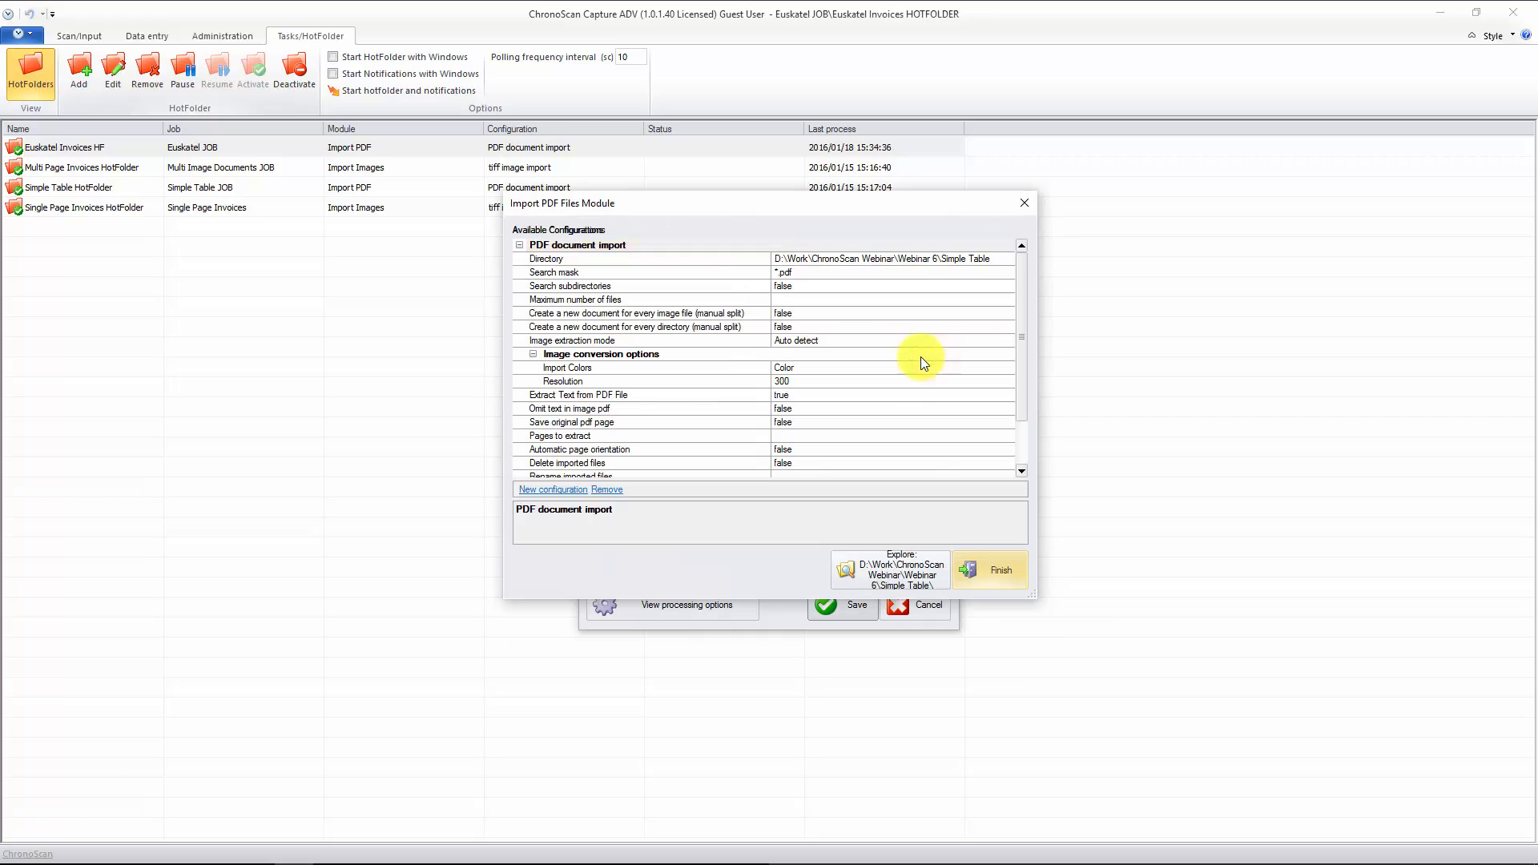
scroll(1028, 353, "down", 2)
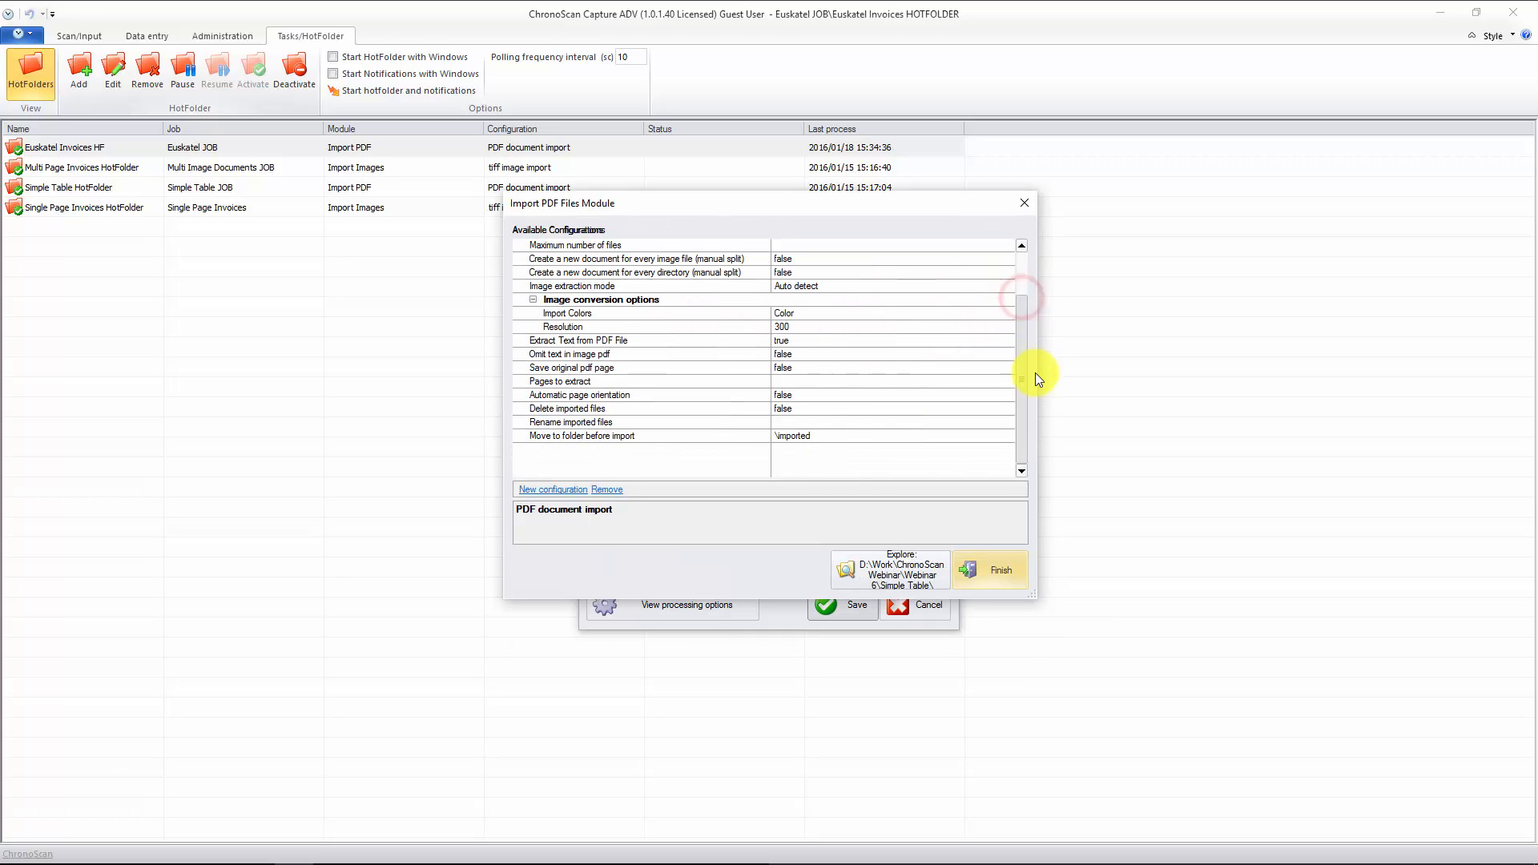
left_click(823, 434)
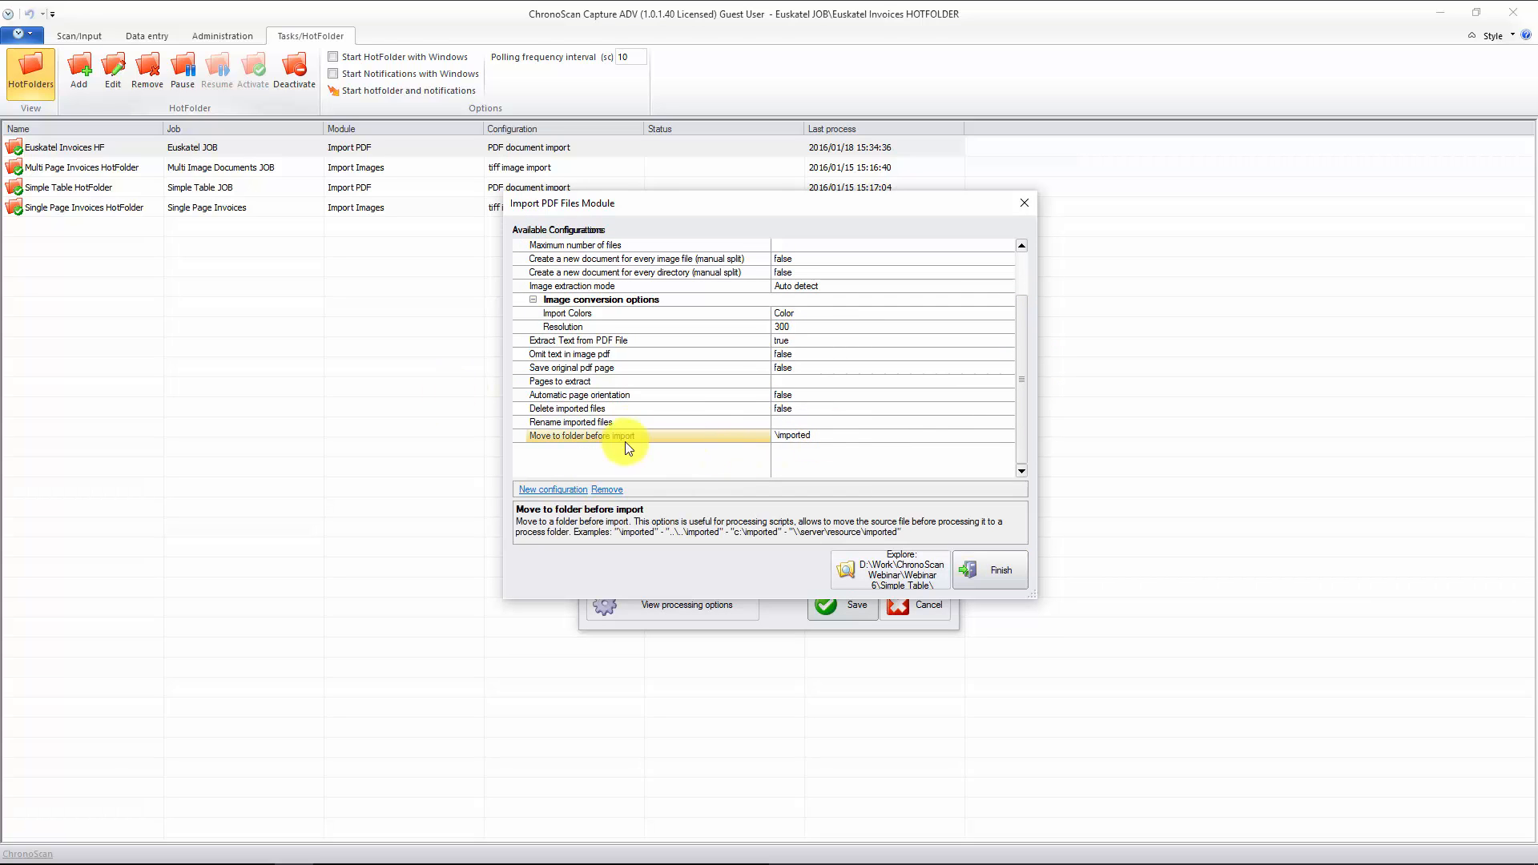
left_click(992, 571)
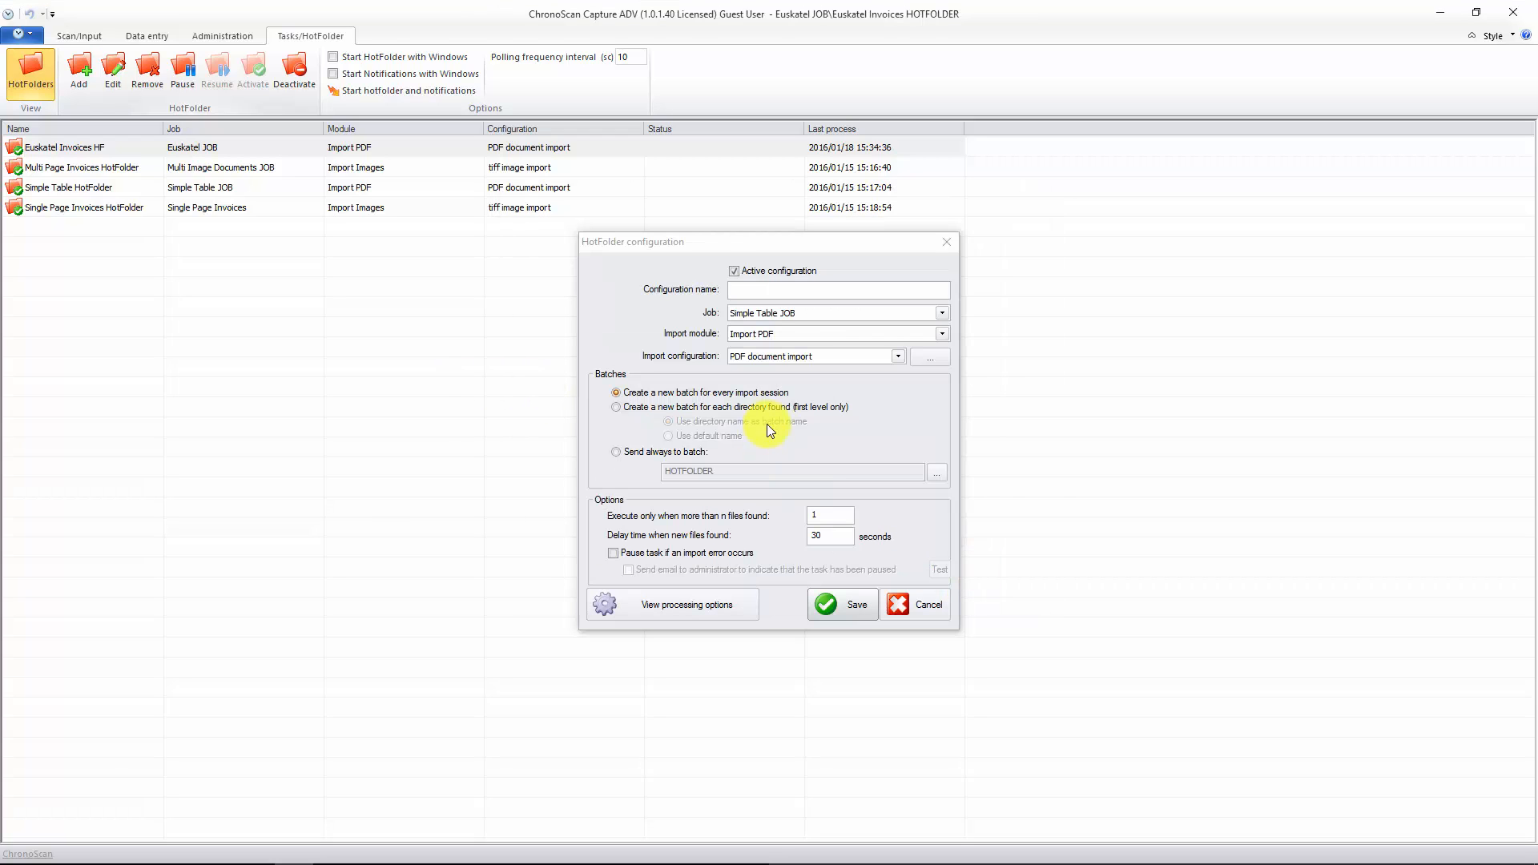
left_click(934, 356)
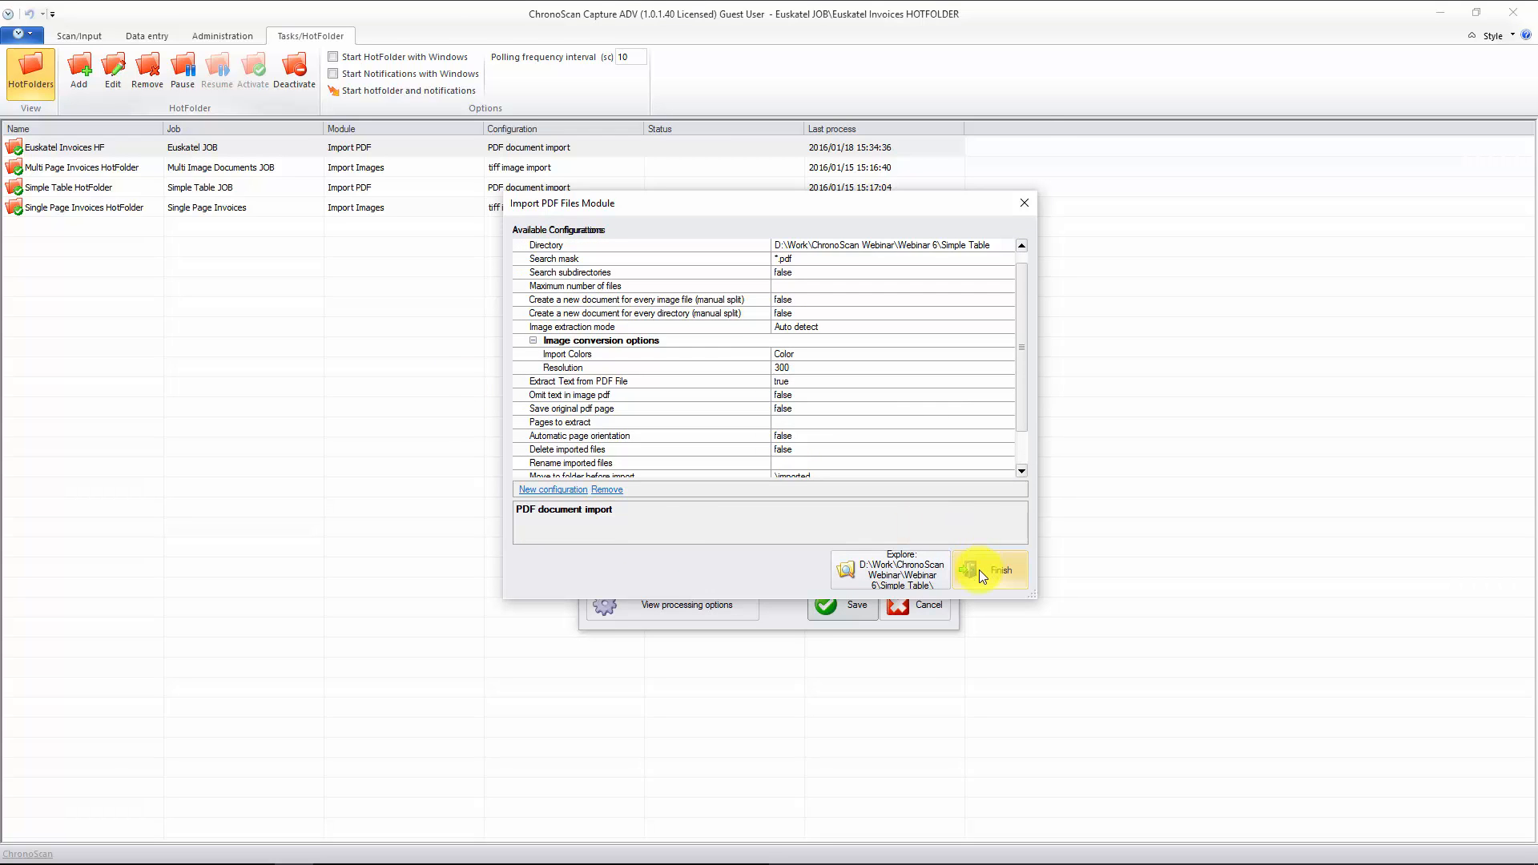
left_click(979, 569)
- Try each batch destination option and select creating a new batch for every import session
left_click(633, 406)
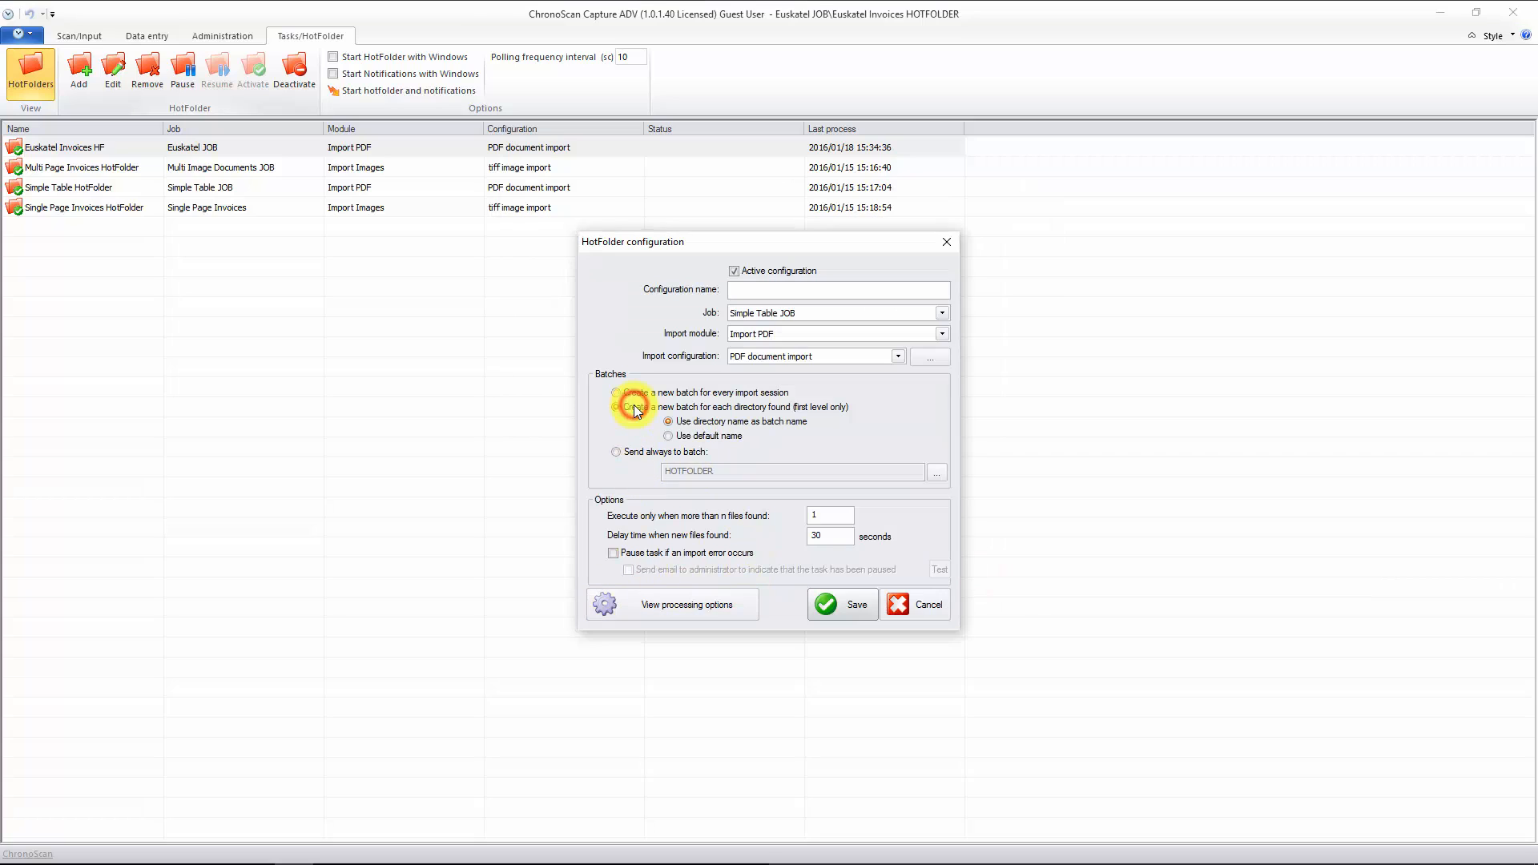
left_click(629, 449)
left_click(627, 393)
- Go through the processing events, enable deleting the batch once exported under OnExportFinish, and discard the new HotFolder configuration
left_click(647, 605)
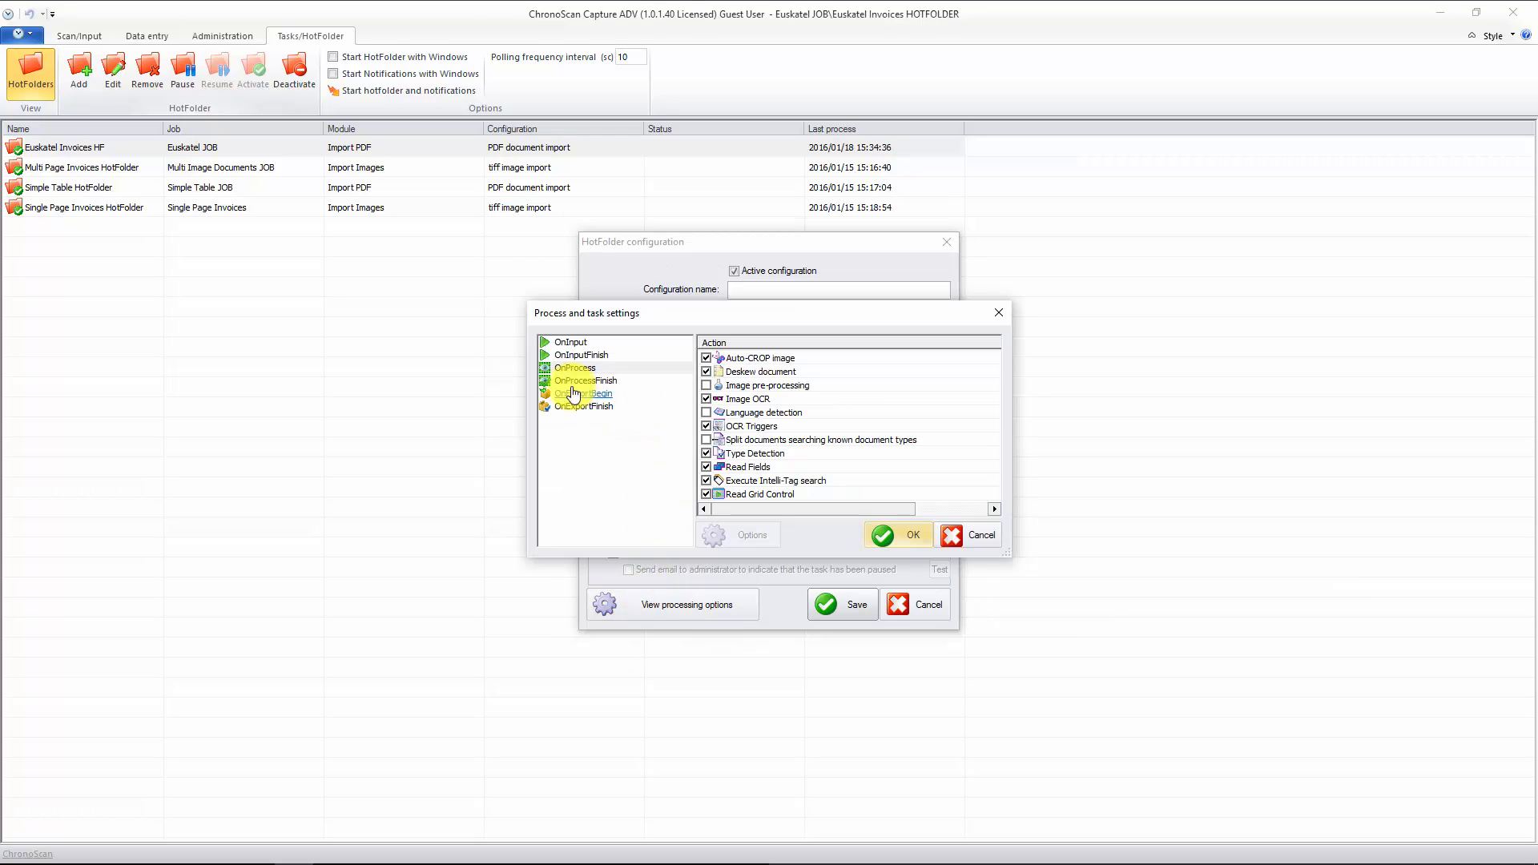
left_click(566, 357)
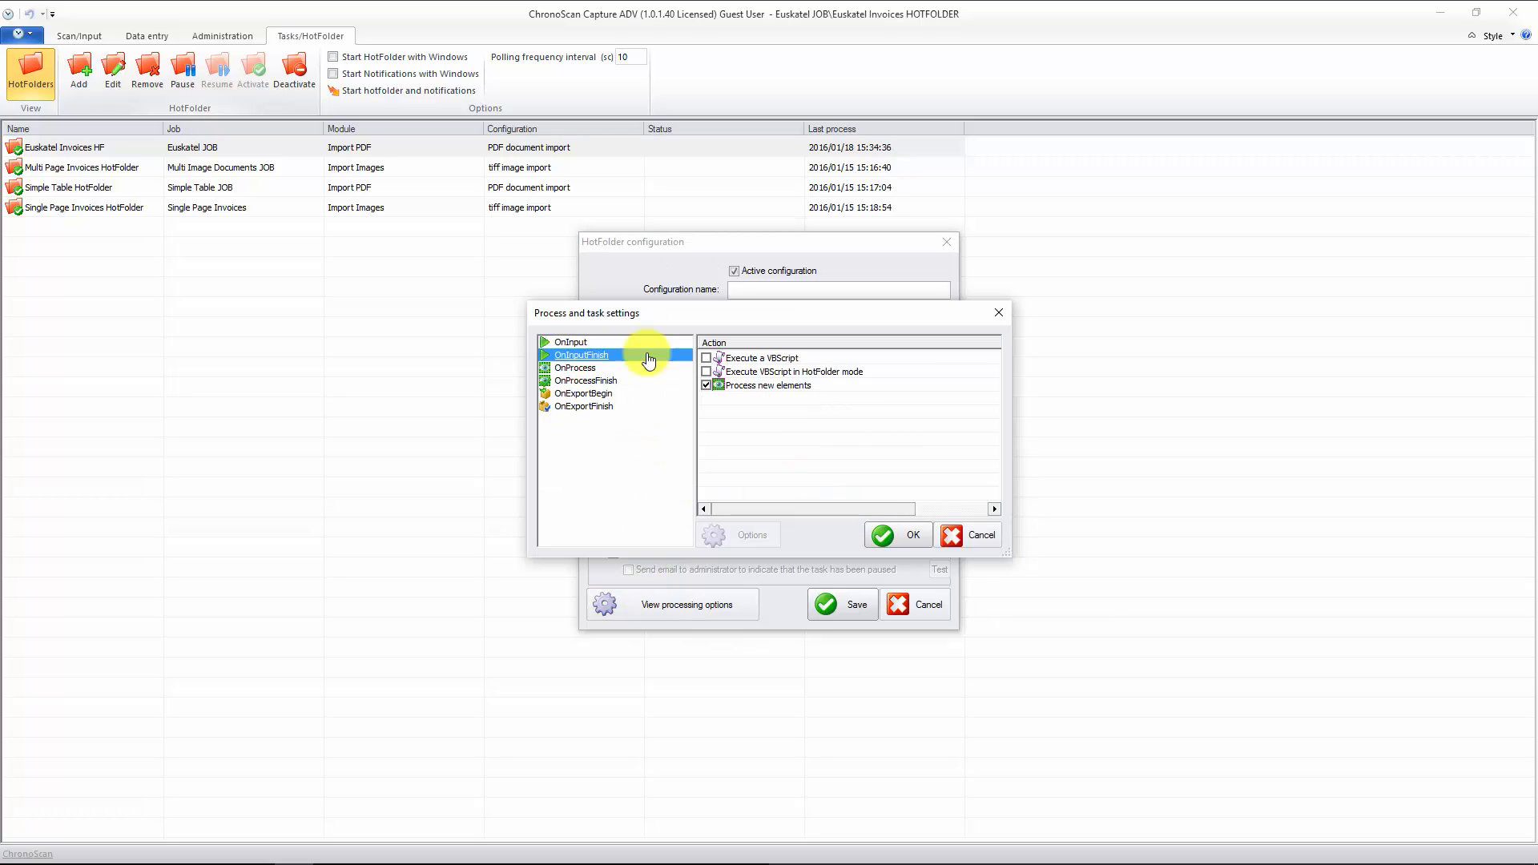
left_click(576, 368)
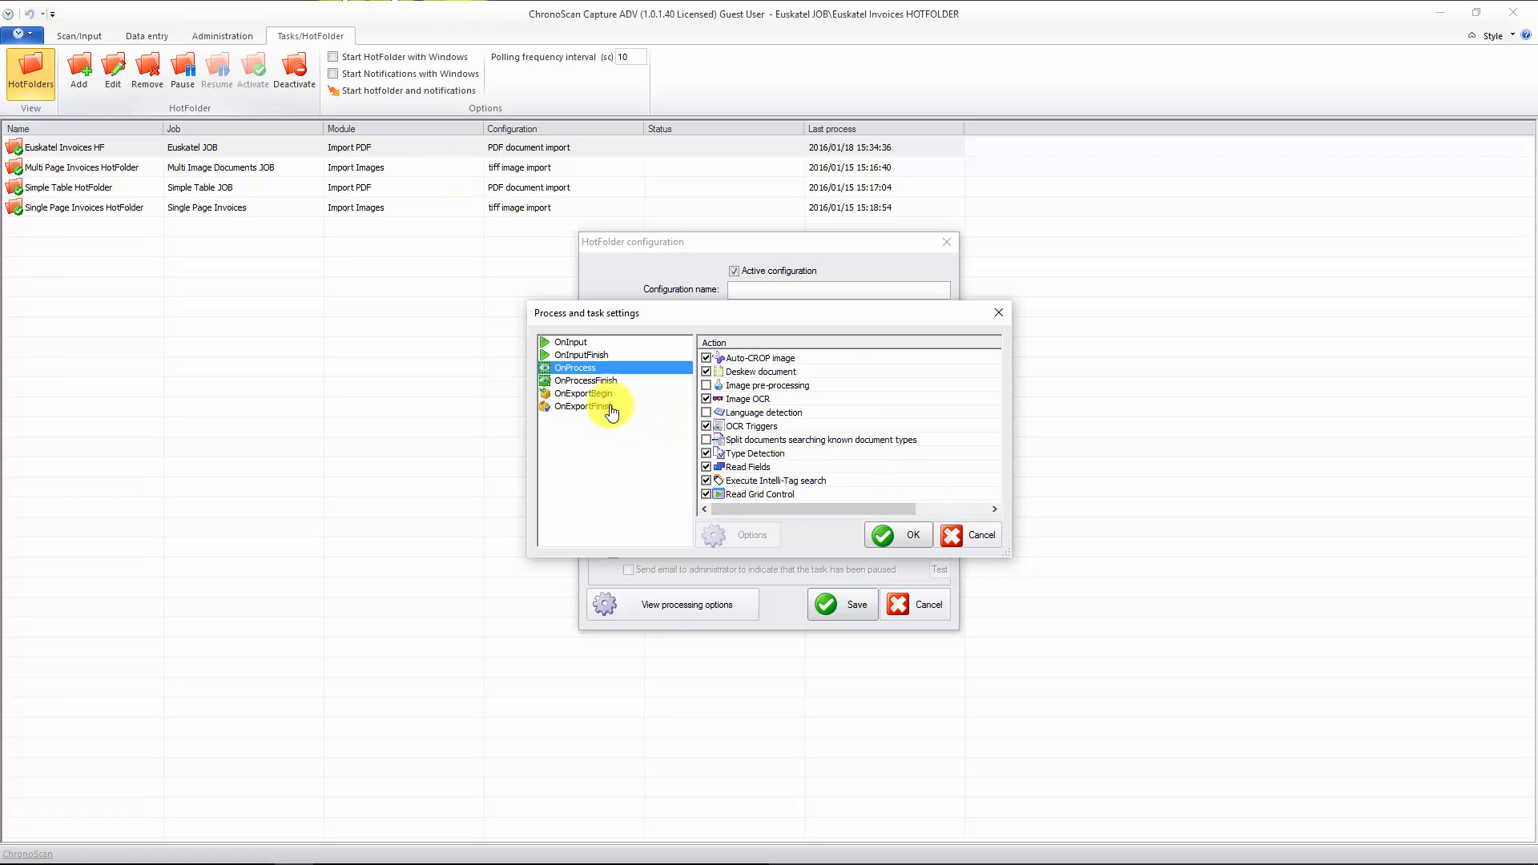
left_click(581, 382)
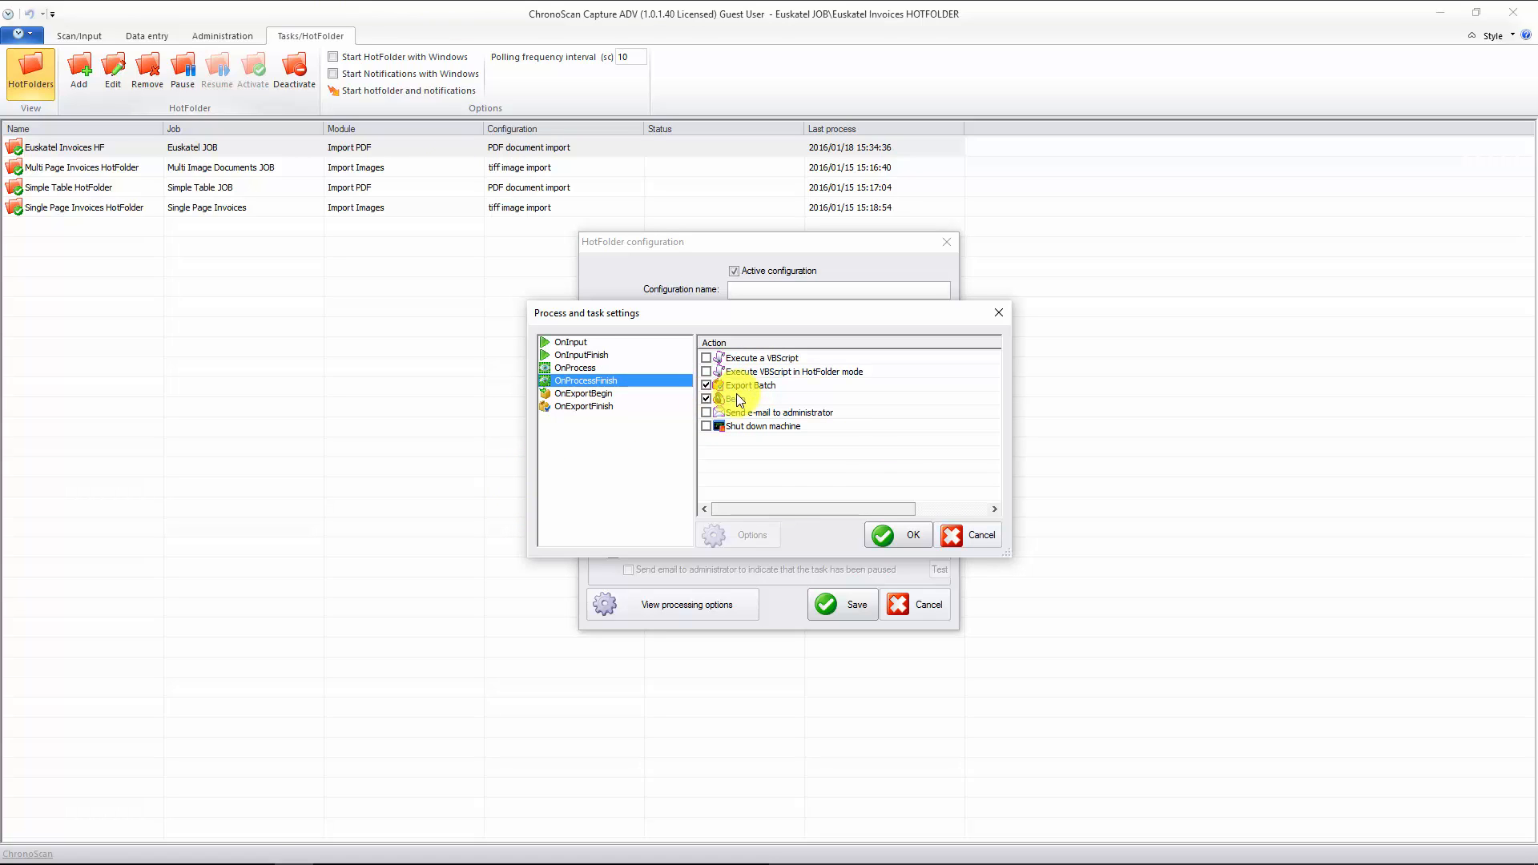
left_click(577, 394)
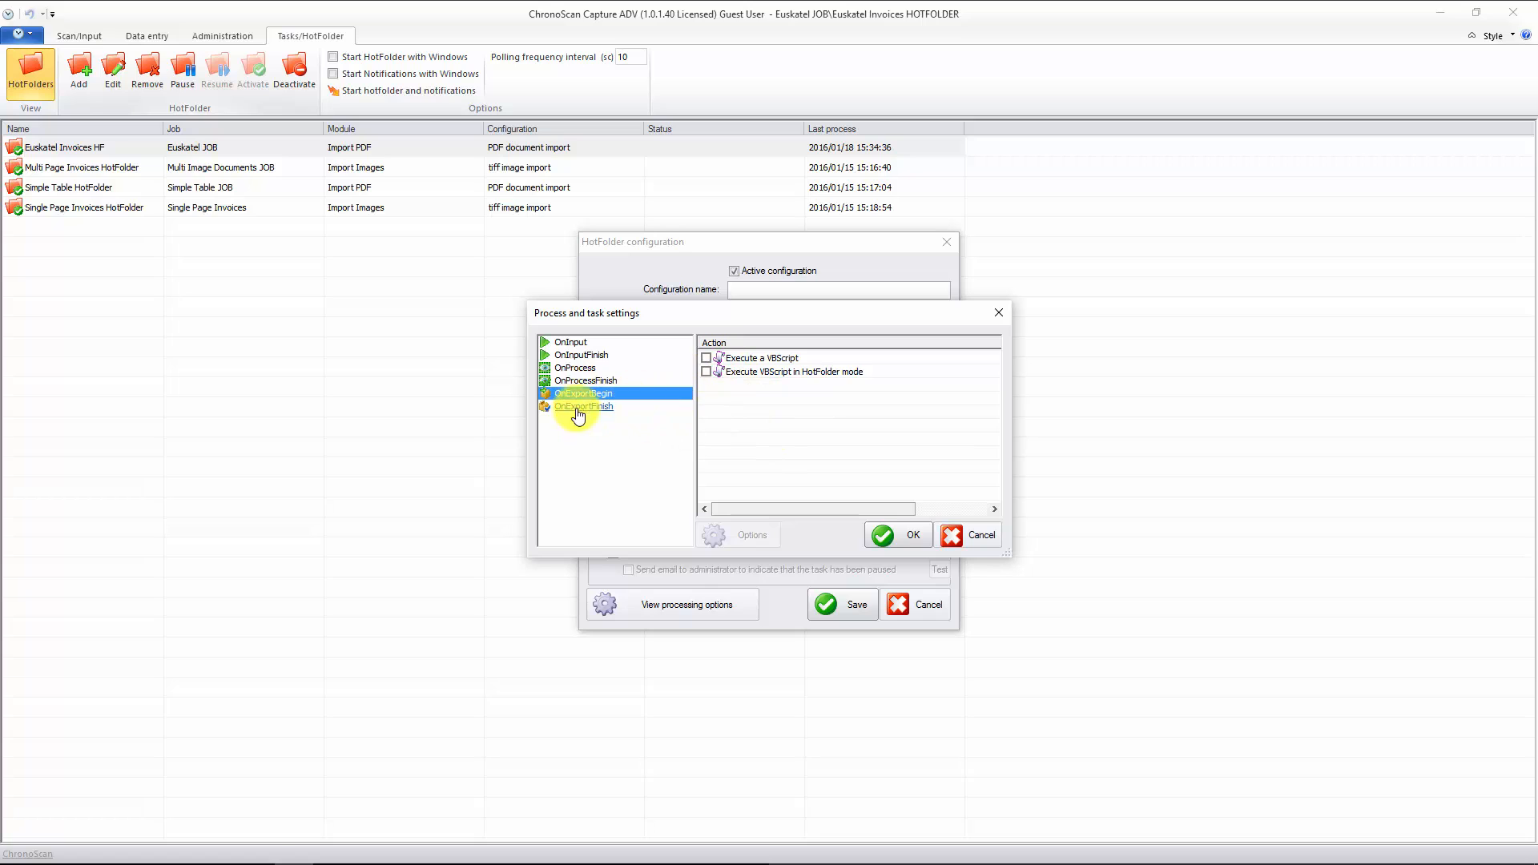
left_click(594, 406)
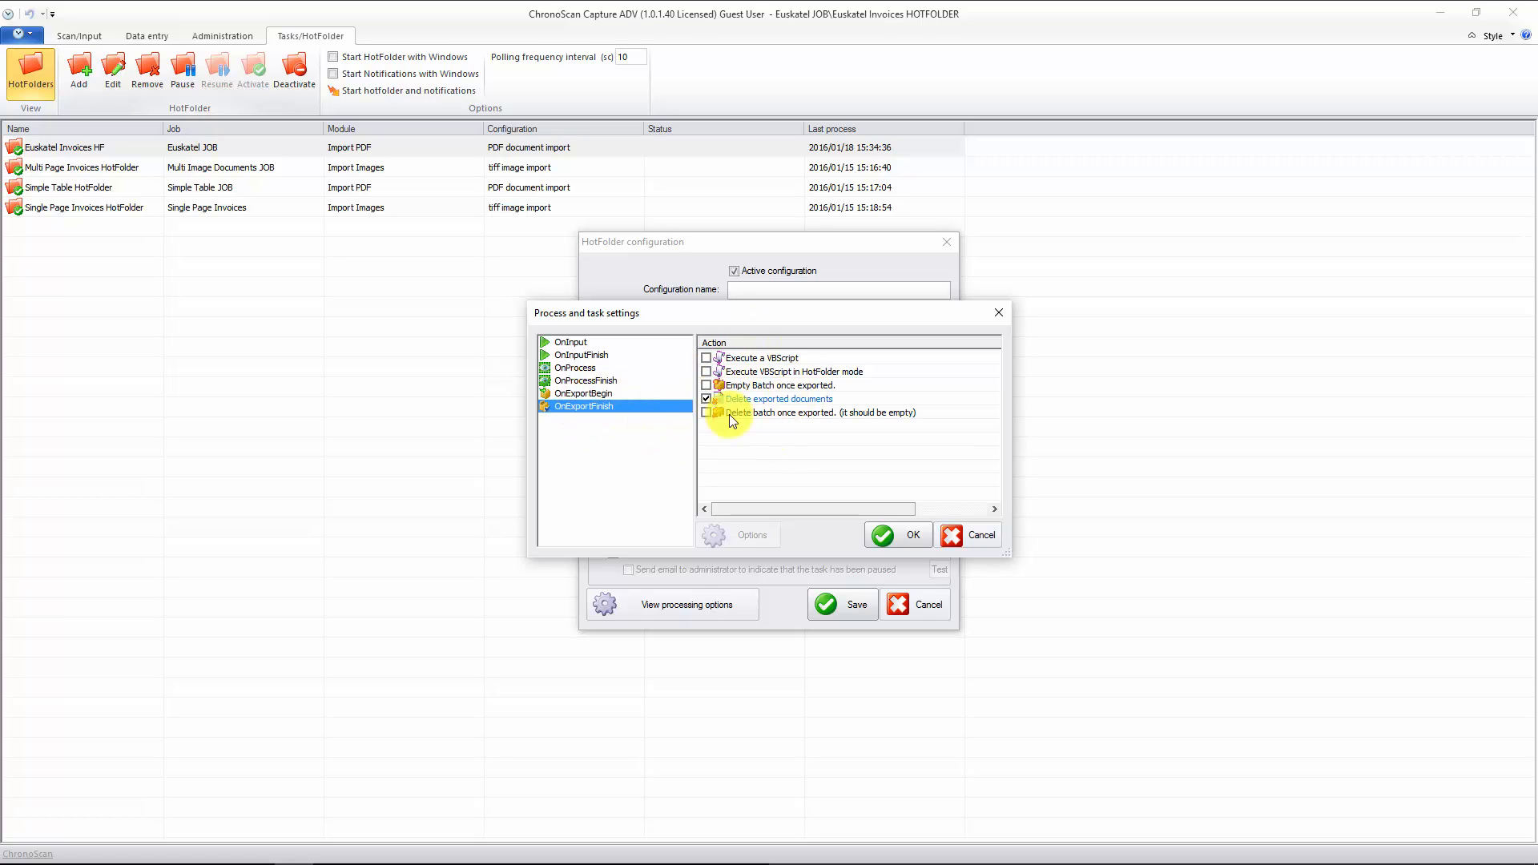
left_click(706, 413)
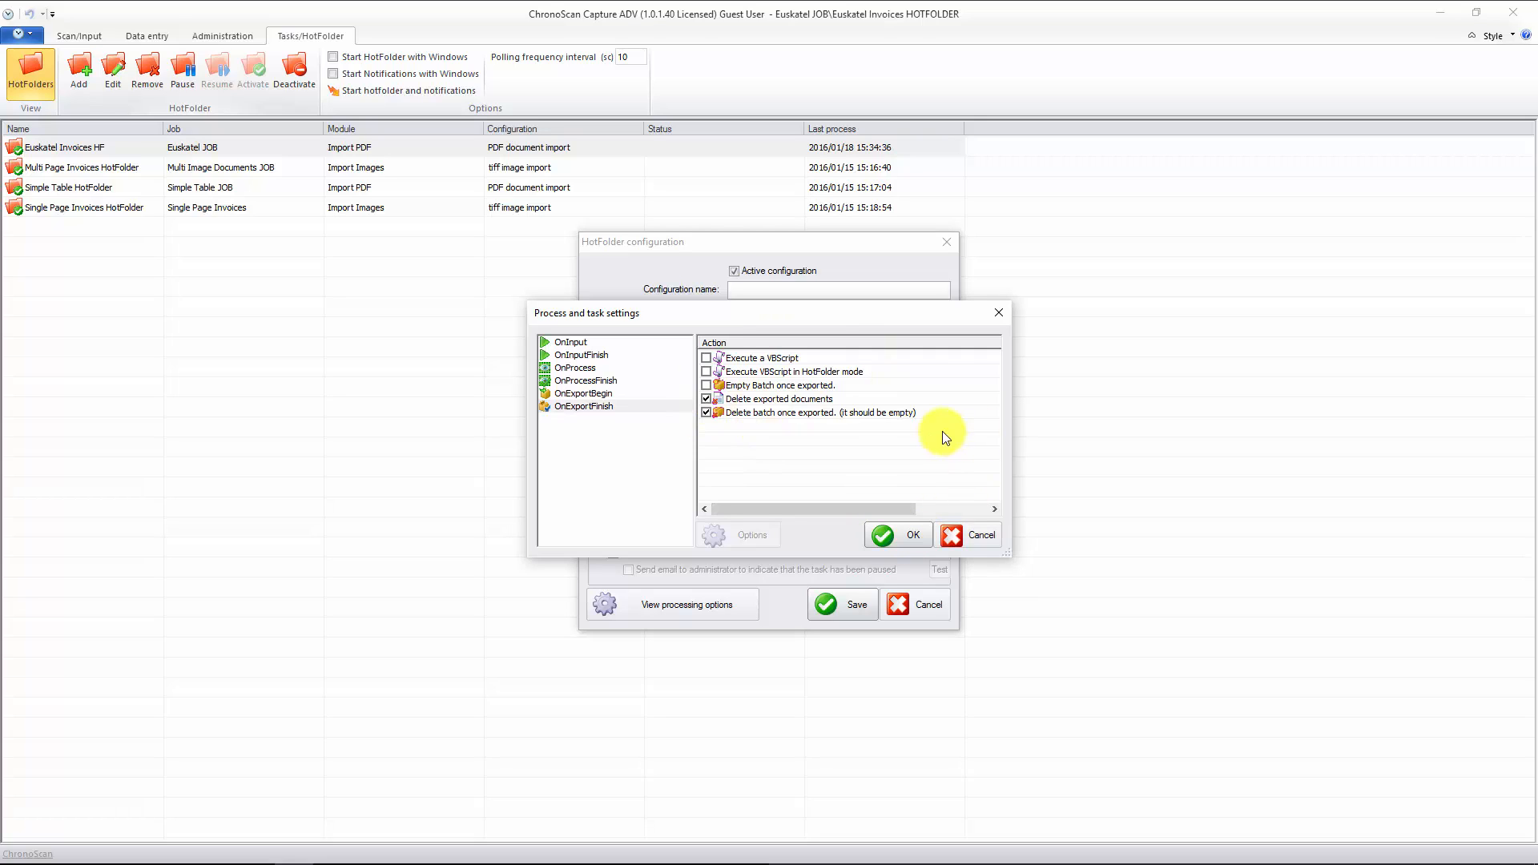
left_click(883, 535)
left_click(929, 611)
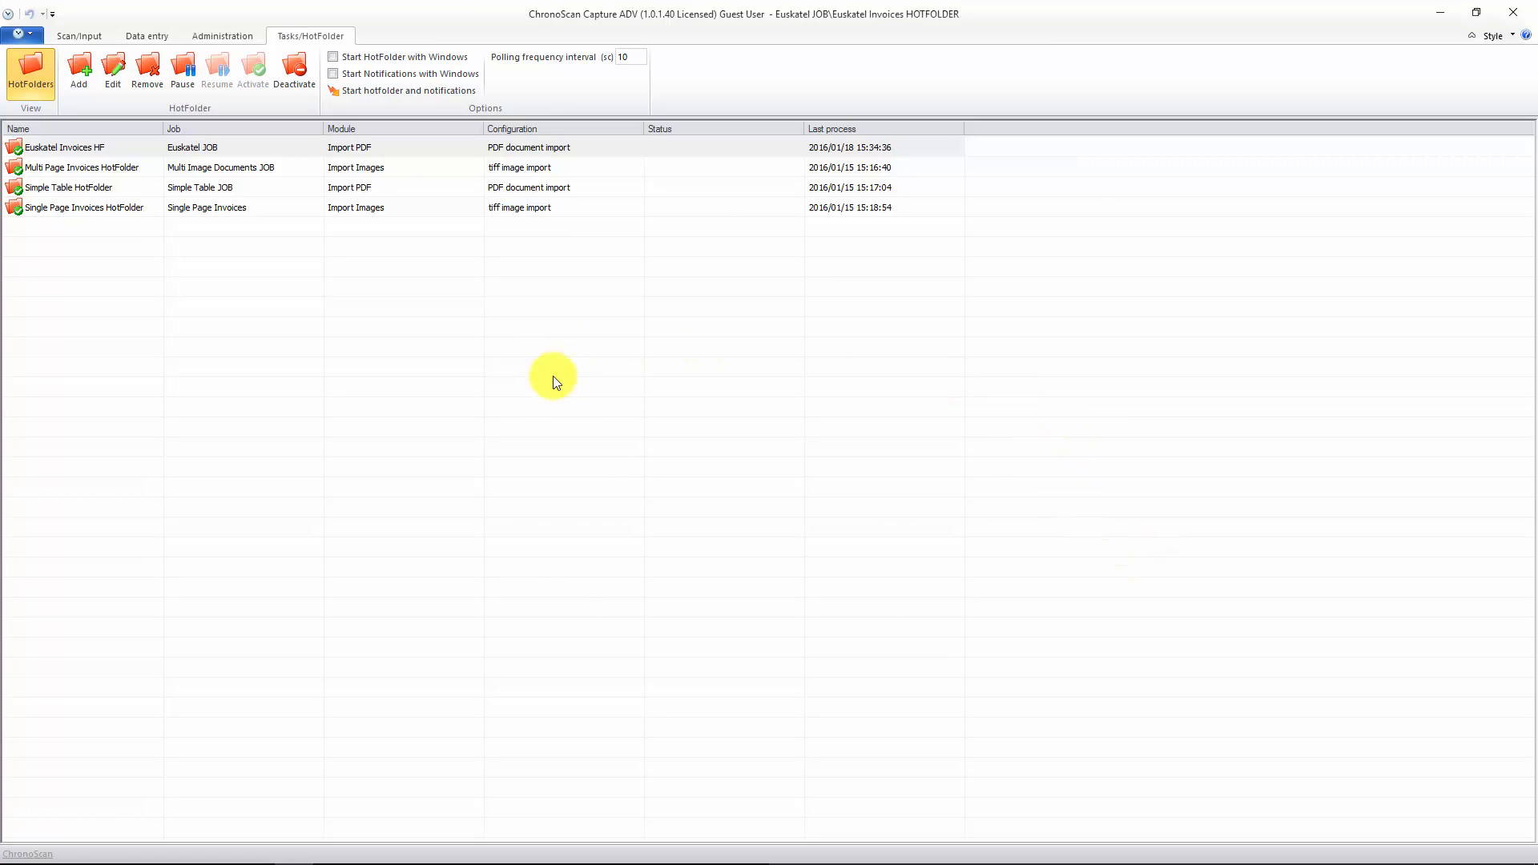
- Enable both the HotFolder and the notifications to start with Windows
left_click(331, 57)
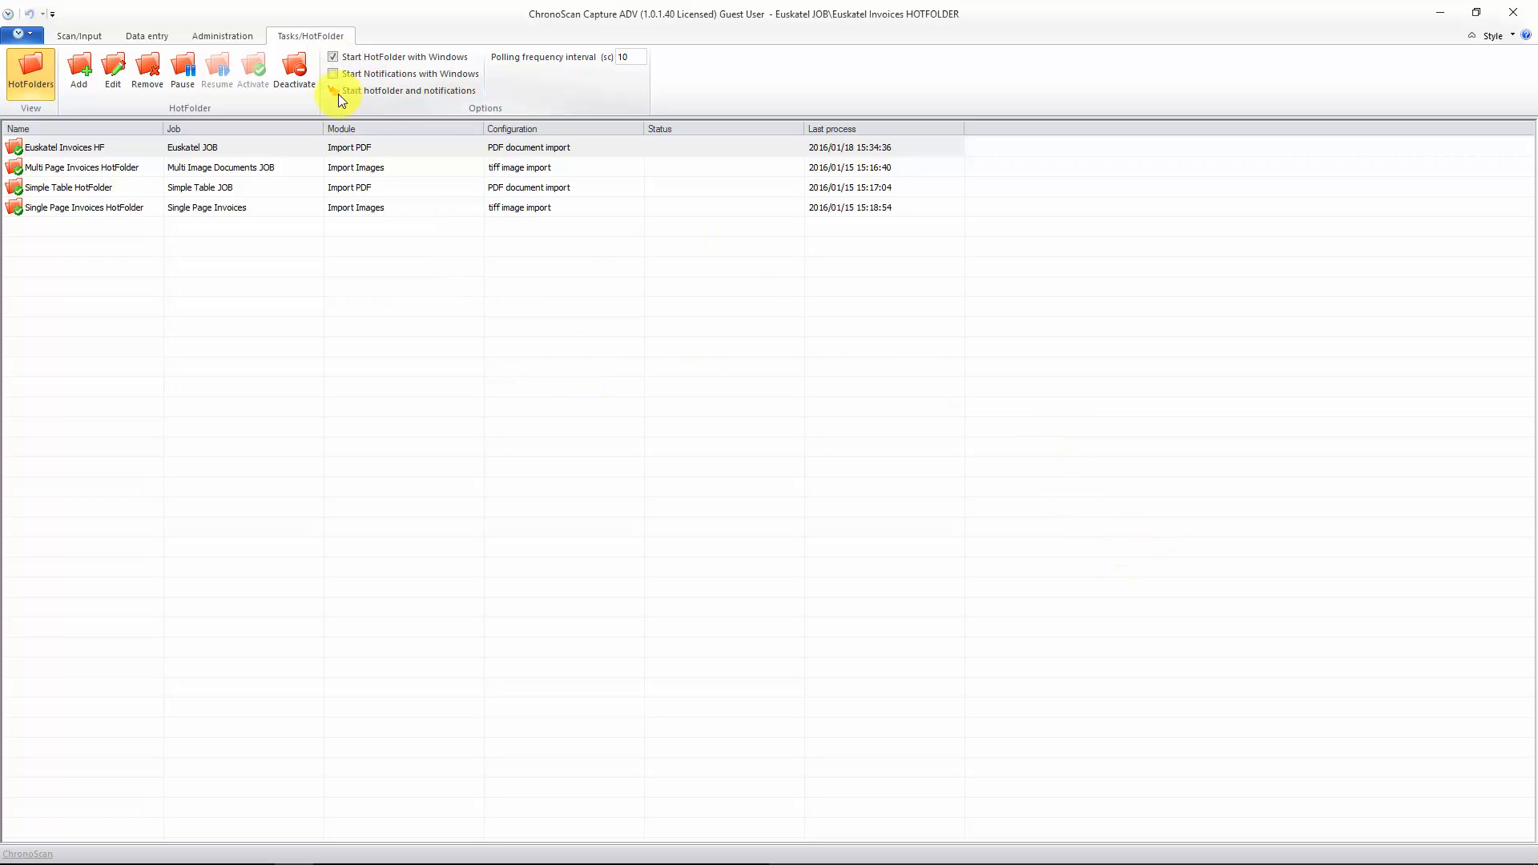
left_click(333, 74)
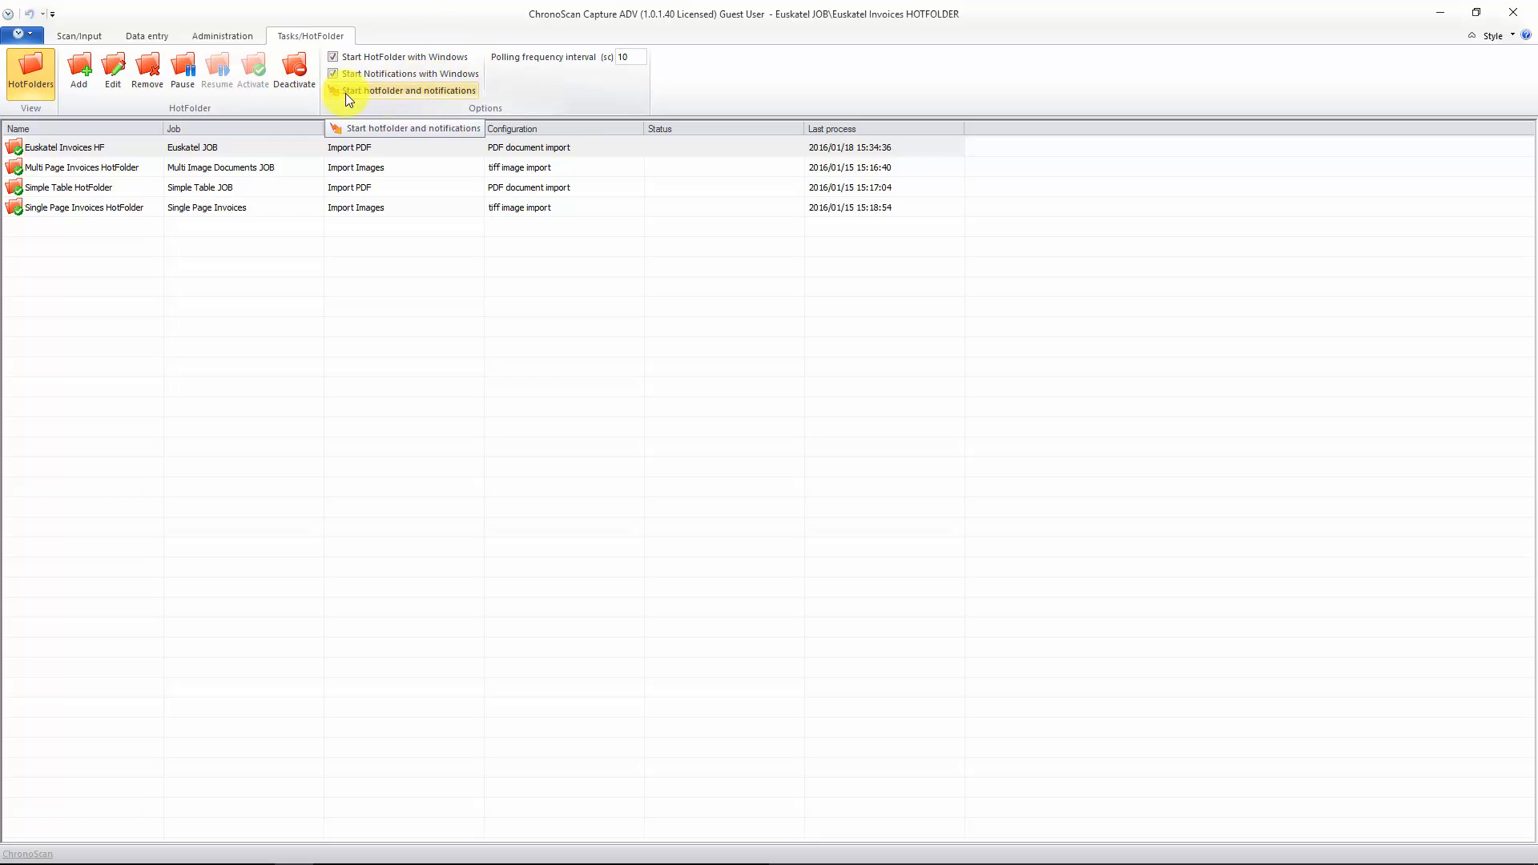
- Examine the program settings, including the administrator e-mail and OCR parameters, and close them without making changes
left_click(228, 37)
left_click(829, 84)
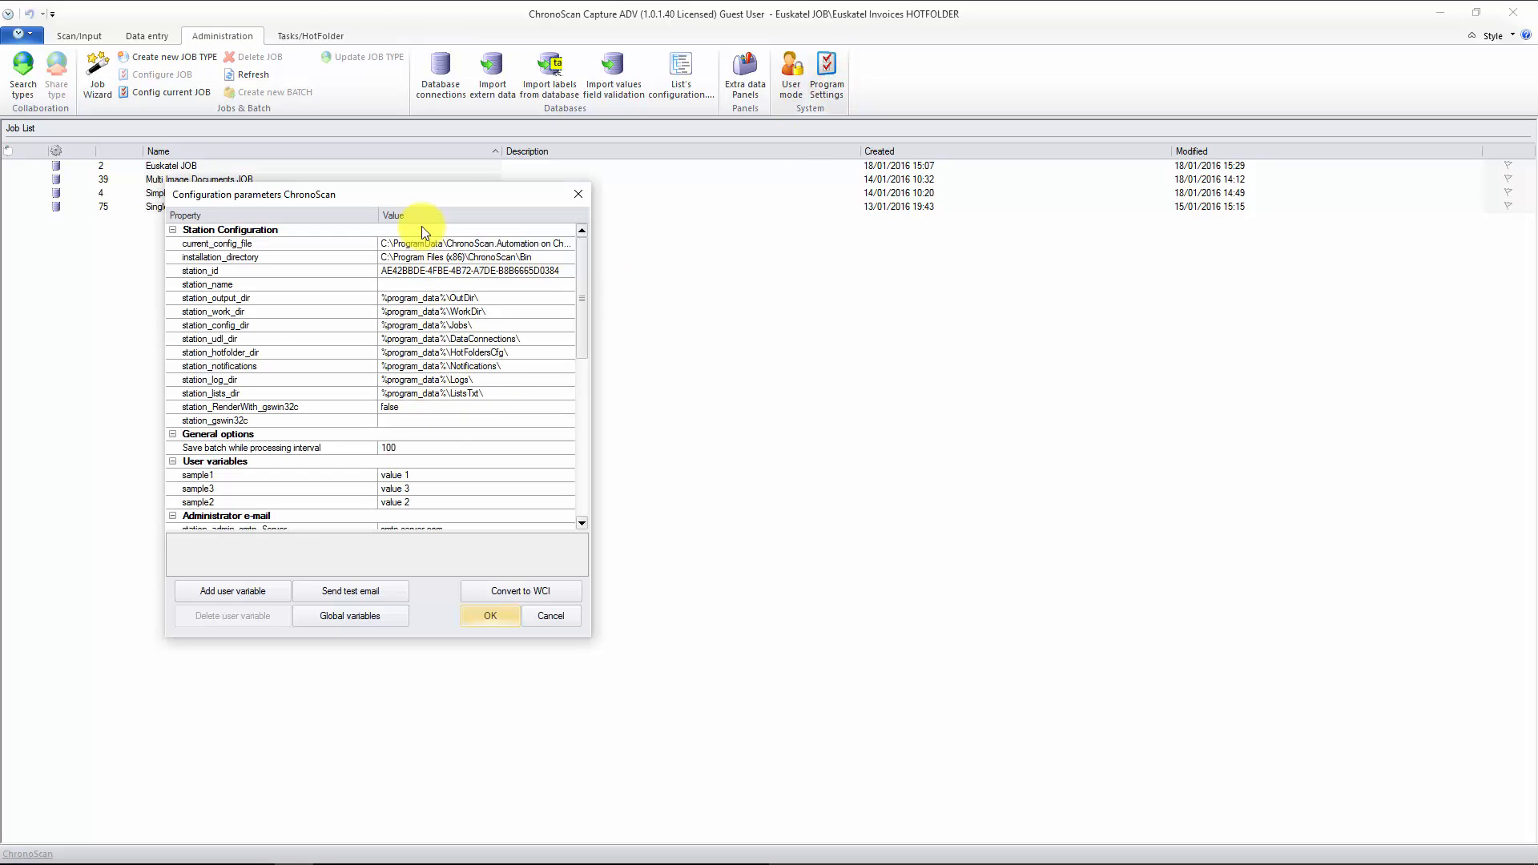
left_click_drag(445, 171, 497, 51)
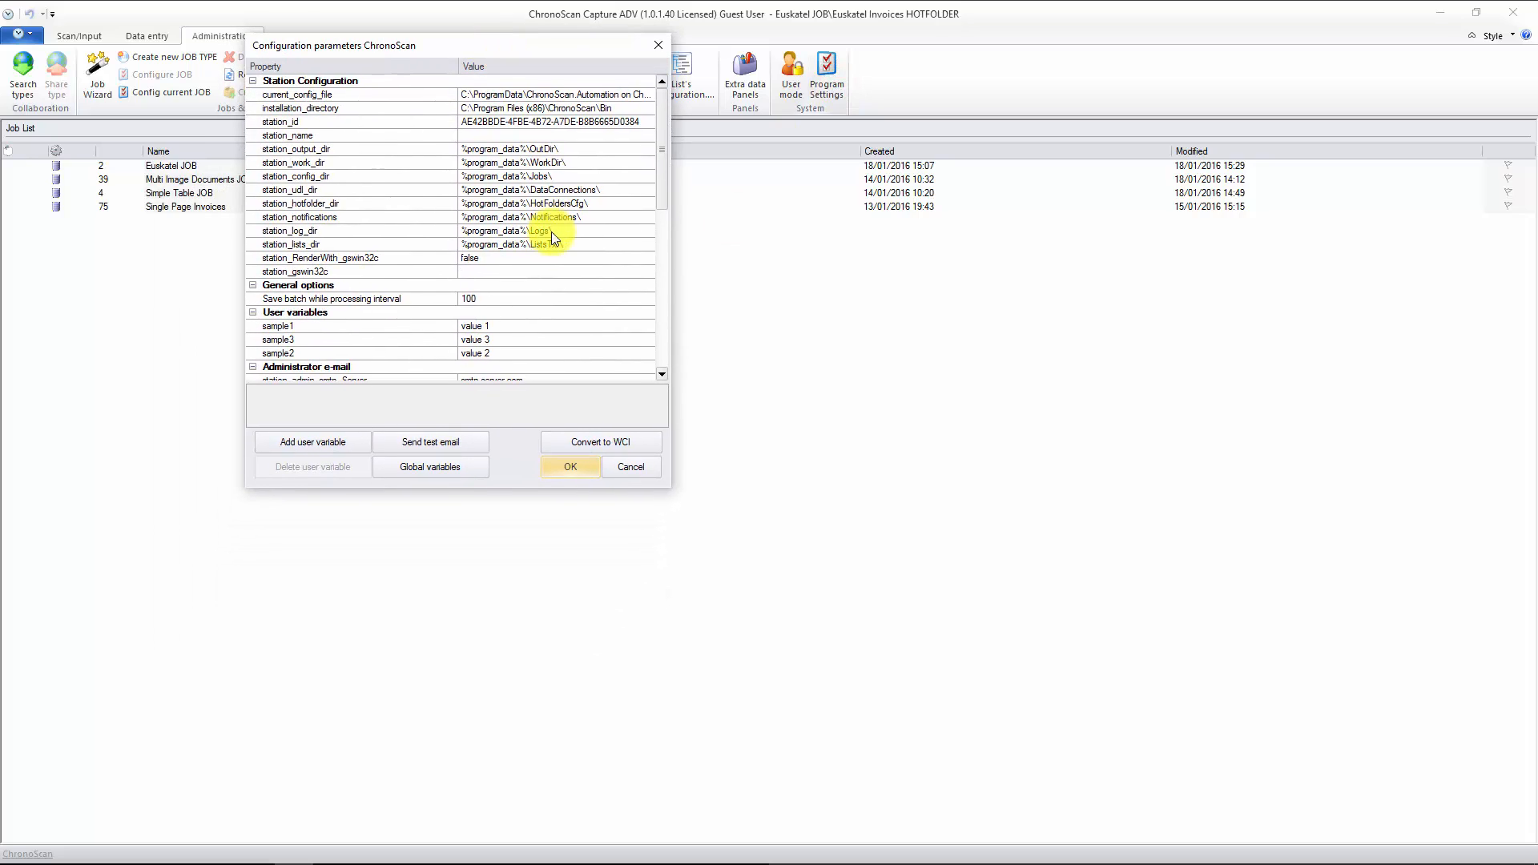
left_click_drag(664, 194, 659, 320)
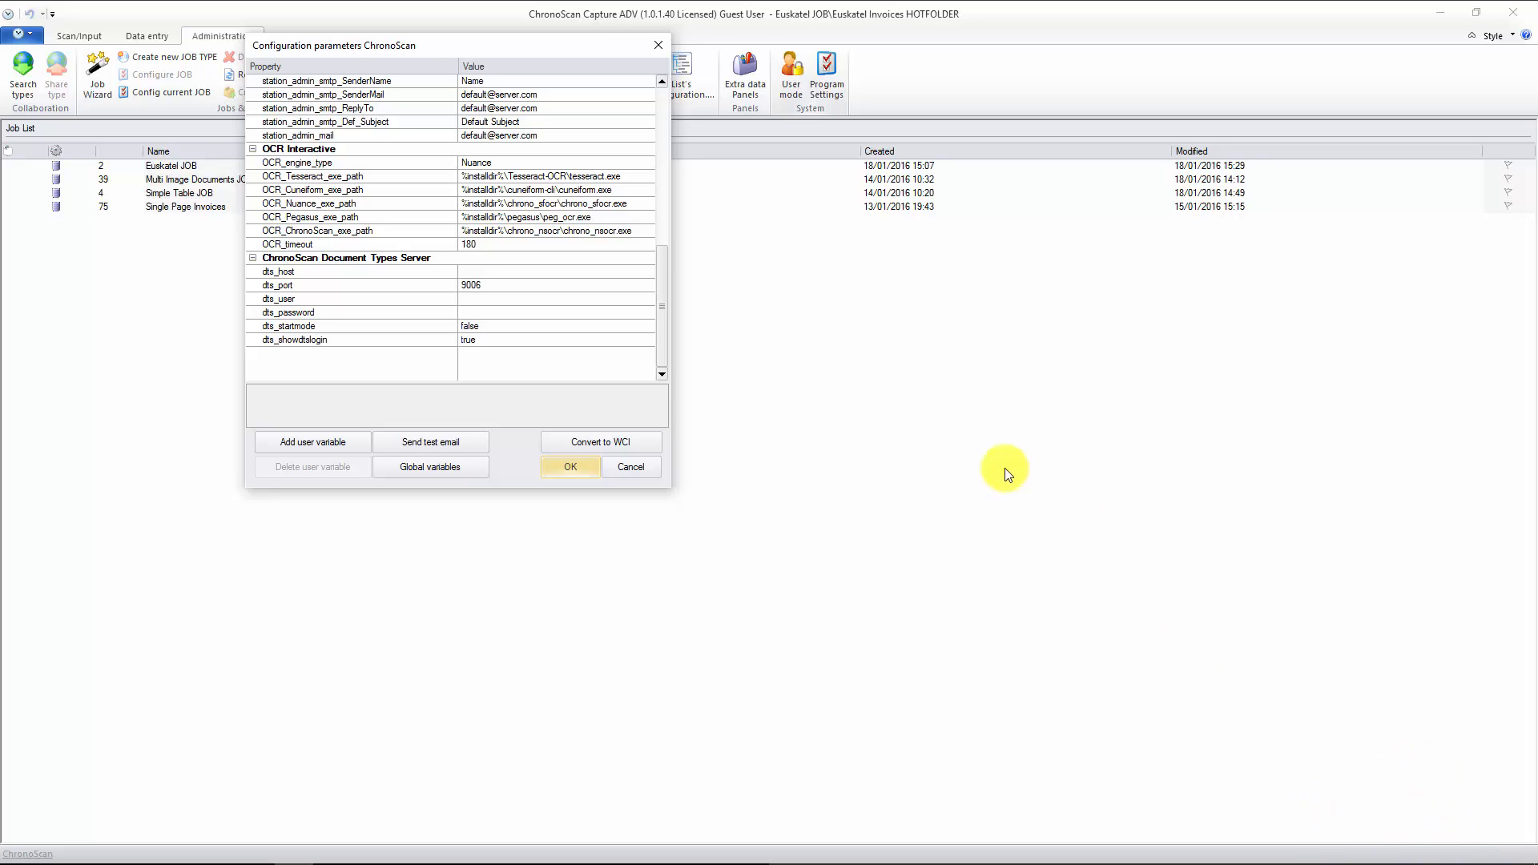
left_click_drag(663, 302, 685, 124)
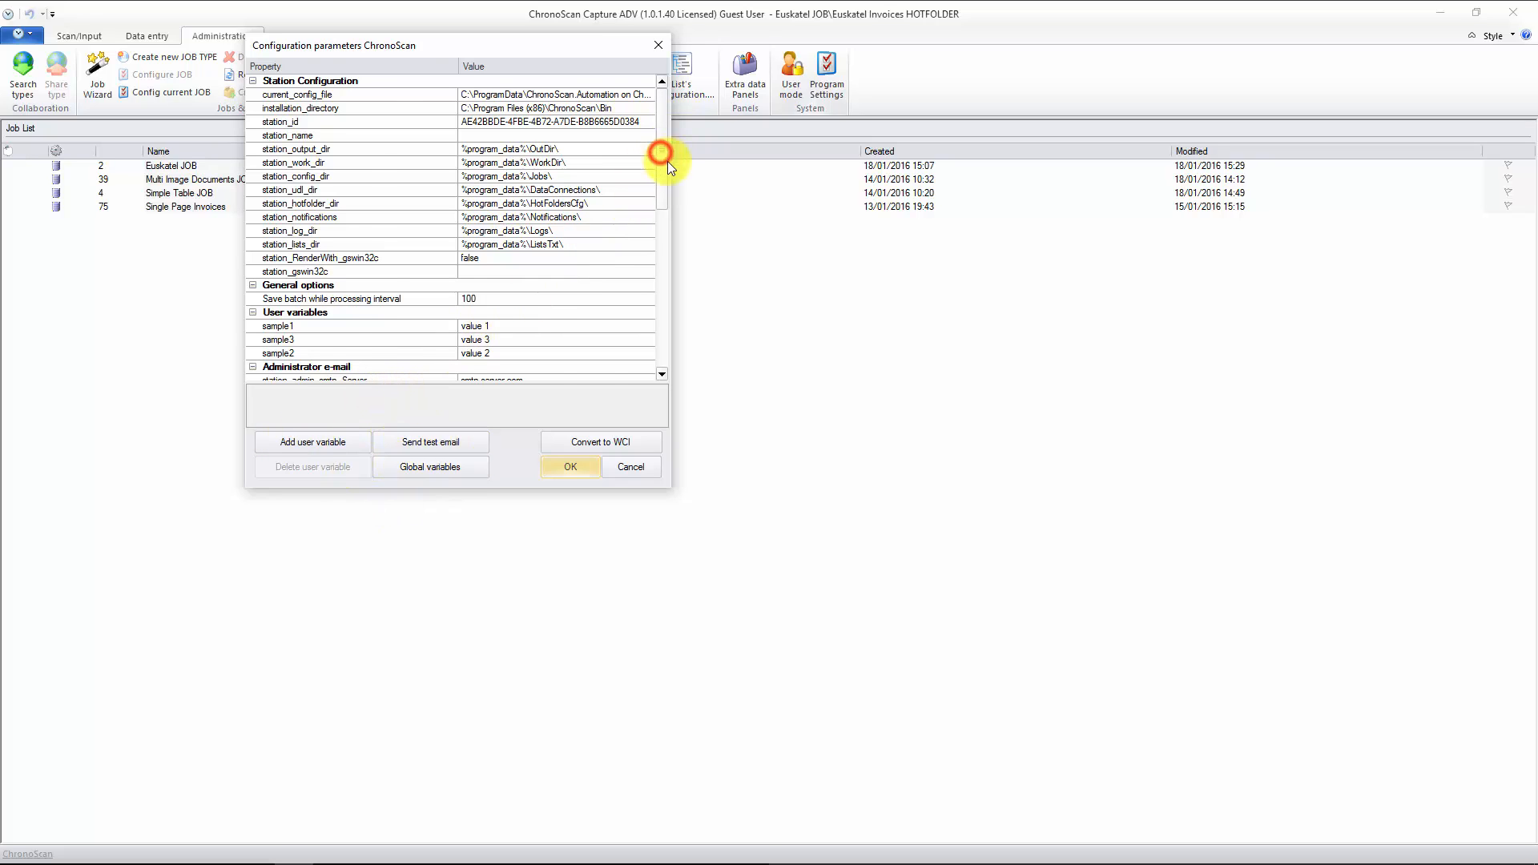
scroll(666, 158, "down", 4)
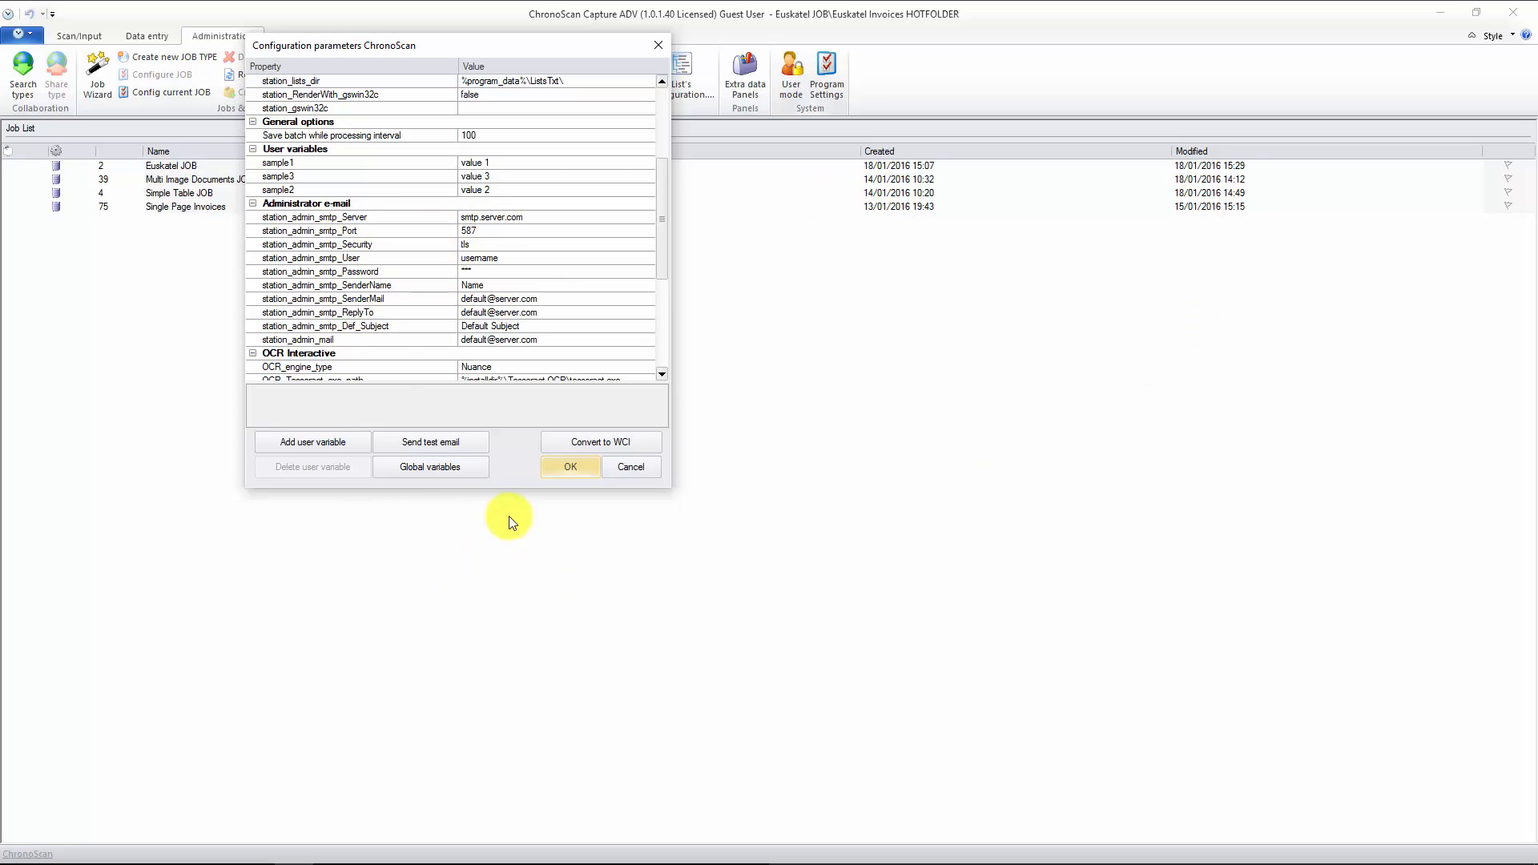
left_click(626, 472)
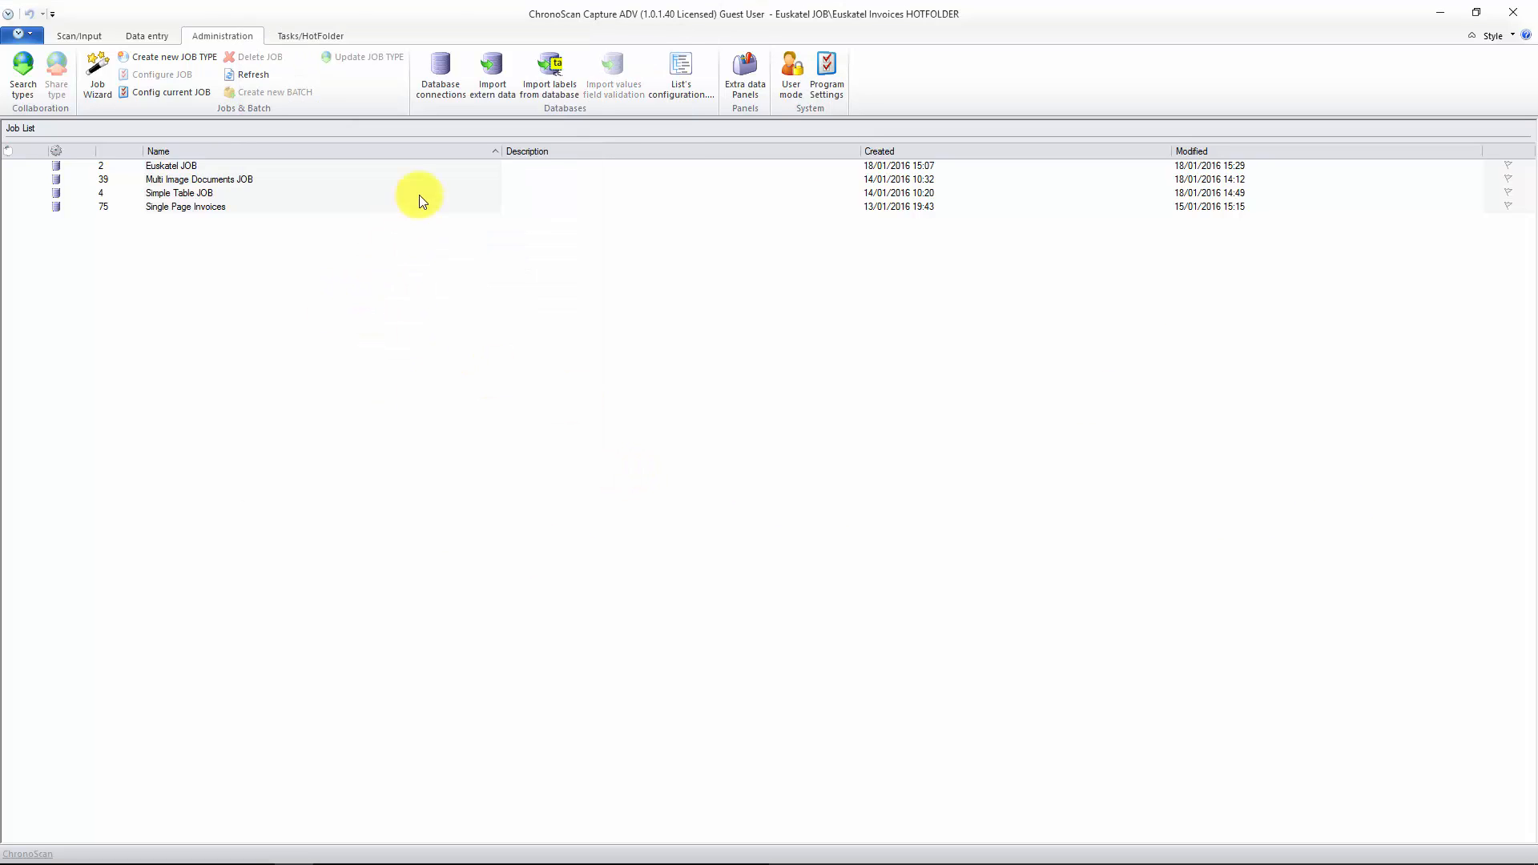
left_click(79, 36)
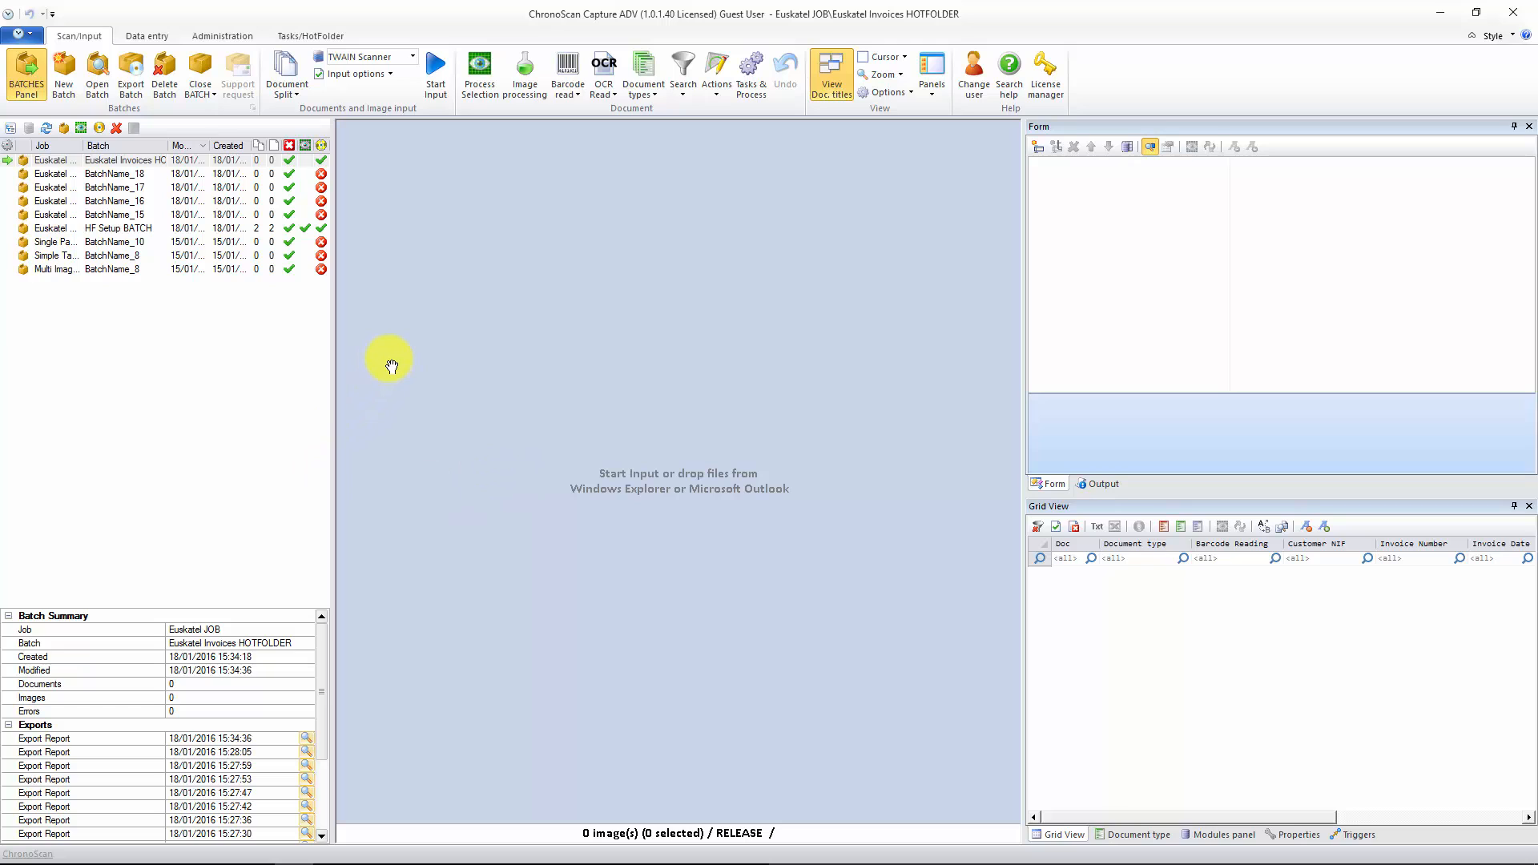
left_click(296, 35)
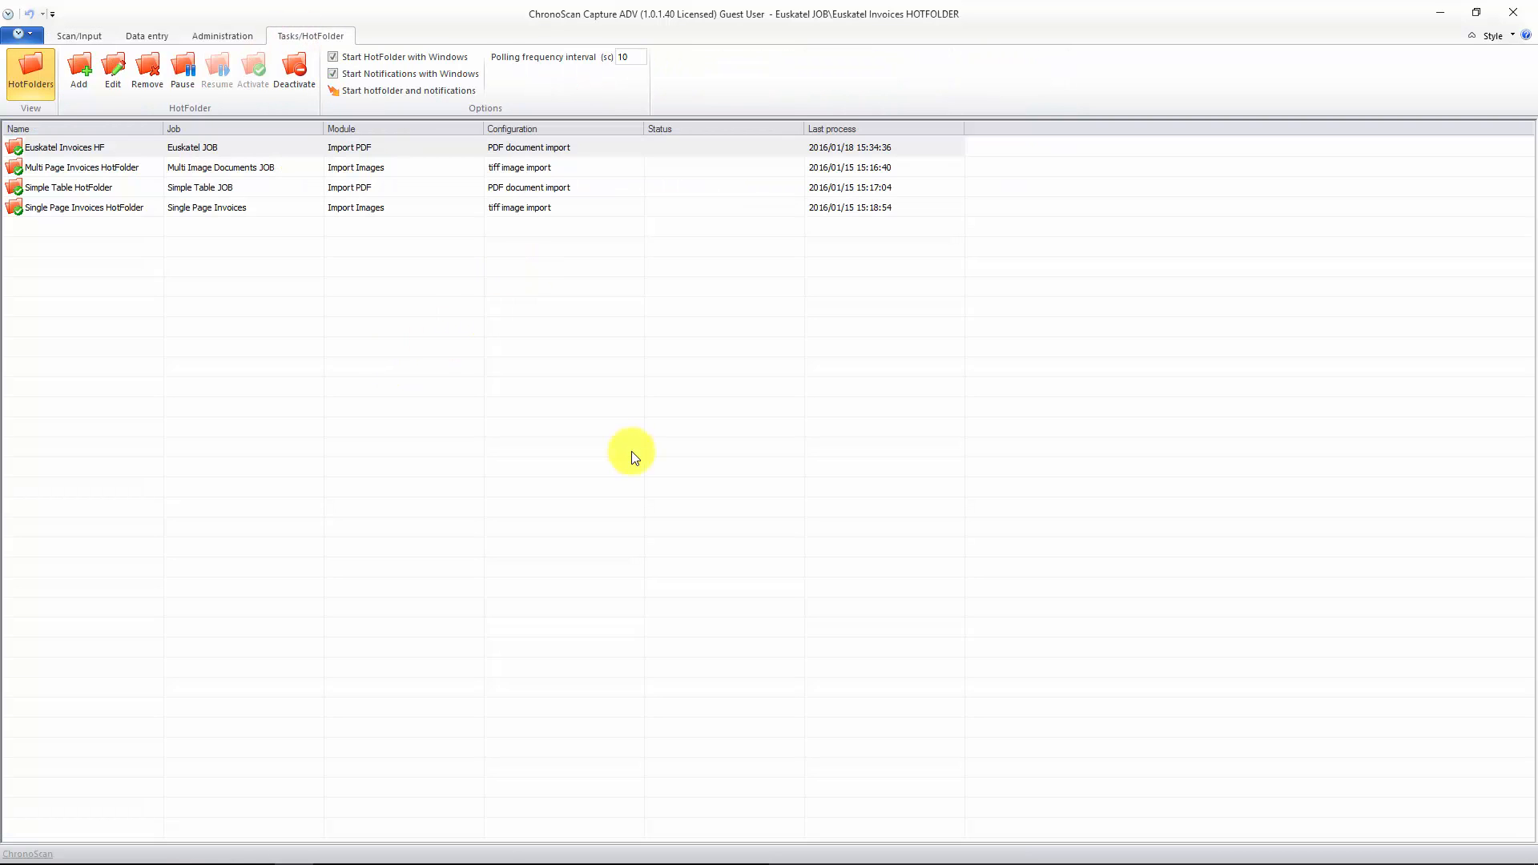